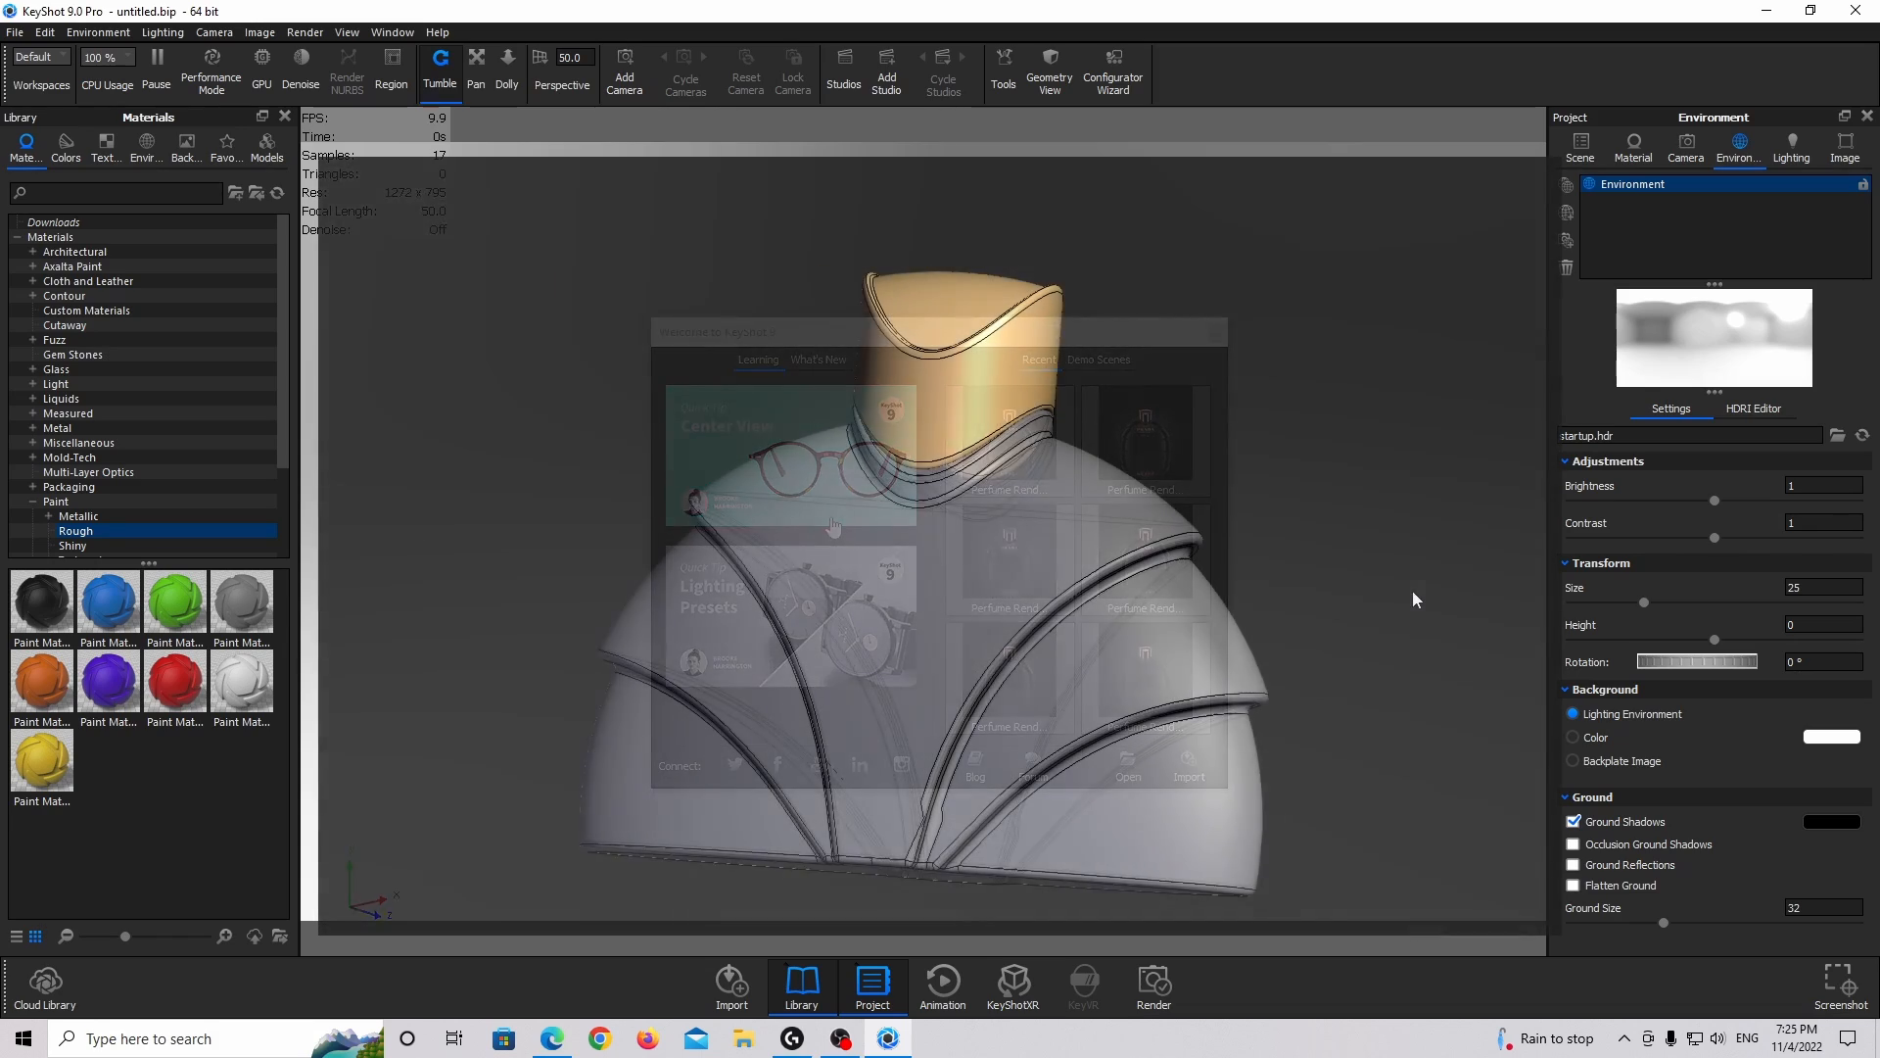
Import Shell Parfume Bottle-Just Bottle.SLDPRT from the 3D Model folder with the default import settings.
{"action": "left_click_drag", "start_coordinate": [1412, 590], "coordinate": [304, 650]}
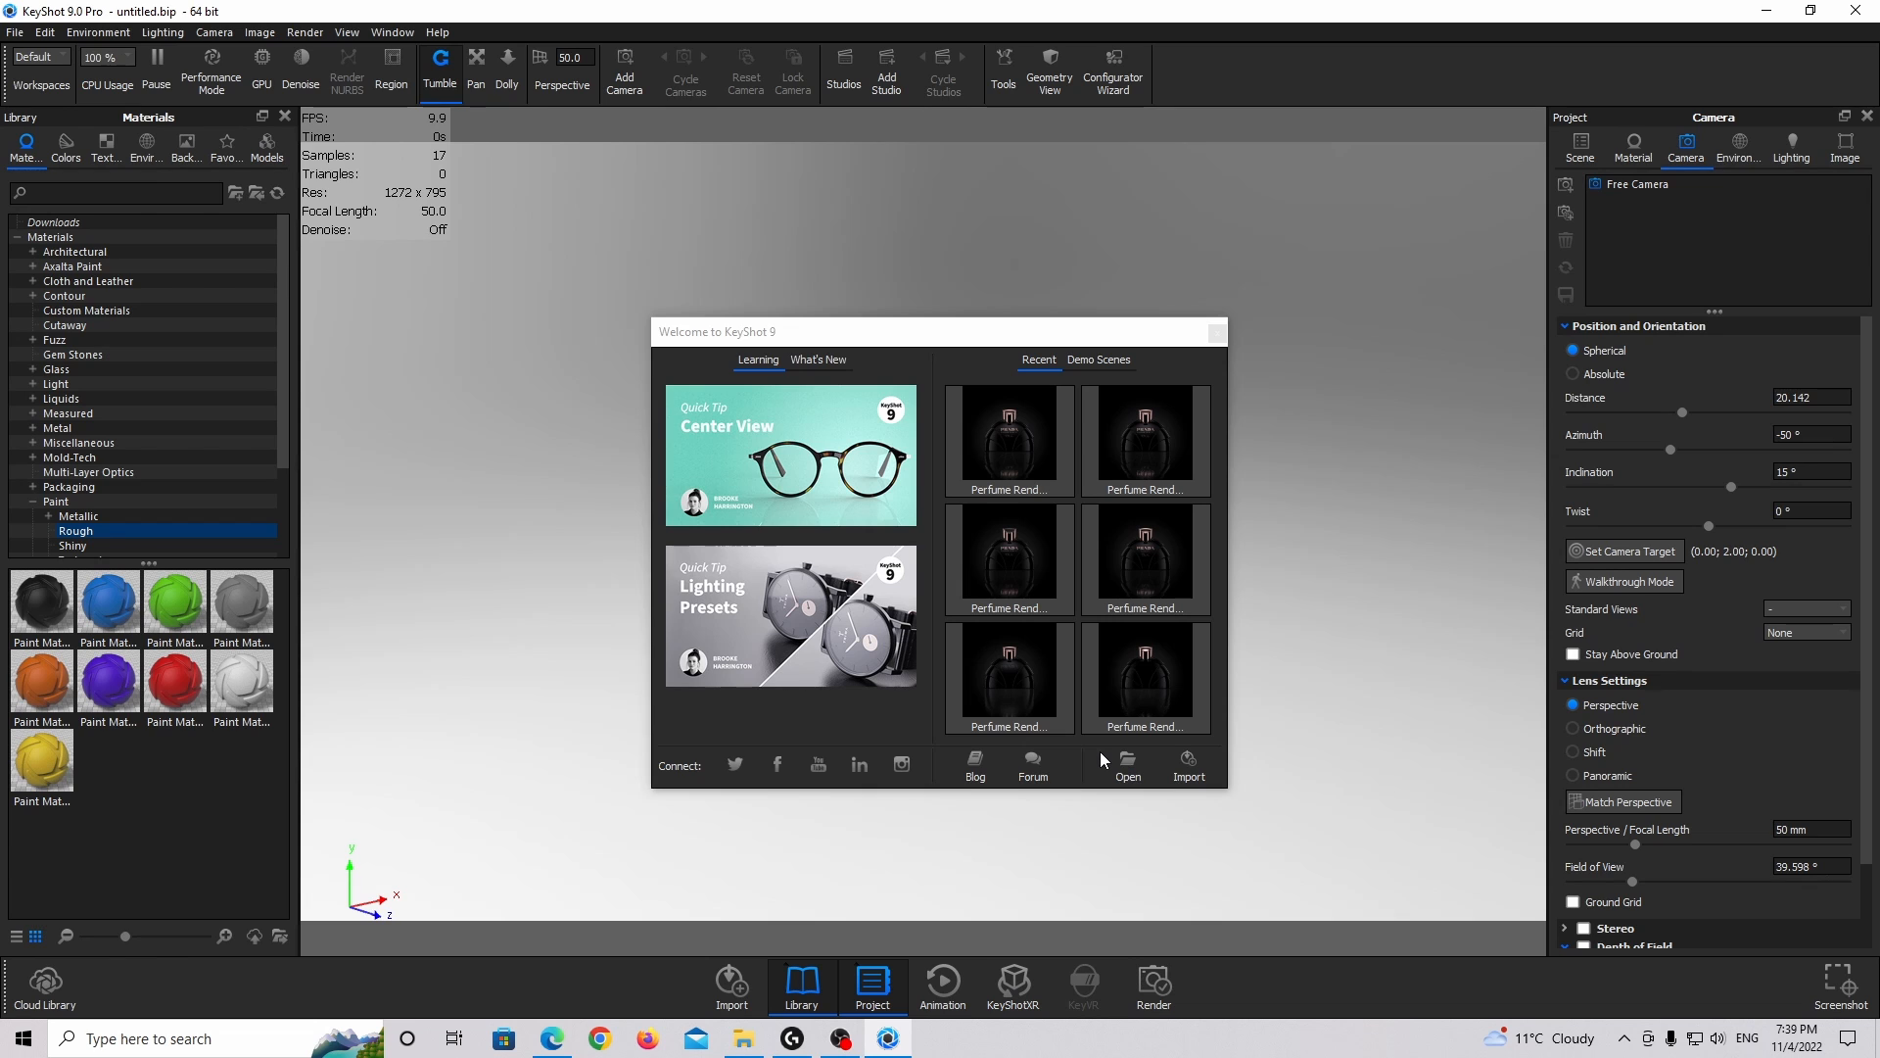
{"action": "left_click", "coordinate": [1128, 763]}
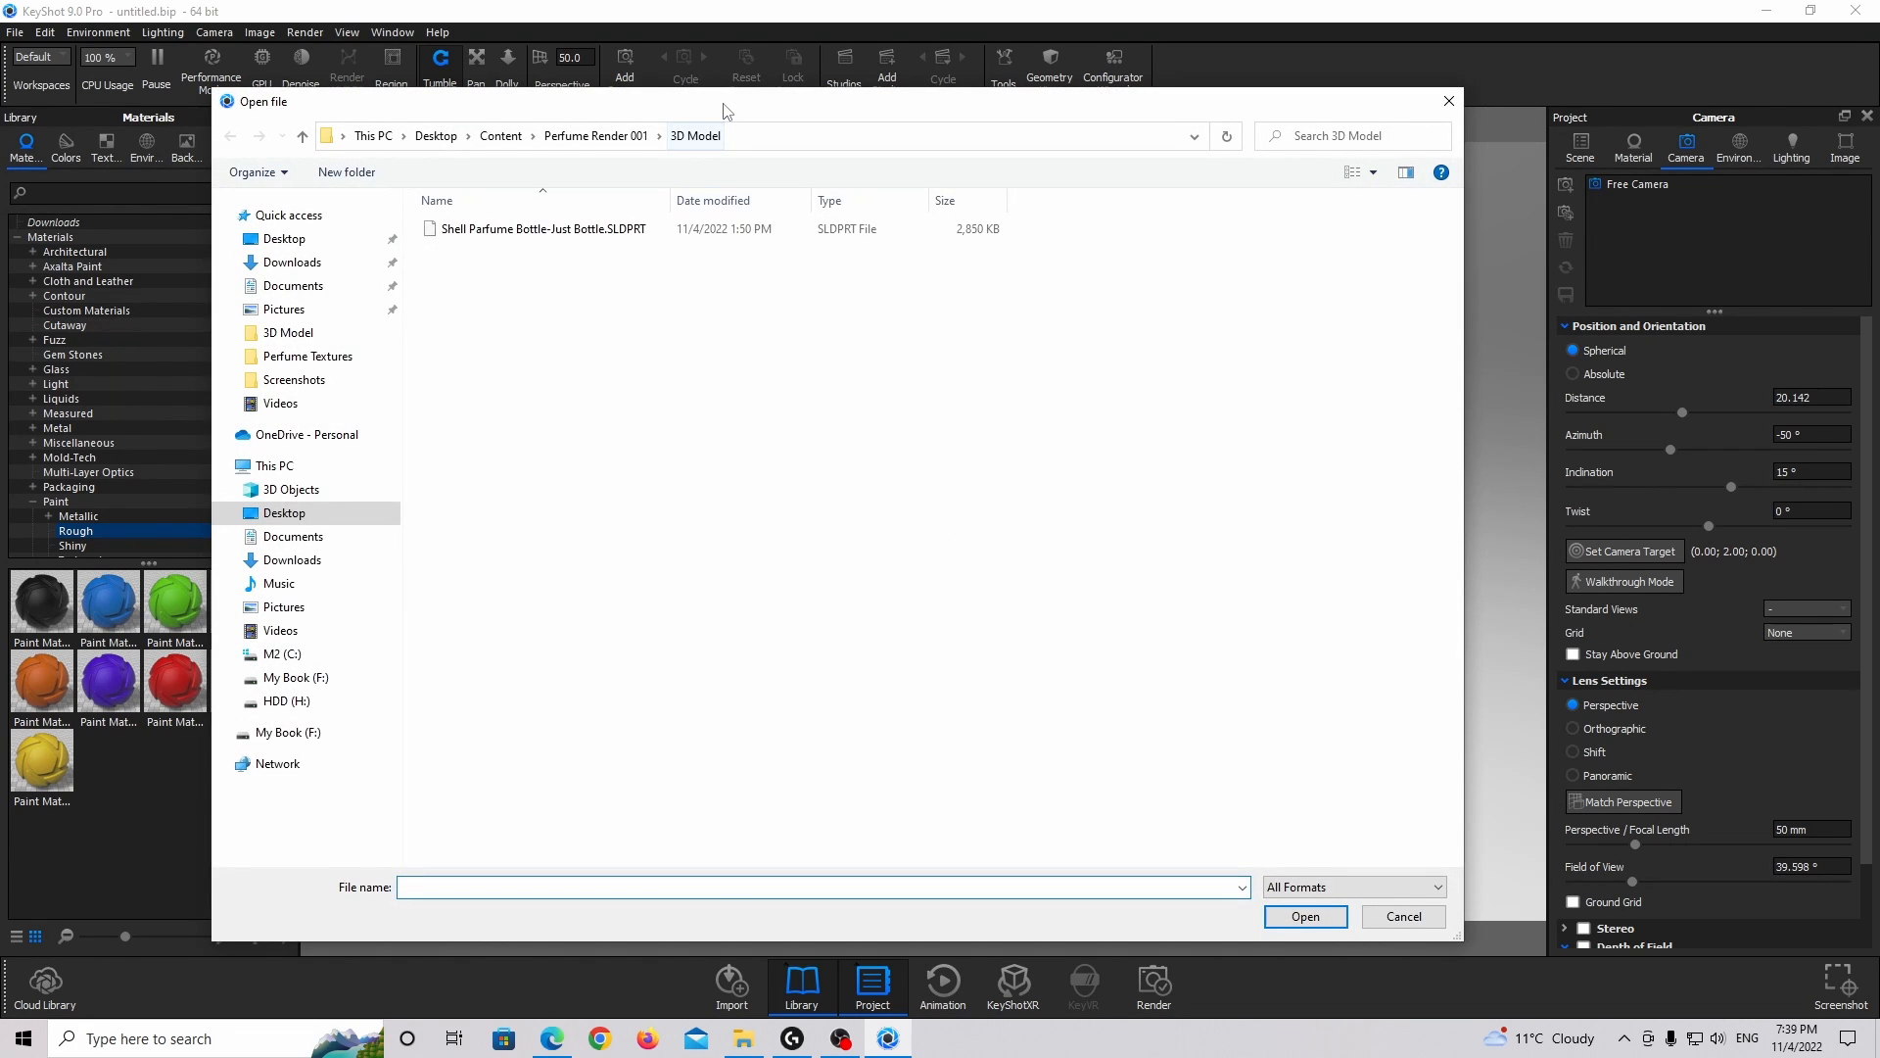
{"action": "double_click", "coordinate": [637, 238]}
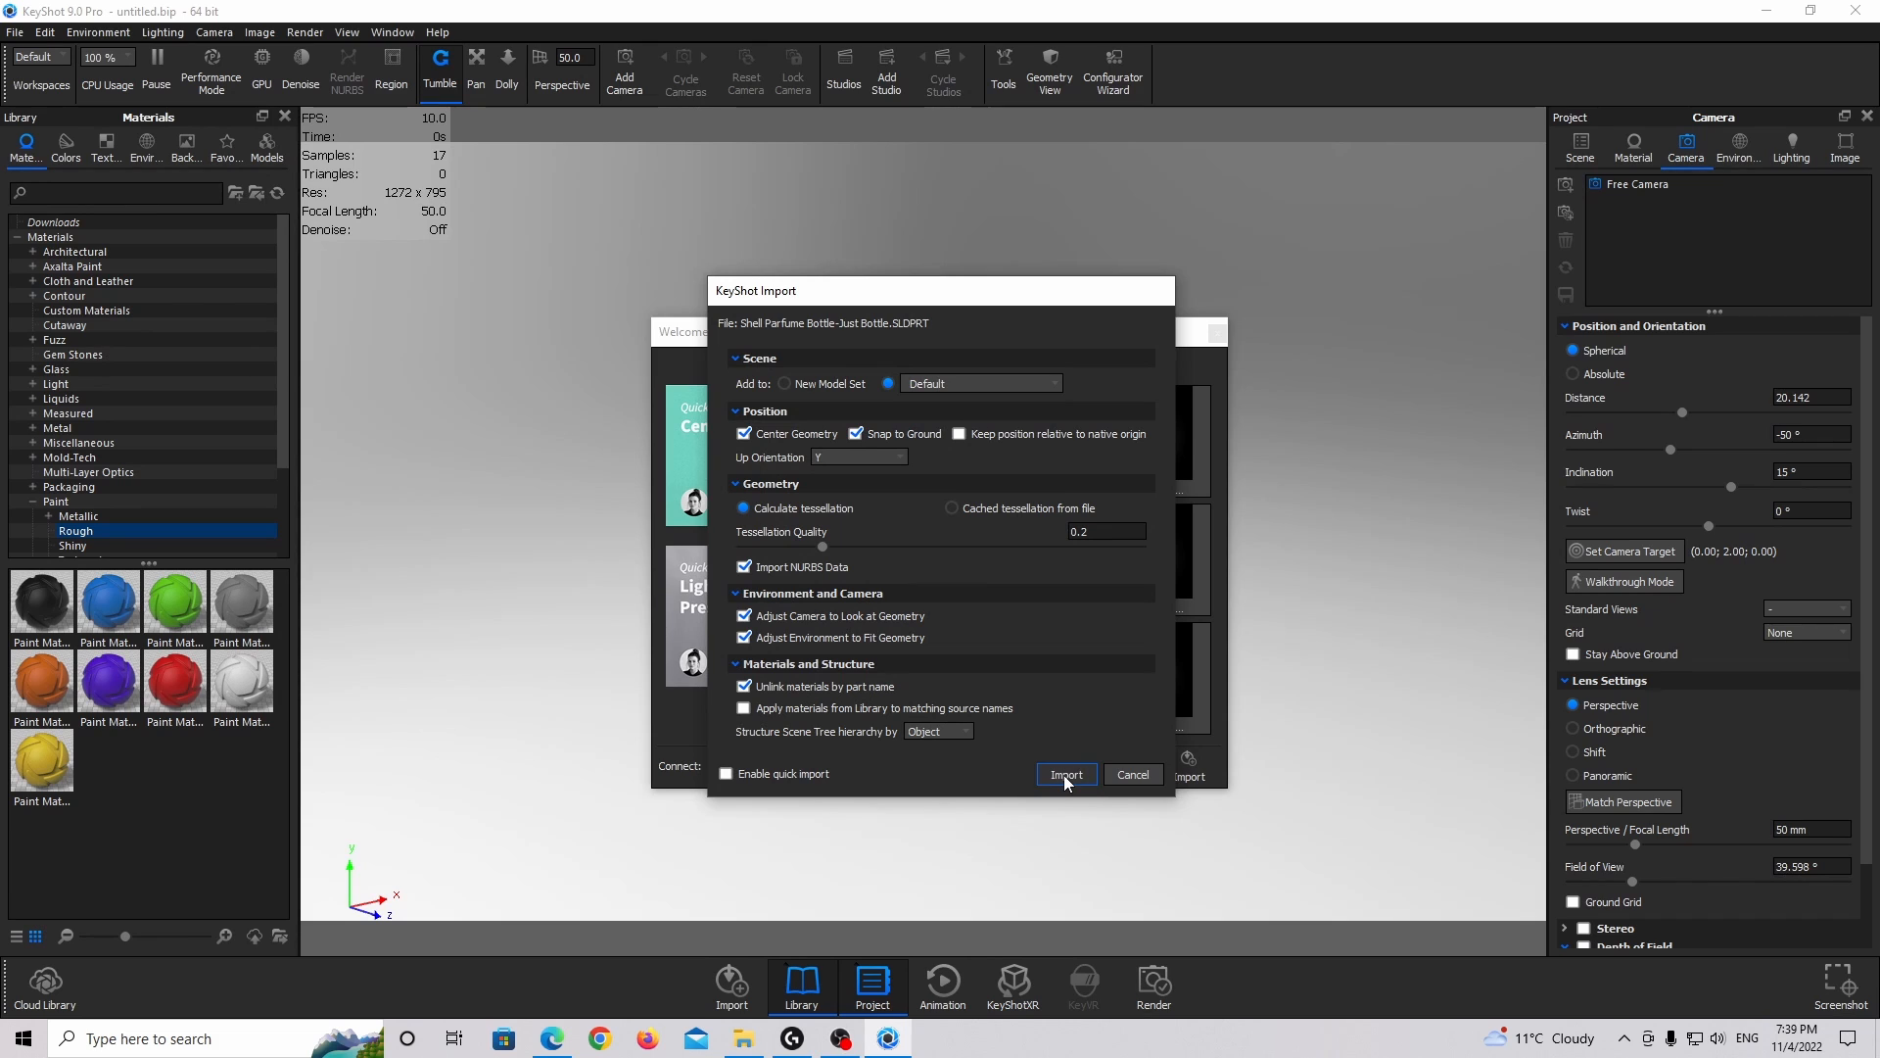
{"action": "left_click", "coordinate": [1066, 775]}
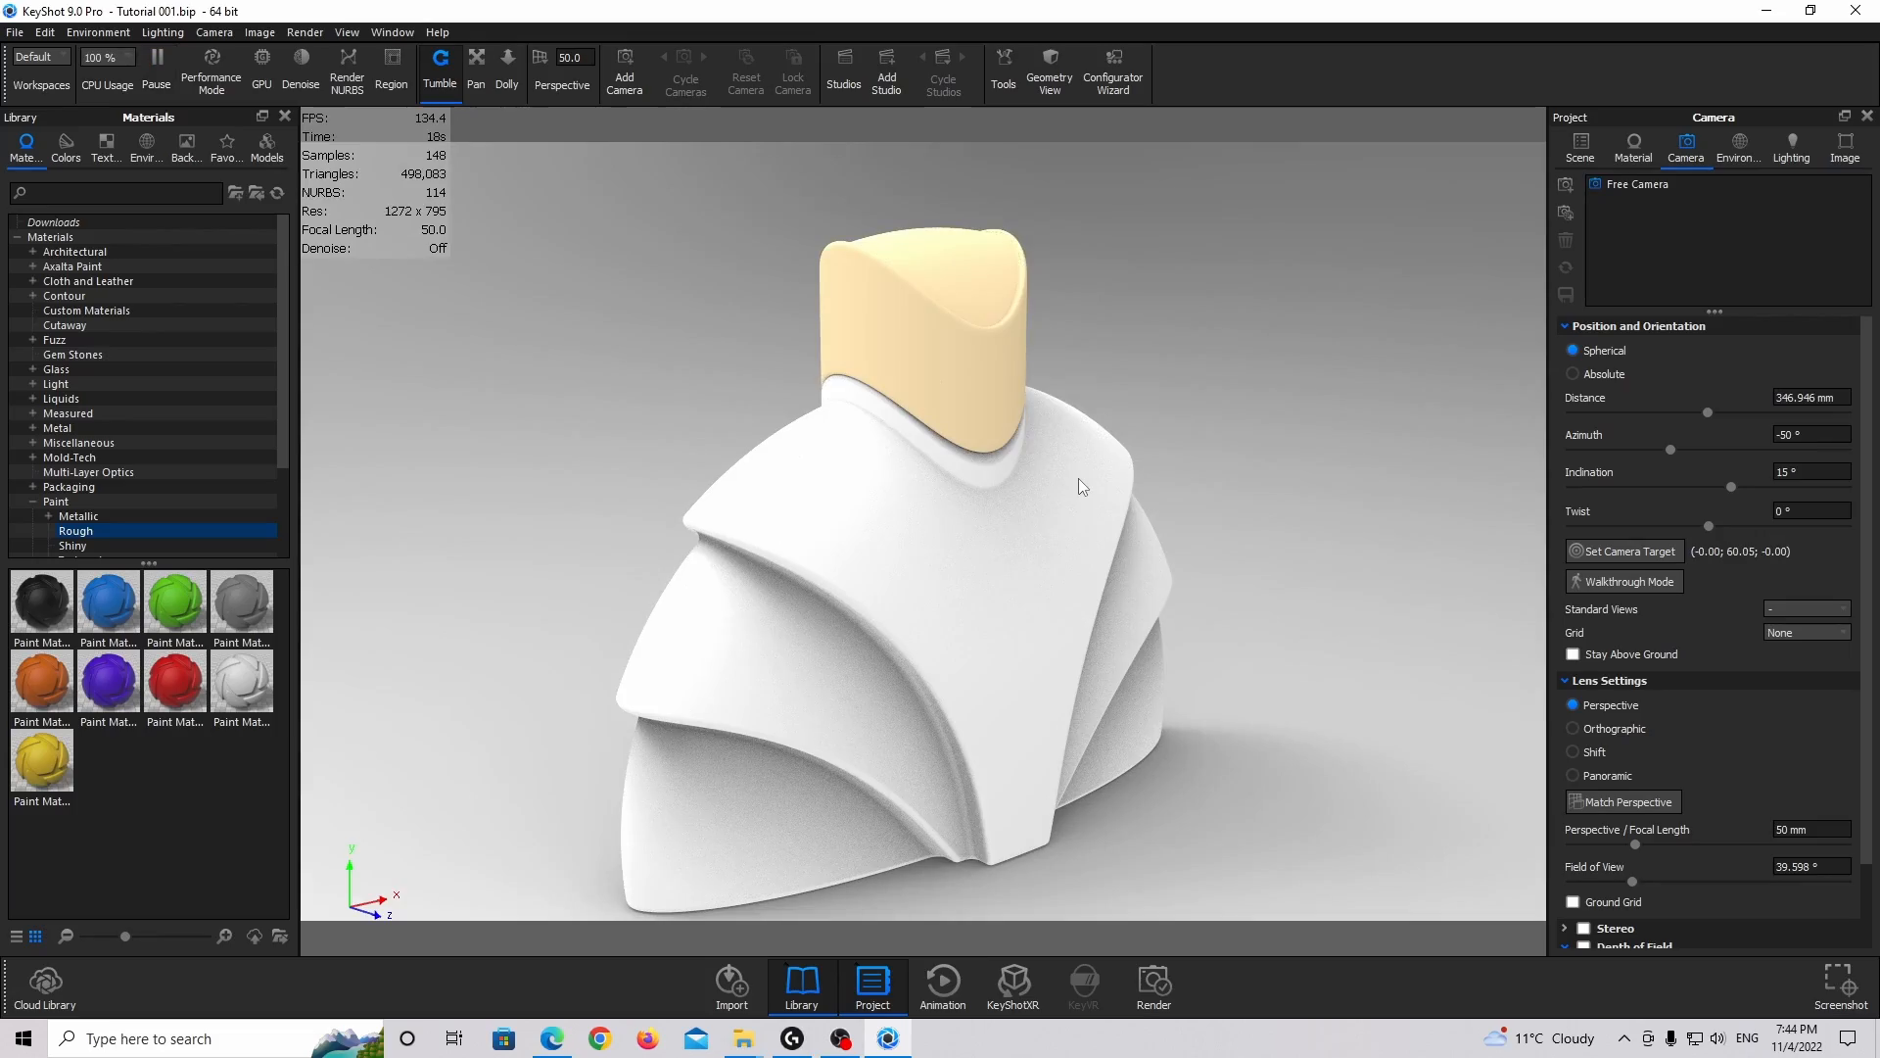
Add a new camera from a near-front view of the bottle and name it Main Camera View.
{"action": "left_click_drag", "start_coordinate": [1078, 473], "coordinate": [995, 479]}
{"action": "scroll", "coordinate": [1040, 472], "scroll_direction": "down", "scroll_amount": 1}
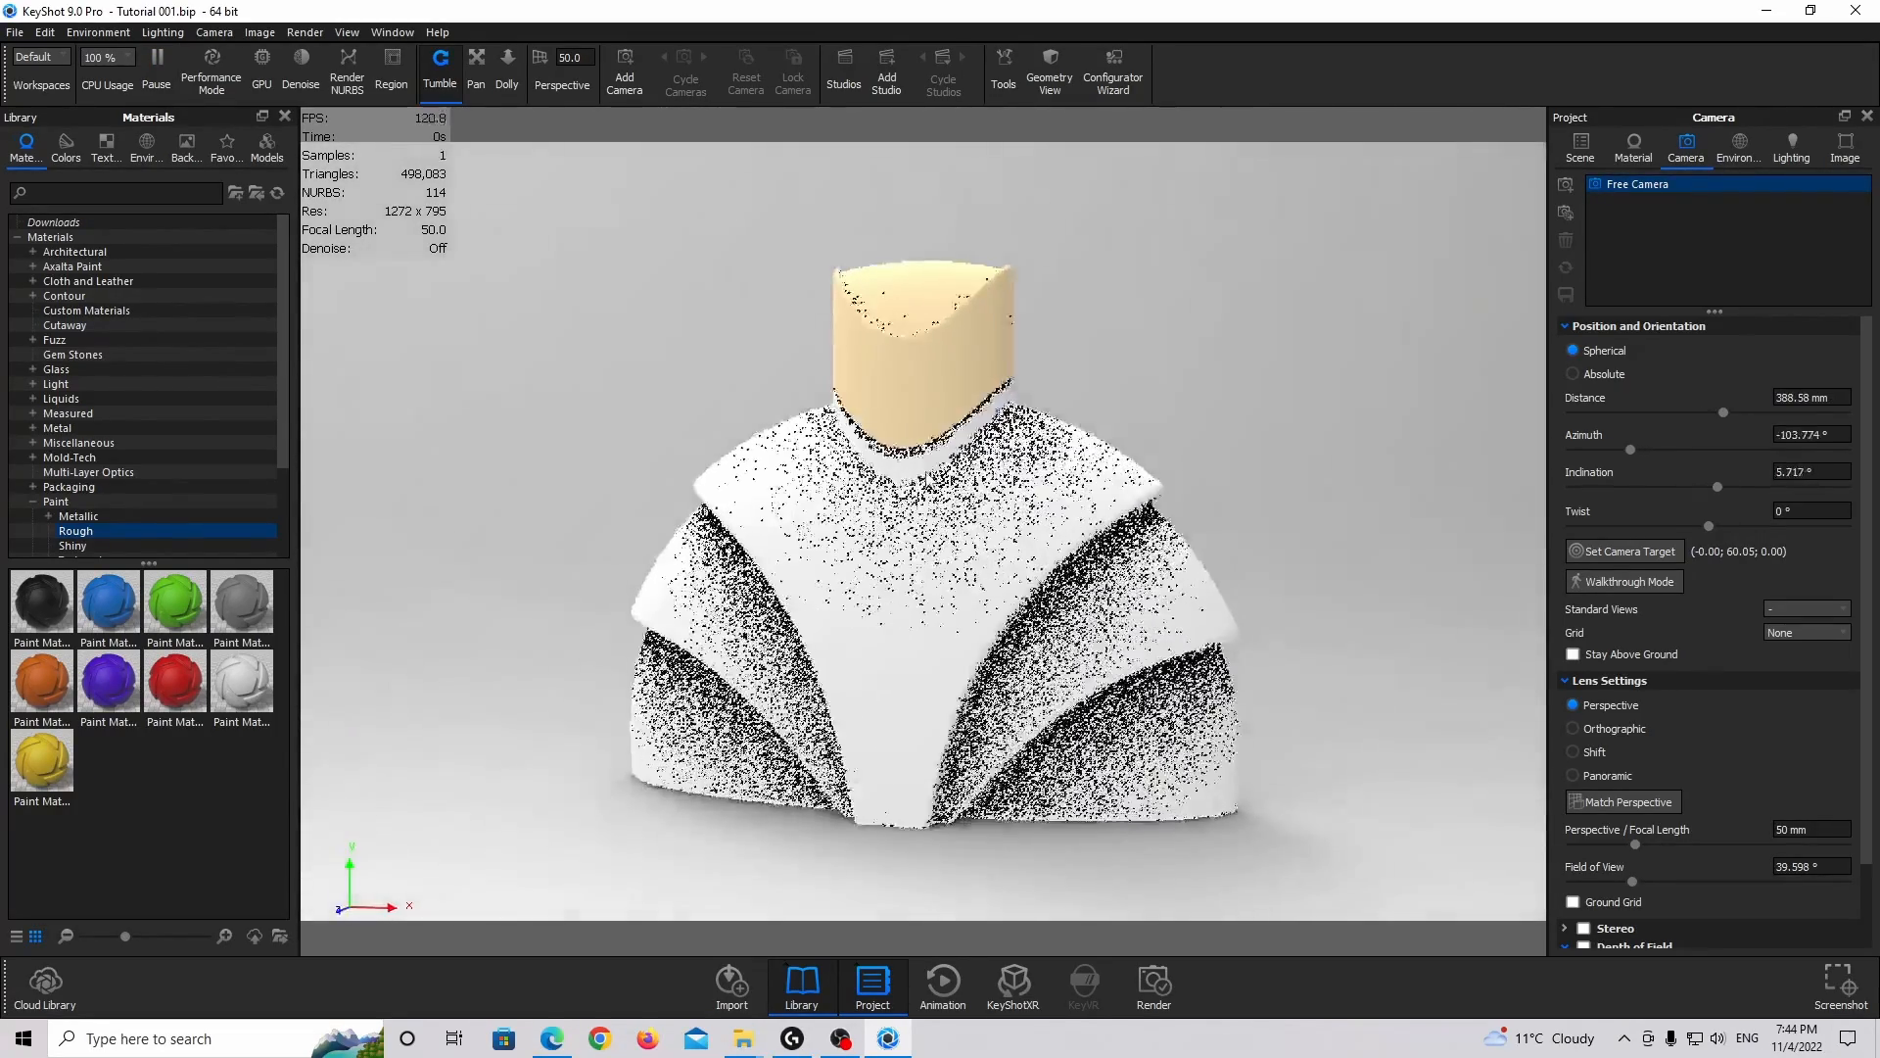
{"action": "left_click", "coordinate": [1740, 149]}
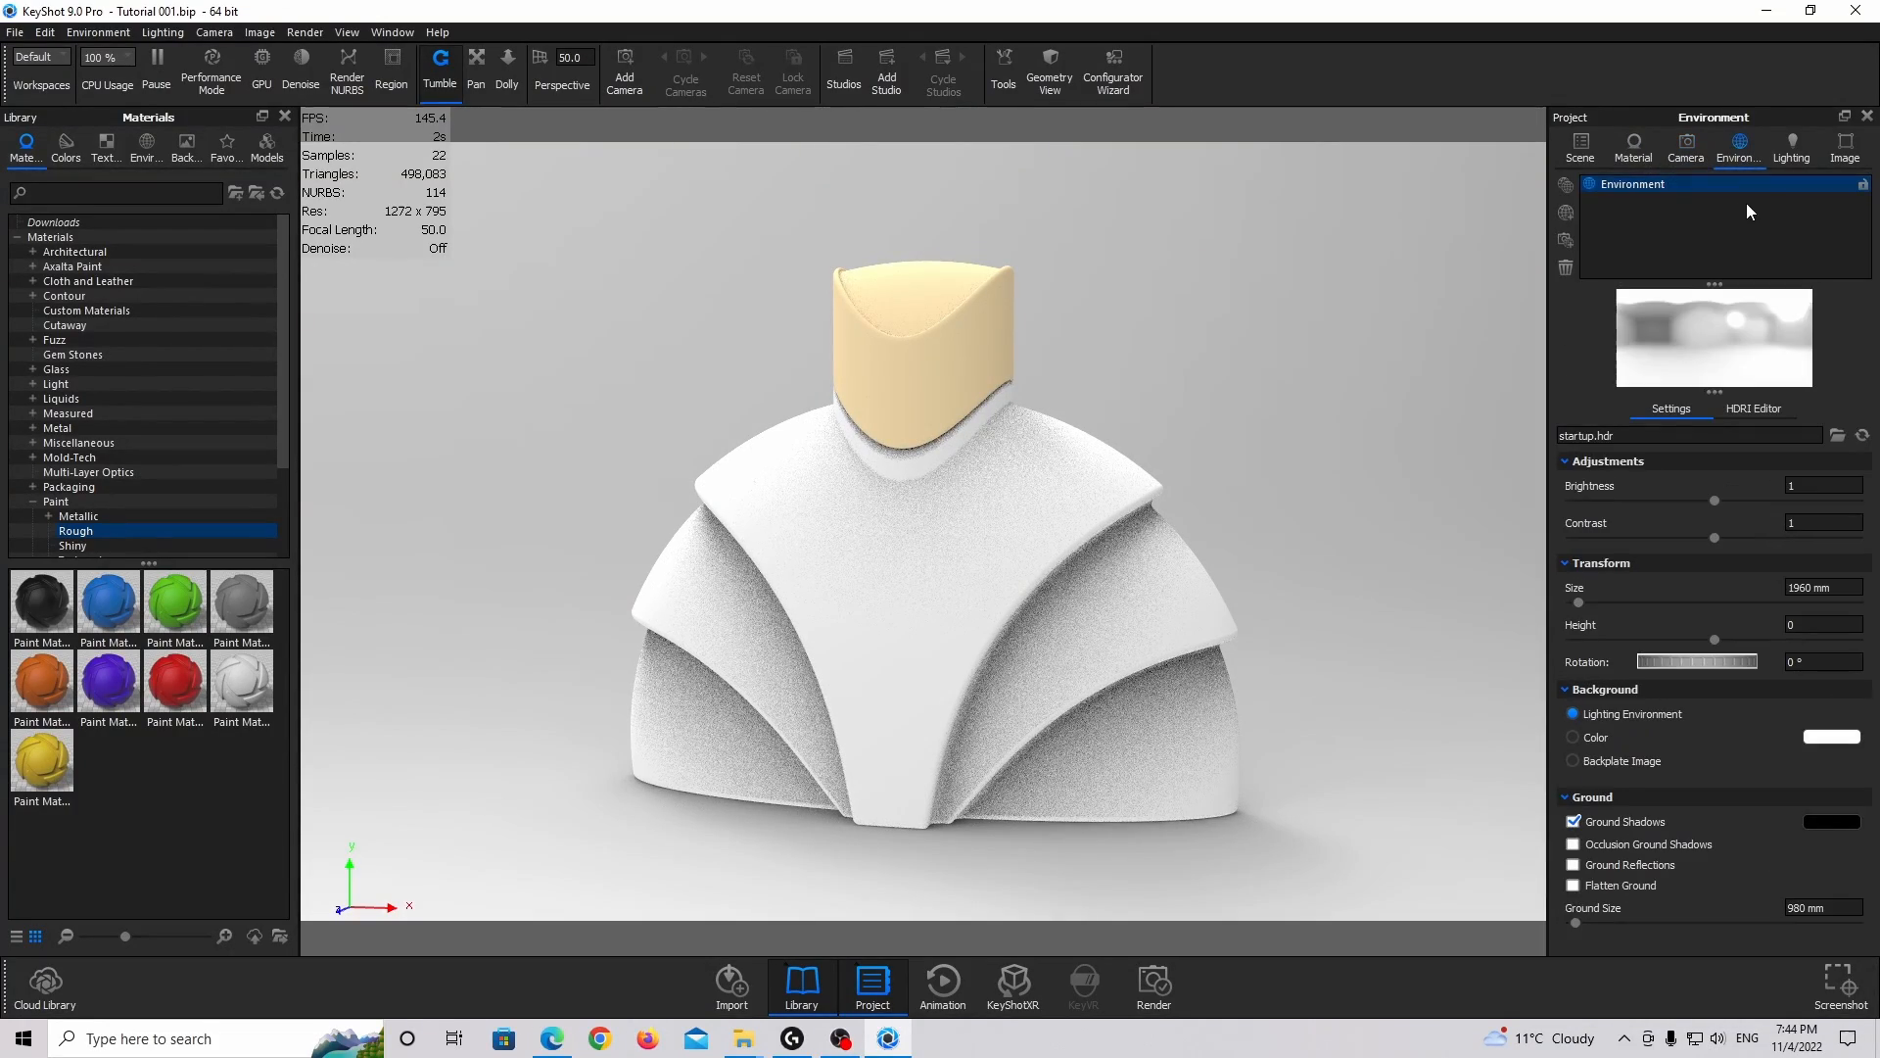
{"action": "left_click", "coordinate": [1789, 157]}
{"action": "left_click_drag", "start_coordinate": [1282, 387], "coordinate": [1174, 386]}
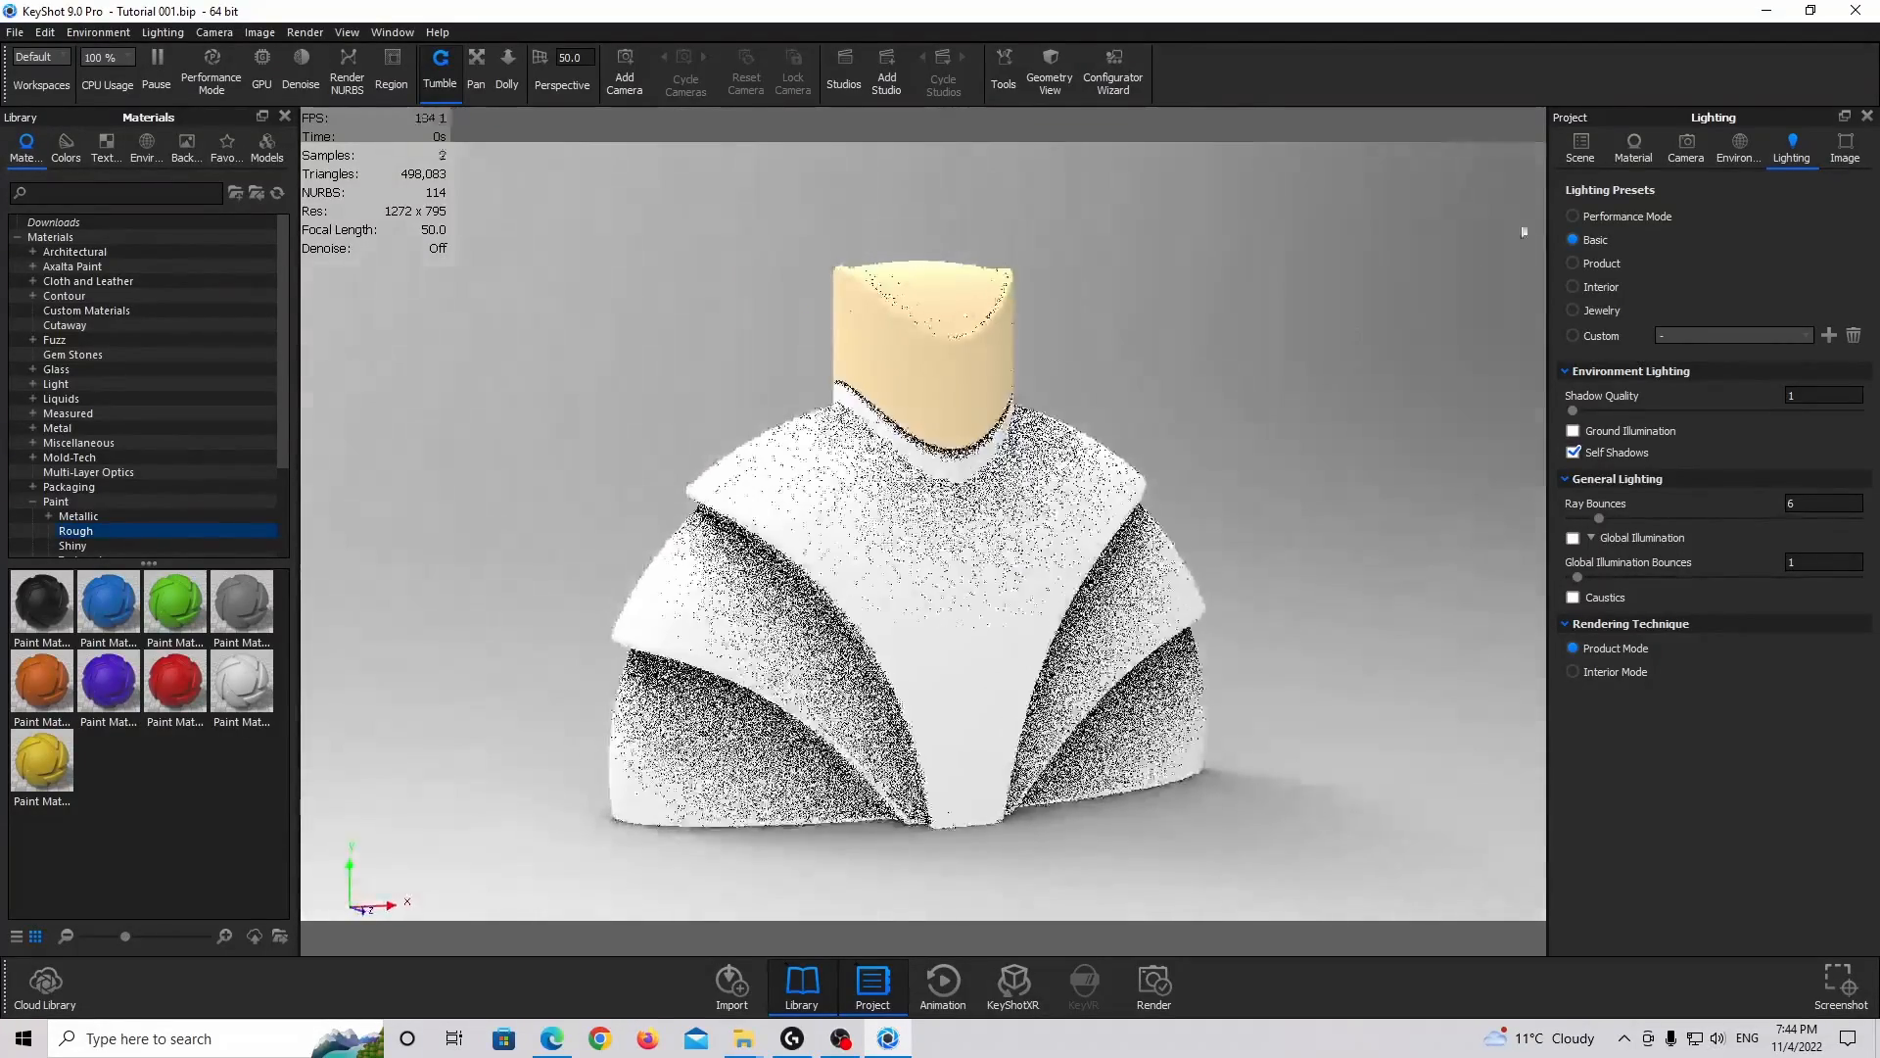
{"action": "left_click", "coordinate": [1690, 152]}
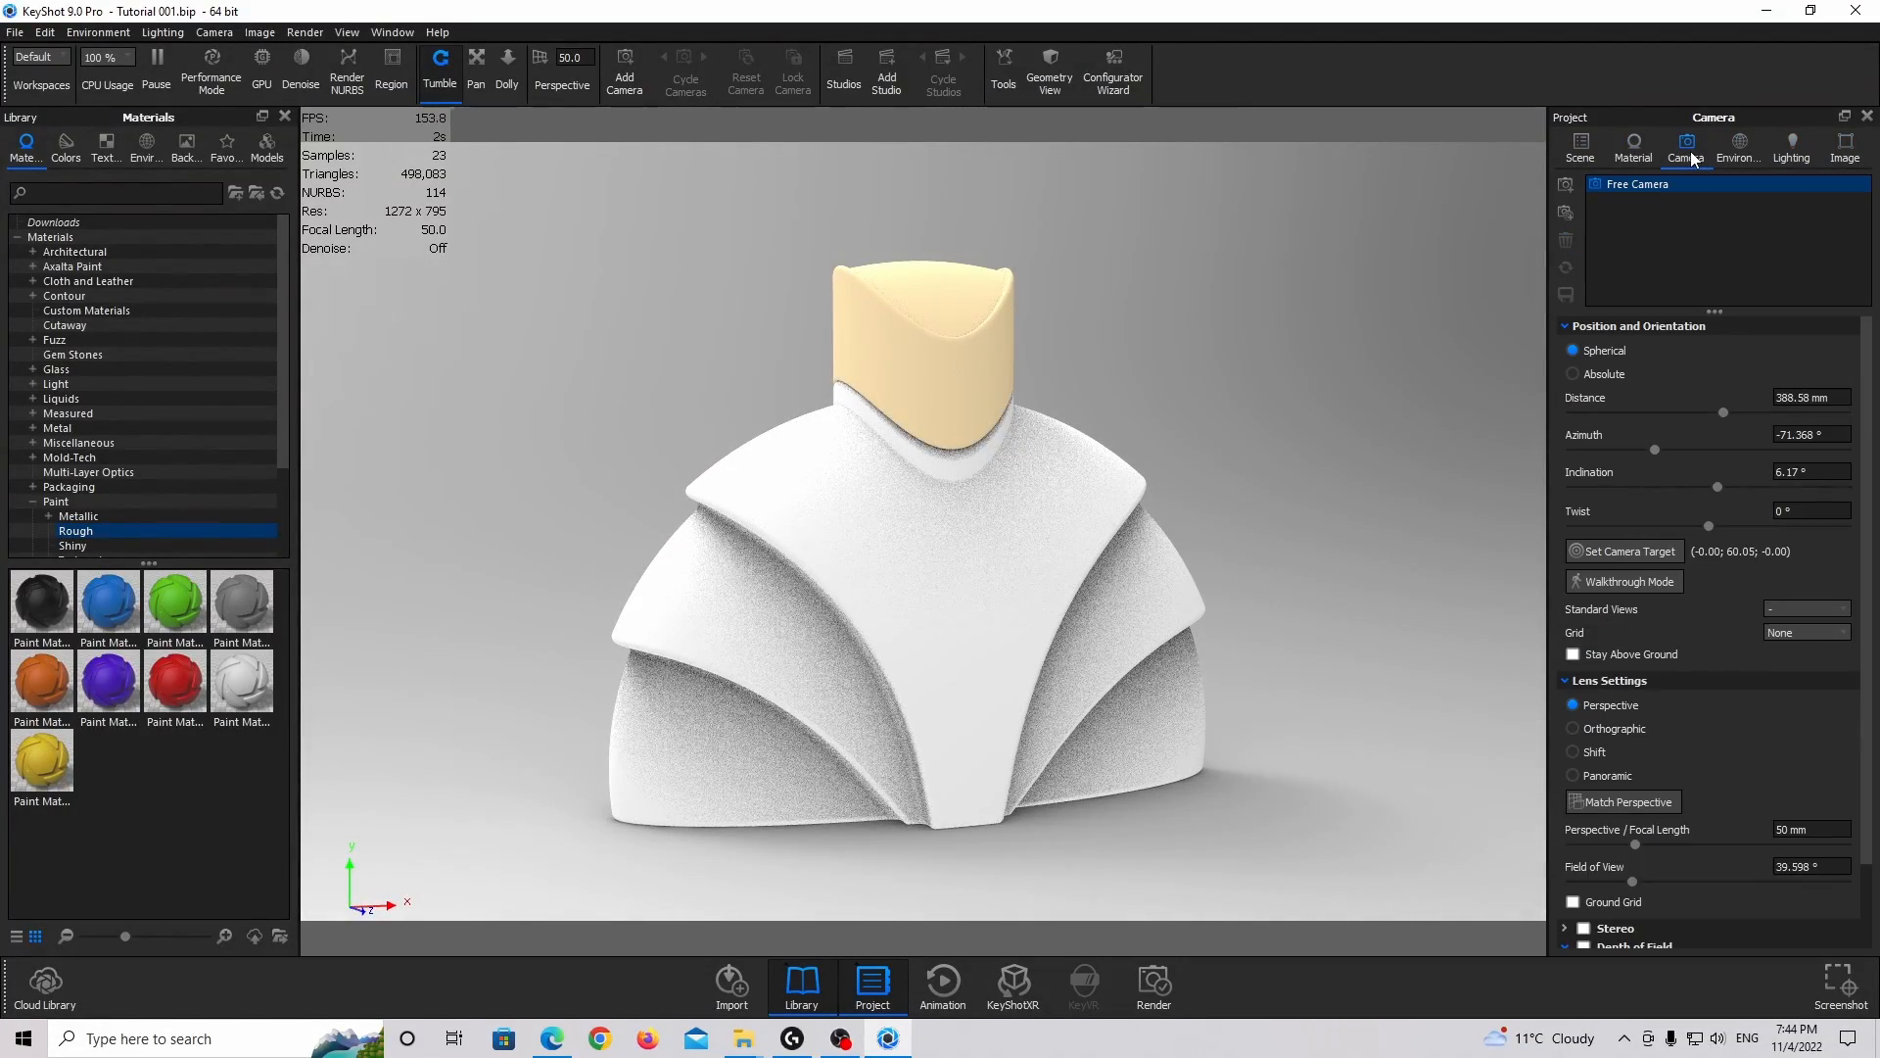
{"action": "left_click", "coordinate": [1566, 184]}
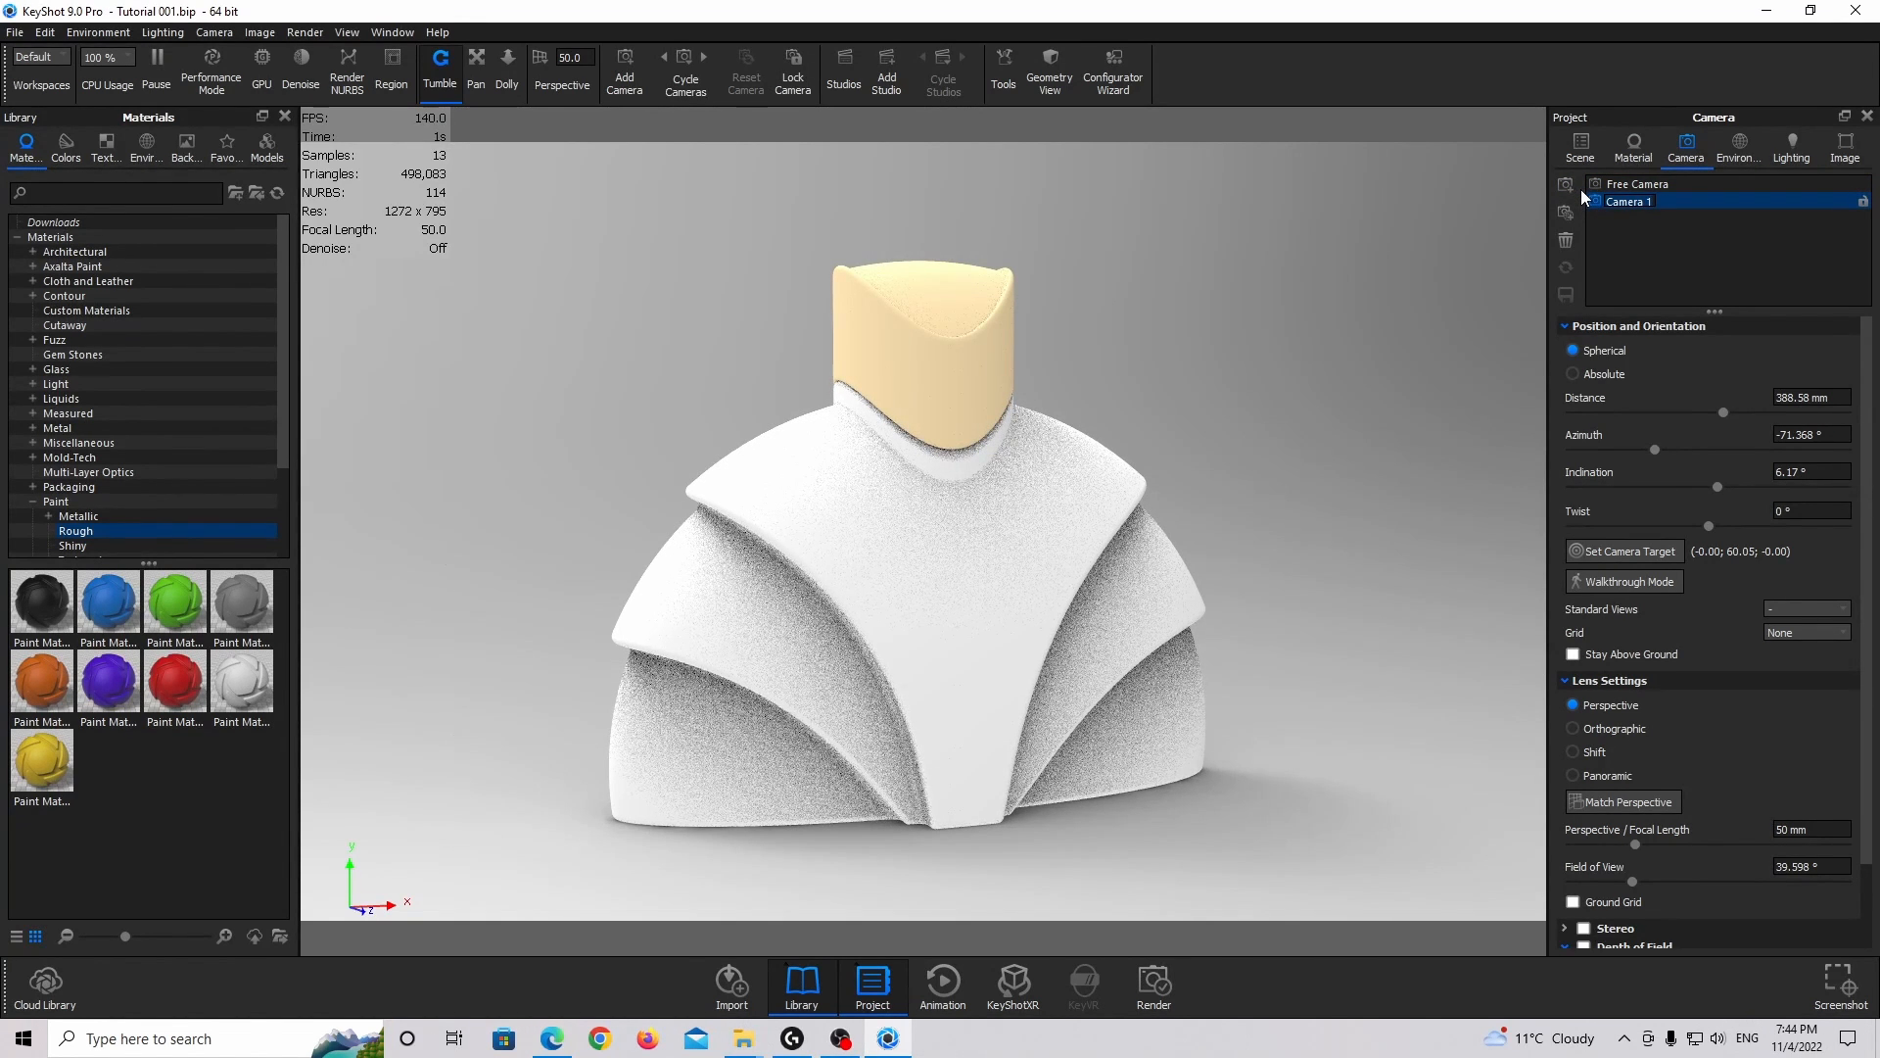
{"action": "type", "text": "Mail Camera View"}
{"action": "key", "text": "Return"}
Set the image to the 1:1 landscape resolution preset.
{"action": "scroll", "coordinate": [731, 416], "scroll_direction": "down", "scroll_amount": 1}
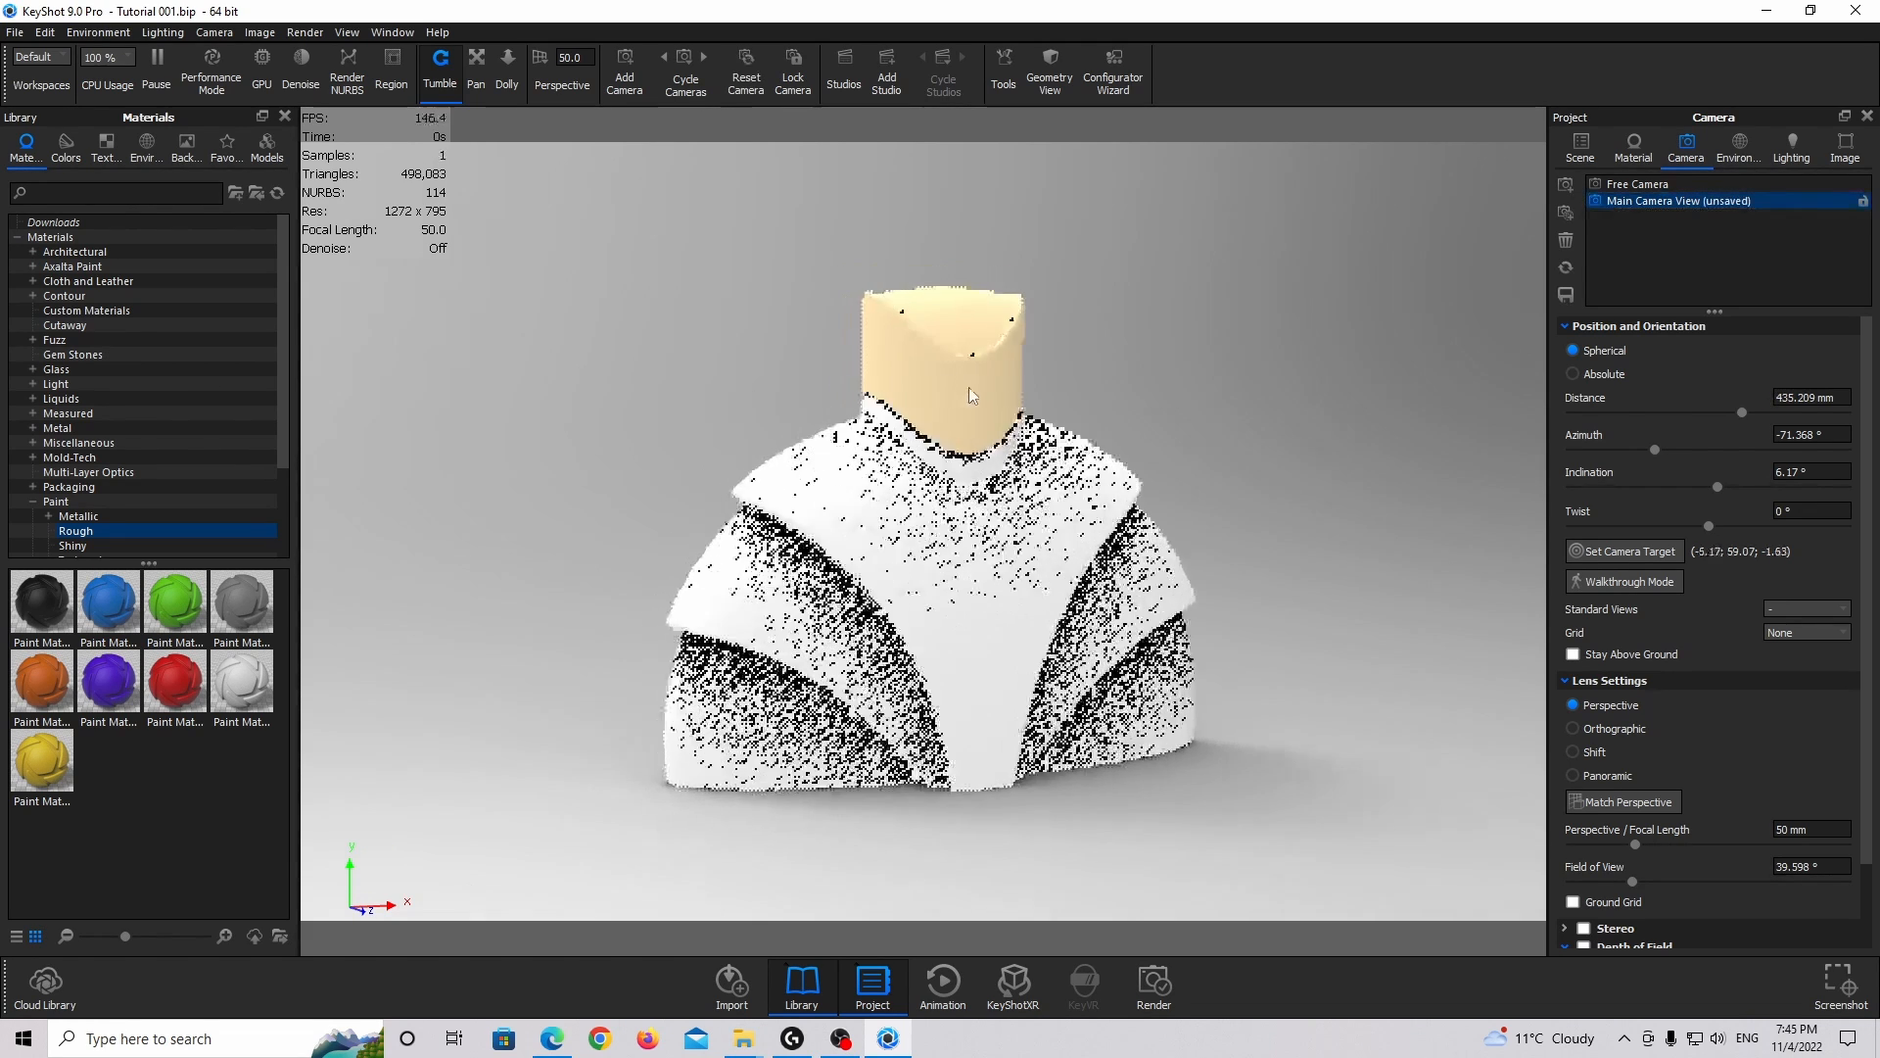
{"action": "middle_click_drag", "start_coordinate": [966, 391], "coordinate": [1008, 396]}
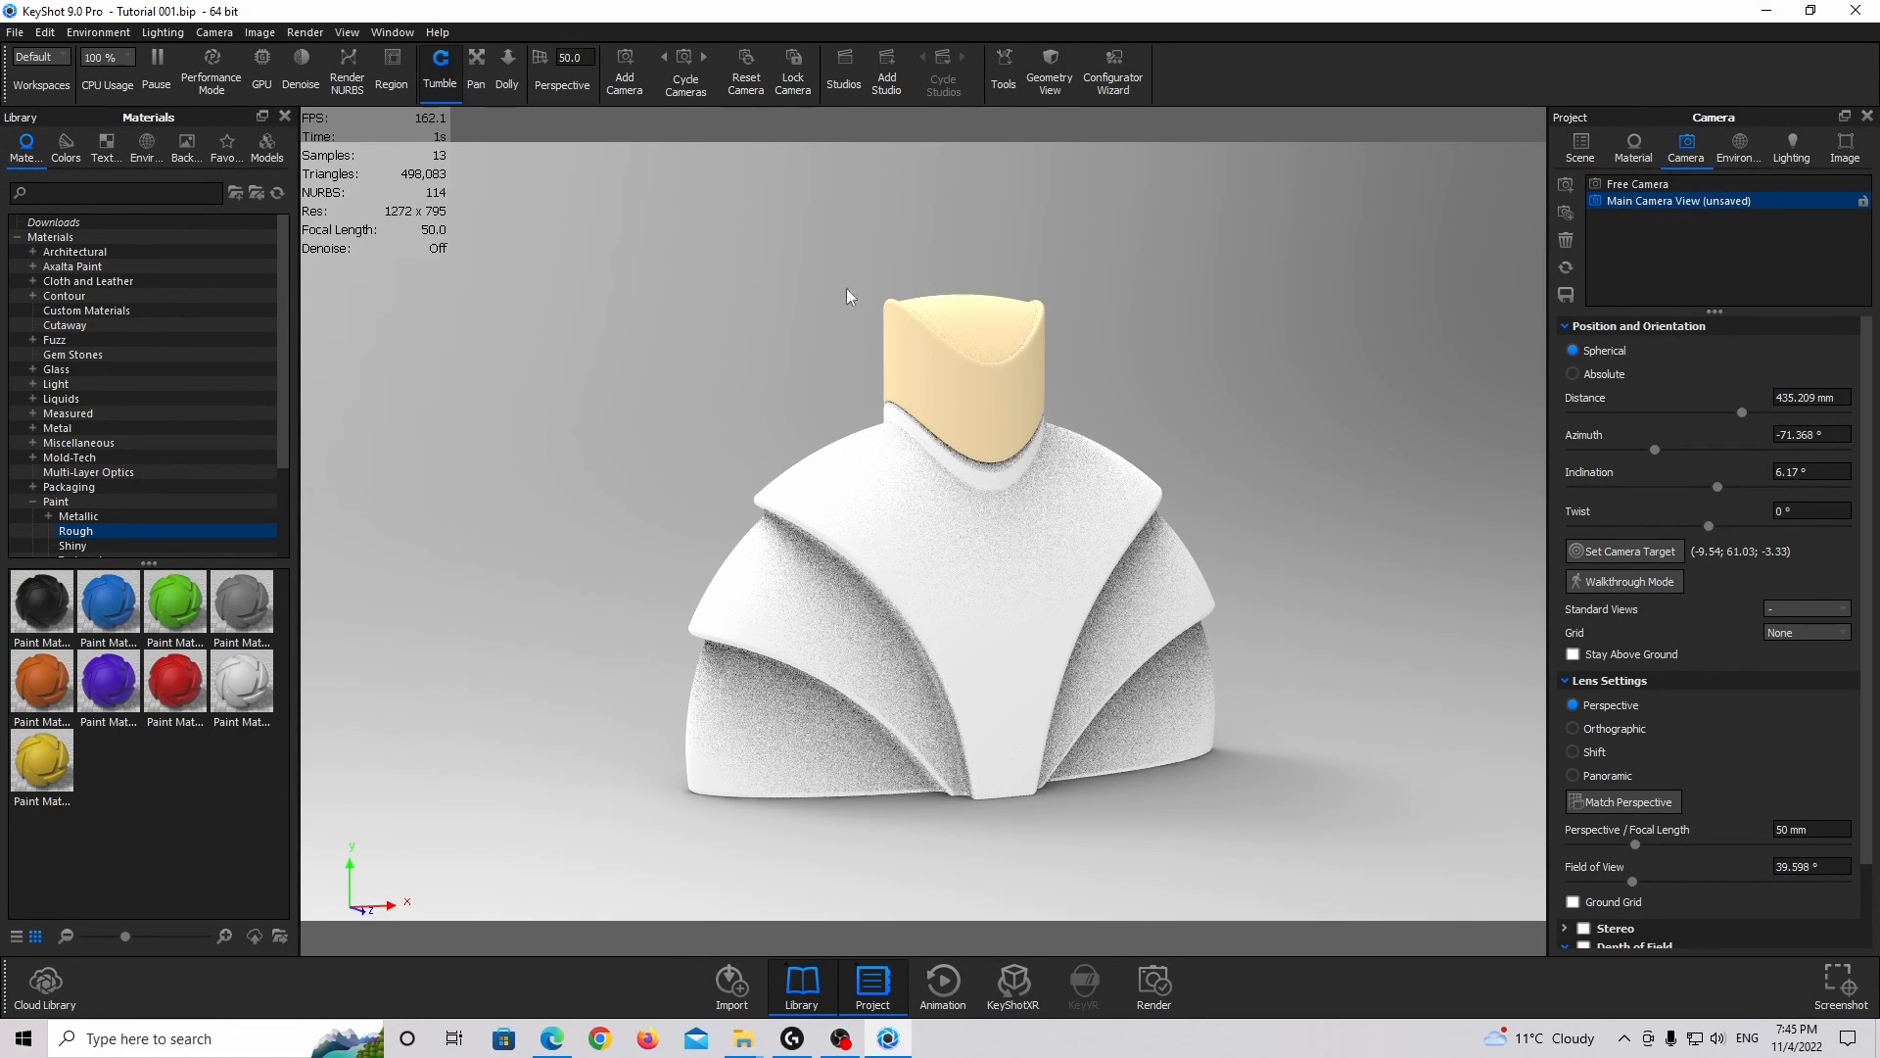
{"action": "left_click", "coordinate": [261, 32]}
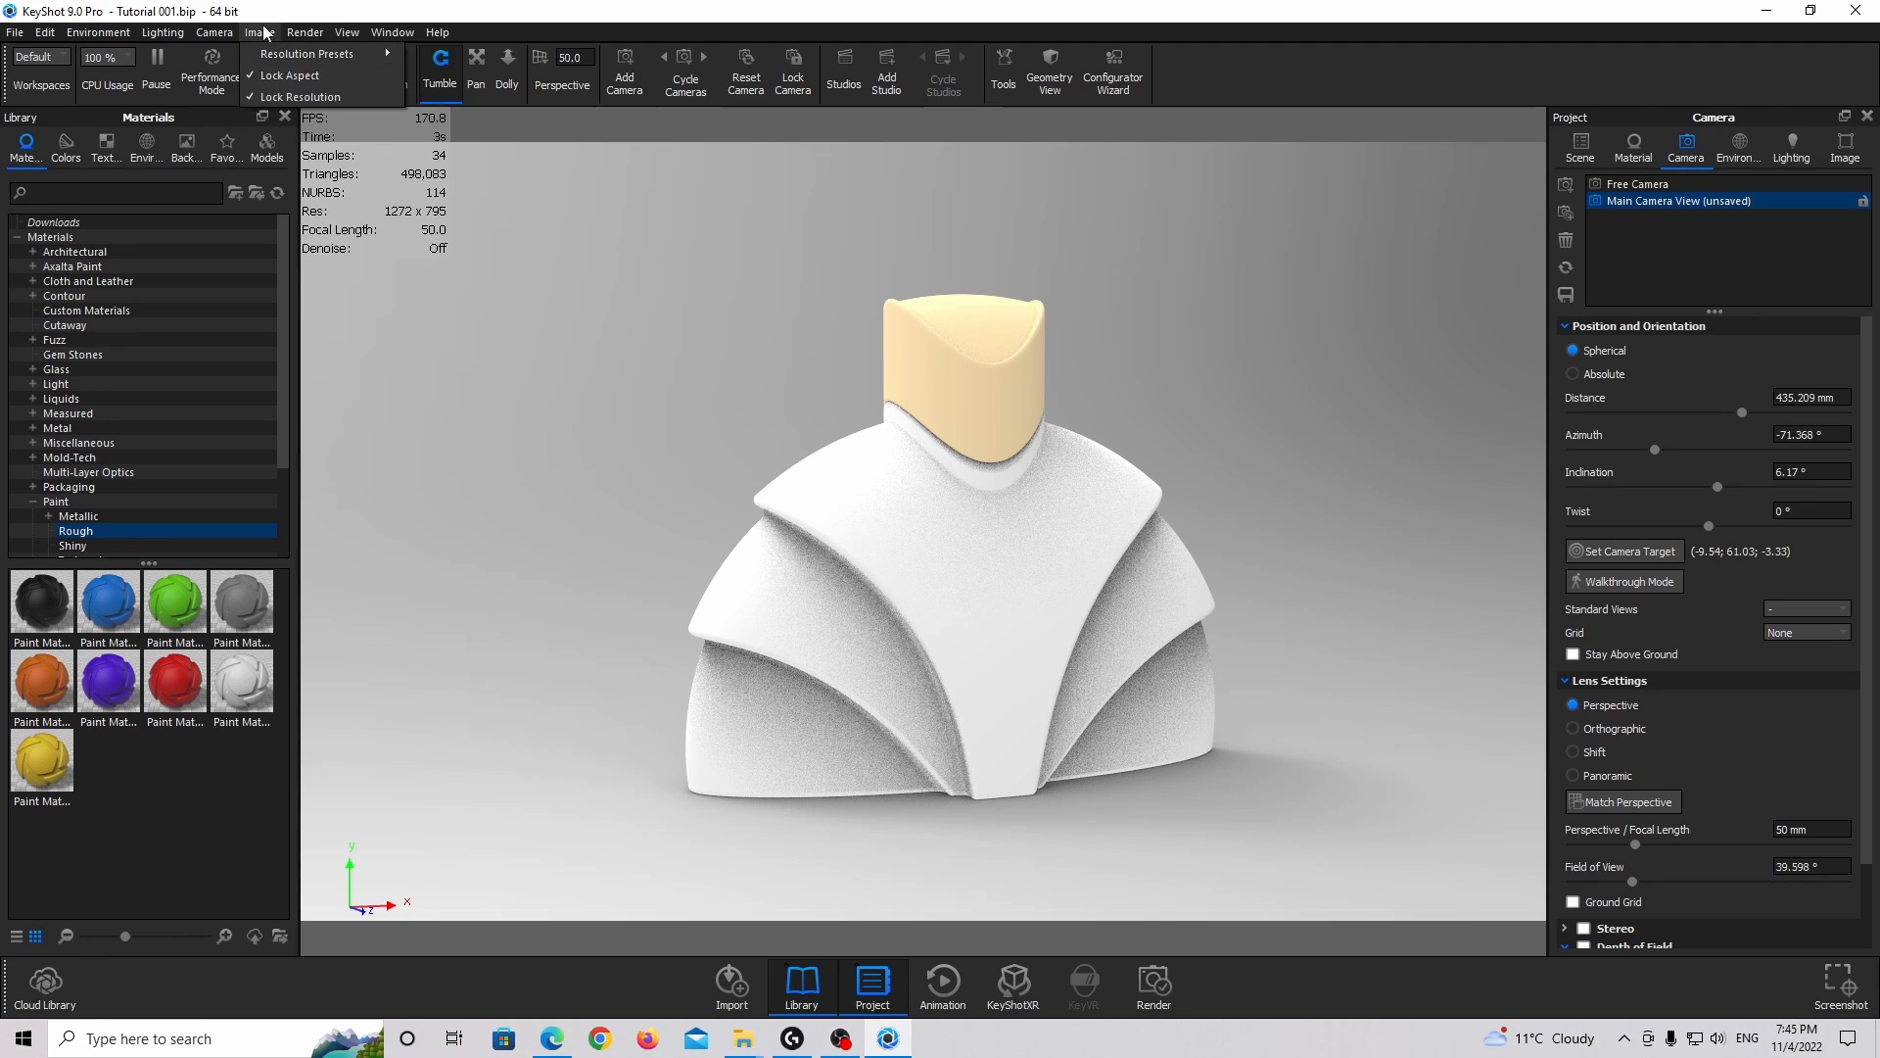
{"action": "mouse_move", "coordinate": [324, 54]}
{"action": "mouse_move", "coordinate": [459, 56]}
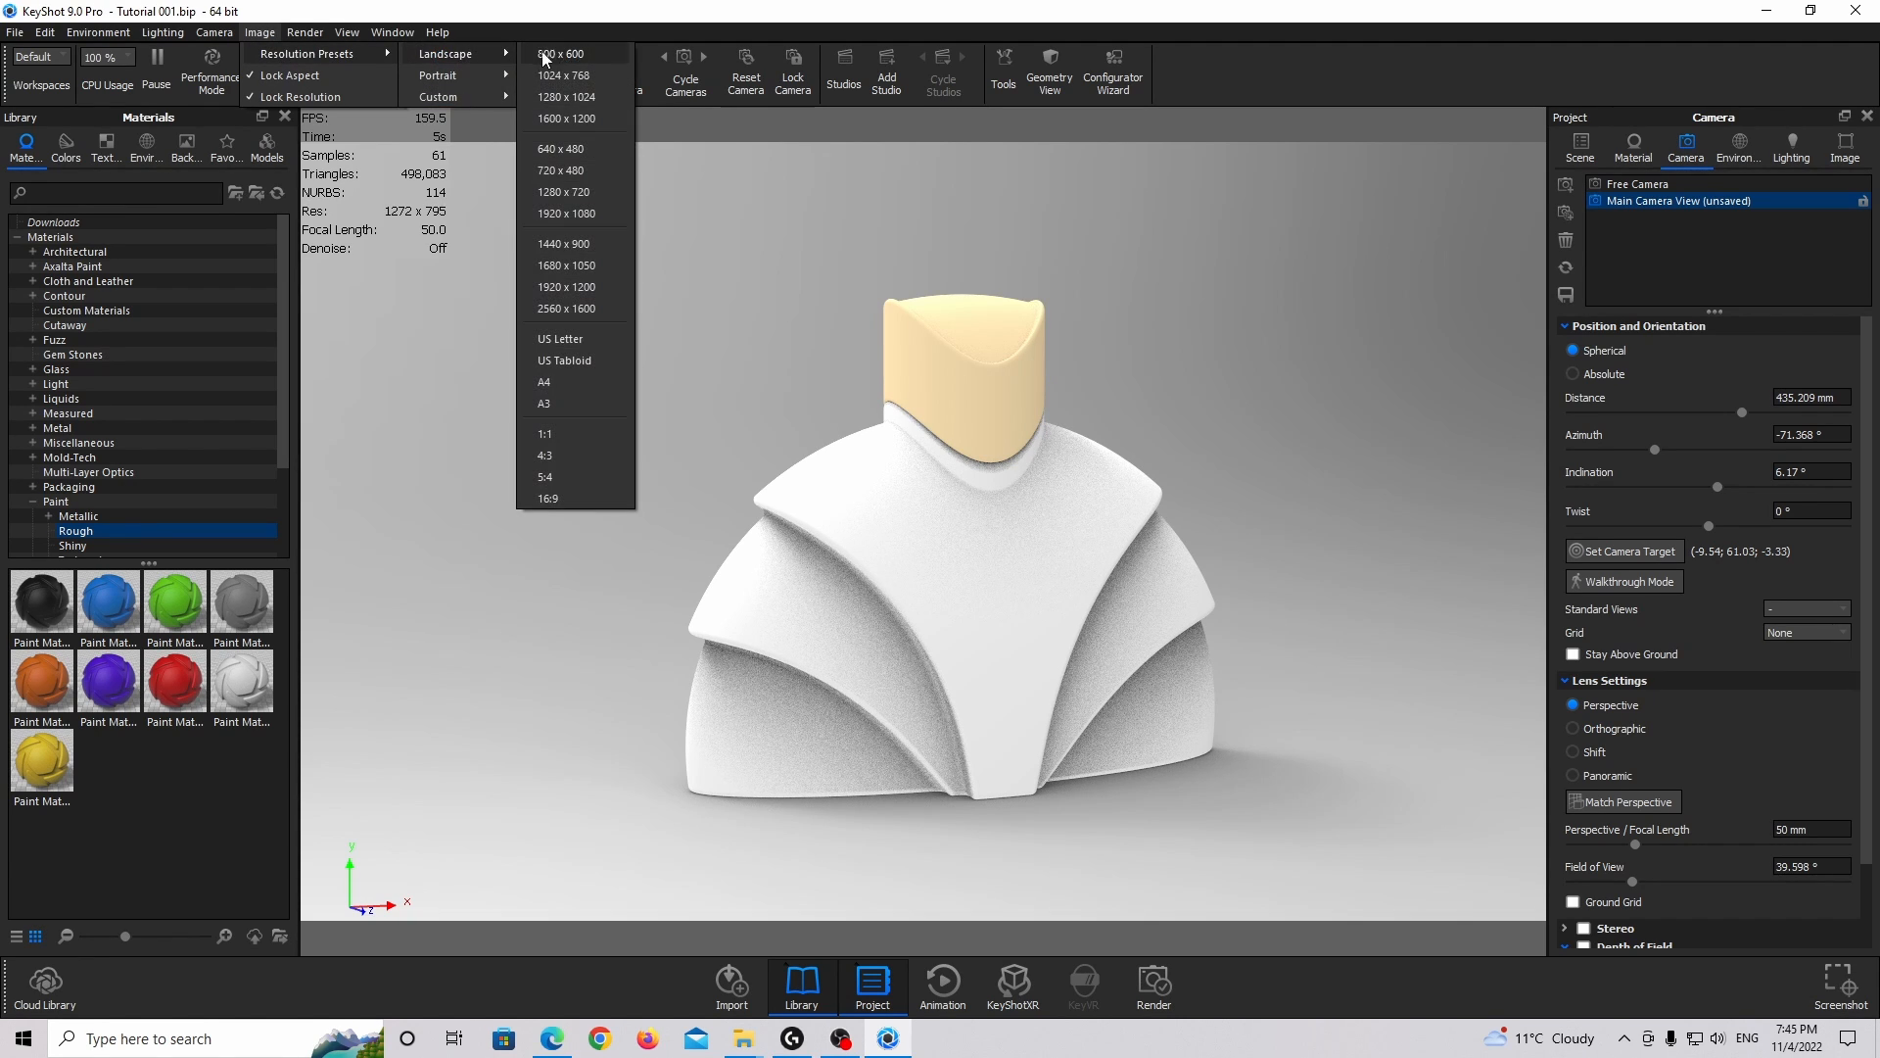
{"action": "left_click", "coordinate": [576, 436]}
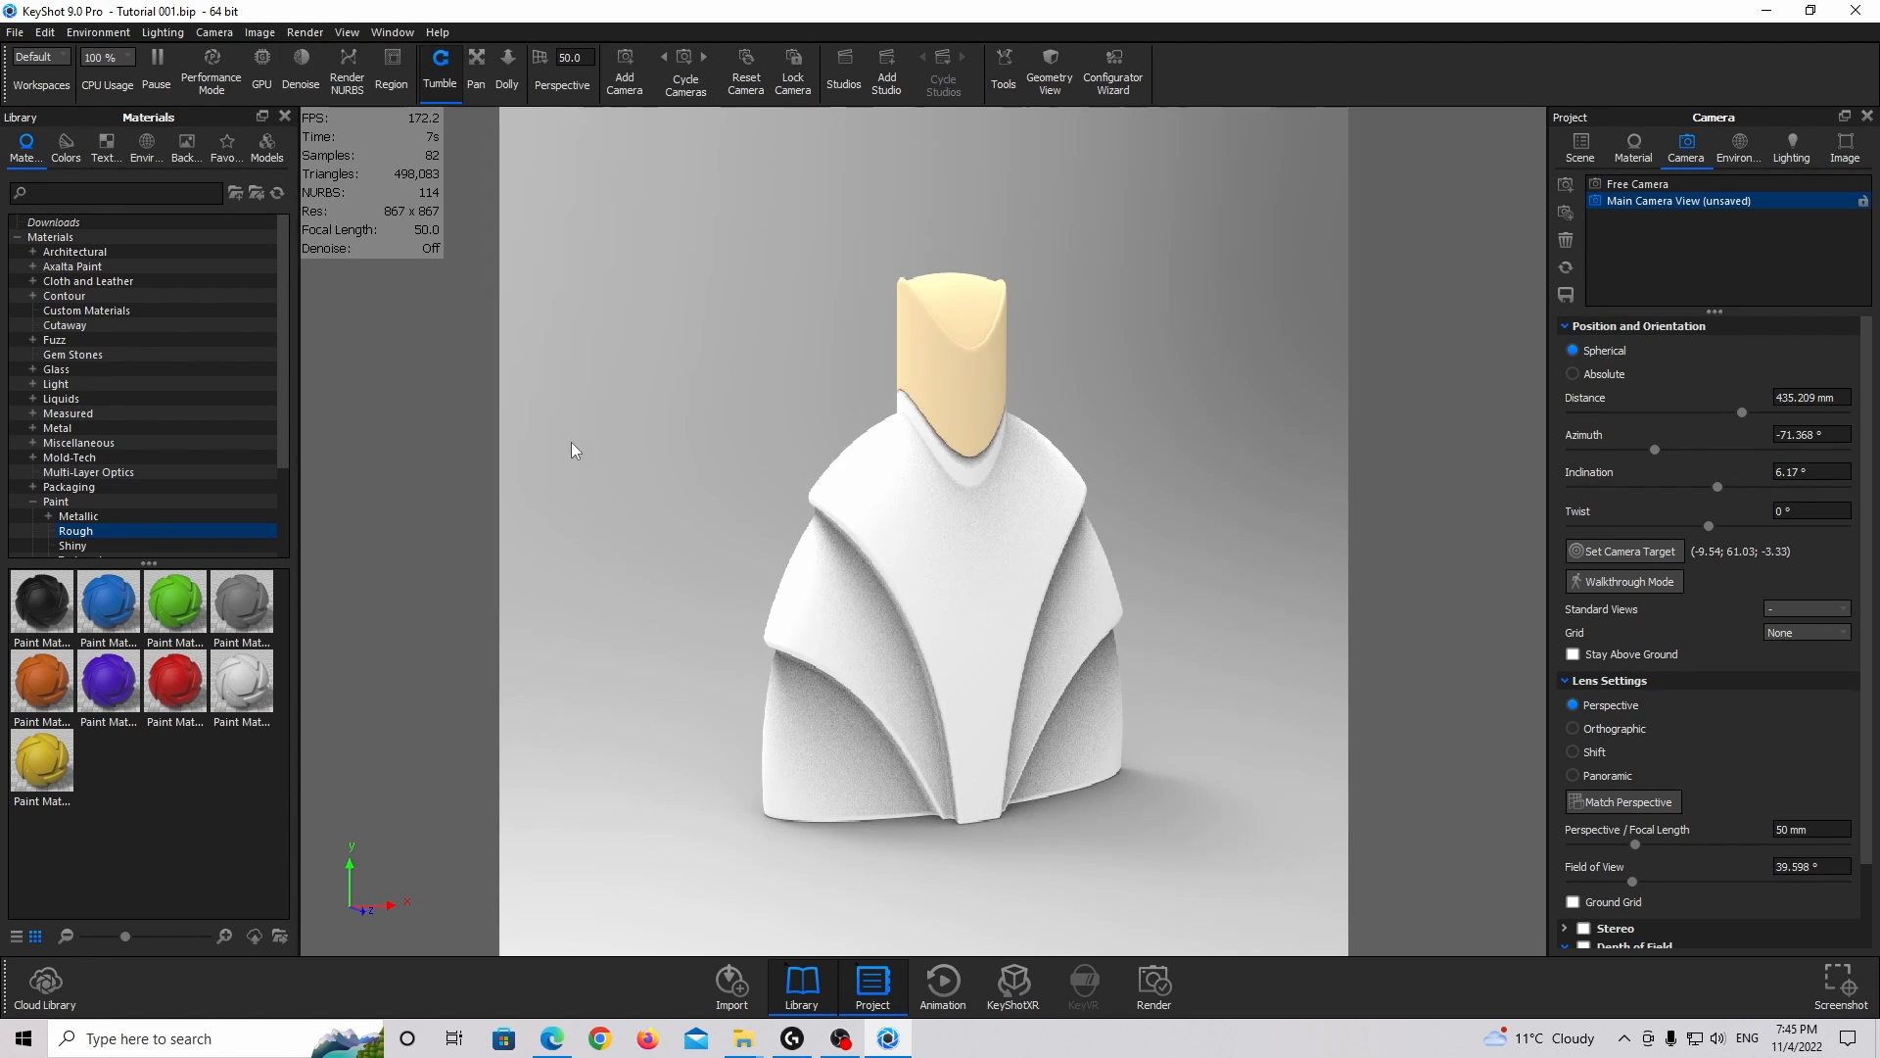
Set the perspective focal length of Main Camera View to 80 mm.
{"action": "scroll", "coordinate": [1247, 587], "scroll_direction": "up", "scroll_amount": 2}
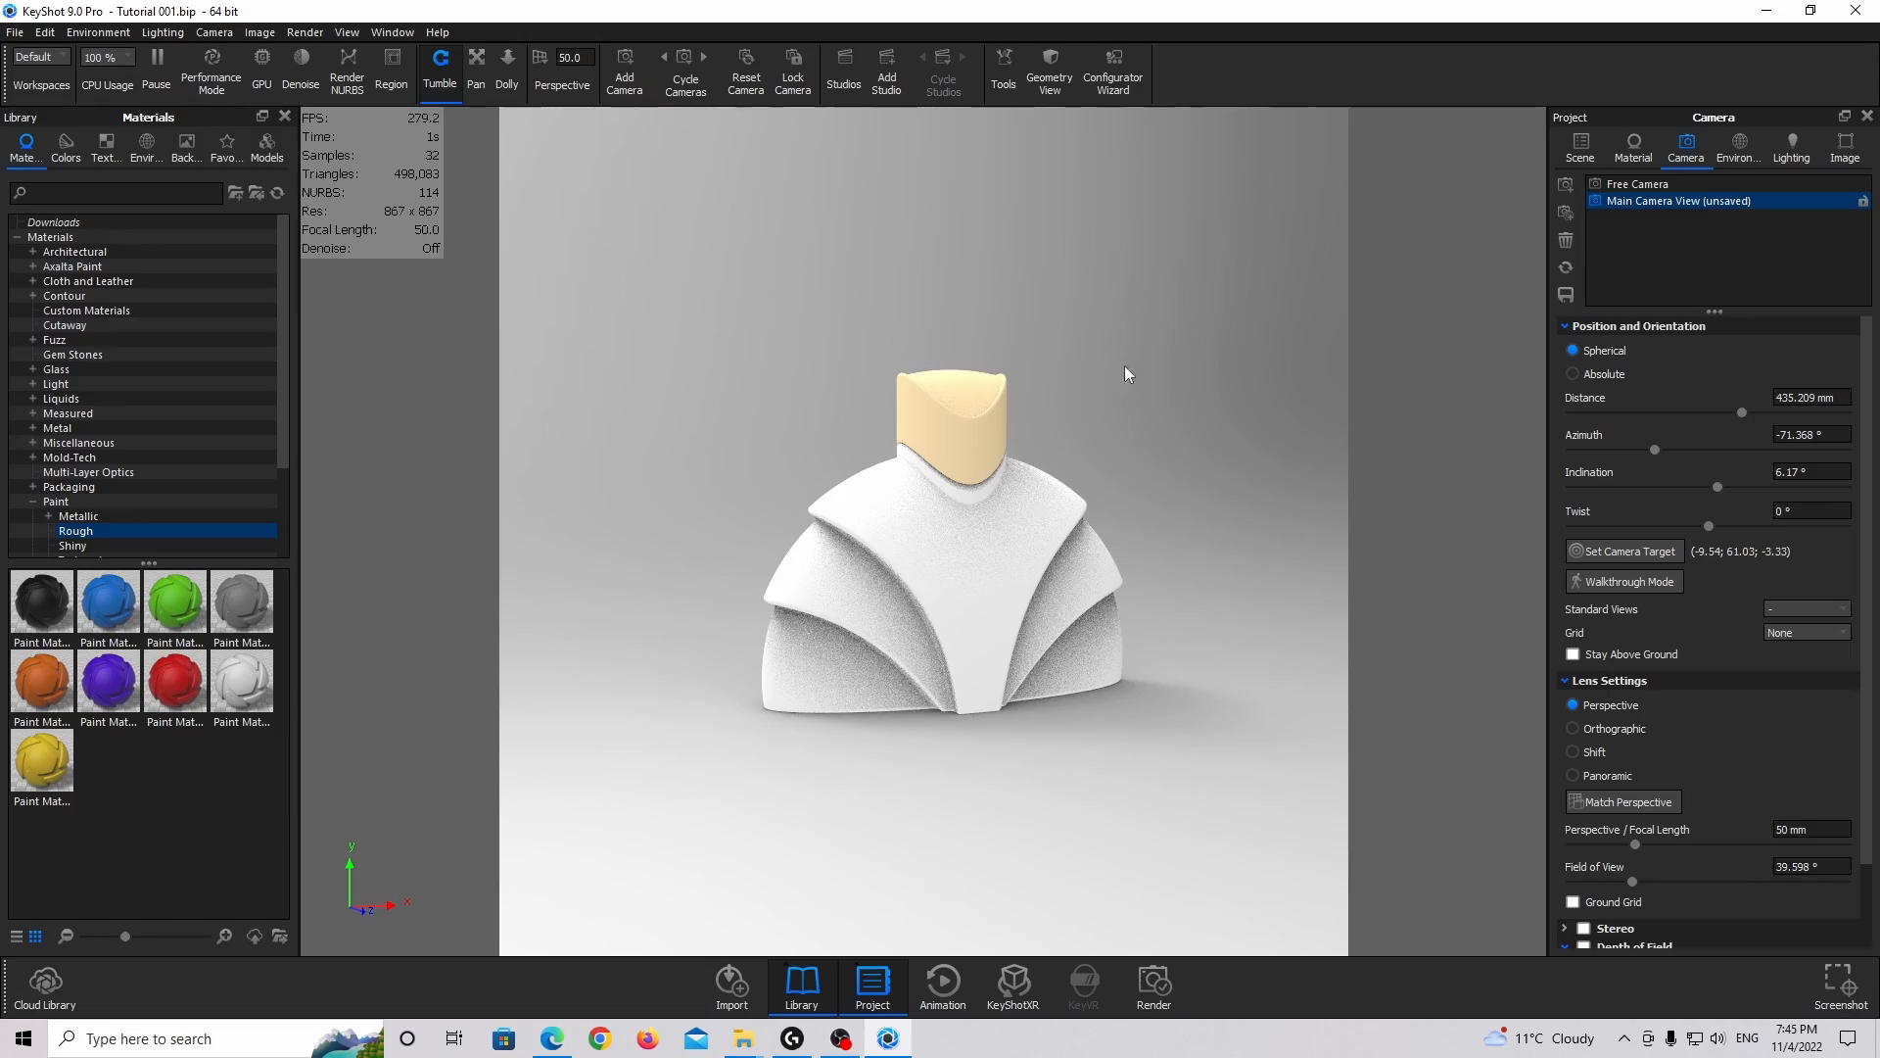
{"action": "scroll", "coordinate": [1125, 373], "scroll_direction": "up", "scroll_amount": 2}
{"action": "key", "text": "ctrl+z"}
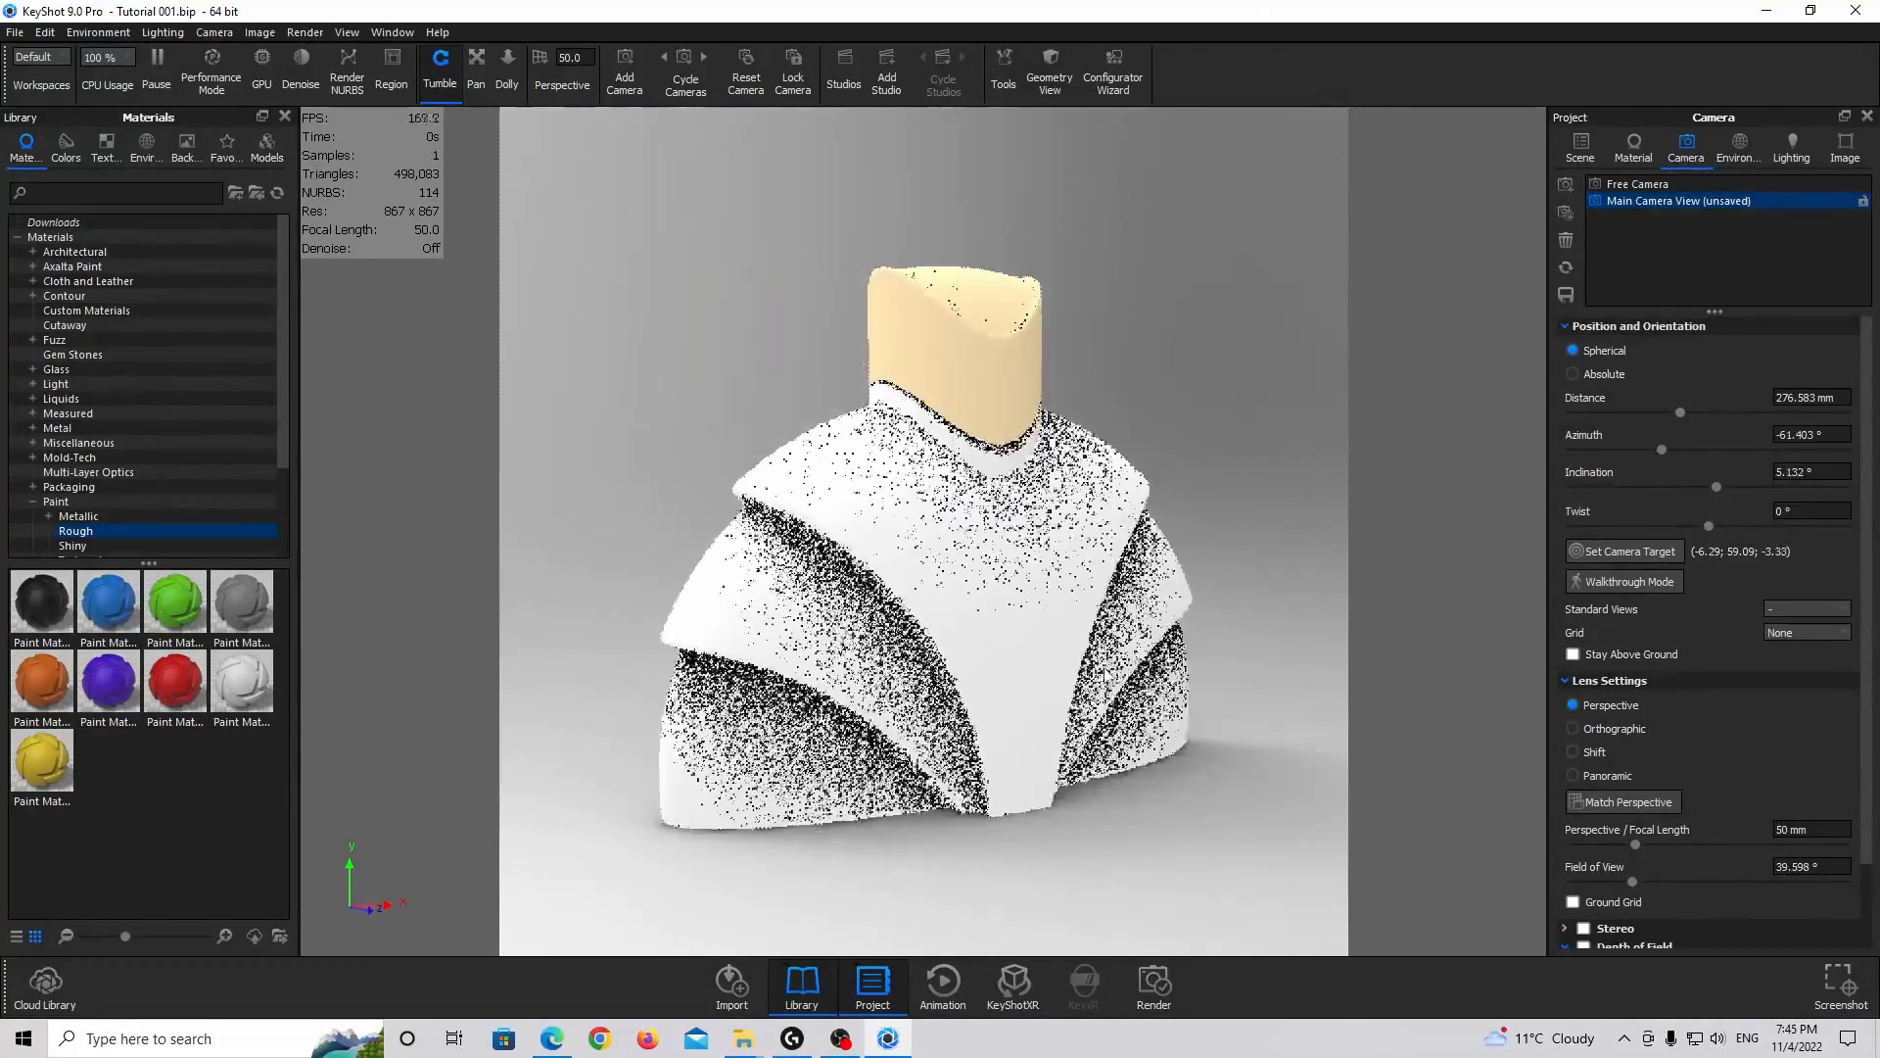
{"action": "left_click_drag", "start_coordinate": [1635, 842], "coordinate": [1796, 840]}
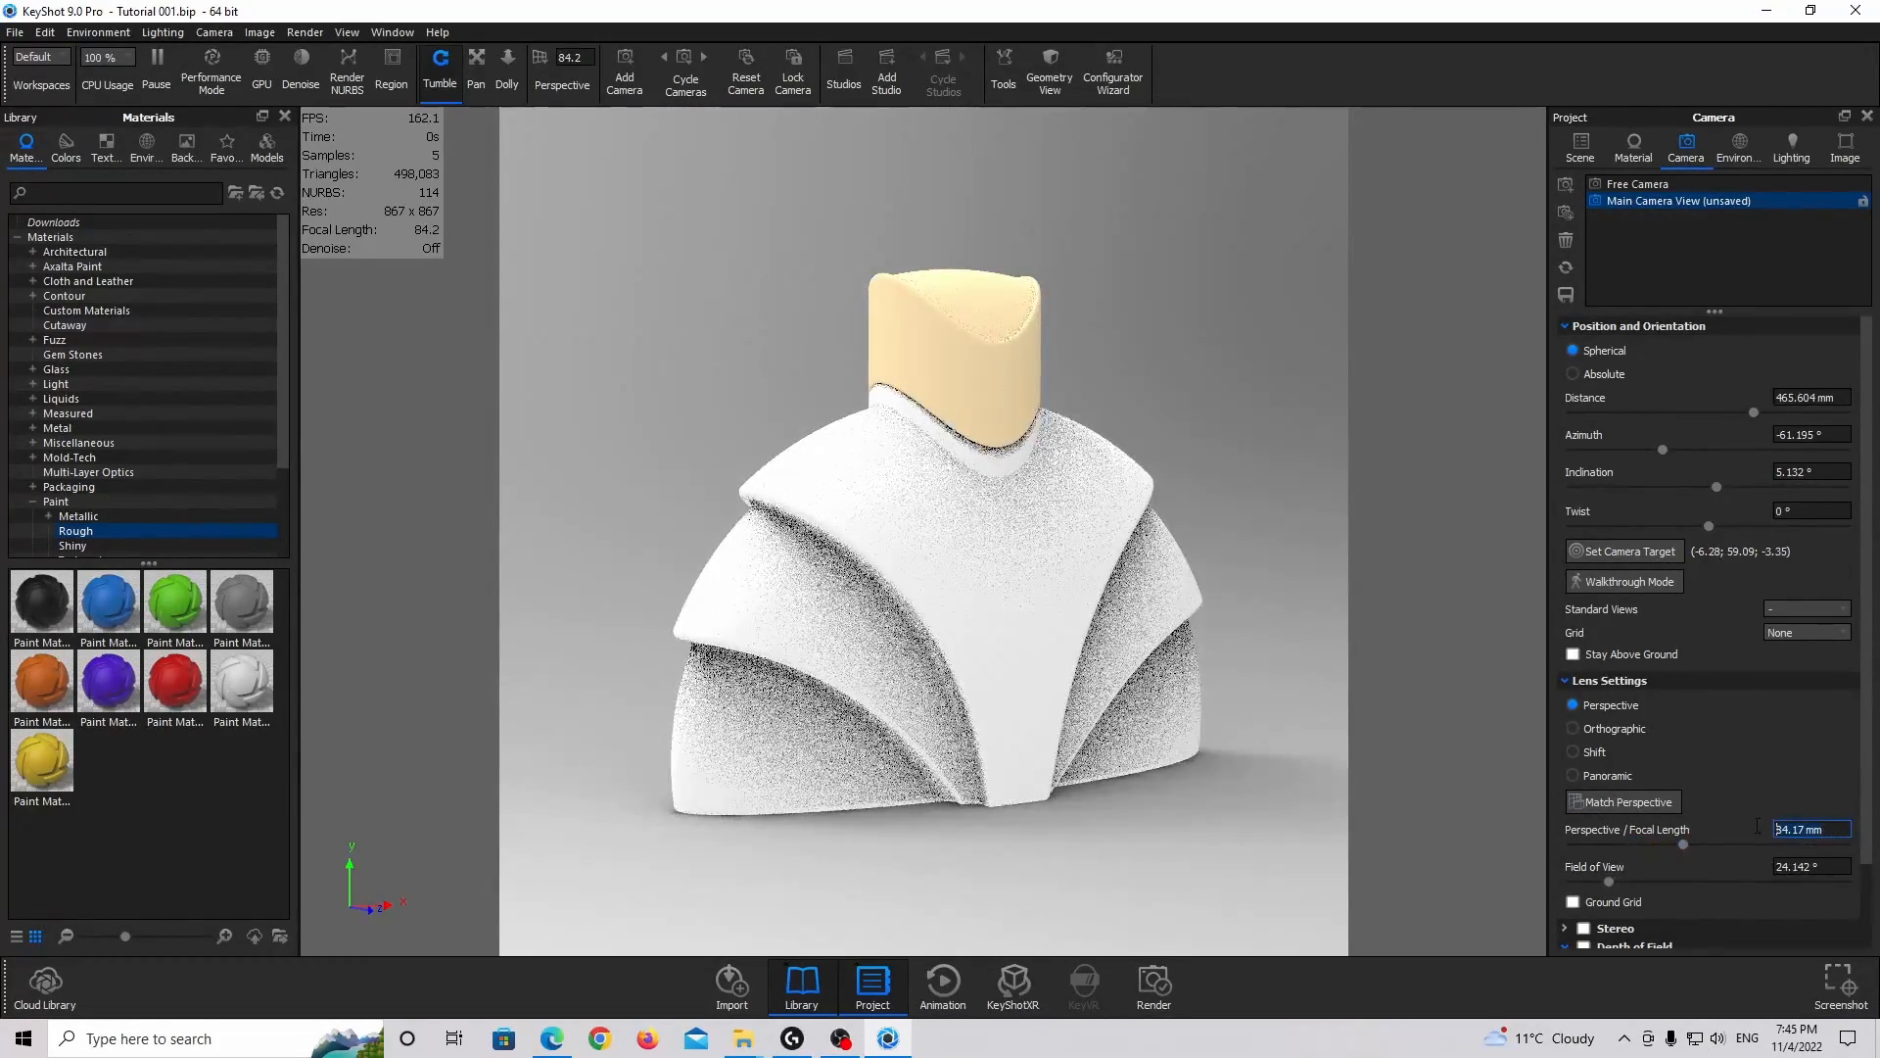
{"action": "type", "text": "80"}
{"action": "key", "text": "Return"}
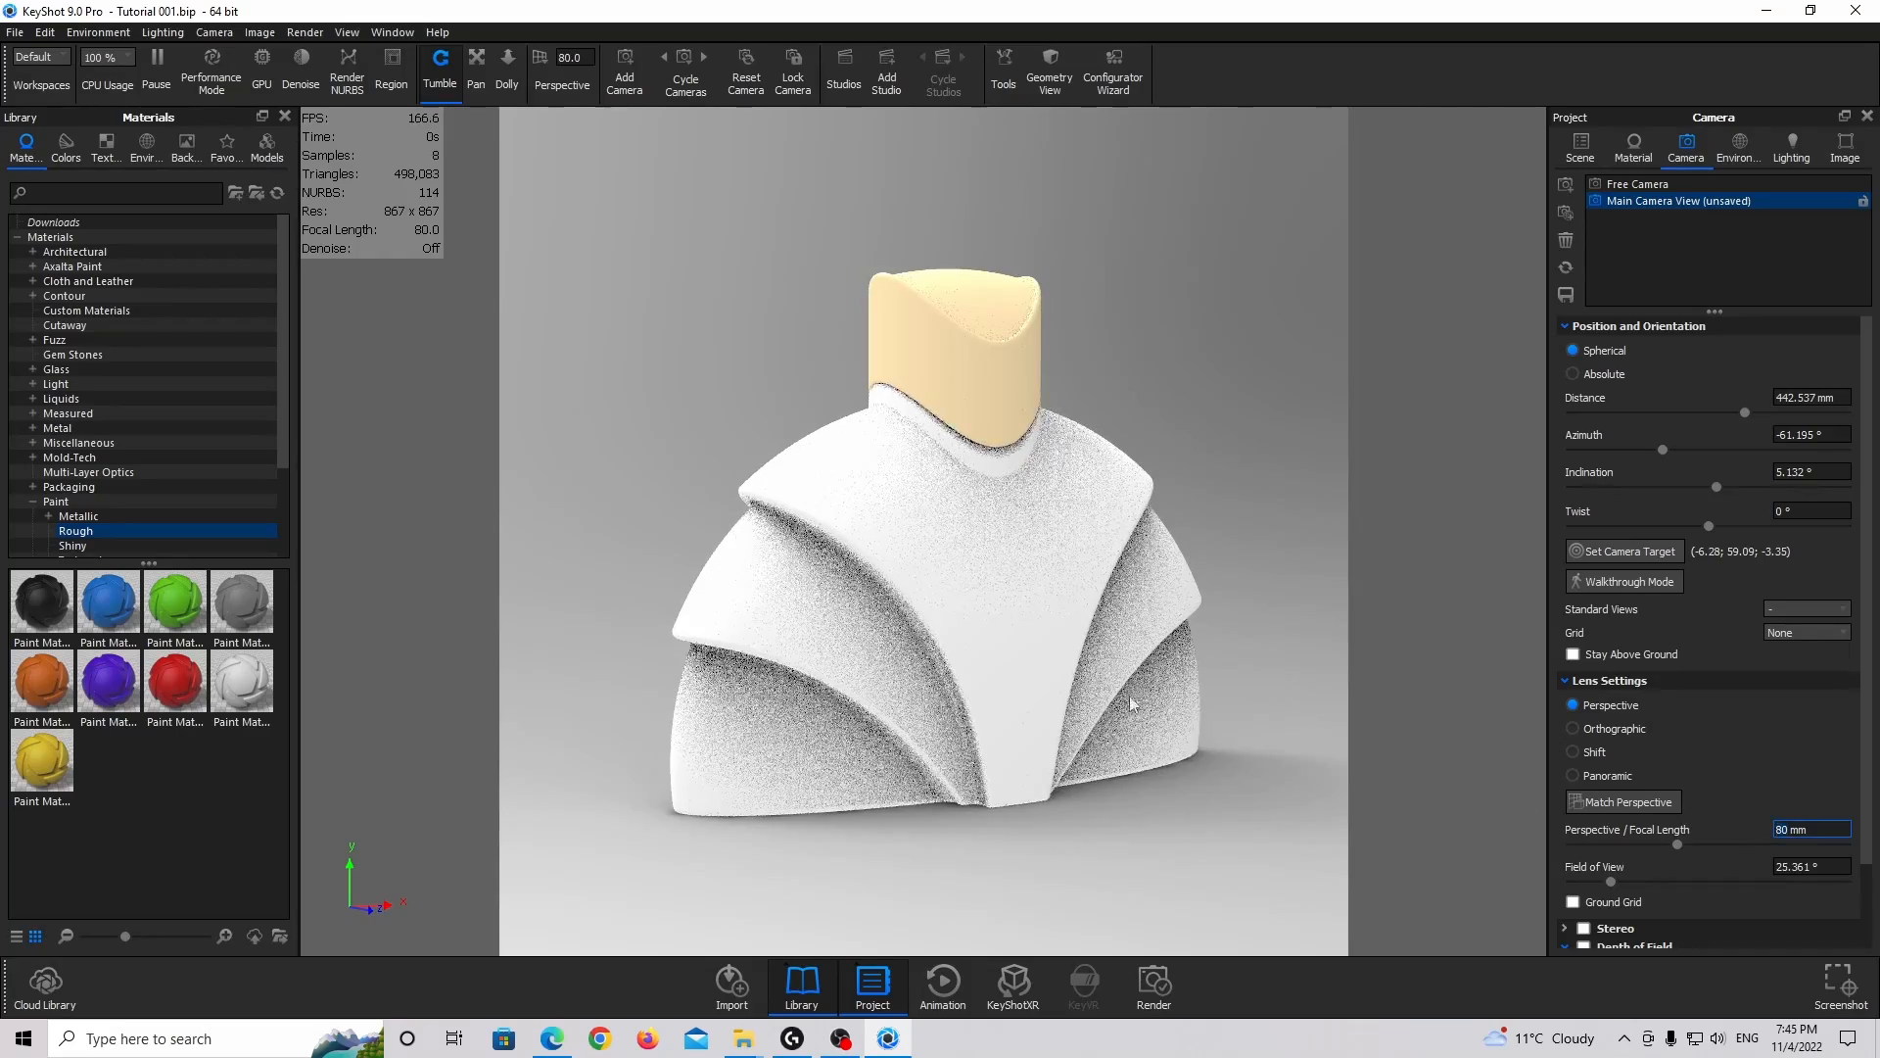
Switch the camera to the Front standard view and move it back until the whole bottle fits the frame.
{"action": "left_click_drag", "start_coordinate": [937, 611], "coordinate": [982, 540]}
{"action": "scroll", "coordinate": [981, 538], "scroll_direction": "up", "scroll_amount": 1}
{"action": "middle_click_drag", "start_coordinate": [983, 538], "coordinate": [953, 535]}
{"action": "left_click", "coordinate": [1796, 606]}
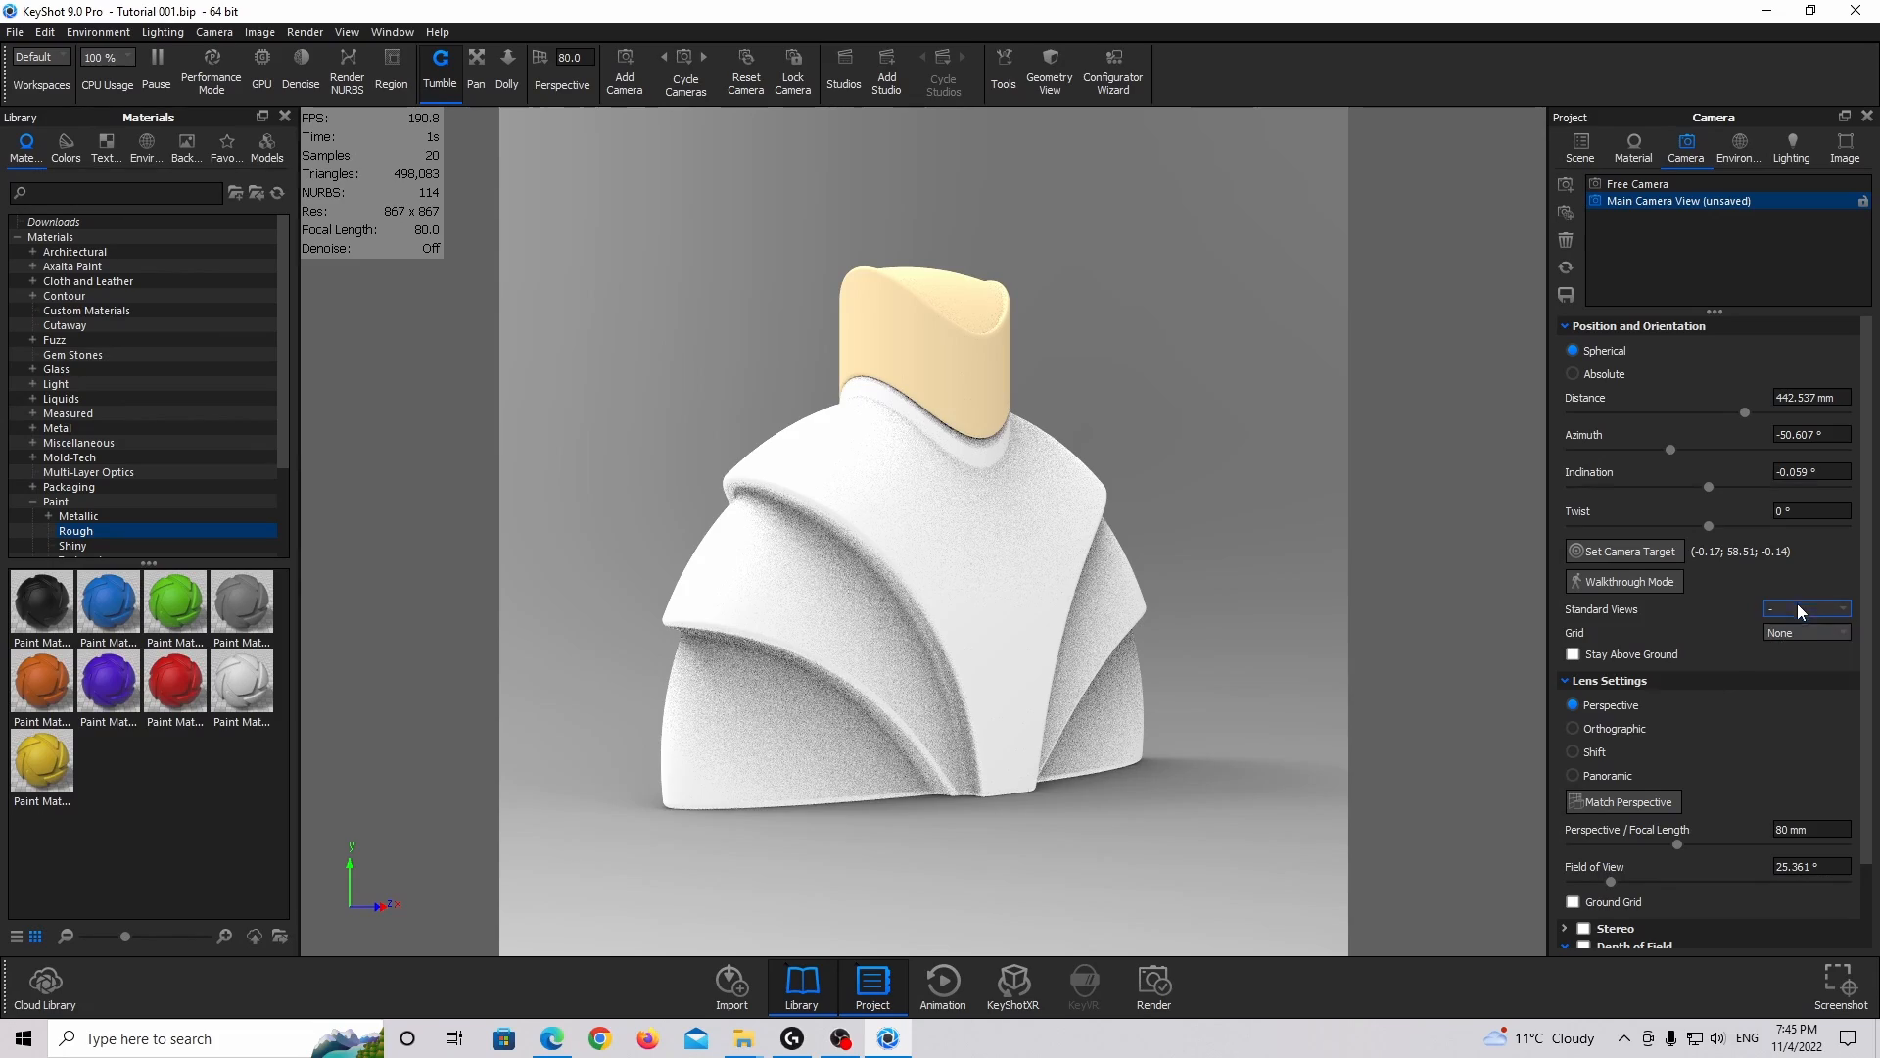
{"action": "left_click", "coordinate": [1798, 633]}
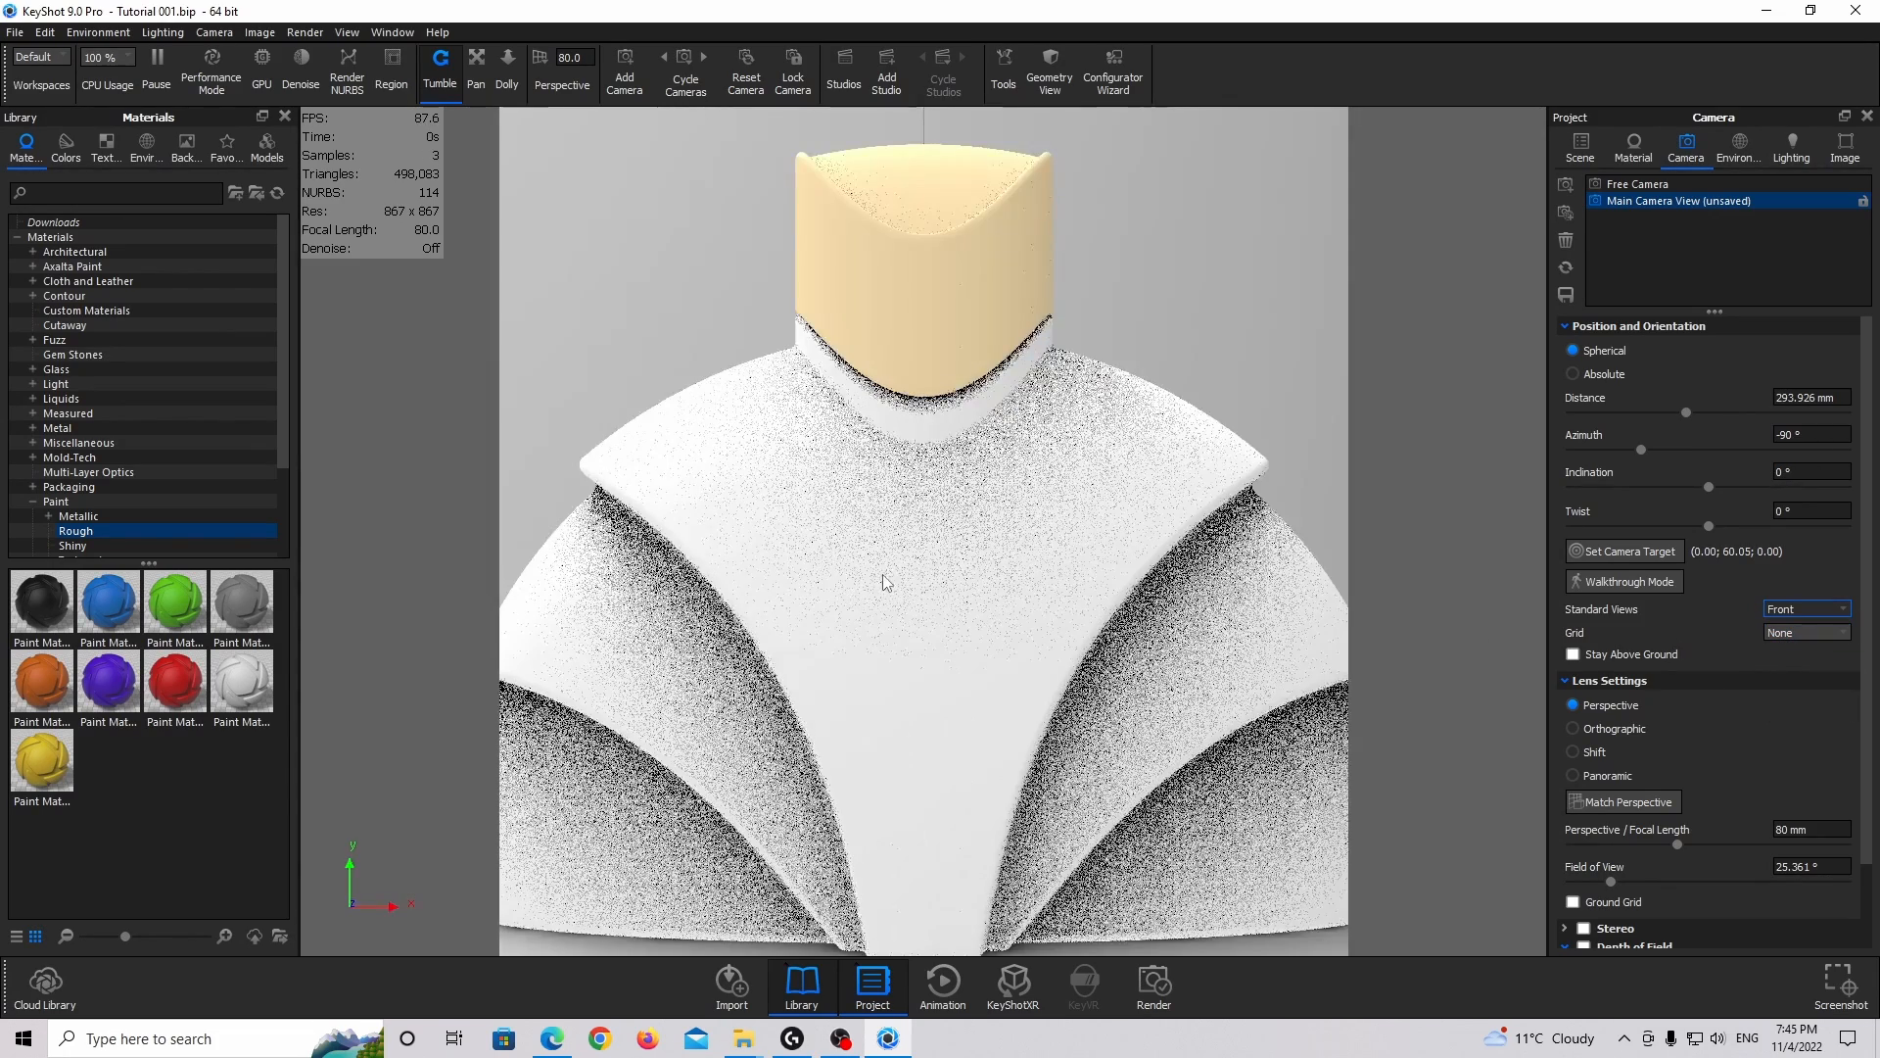
{"action": "scroll", "coordinate": [891, 580], "scroll_direction": "down", "scroll_amount": 1}
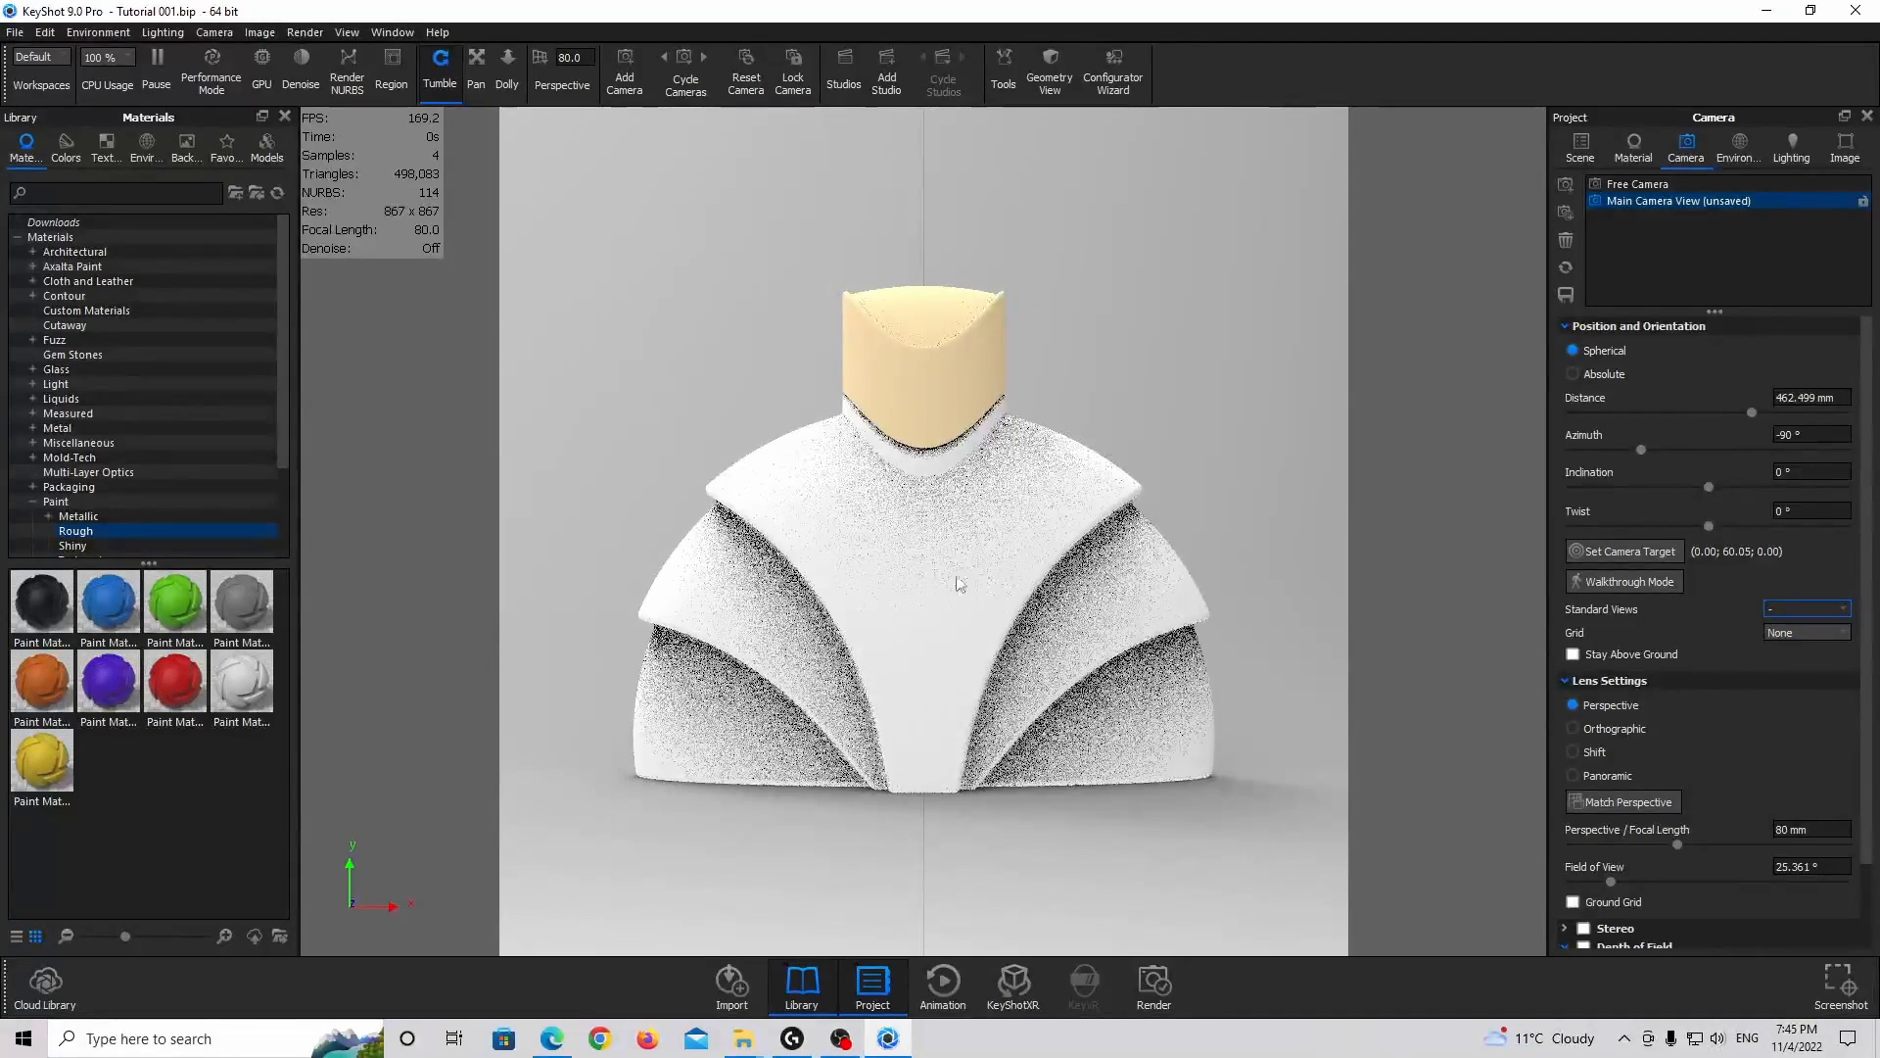
Display the Quarters grid and use it to center the bottle in the frame from farther away.
{"action": "left_click", "coordinate": [1795, 634]}
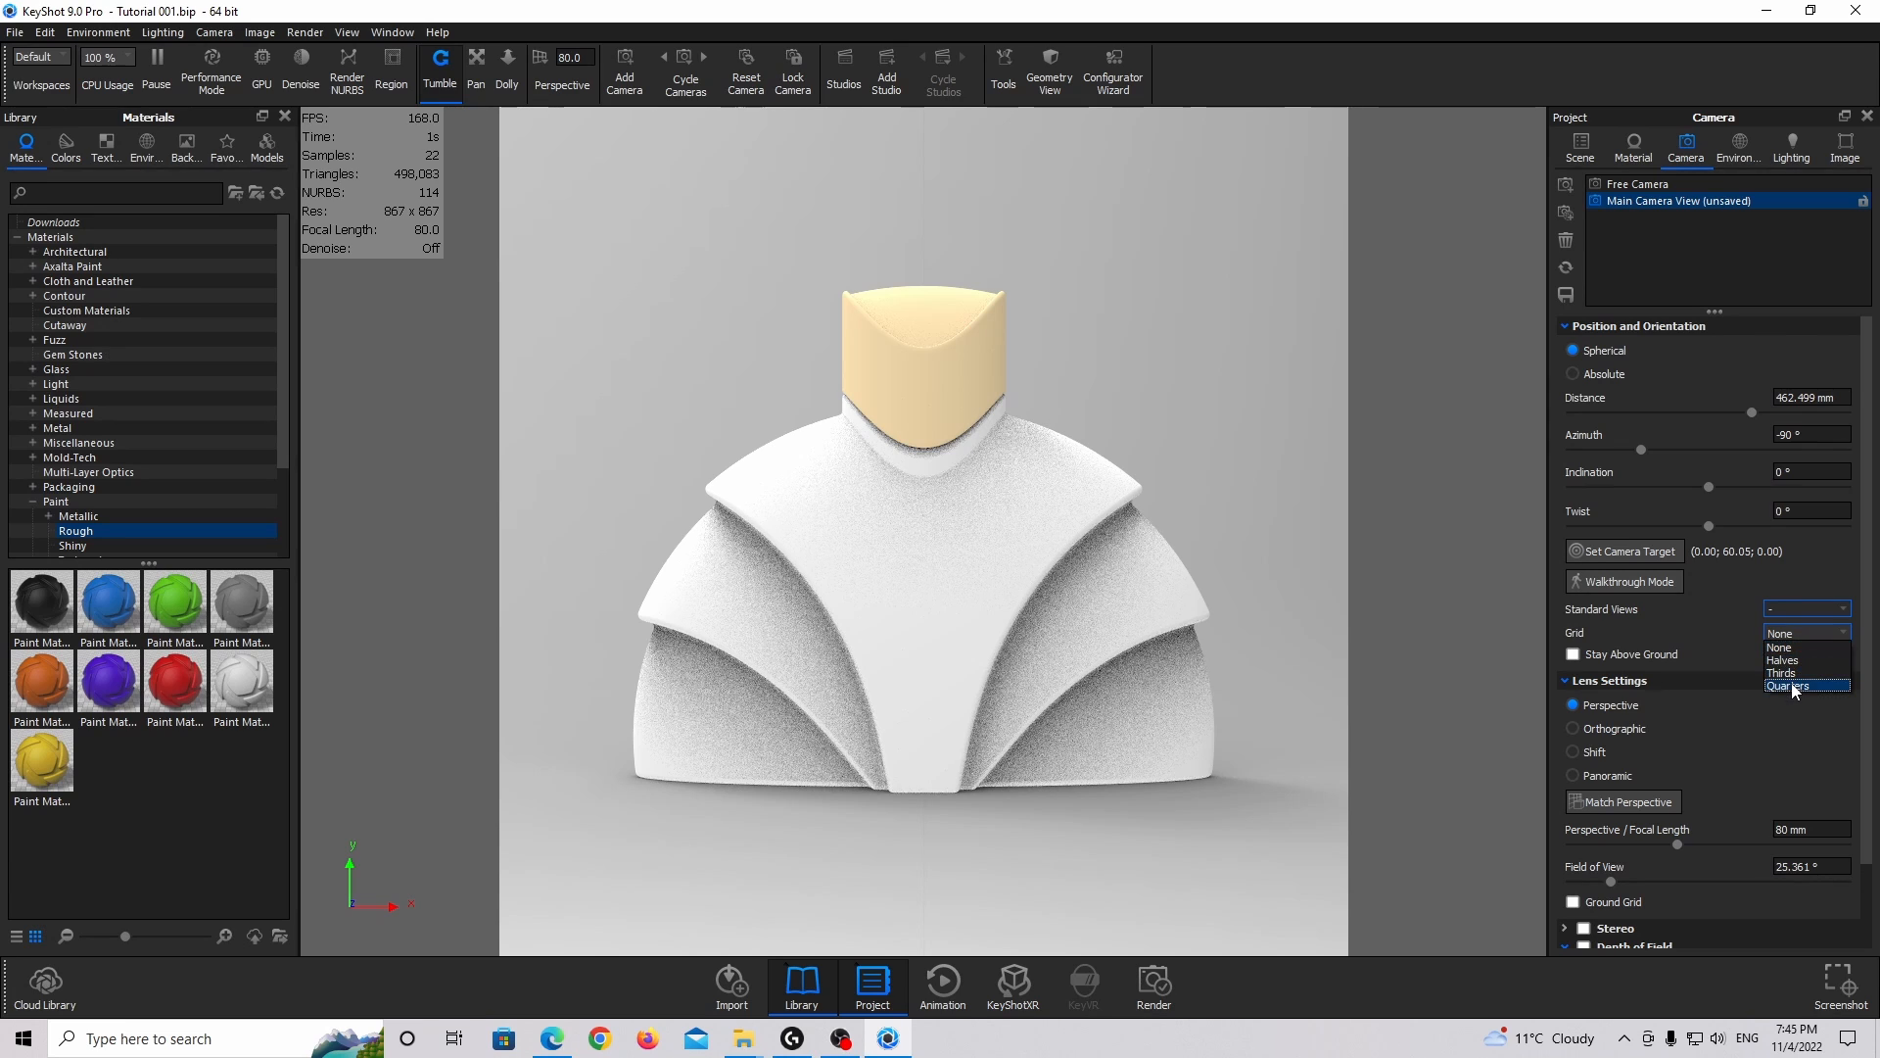
{"action": "left_click", "coordinate": [1791, 684]}
{"action": "scroll", "coordinate": [893, 396], "scroll_direction": "down", "scroll_amount": 2}
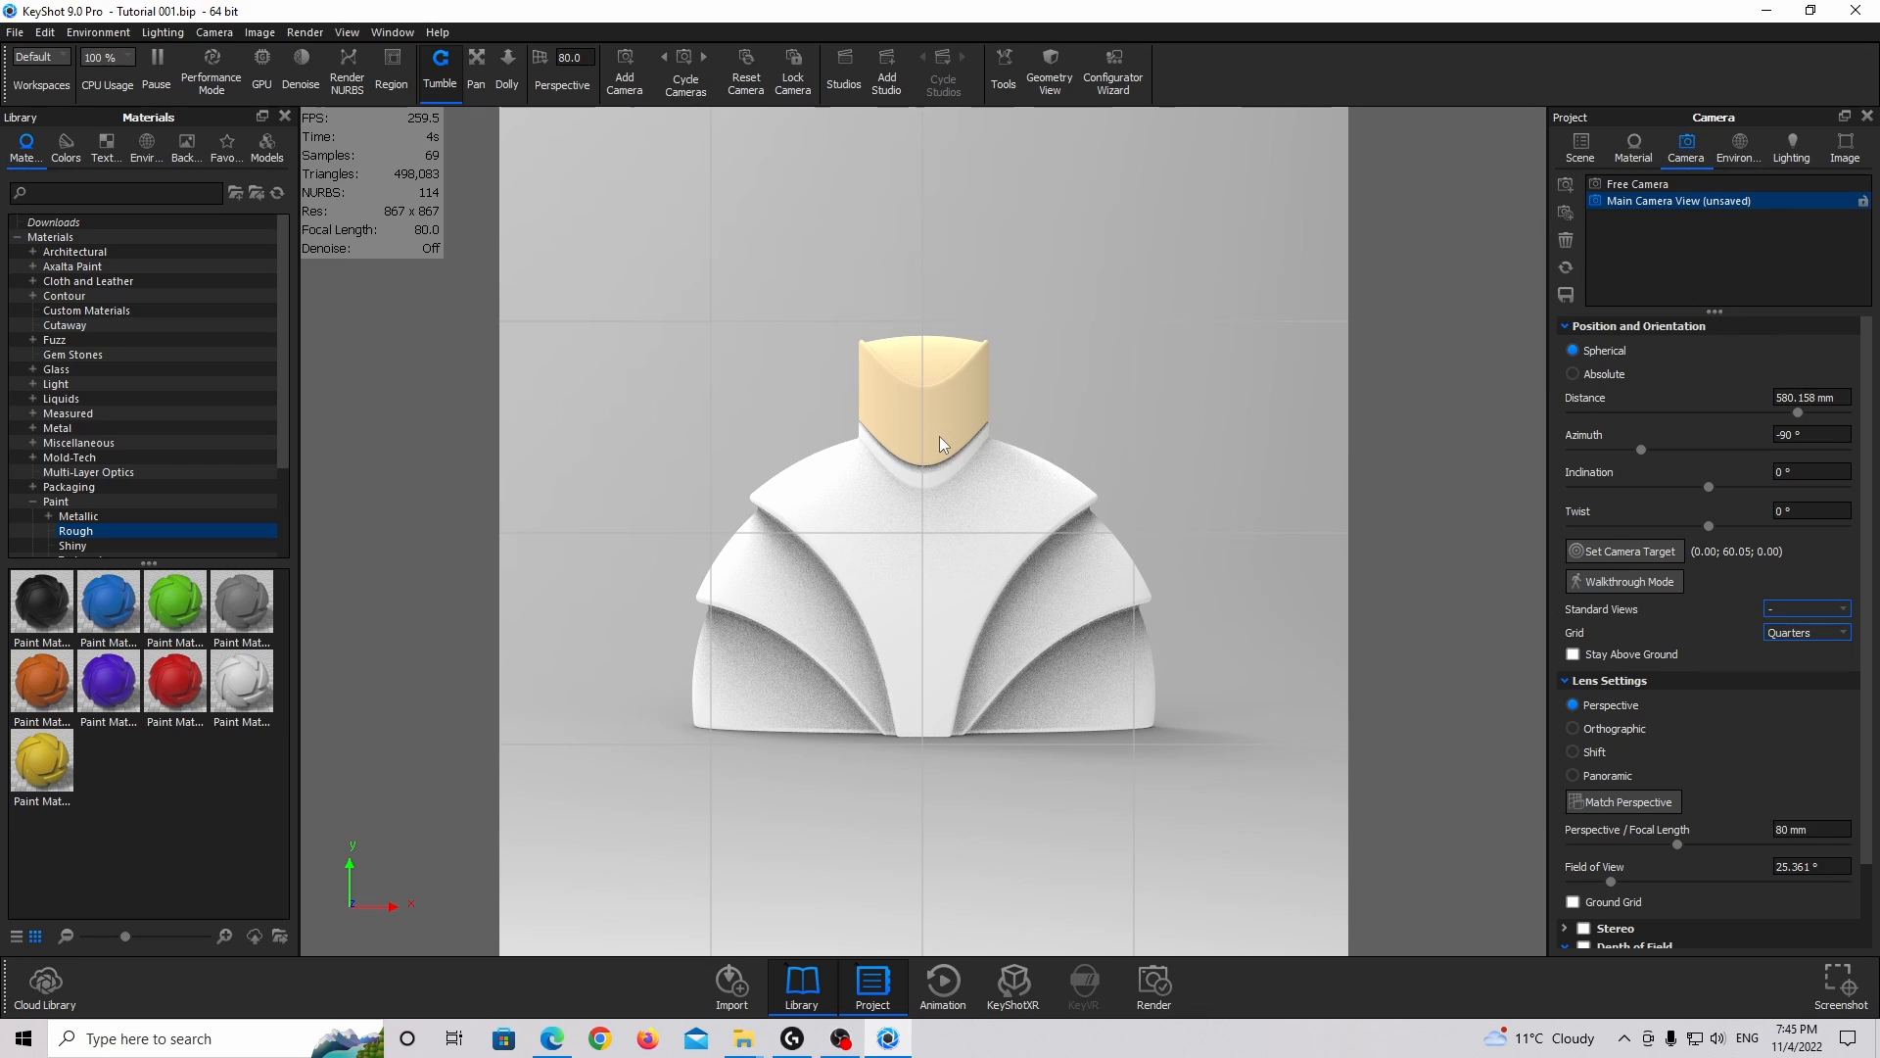
{"action": "middle_click_drag", "start_coordinate": [938, 437], "coordinate": [942, 411]}
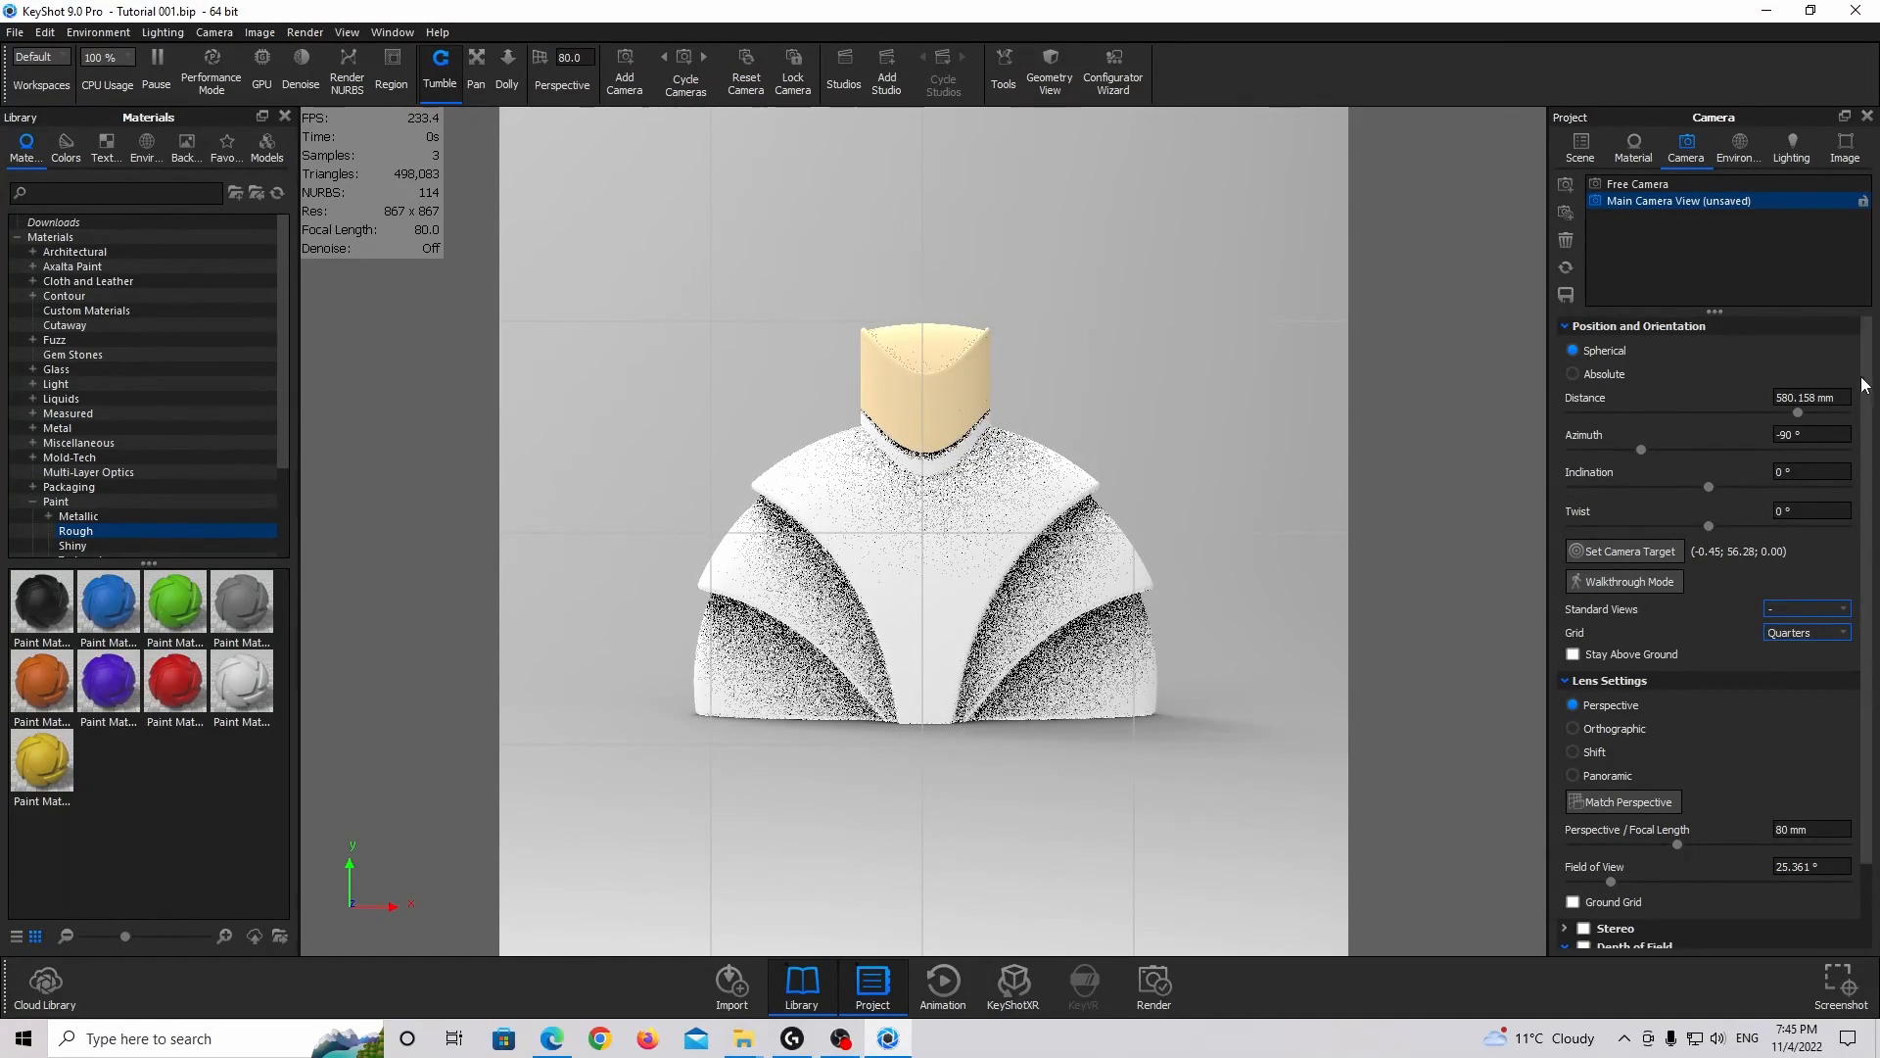
Set the camera distance to 600 mm.
{"action": "left_click_drag", "start_coordinate": [1838, 397], "coordinate": [1659, 403]}
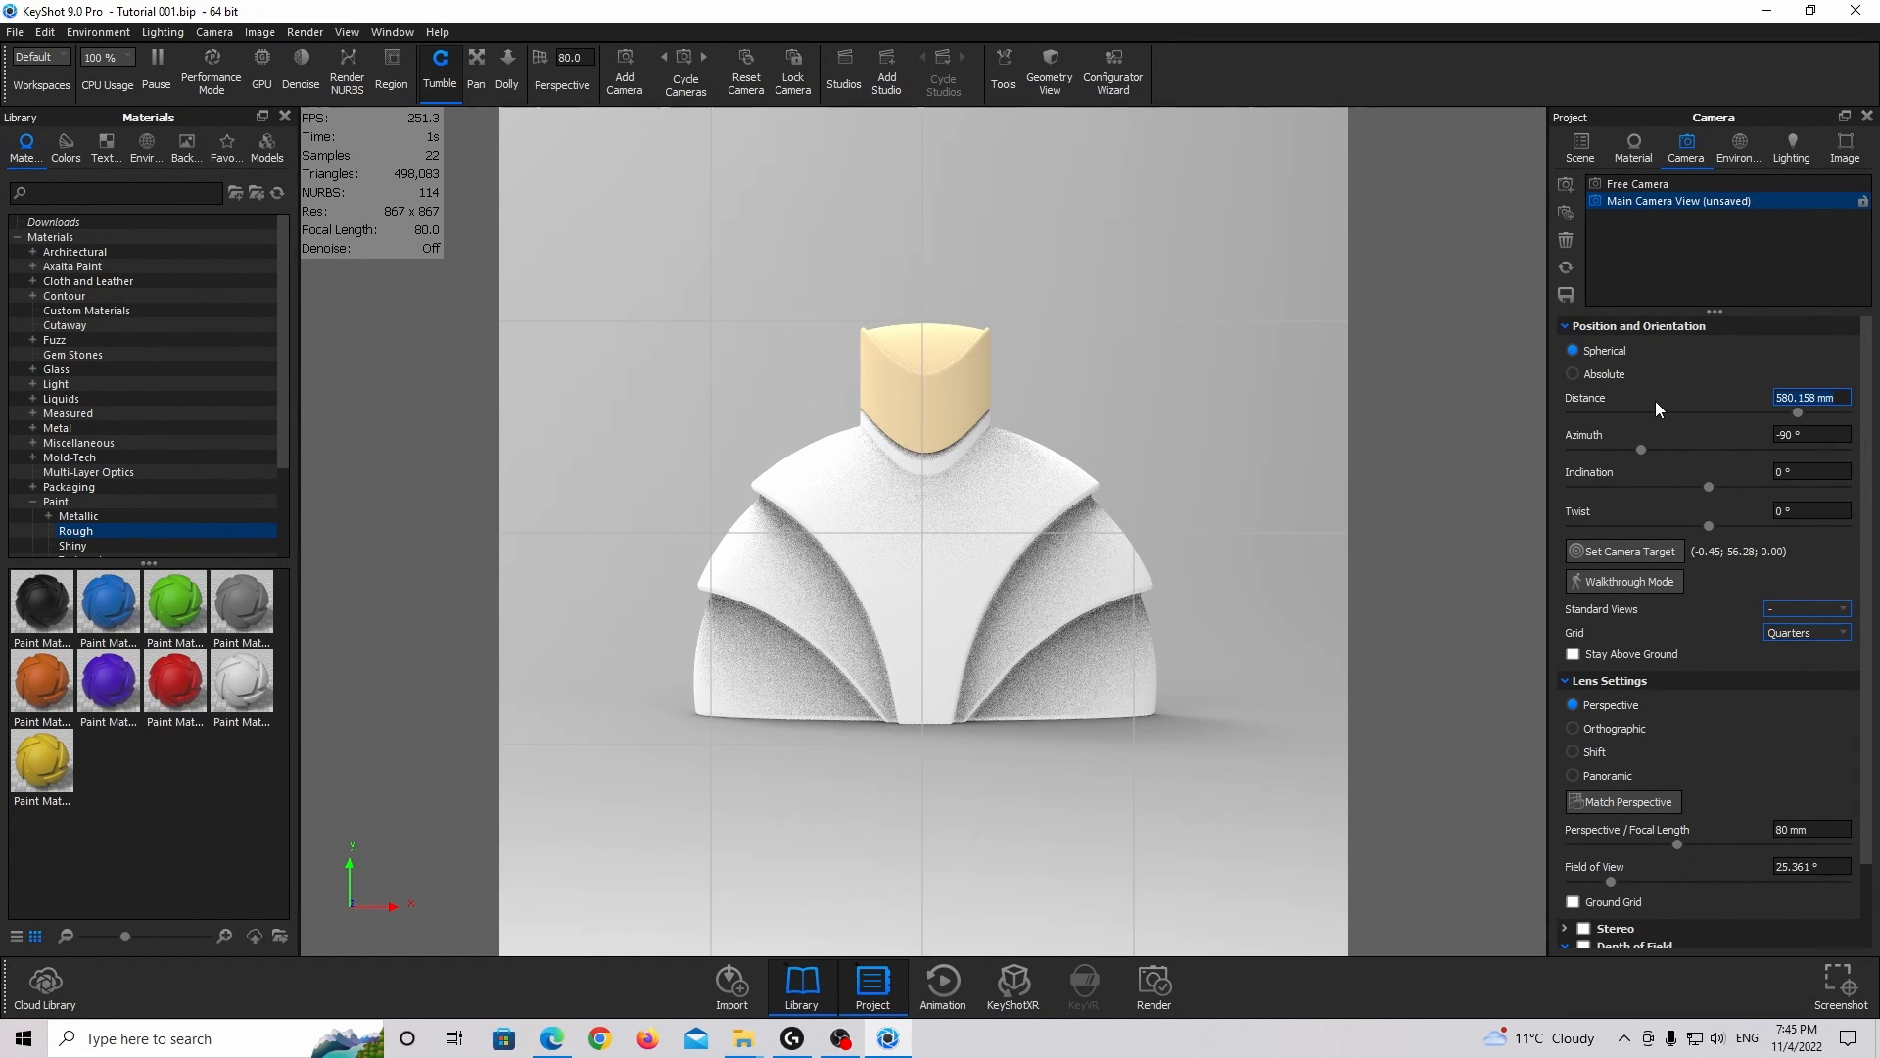
{"action": "type", "text": "600"}
{"action": "key", "text": "Return"}
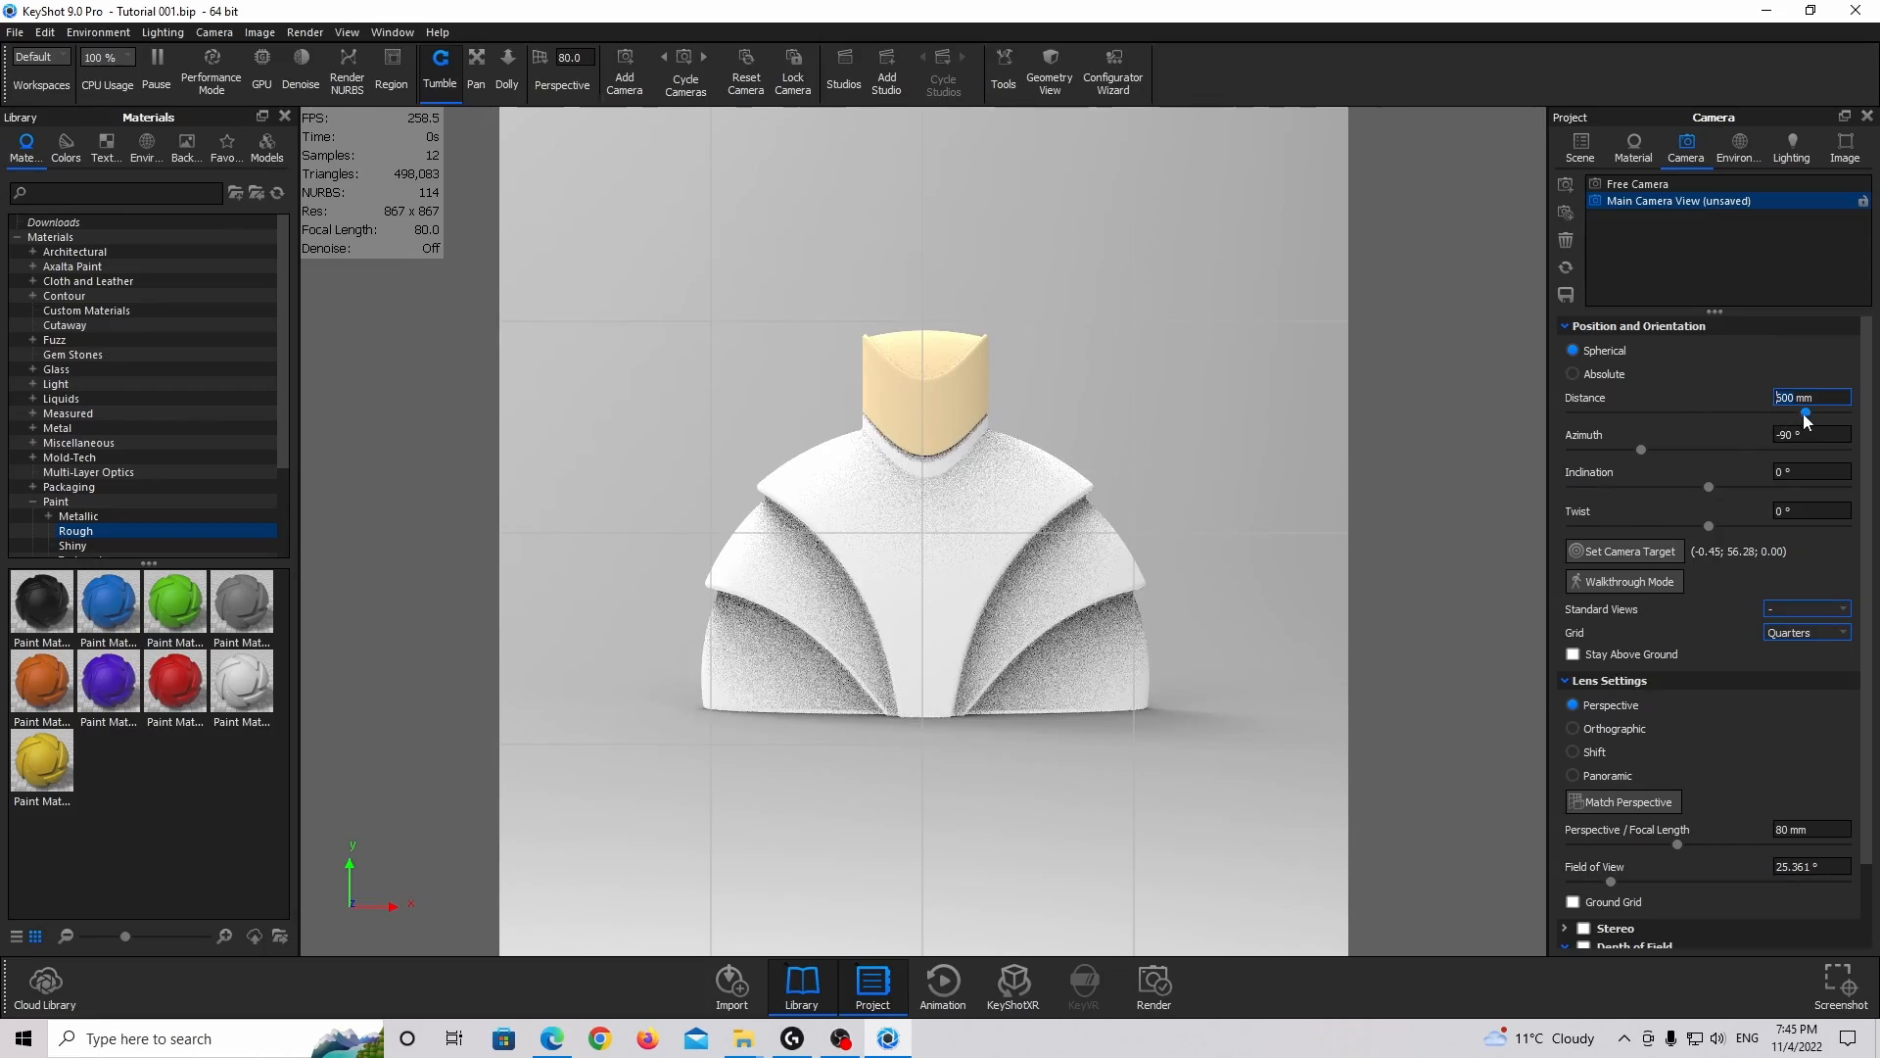
{"action": "left_click_drag", "start_coordinate": [1807, 414], "coordinate": [1679, 400]}
{"action": "type", "text": "600"}
{"action": "key", "text": "Return"}
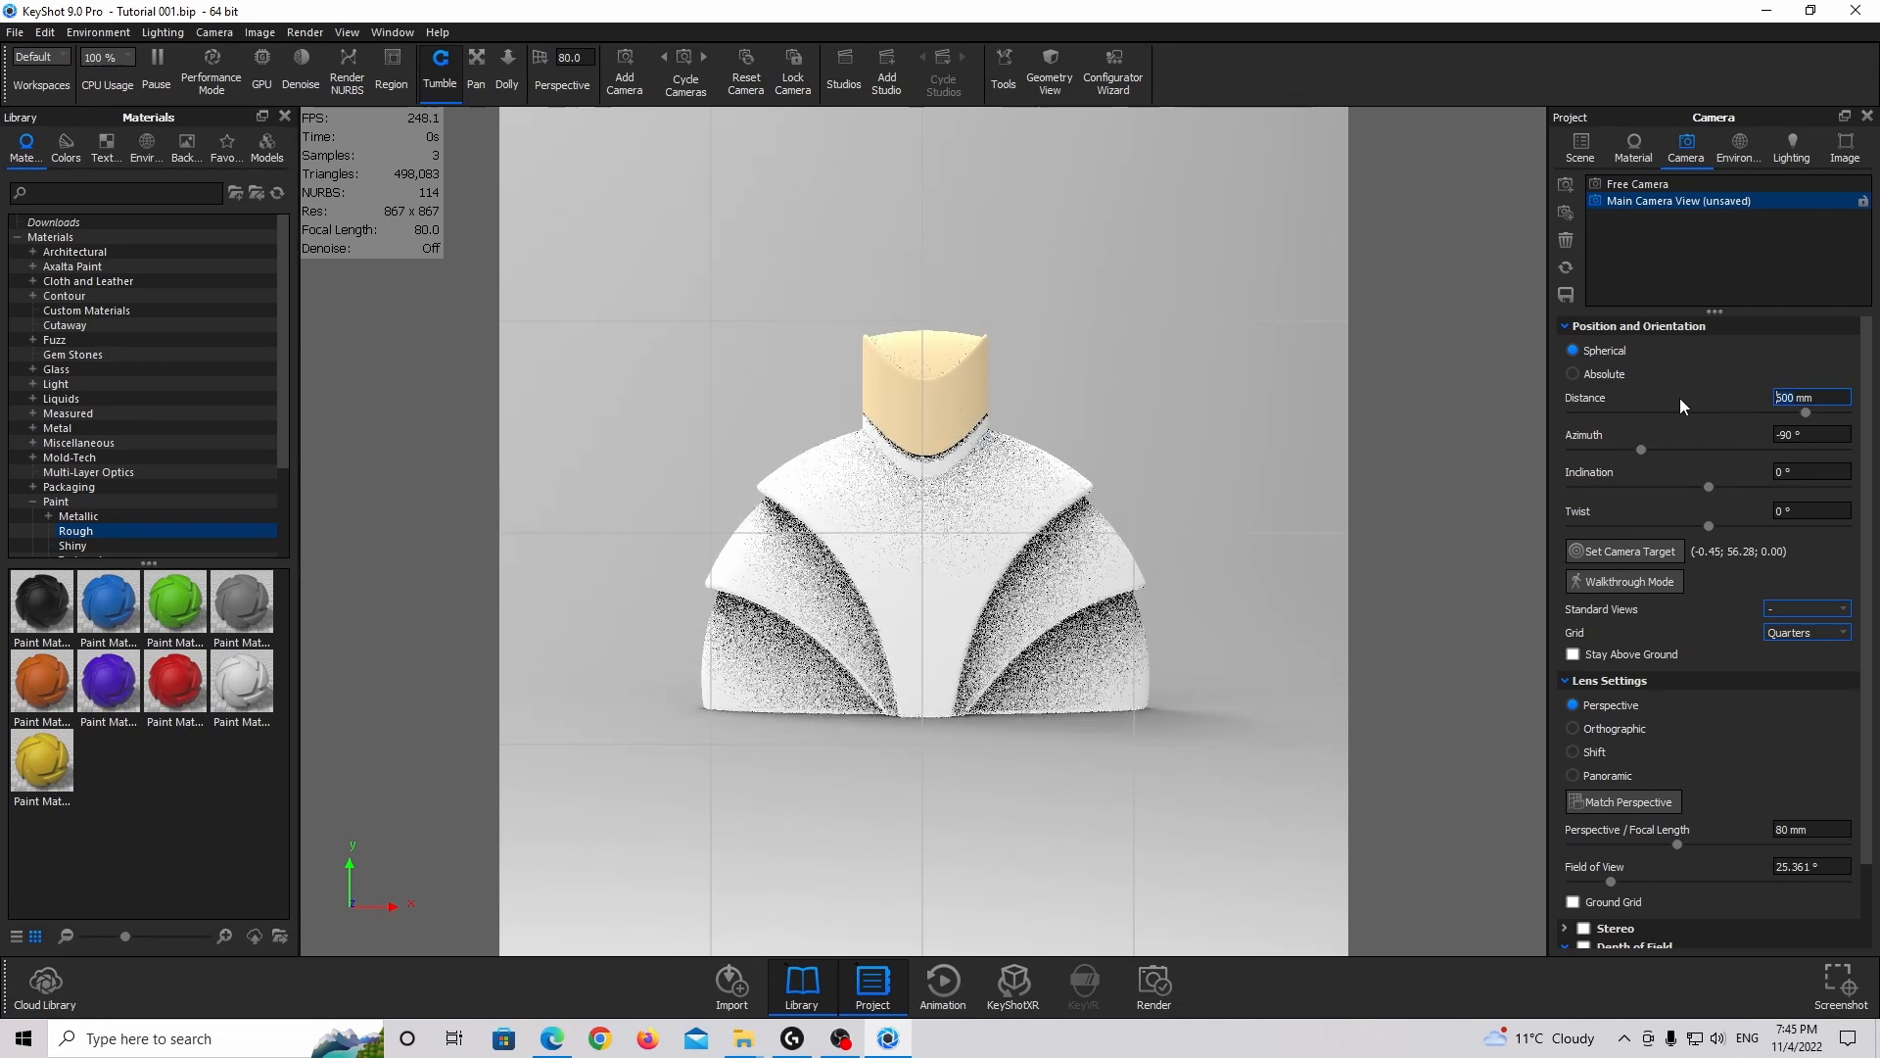
Set the camera grid to None, and save and lock Main Camera View.
{"action": "left_click", "coordinate": [1784, 636]}
{"action": "left_click", "coordinate": [1787, 648]}
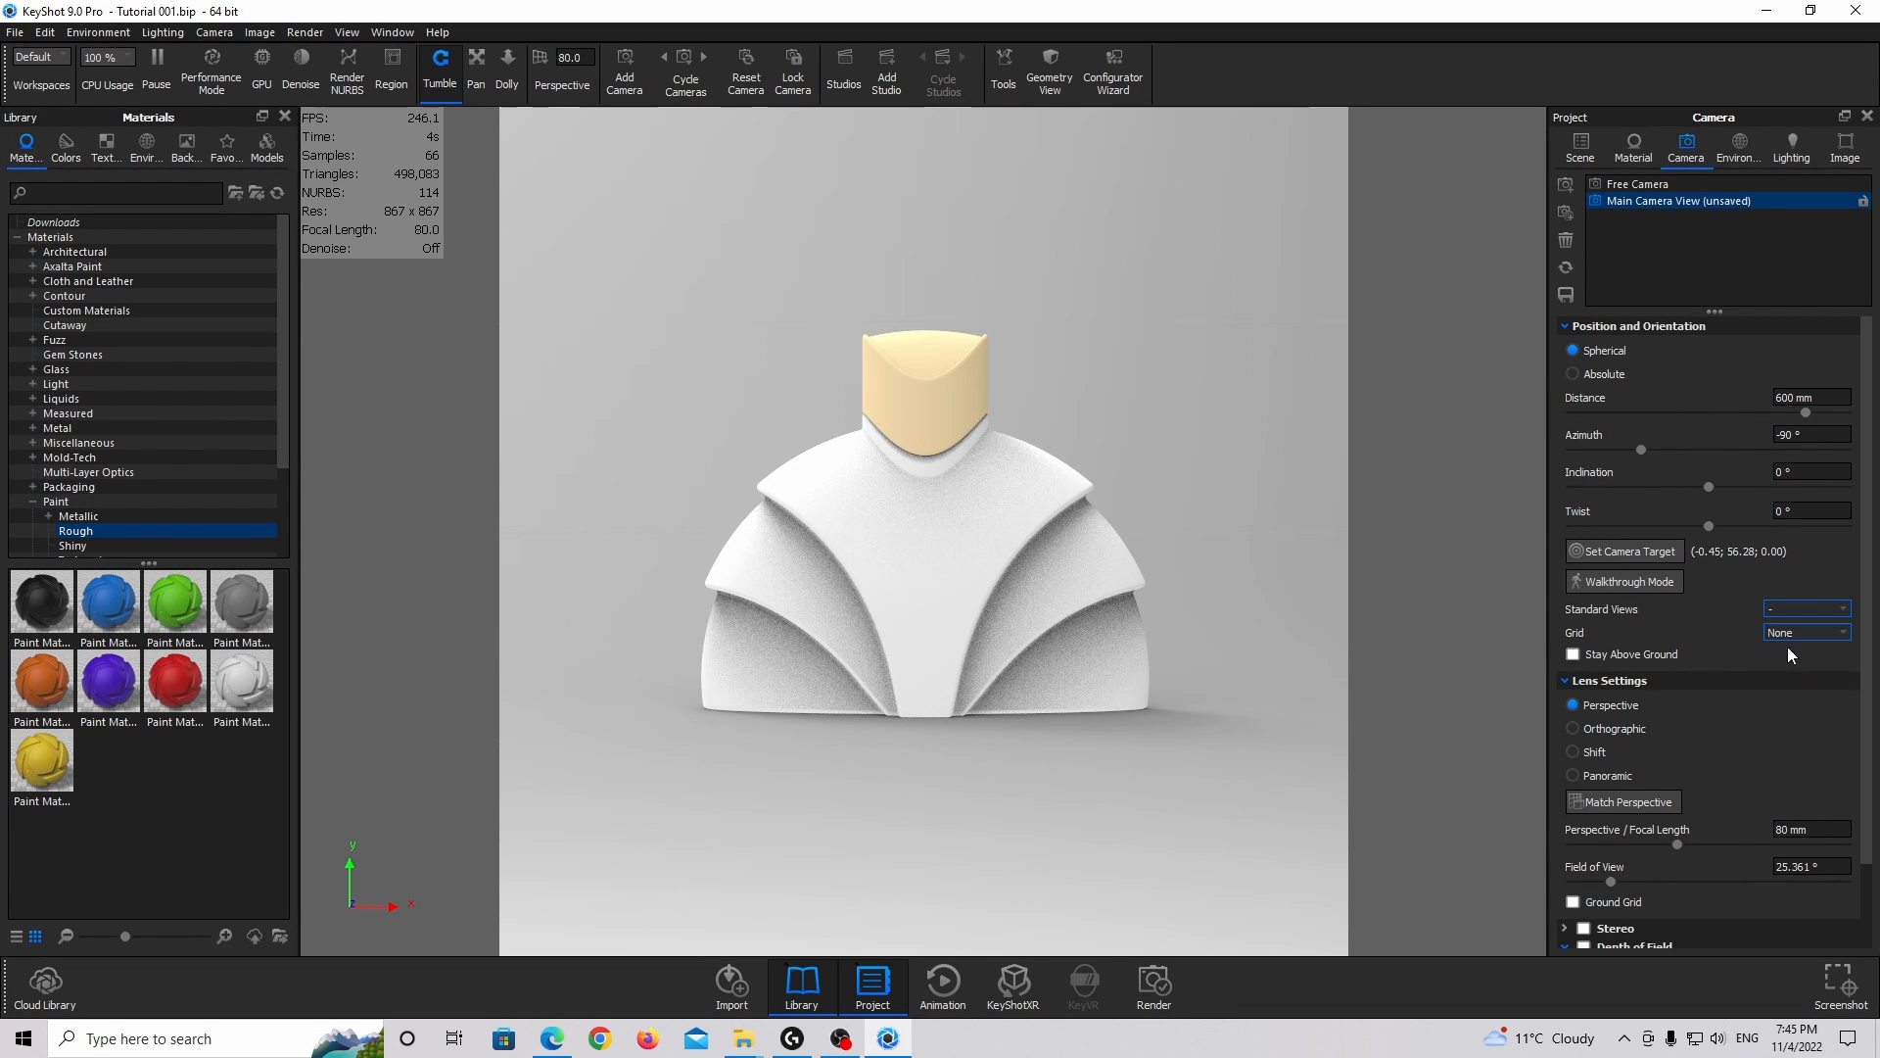
{"action": "left_click", "coordinate": [1570, 295]}
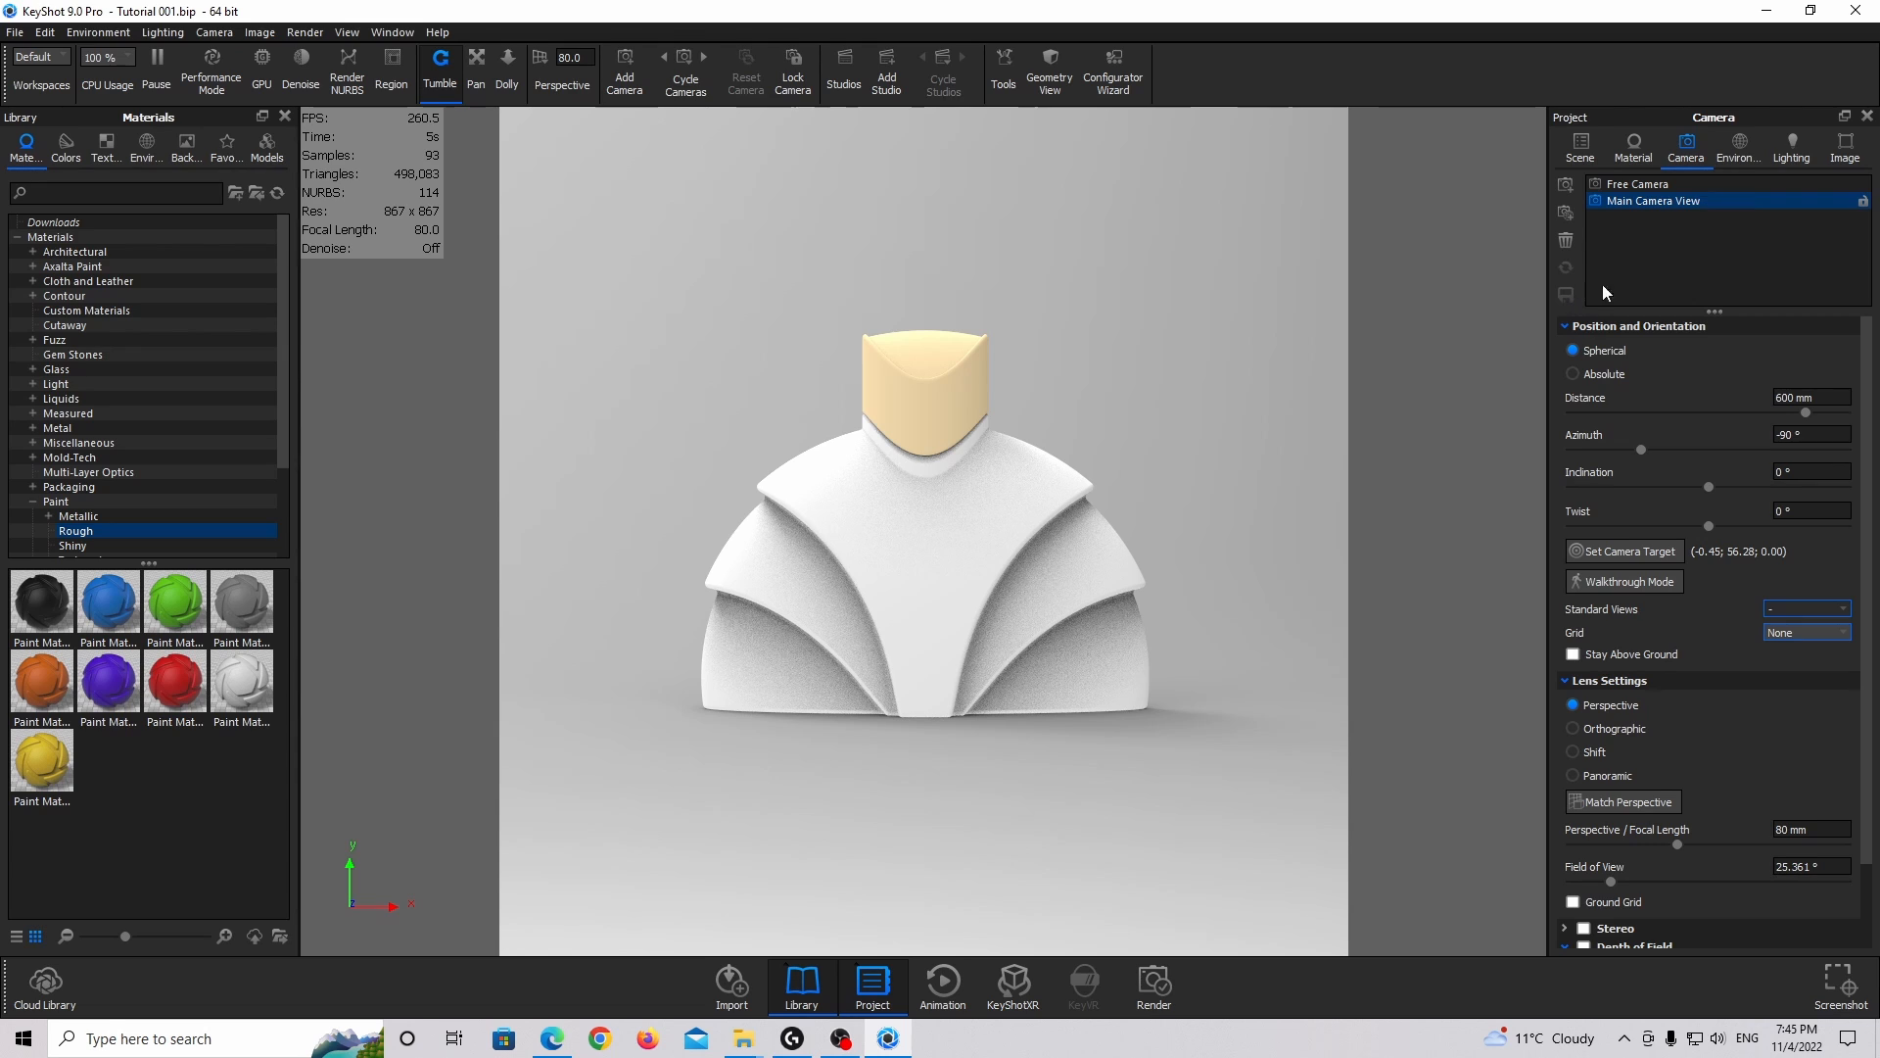
{"action": "left_click", "coordinate": [1863, 201]}
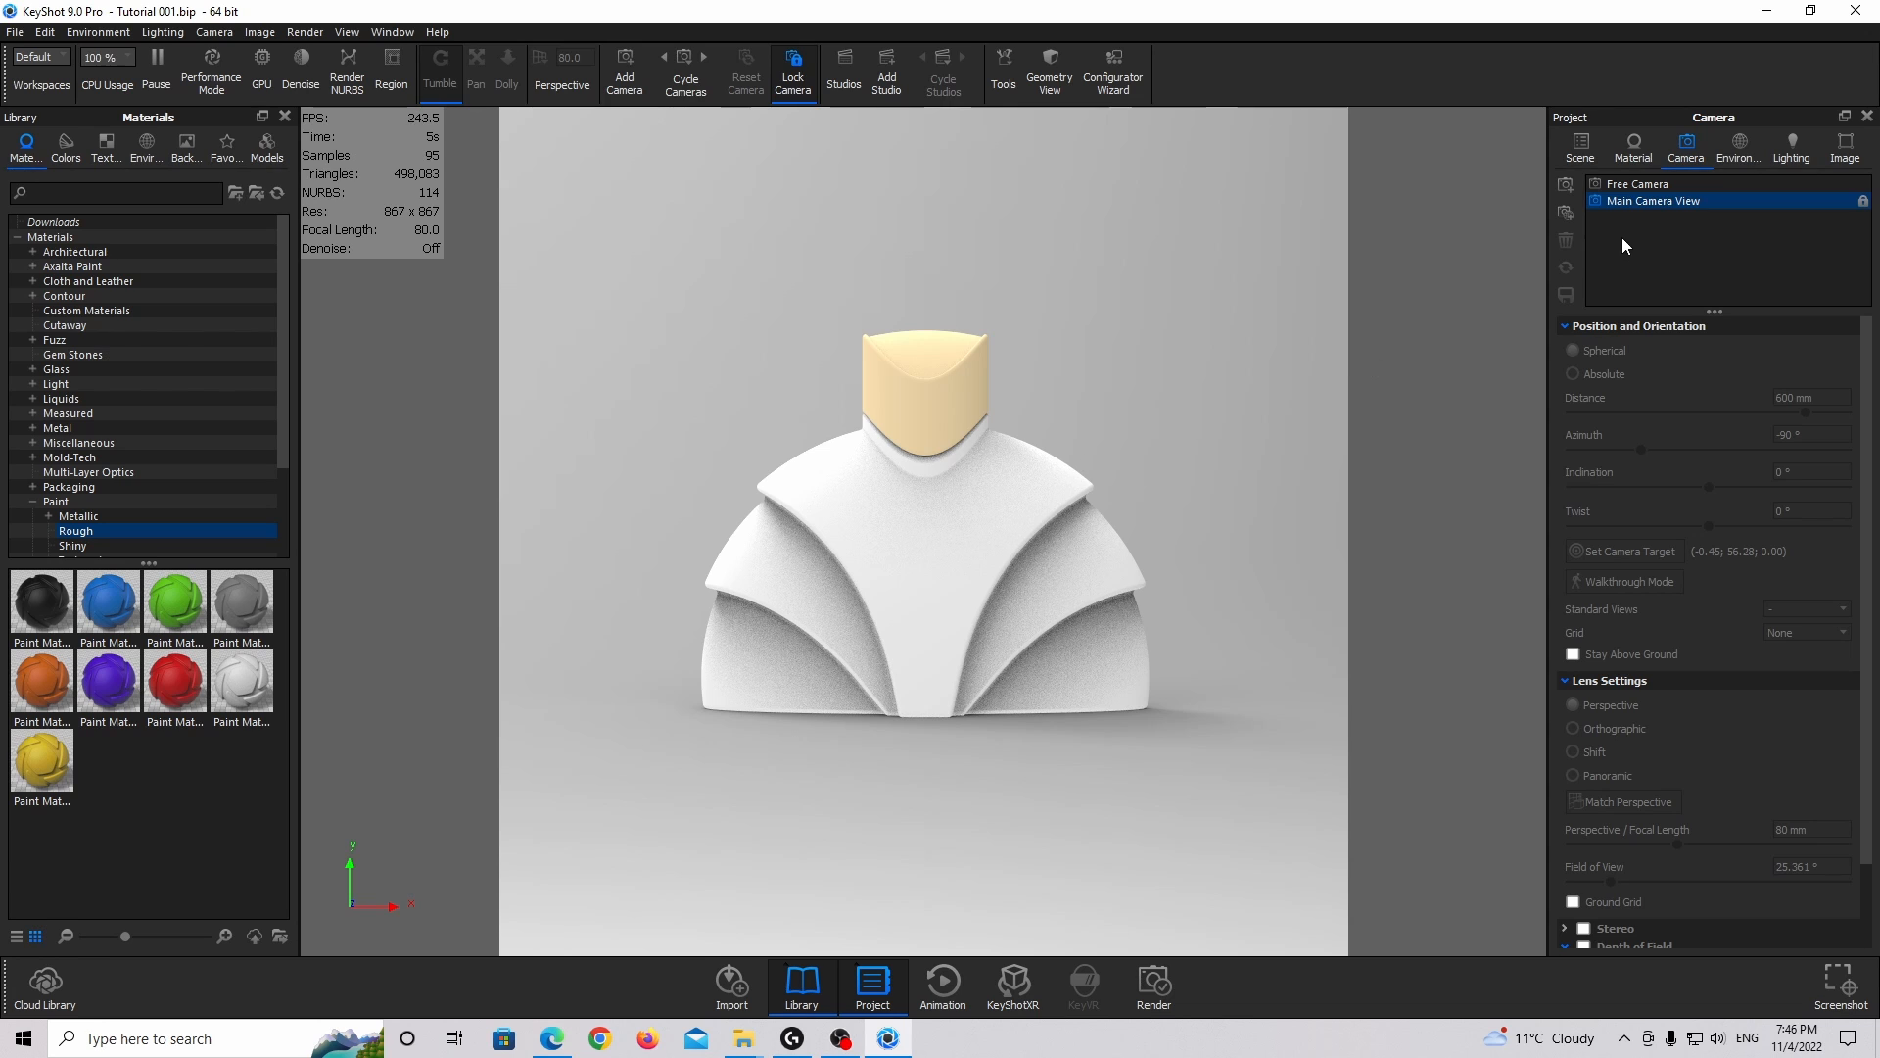
Orbit the bottle with the Free Camera and return to Main Camera View.
{"action": "left_click", "coordinate": [1674, 184]}
{"action": "left_click_drag", "start_coordinate": [828, 445], "coordinate": [1321, 543]}
{"action": "left_click", "coordinate": [1706, 200]}
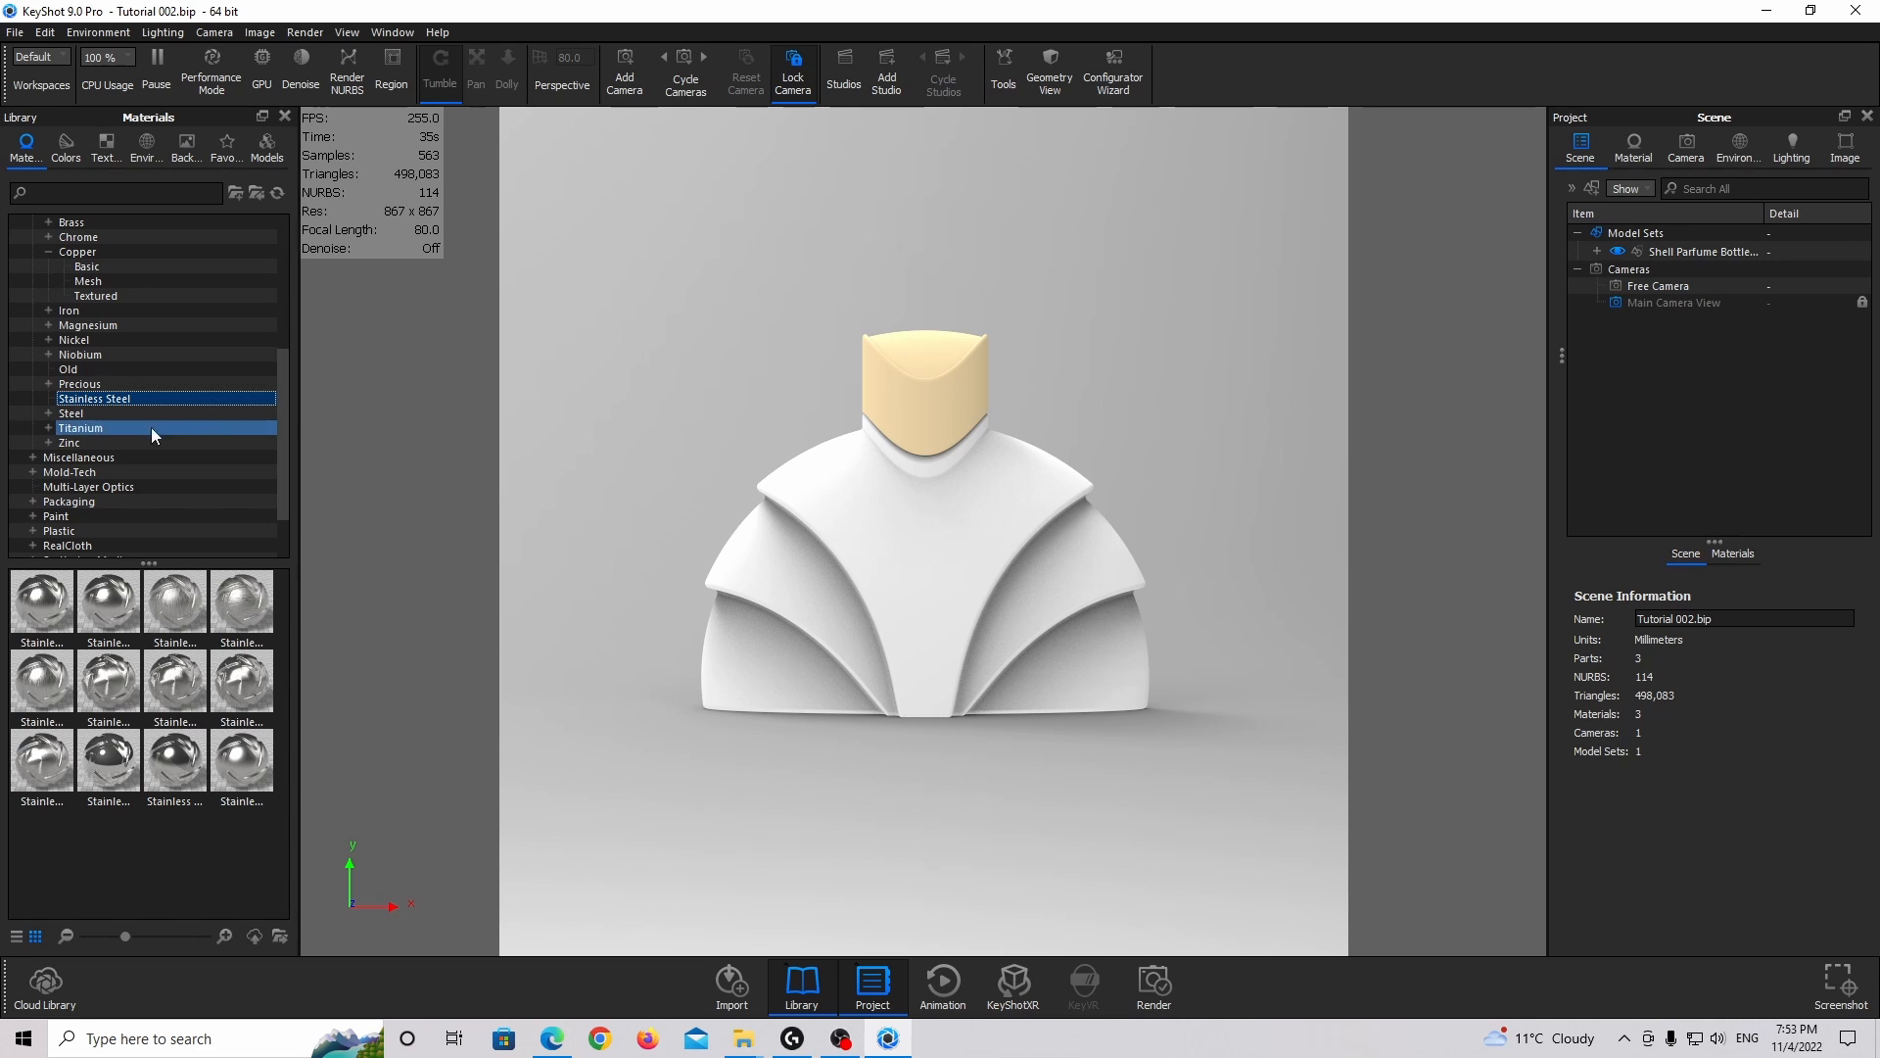
Apply the Paint Gloss Black material from the Shiny paint library to the bottle body.
{"action": "scroll", "coordinate": [151, 427], "scroll_direction": "down", "scroll_amount": 2}
{"action": "left_click", "coordinate": [33, 443]}
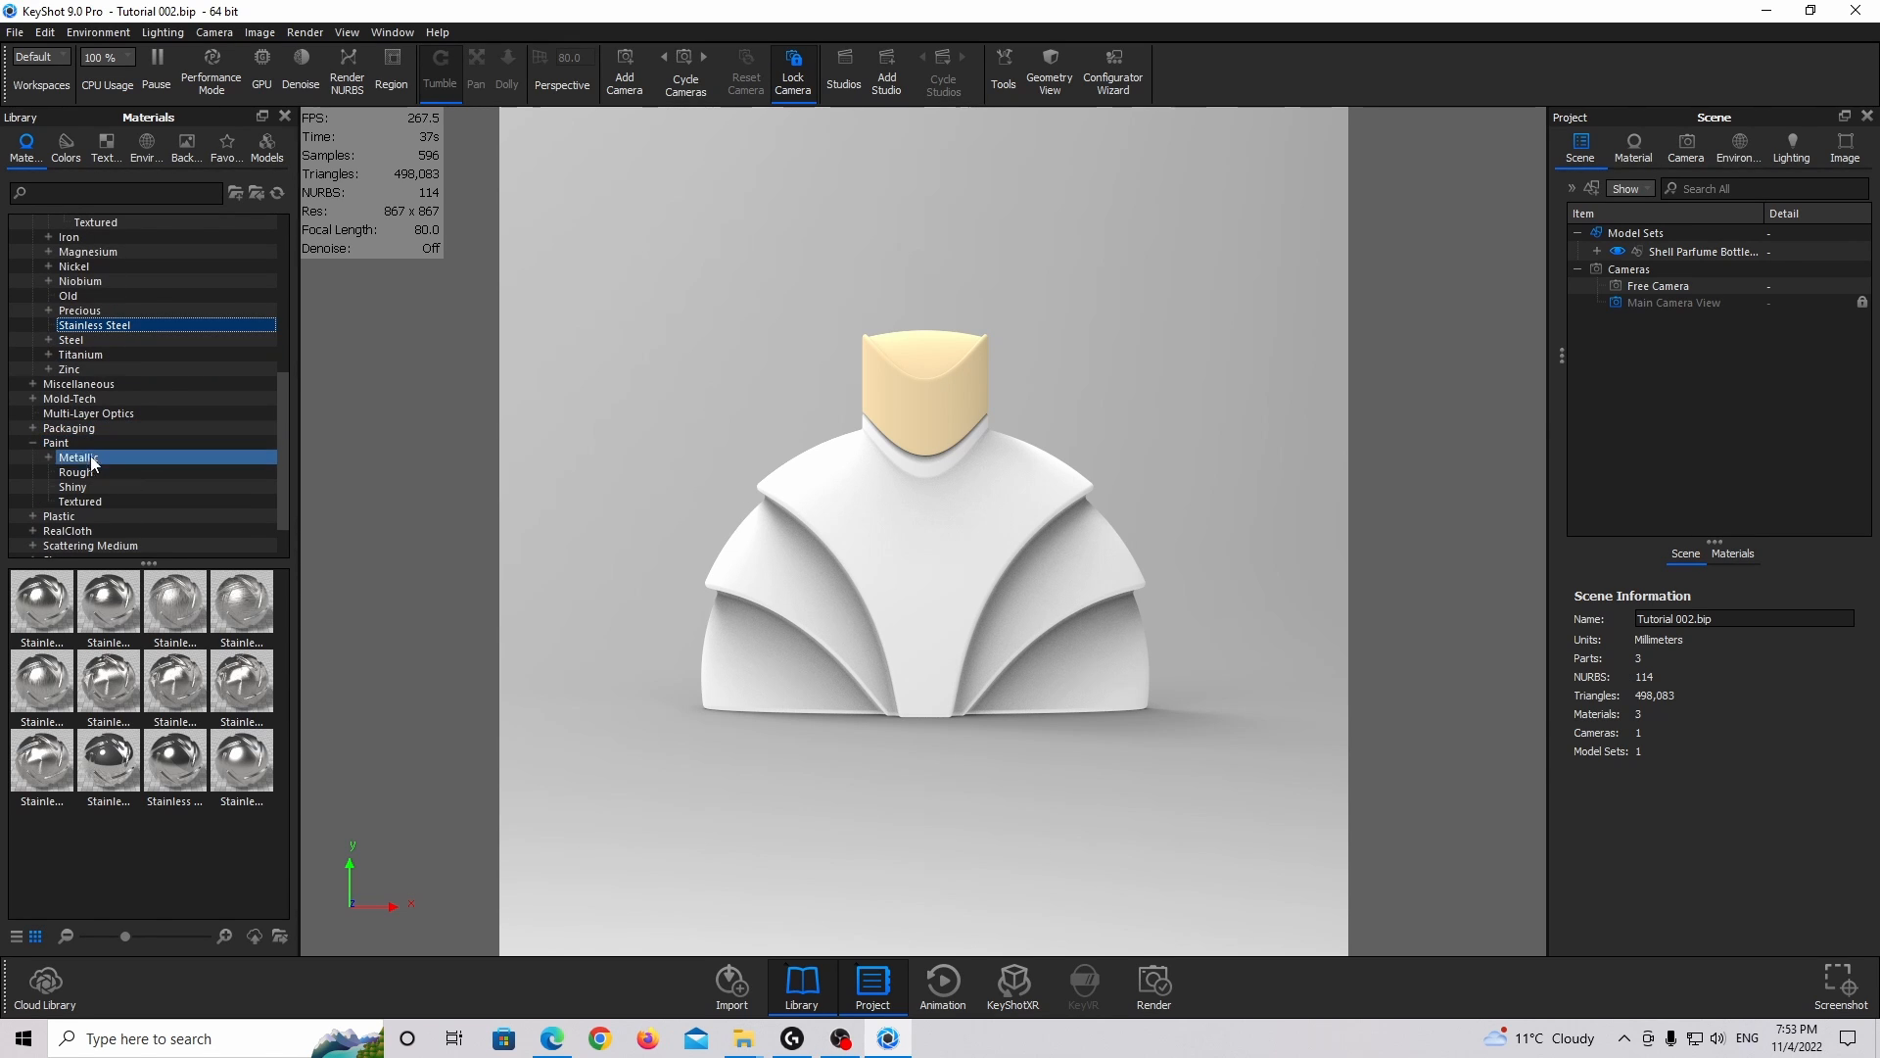
{"action": "left_click", "coordinate": [73, 487]}
{"action": "mouse_move", "coordinate": [38, 608]}
{"action": "left_mouse_down"}
{"action": "mouse_move", "coordinate": [235, 638]}
{"action": "mouse_move", "coordinate": [903, 555]}
{"action": "left_mouse_up"}
Edit the bottle body's Paint Gloss Black material and set its color to pure black.
{"action": "left_click", "coordinate": [903, 555]}
{"action": "double_click", "coordinate": [903, 554]}
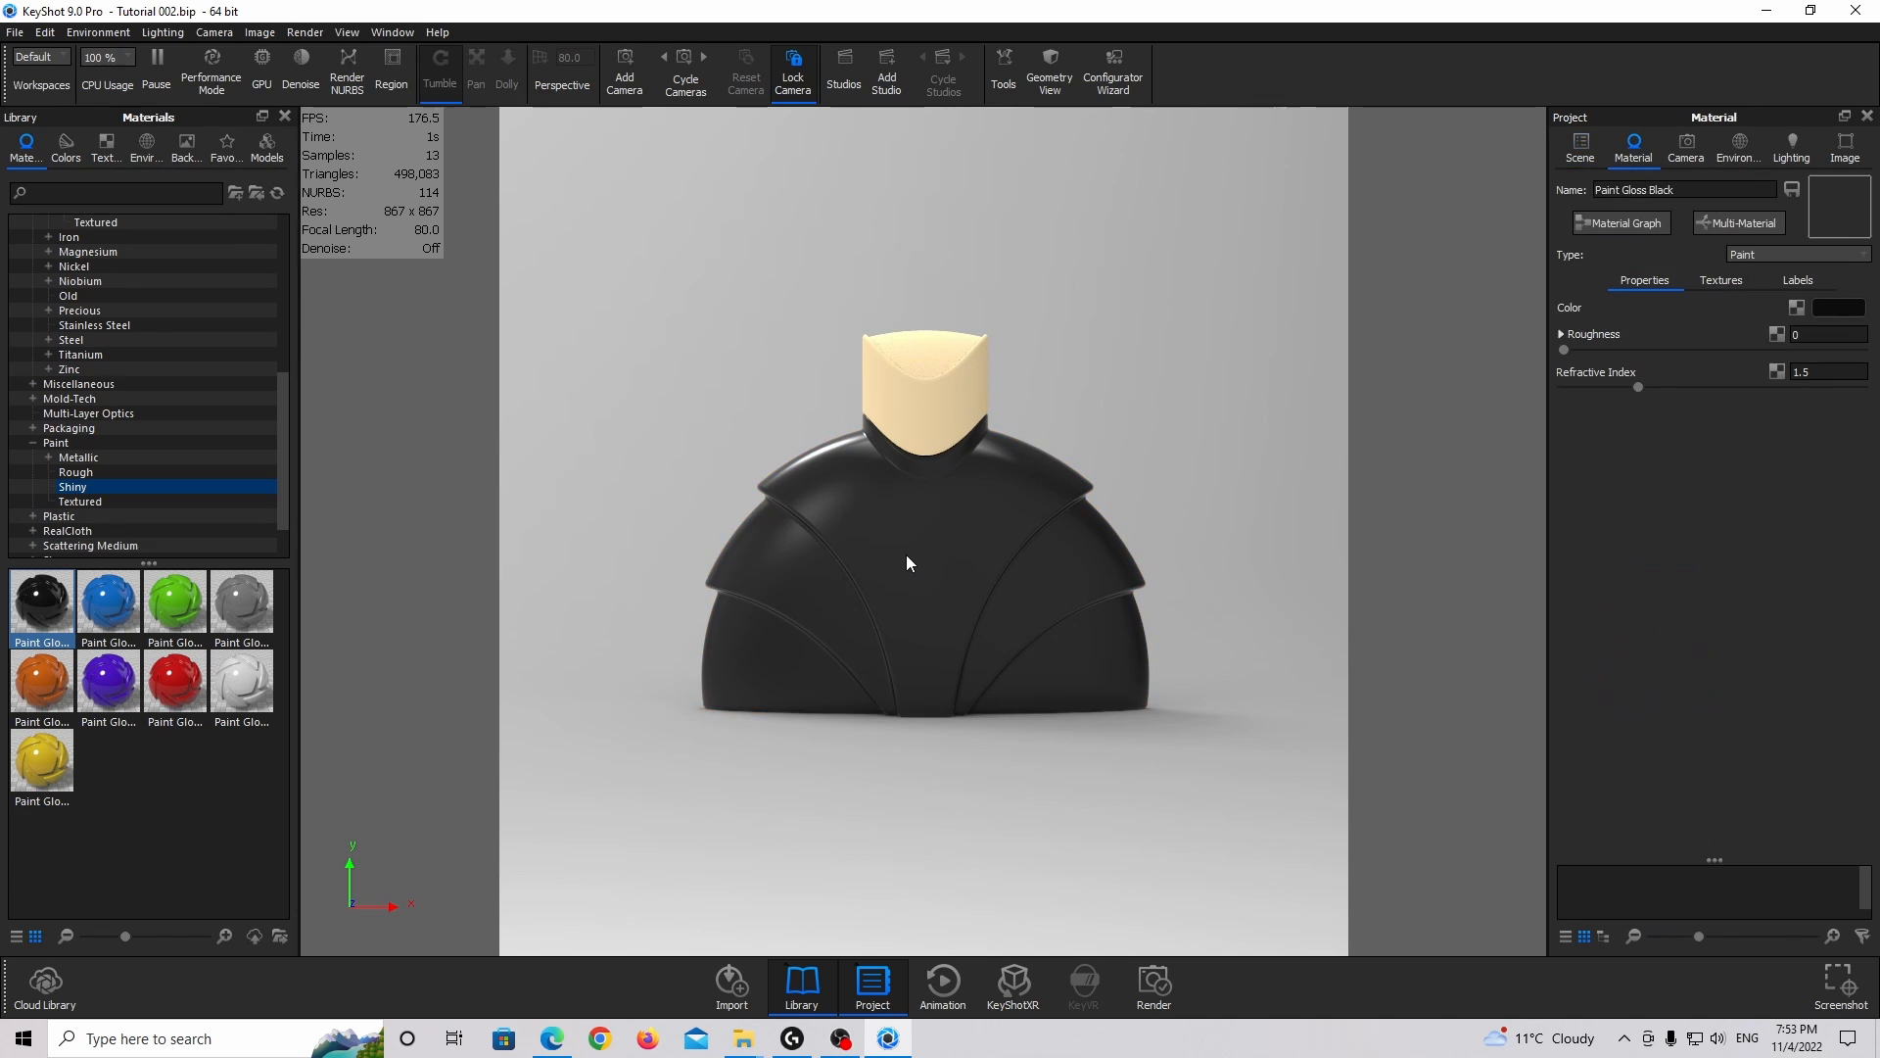
{"action": "left_click", "coordinate": [1839, 309]}
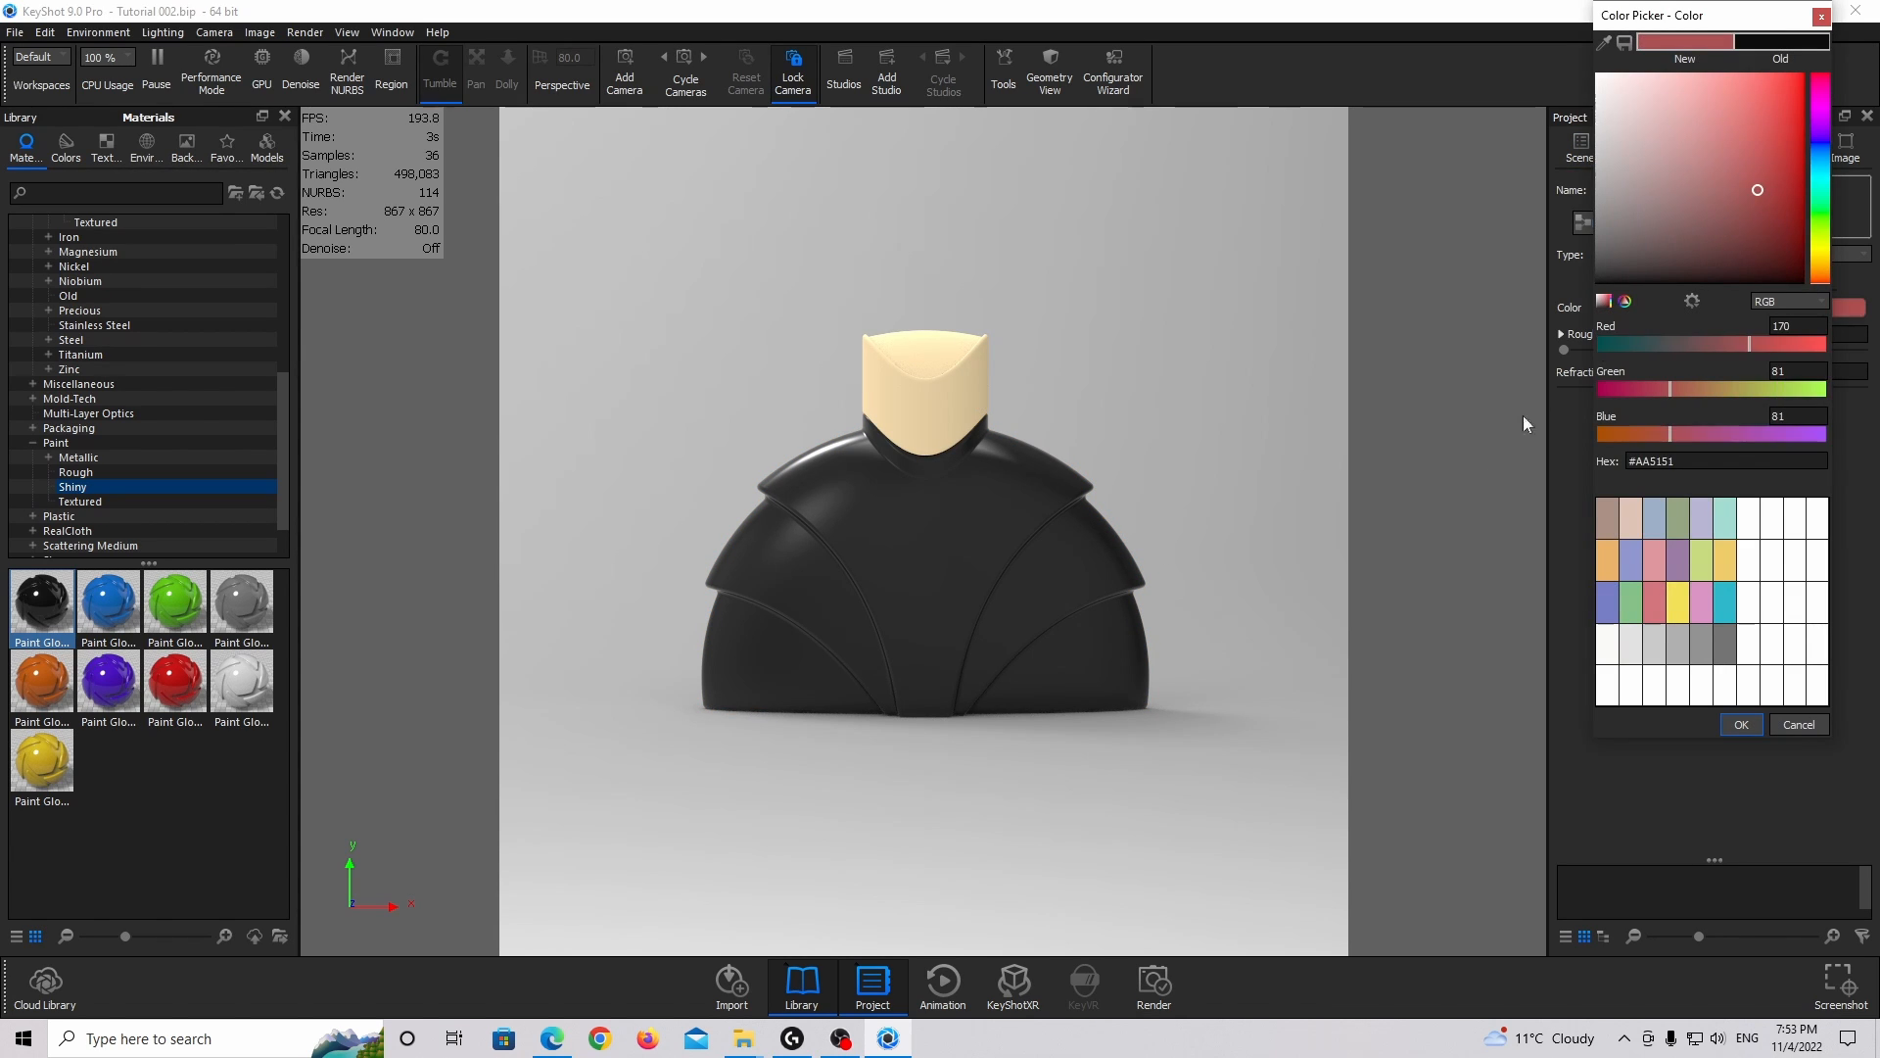
{"action": "left_click", "coordinate": [1740, 724]}
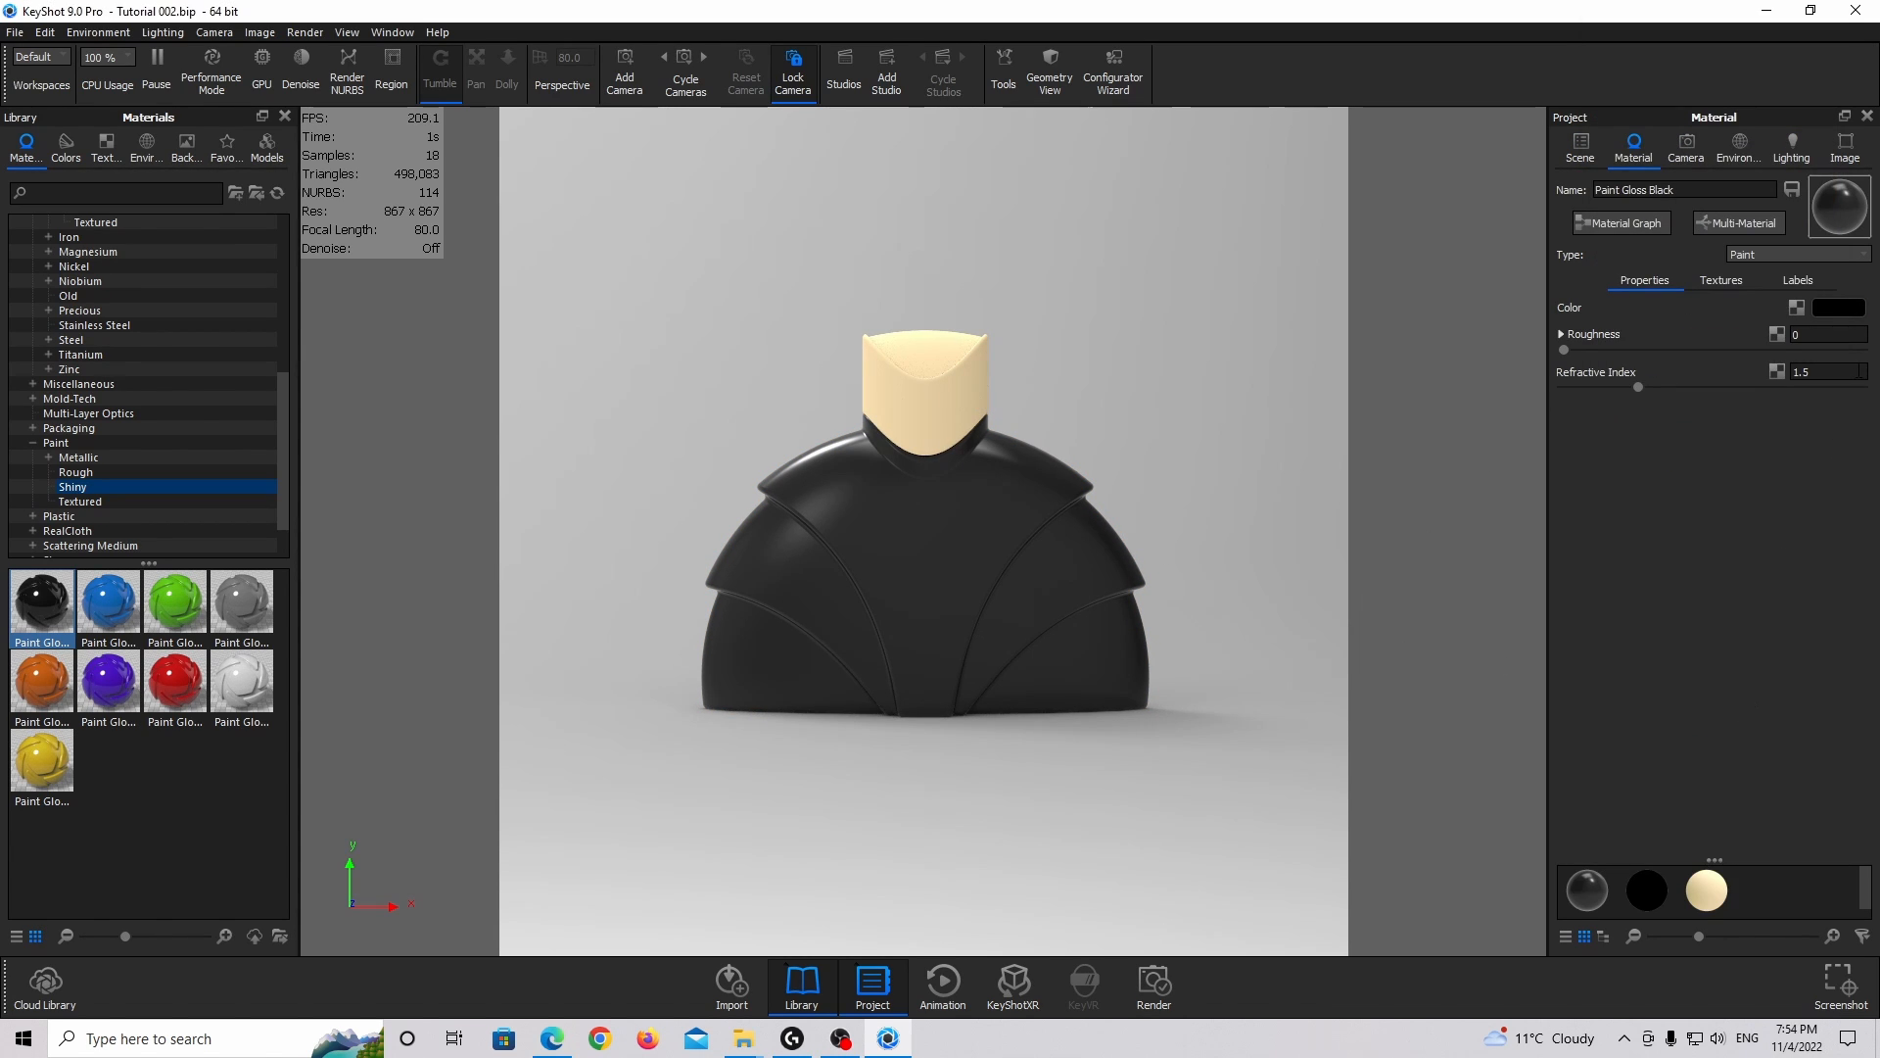
Set the refractive index of the bottle body's Paint Gloss Black material to 1.55.
{"action": "left_click", "coordinate": [1835, 374]}
{"action": "type", "text": "5"}
{"action": "key", "text": "Return"}
Apply the basic Copper Polished material to the bottle cap and set its roughness to 0.02.
{"action": "scroll", "coordinate": [245, 313], "scroll_direction": "up", "scroll_amount": 2}
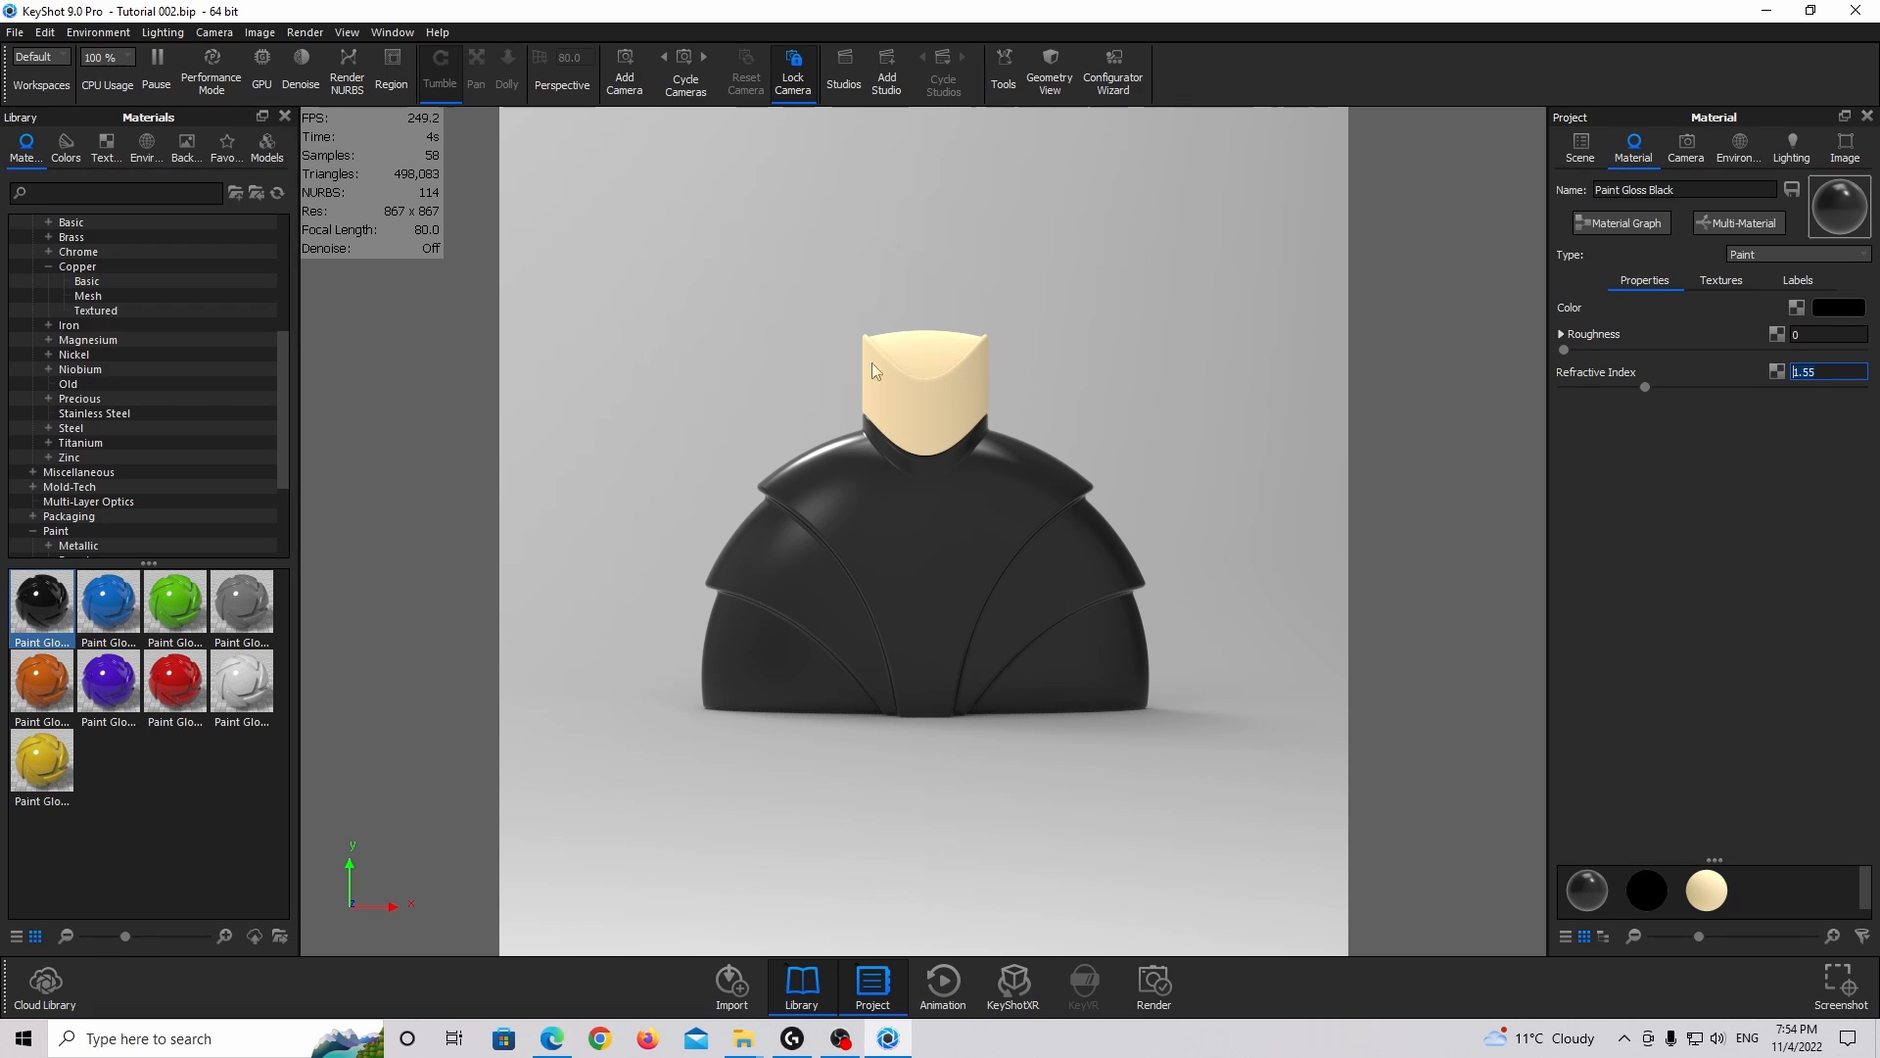
{"action": "left_click", "coordinate": [71, 252]}
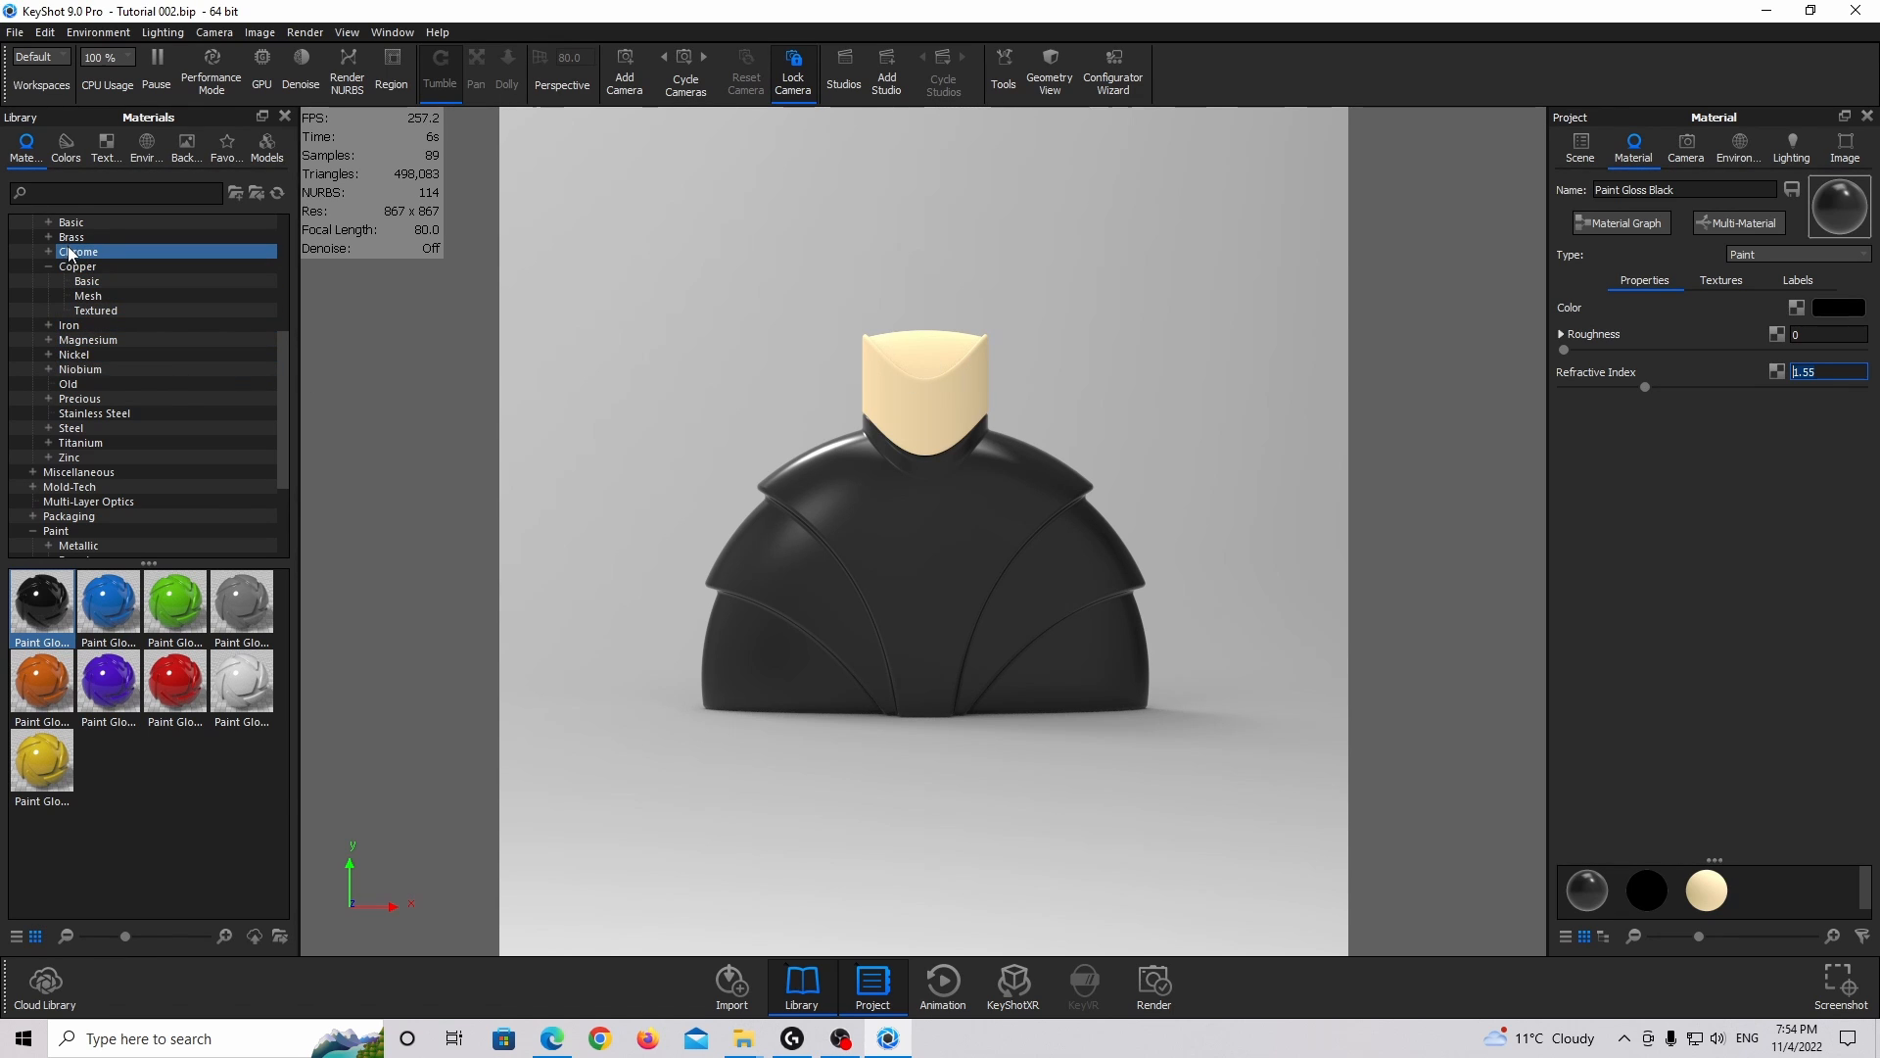
{"action": "left_click", "coordinate": [77, 266]}
{"action": "left_click", "coordinate": [86, 281]}
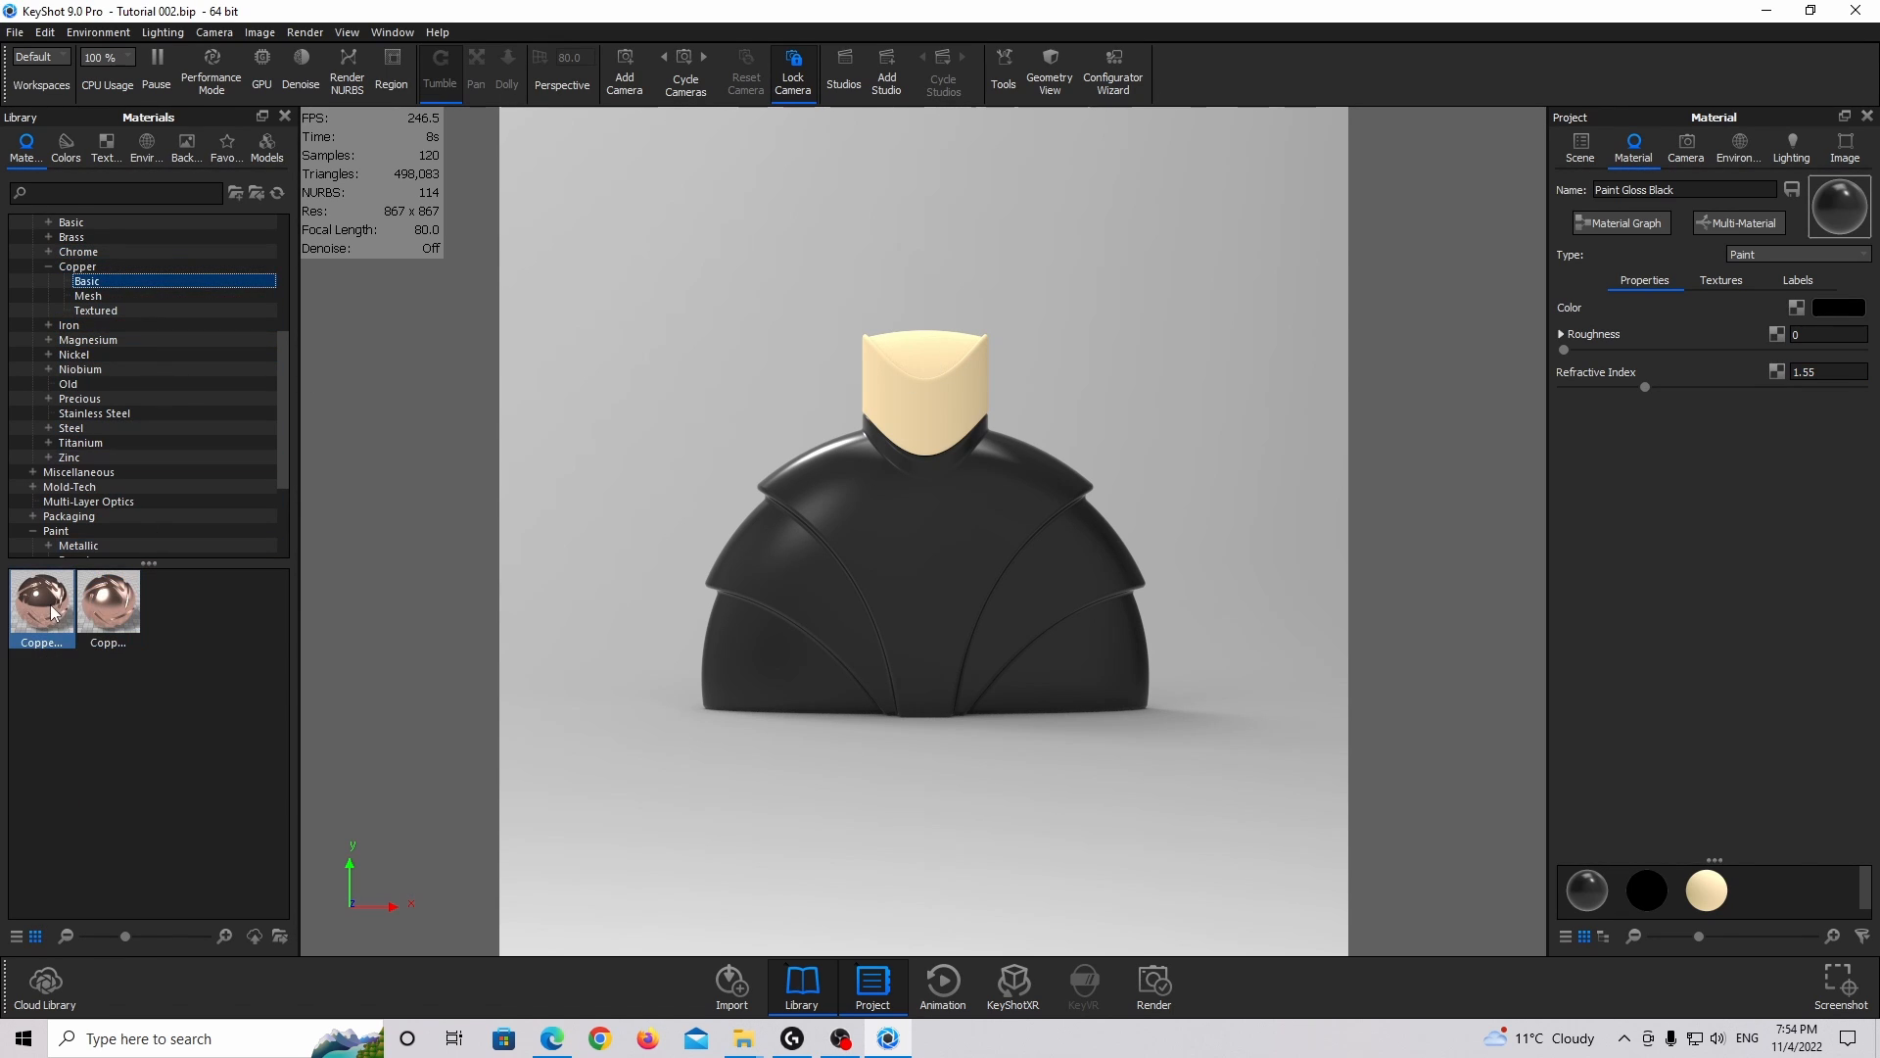
{"action": "left_click_drag", "start_coordinate": [52, 612], "coordinate": [937, 408]}
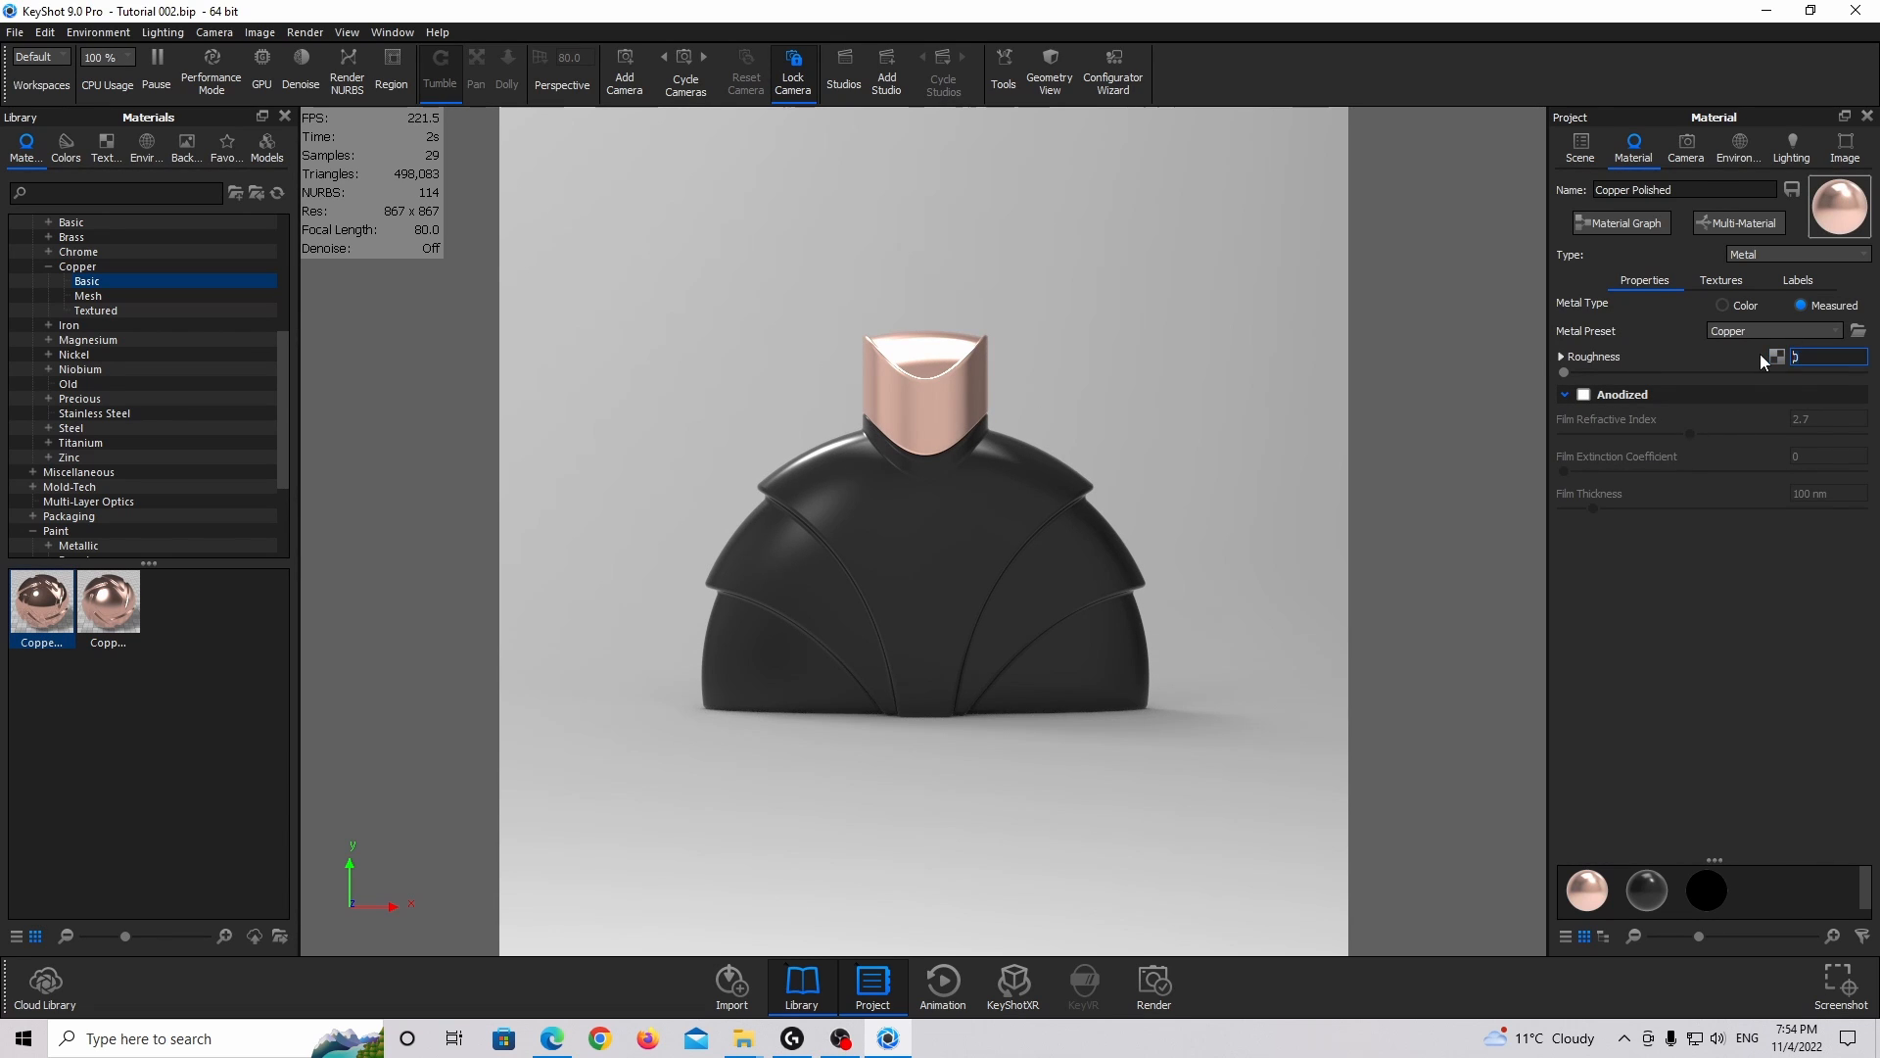
{"action": "type", "text": "0.02"}
Split the cap's curved top surface into a separate part with Split Object Surfaces, using a splitting angle of 5.
{"action": "left_click", "coordinate": [1580, 147]}
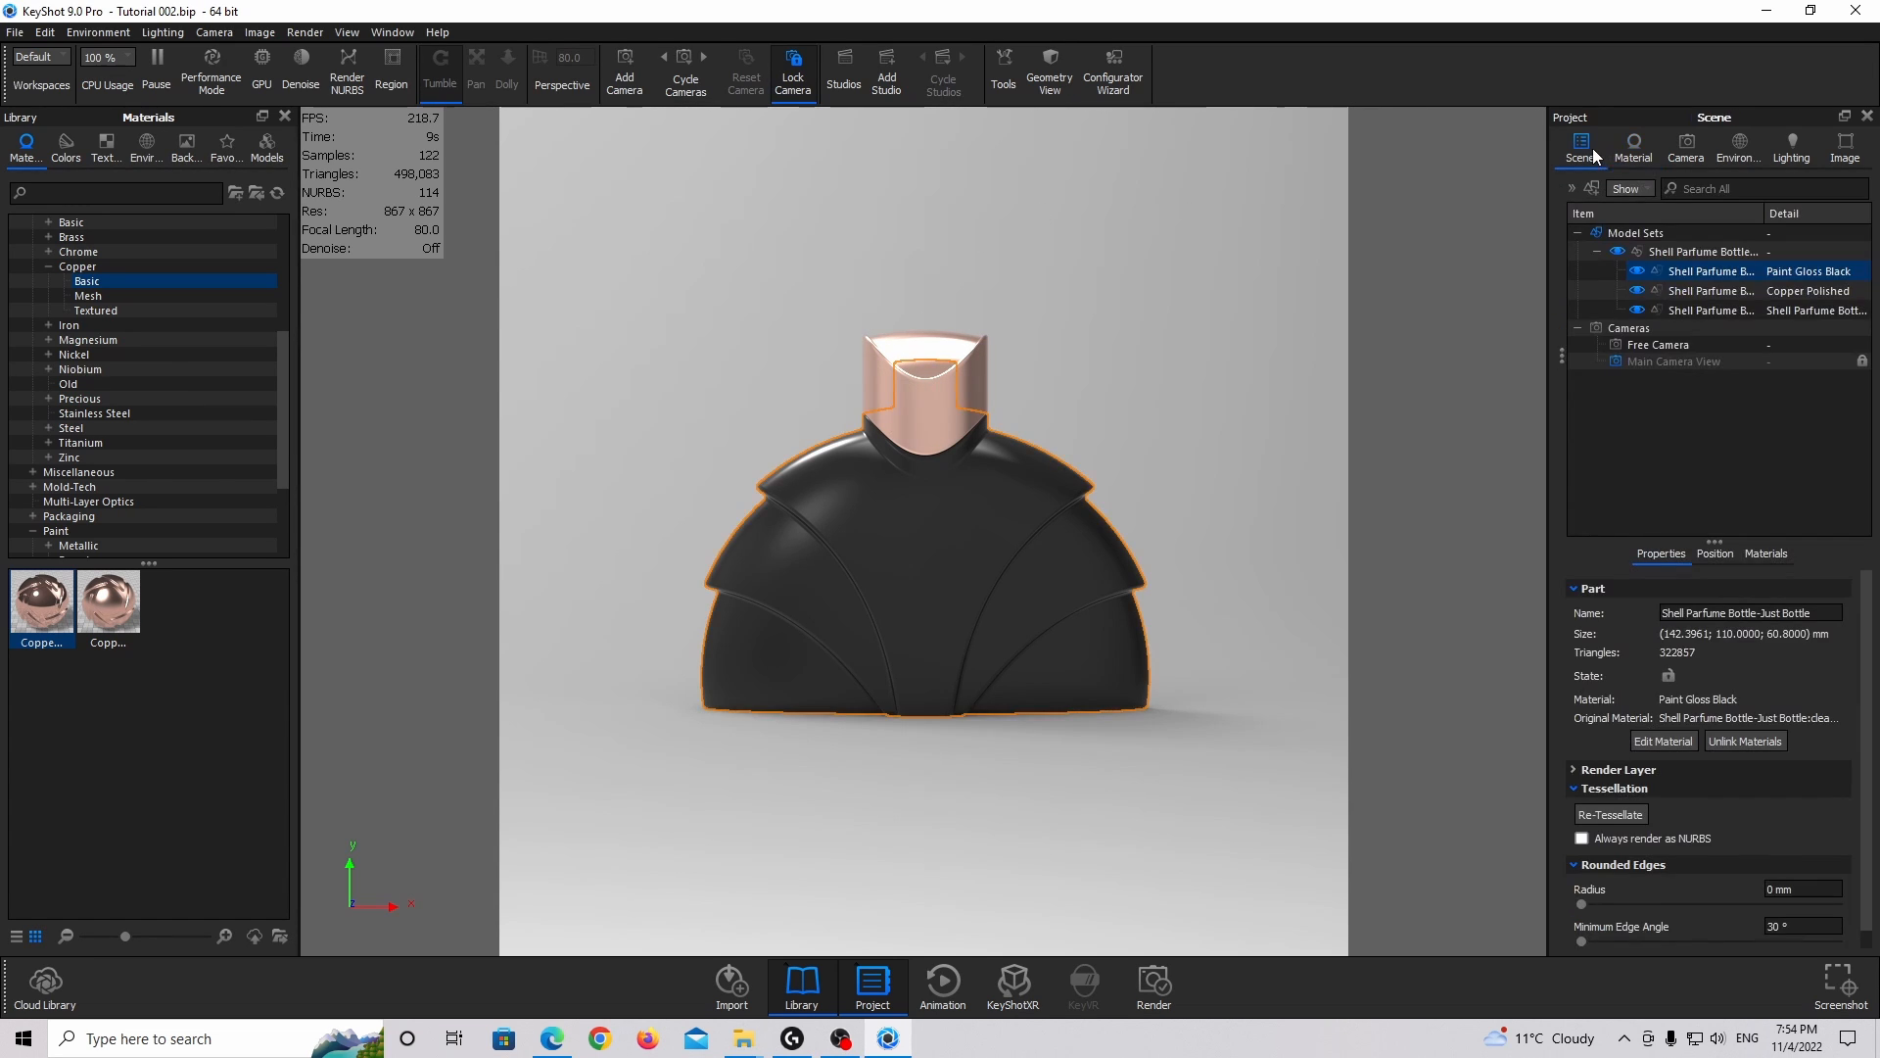
{"action": "left_click", "coordinate": [930, 373]}
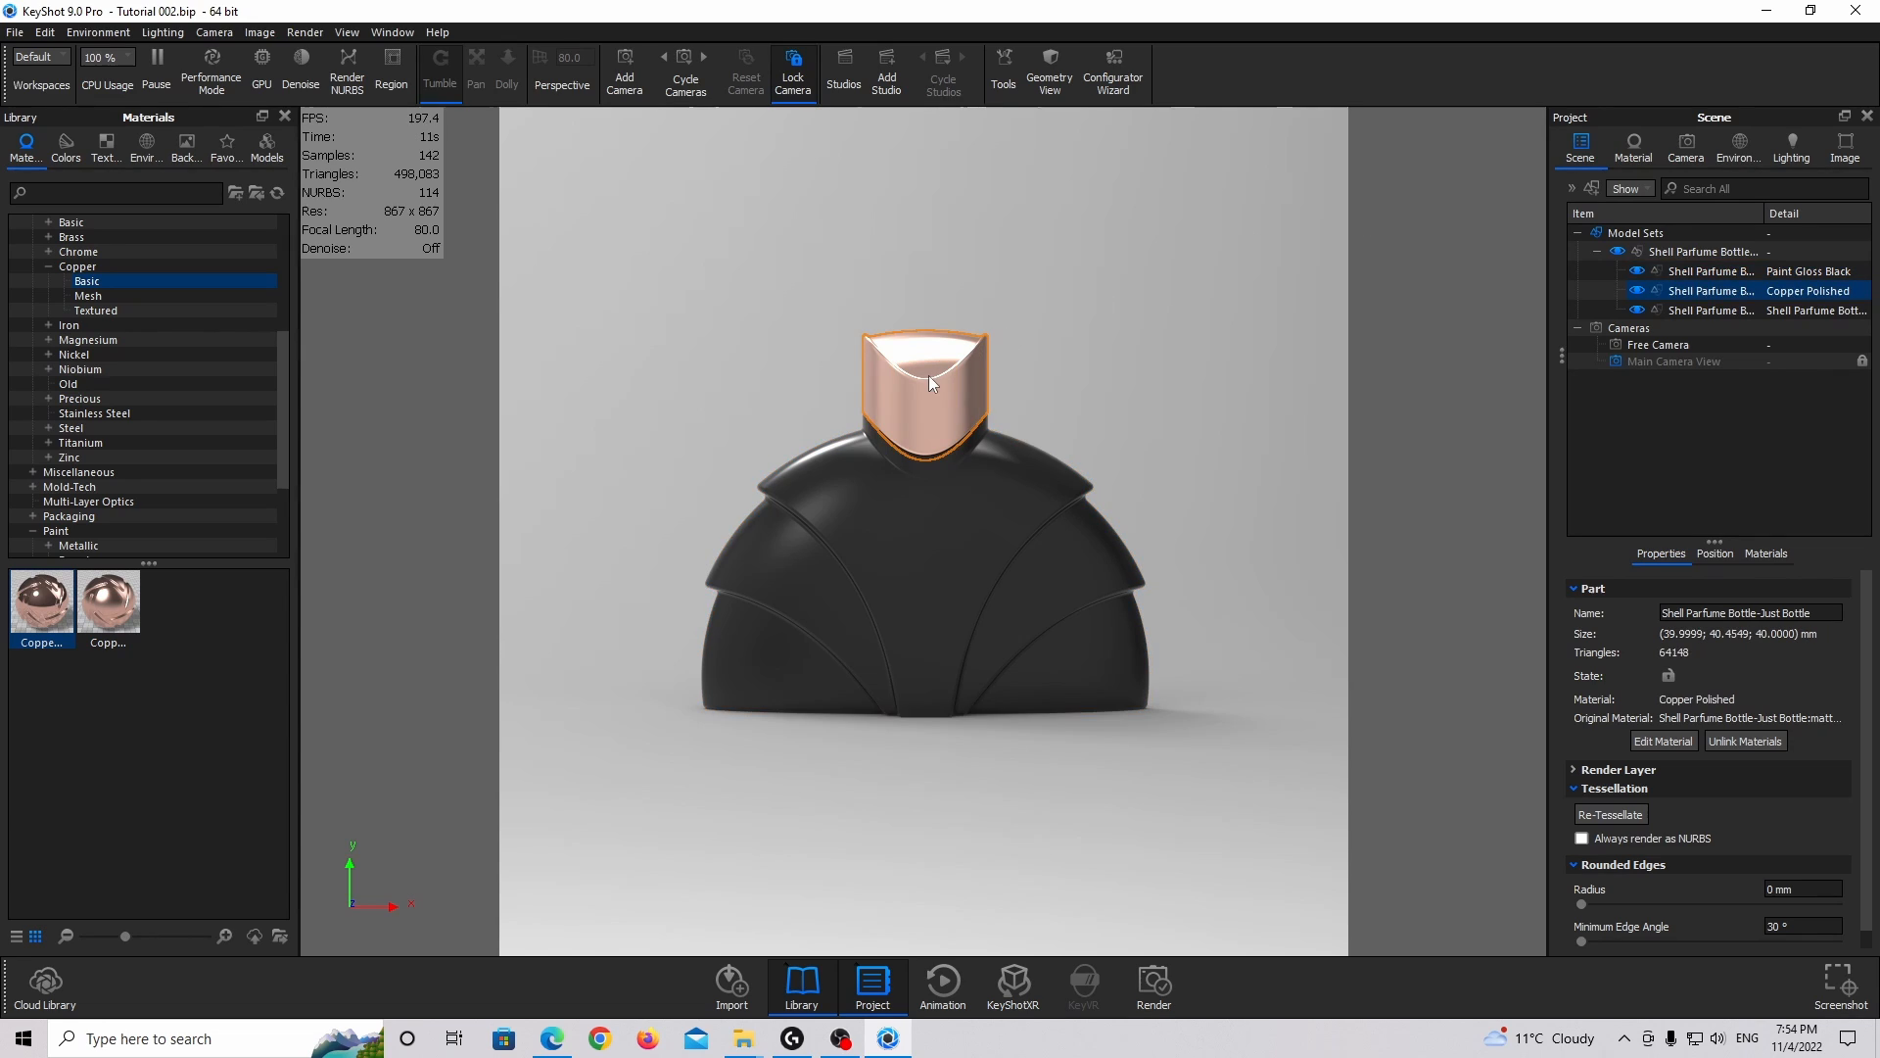
{"action": "left_click", "coordinate": [1005, 78]}
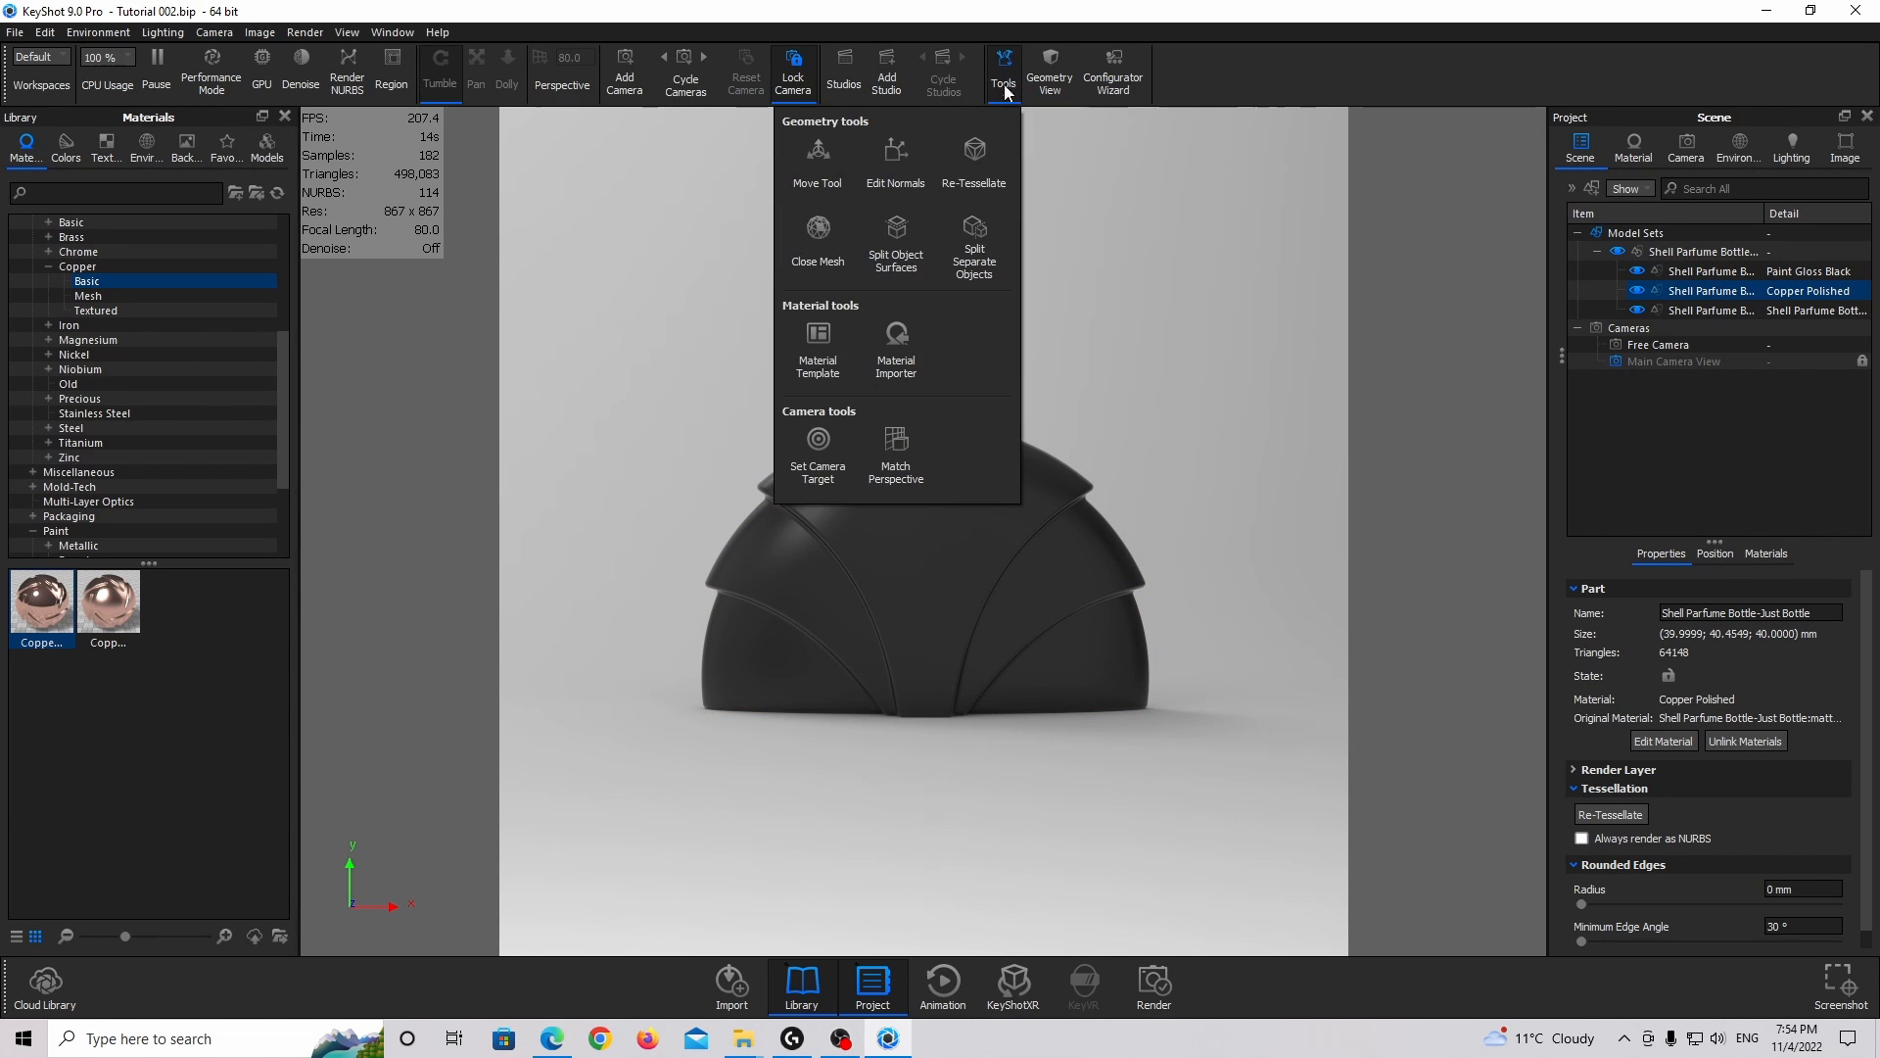
{"action": "left_click", "coordinate": [897, 243]}
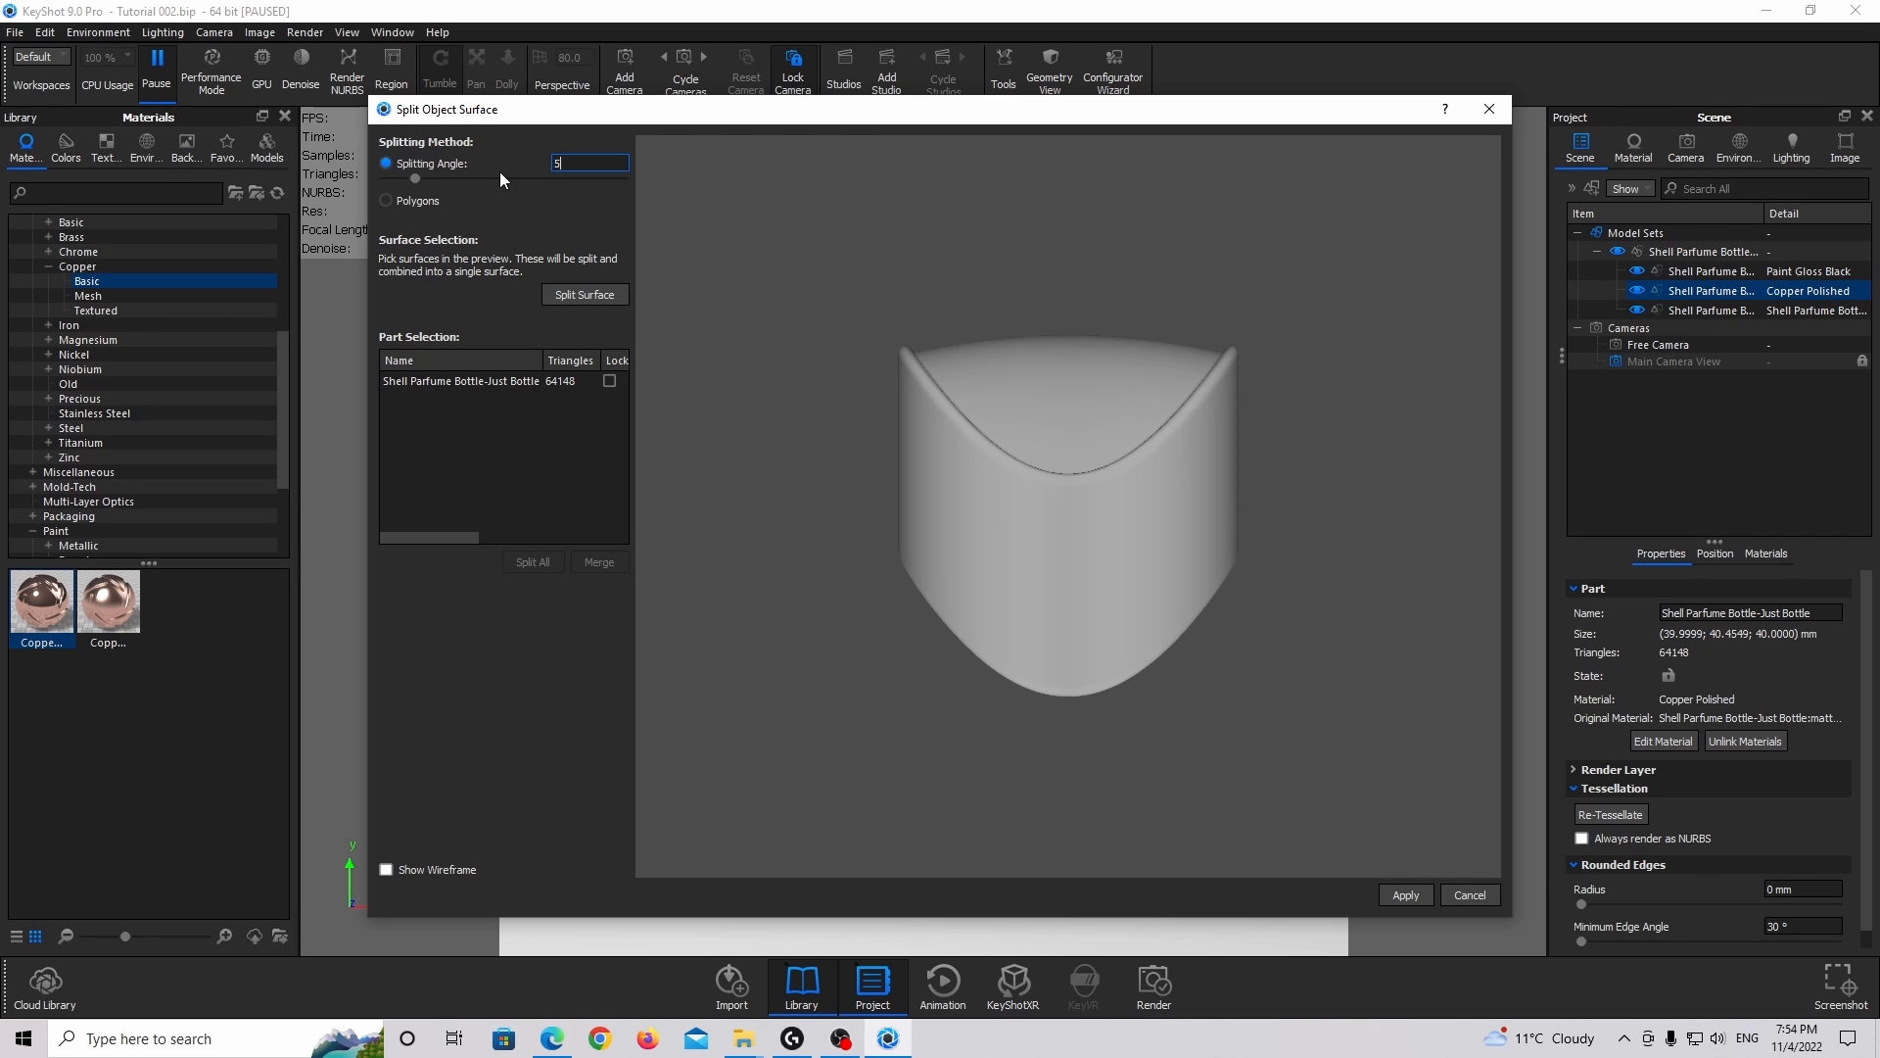
{"action": "key", "text": "Return"}
{"action": "left_click", "coordinate": [1054, 364]}
{"action": "left_click", "coordinate": [586, 293]}
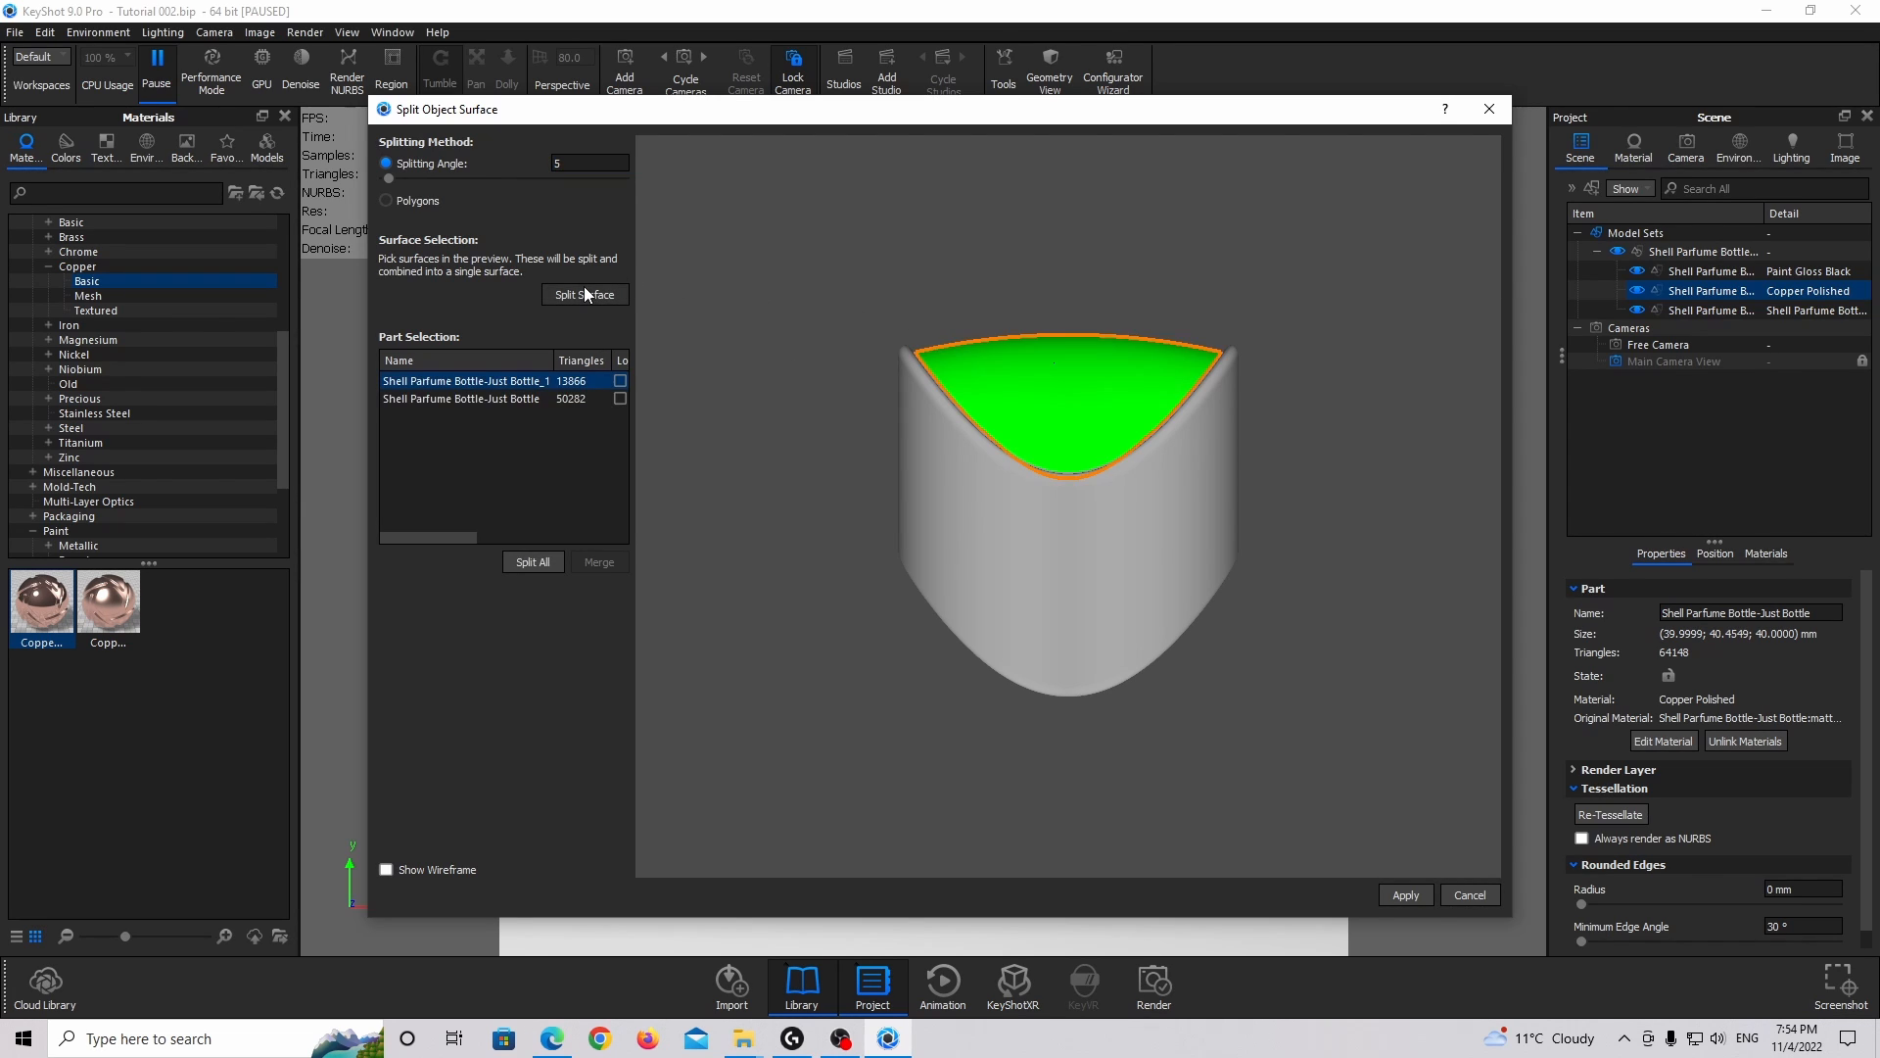
{"action": "left_click", "coordinate": [1405, 894]}
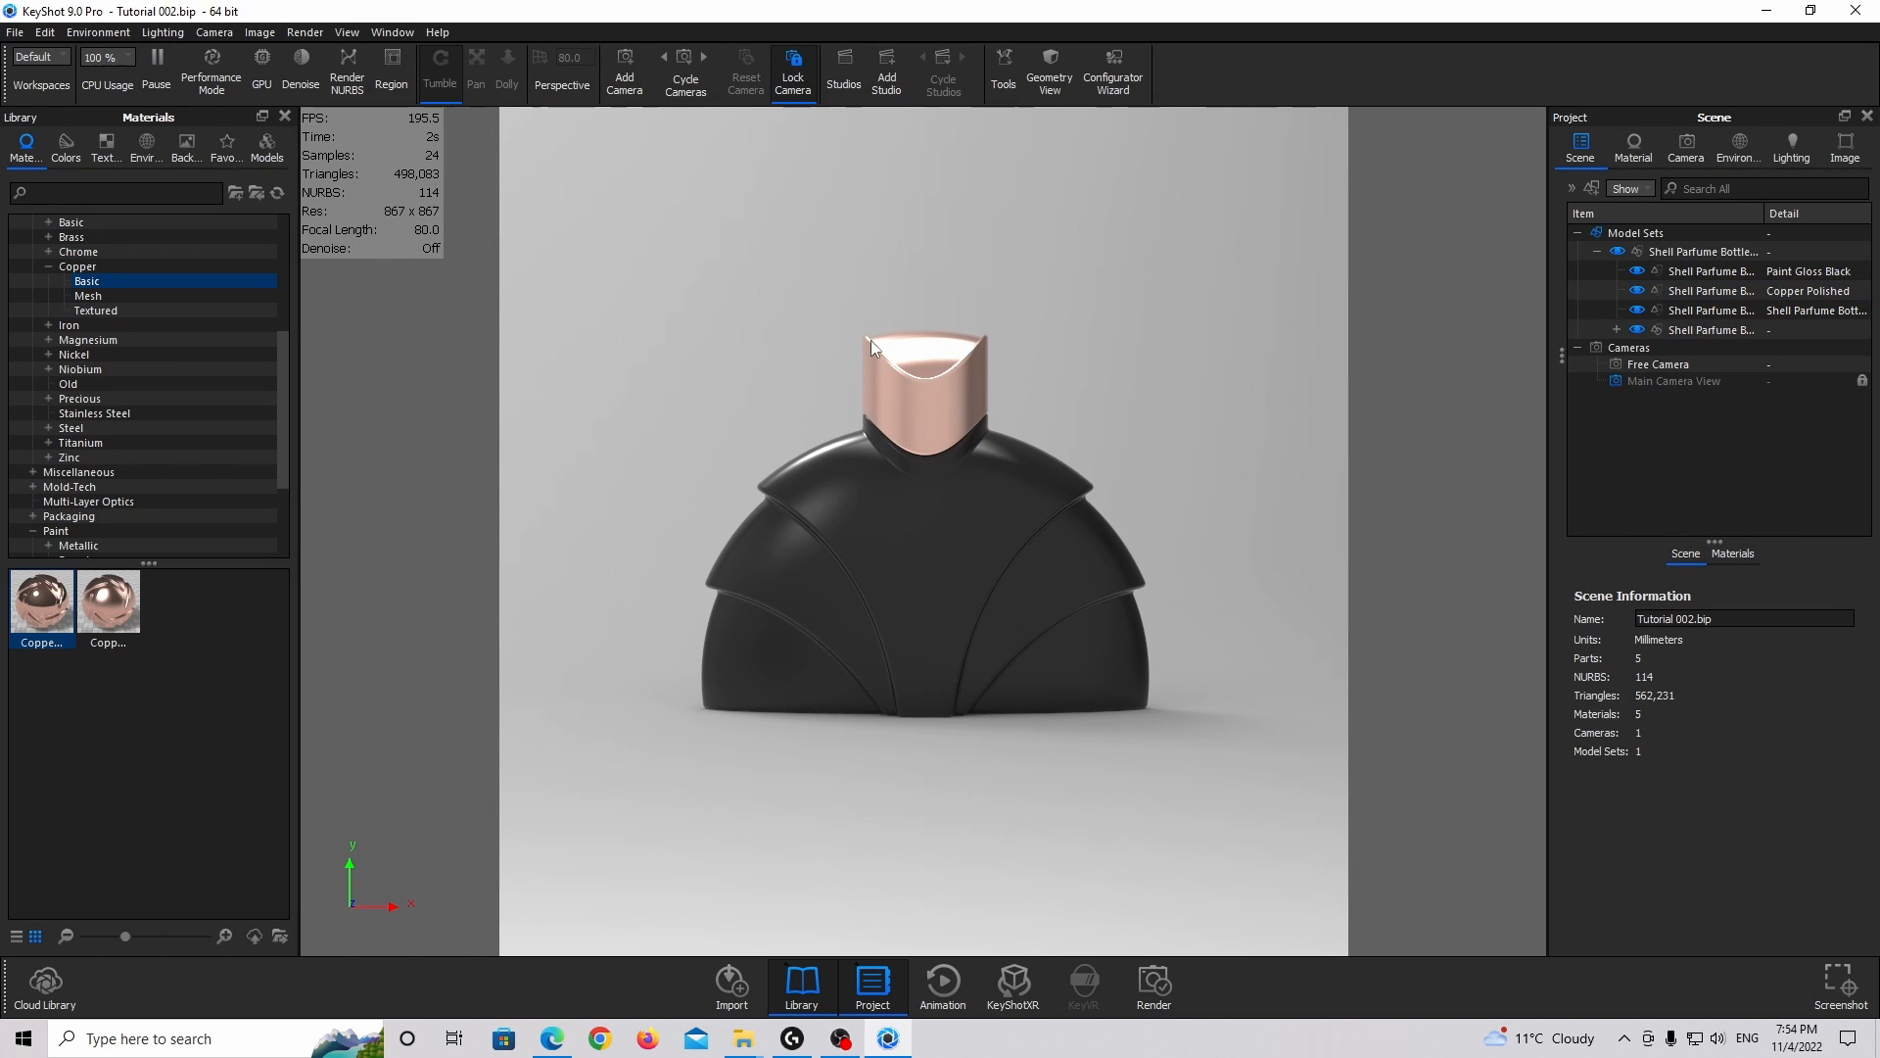
Apply the basic Chrome Rough material to the cap's split-off top surface and open that material for editing.
{"action": "left_click", "coordinate": [925, 351]}
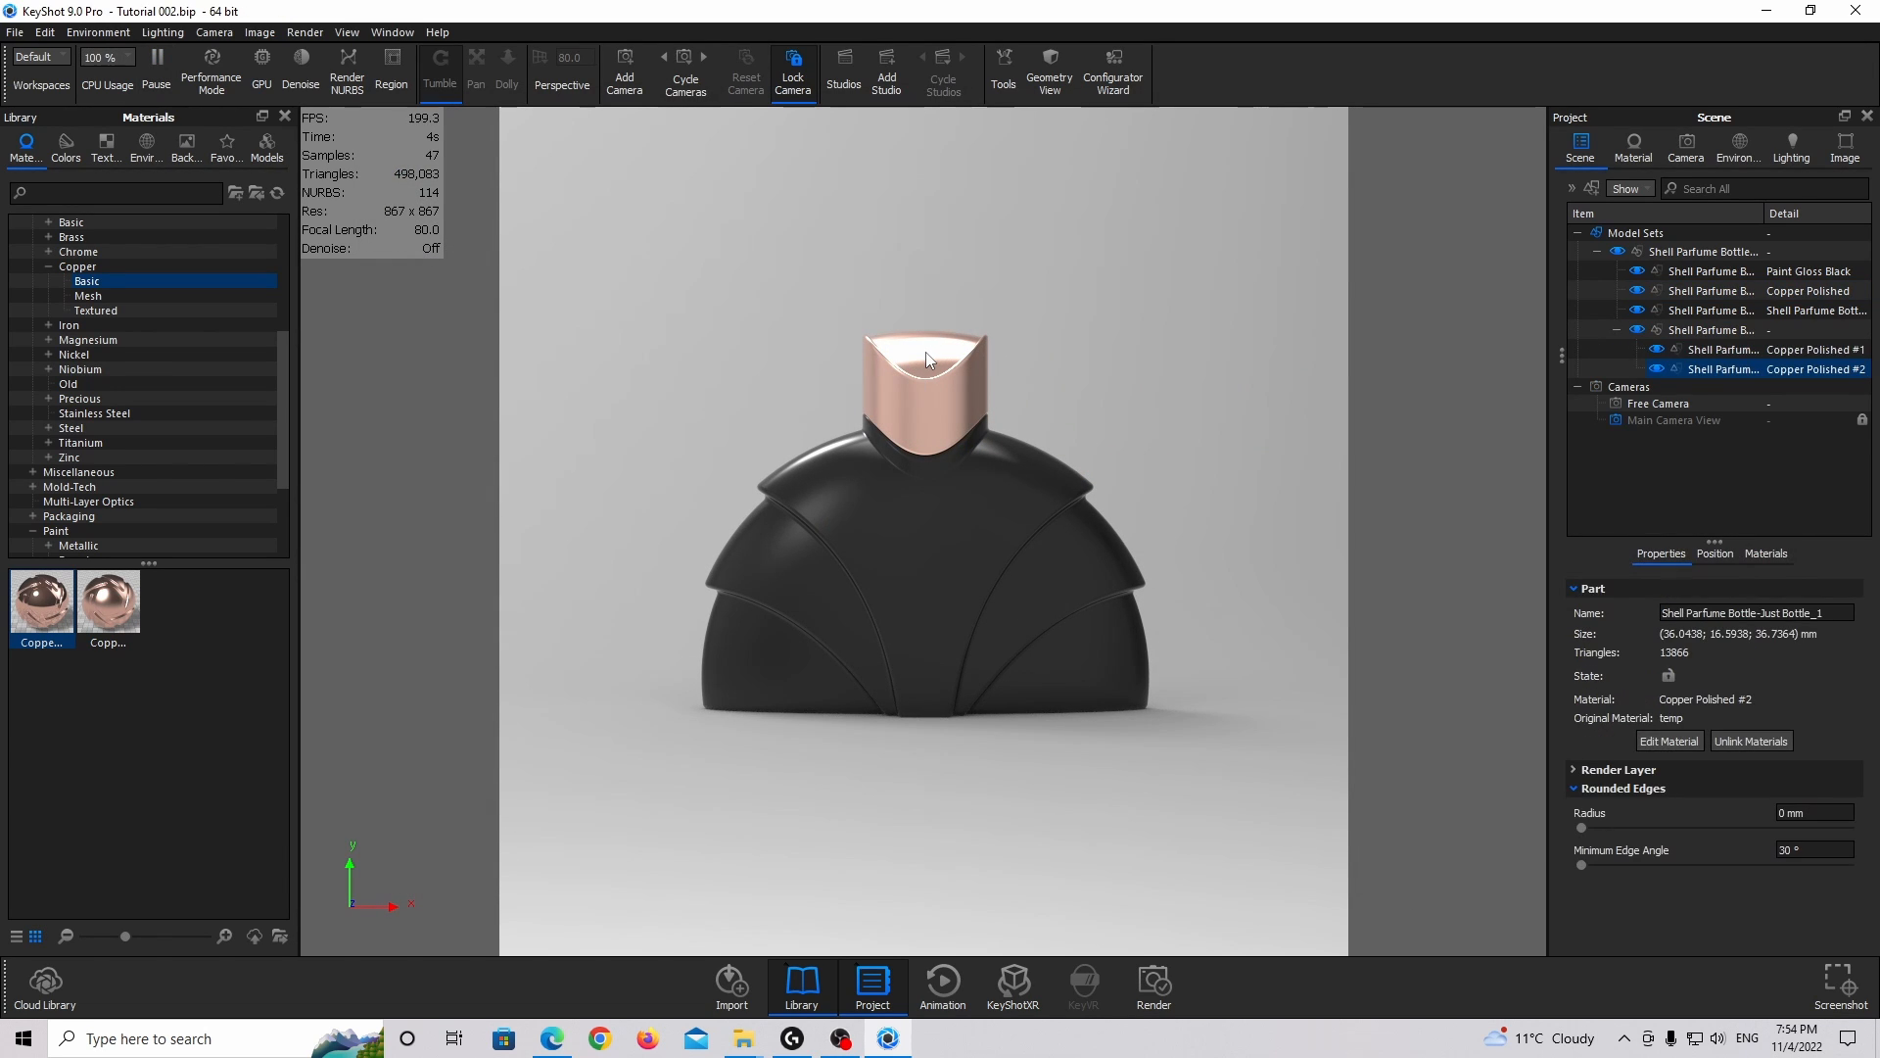
{"action": "left_click", "coordinate": [50, 251]}
{"action": "left_click", "coordinate": [79, 269]}
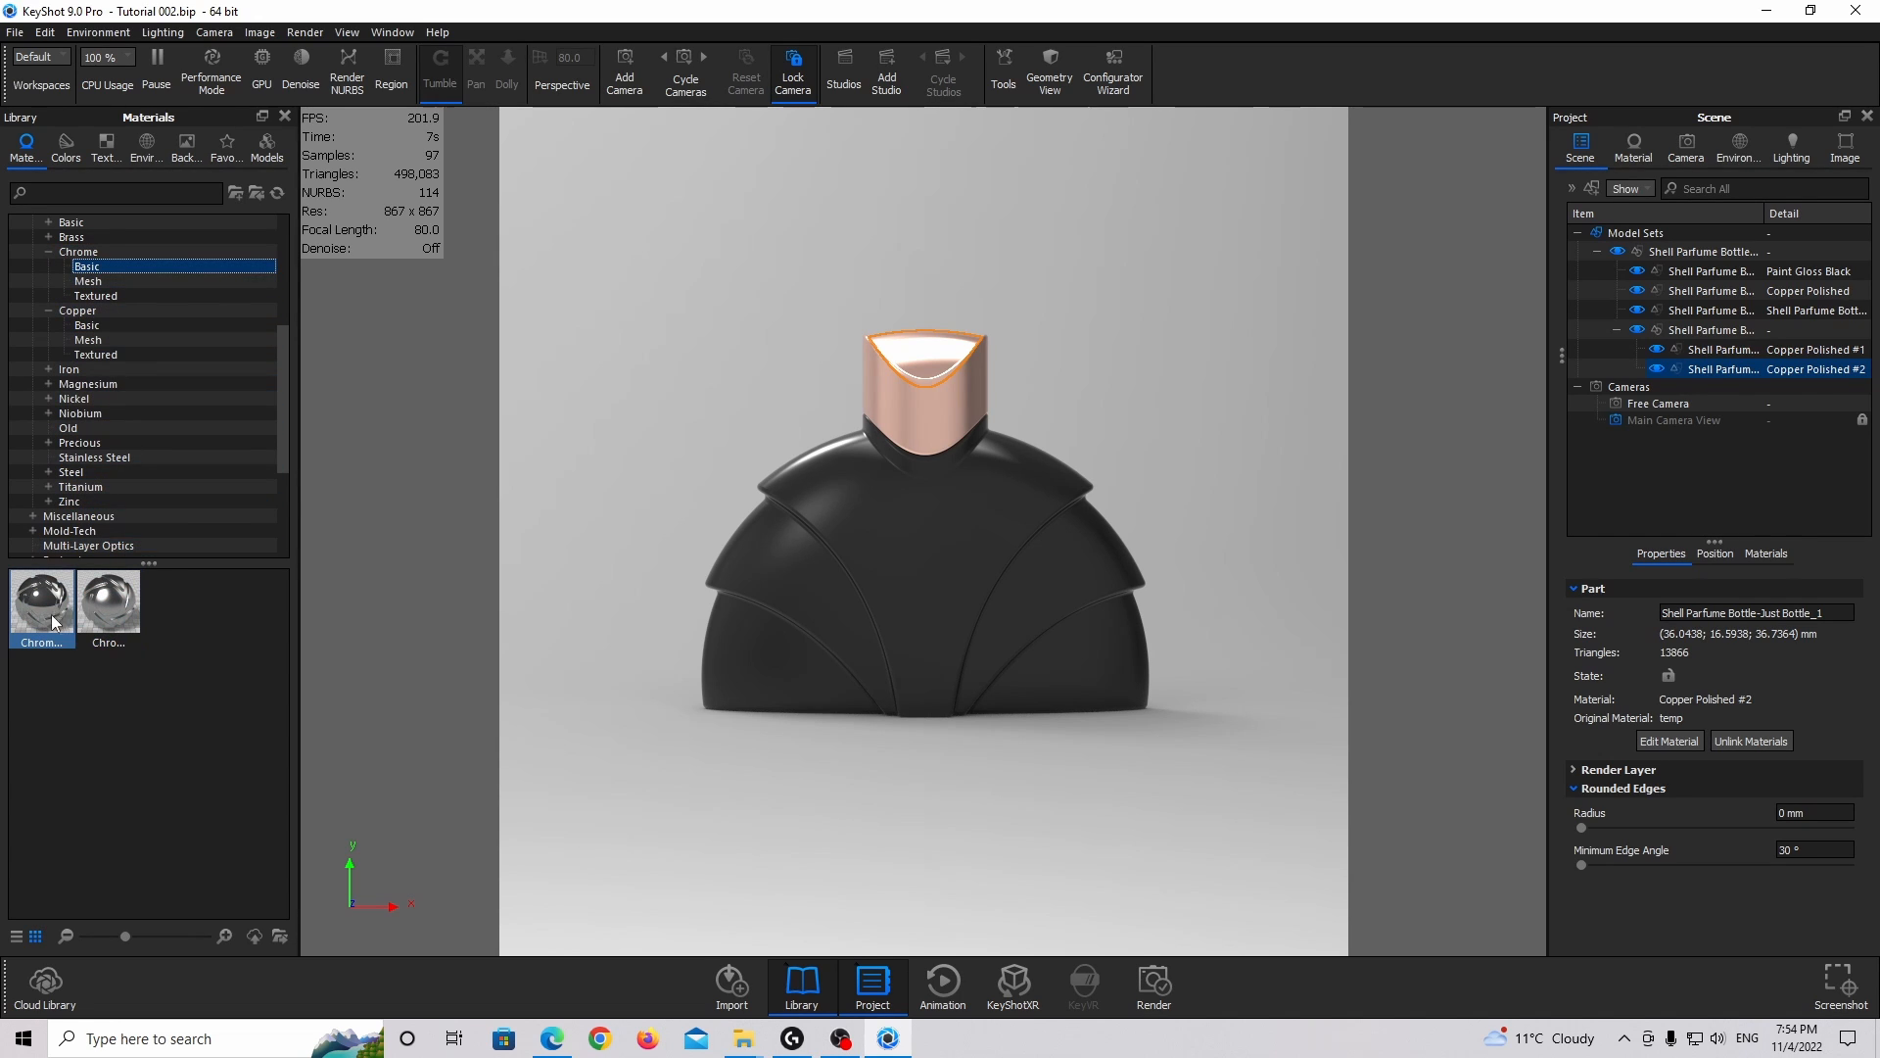
{"action": "left_click_drag", "start_coordinate": [49, 615], "coordinate": [1706, 370]}
{"action": "double_click", "coordinate": [1706, 371]}
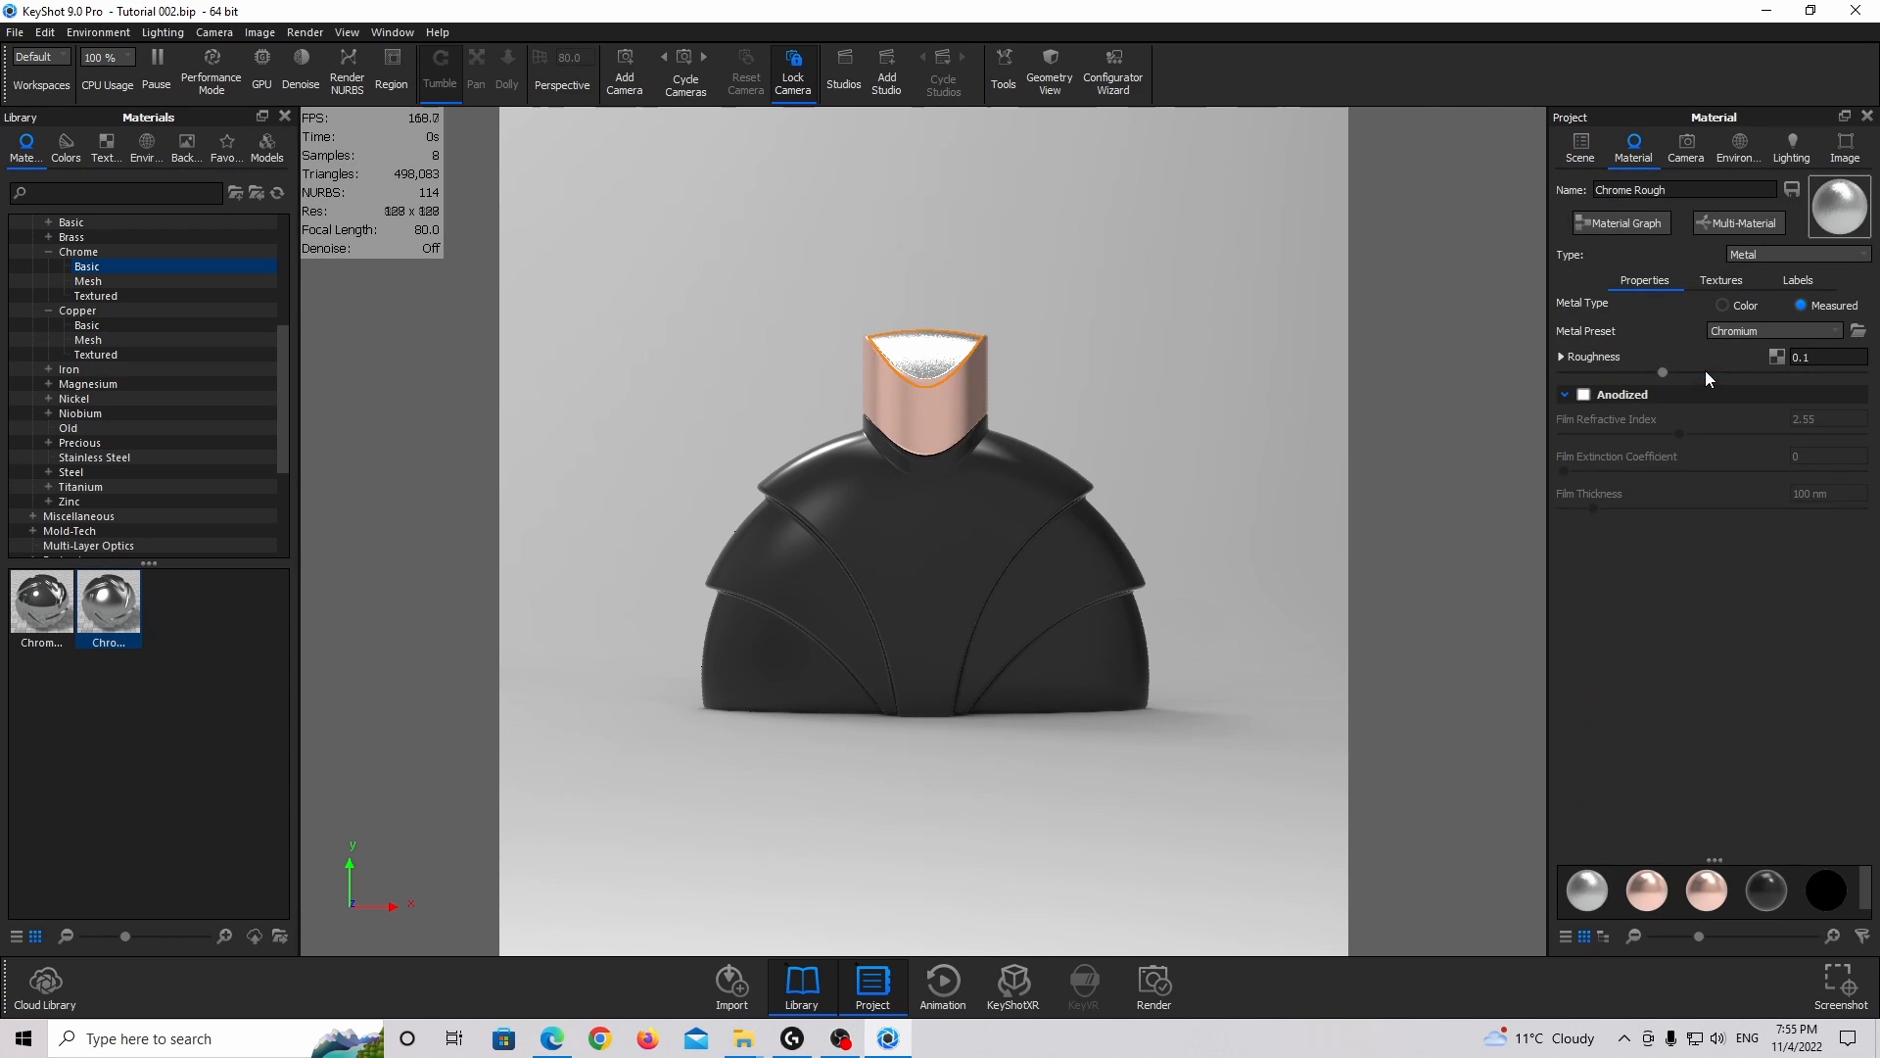
Switch the Chrome Rough metal type to Color, make it pure black, and set its roughness to 0.05.
{"action": "left_click", "coordinate": [1743, 305]}
{"action": "left_click", "coordinate": [1823, 332]}
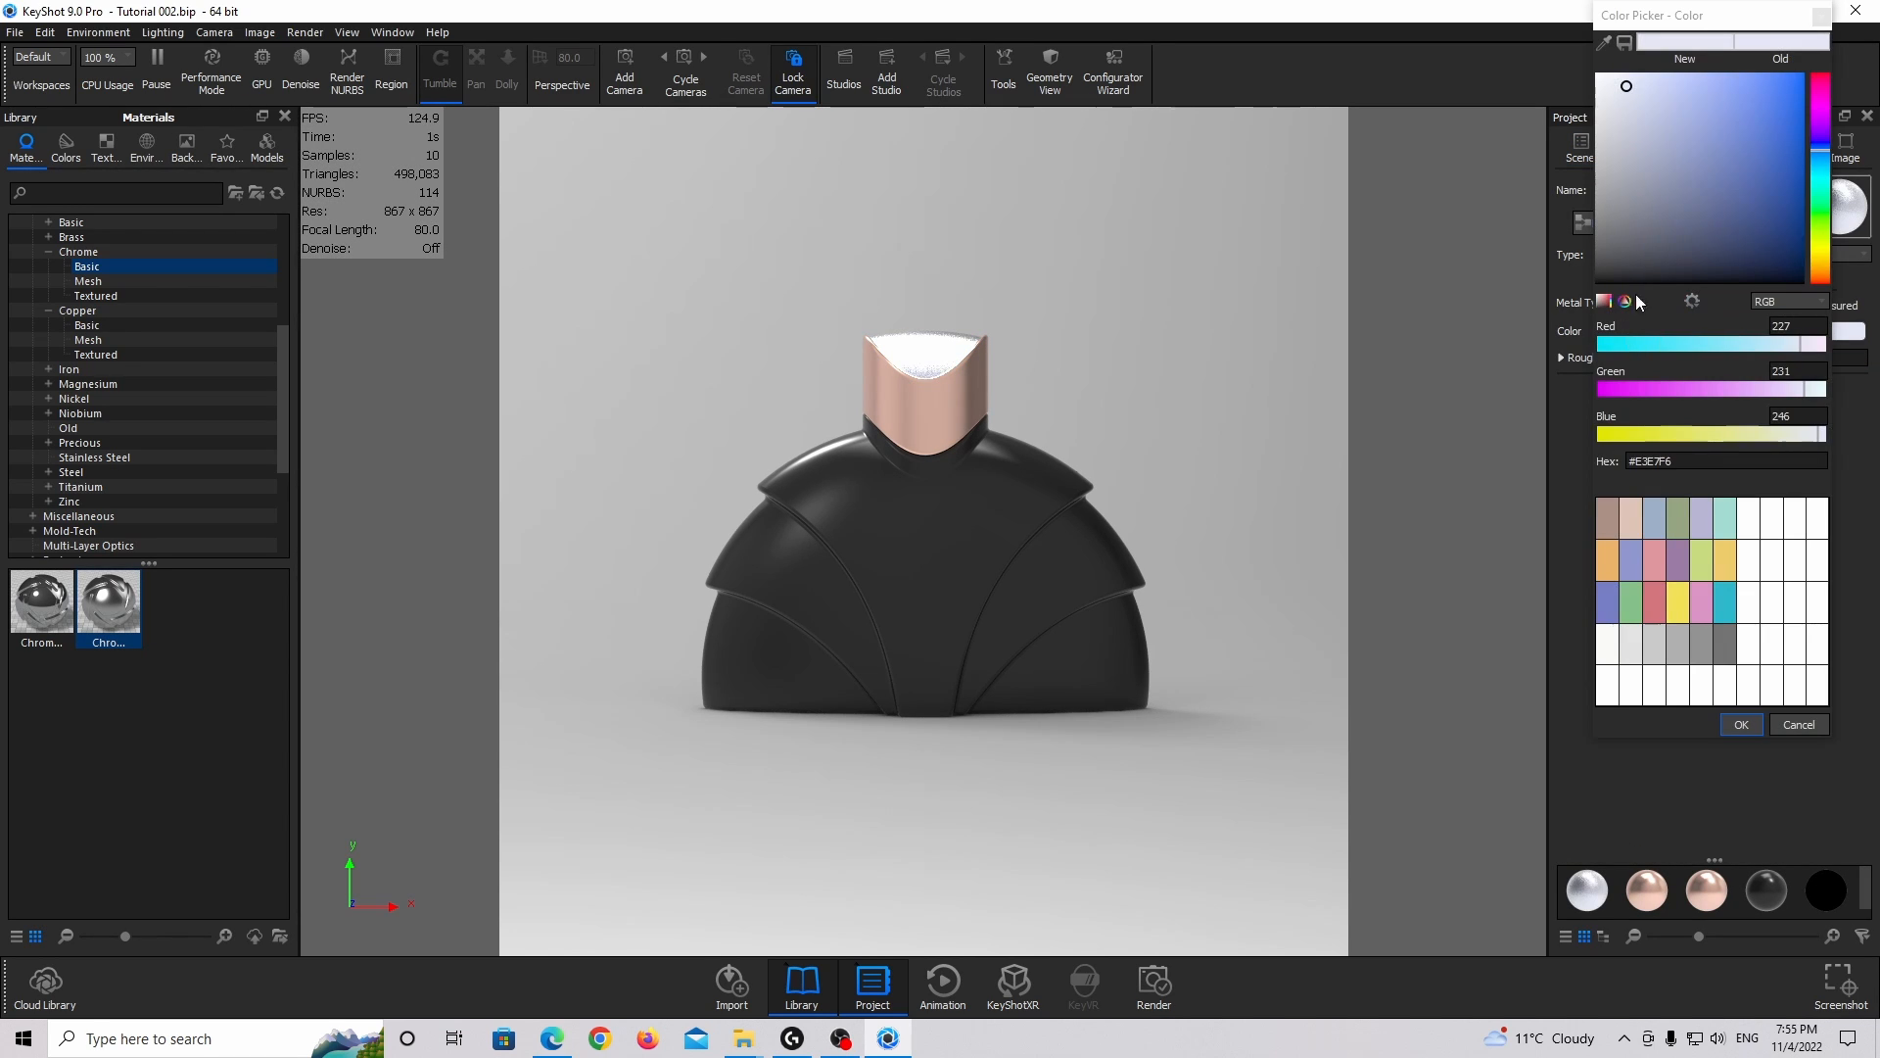
{"action": "left_click_drag", "start_coordinate": [1631, 274], "coordinate": [1230, 873]}
{"action": "left_click", "coordinate": [1749, 721]}
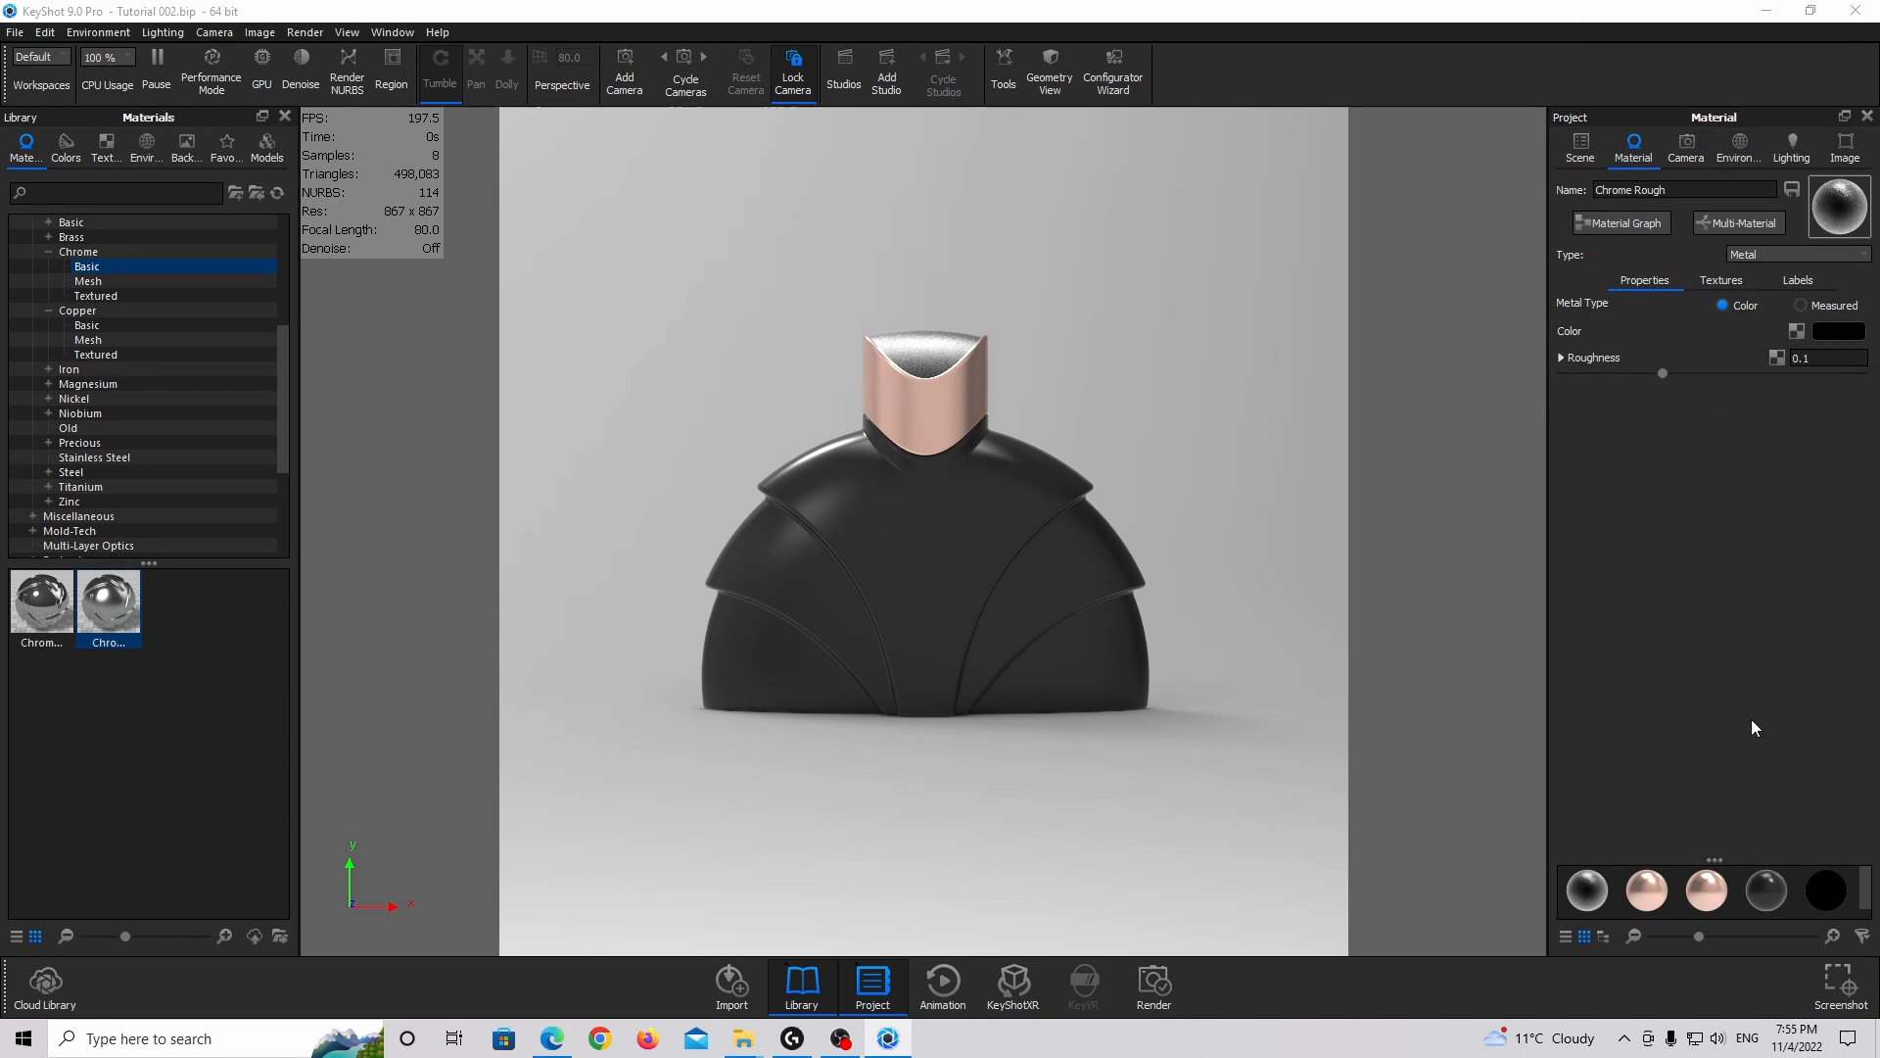
{"action": "left_click", "coordinate": [1820, 358]}
{"action": "key", "text": "BackSpace"}
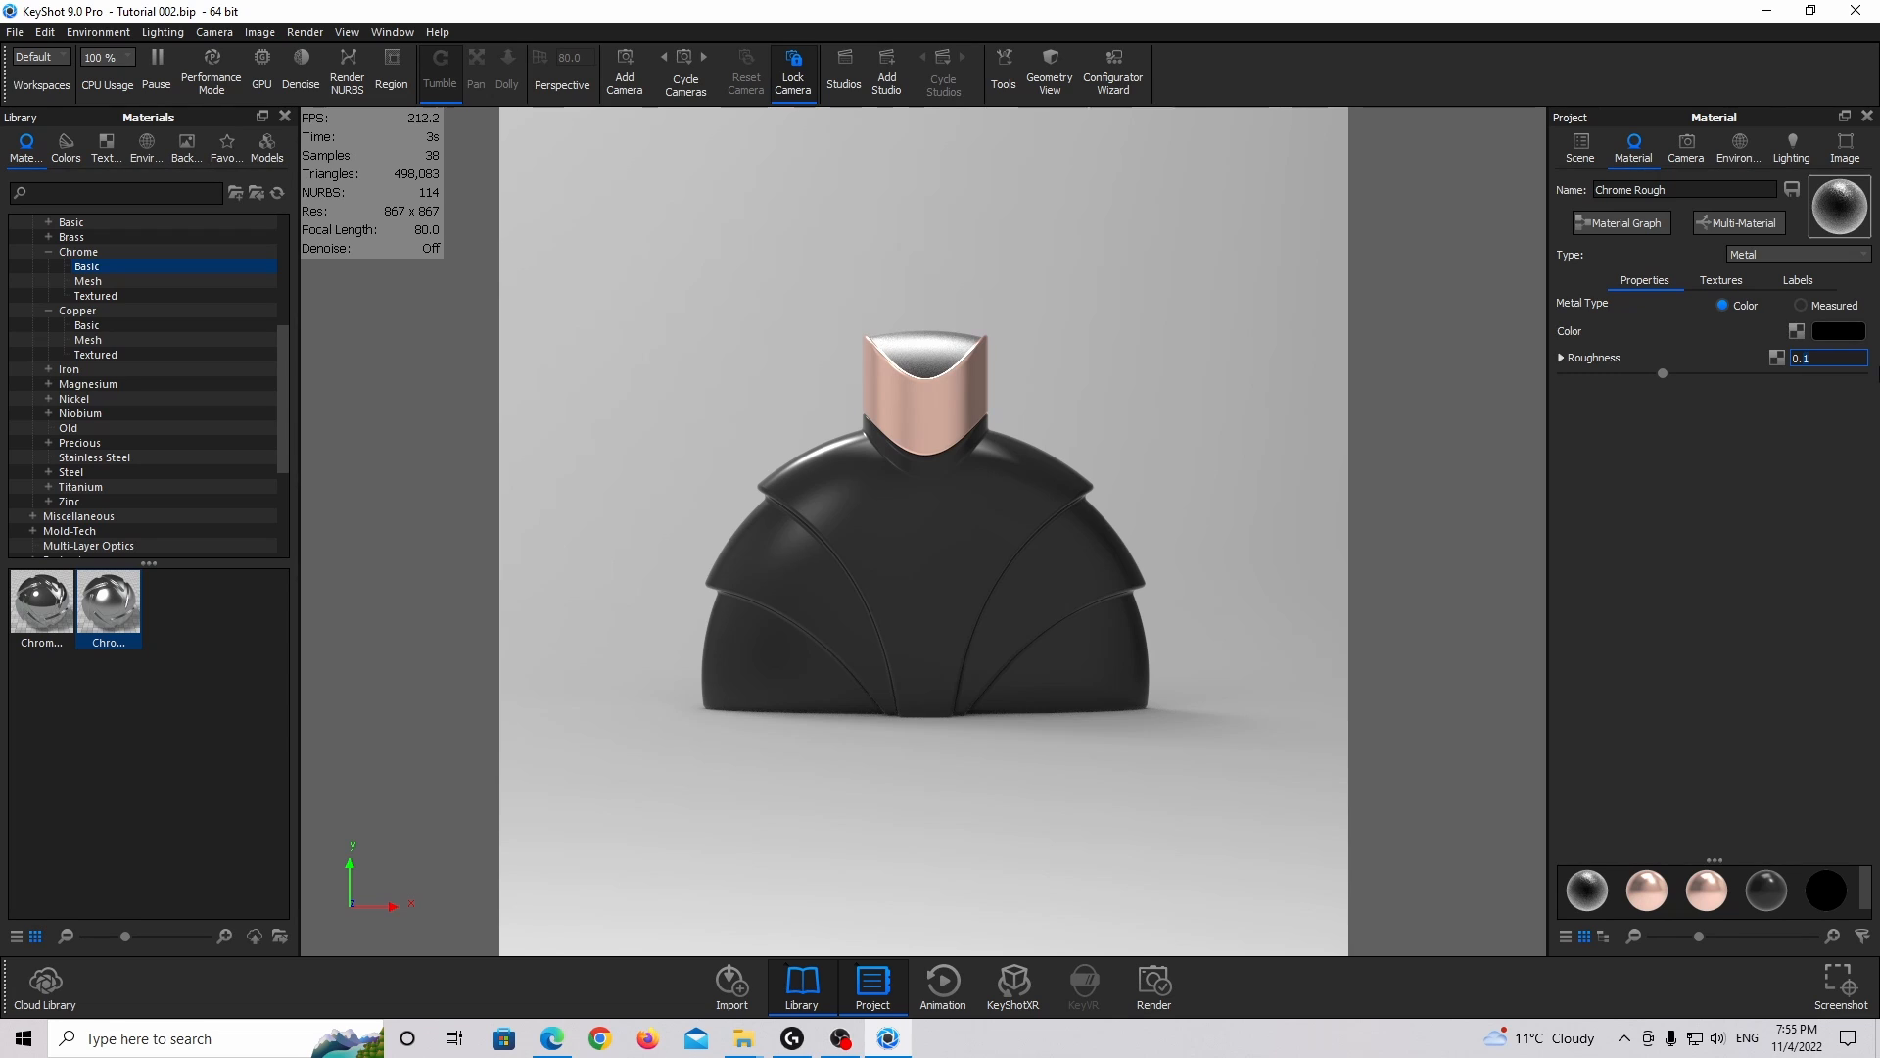
{"action": "type", "text": "05"}
{"action": "key", "text": "Return"}
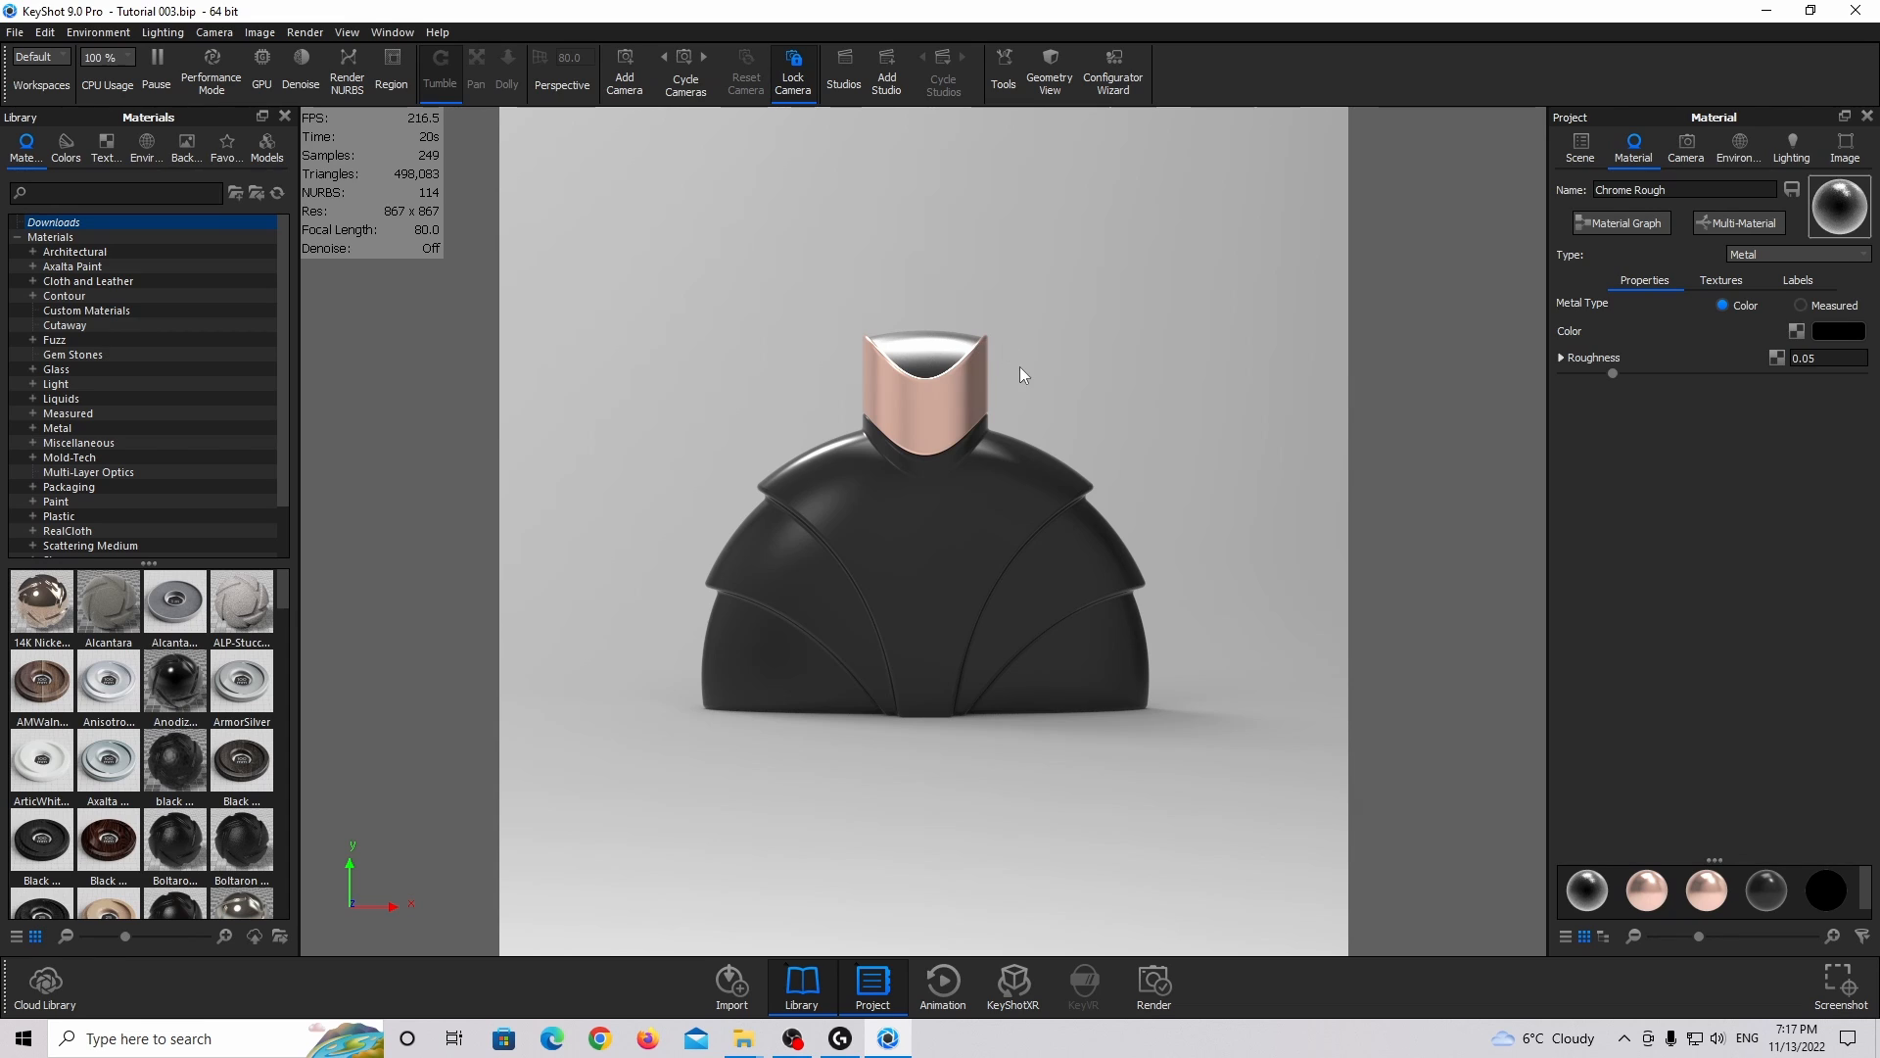
Add a new environment and enable its occlusion ground shadows and ground reflections.
{"action": "left_click", "coordinate": [1731, 155]}
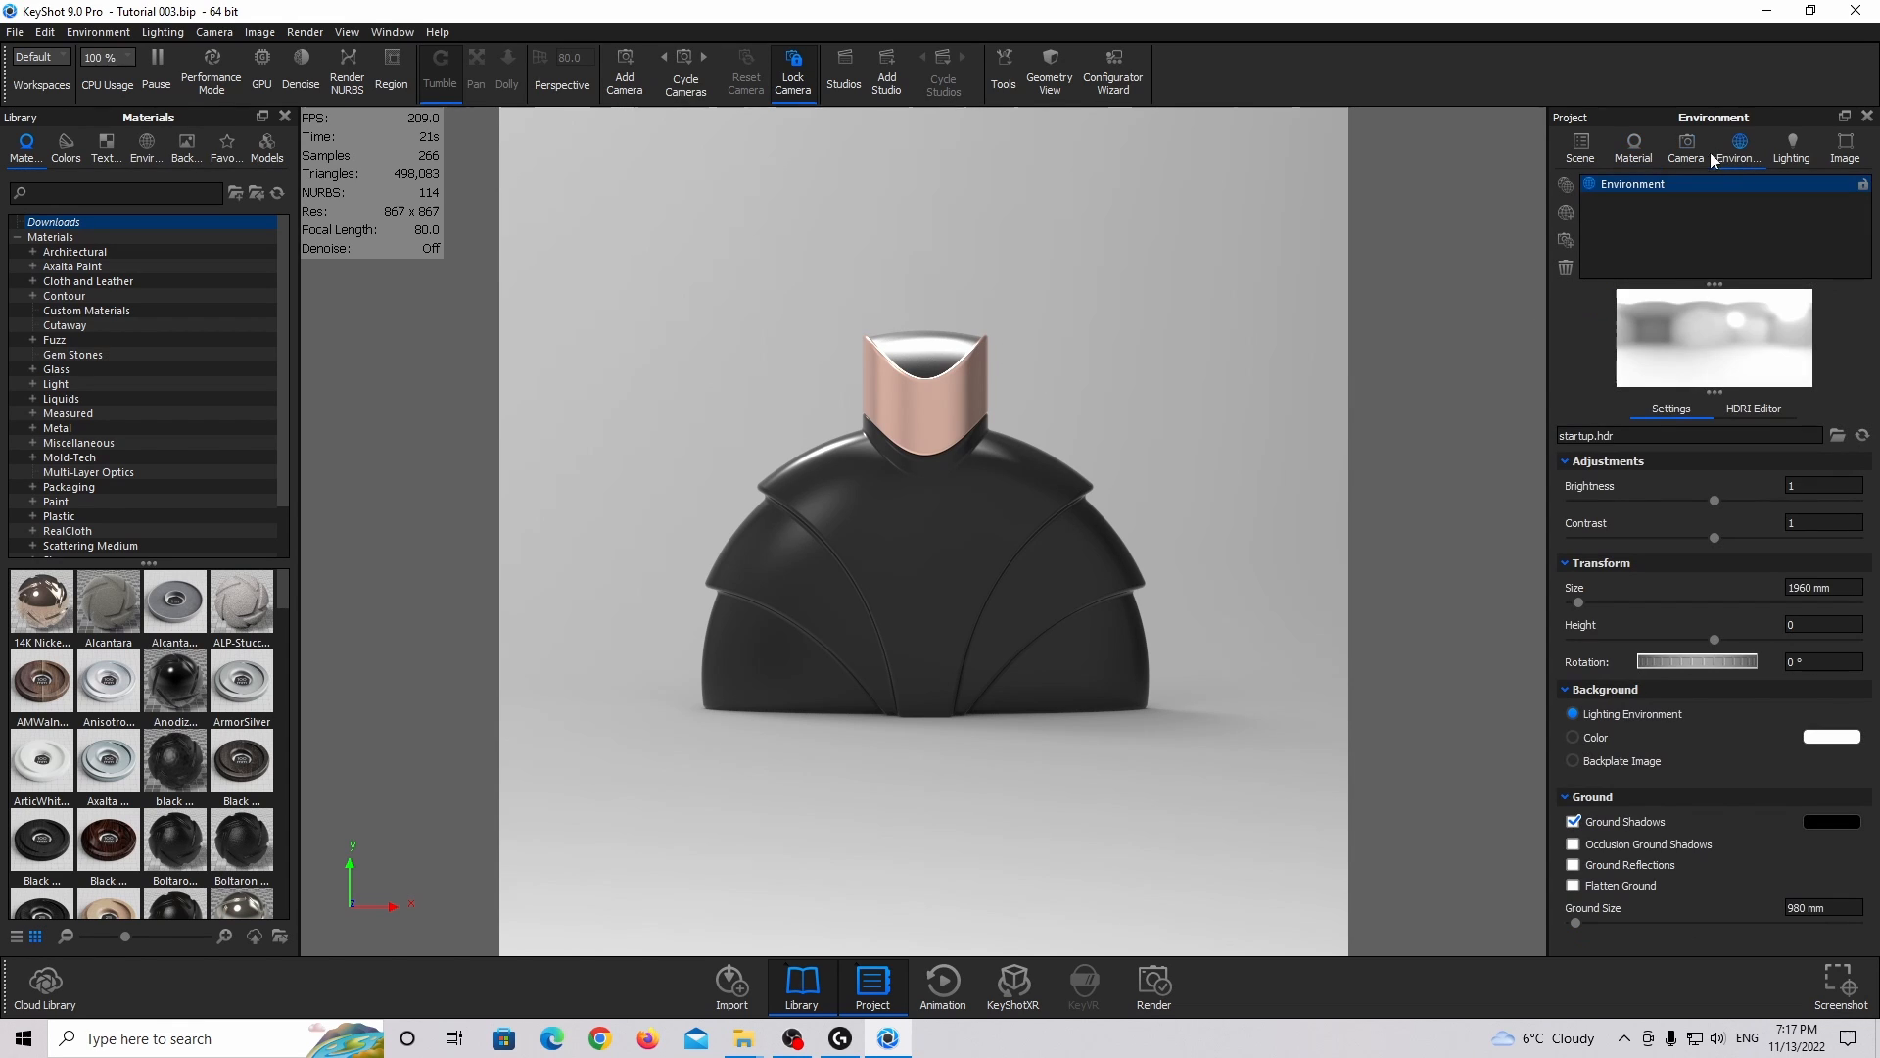
{"action": "left_click", "coordinate": [1565, 213]}
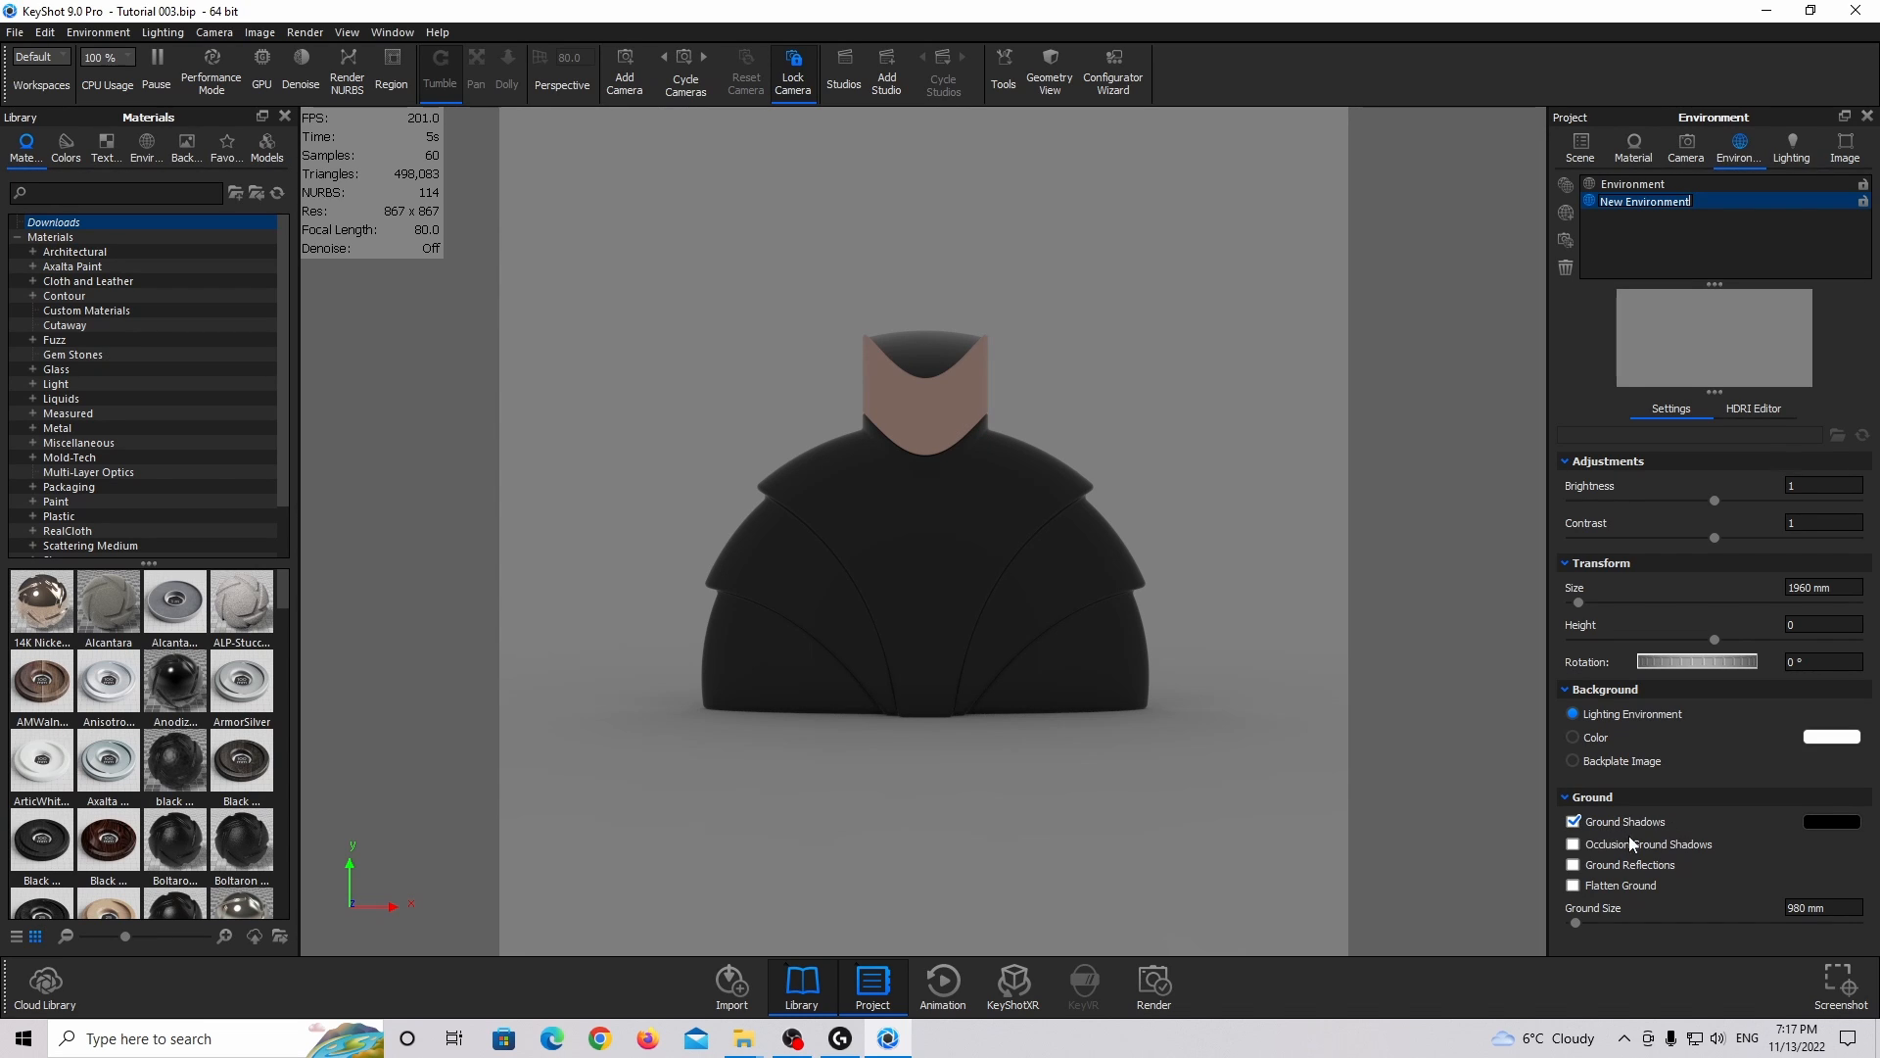
{"action": "left_click", "coordinate": [1594, 844]}
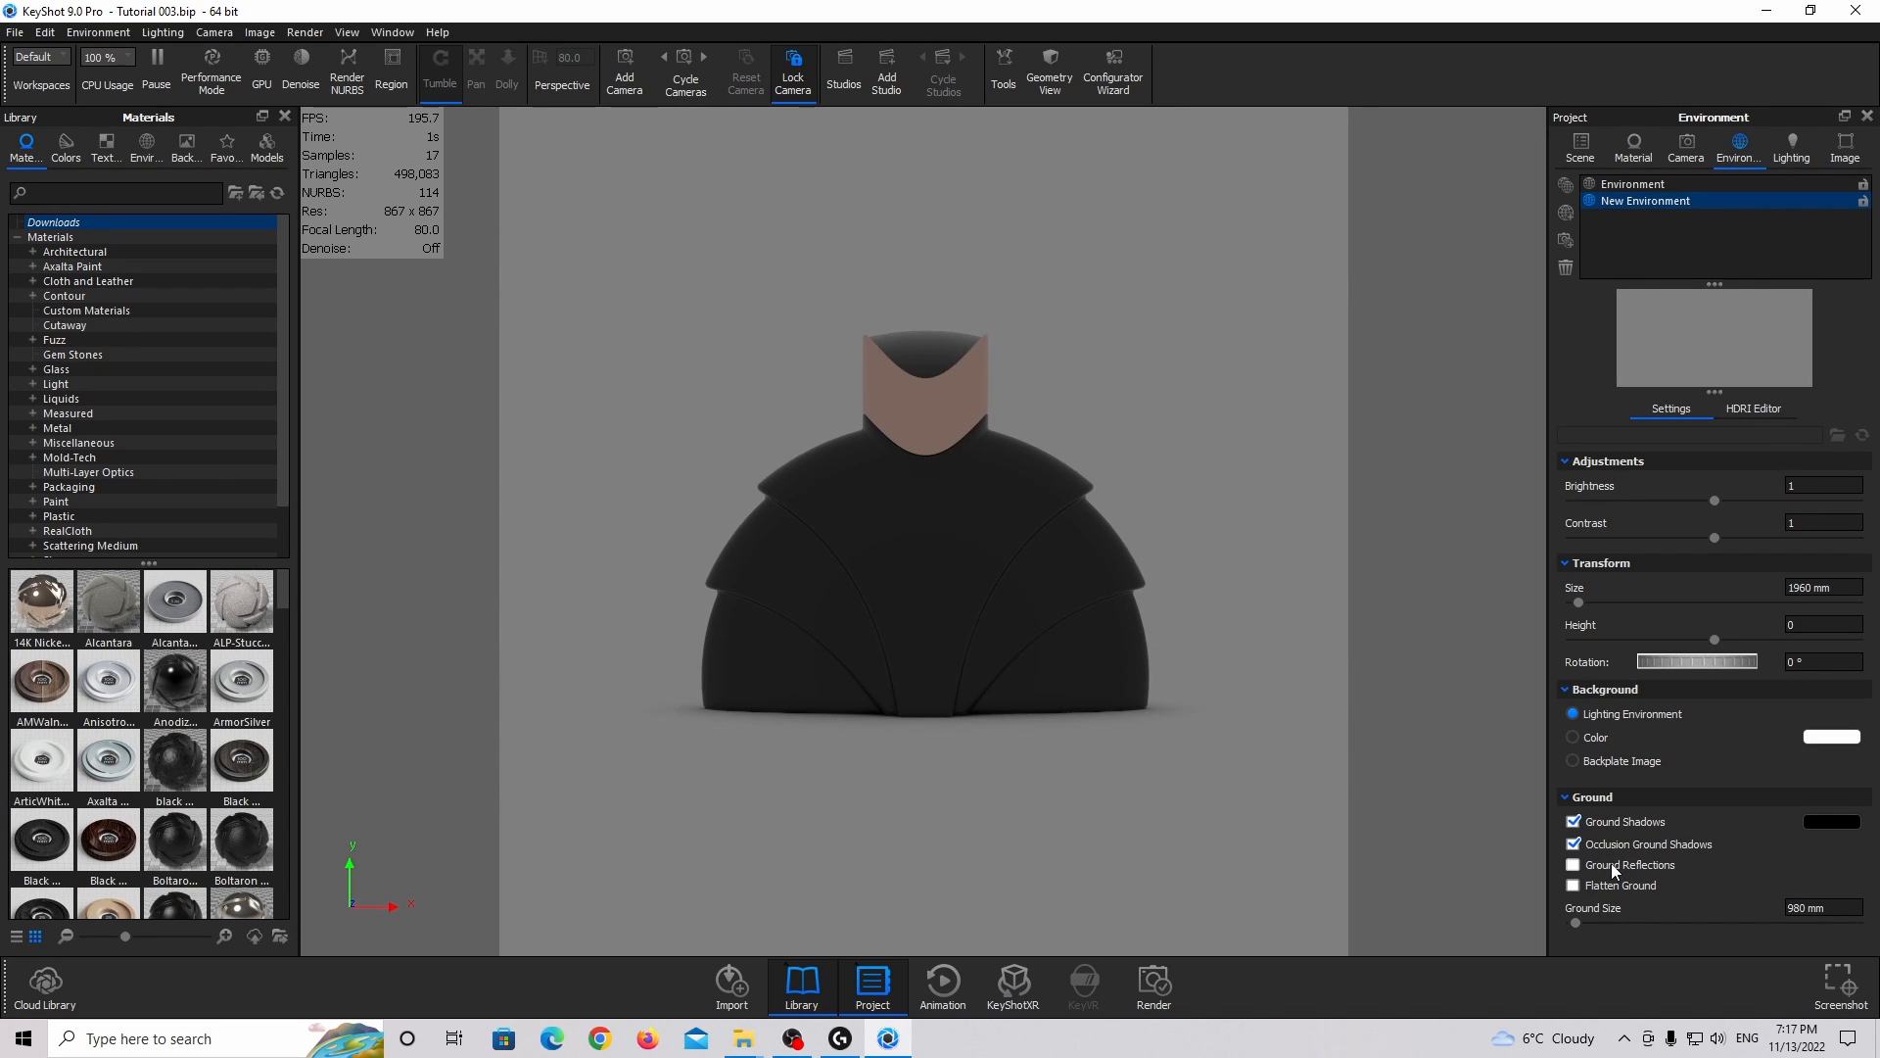
{"action": "left_click", "coordinate": [1606, 866]}
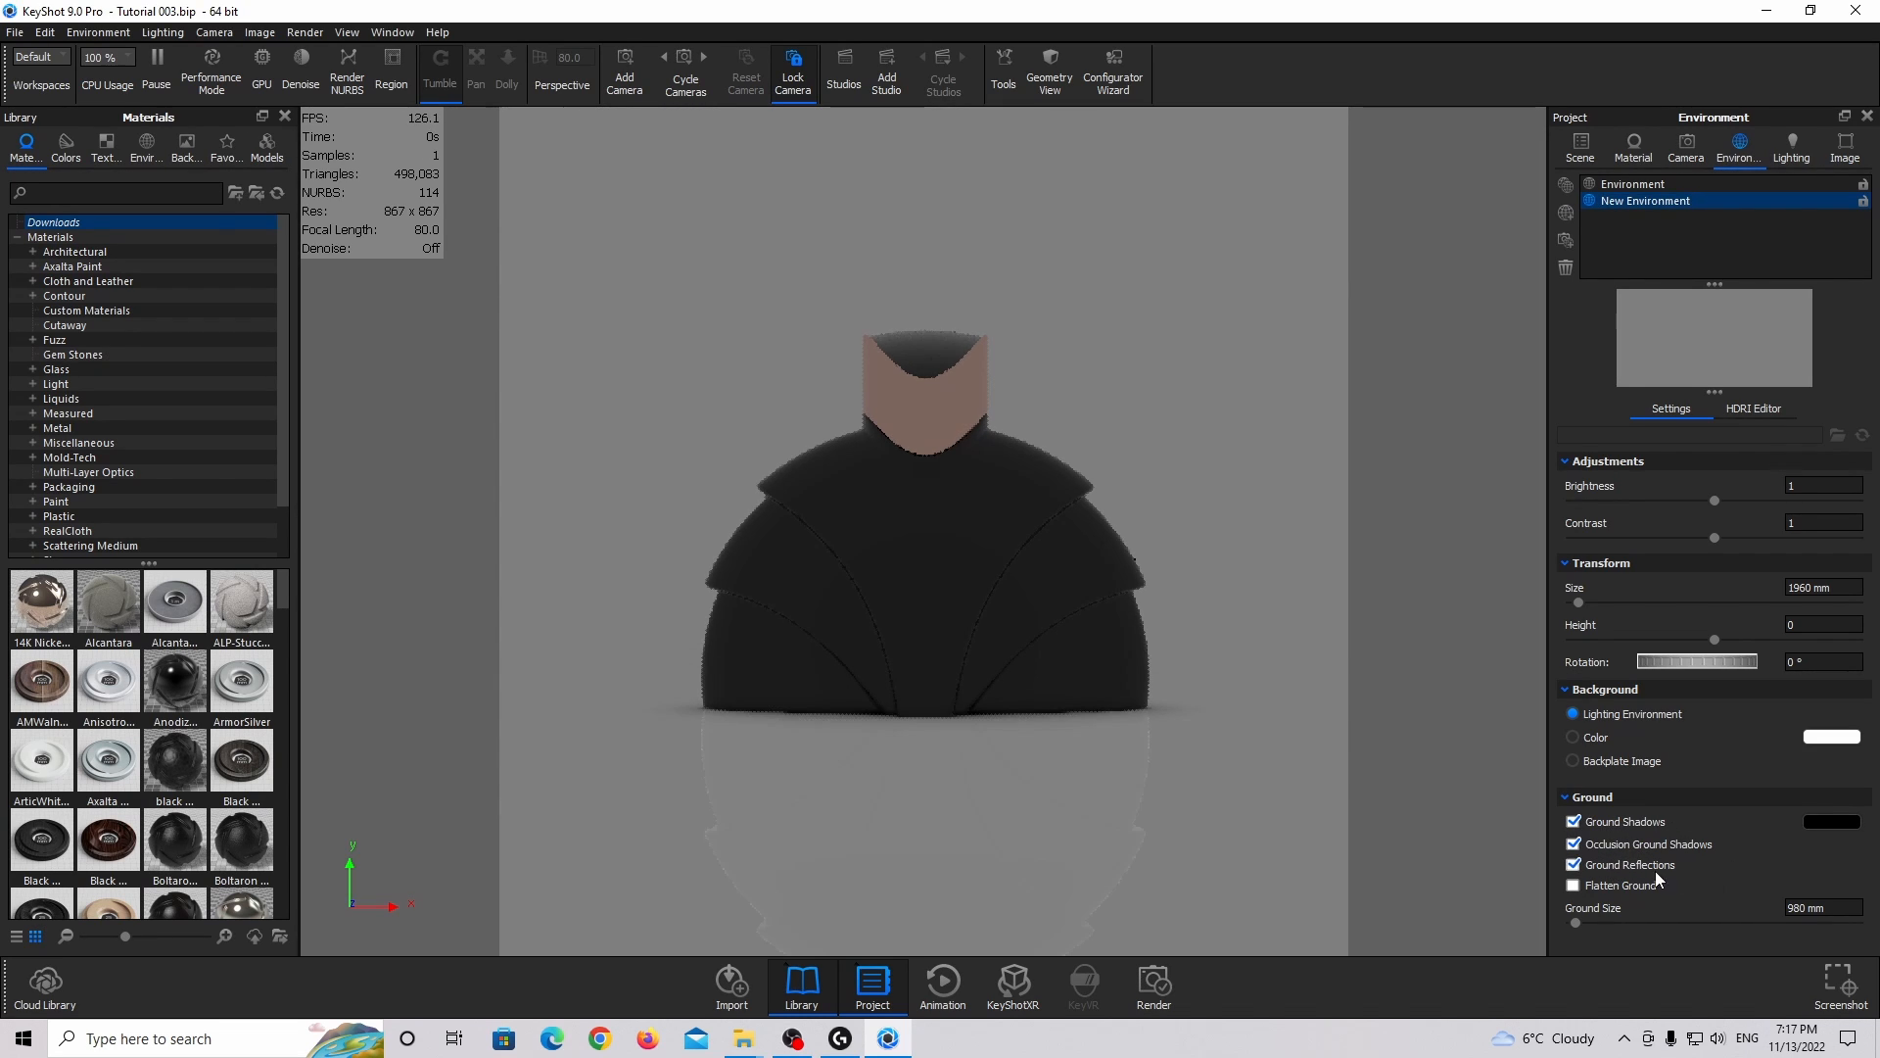
Set the new environment's HDRI background resolution to 10000 x 5000.
{"action": "left_click", "coordinate": [1741, 407]}
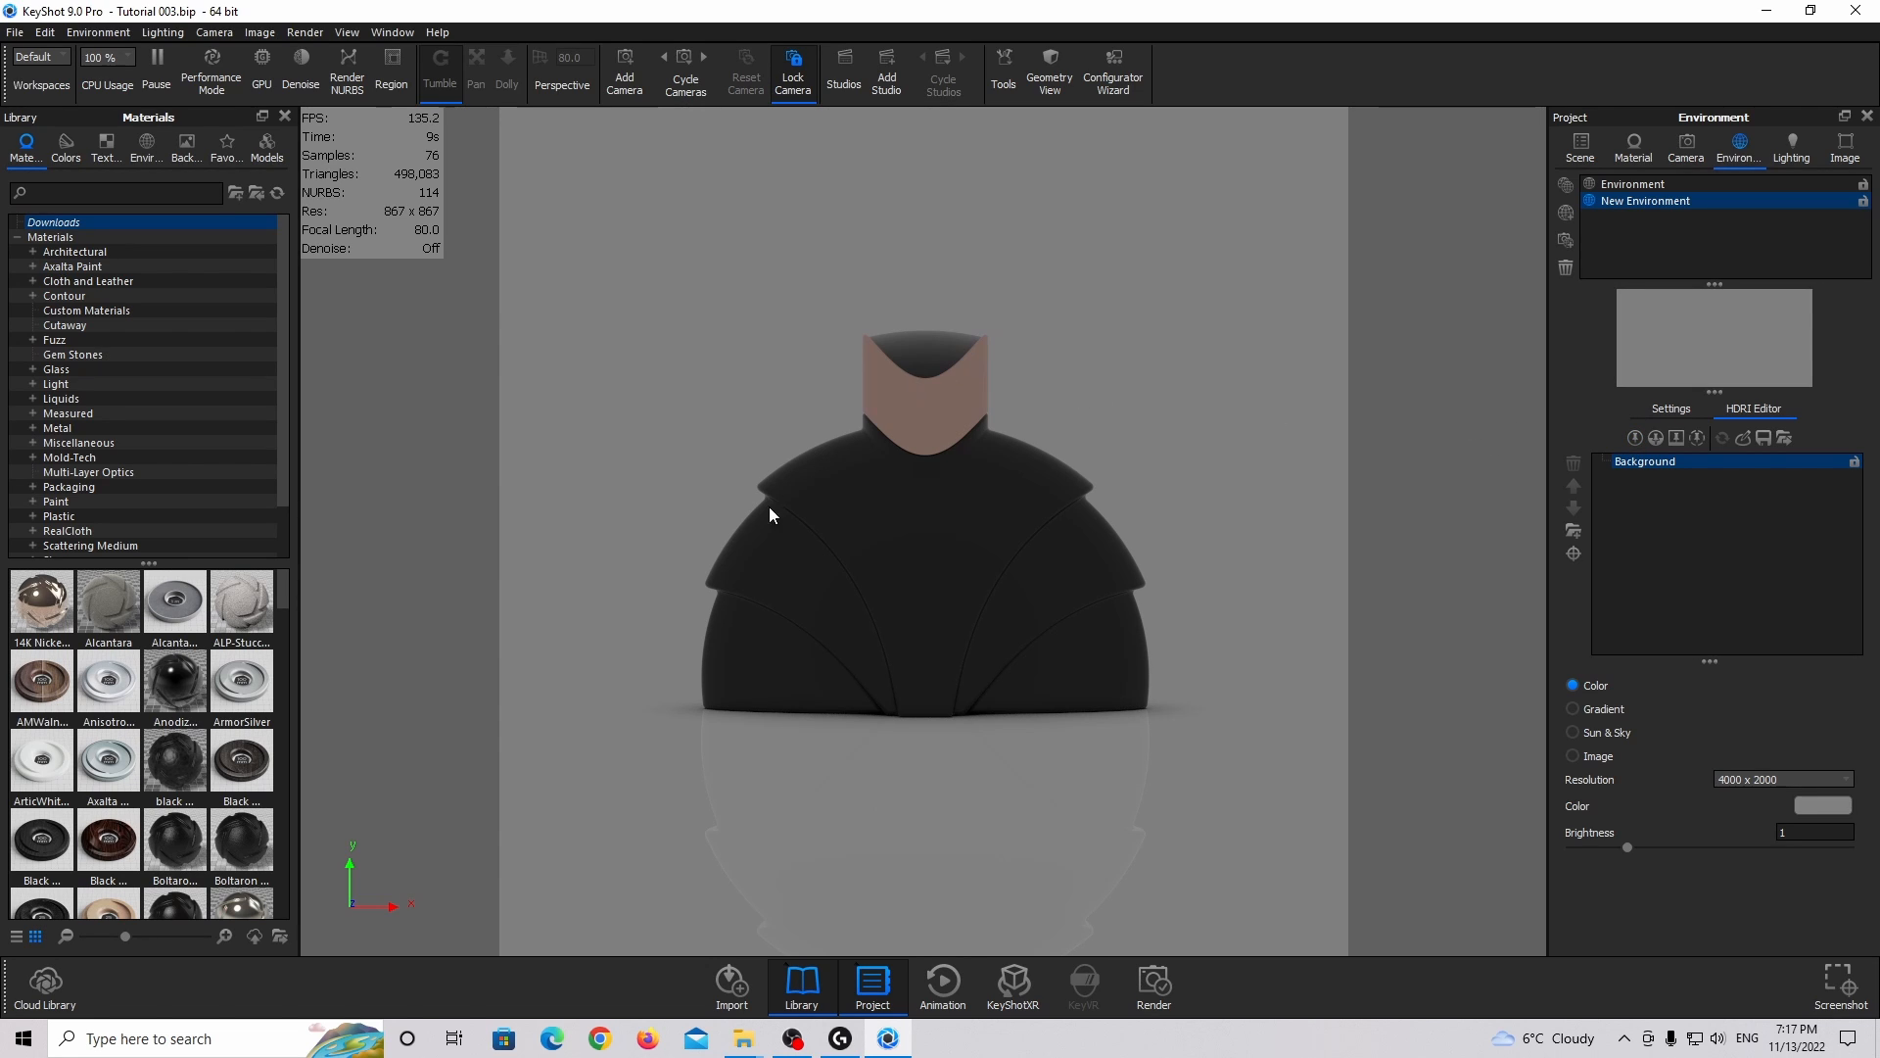
{"action": "left_click", "coordinate": [1763, 778]}
{"action": "left_click", "coordinate": [1755, 831]}
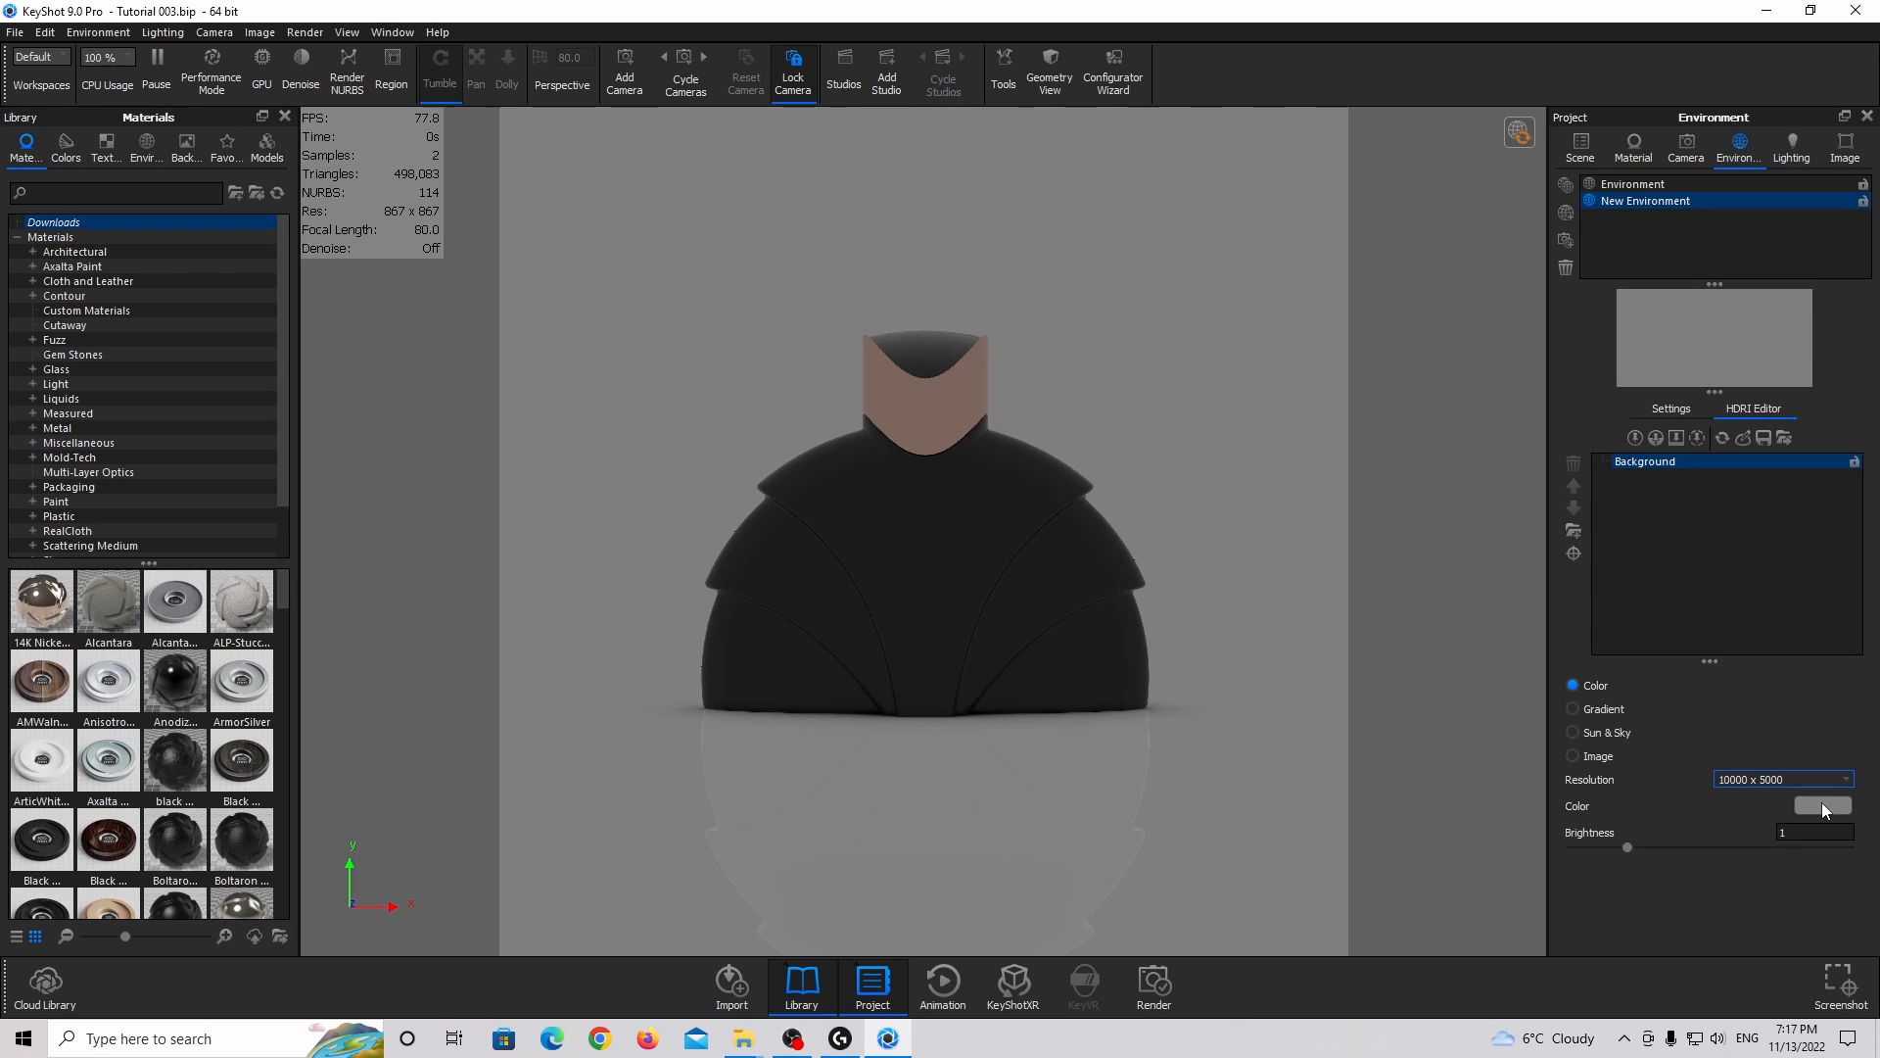
Set the new environment's HDRI background color to pure black.
{"action": "left_click", "coordinate": [1821, 802]}
{"action": "left_click_drag", "start_coordinate": [1743, 626], "coordinate": [1444, 955]}
{"action": "left_click_drag", "start_coordinate": [1689, 465], "coordinate": [1464, 274]}
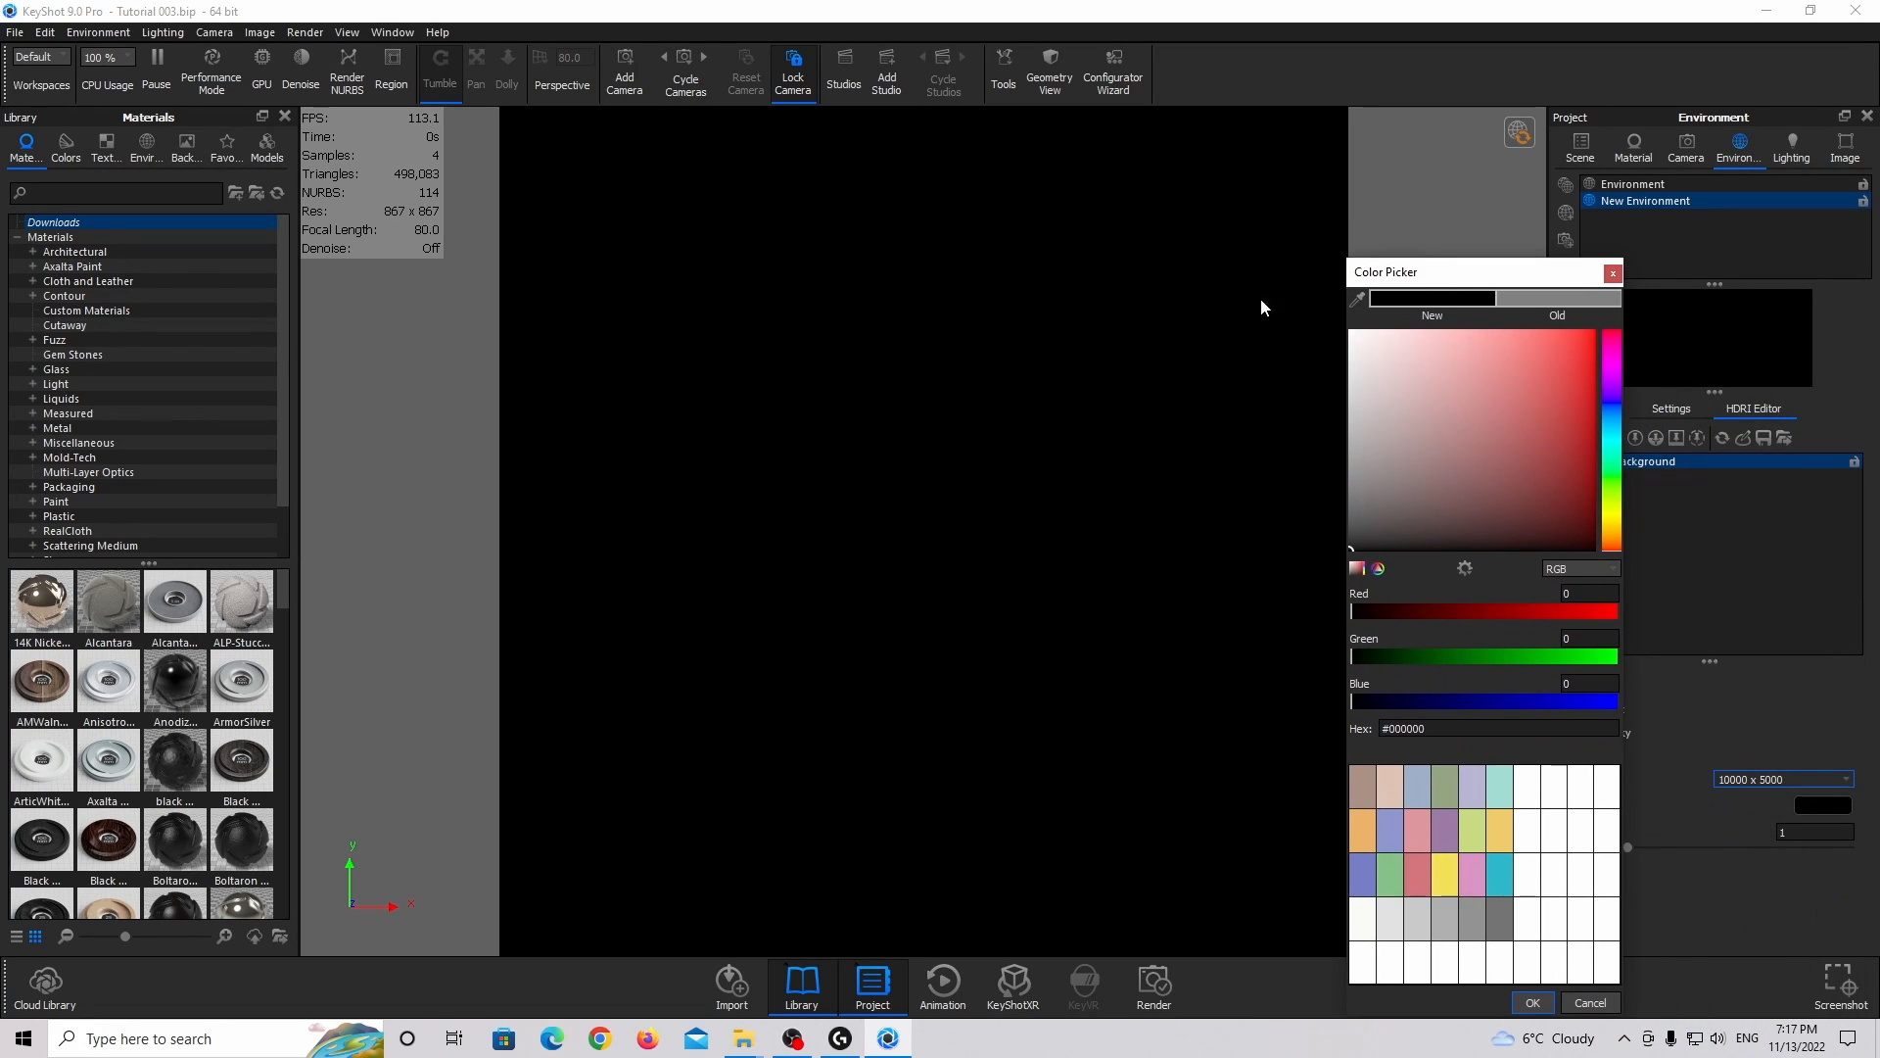
{"action": "left_click", "coordinate": [1468, 942]}
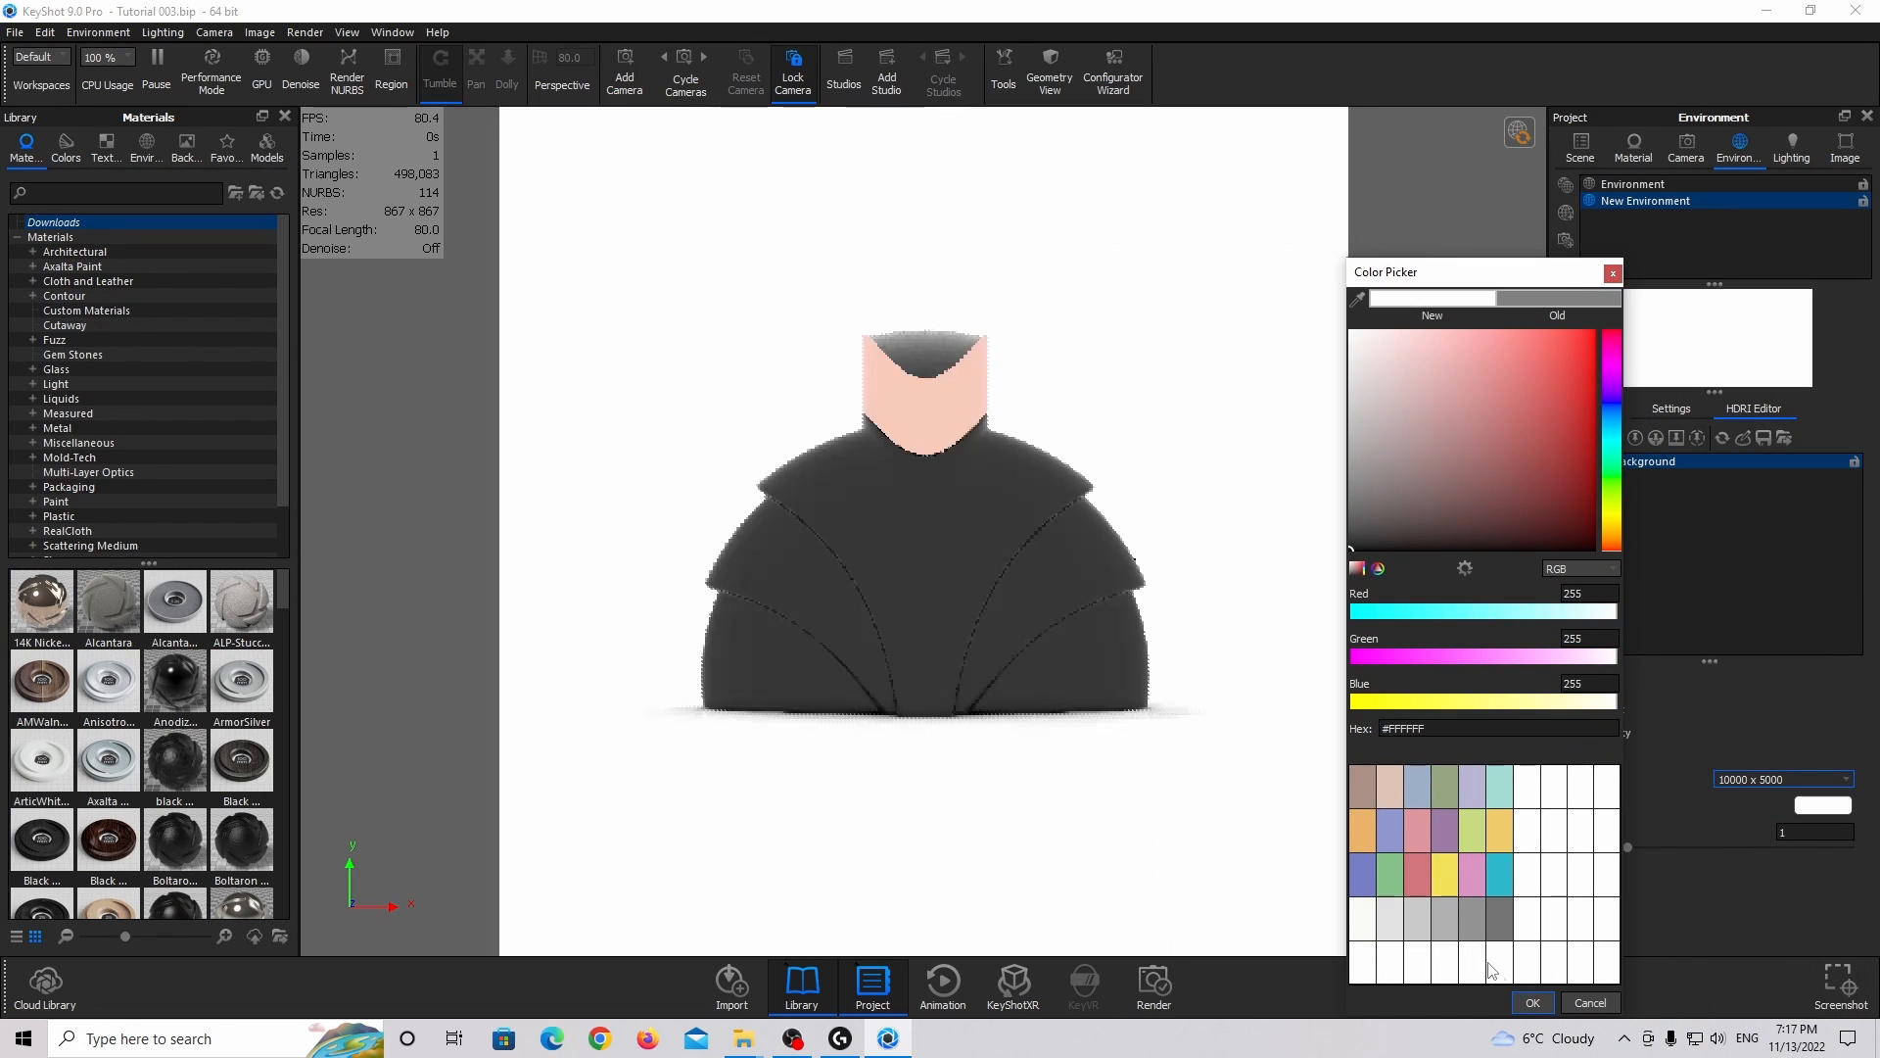
{"action": "left_click_drag", "start_coordinate": [1368, 487], "coordinate": [1326, 600]}
{"action": "left_click", "coordinate": [1536, 1001]}
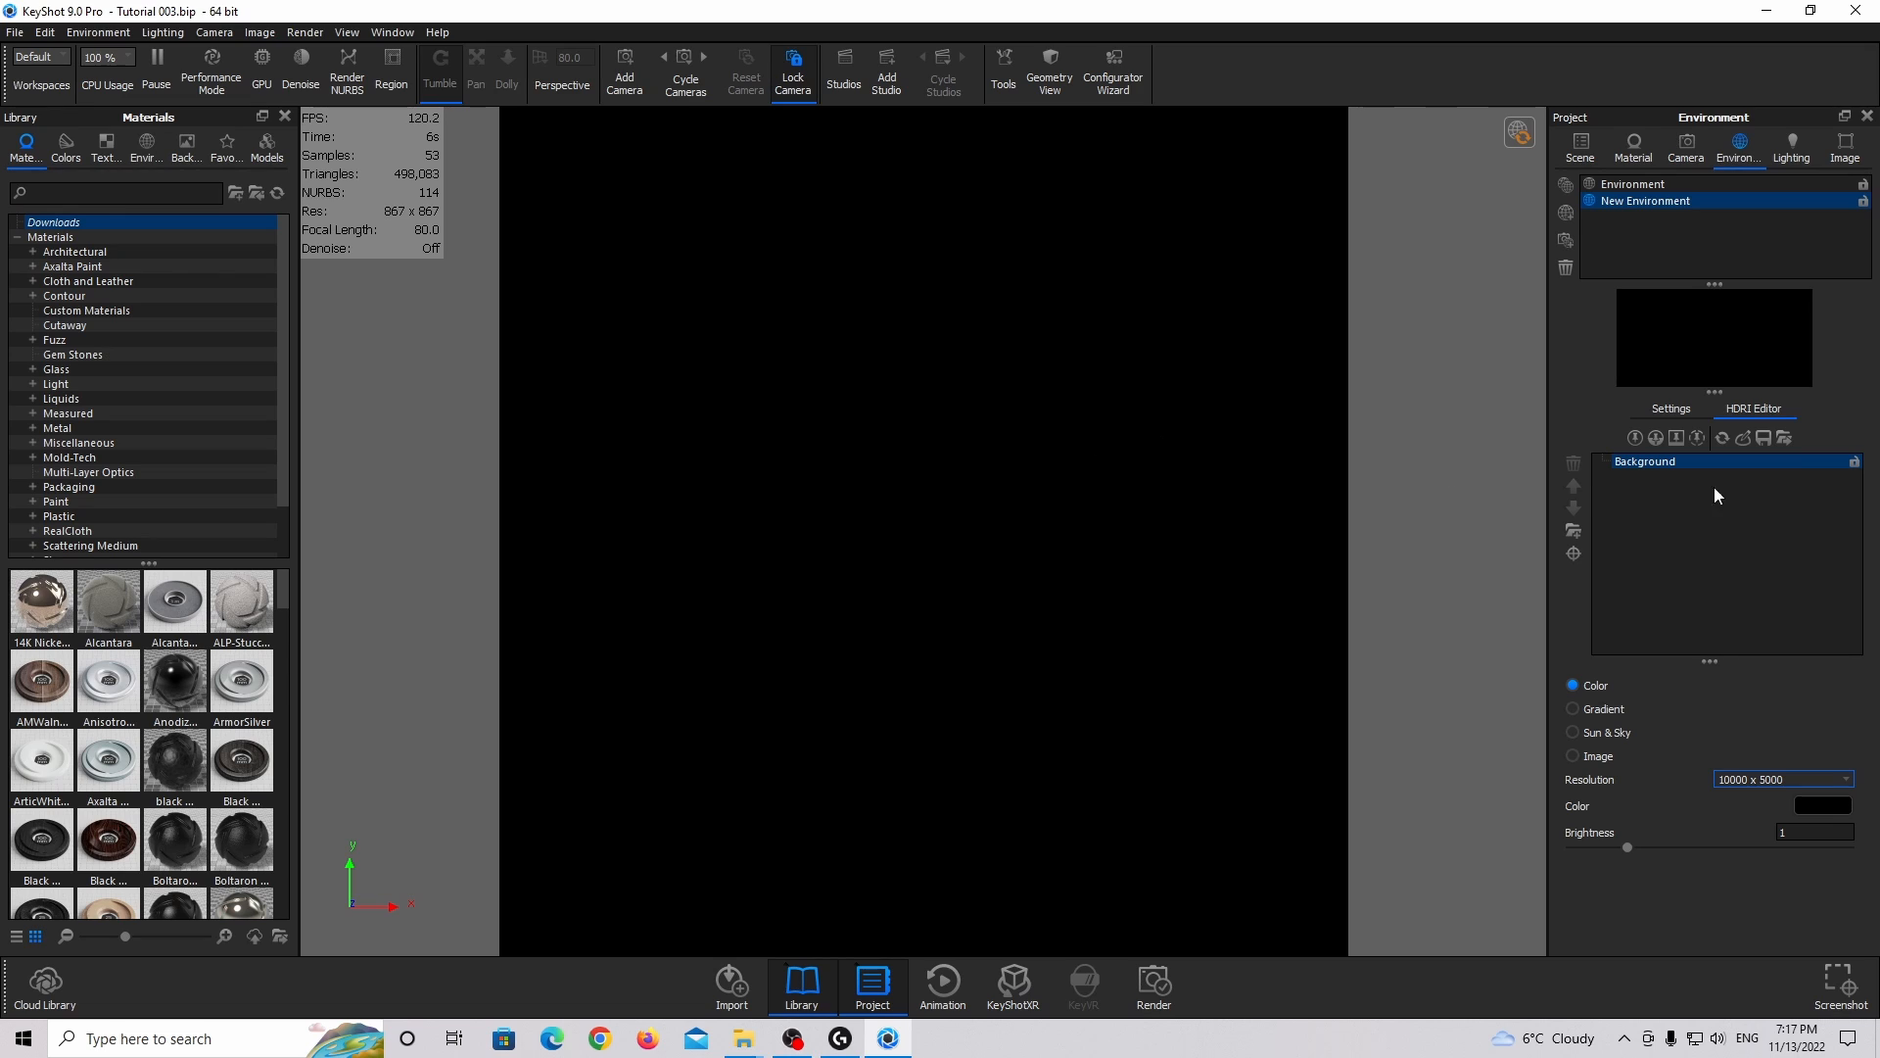
Add a circular light pin to the HDRI with radius 15 and falloff 1.
{"action": "left_click", "coordinate": [1634, 437]}
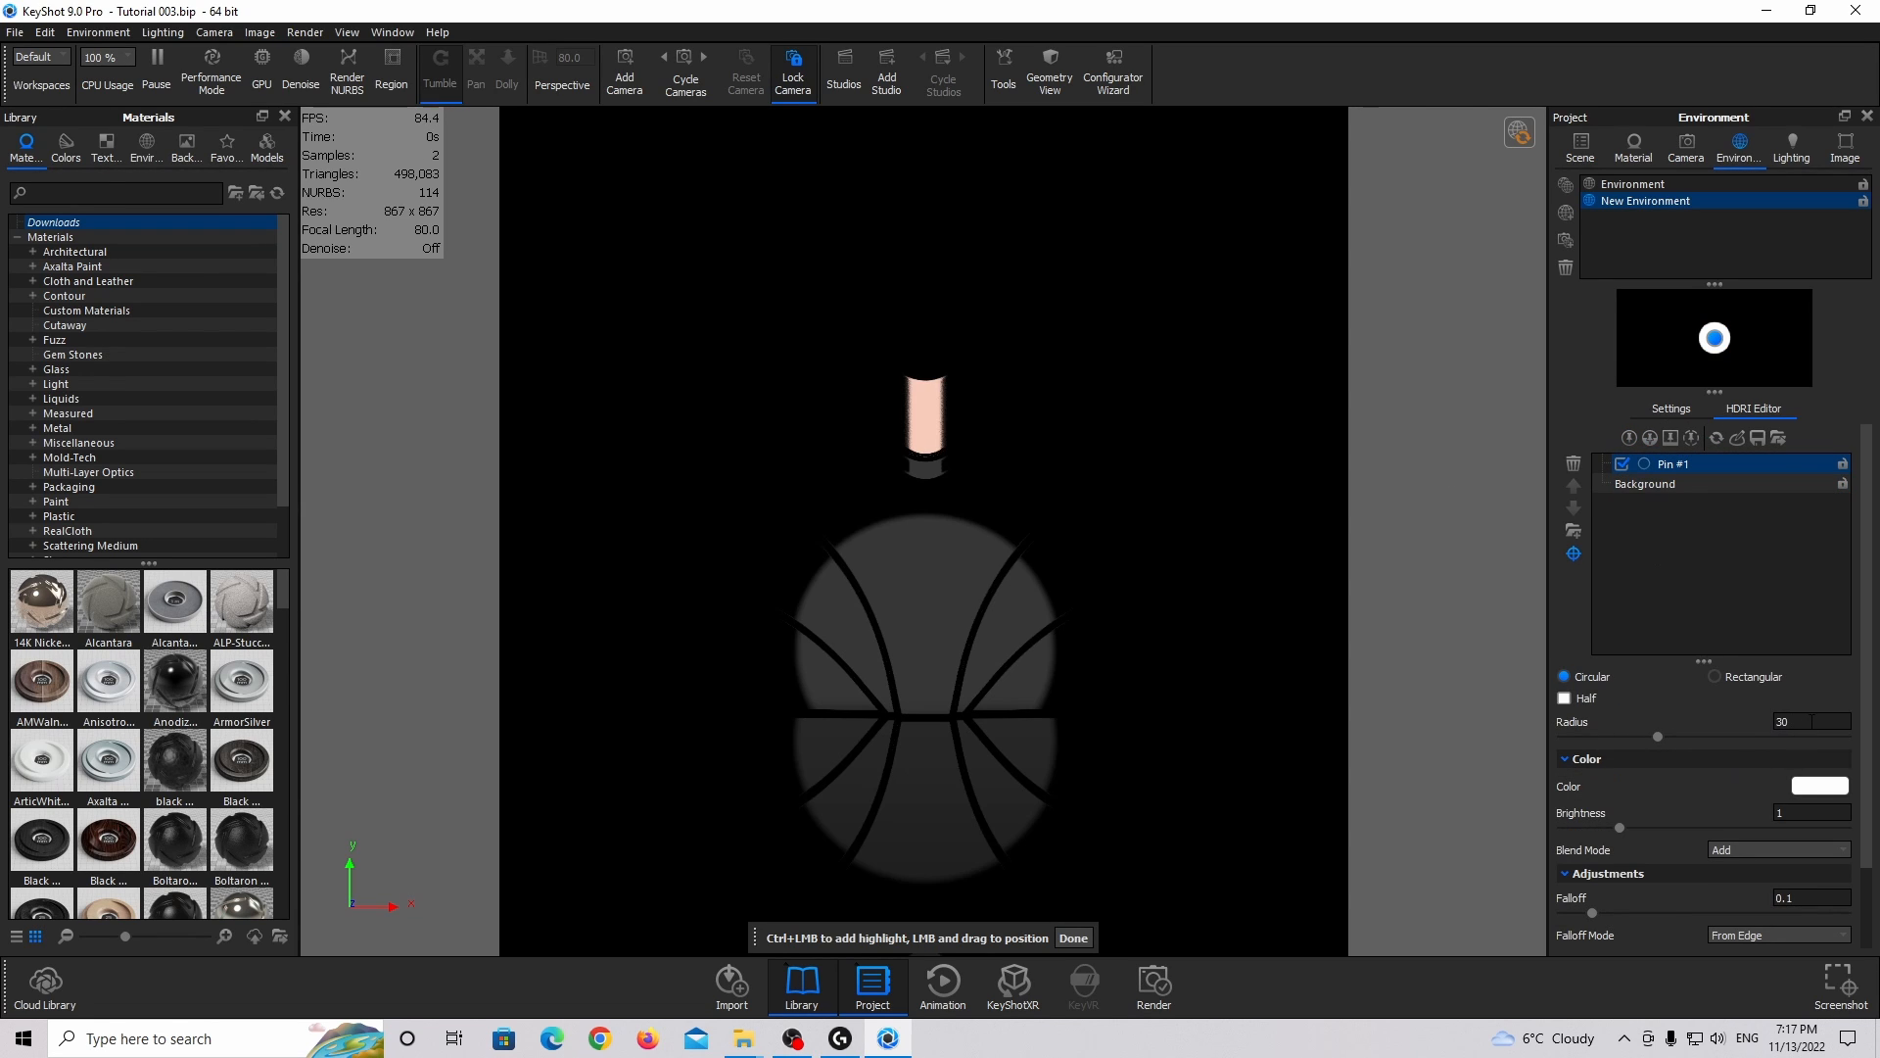
{"action": "type", "text": "15"}
{"action": "key", "text": "Return"}
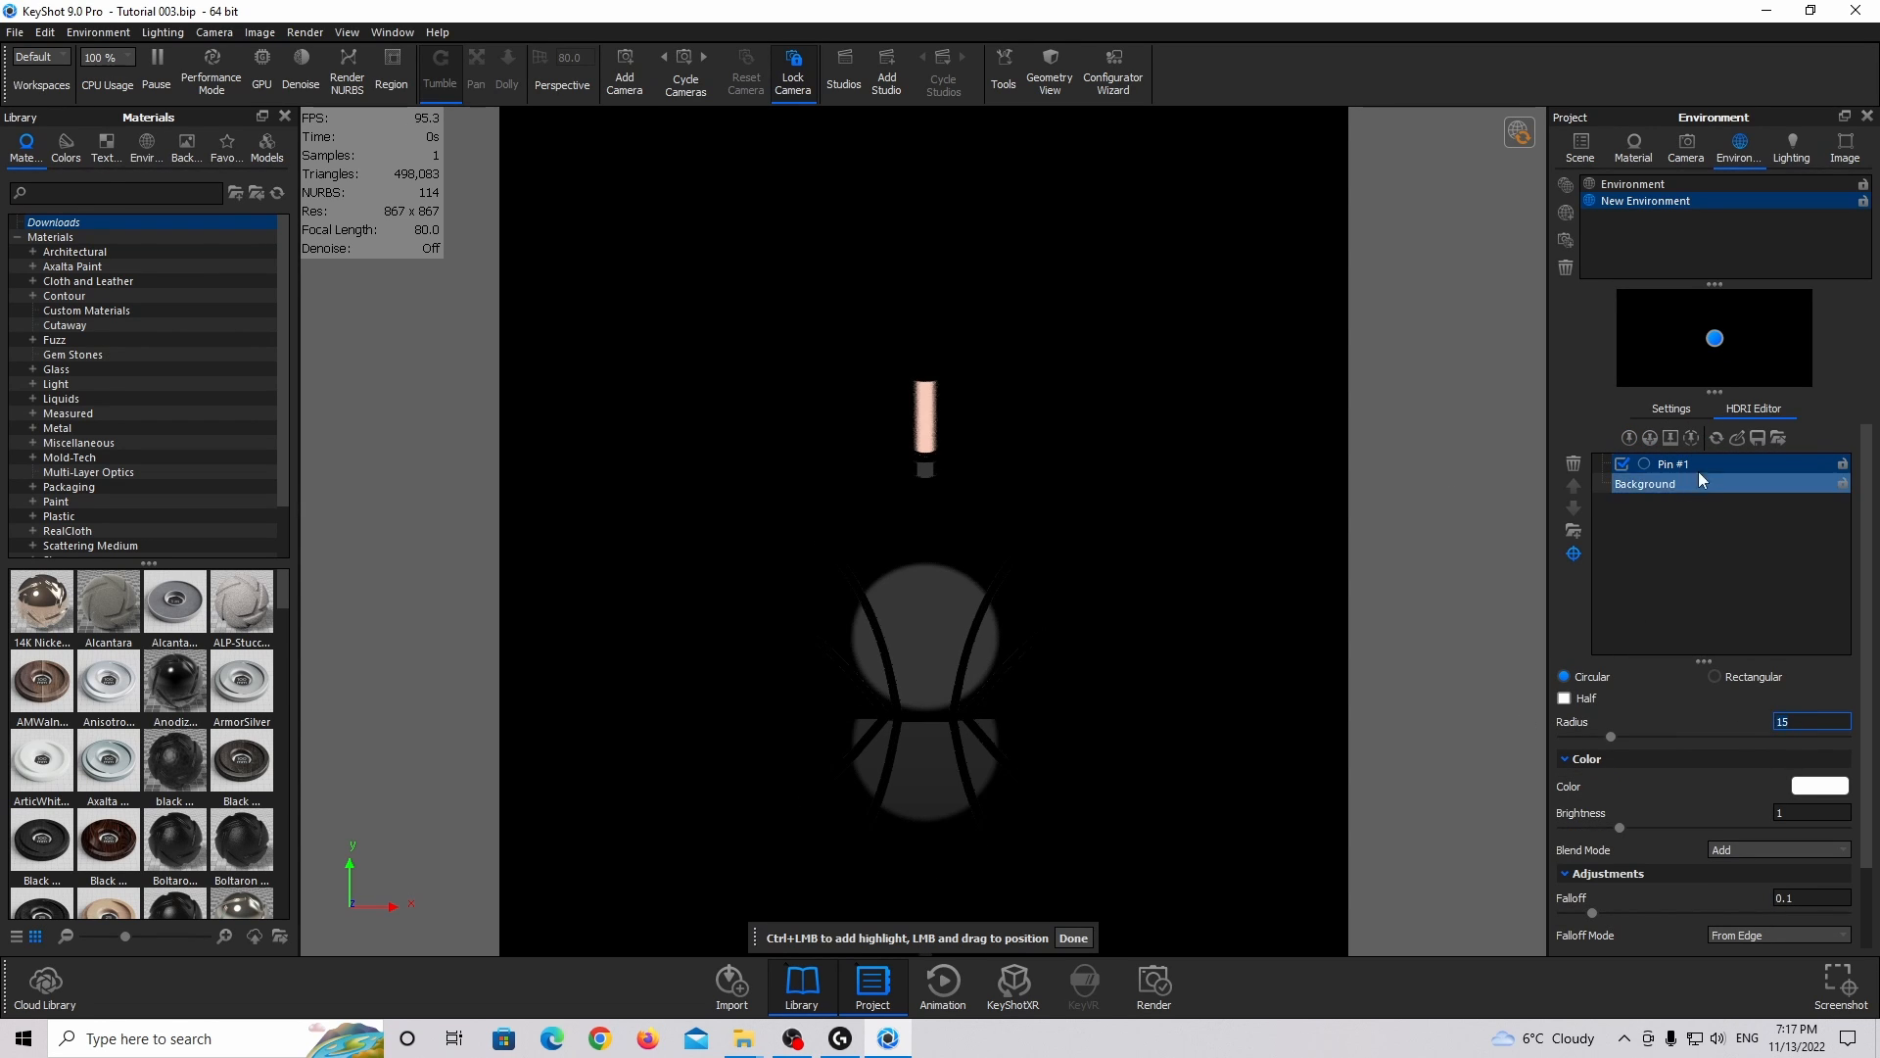
{"action": "left_click_drag", "start_coordinate": [1592, 913], "coordinate": [1819, 913]}
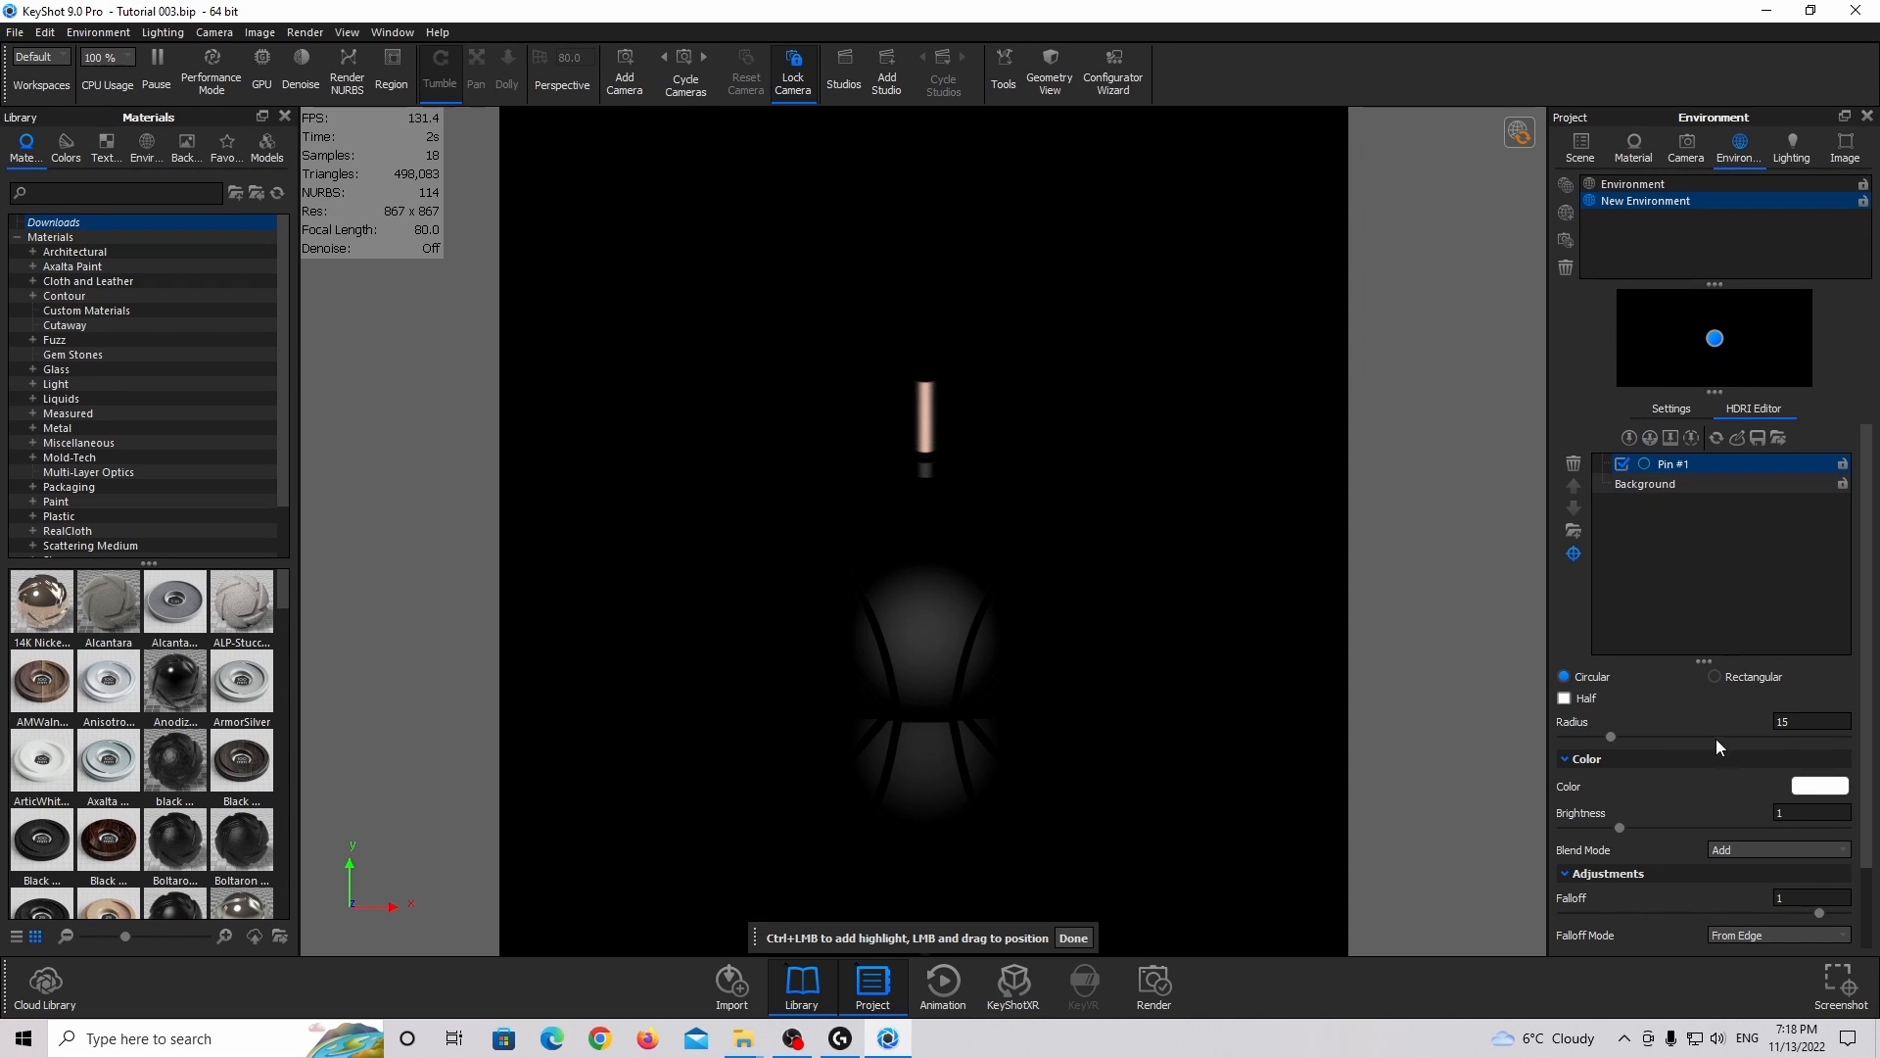
Position the circular pin behind the bottle at azimuth -180° and elevation about -4.14°.
{"action": "scroll", "coordinate": [1721, 763], "scroll_direction": "down", "scroll_amount": 2}
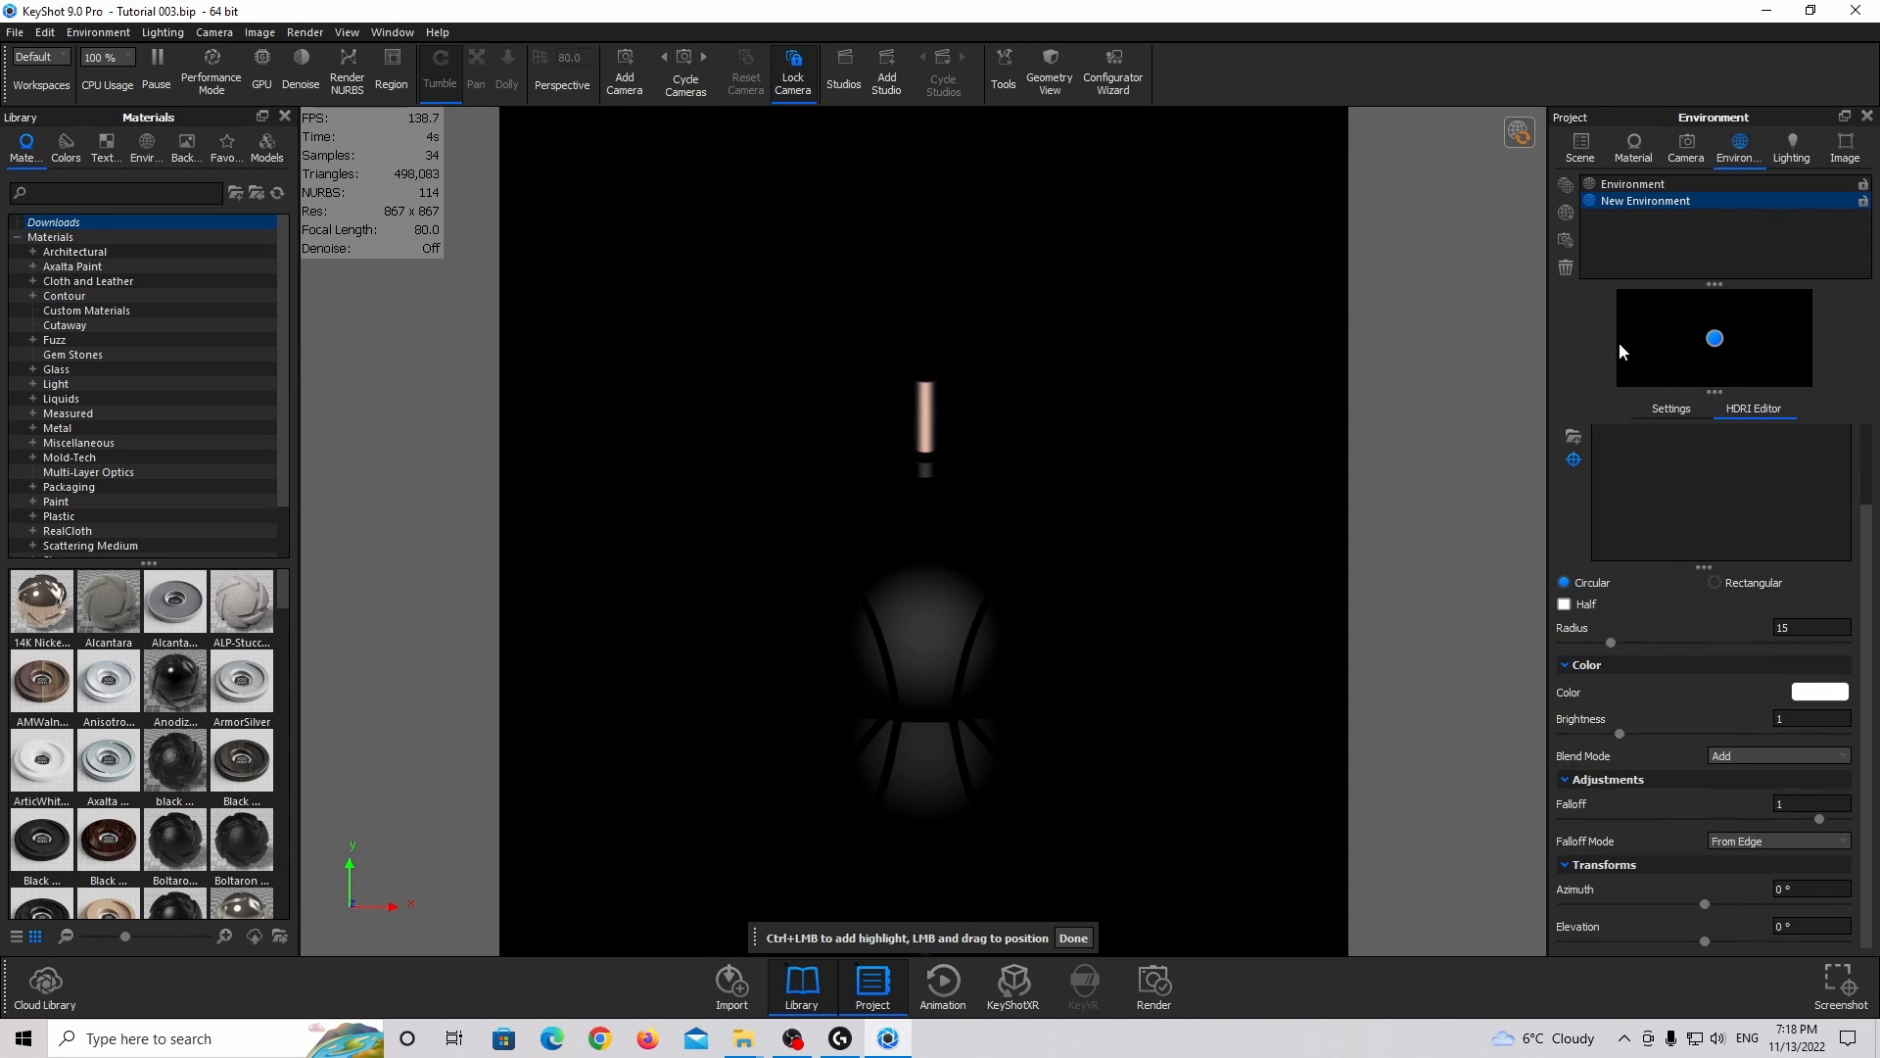
{"action": "left_click_drag", "start_coordinate": [1705, 903], "coordinate": [1394, 907]}
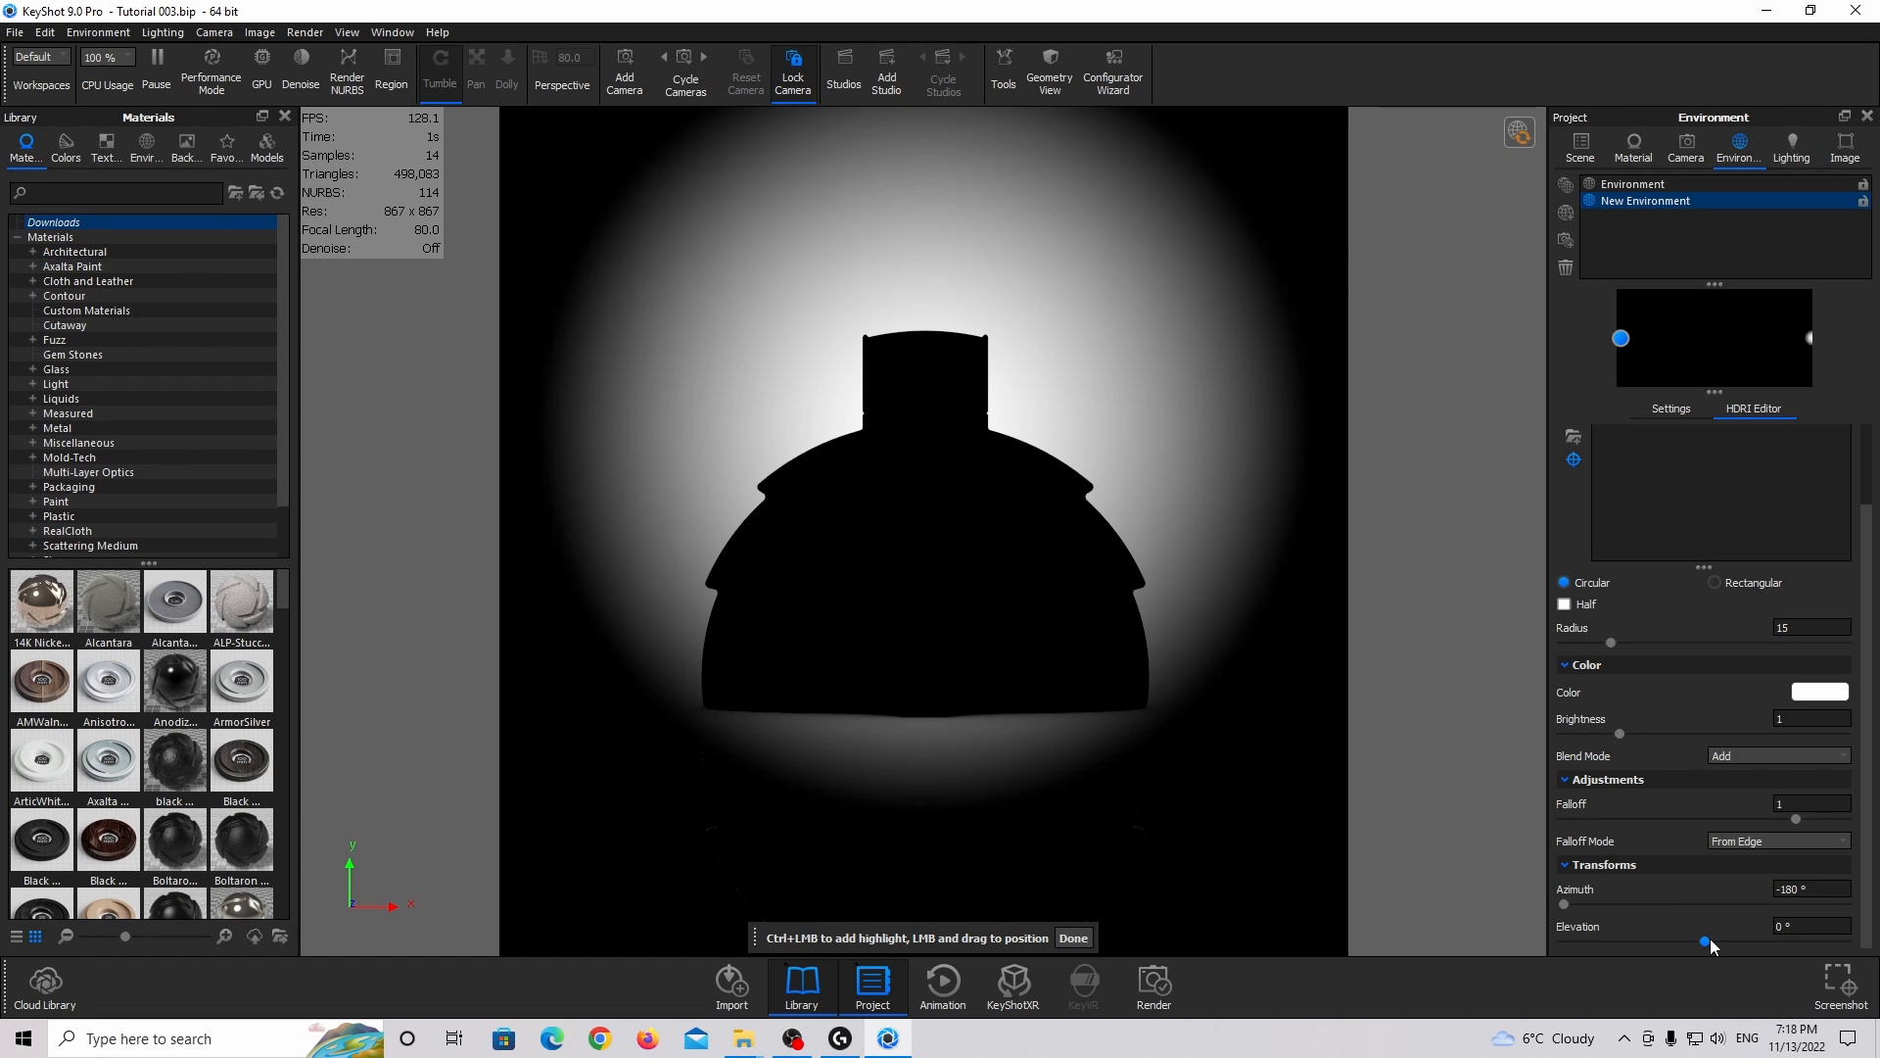
{"action": "left_click_drag", "start_coordinate": [1702, 938], "coordinate": [1697, 939]}
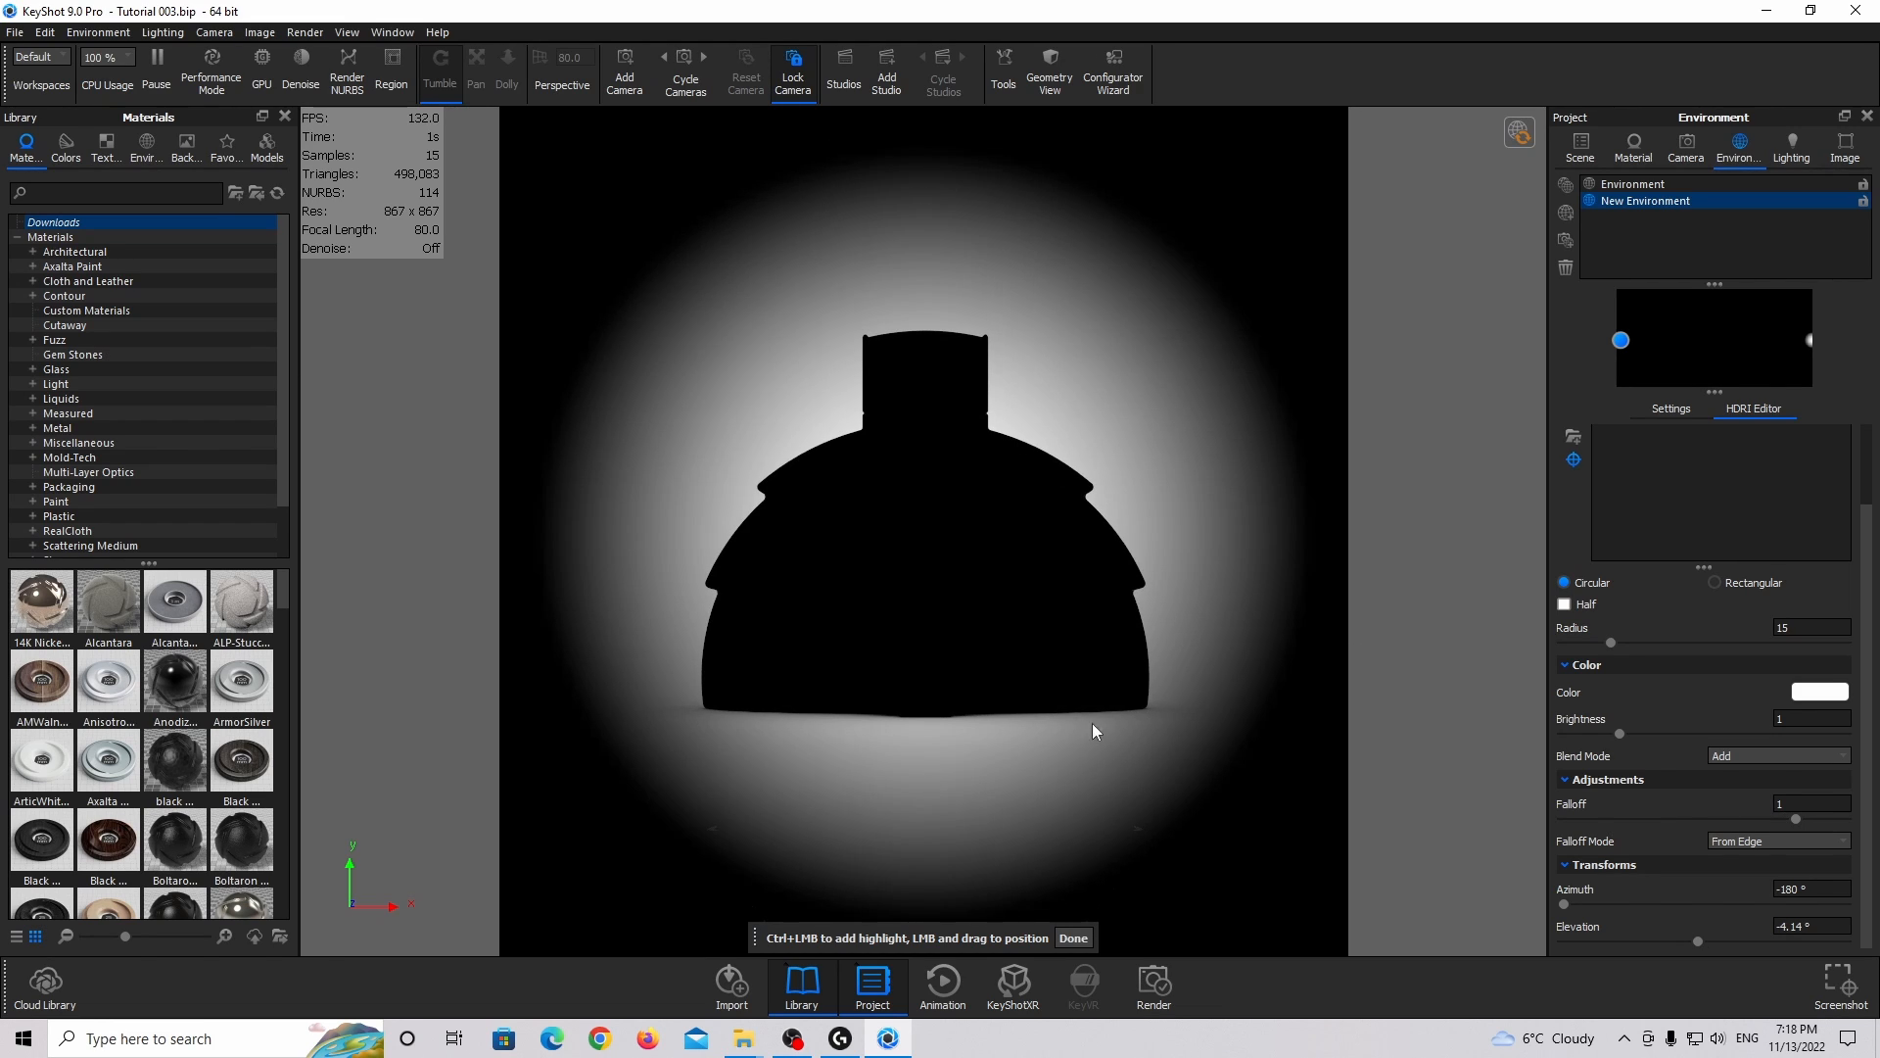
Soften and dim the circular pin behind the bottle by setting its falloff to 3 and brightness to 0.15.
{"action": "left_click", "coordinate": [1801, 803]}
{"action": "type", "text": "3"}
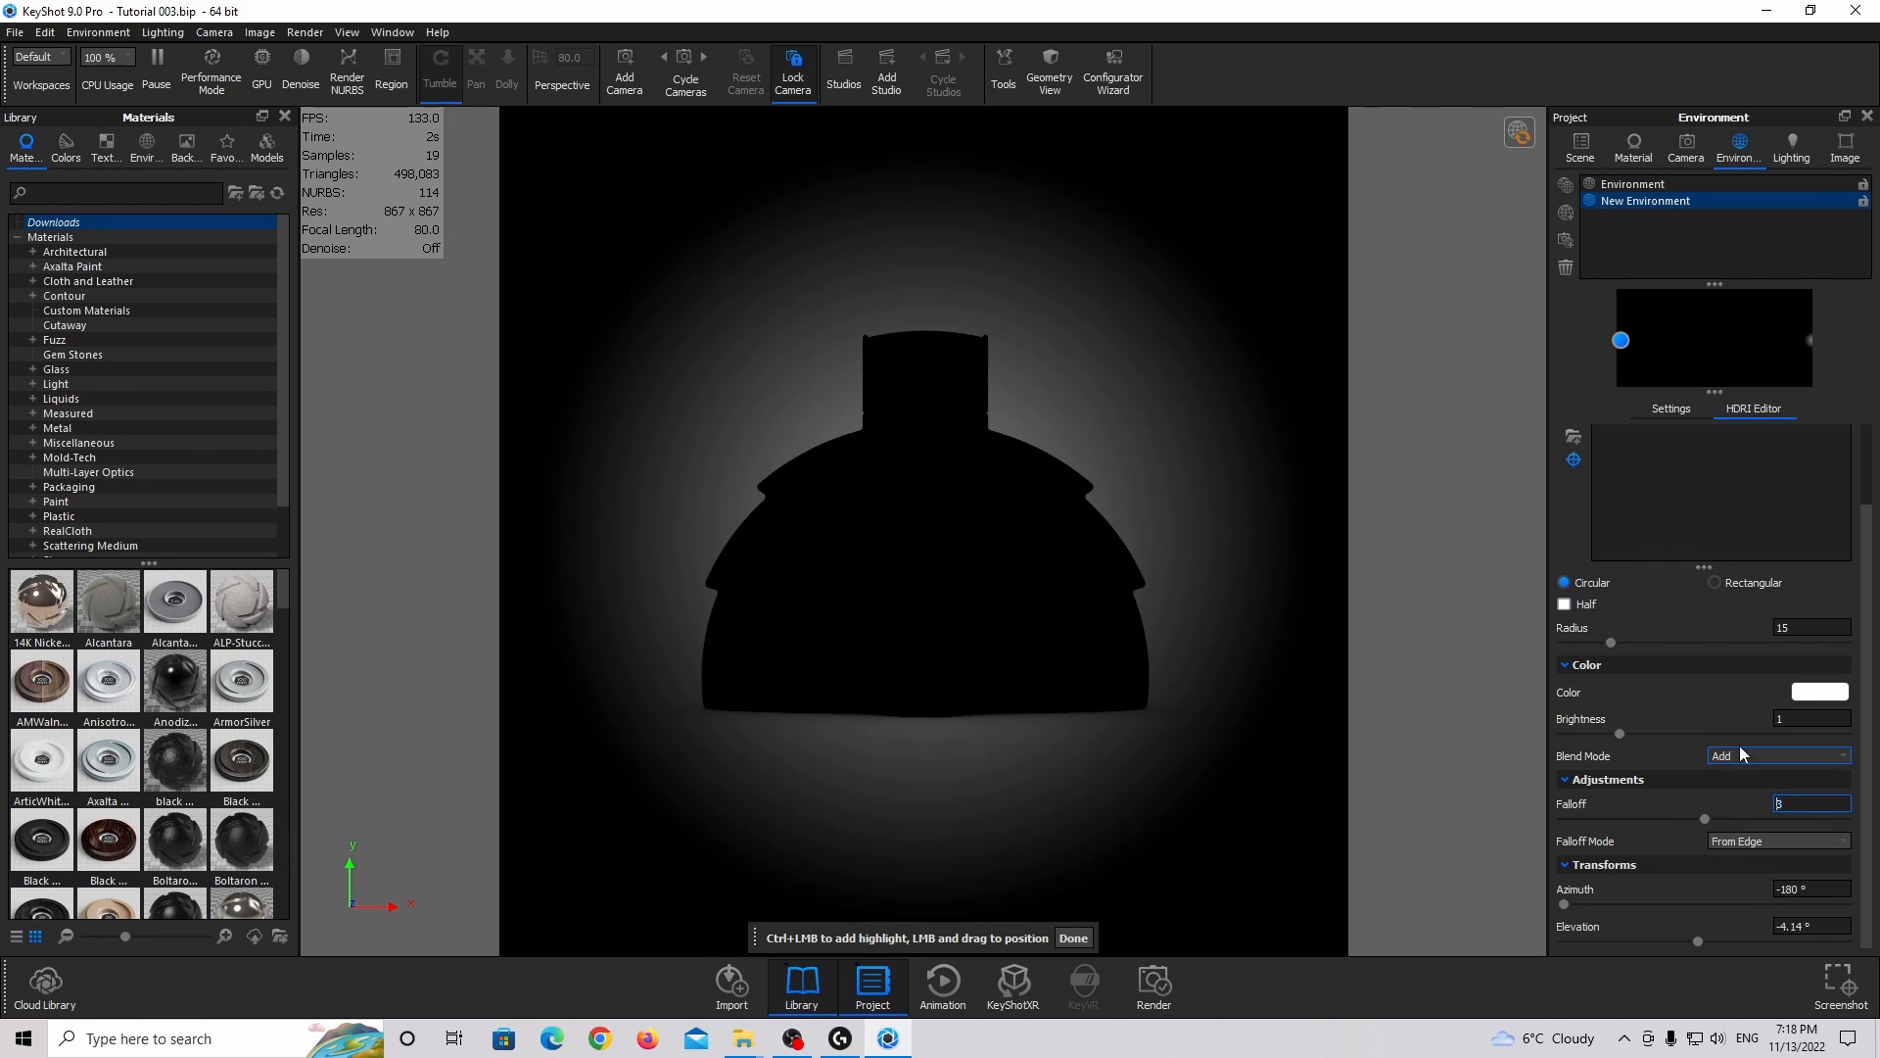
{"action": "left_click", "coordinate": [1794, 718]}
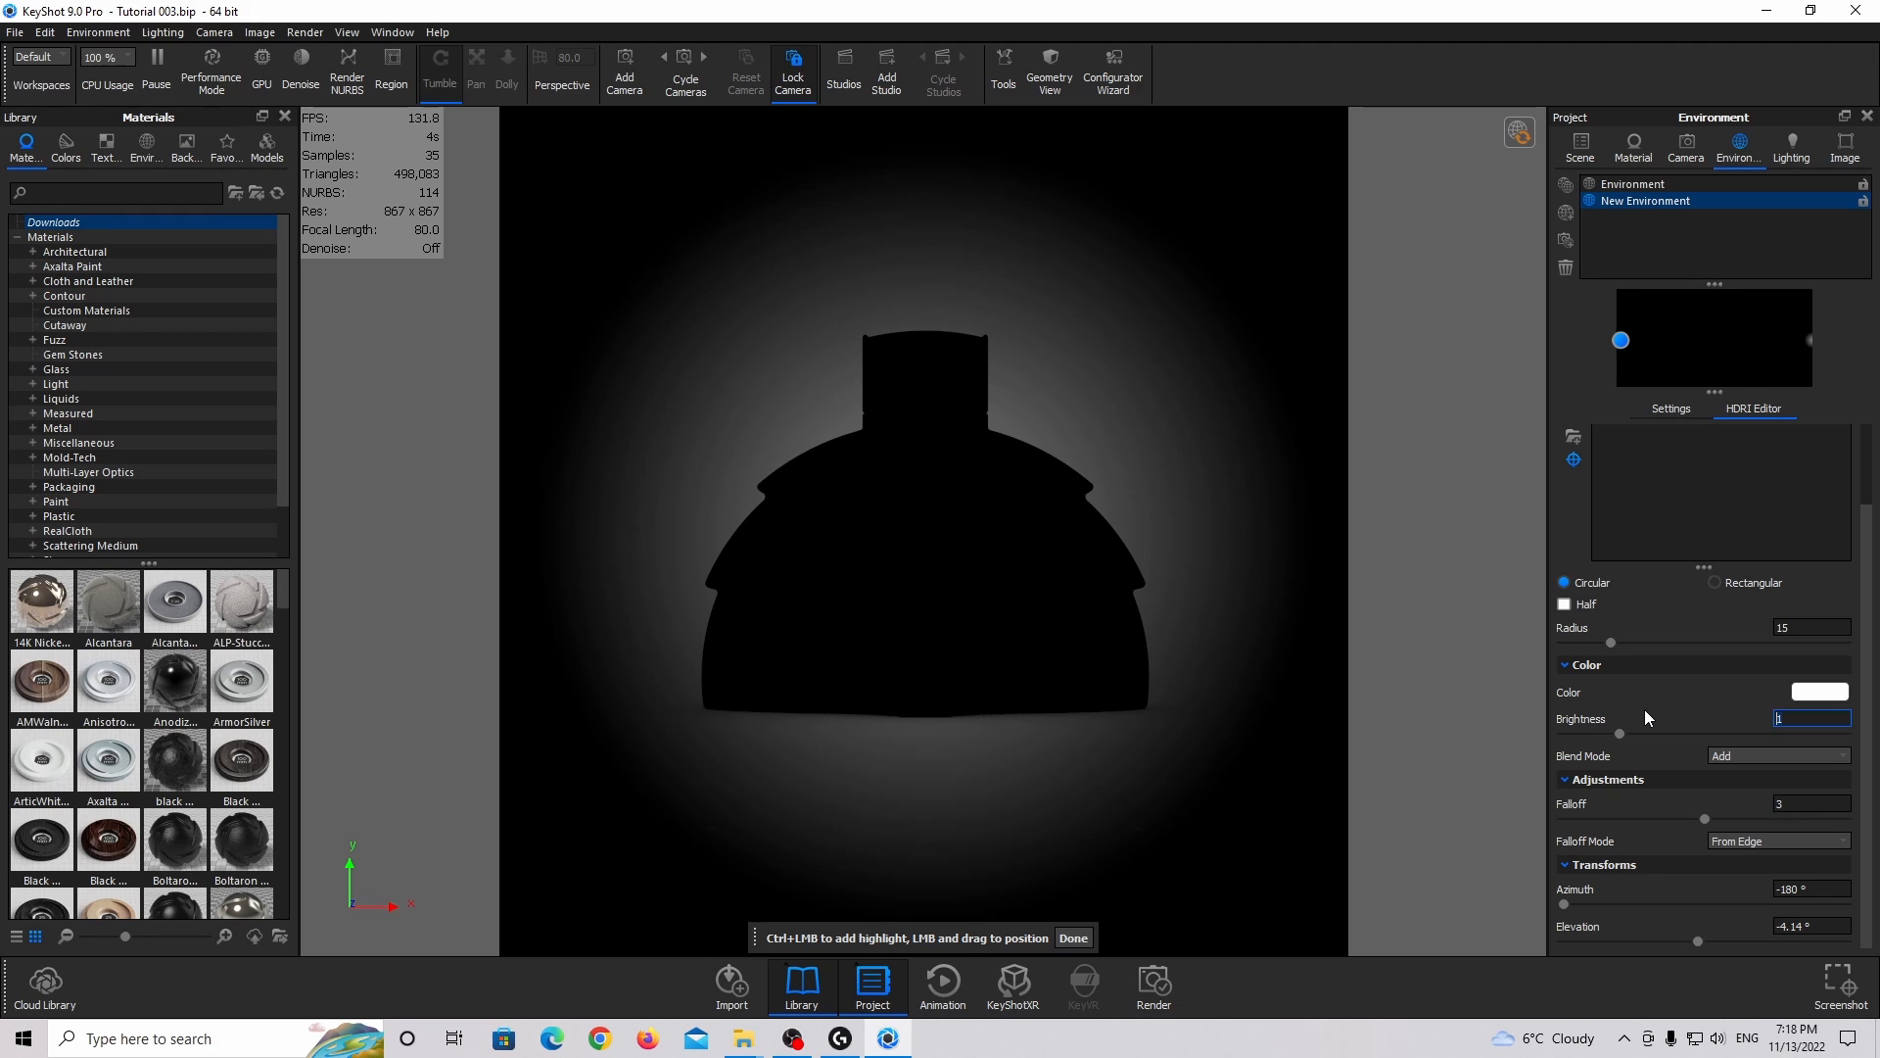
{"action": "key", "text": "BackSpace"}
{"action": "type", "text": "0.15"}
{"action": "key", "text": "Return"}
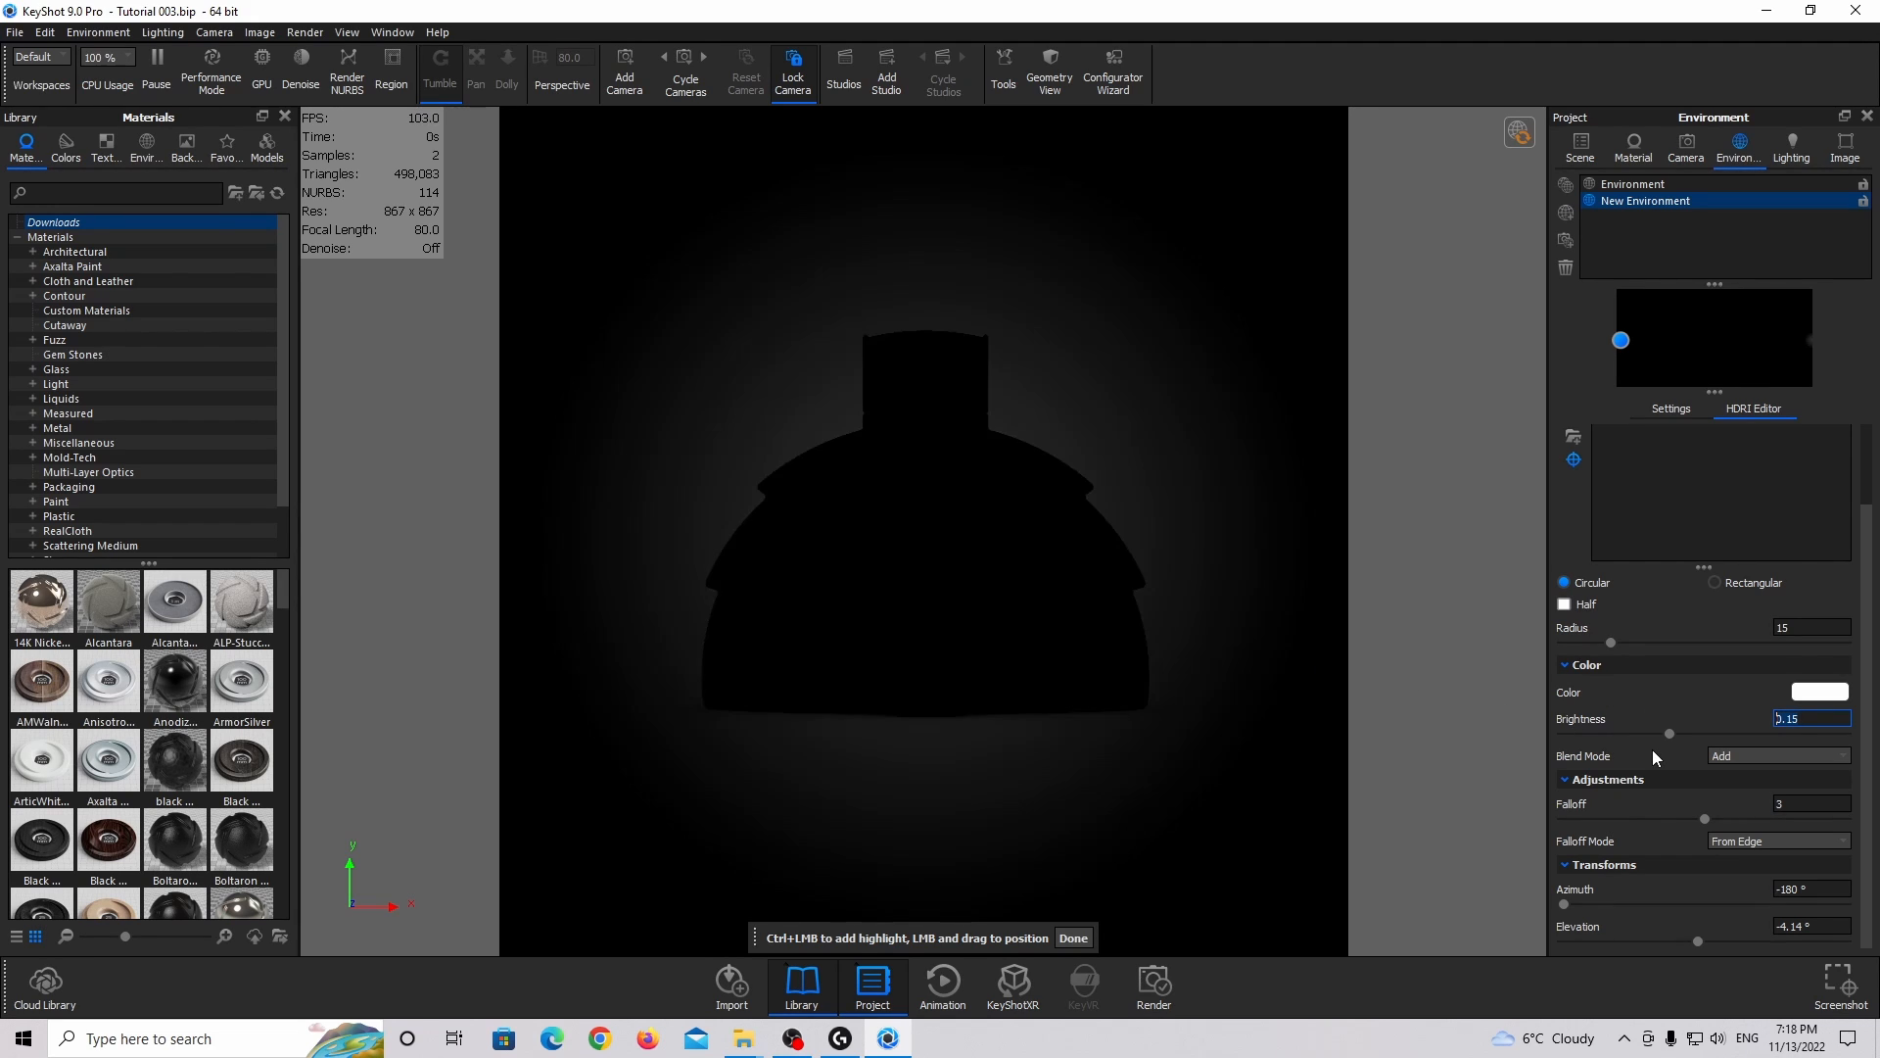
Add a second light pin to the HDRI, make it rectangular and set its X size to 60.
{"action": "left_click", "coordinate": [1802, 629]}
{"action": "key", "text": "Up"}
{"action": "left_click", "coordinate": [1630, 438]}
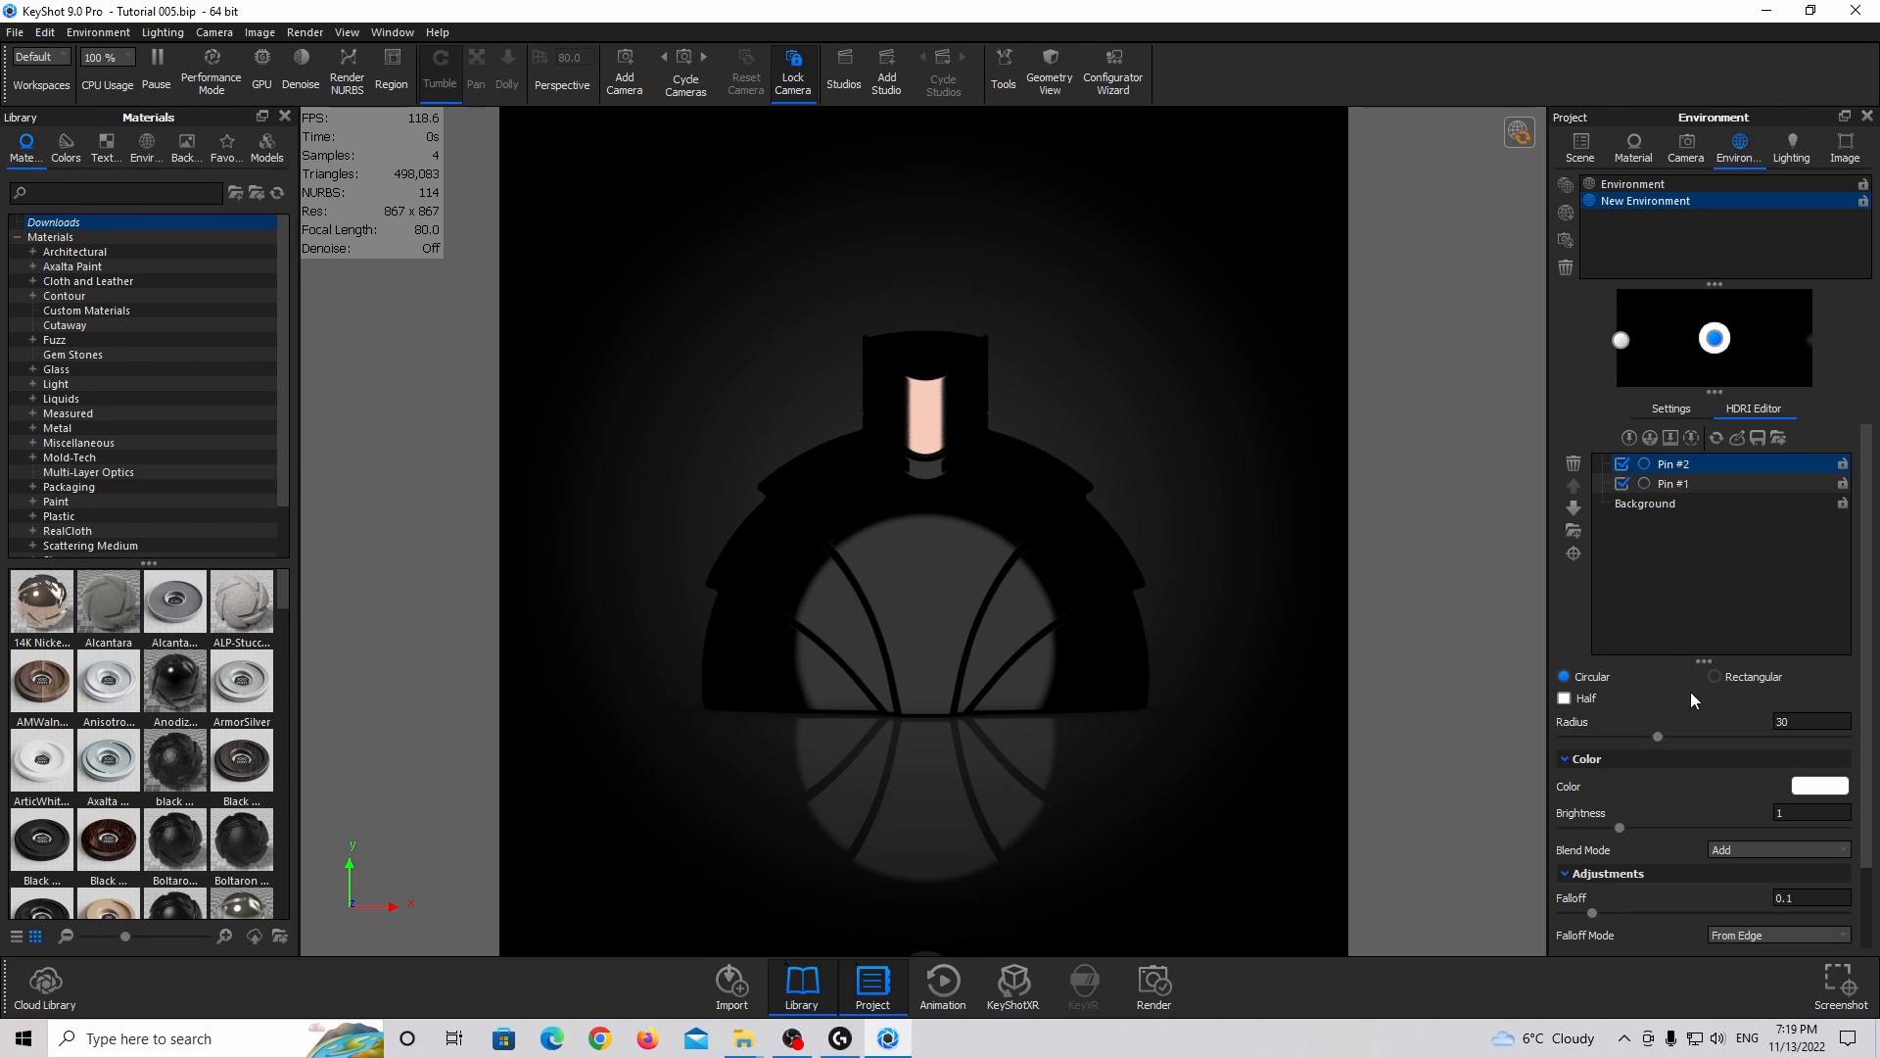
{"action": "left_click", "coordinate": [1745, 676]}
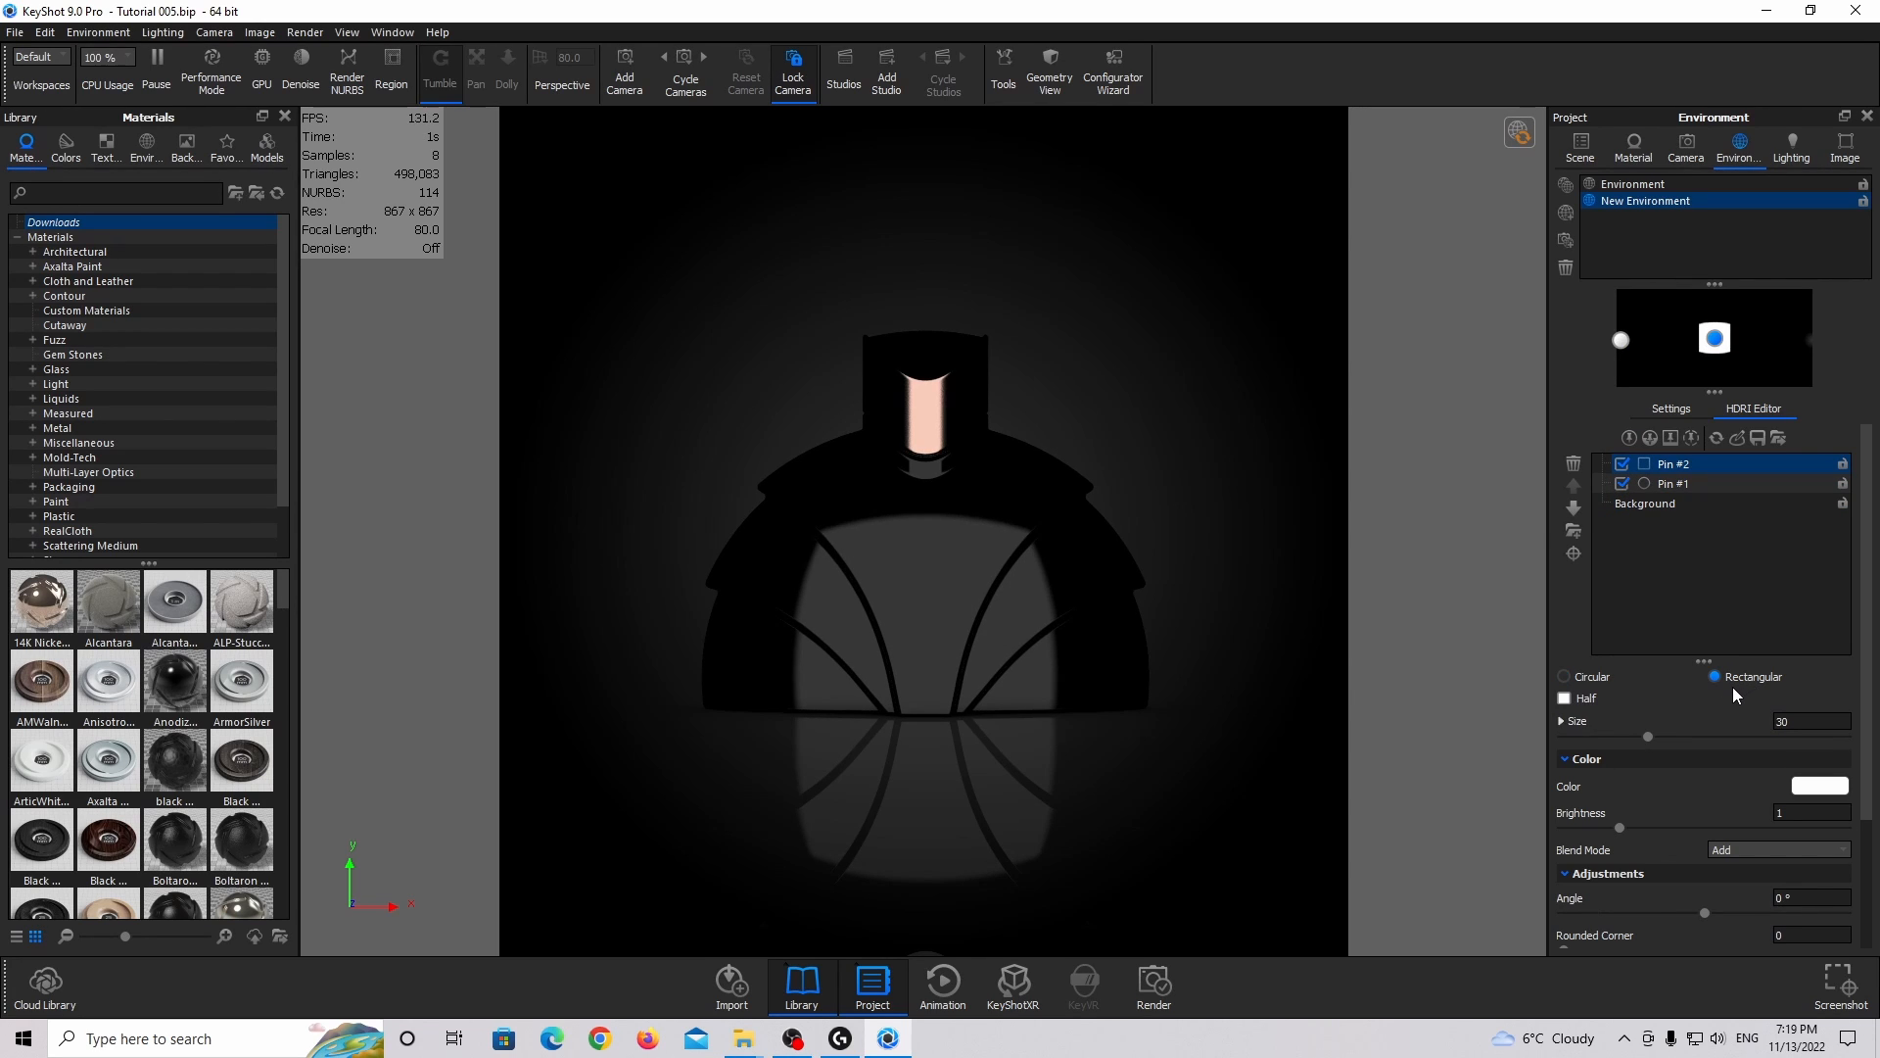
{"action": "left_click", "coordinate": [1577, 722]}
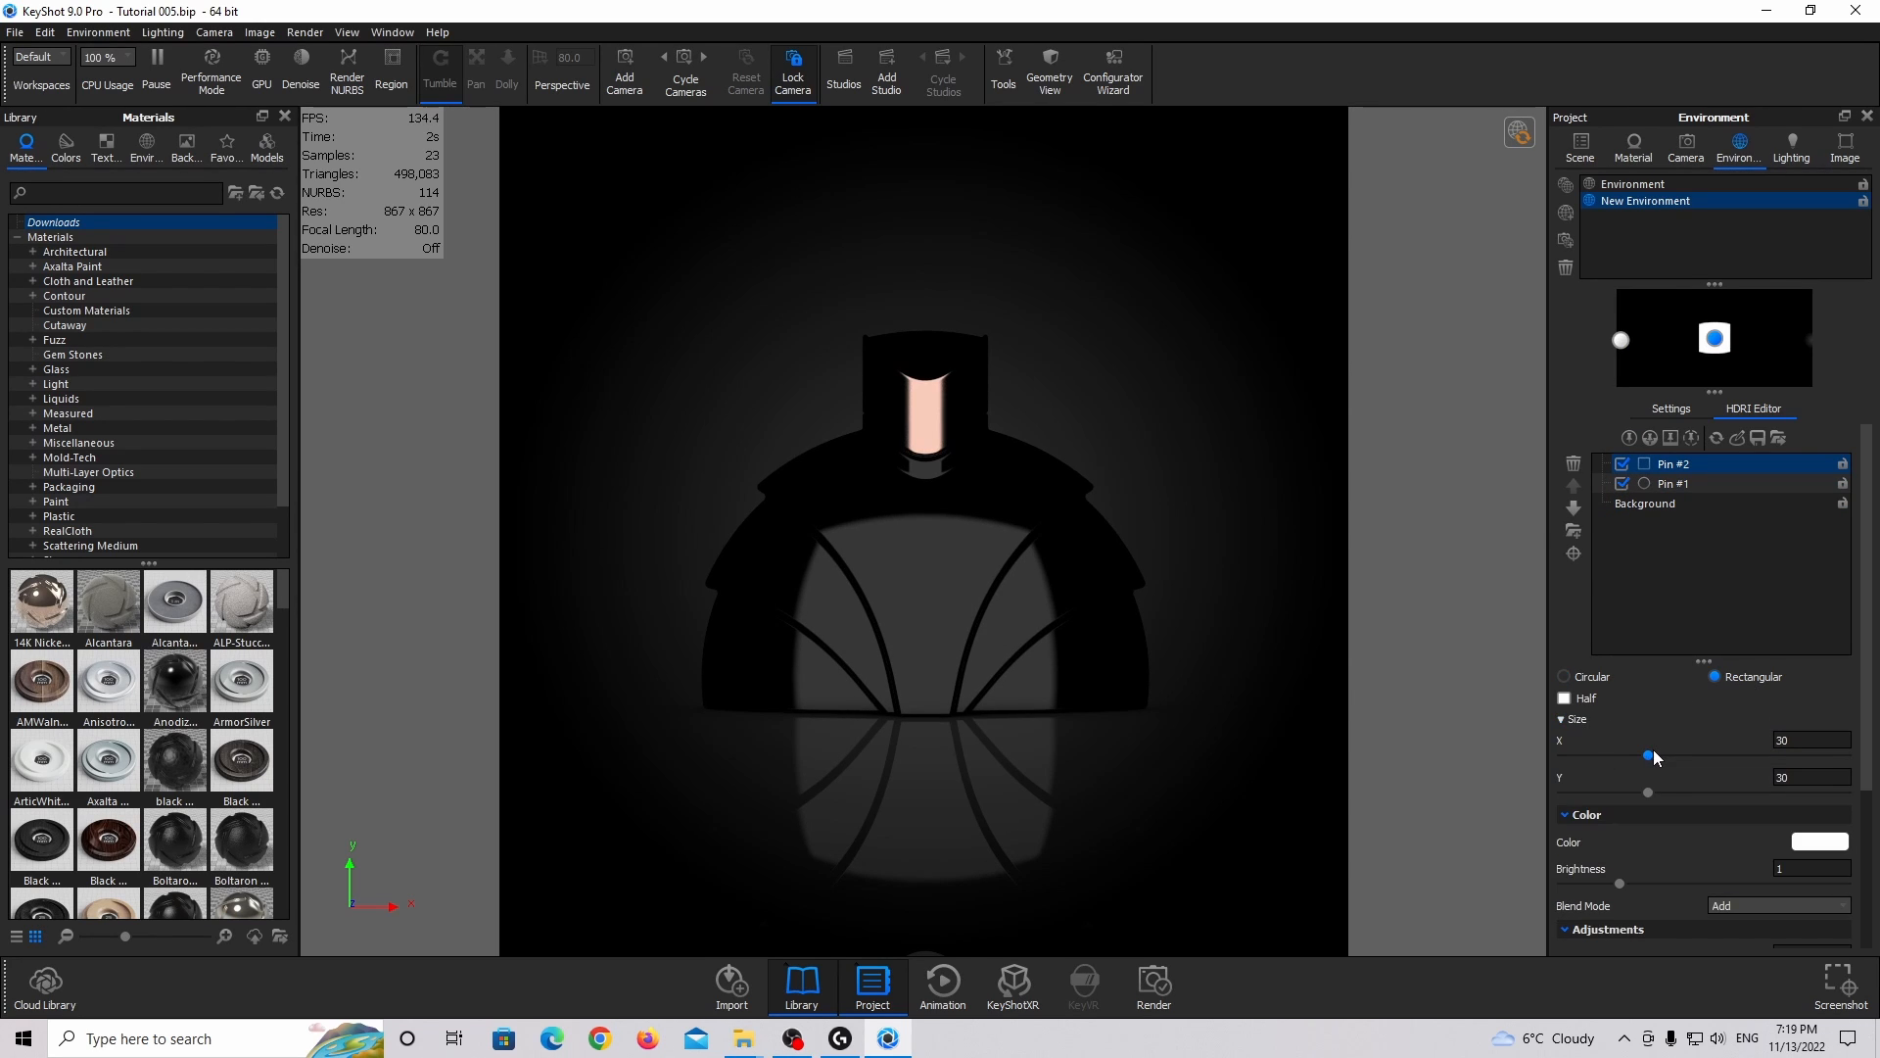
{"action": "left_click_drag", "start_coordinate": [1653, 756], "coordinate": [1499, 732]}
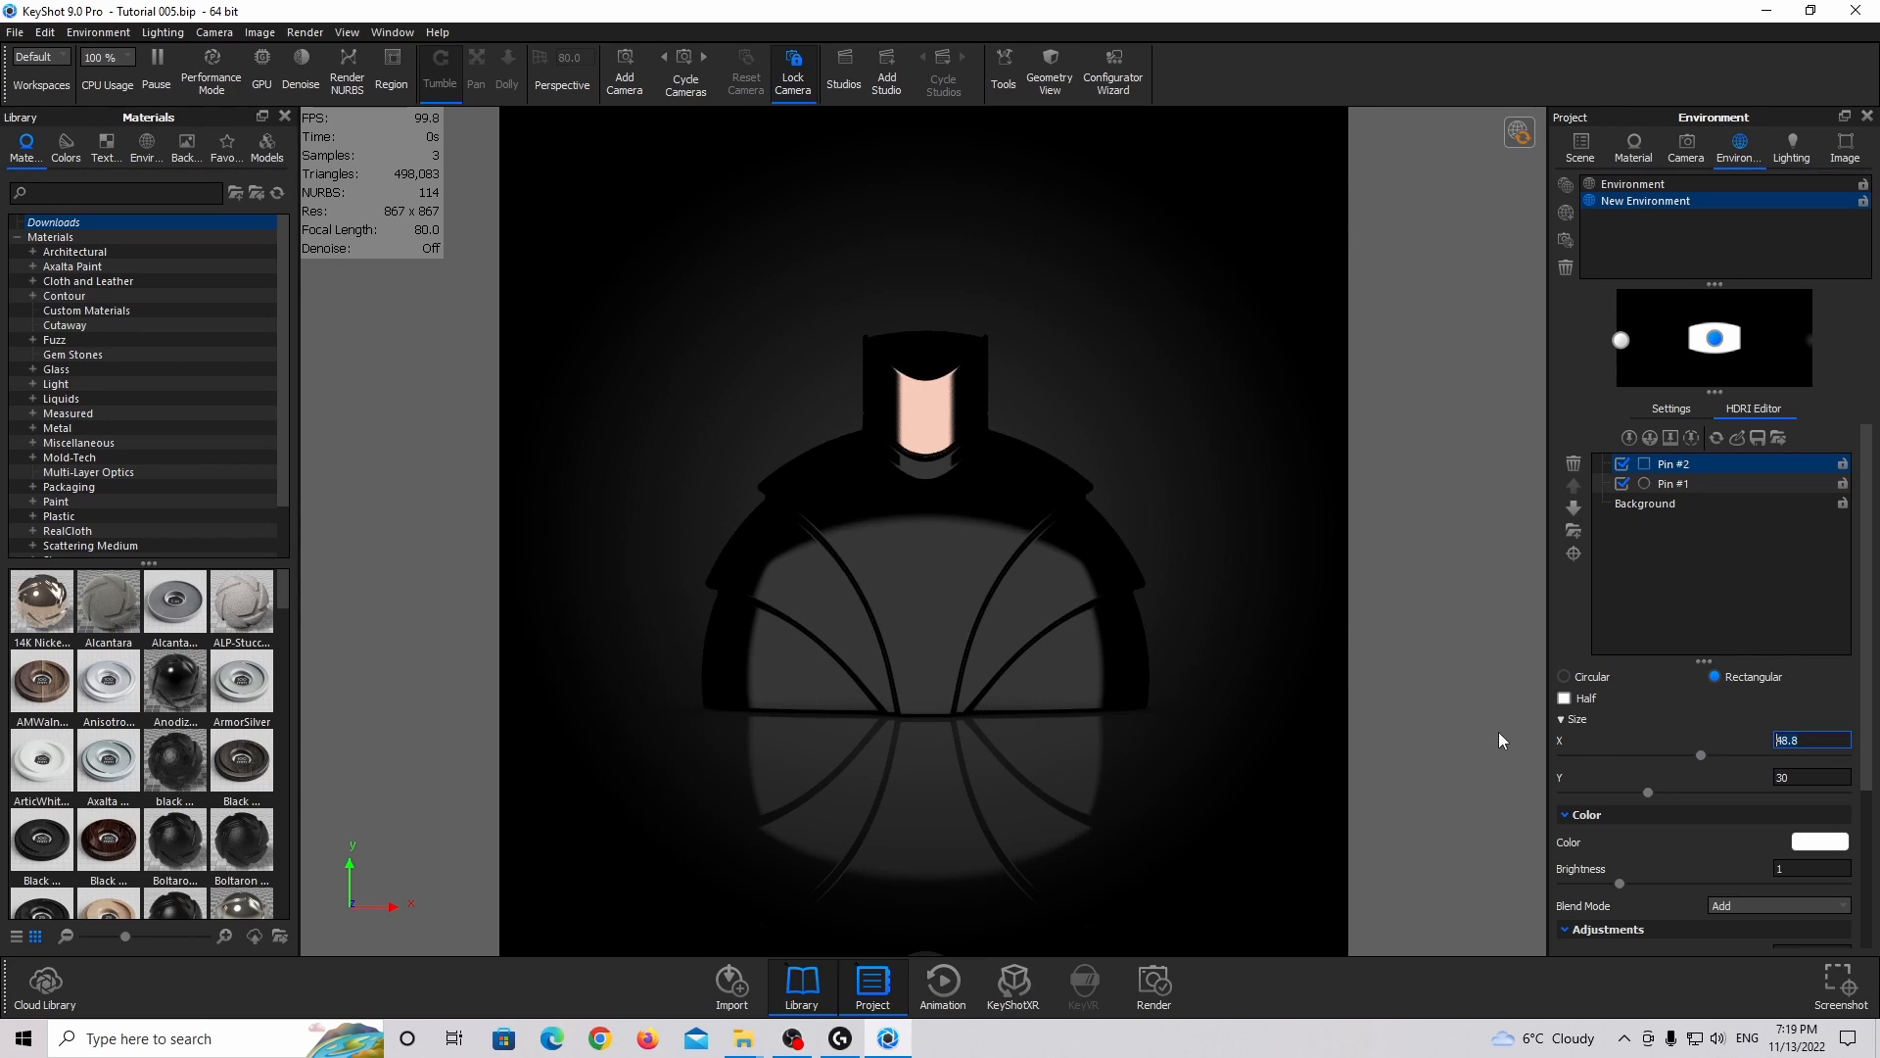
{"action": "type", "text": "60"}
{"action": "key", "text": "Return"}
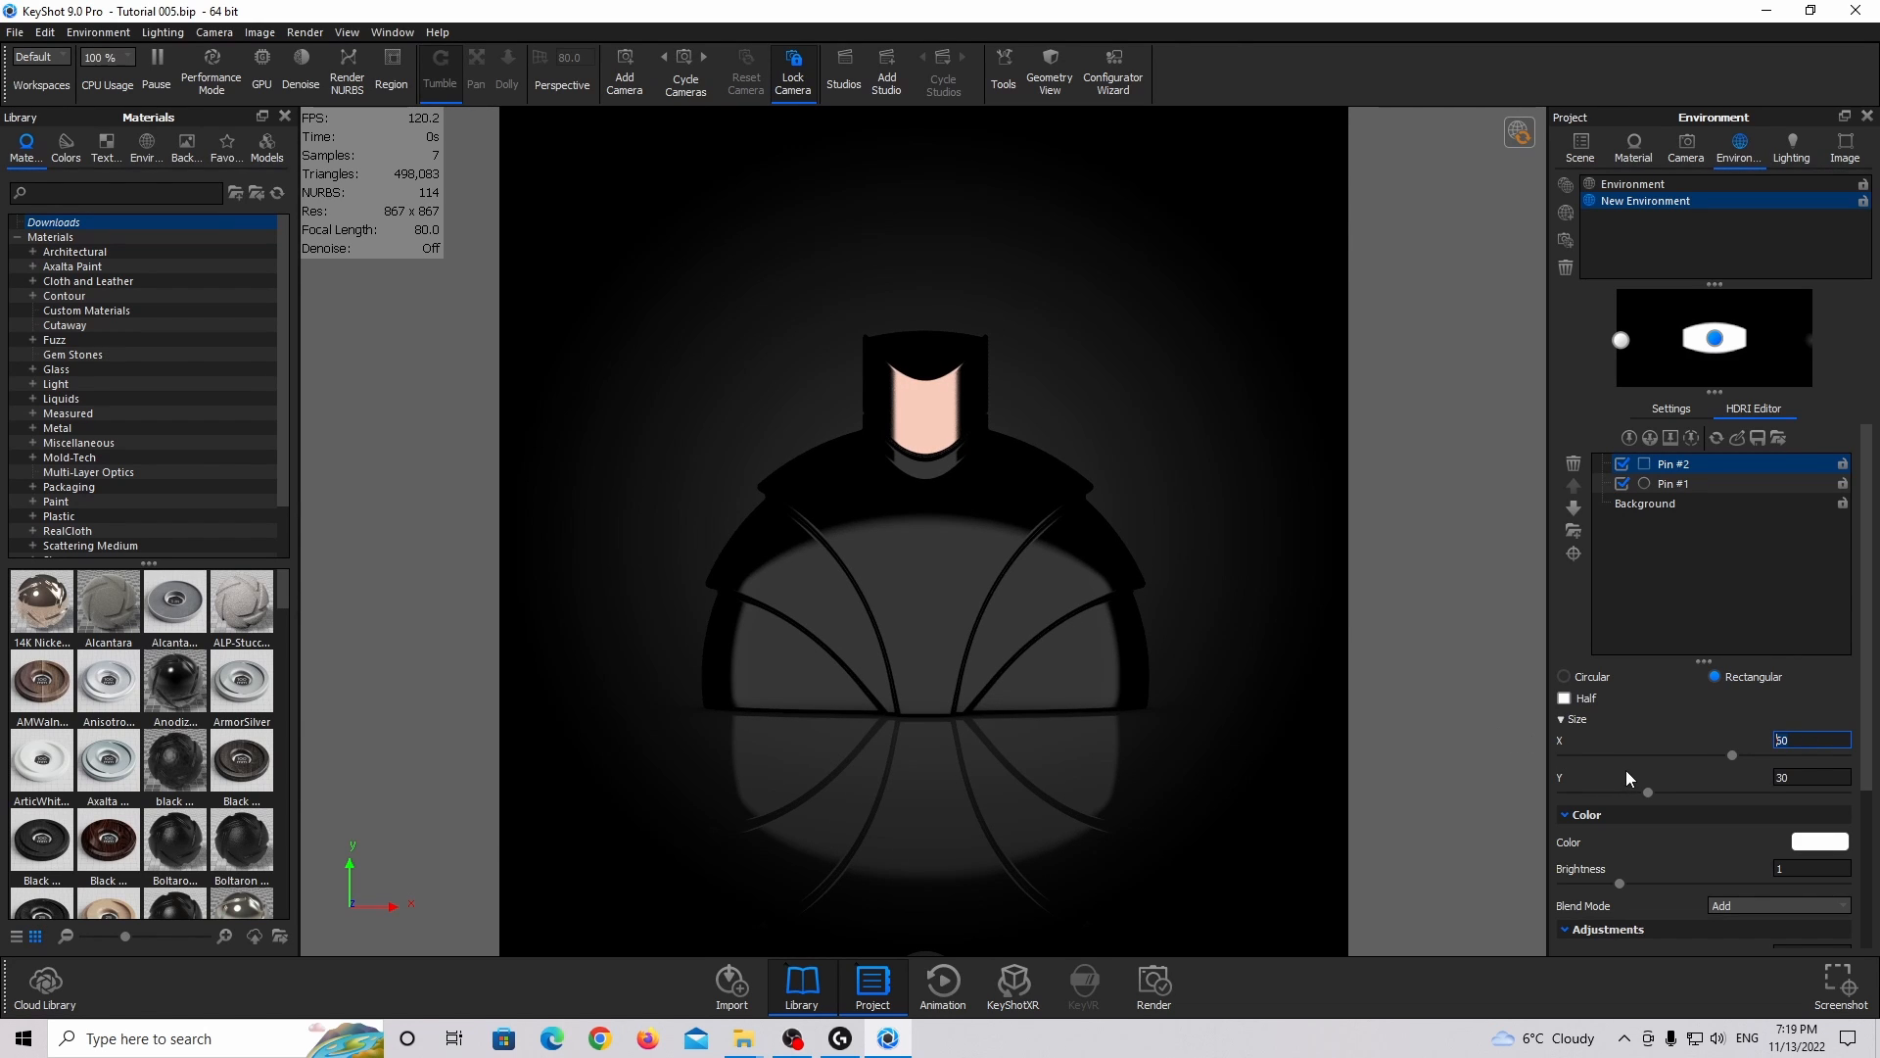
Turn the rectangular pin into a half pin with falloff 1 and an angle of 90°.
{"action": "left_click", "coordinate": [1565, 698]}
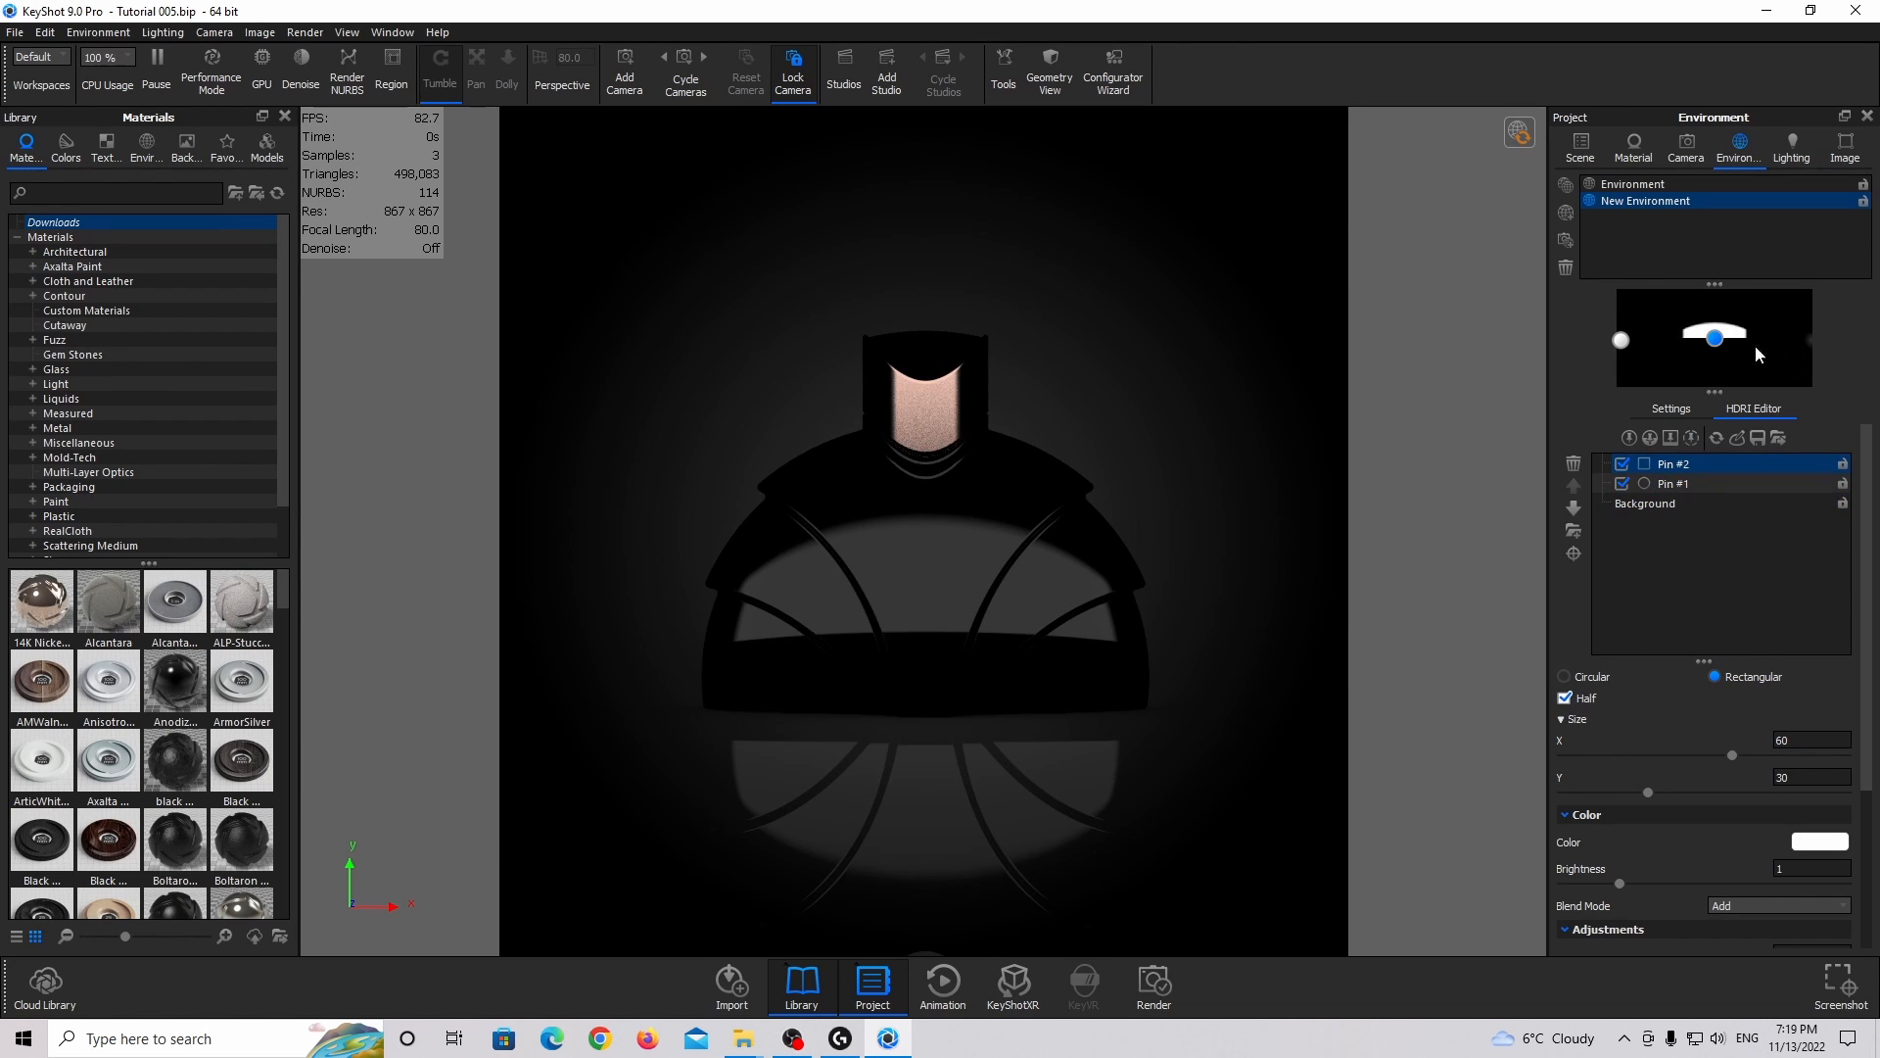
{"action": "scroll", "coordinate": [1697, 801], "scroll_direction": "down", "scroll_amount": 3}
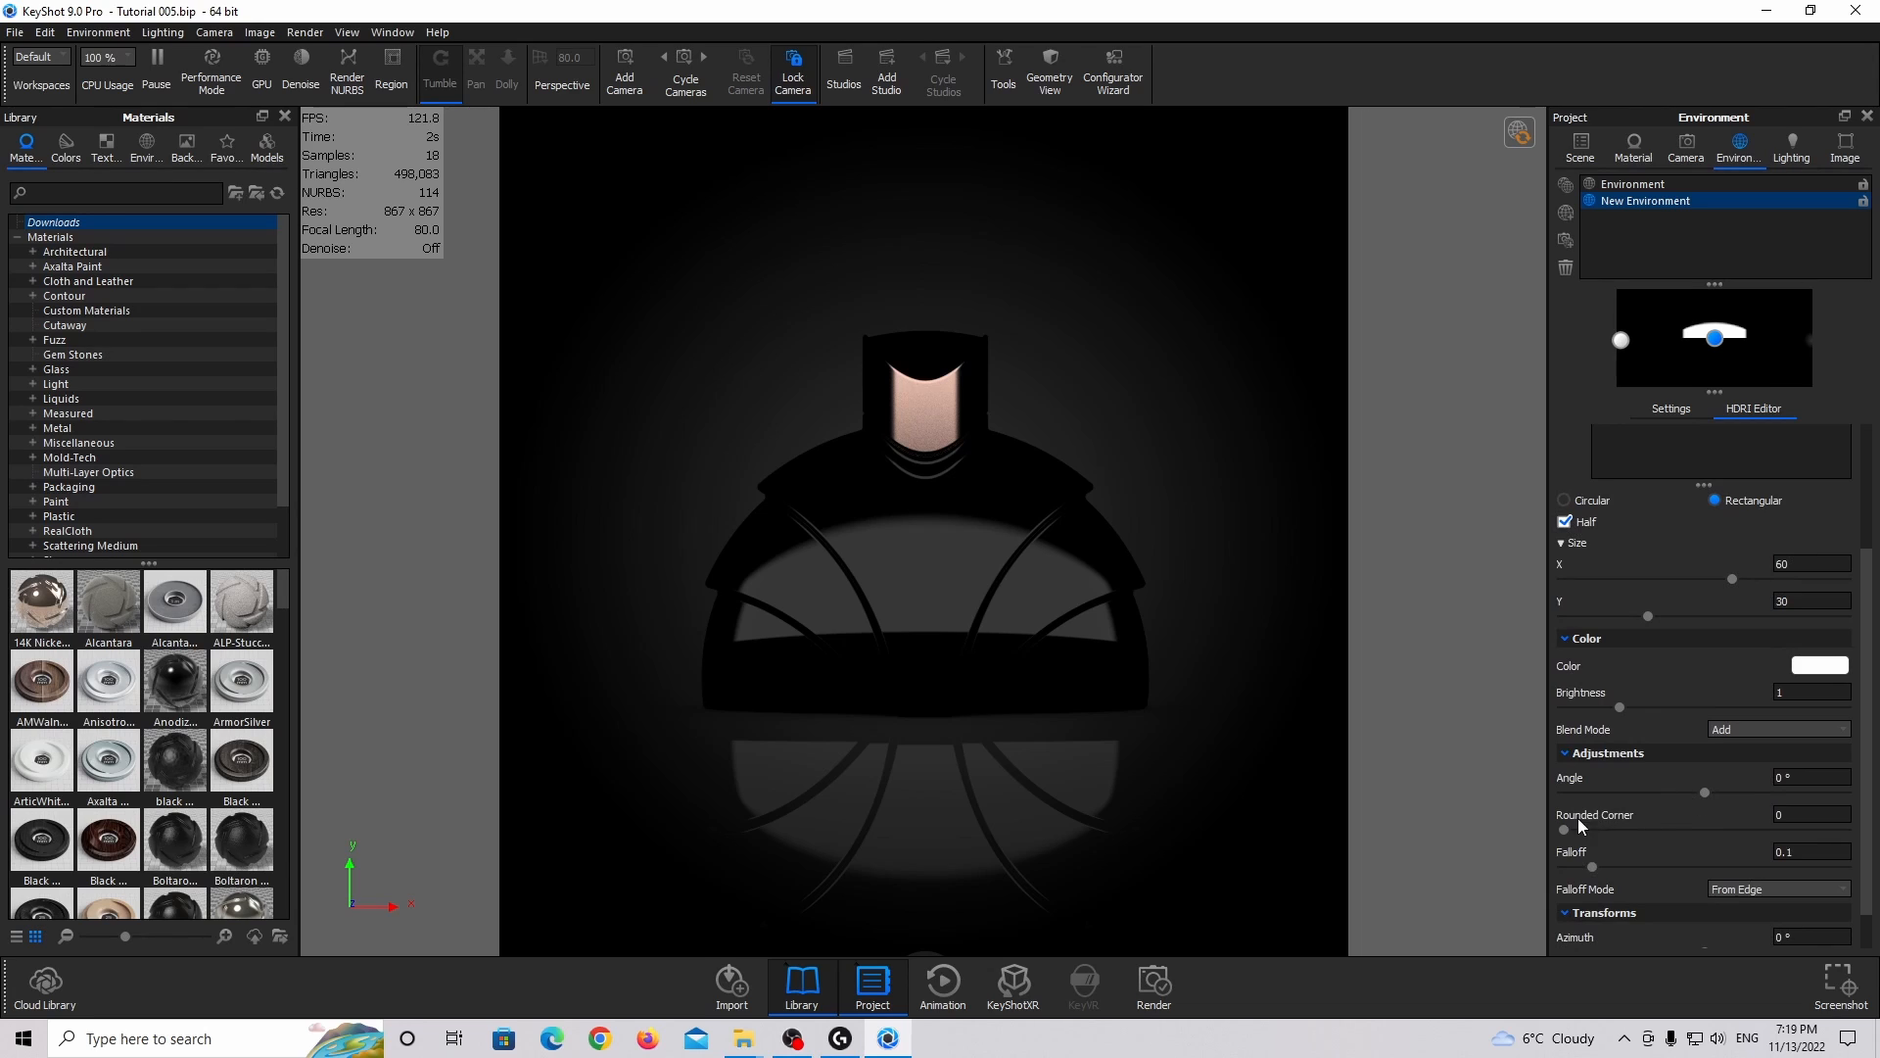
{"action": "left_click_drag", "start_coordinate": [1596, 866], "coordinate": [1819, 867]}
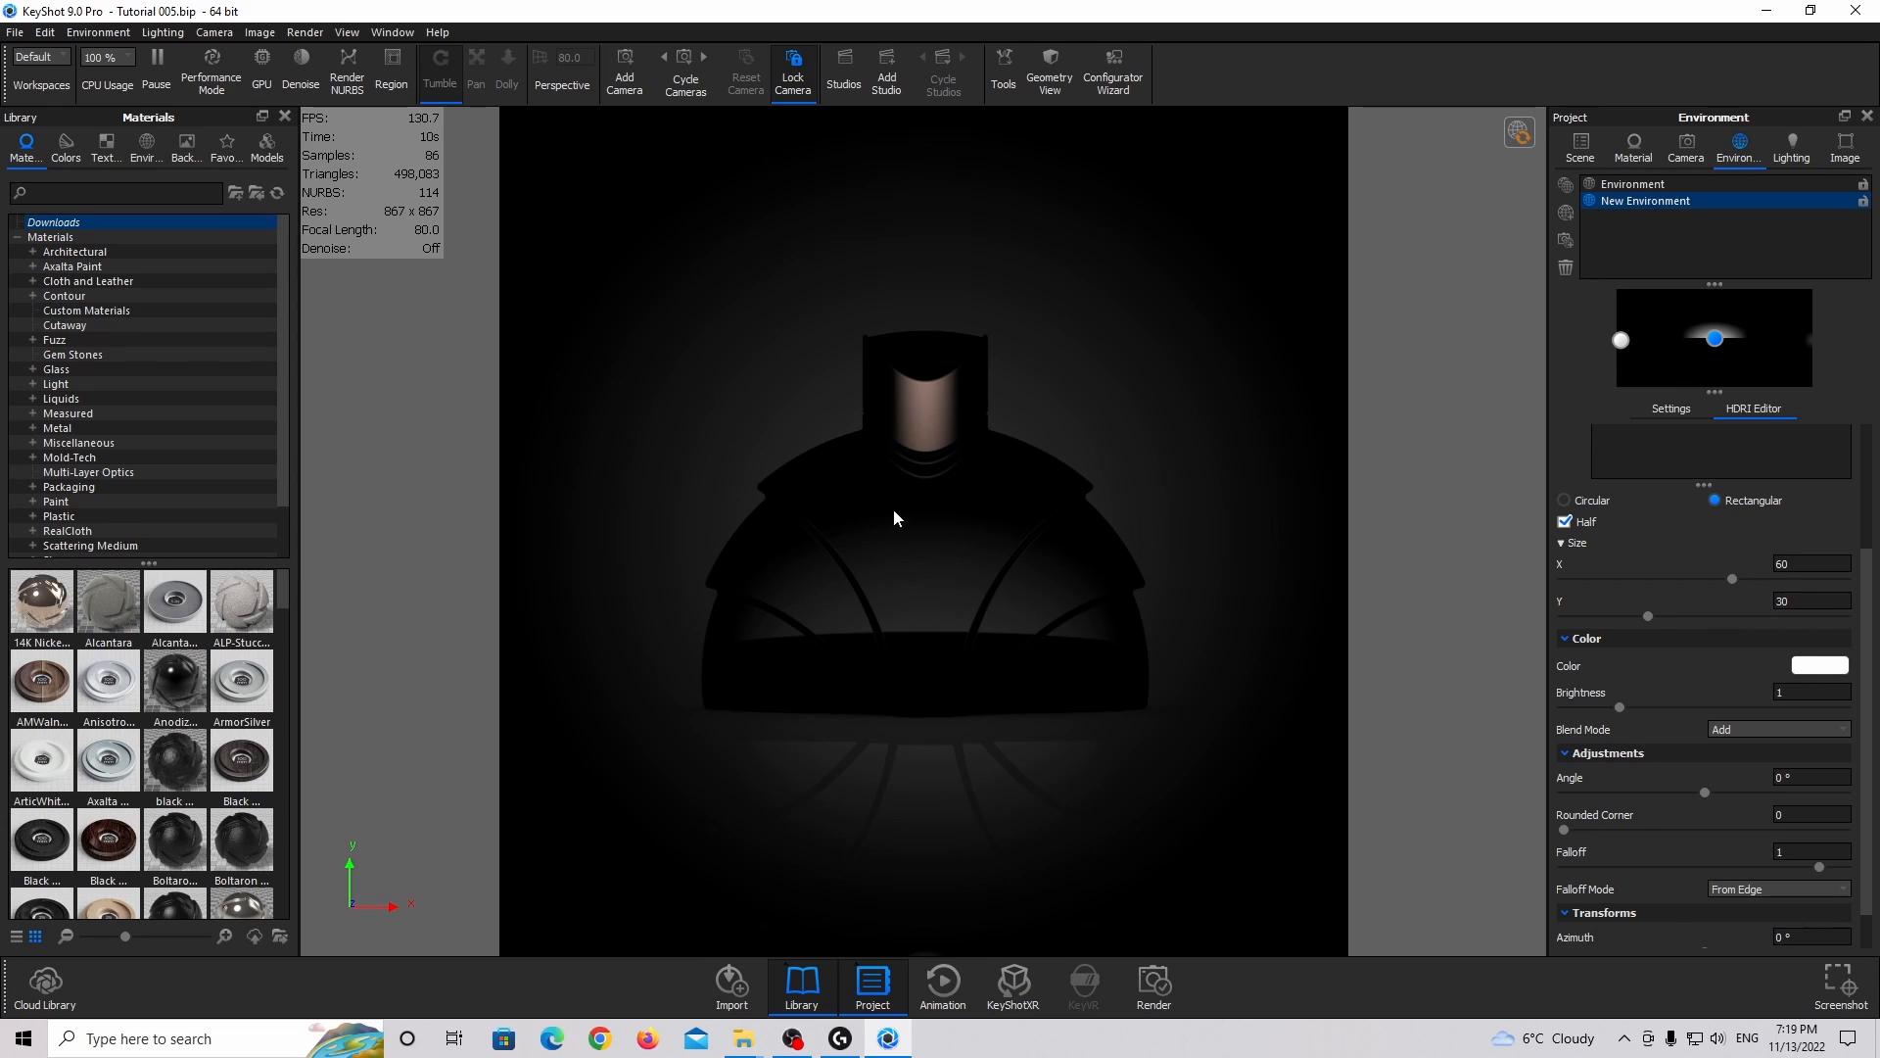
{"action": "scroll", "coordinate": [1719, 803], "scroll_direction": "down", "scroll_amount": 1}
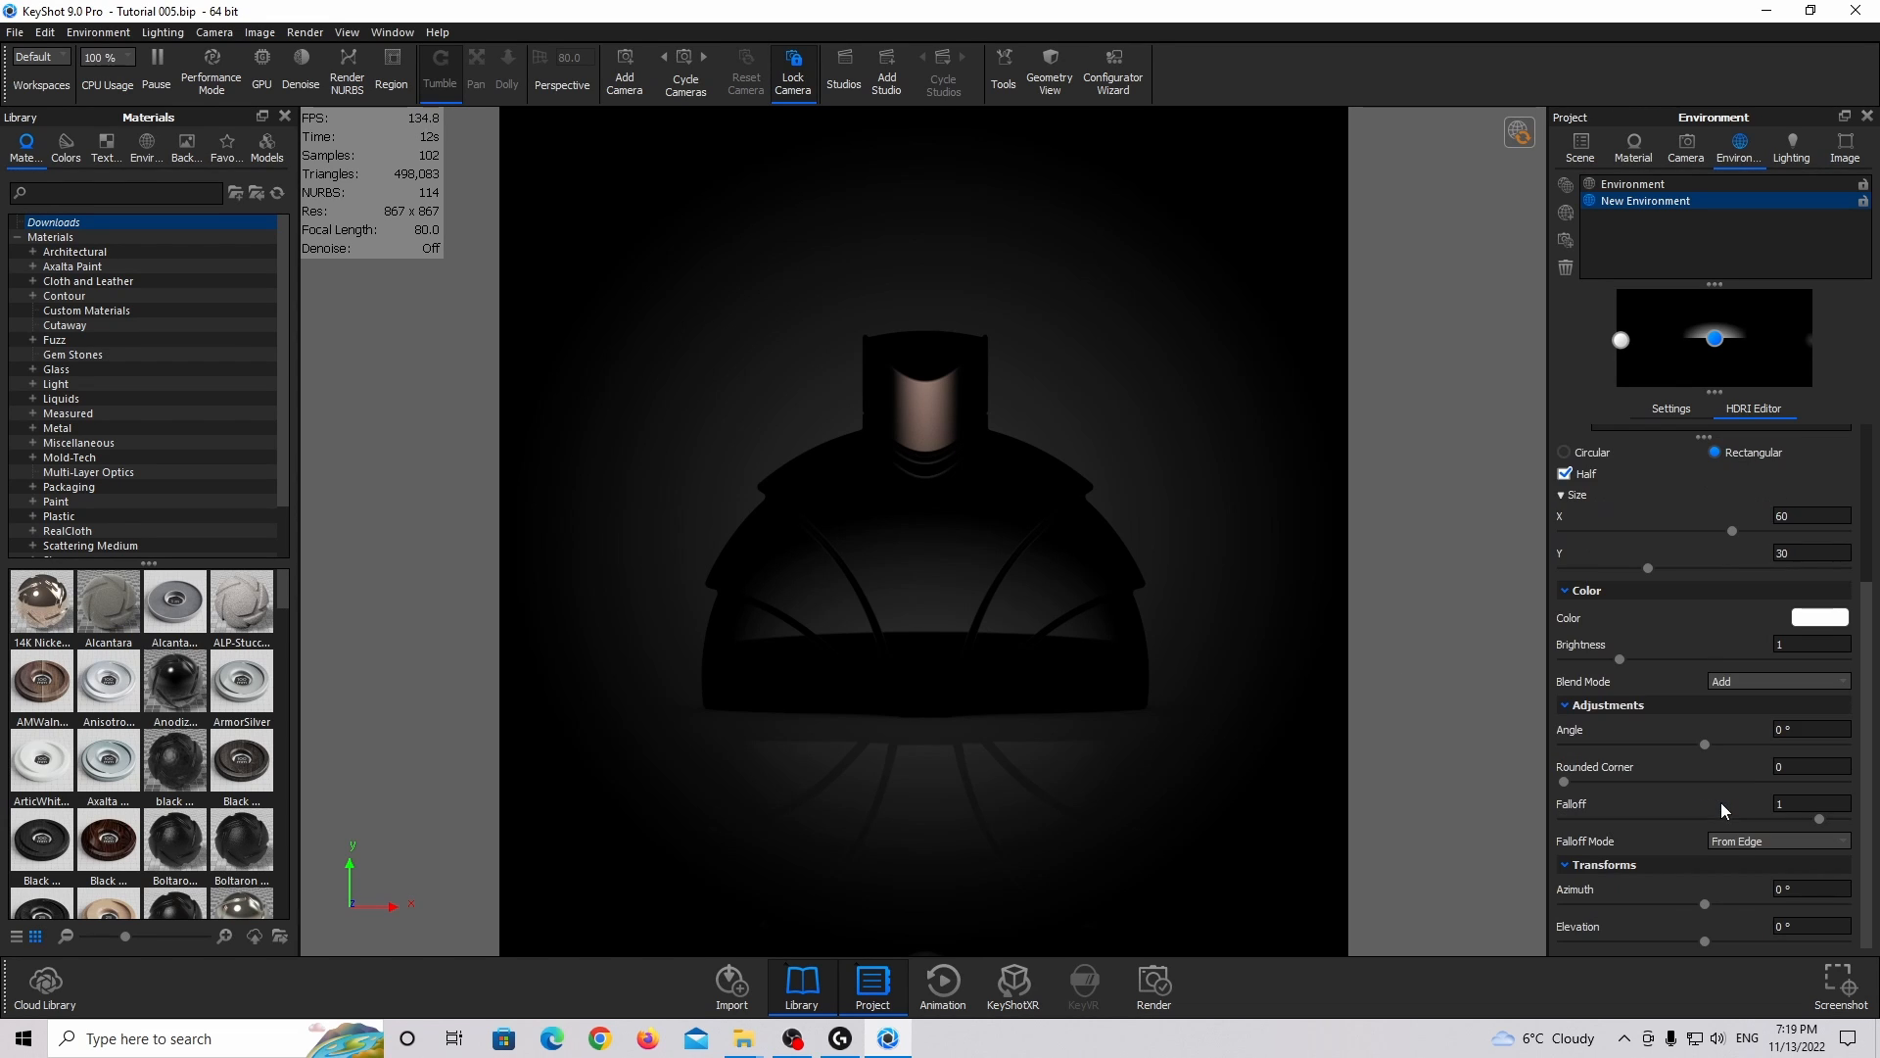
{"action": "left_click", "coordinate": [1823, 728]}
{"action": "type", "text": "90"}
{"action": "key", "text": "Return"}
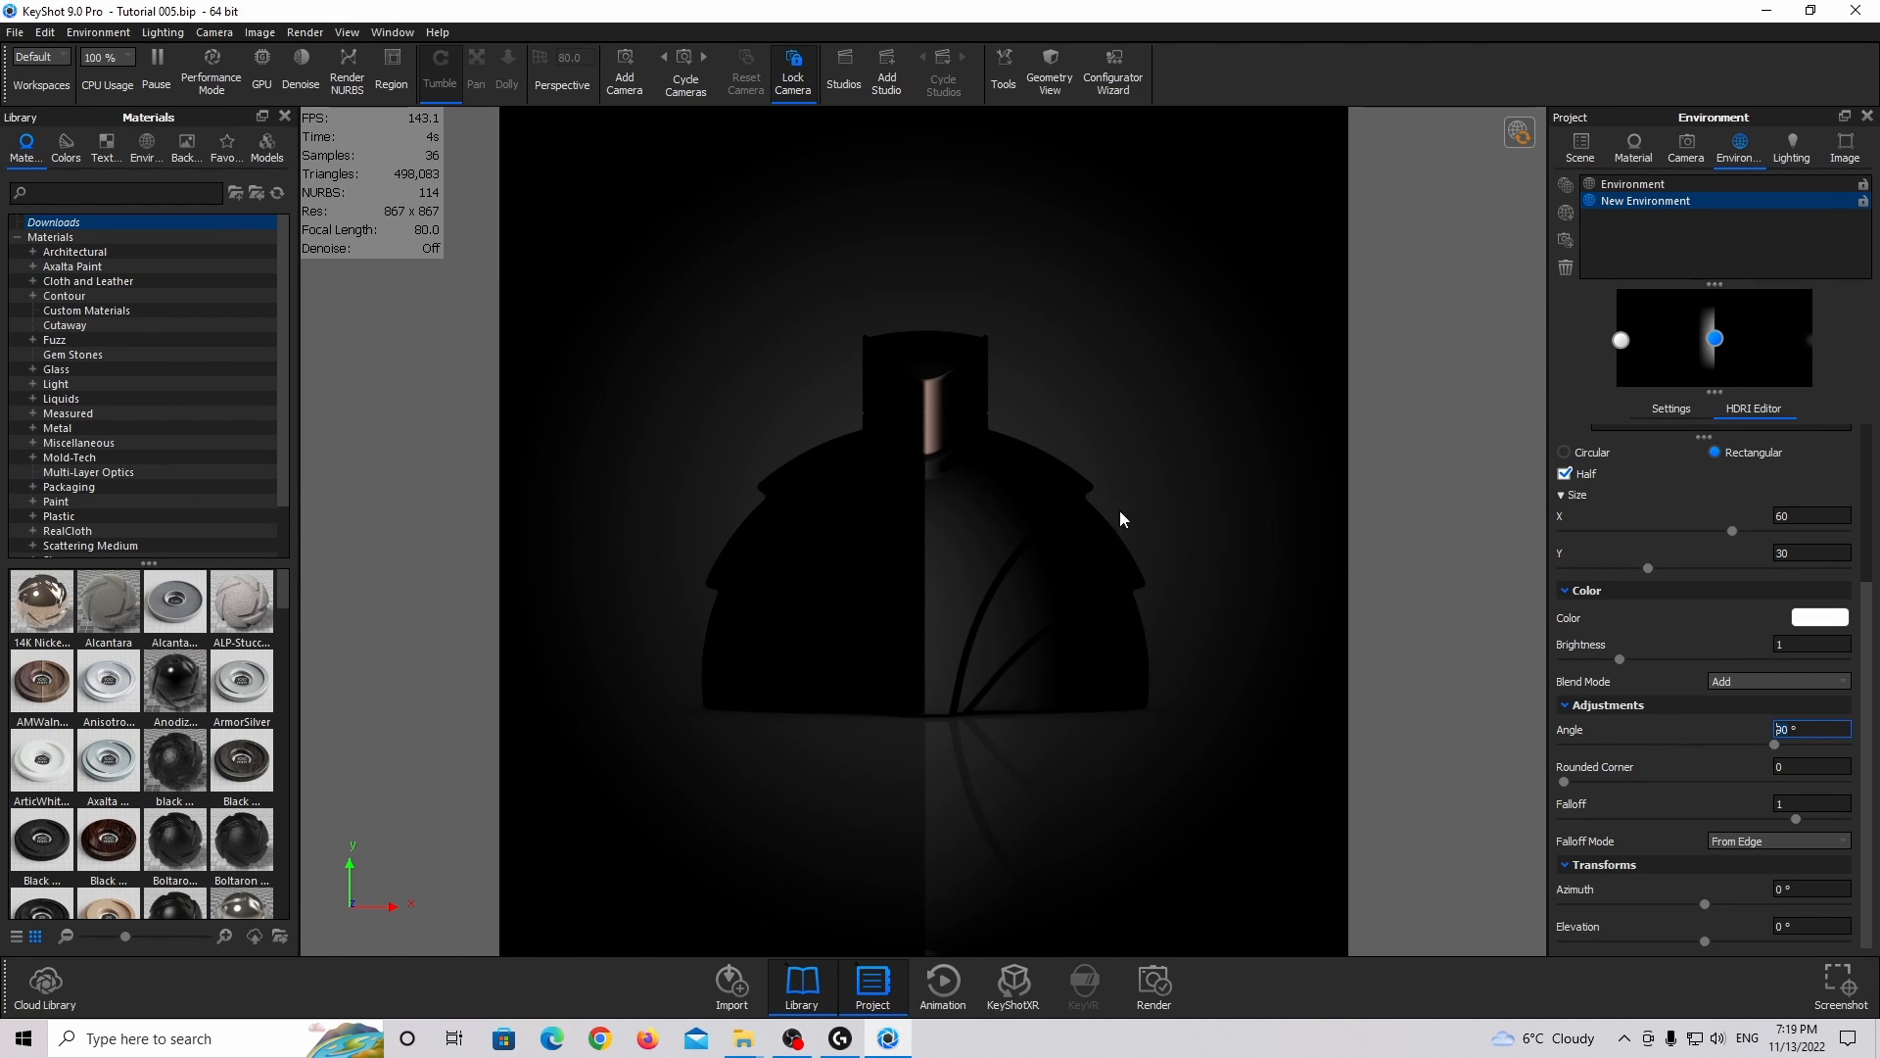
Position the half pin to rim-light the bottle's left edge, at azimuth 105.84° and elevation 8.46°.
{"action": "scroll", "coordinate": [1616, 531], "scroll_direction": "up", "scroll_amount": 3}
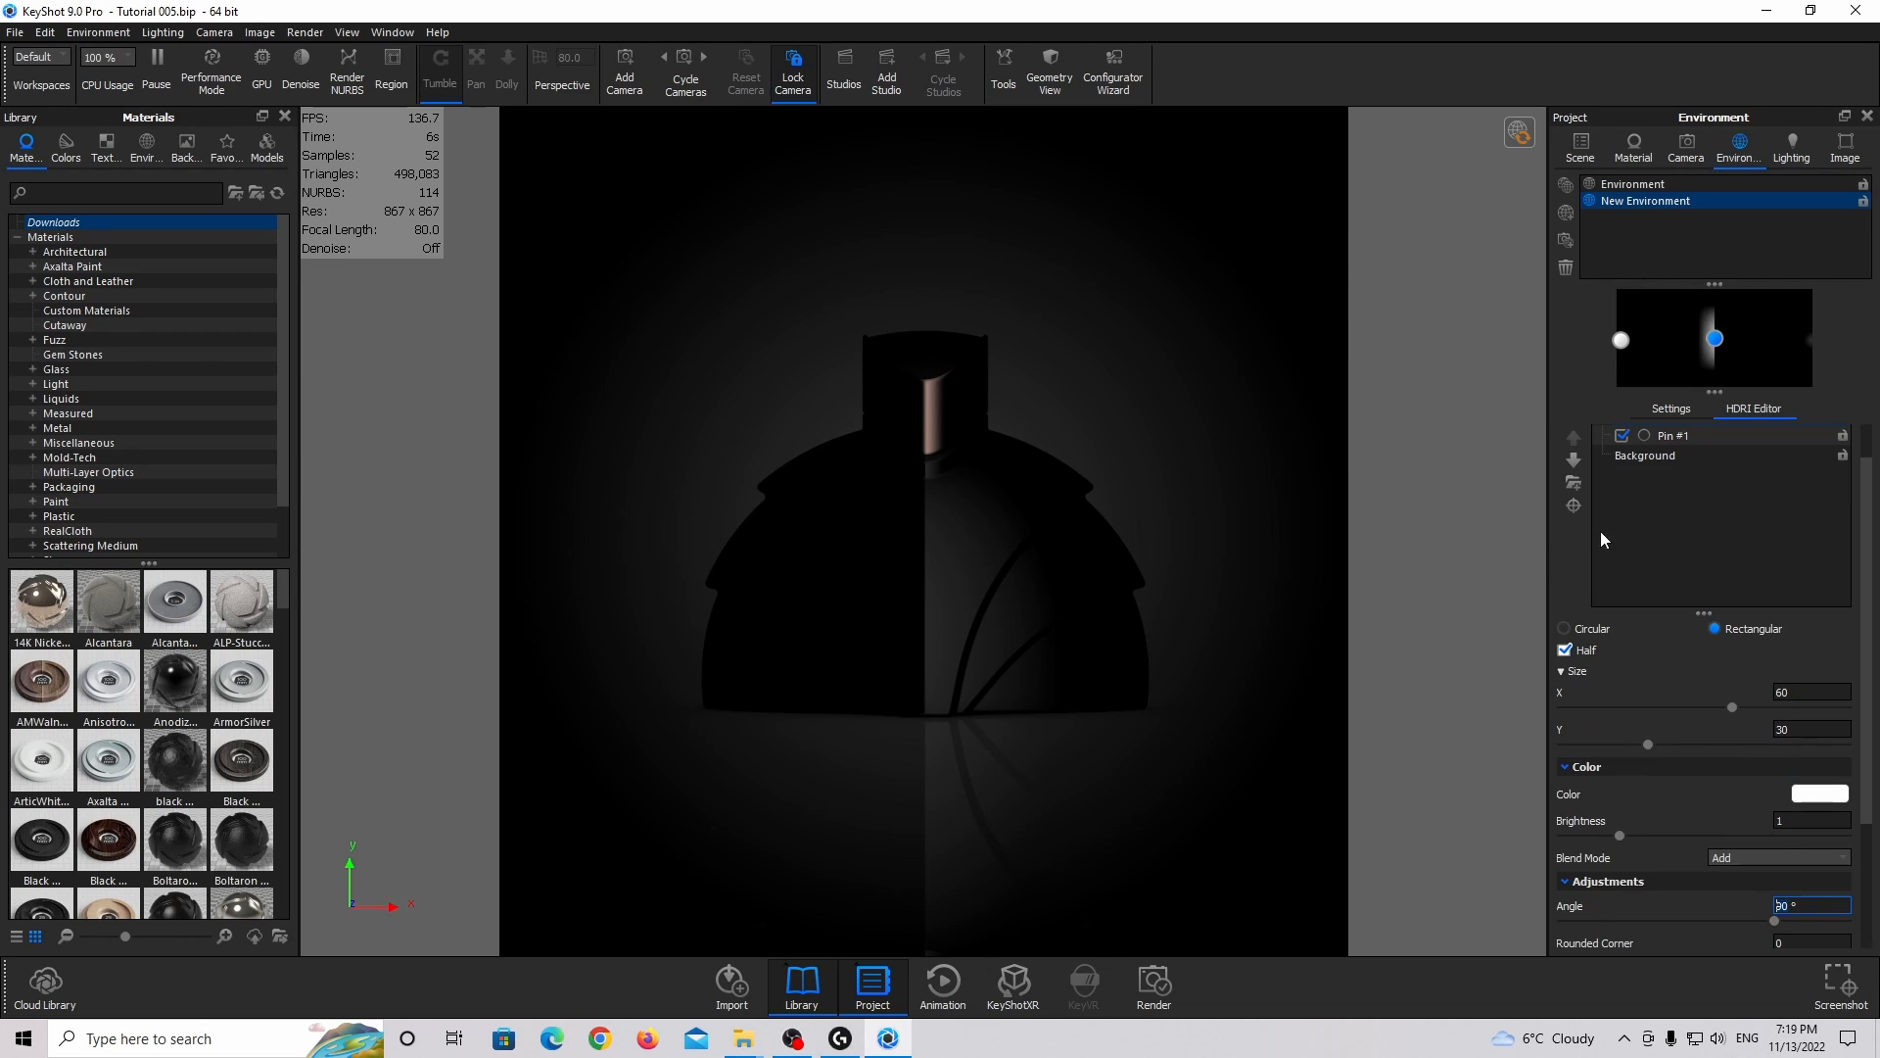
{"action": "left_click", "coordinate": [1570, 507]}
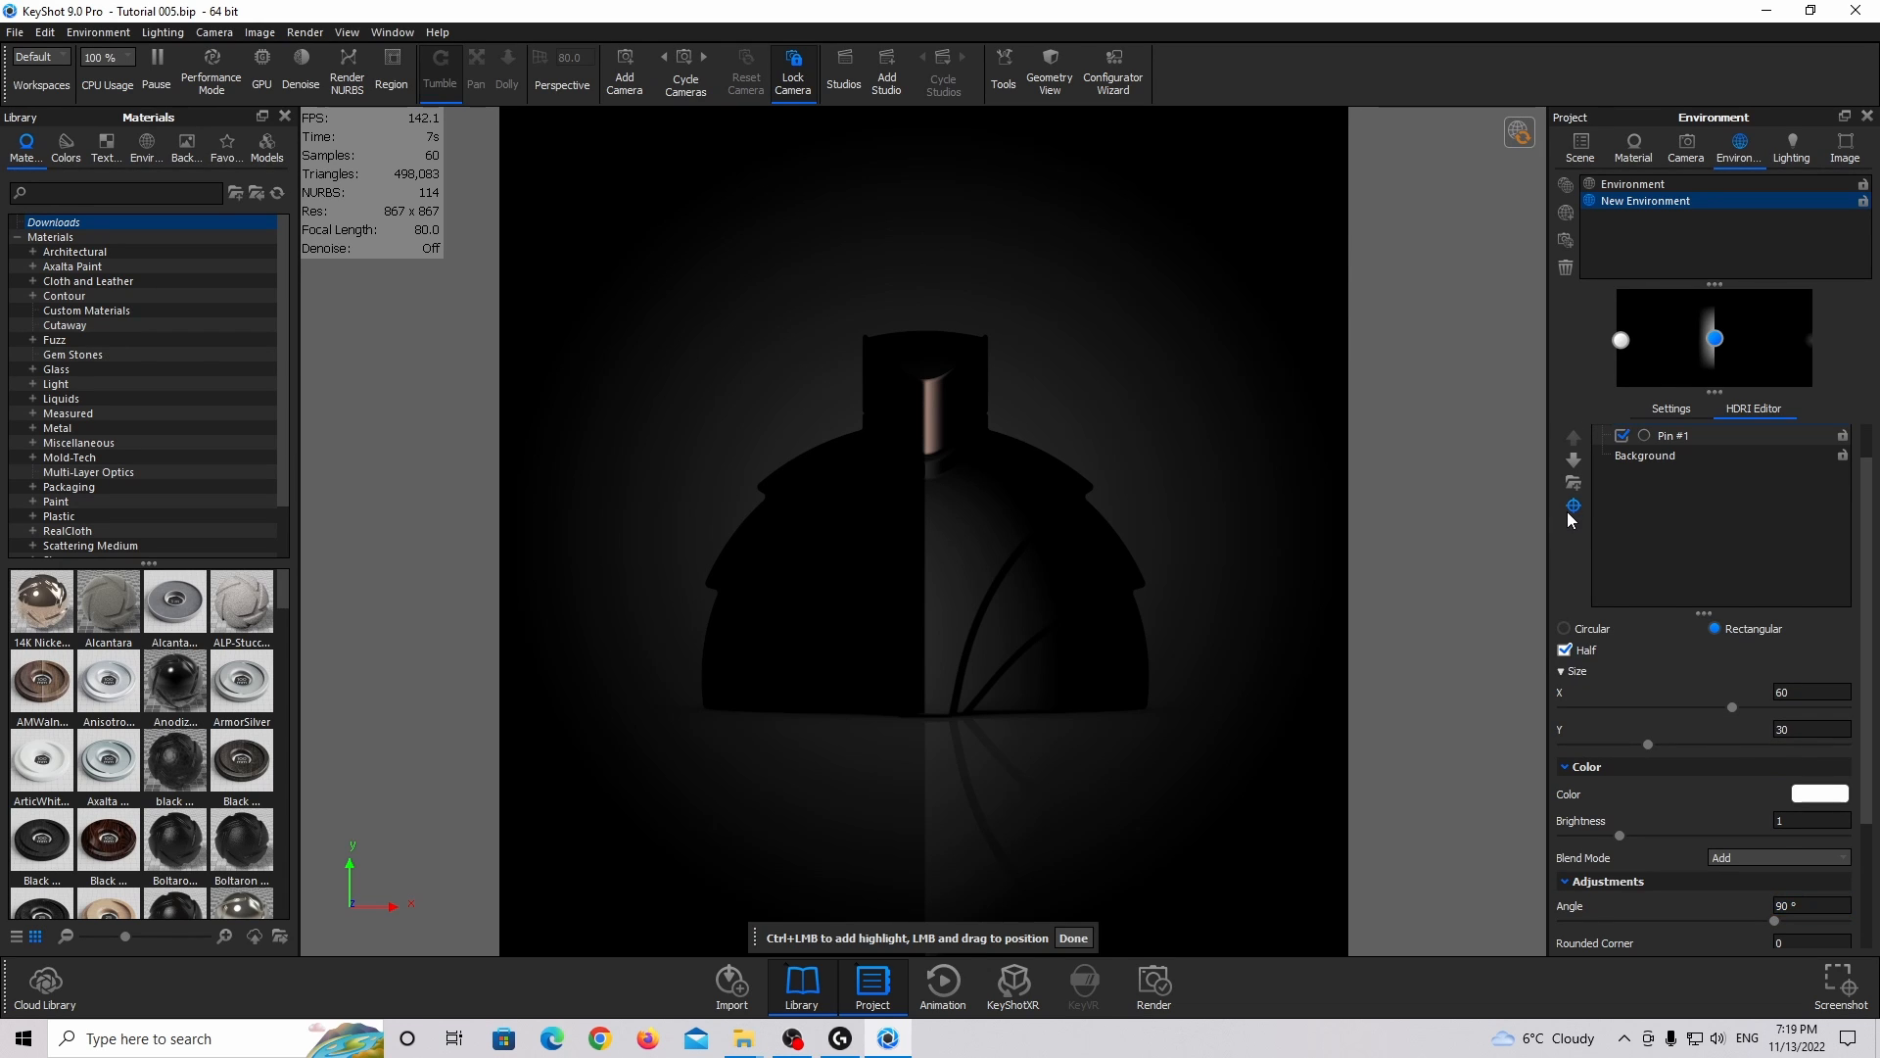
{"action": "left_click", "coordinate": [785, 483]}
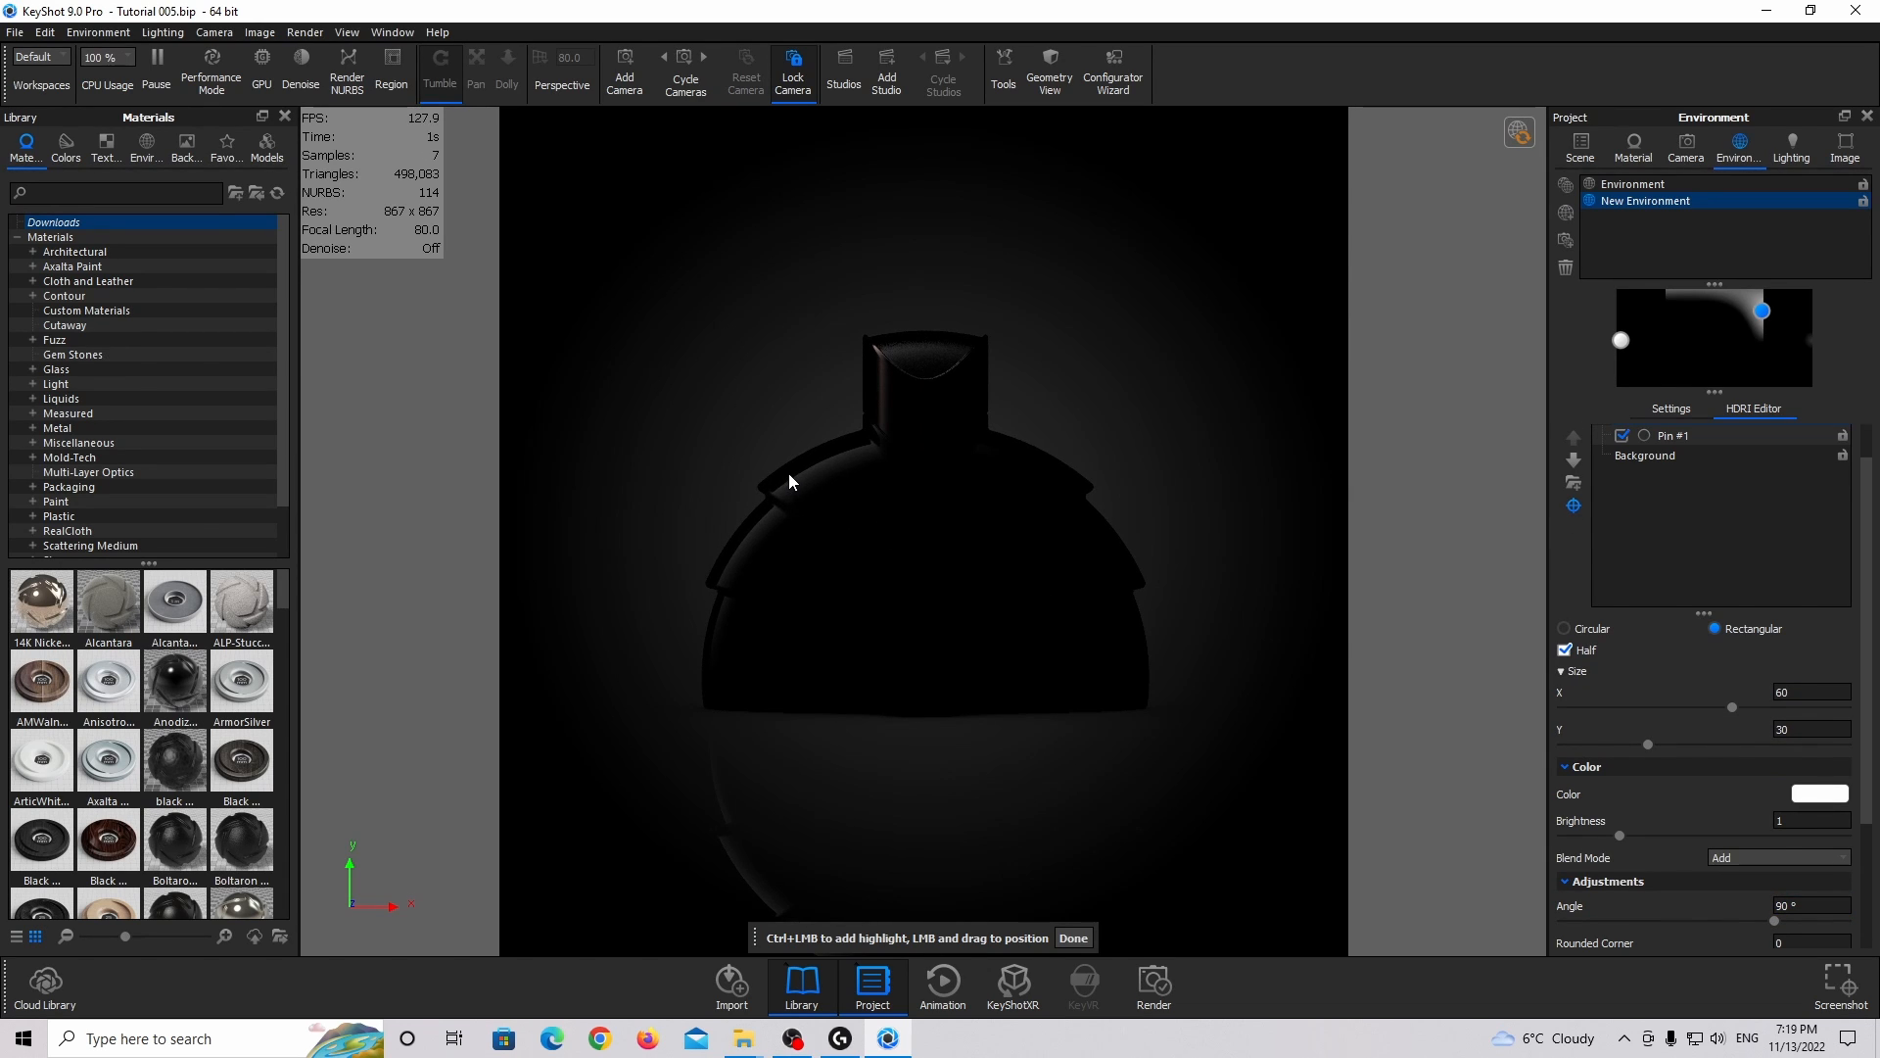
{"action": "left_click", "coordinate": [789, 473]}
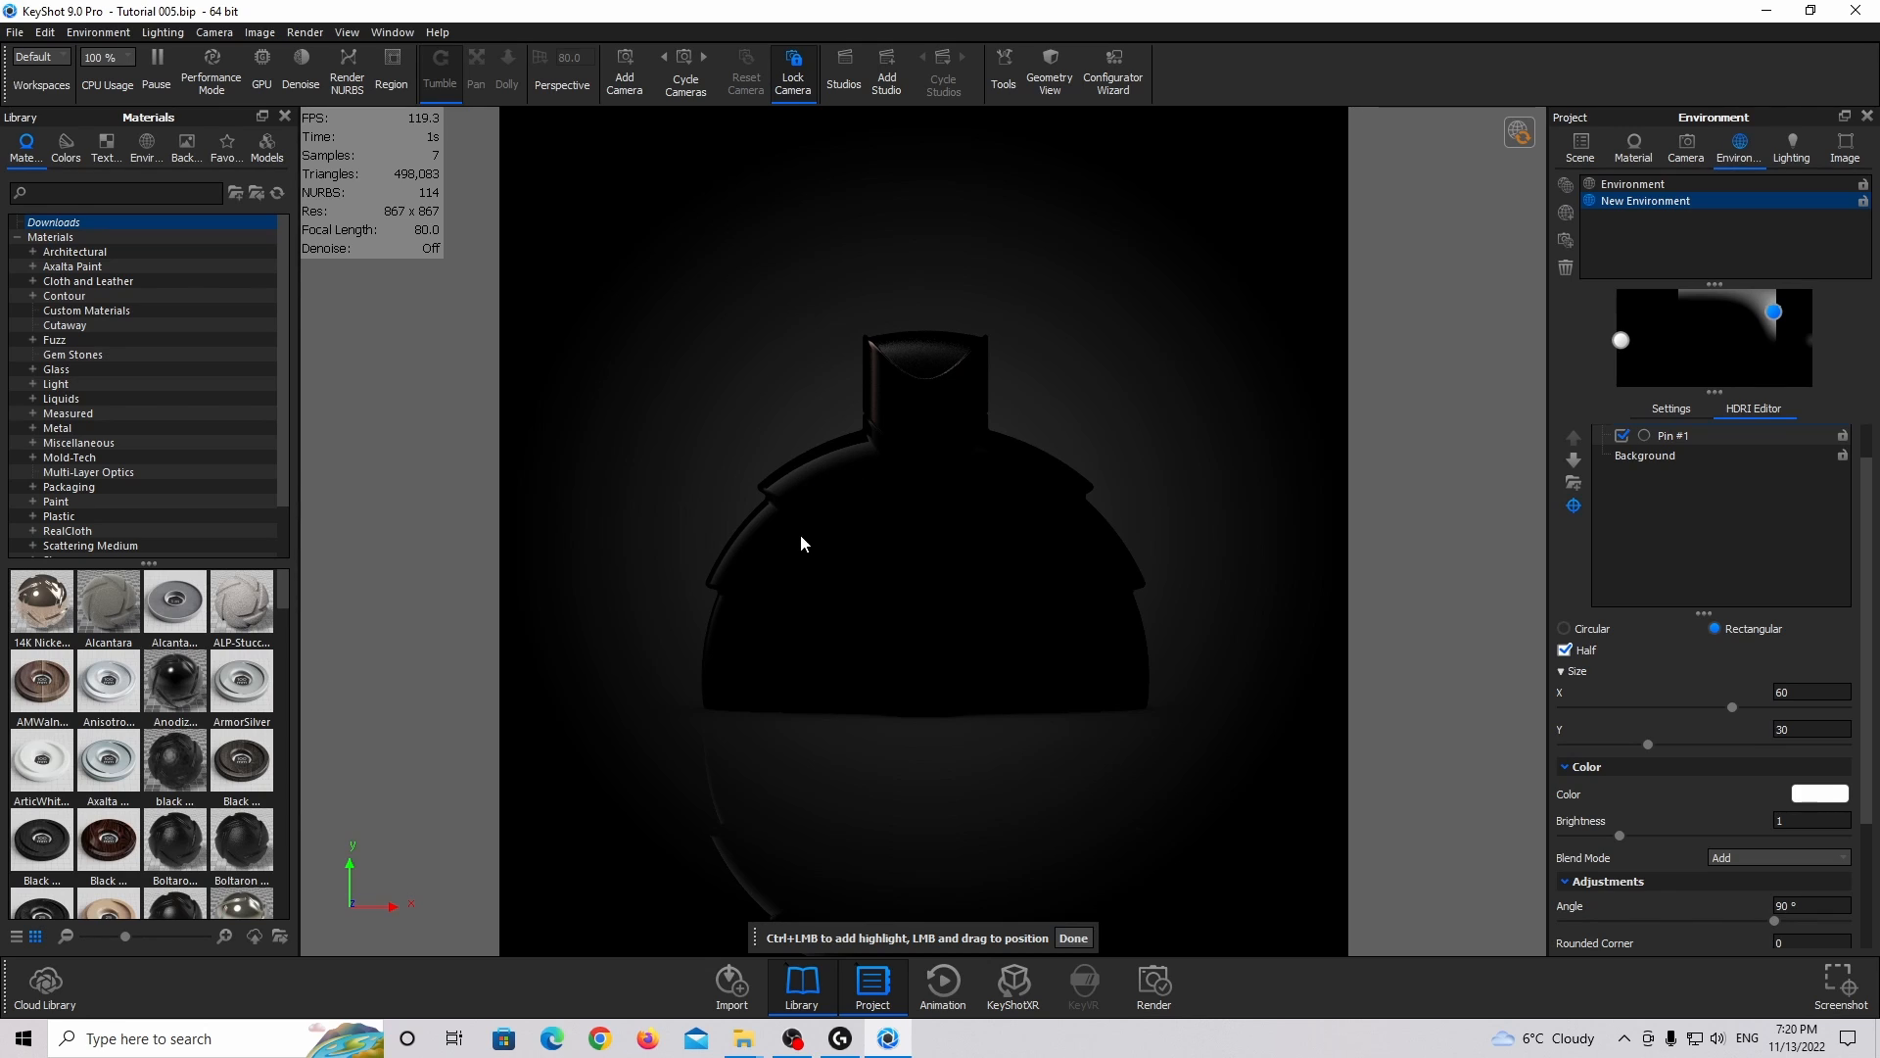
{"action": "left_click_drag", "start_coordinate": [801, 537], "coordinate": [822, 474]}
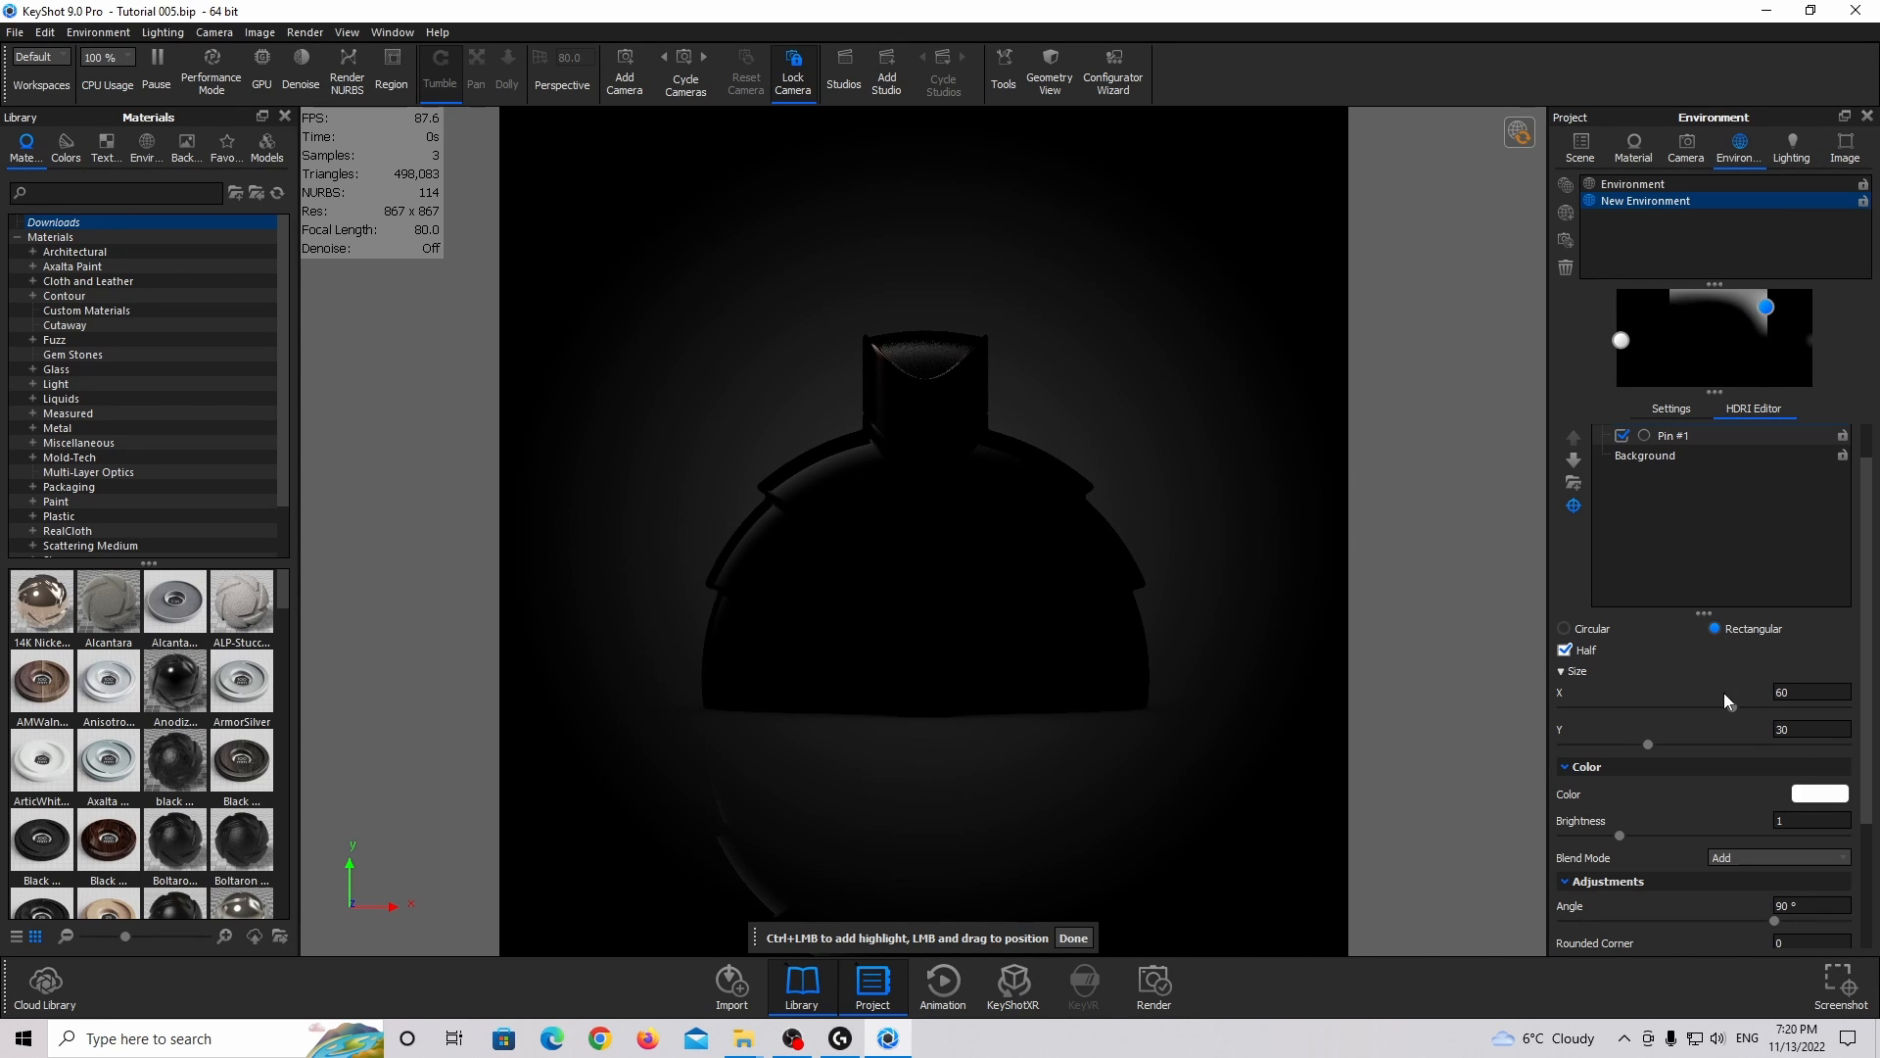
{"action": "scroll", "coordinate": [1727, 699], "scroll_direction": "down", "scroll_amount": 3}
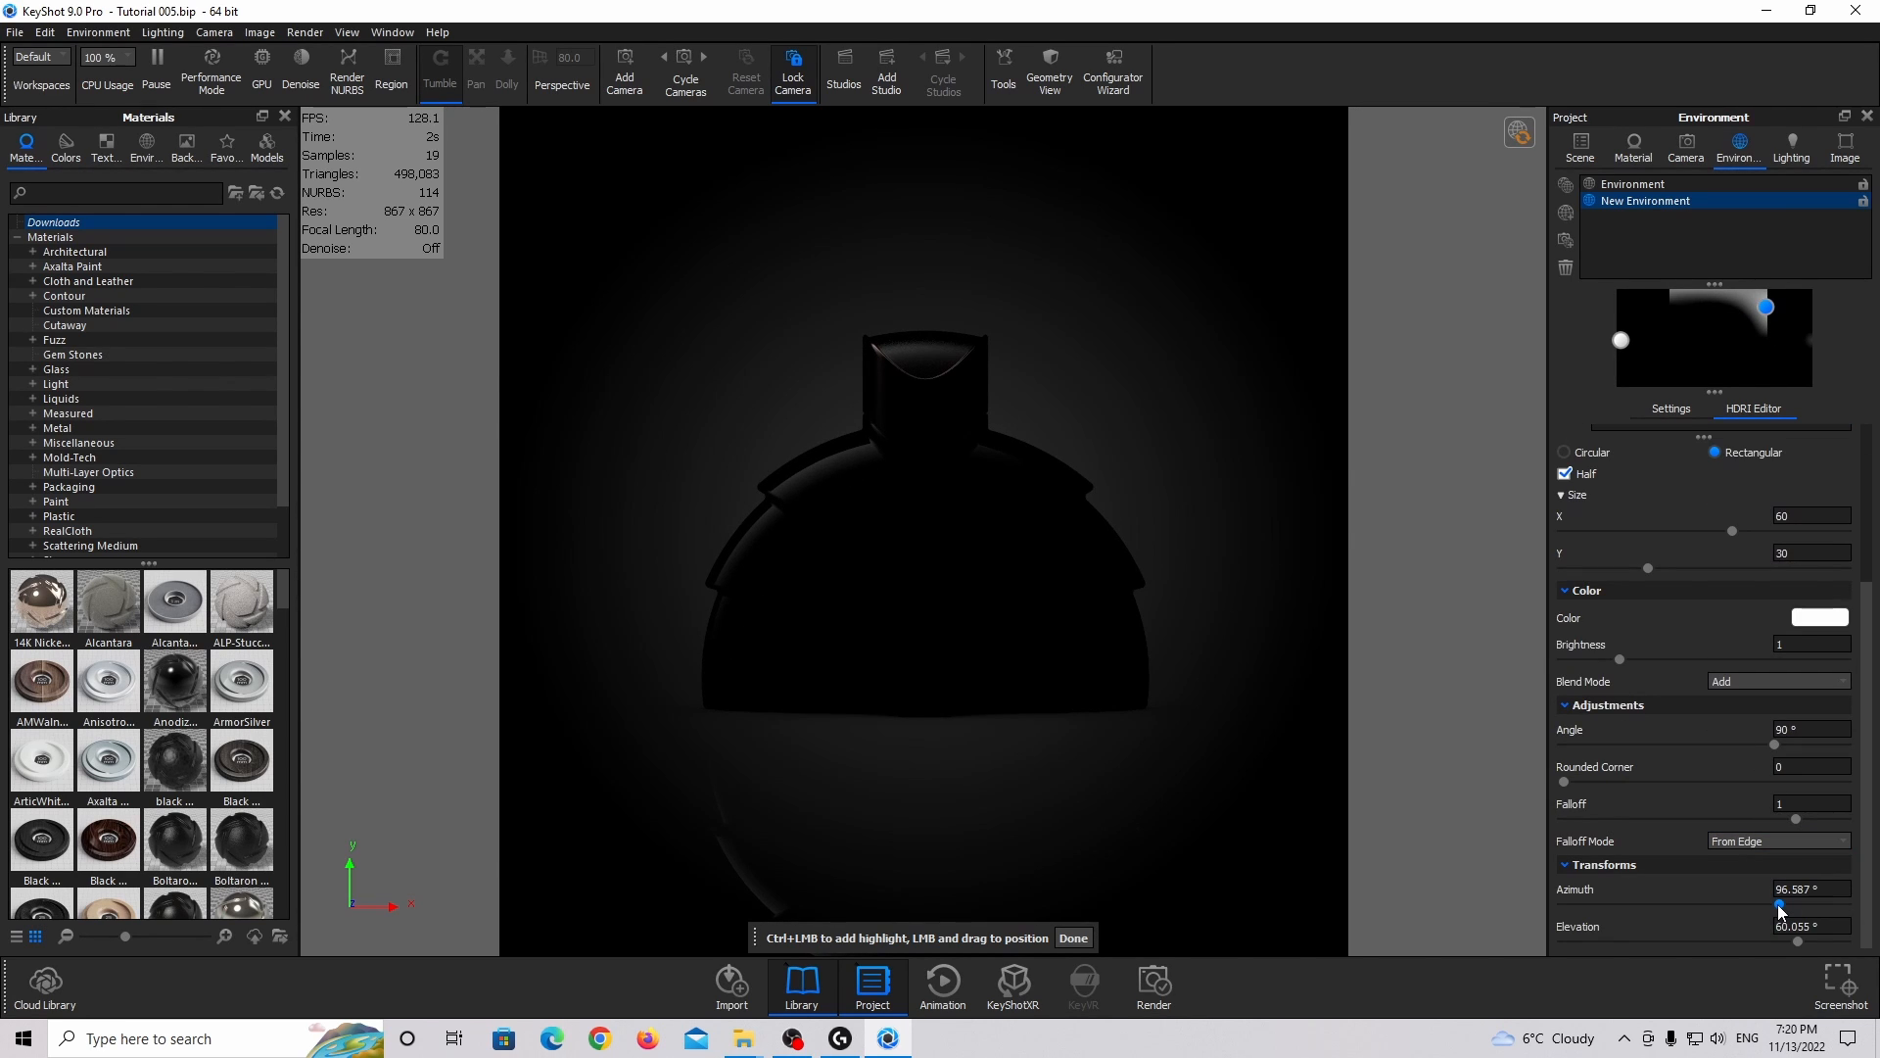
{"action": "left_click_drag", "start_coordinate": [1779, 905], "coordinate": [1785, 905]}
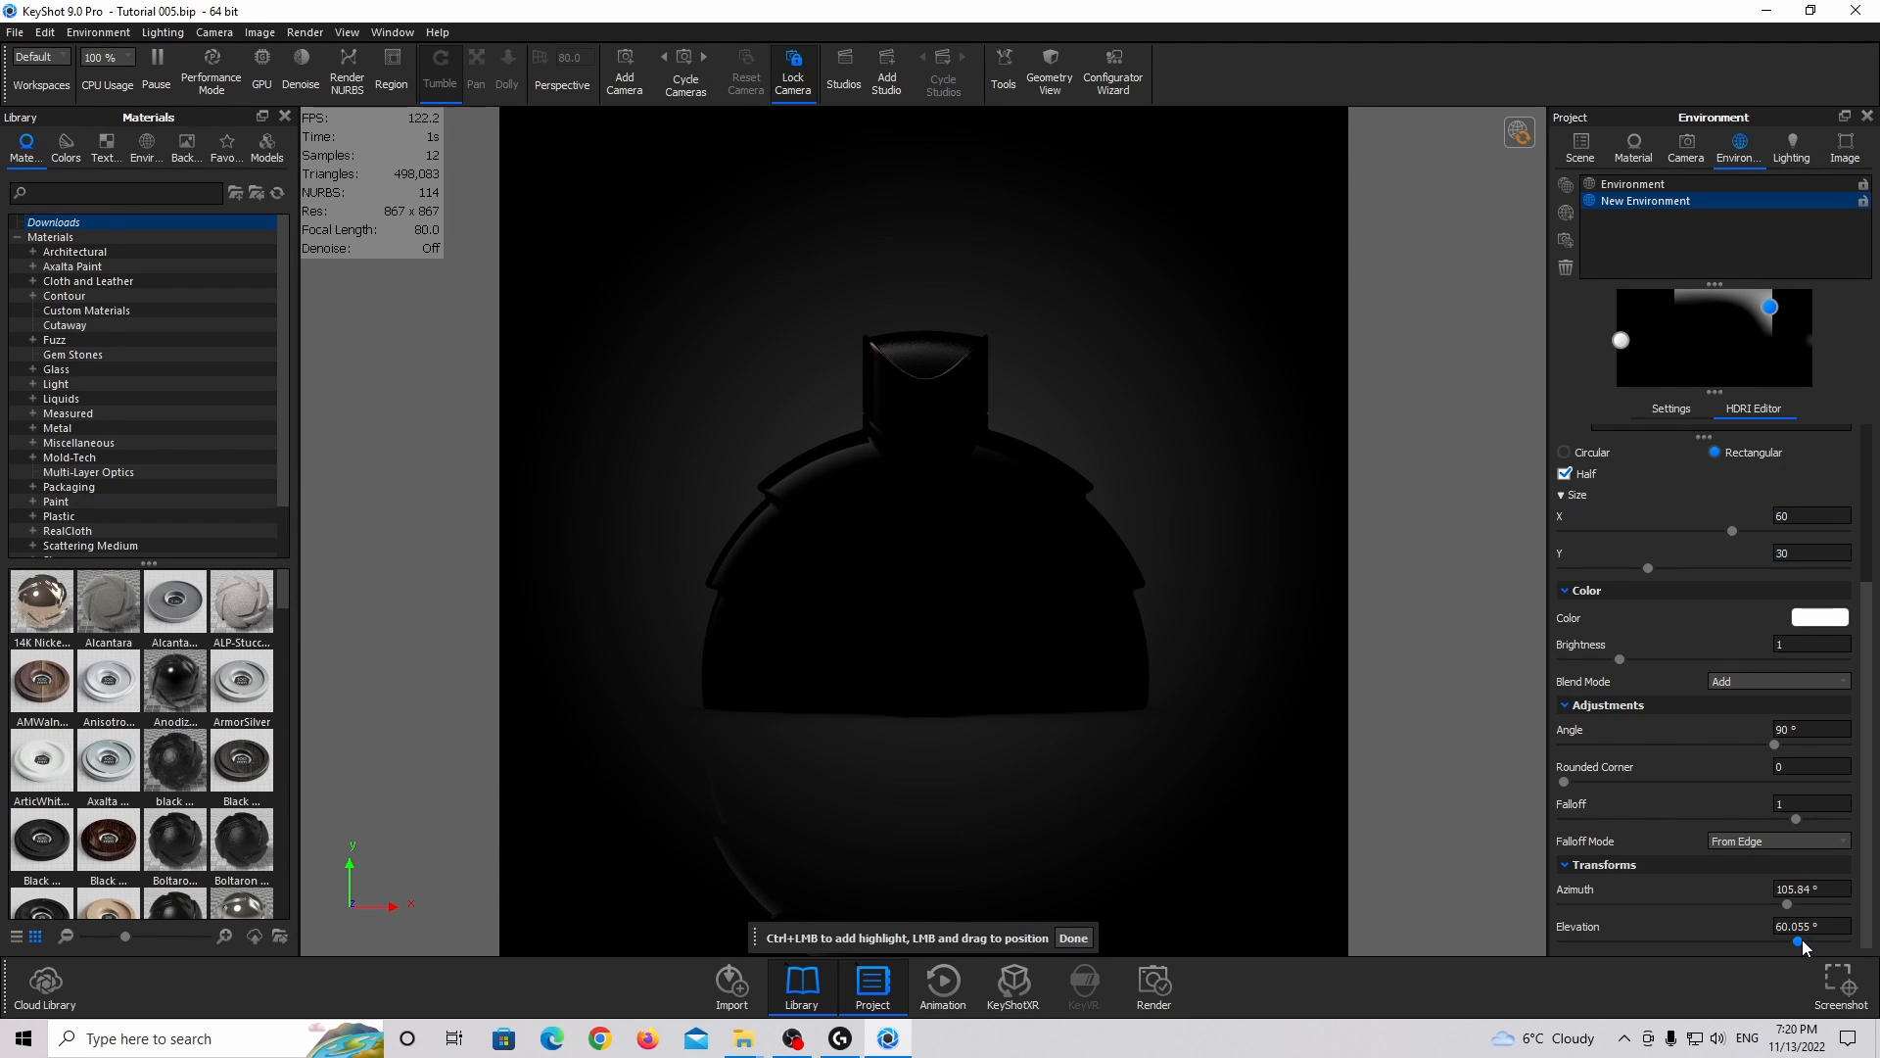
{"action": "left_click_drag", "start_coordinate": [1802, 941], "coordinate": [1724, 941]}
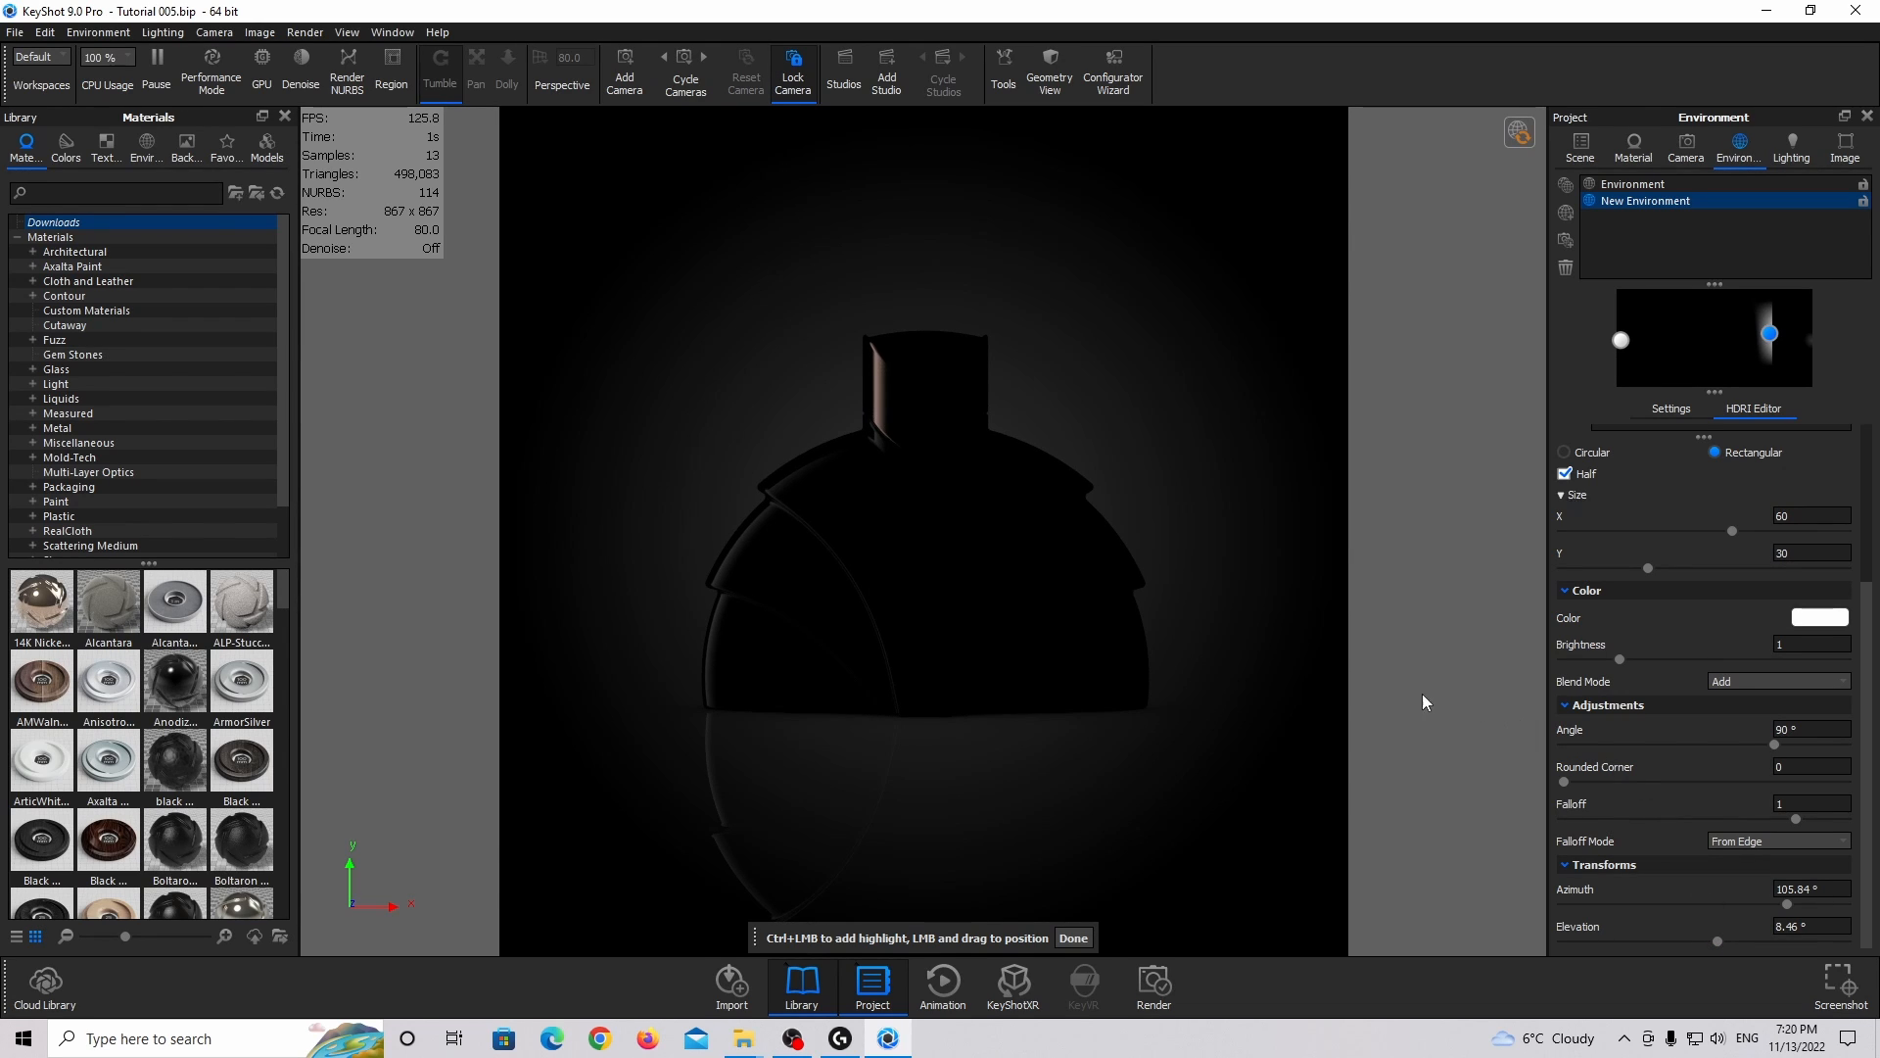
Set the brightness of the rim-light half pin to 2.
{"action": "scroll", "coordinate": [1673, 609], "scroll_direction": "up", "scroll_amount": 1}
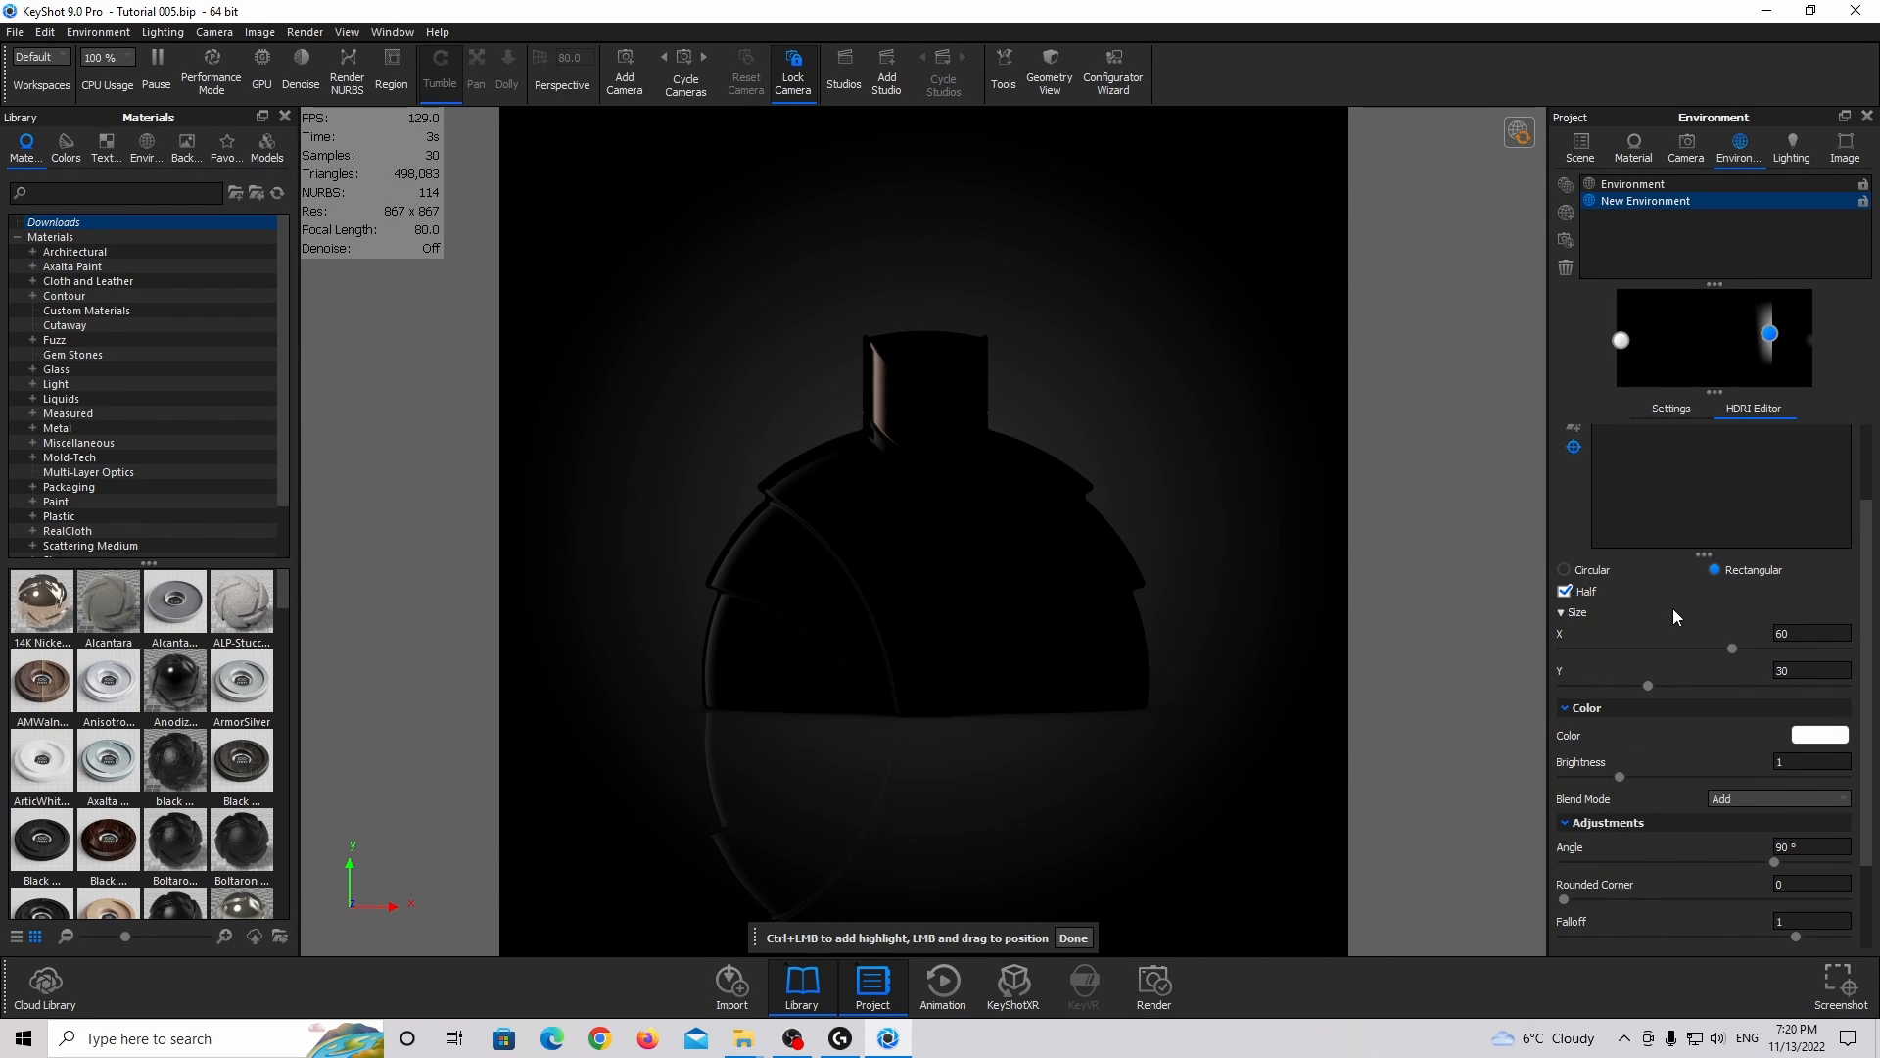
{"action": "scroll", "coordinate": [1672, 608], "scroll_direction": "down", "scroll_amount": 1}
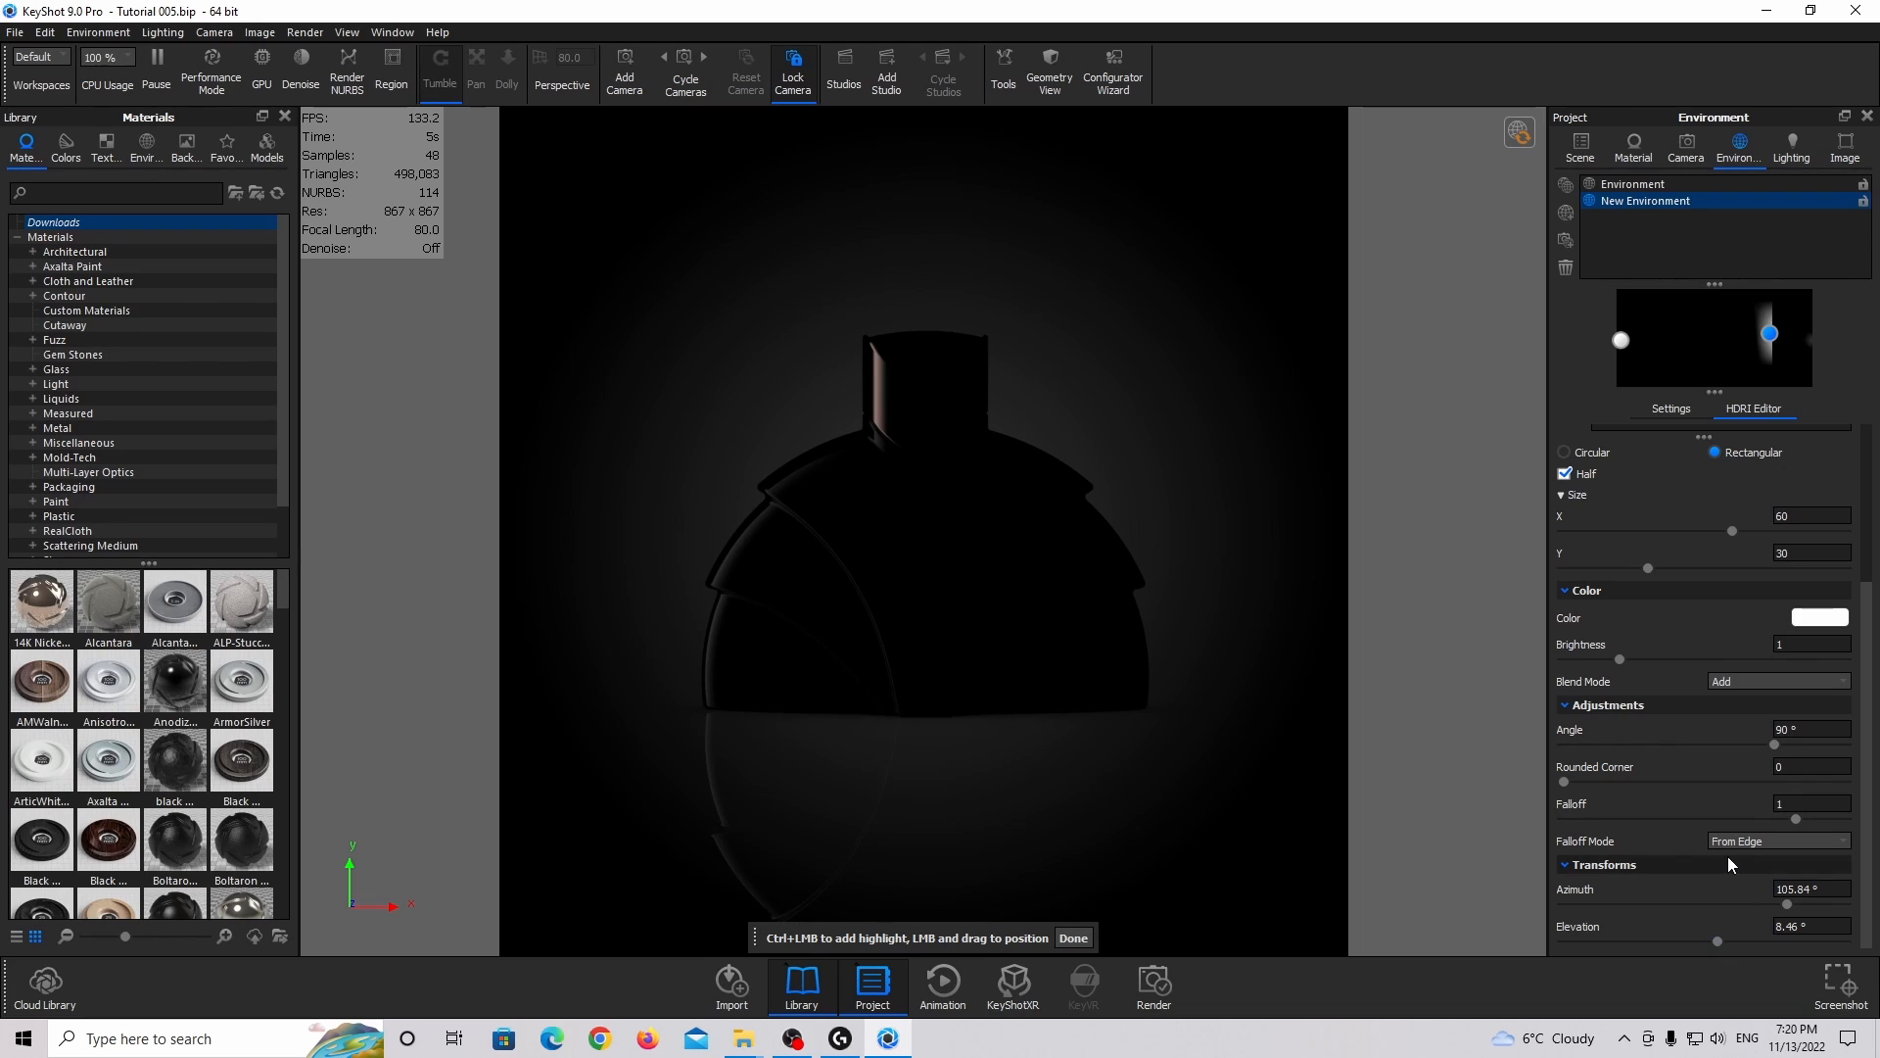
{"action": "scroll", "coordinate": [1749, 815], "scroll_direction": "up", "scroll_amount": 1}
{"action": "left_click", "coordinate": [1802, 762]}
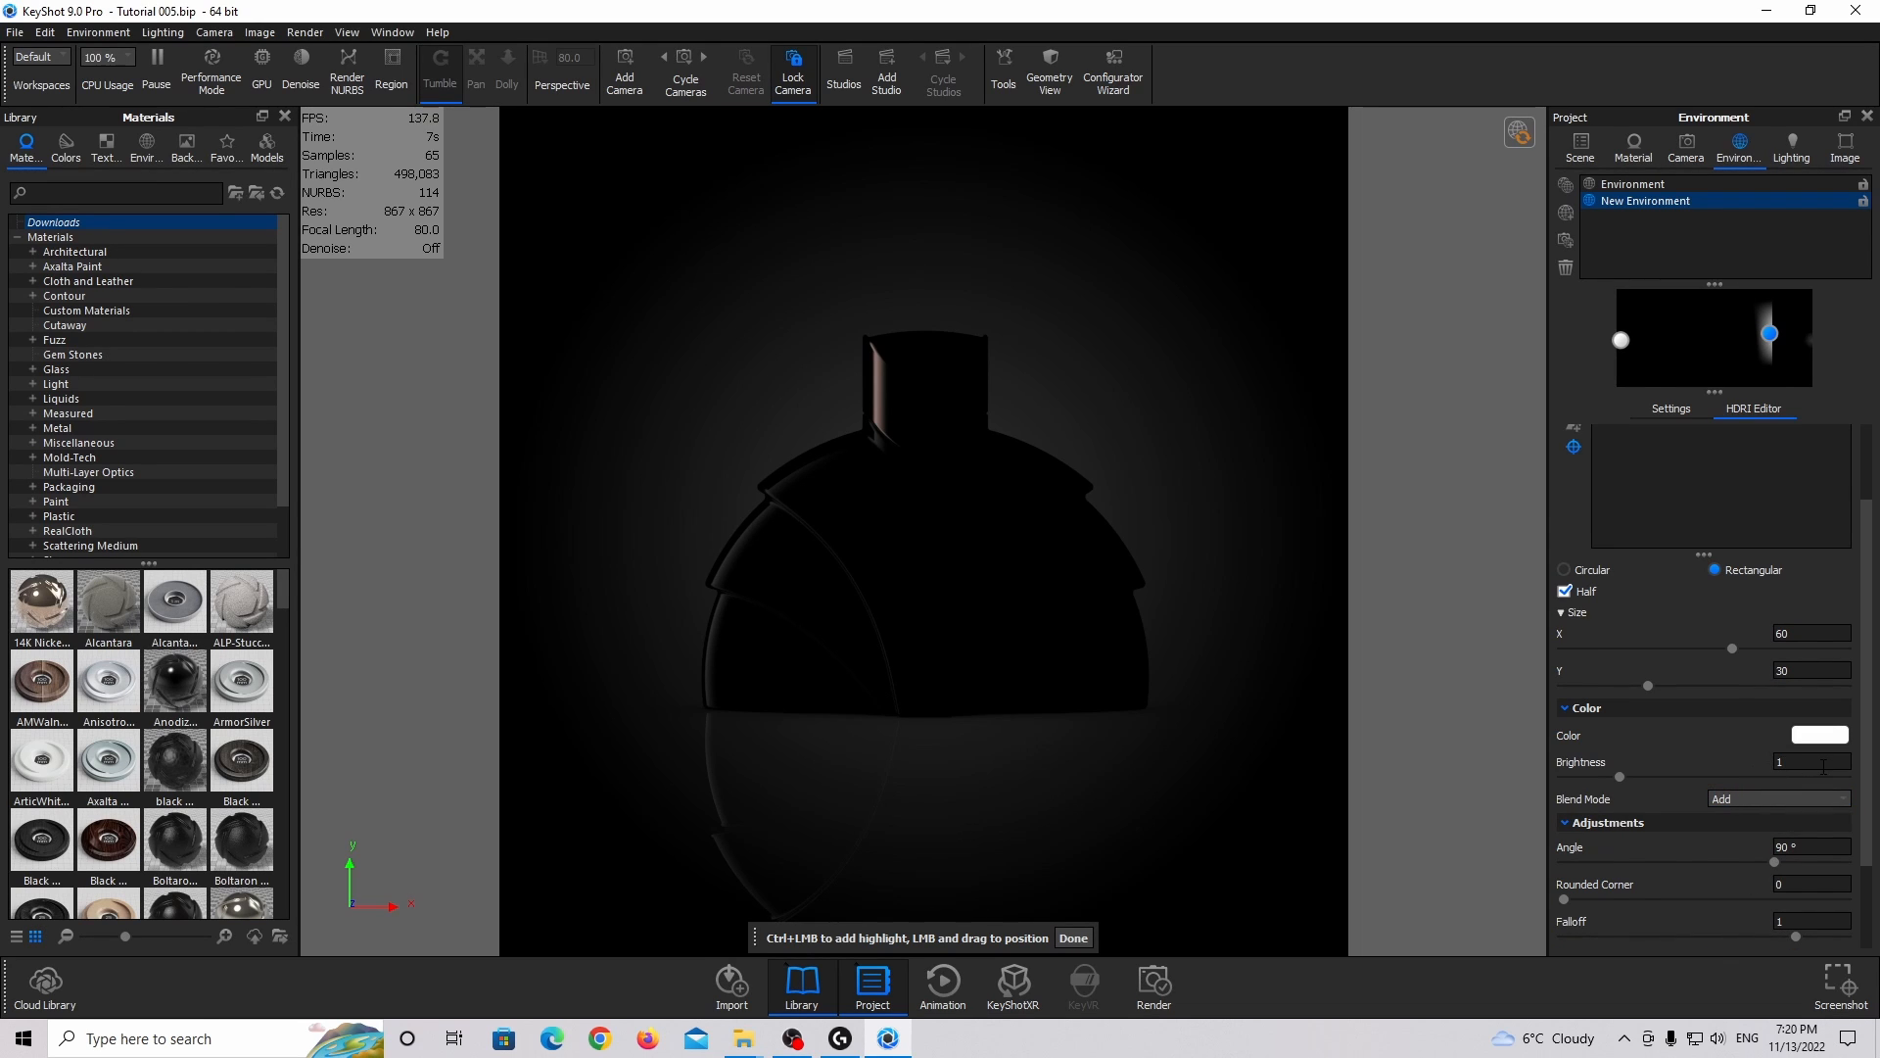
{"action": "type", "text": "2"}
{"action": "key", "text": "Return"}
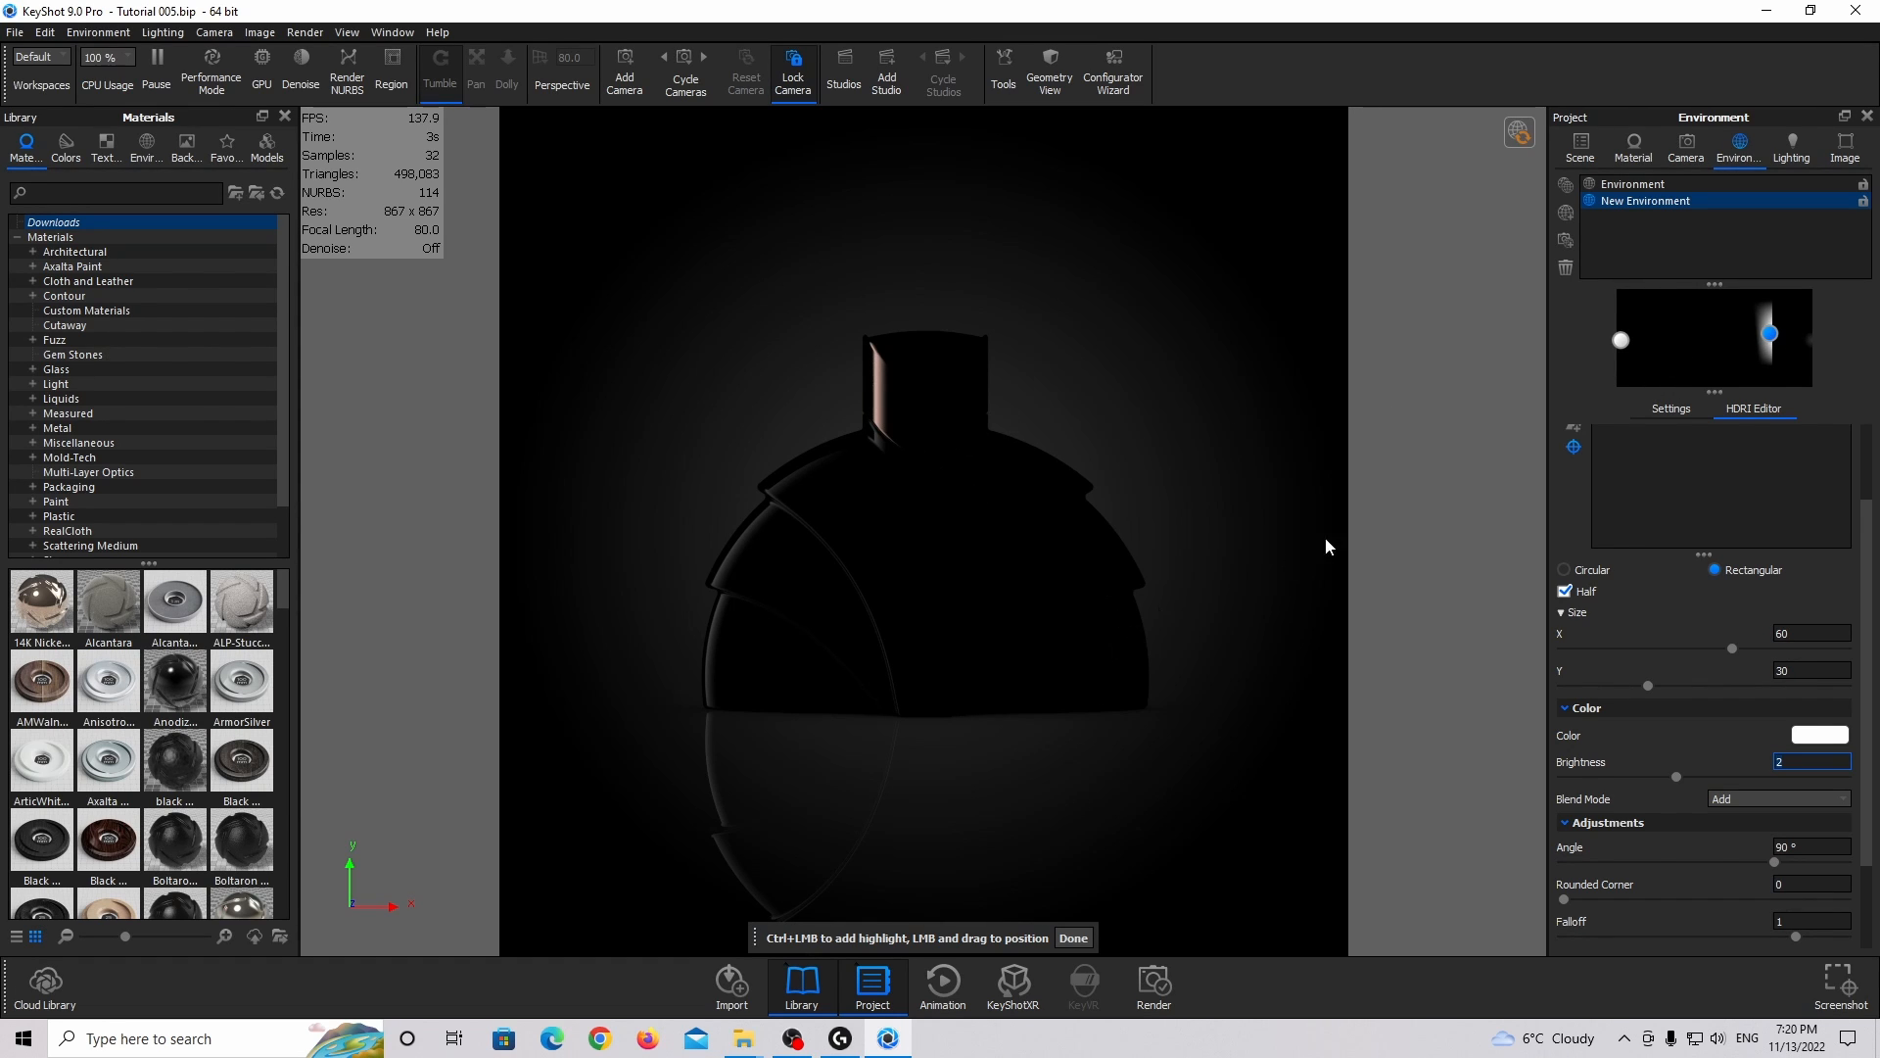
Duplicate the rim-light pin and mirror the copy to the bottle's right edge with azimuth -105.84° and angle -90°.
{"action": "right_click", "coordinate": [1773, 338]}
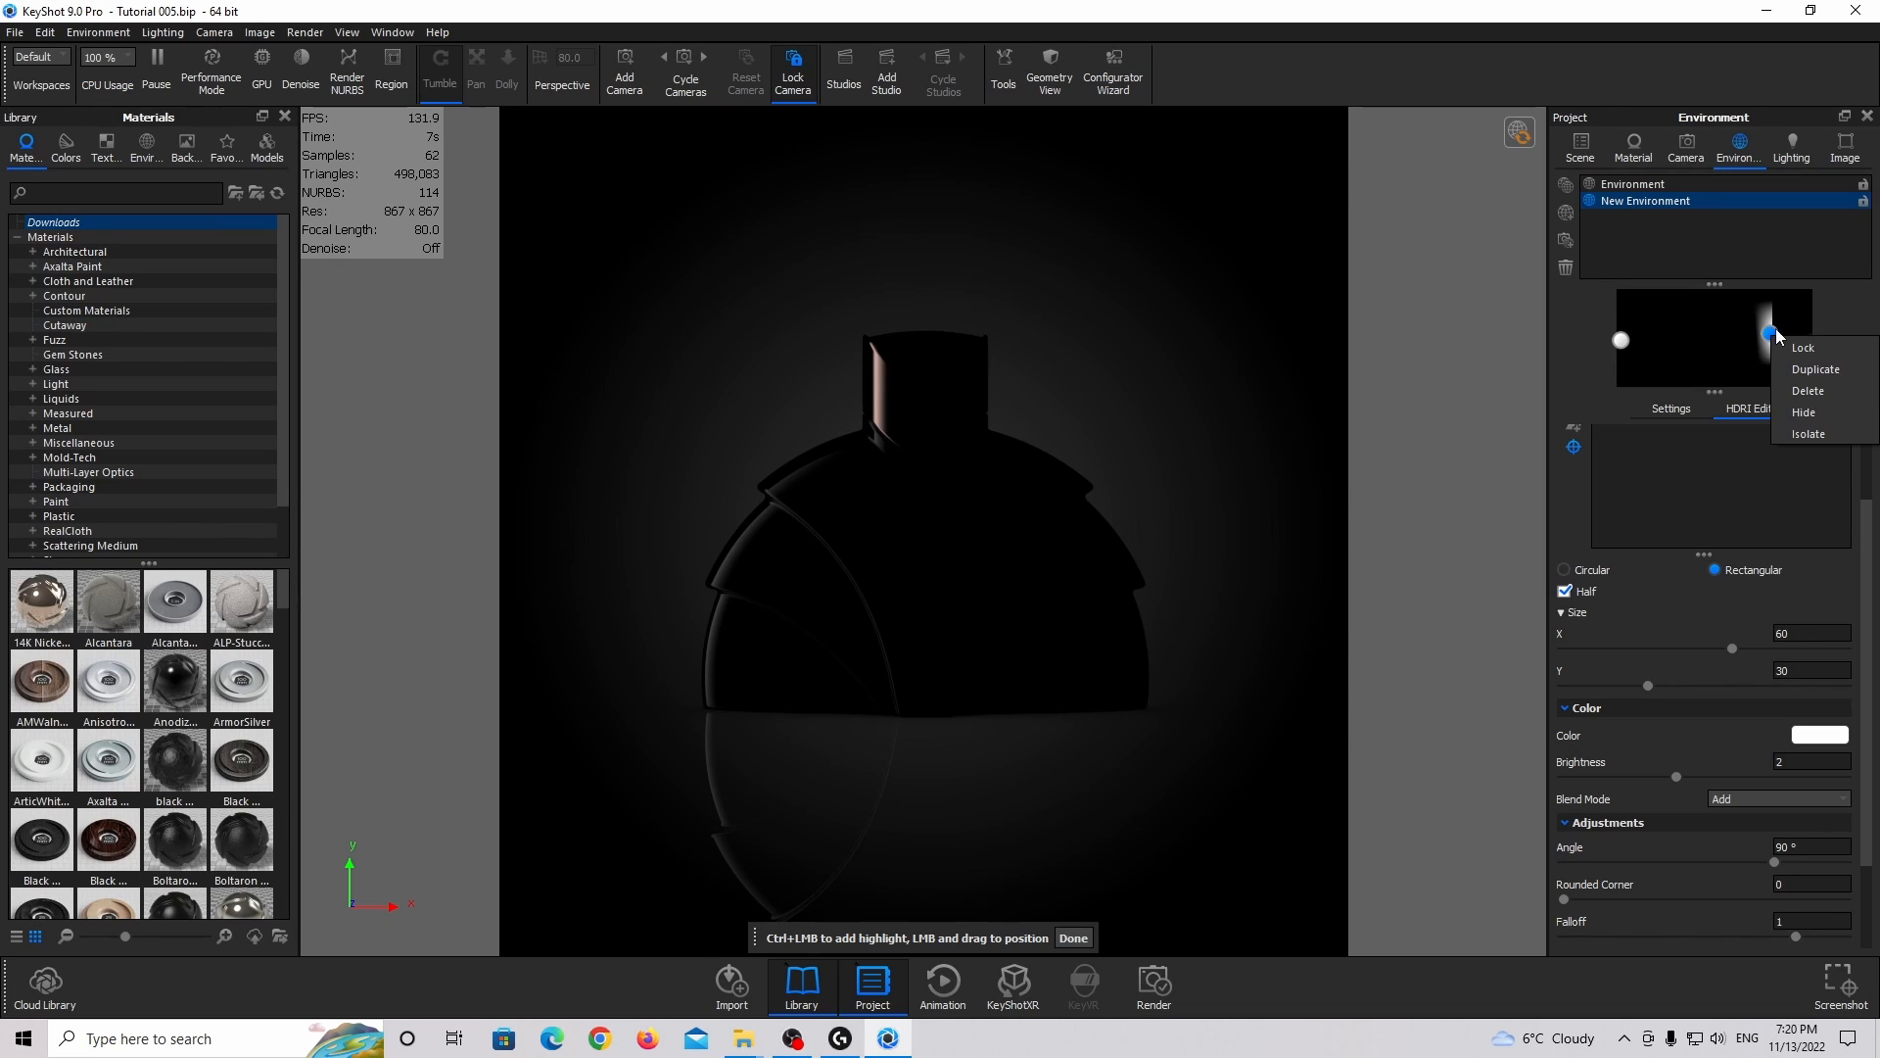
{"action": "left_click", "coordinate": [1805, 370]}
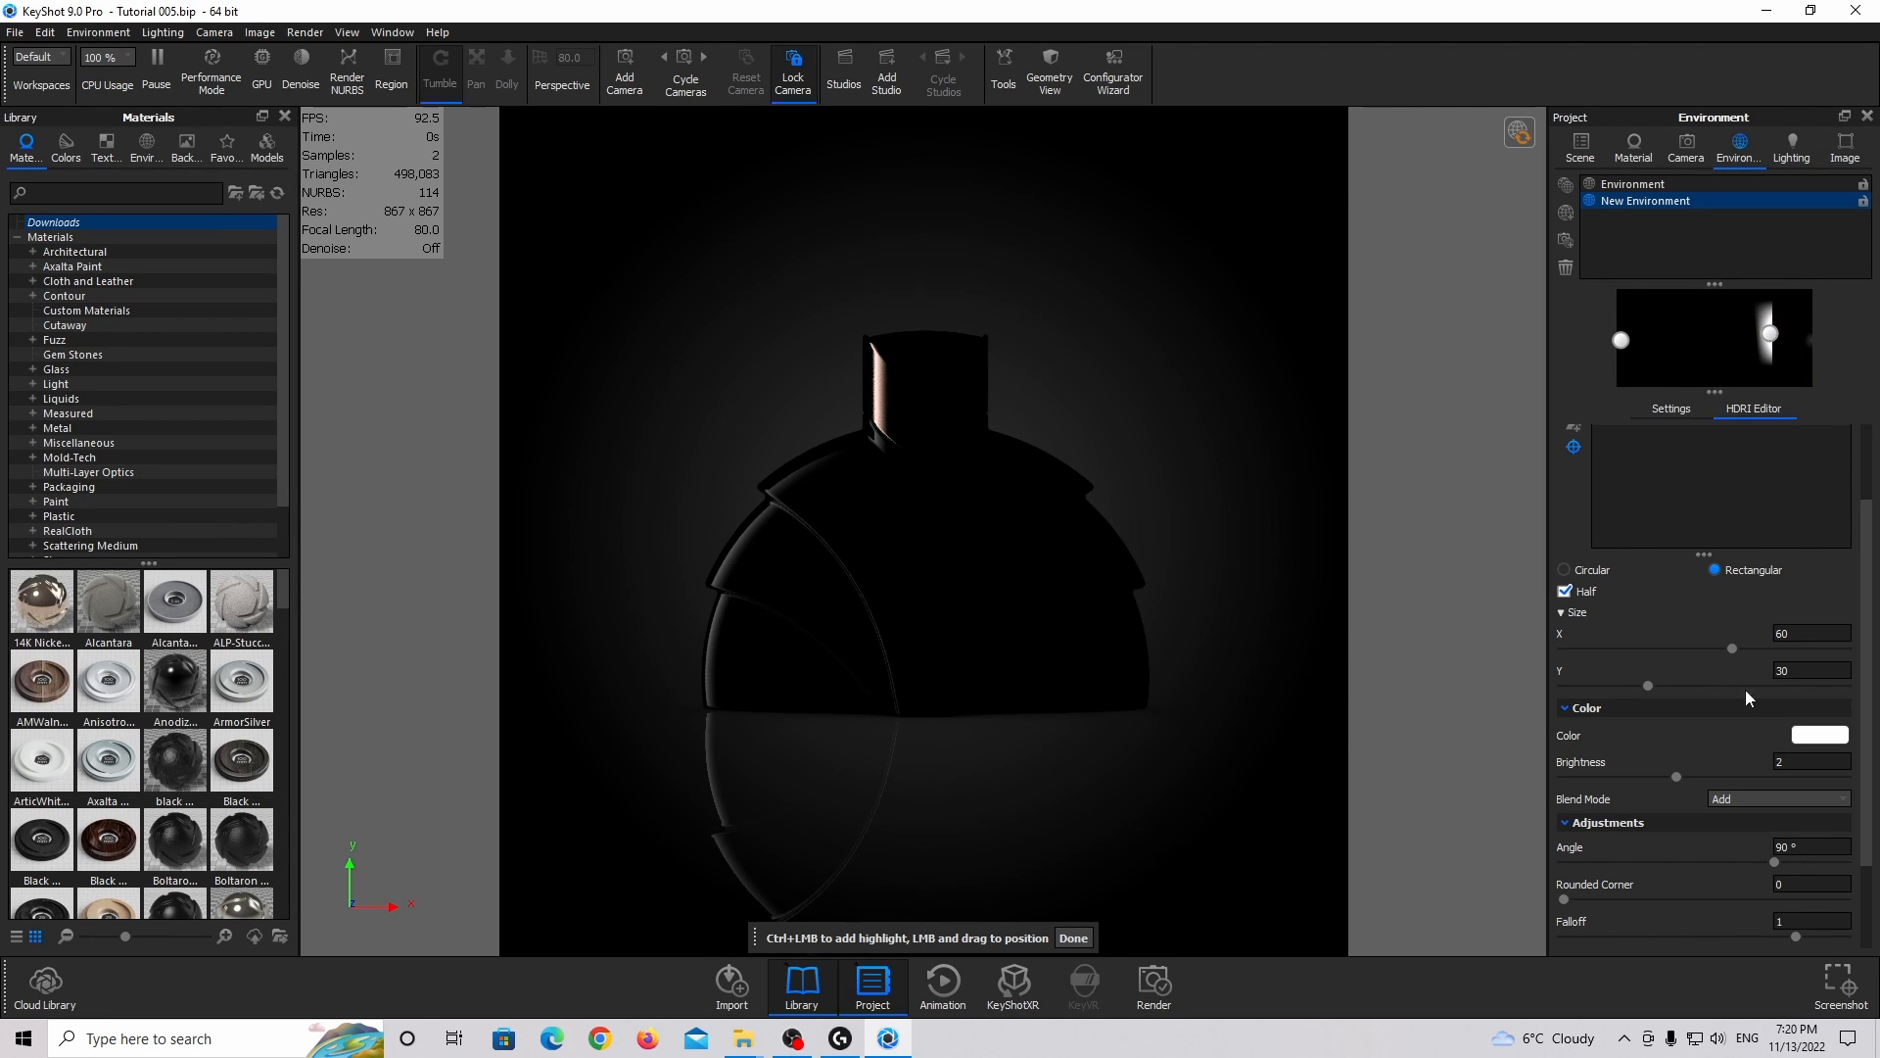
{"action": "left_click", "coordinate": [1778, 888]}
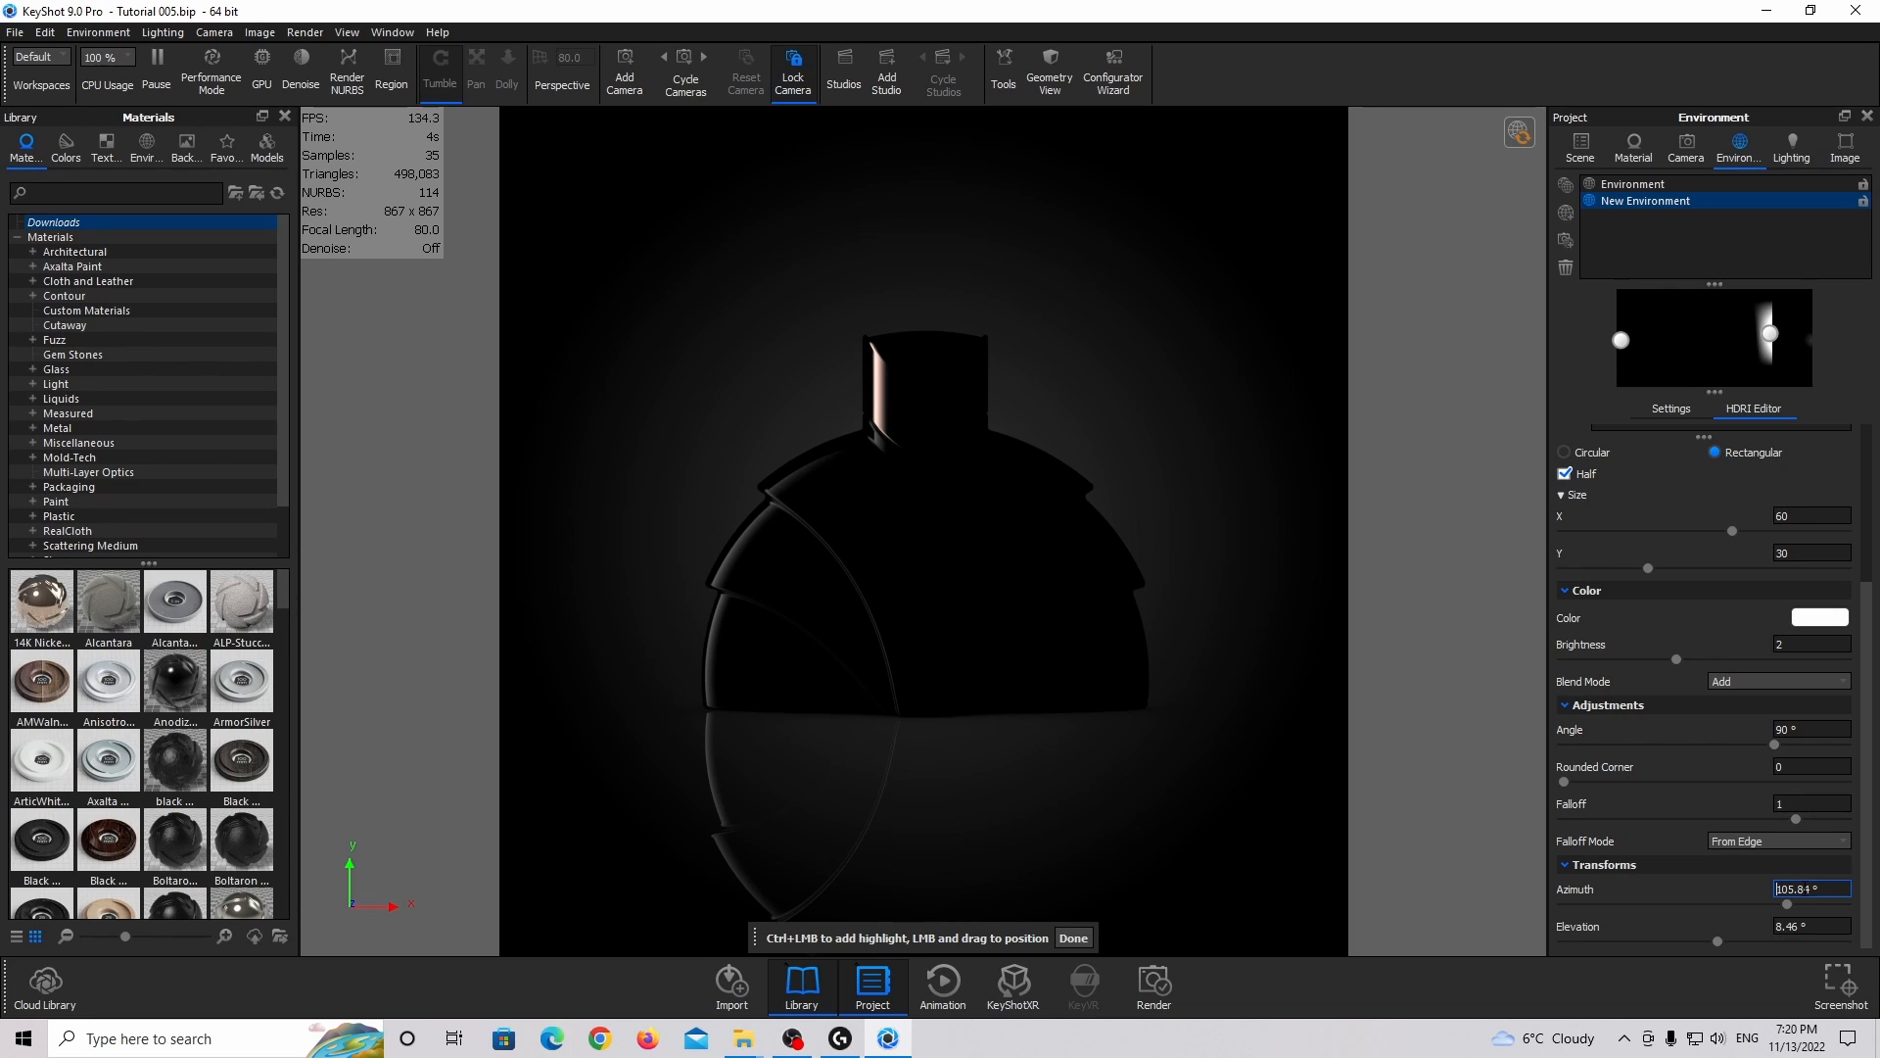
{"action": "key", "text": "Home"}
{"action": "type", "text": "-"}
{"action": "key", "text": "Return"}
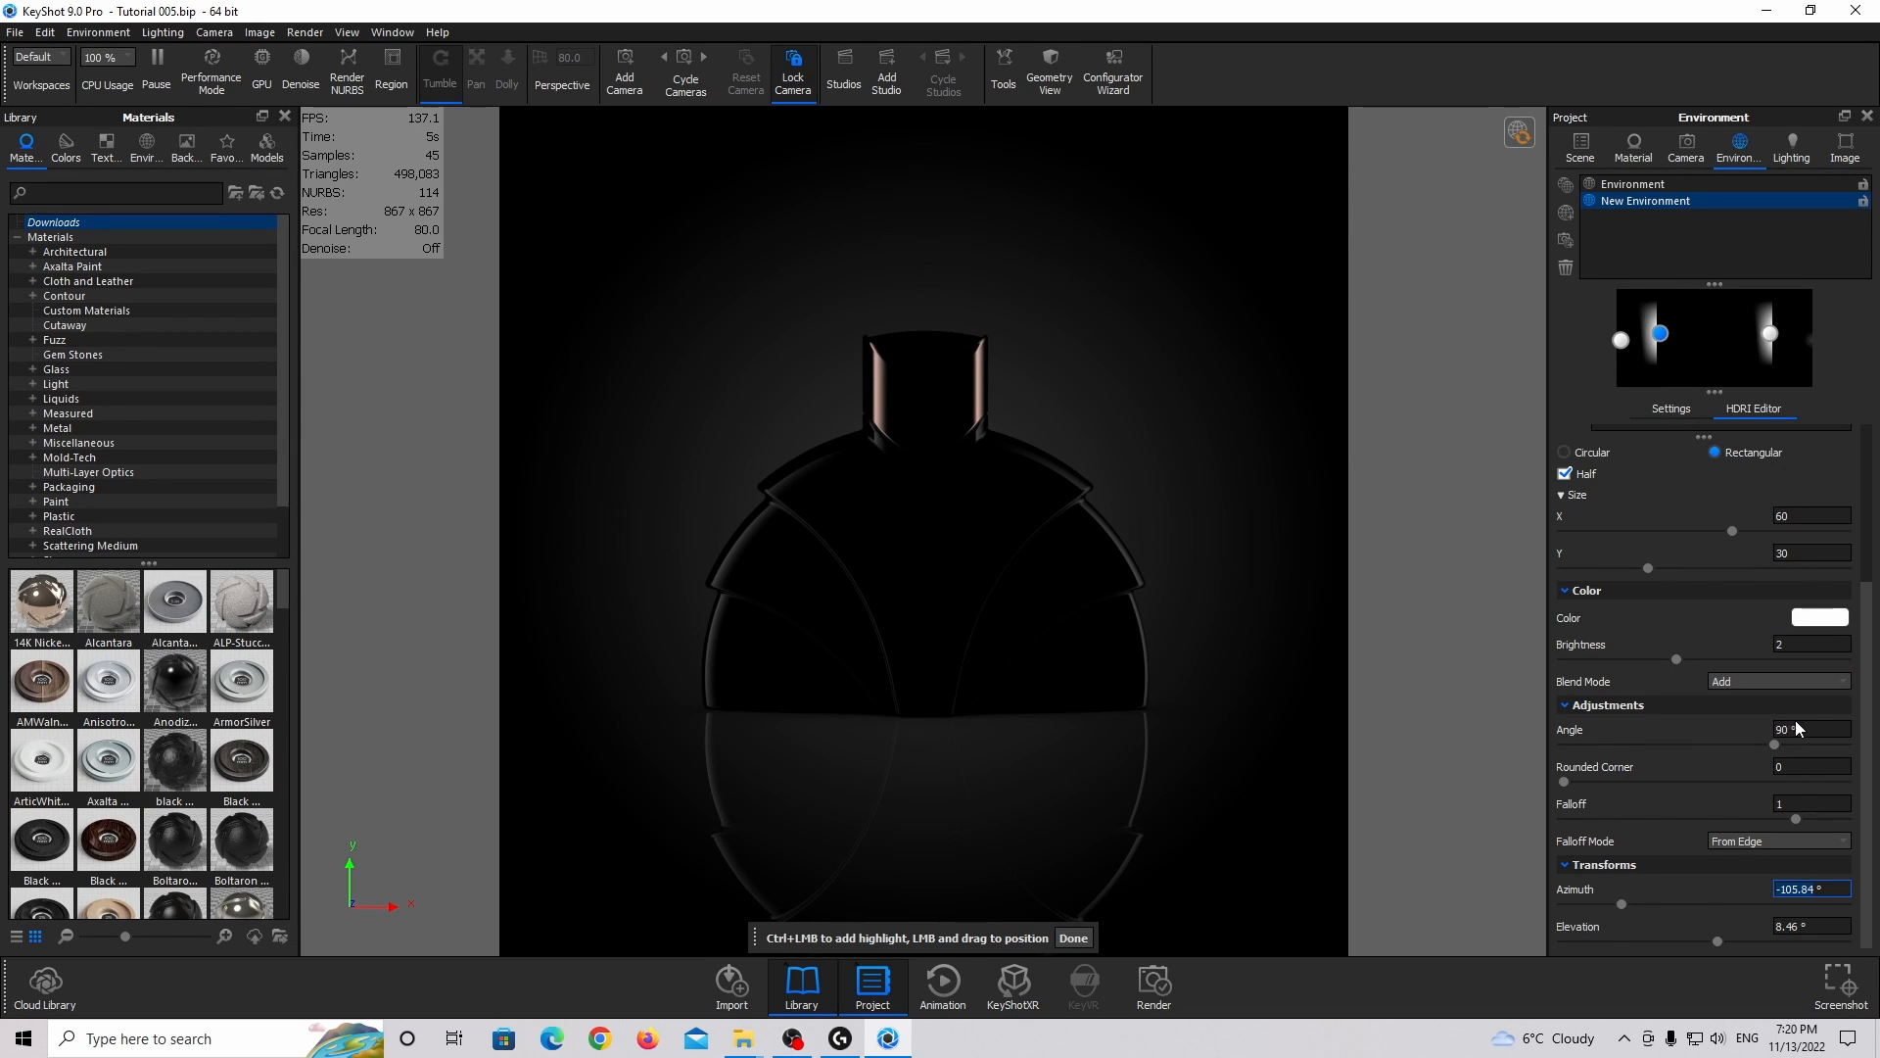
{"action": "left_click", "coordinate": [1841, 730]}
{"action": "type", "text": "-"}
{"action": "key", "text": "Return"}
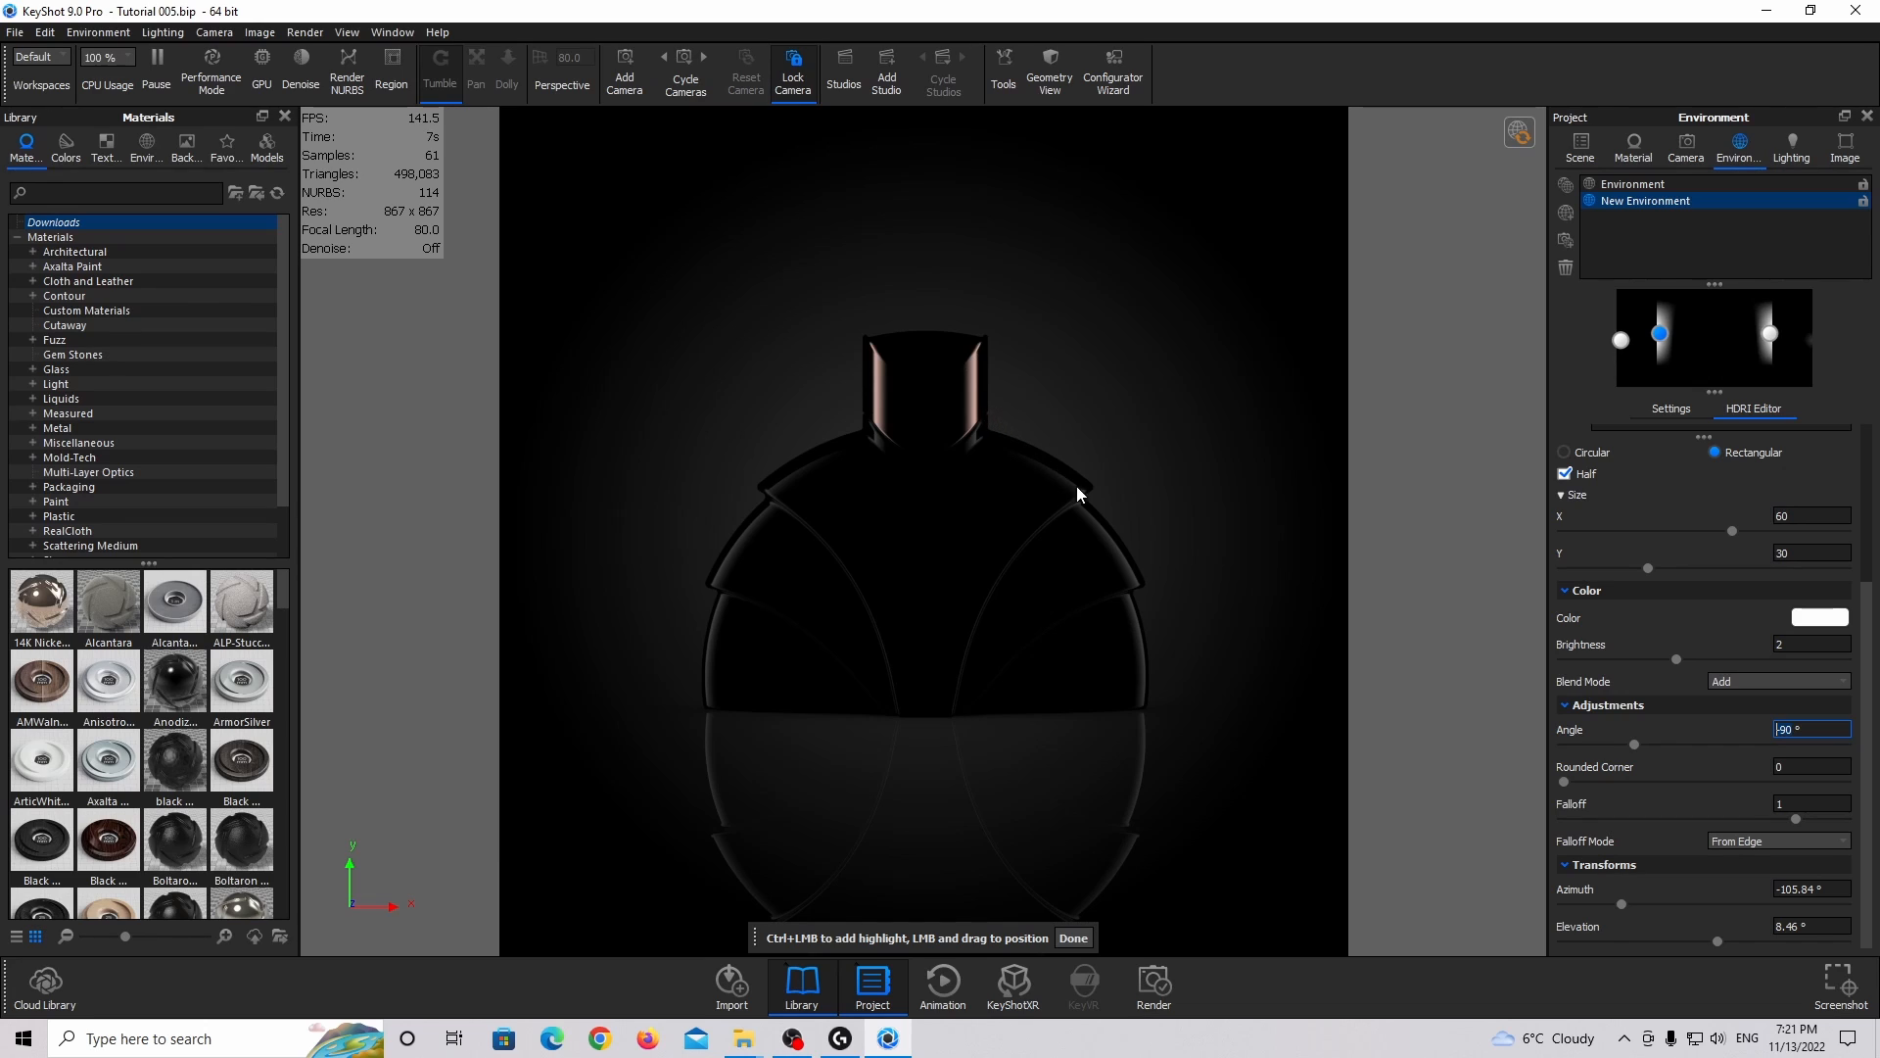
Duplicate the right-edge light pin and place the copy nearer the bottle's front at azimuth -52.2° and elevation 1.62°.
{"action": "scroll", "coordinate": [1707, 578], "scroll_direction": "up", "scroll_amount": 3}
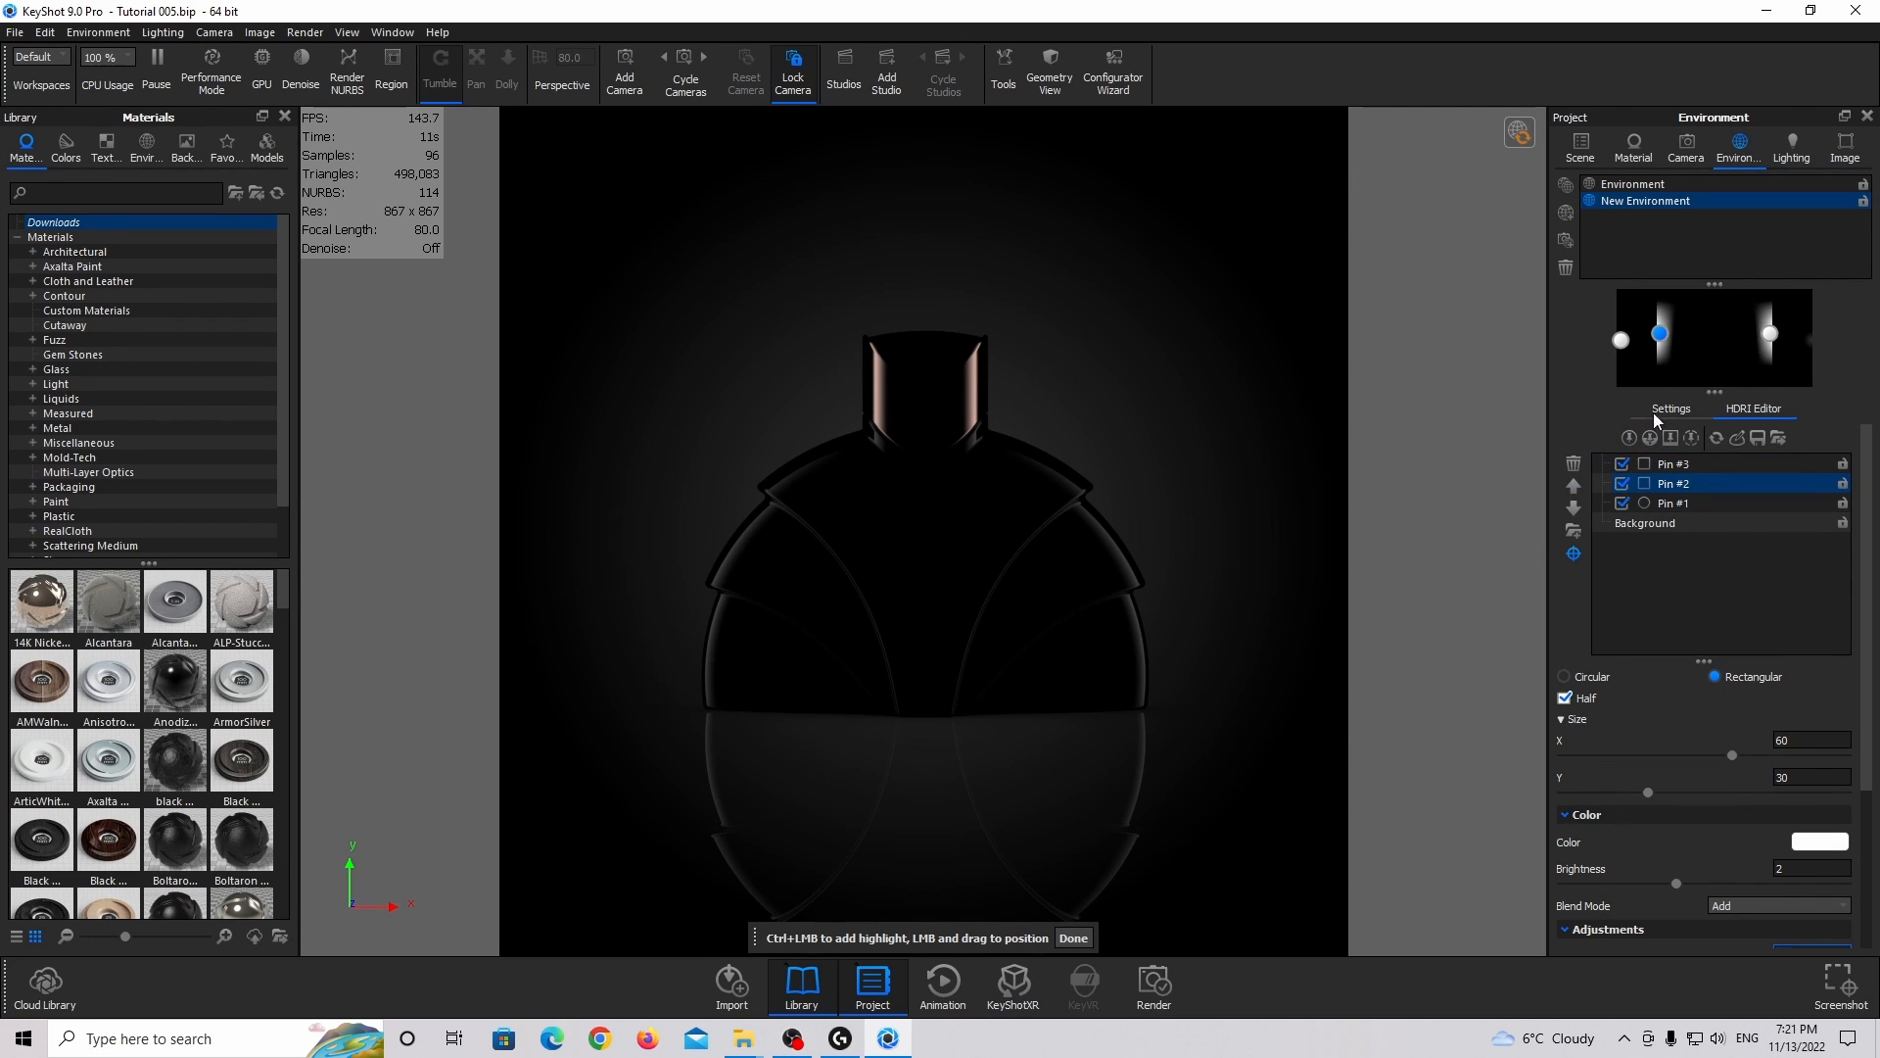
{"action": "left_click", "coordinate": [1662, 336]}
{"action": "right_click", "coordinate": [1664, 339]}
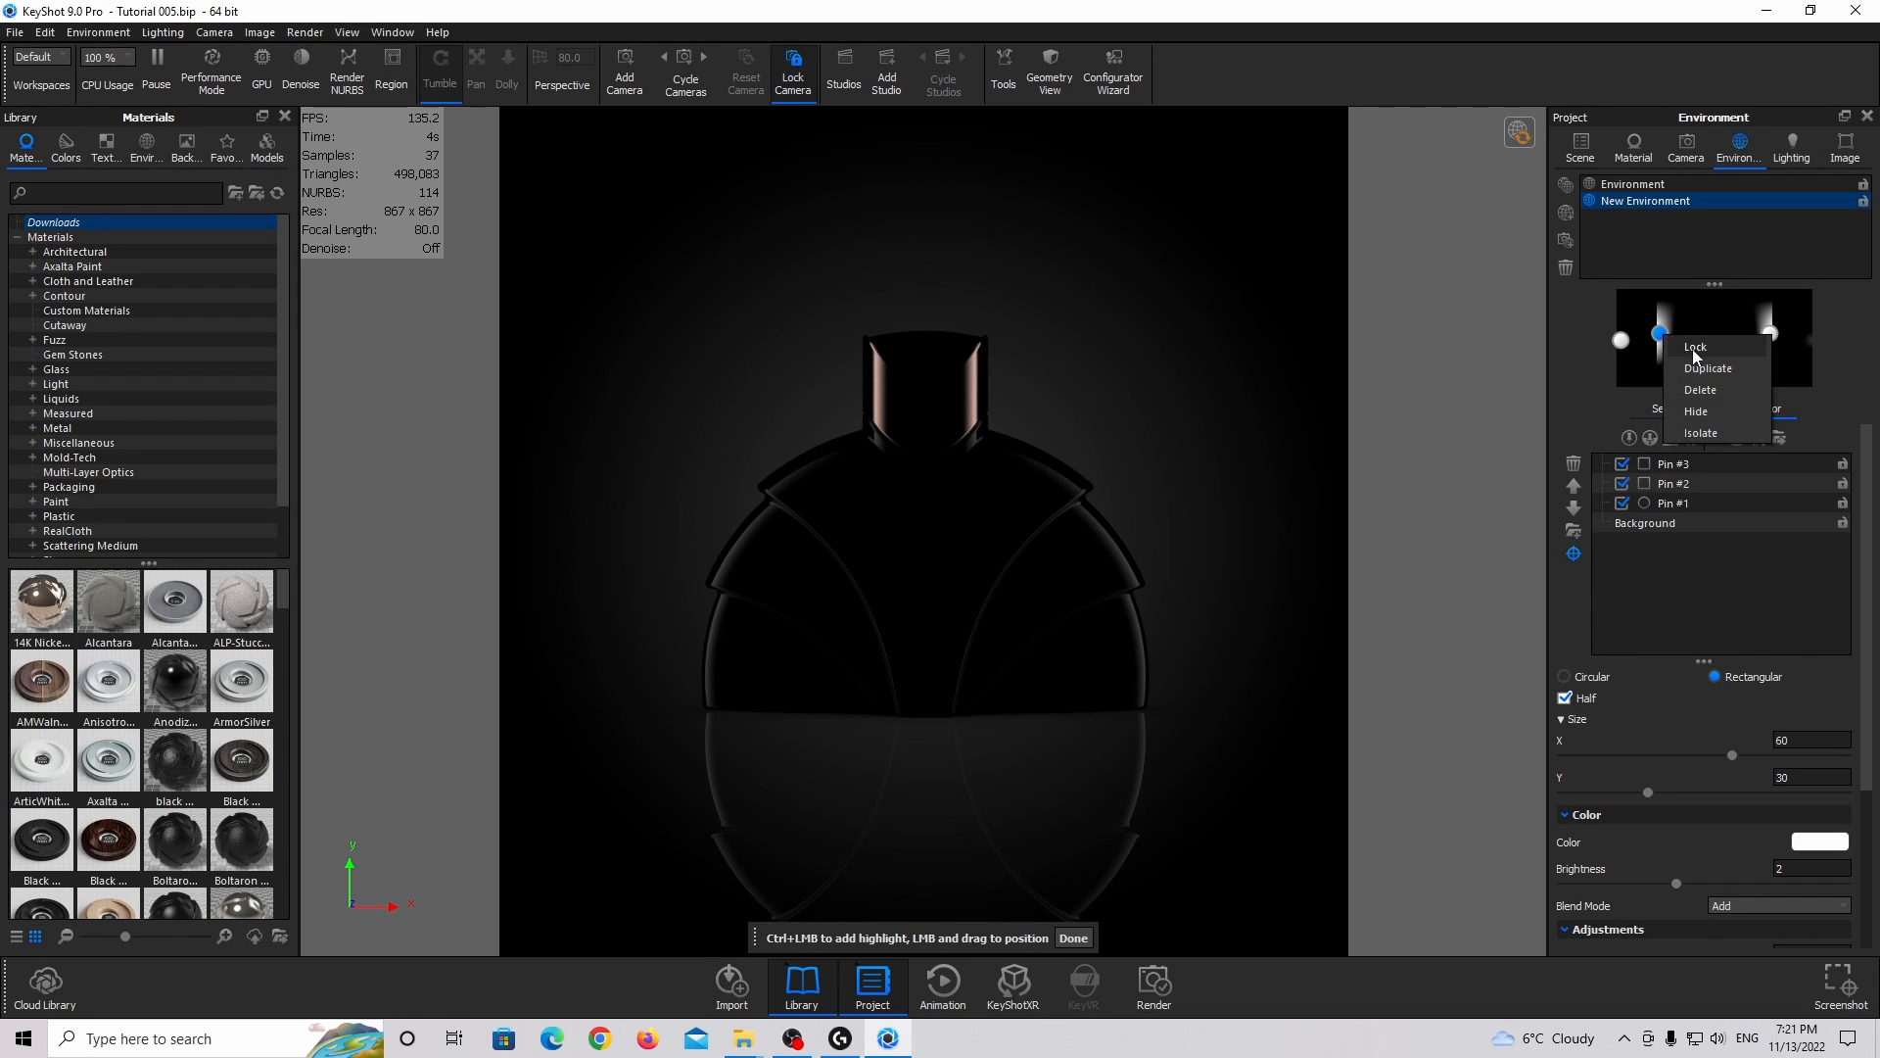
{"action": "left_click", "coordinate": [1702, 368]}
{"action": "left_click_drag", "start_coordinate": [1665, 340], "coordinate": [1693, 340]}
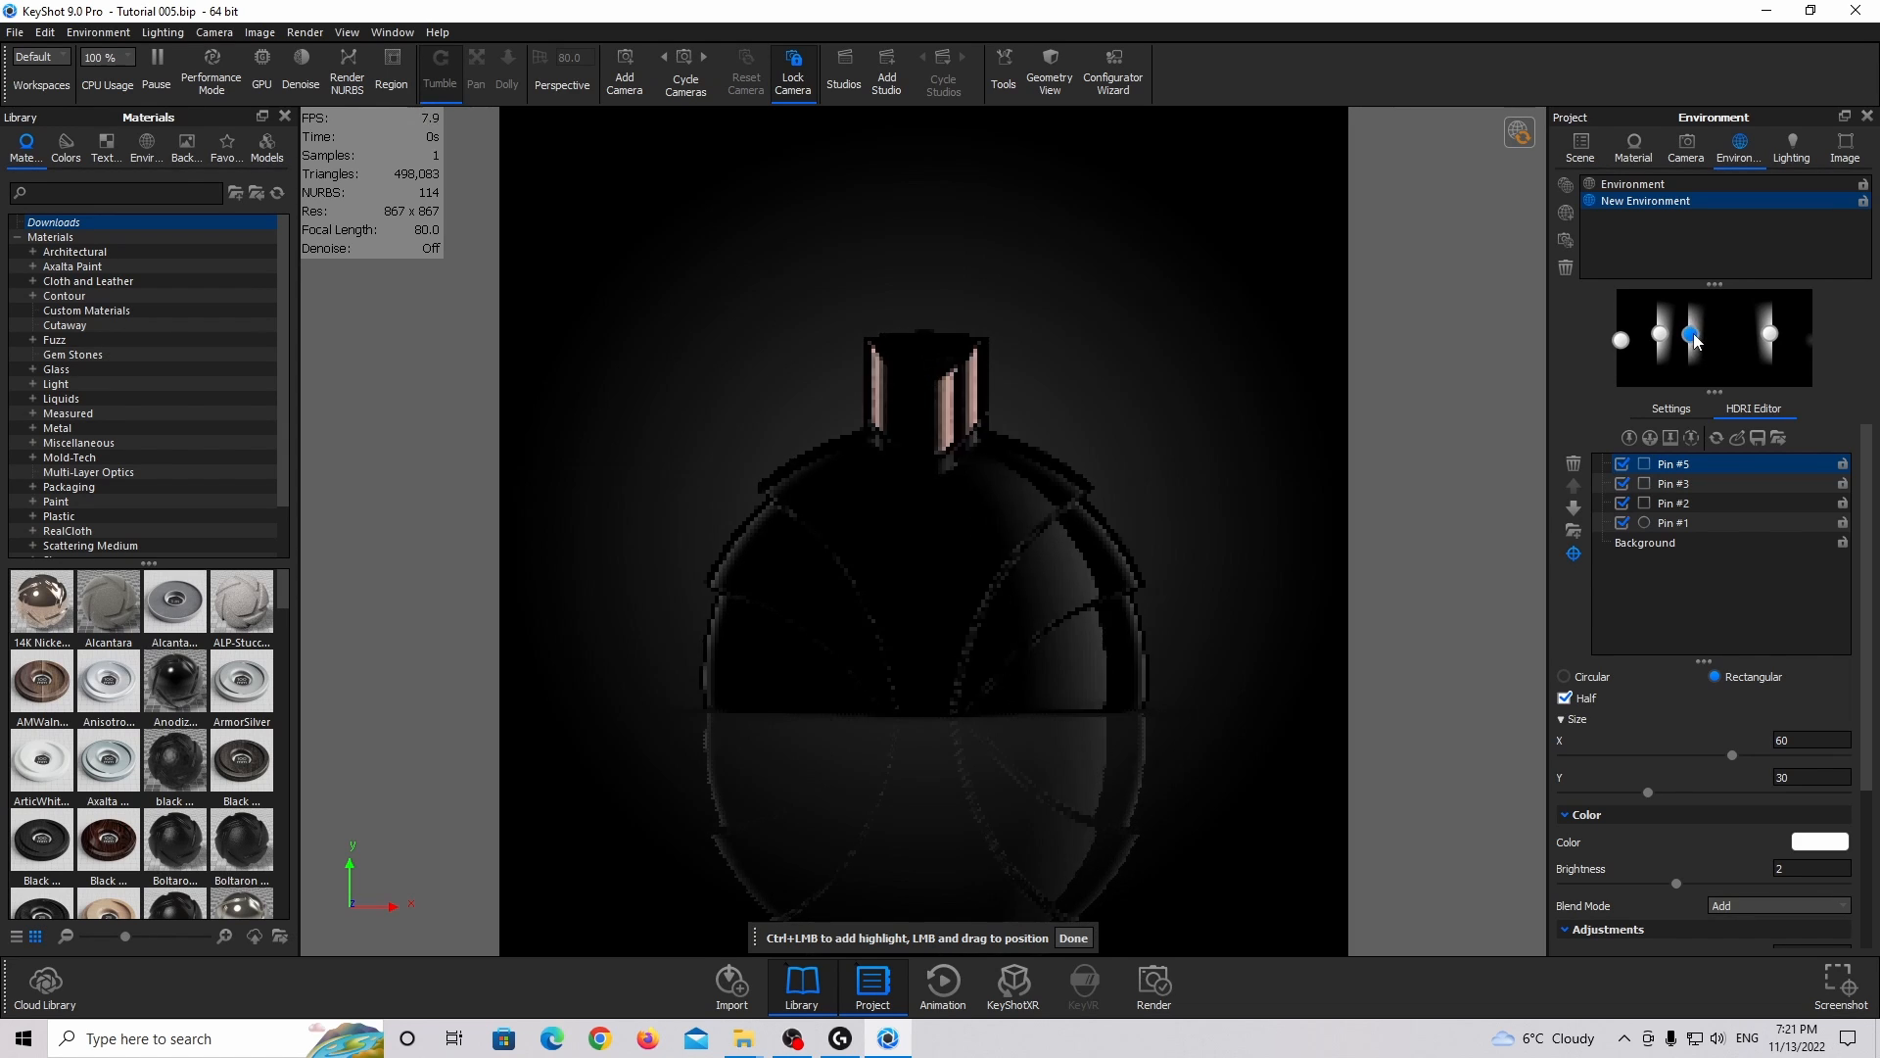
{"action": "scroll", "coordinate": [1718, 798], "scroll_direction": "down", "scroll_amount": 3}
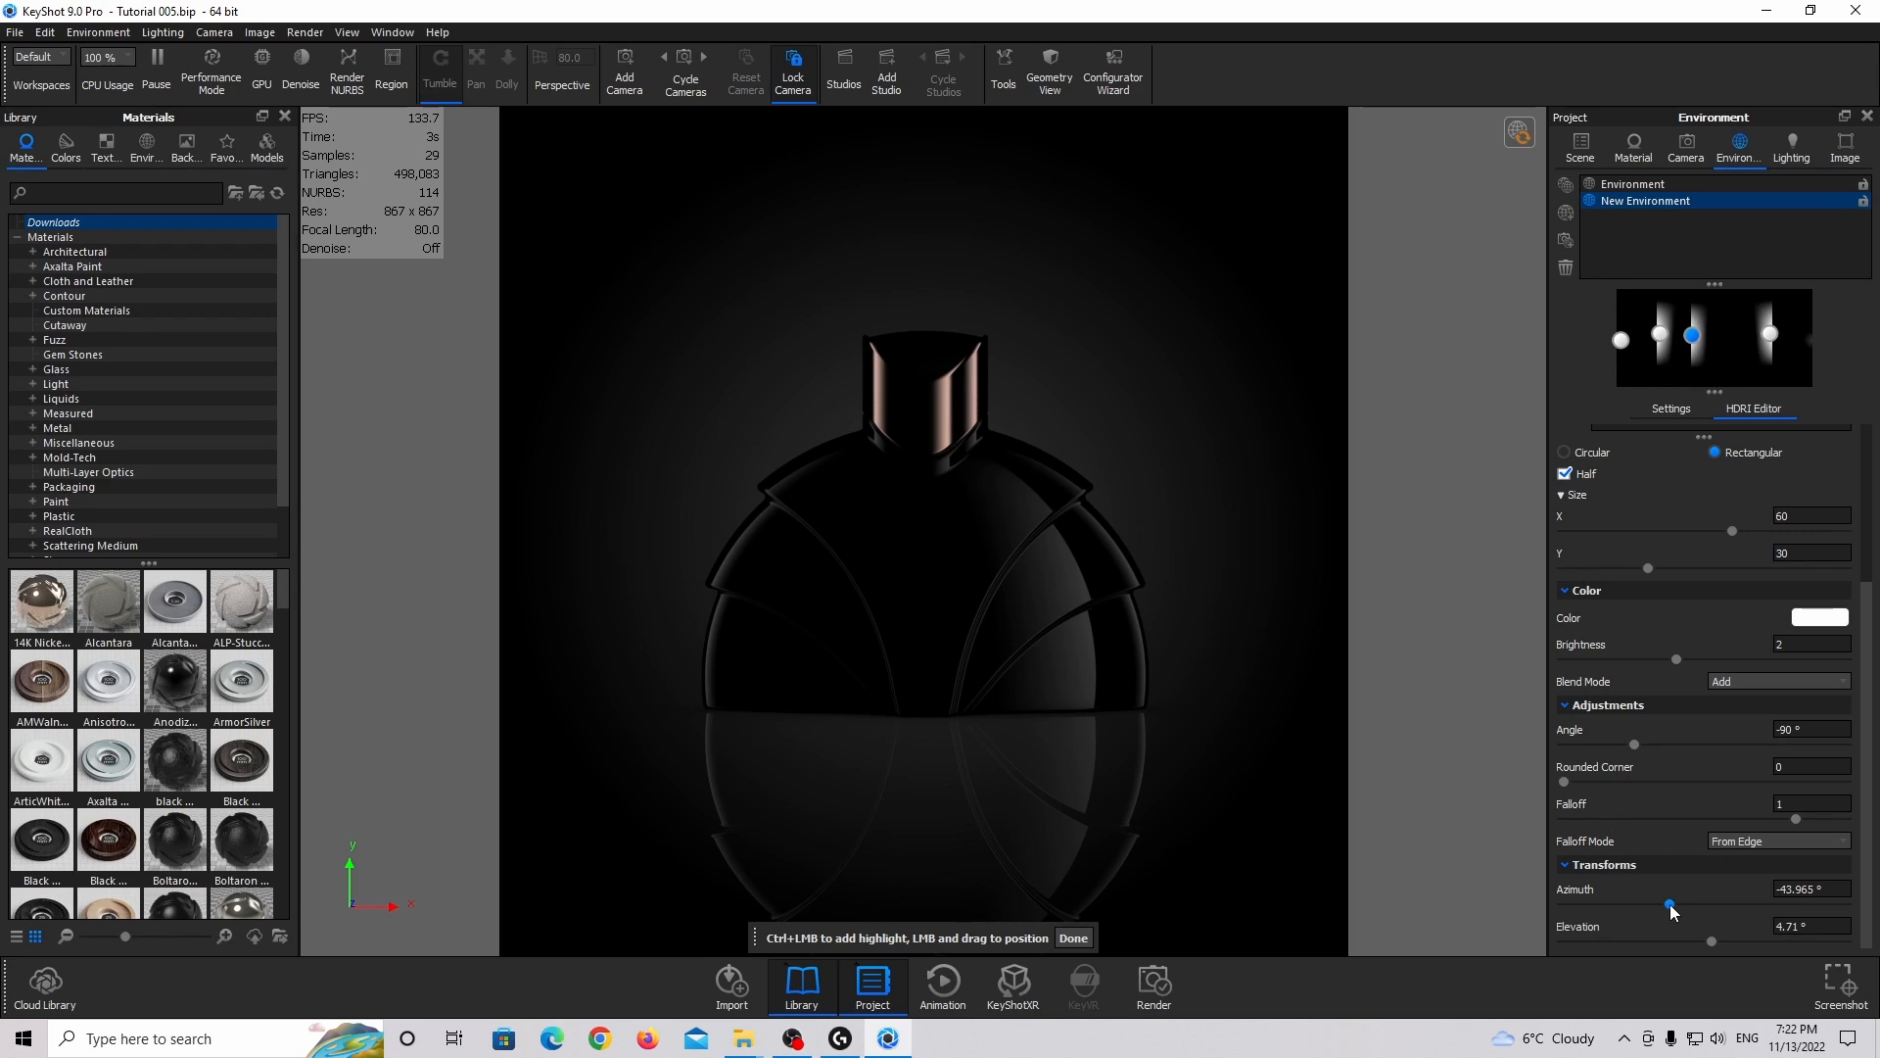
{"action": "left_click_drag", "start_coordinate": [1671, 903], "coordinate": [1707, 940]}
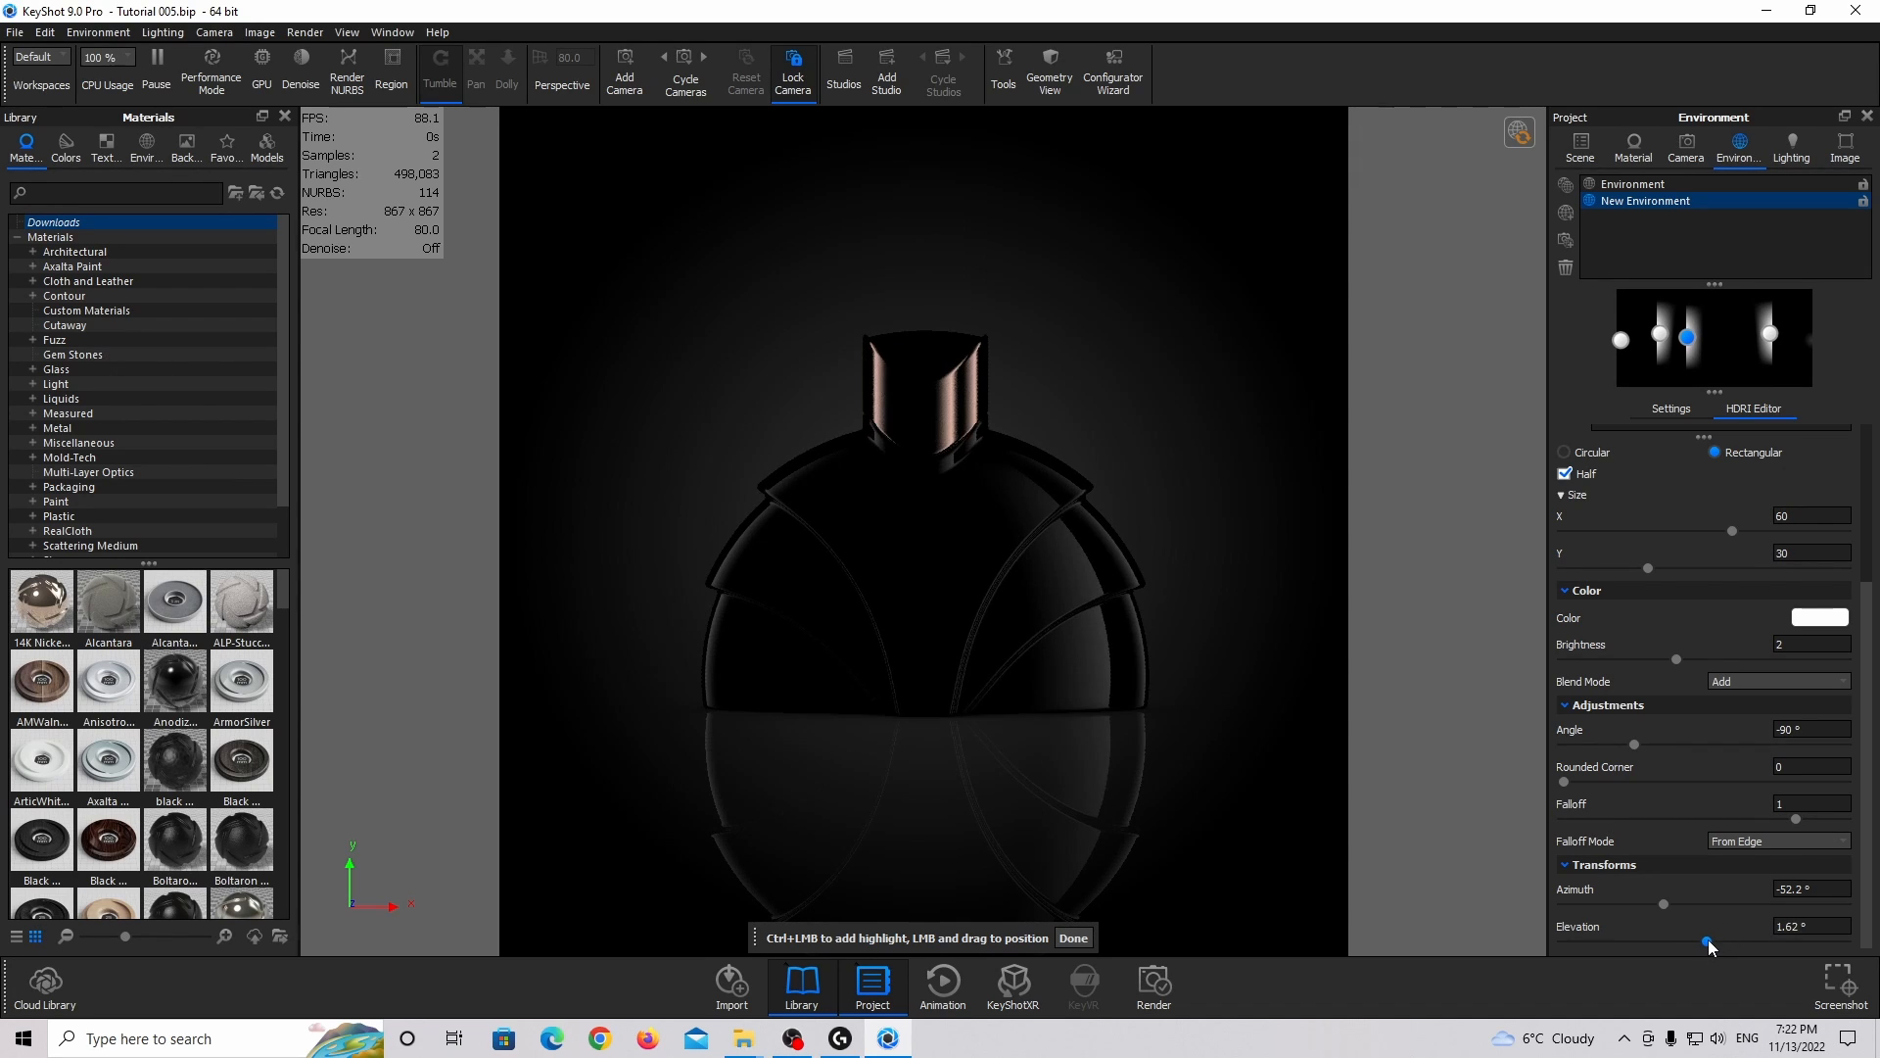
Duplicate the right front light pin and mirror the copy to the bottle's left side with azimuth 52.2° and angle 90°.
{"action": "right_click", "coordinate": [1691, 339]}
{"action": "left_click", "coordinate": [1708, 370]}
{"action": "left_click", "coordinate": [1791, 888]}
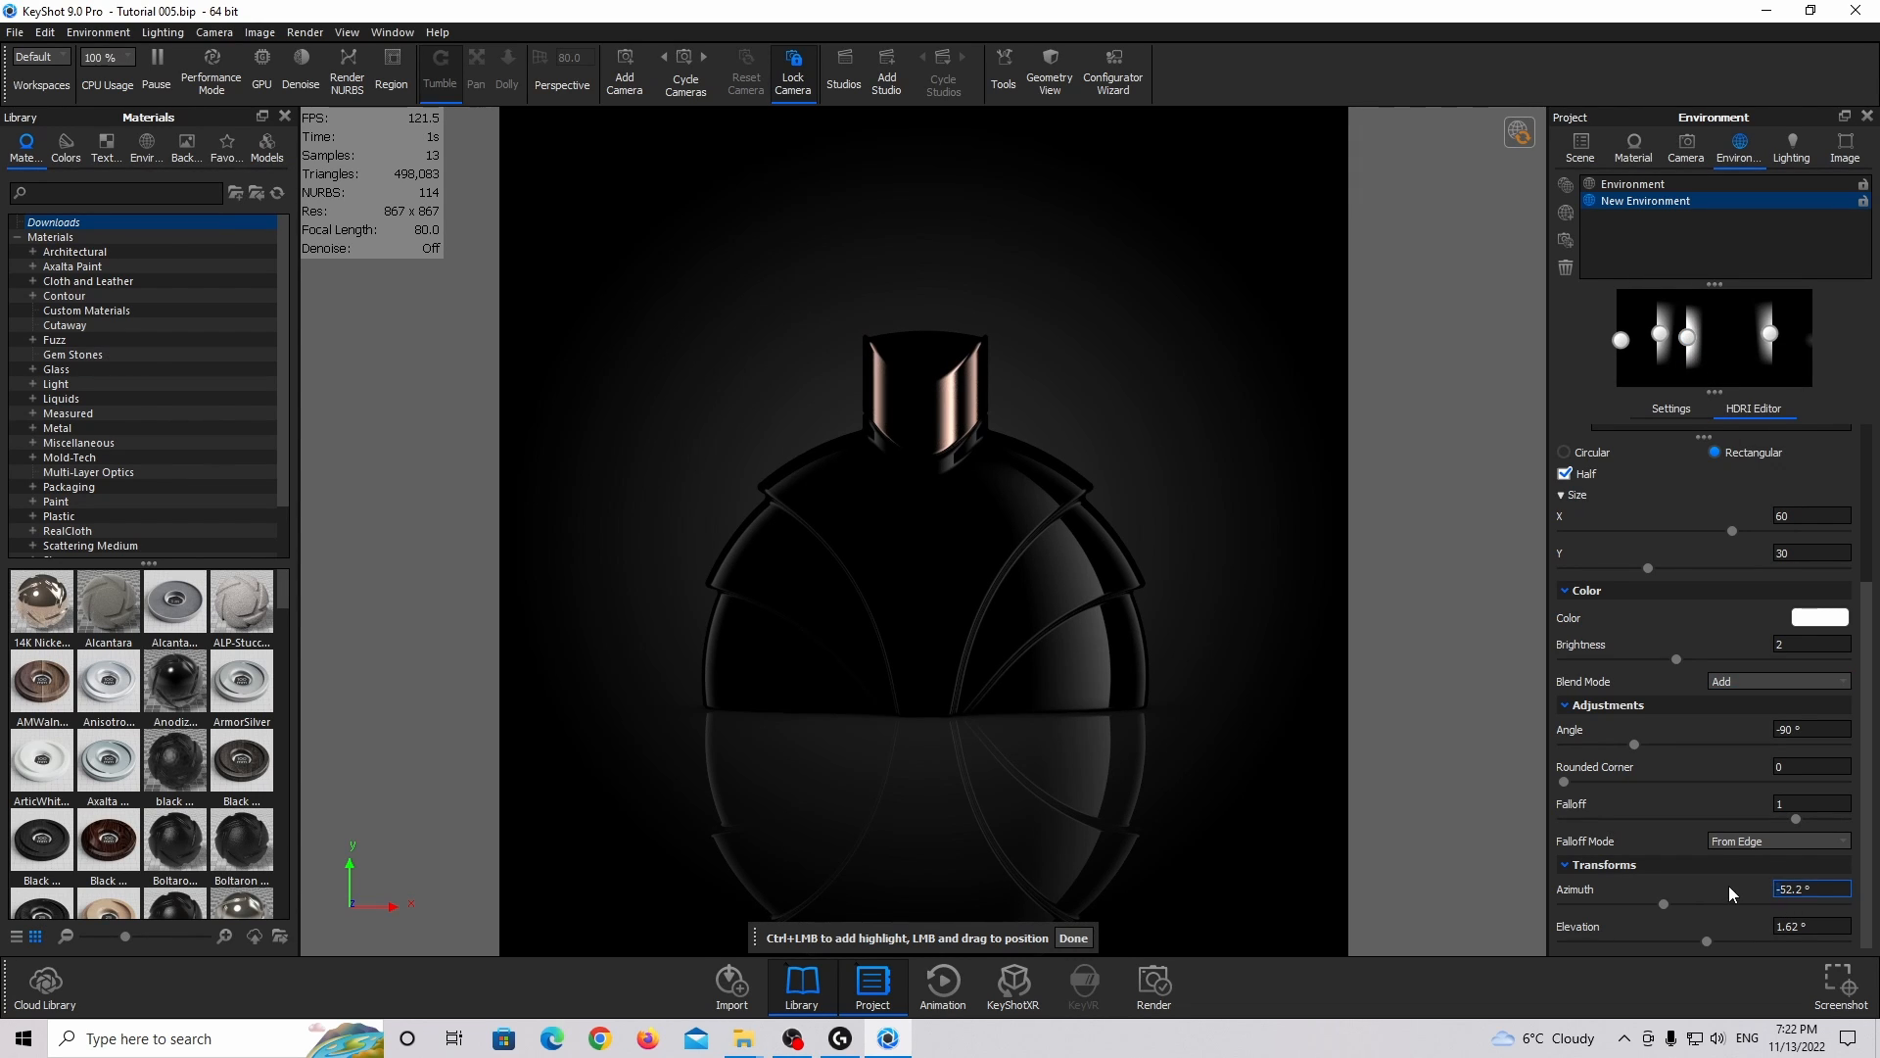
{"action": "key", "text": "Delete"}
{"action": "key", "text": "Return"}
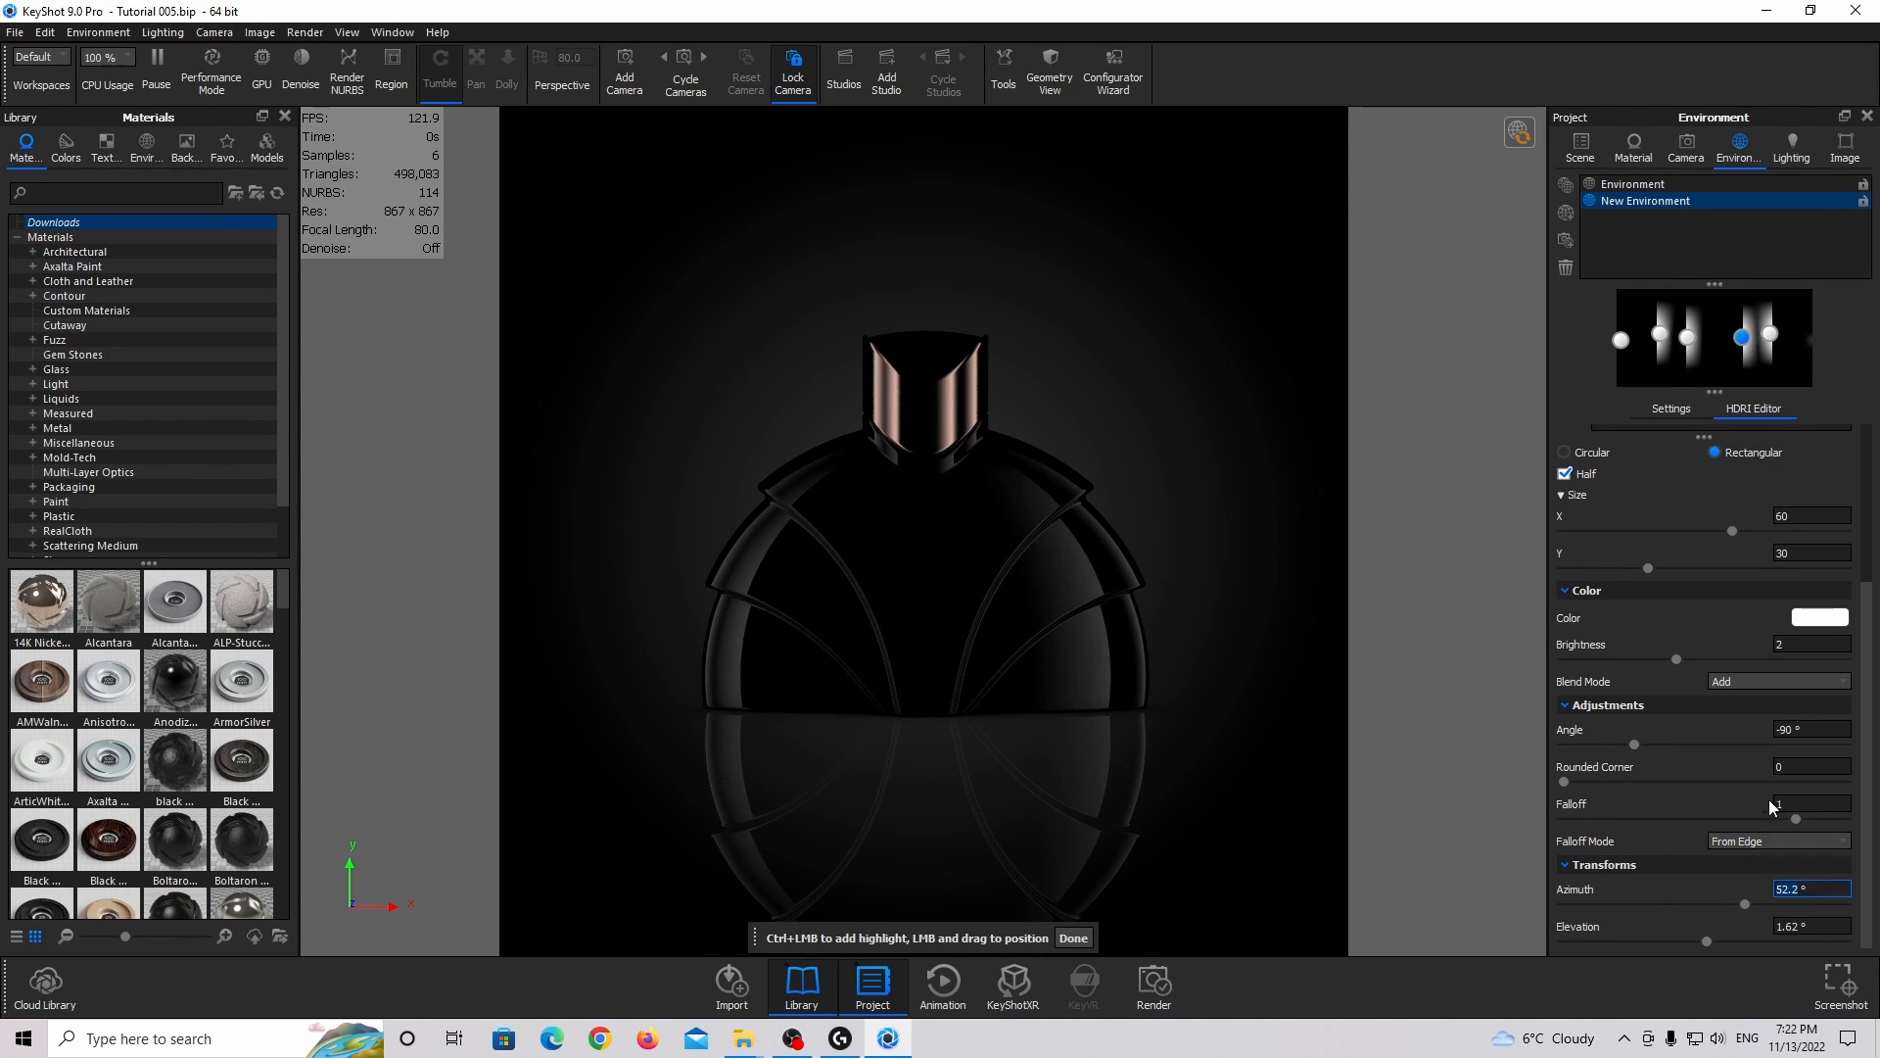
{"action": "left_click", "coordinate": [1776, 730]}
{"action": "key", "text": "Delete"}
{"action": "key", "text": "Return"}
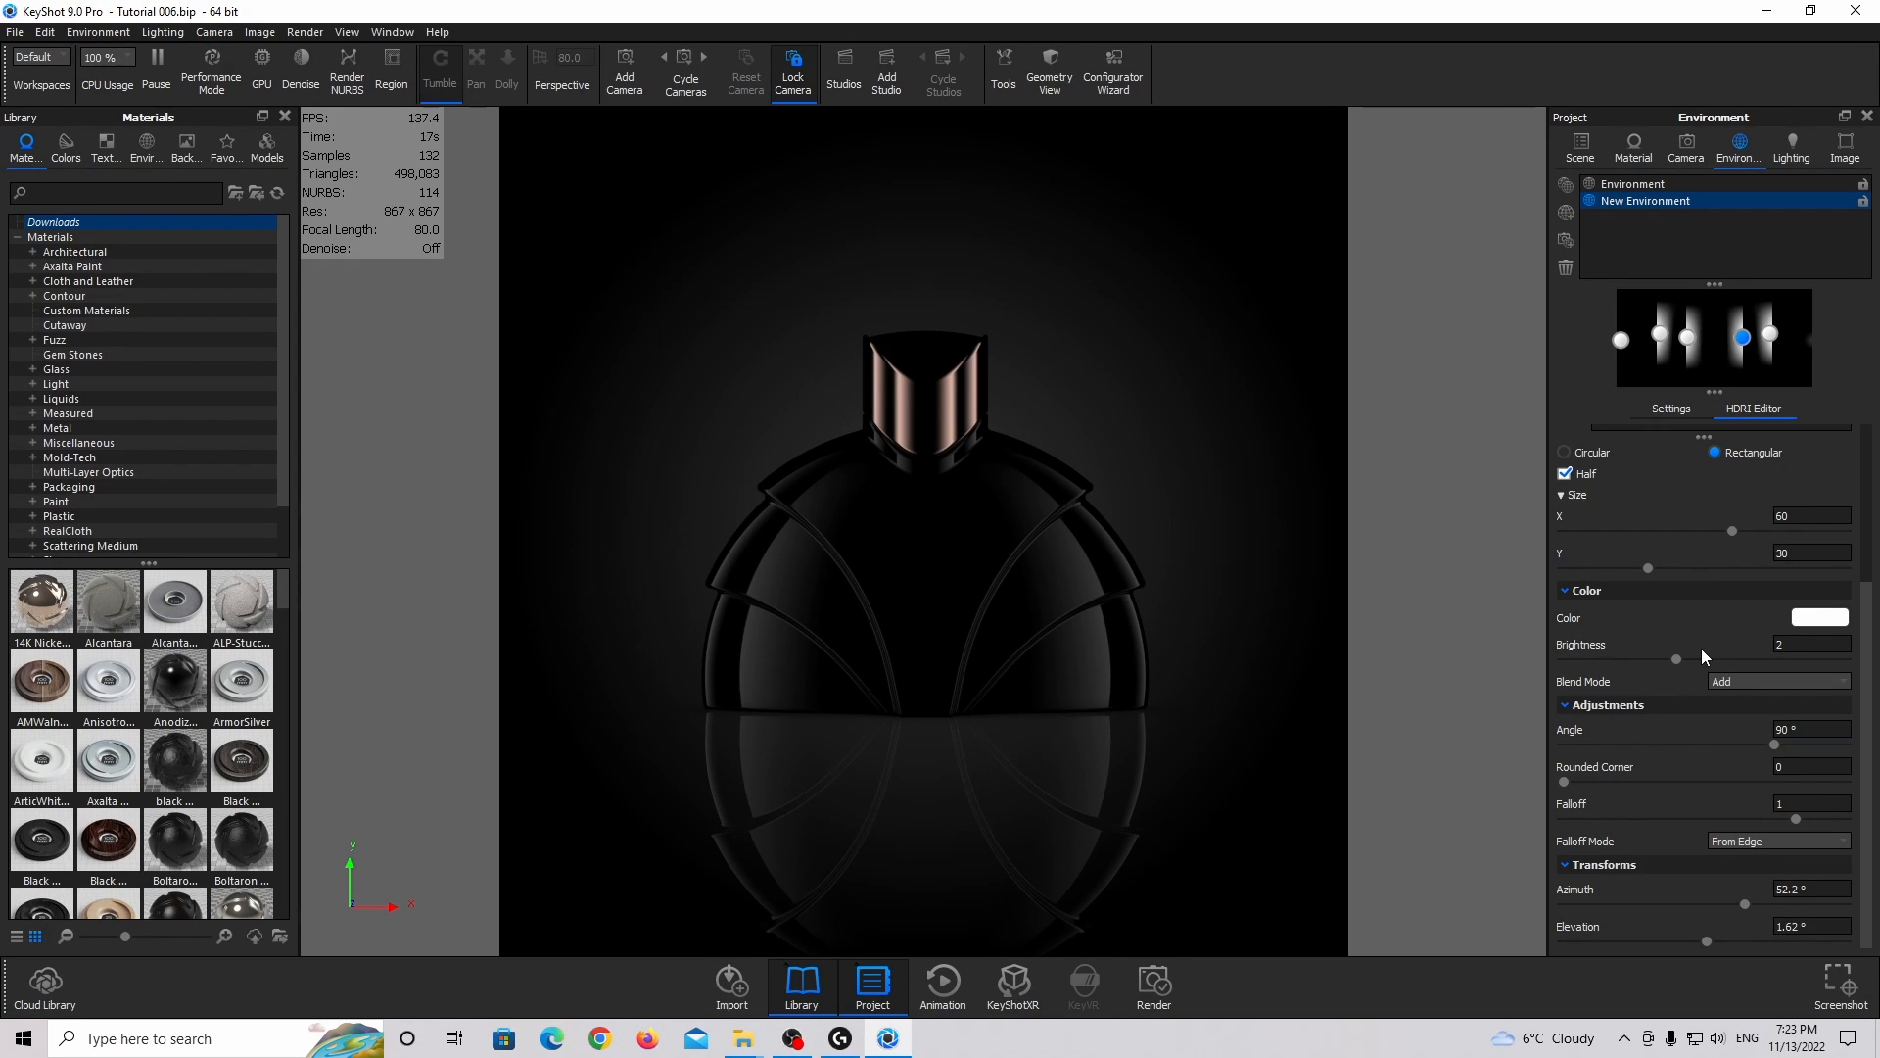
Add a new circular pin to the HDRI with radius 25 and falloff 1.
{"action": "scroll", "coordinate": [1701, 649], "scroll_direction": "up", "scroll_amount": 3}
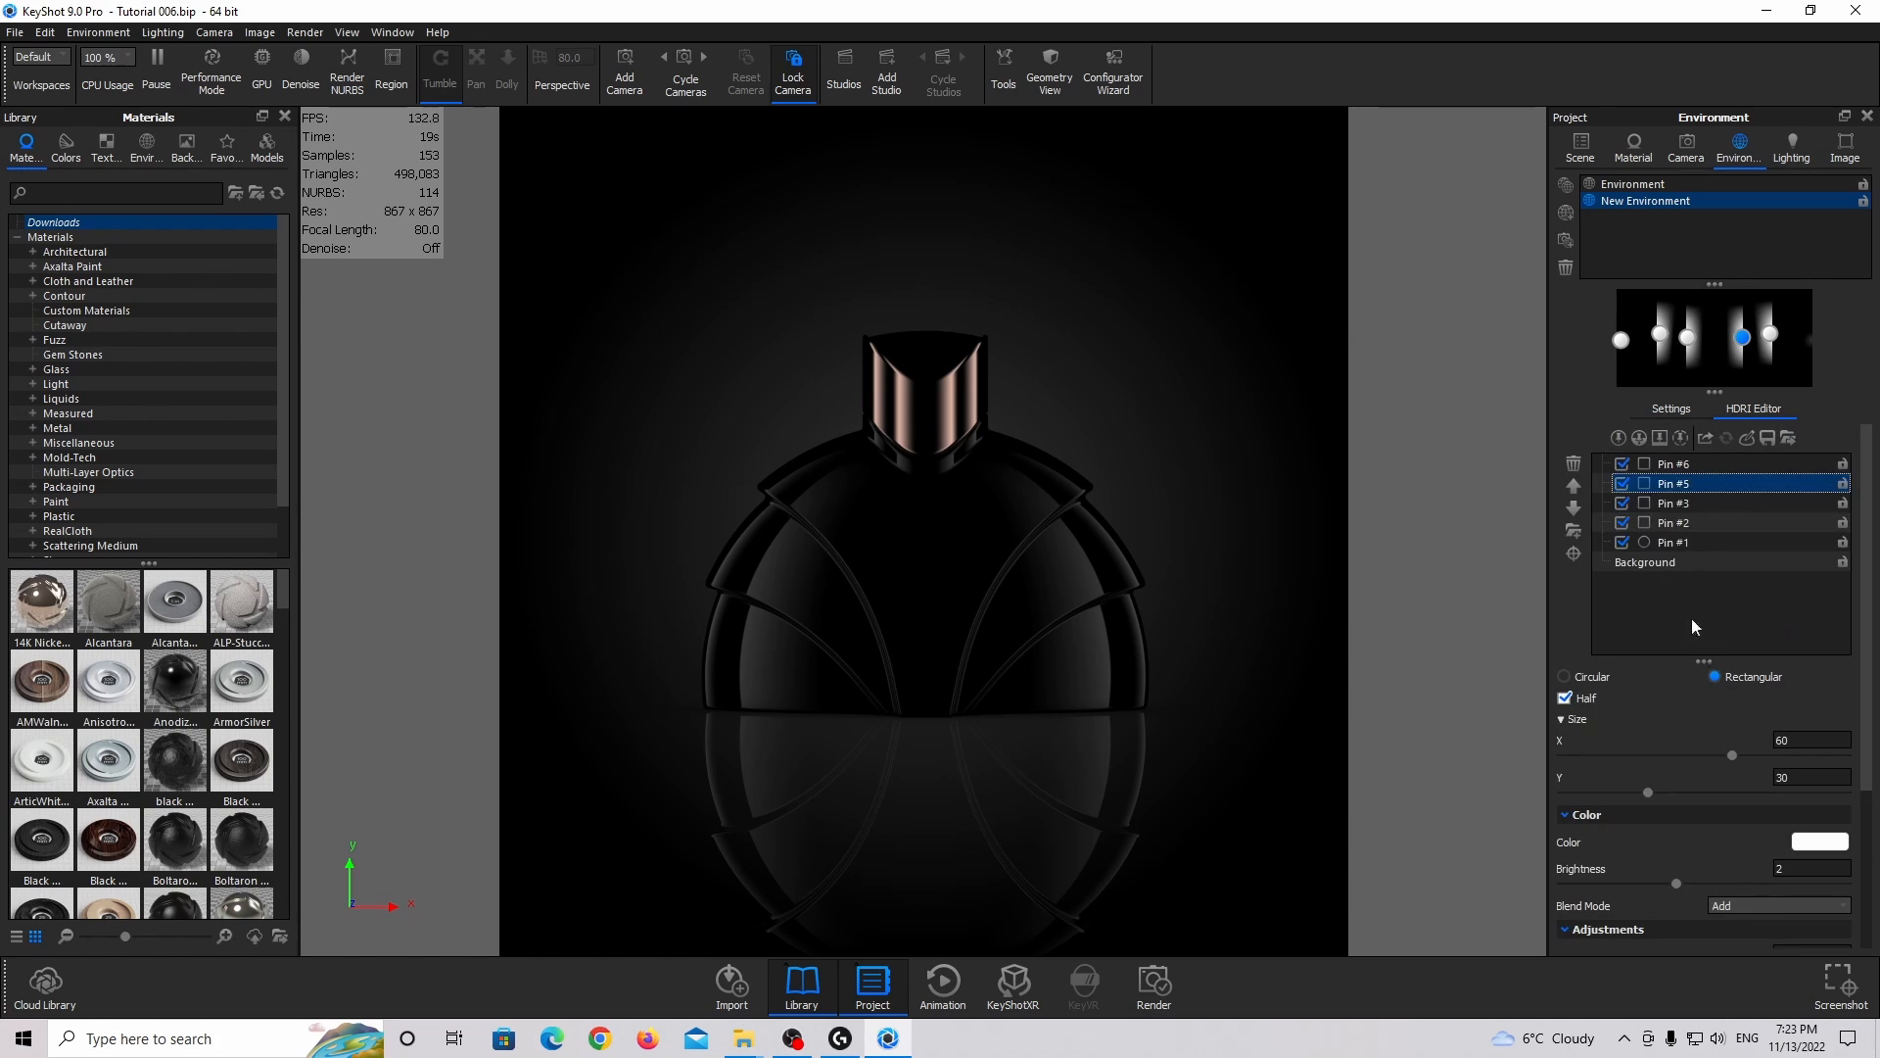
{"action": "left_click", "coordinate": [1619, 438]}
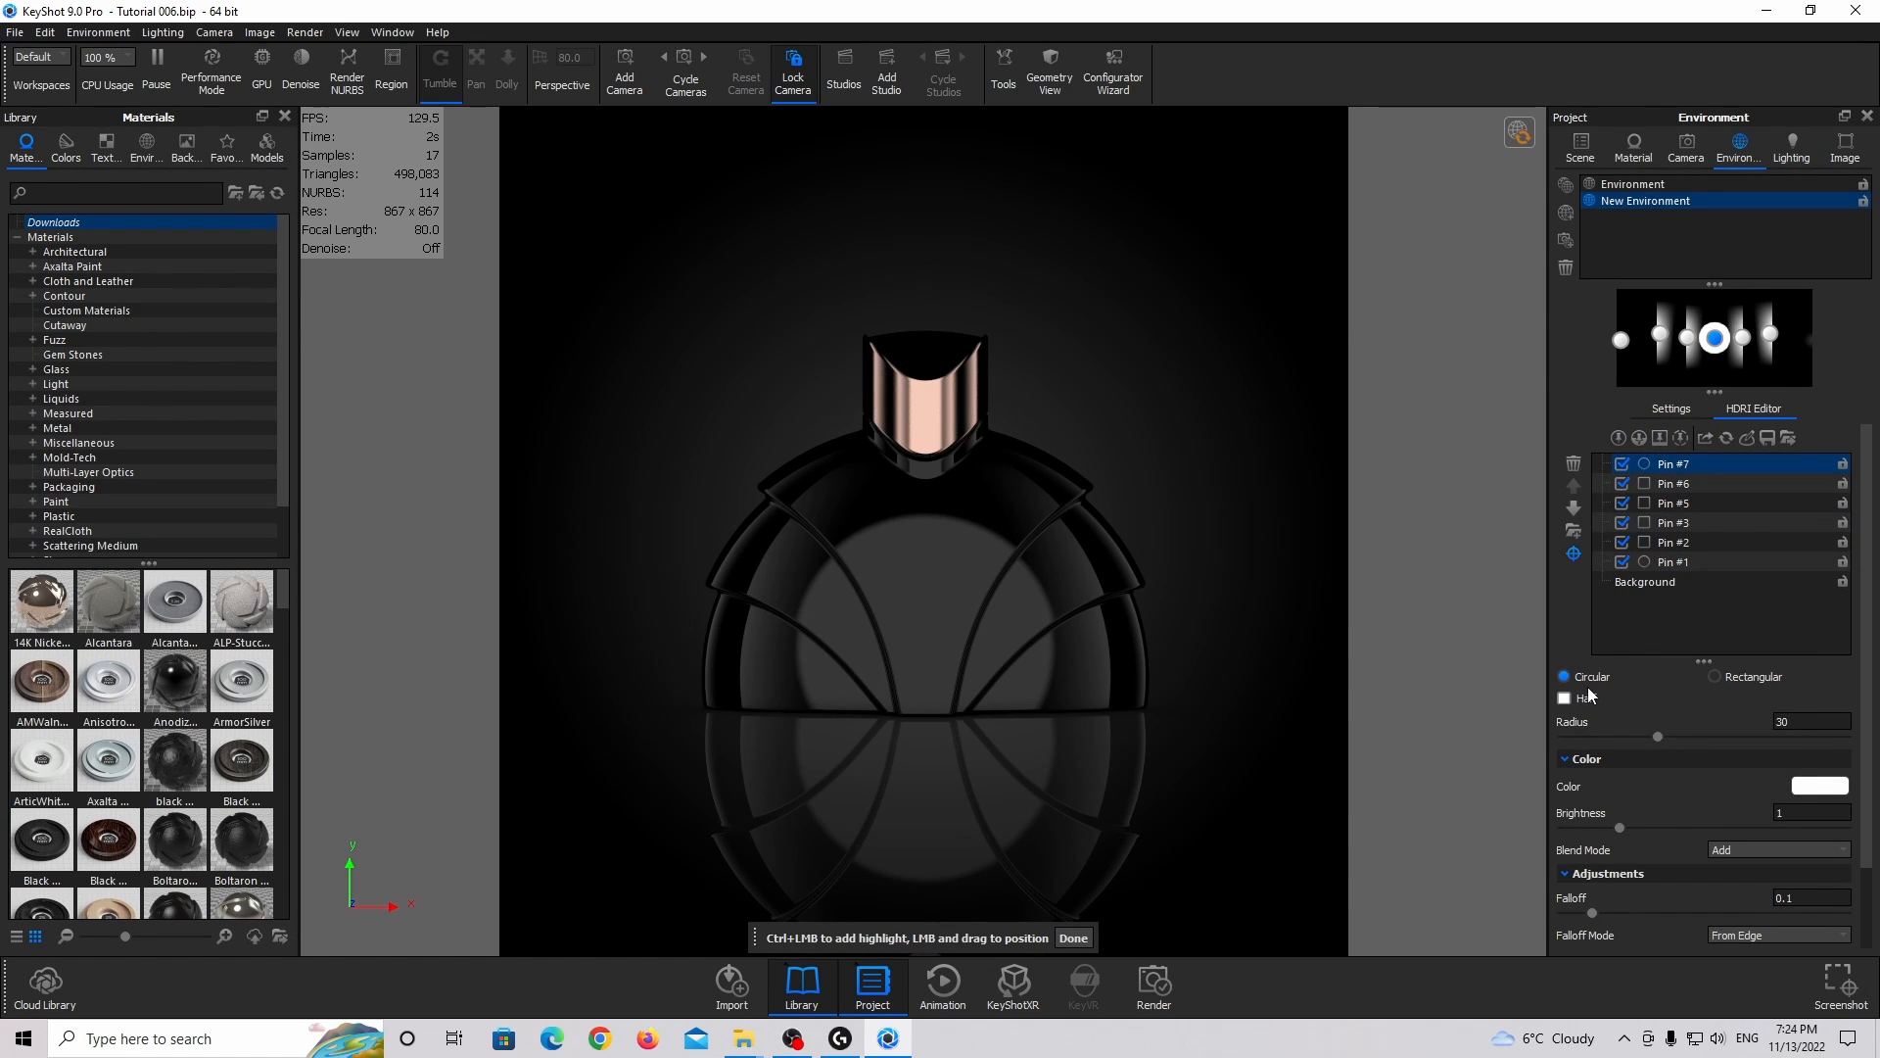
{"action": "left_click_drag", "start_coordinate": [1794, 721], "coordinate": [1595, 709]}
{"action": "type", "text": "25"}
{"action": "key", "text": "Return"}
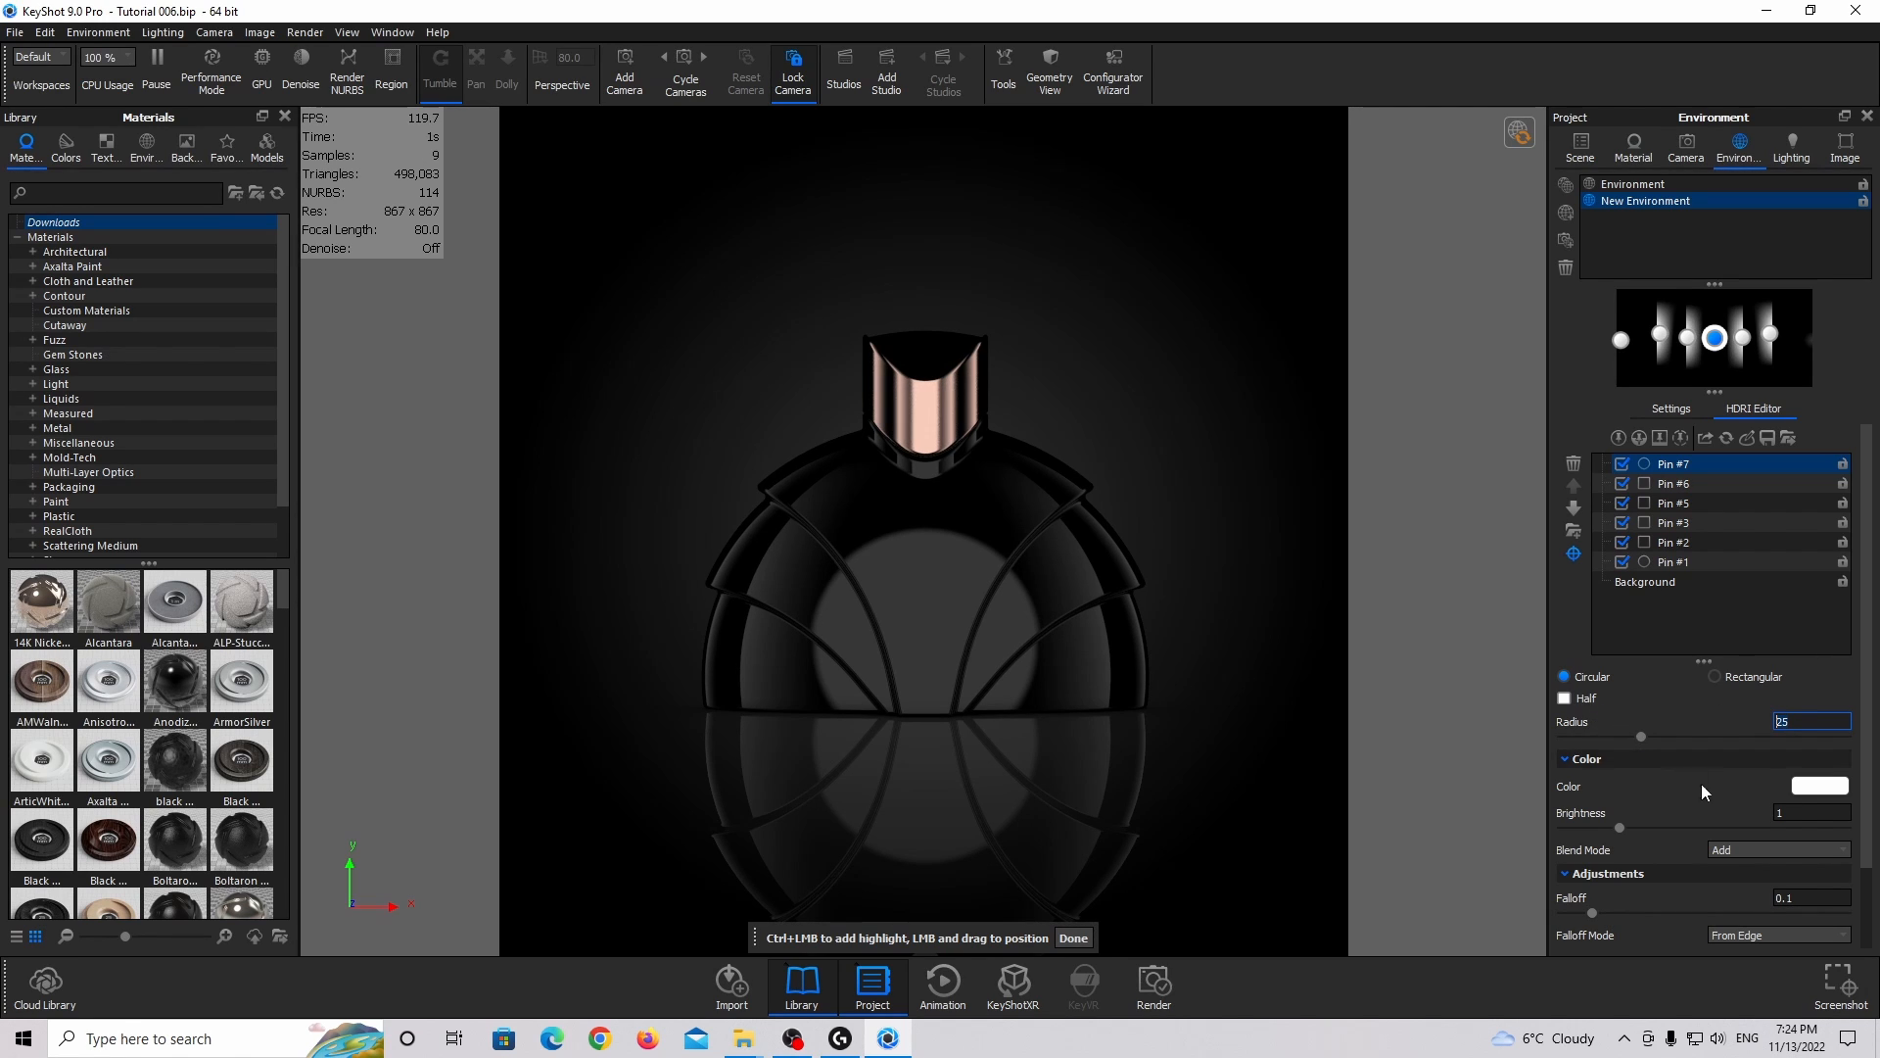
{"action": "left_click_drag", "start_coordinate": [1589, 914], "coordinate": [1820, 913]}
{"action": "scroll", "coordinate": [1713, 817], "scroll_direction": "down", "scroll_amount": 2}
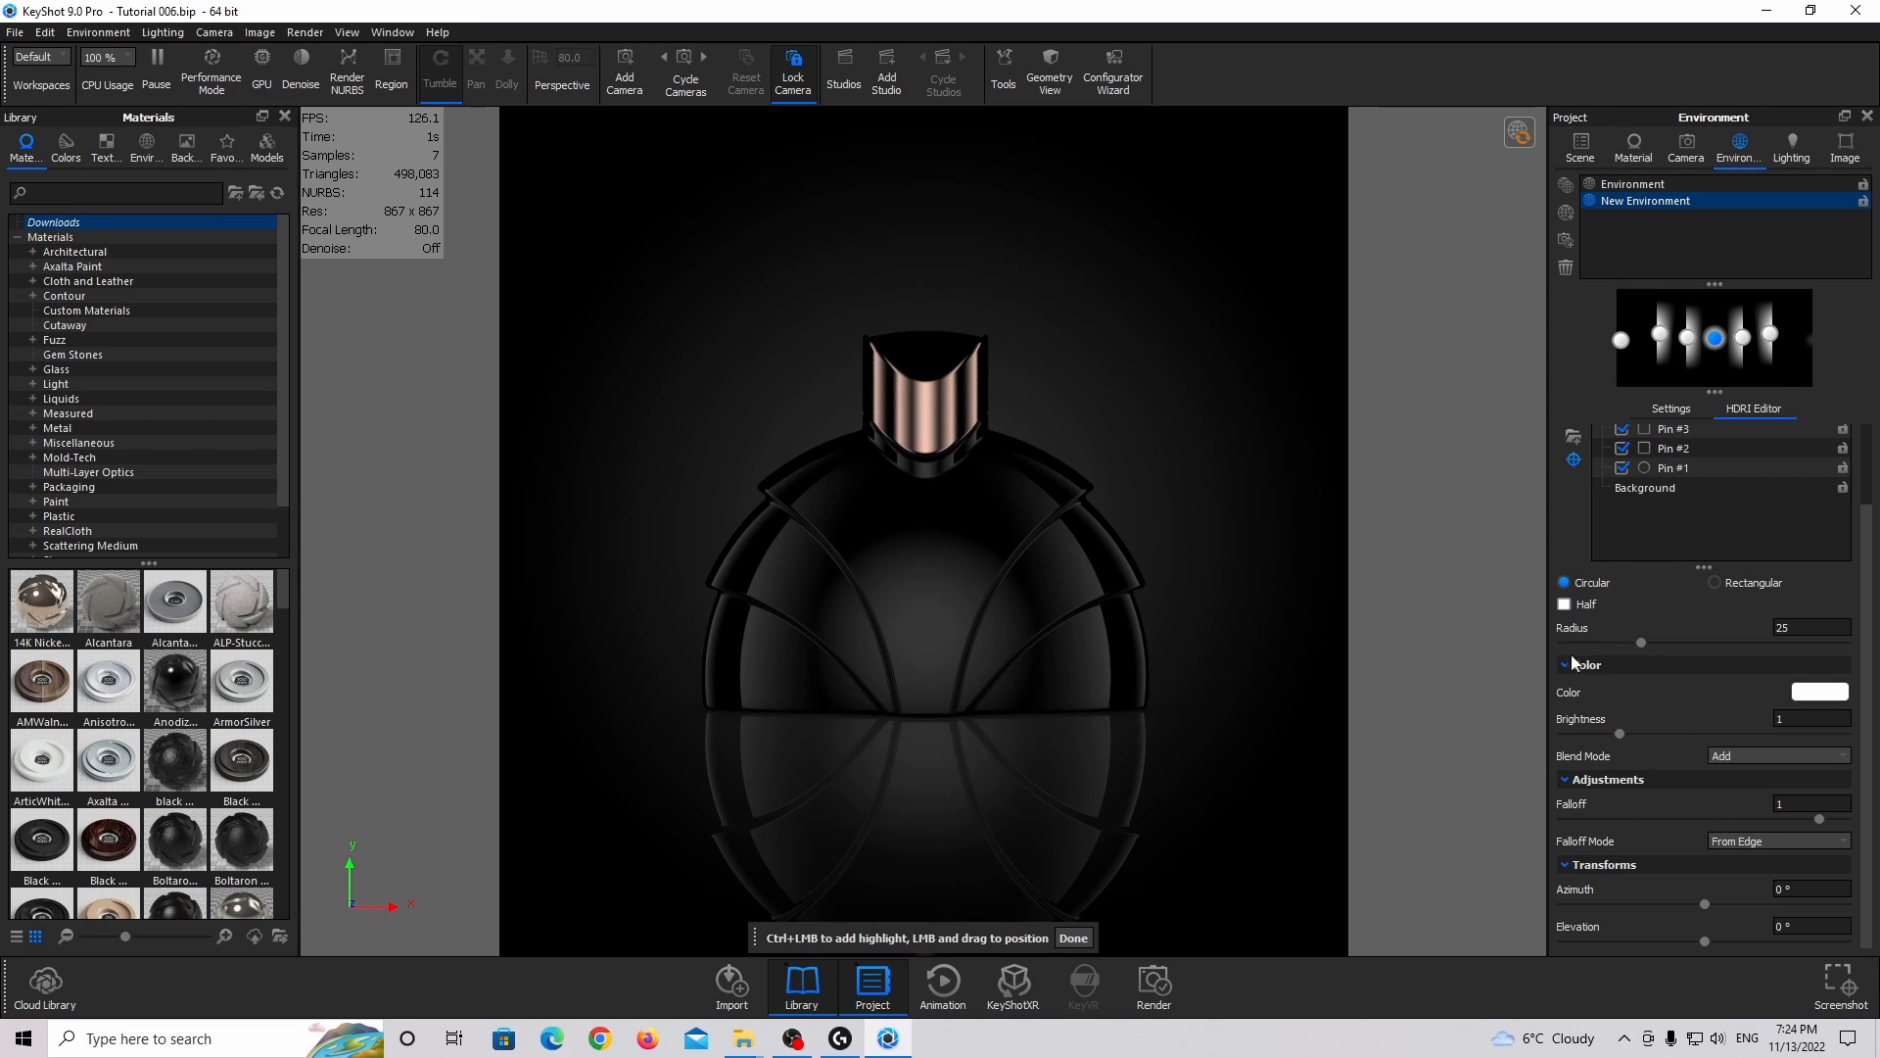
Position the circular pin by its highlight, trying the cap's upper-left edge and settling on the bottle's upper-left shoulder.
{"action": "scroll", "coordinate": [1733, 683], "scroll_direction": "up", "scroll_amount": 2}
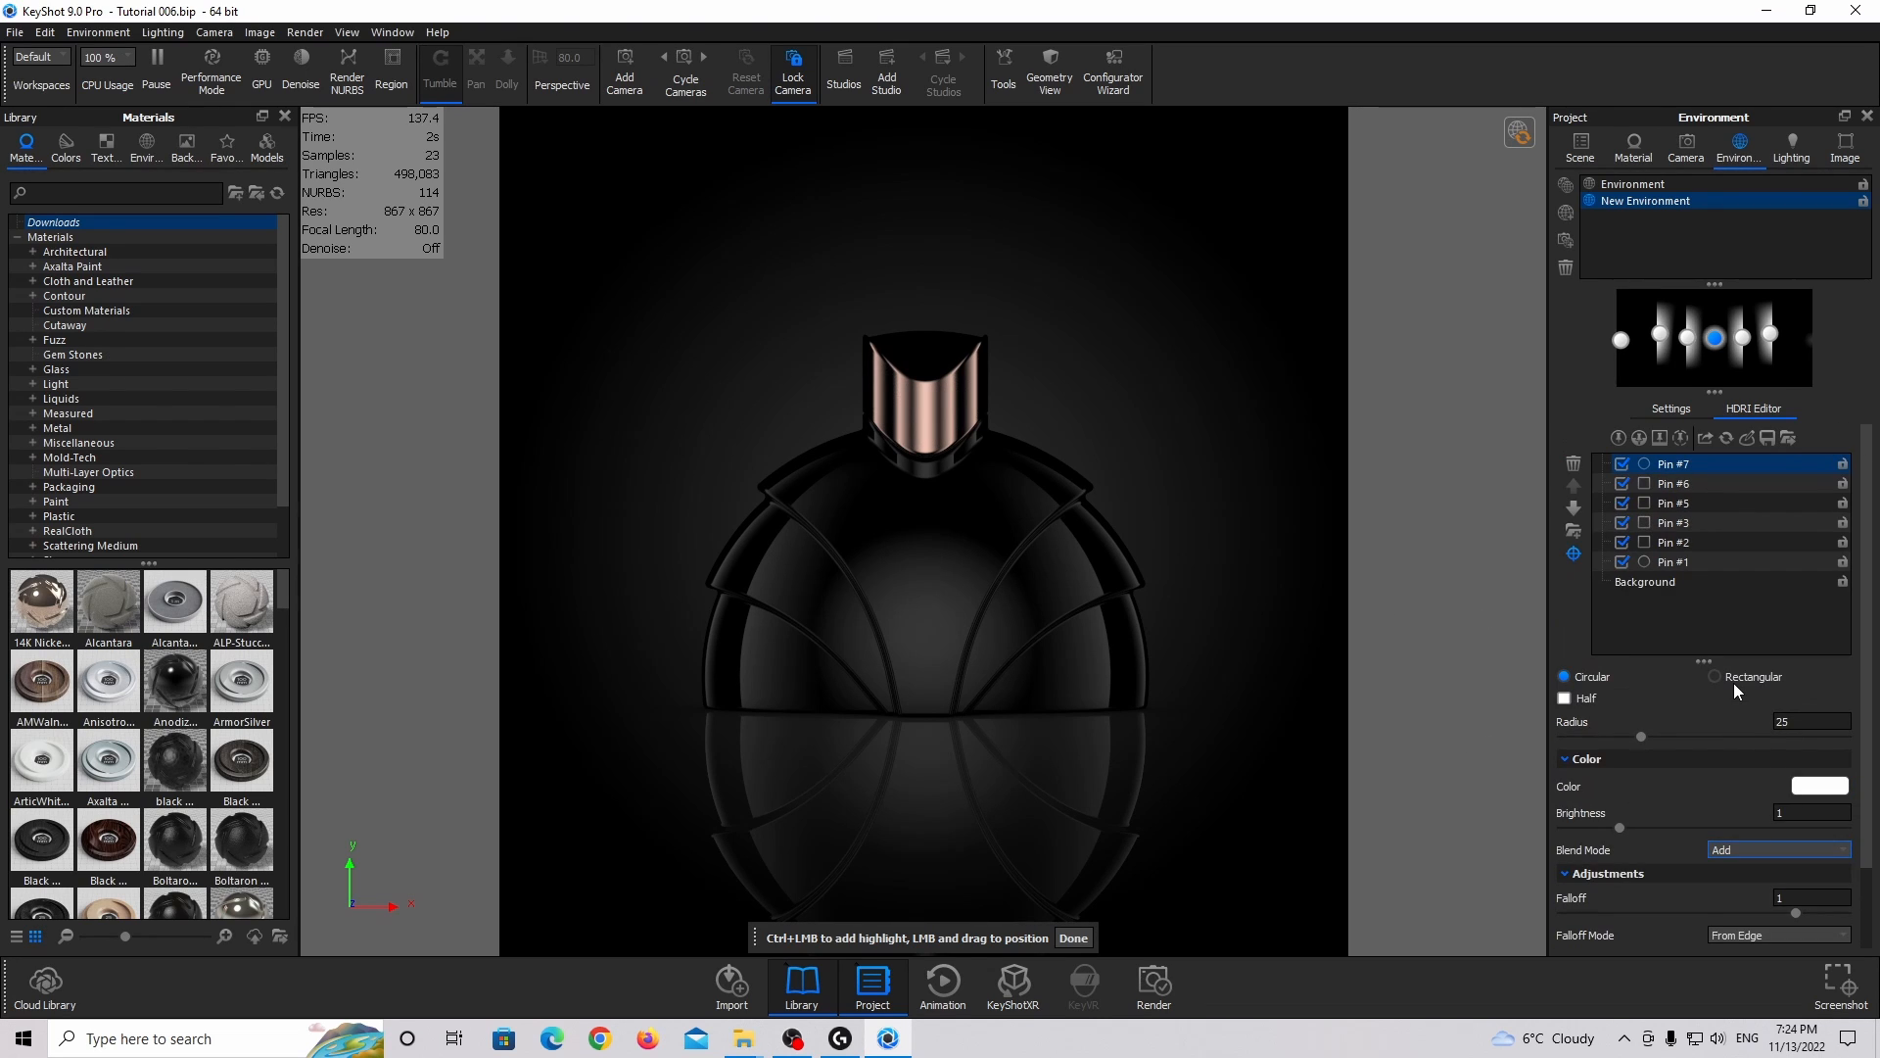
{"action": "left_click", "coordinate": [1573, 554]}
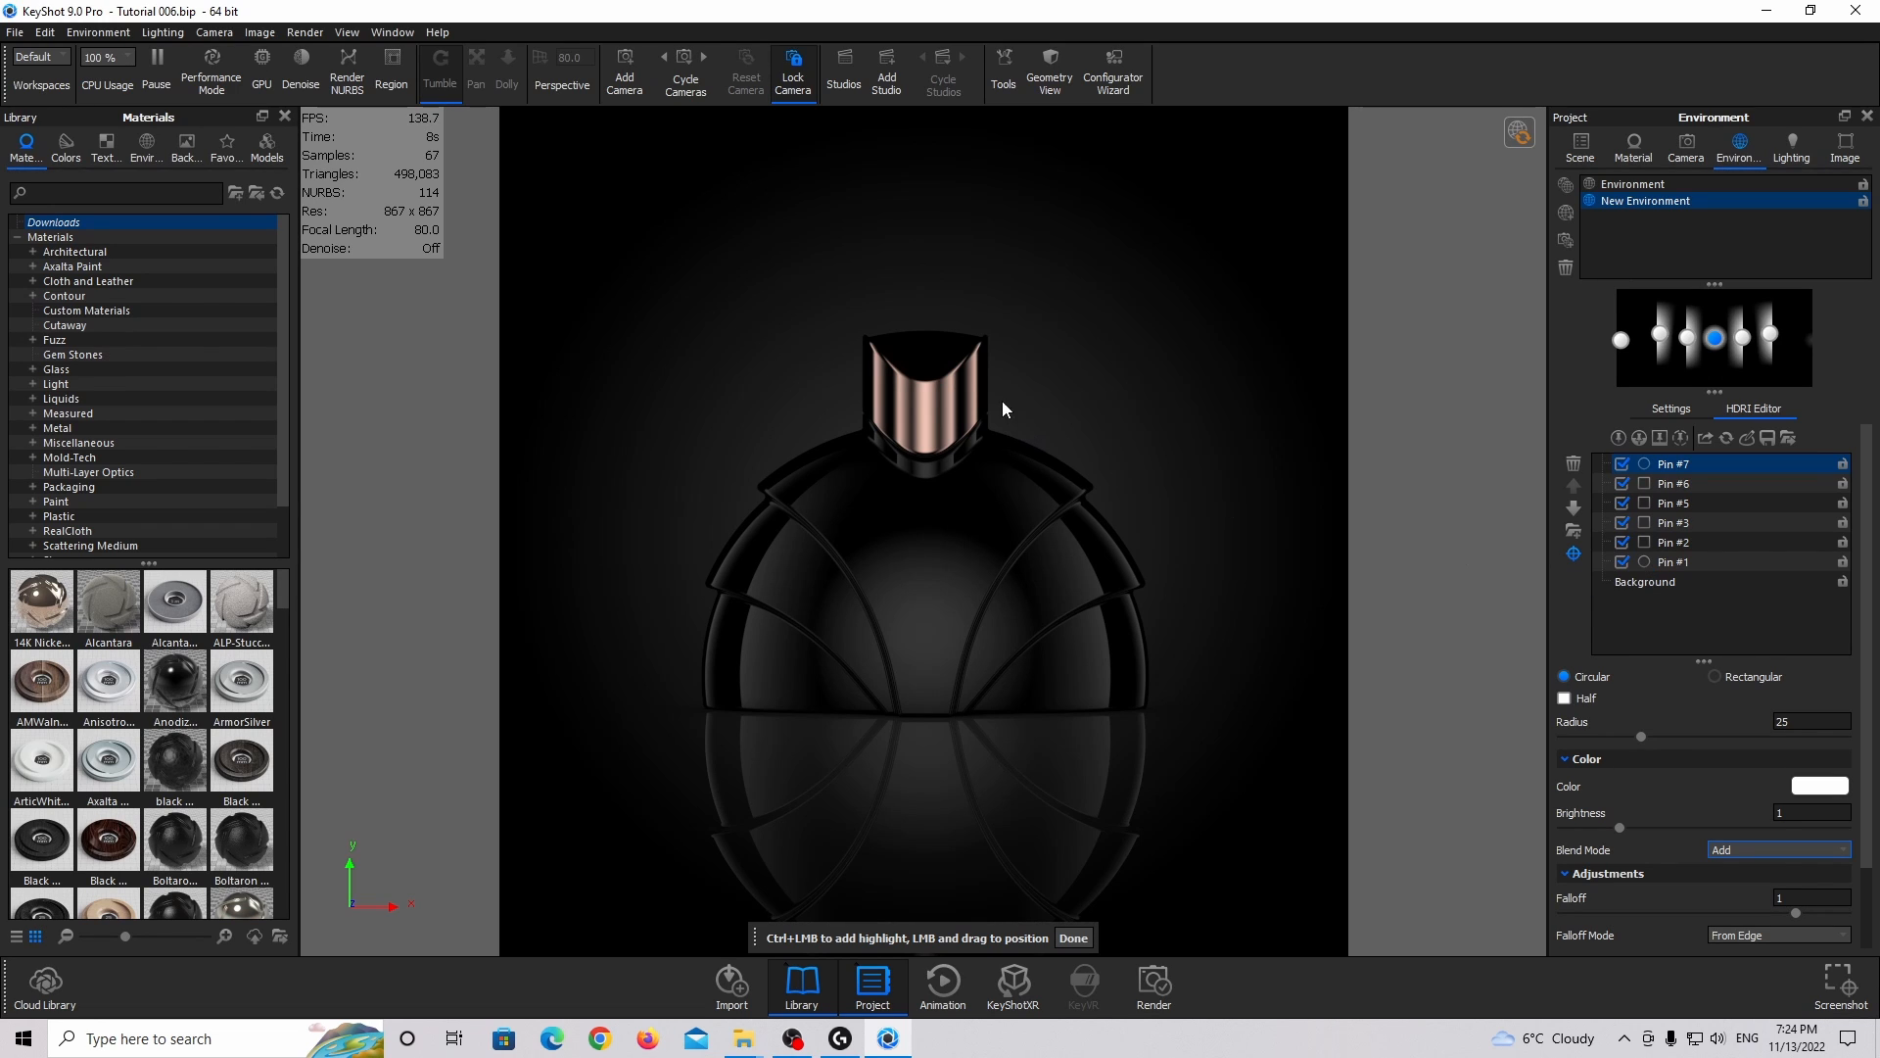
{"action": "left_click", "coordinate": [863, 344]}
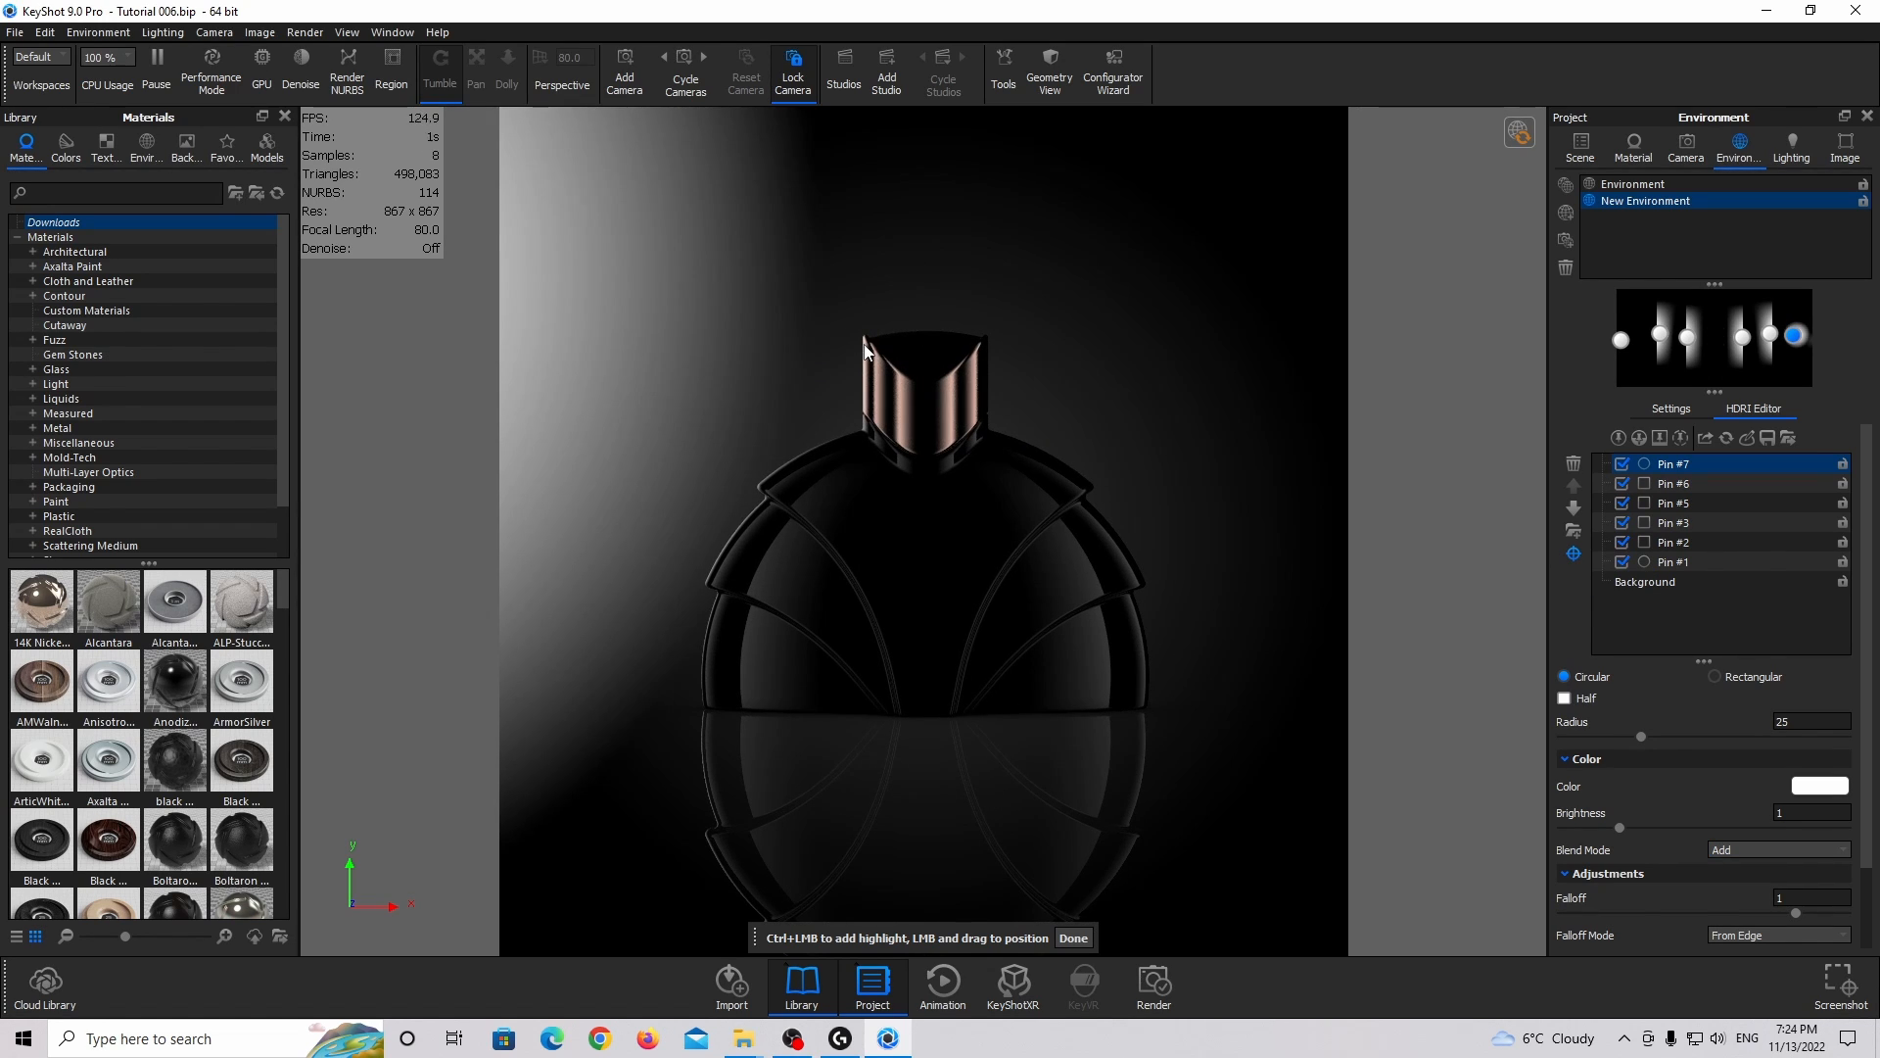
{"action": "left_click", "coordinate": [863, 343]}
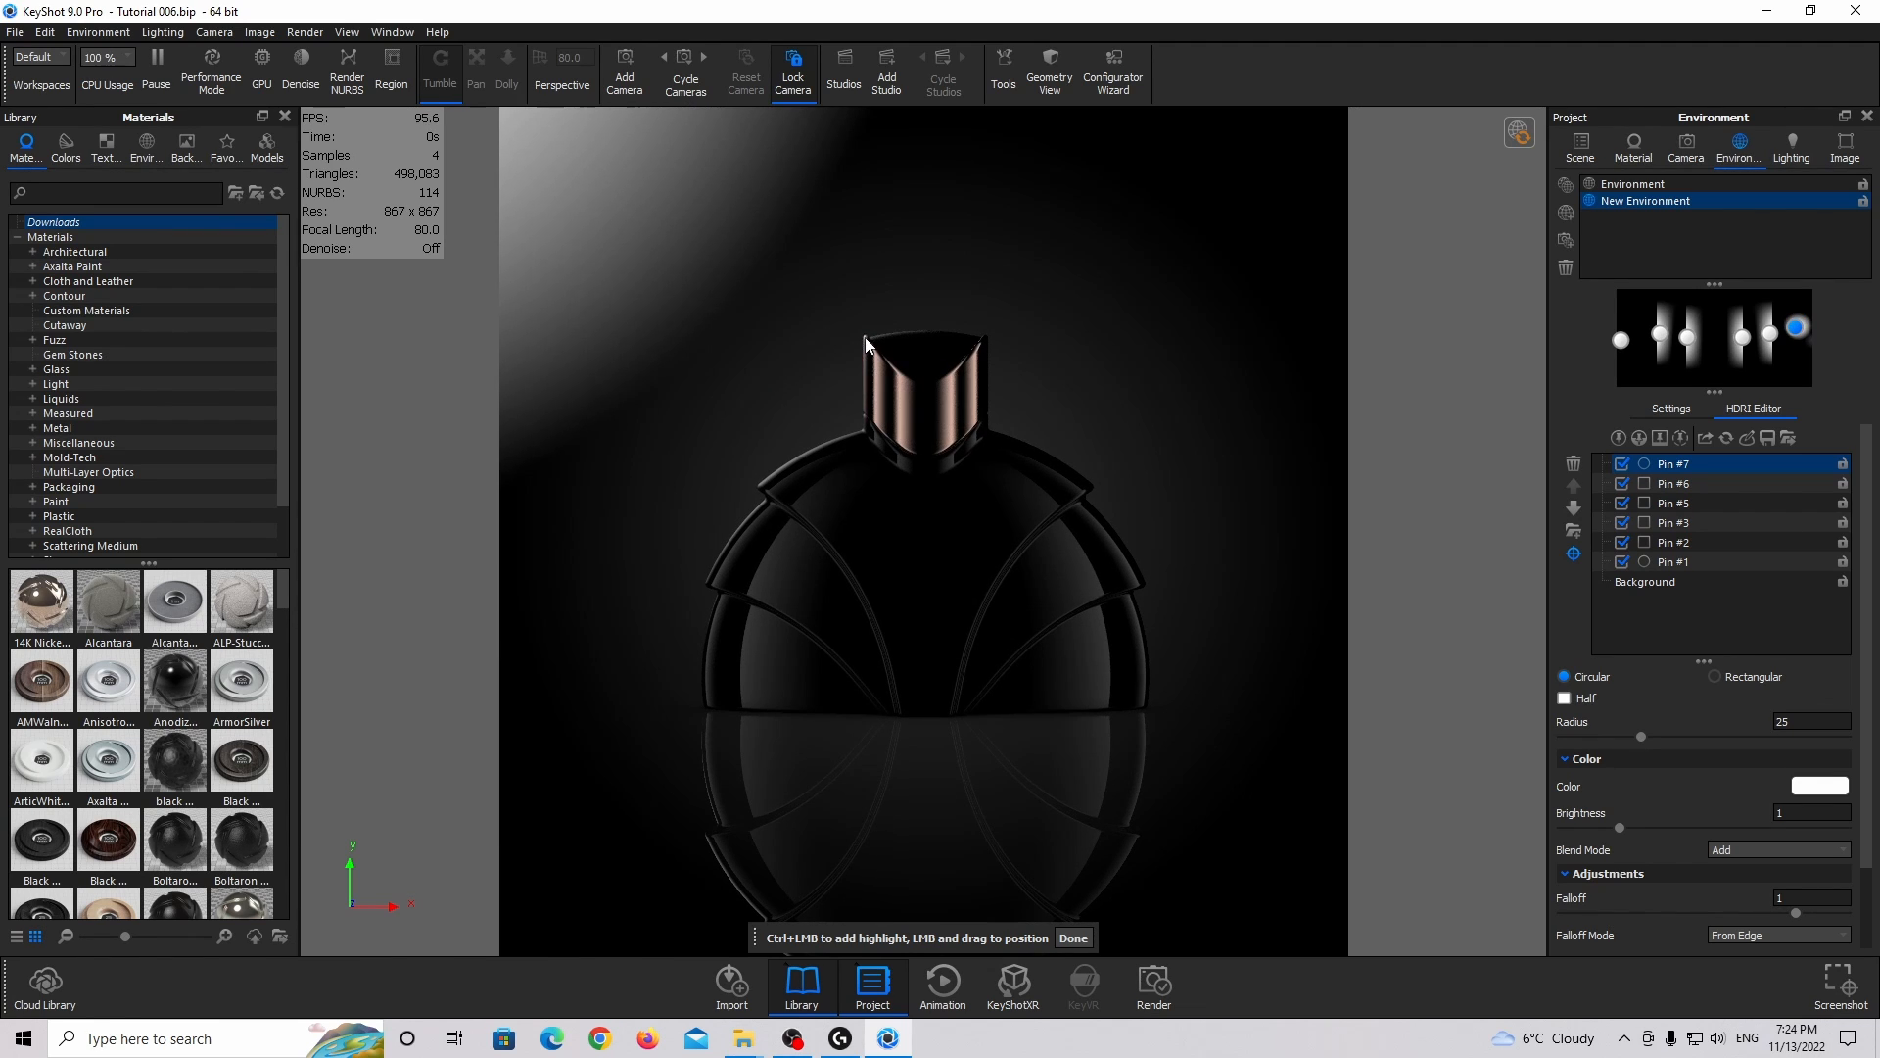
{"action": "left_click", "coordinate": [867, 344]}
{"action": "left_click", "coordinate": [870, 346]}
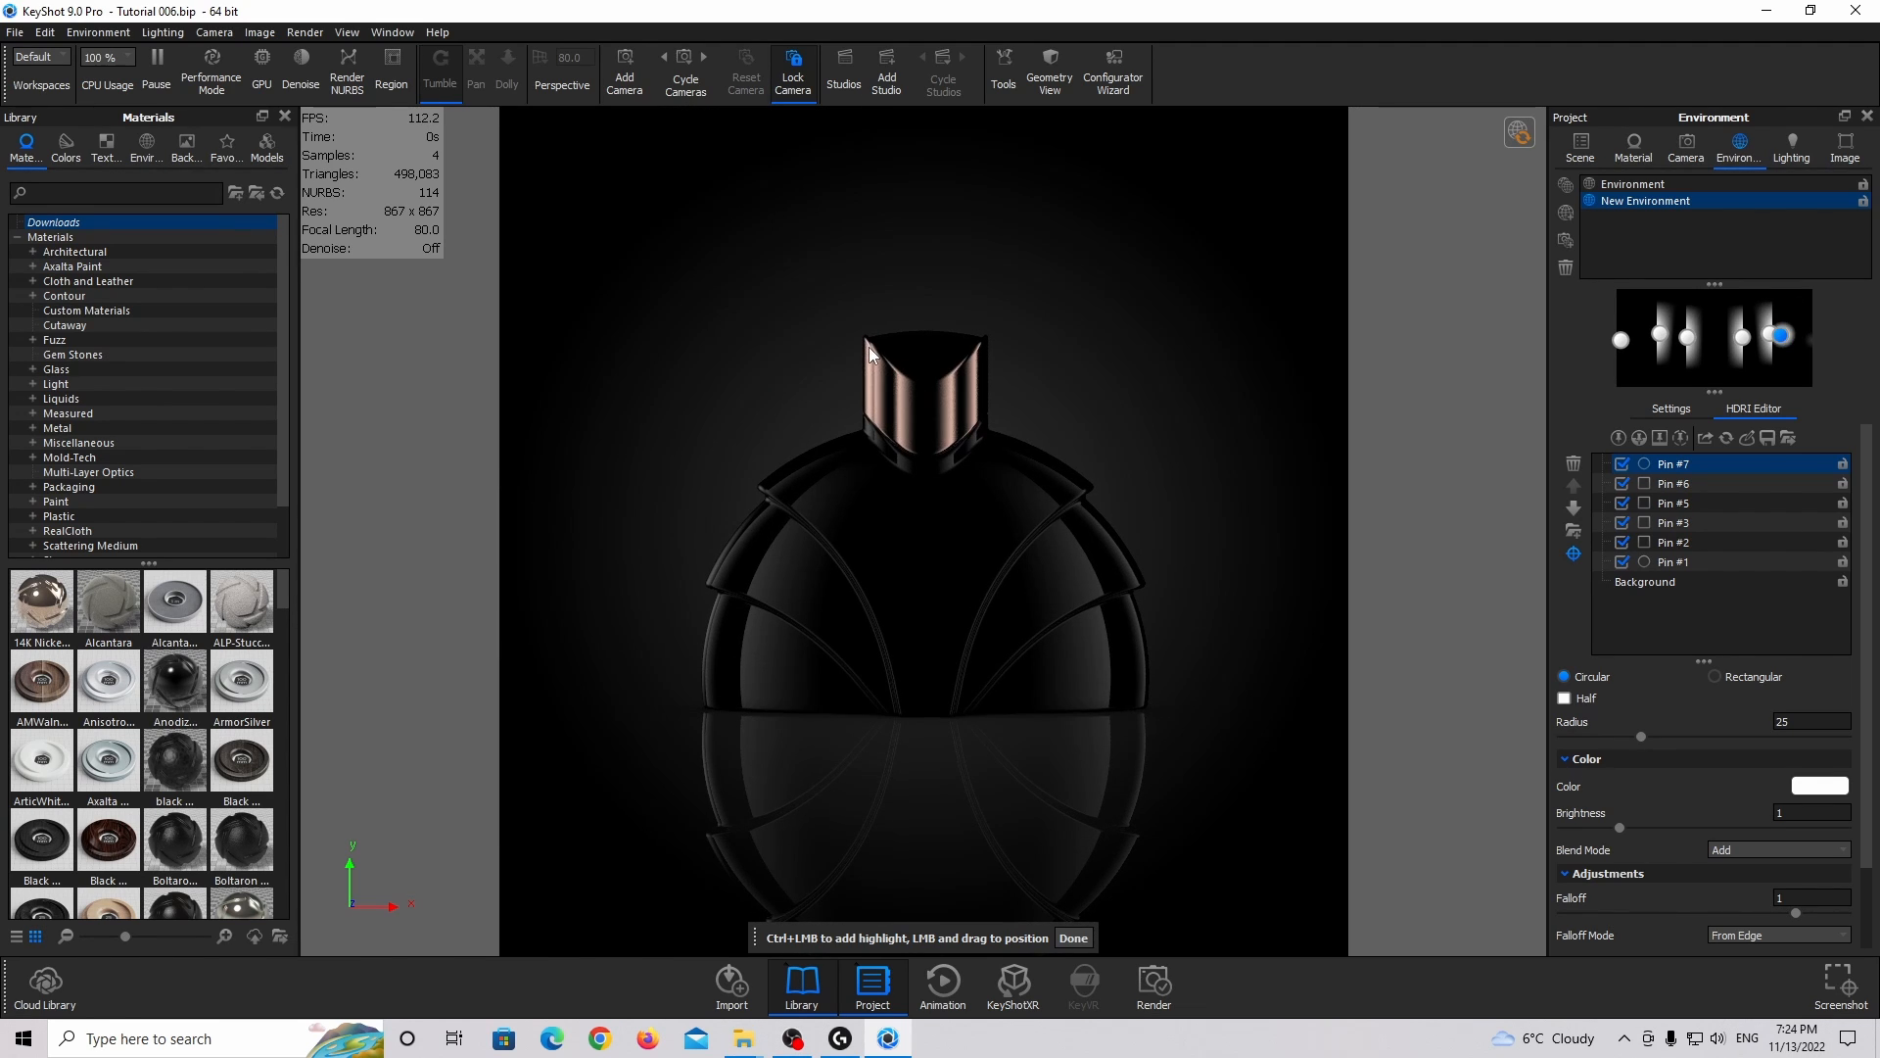
{"action": "left_click", "coordinate": [760, 510]}
{"action": "left_click", "coordinate": [756, 509]}
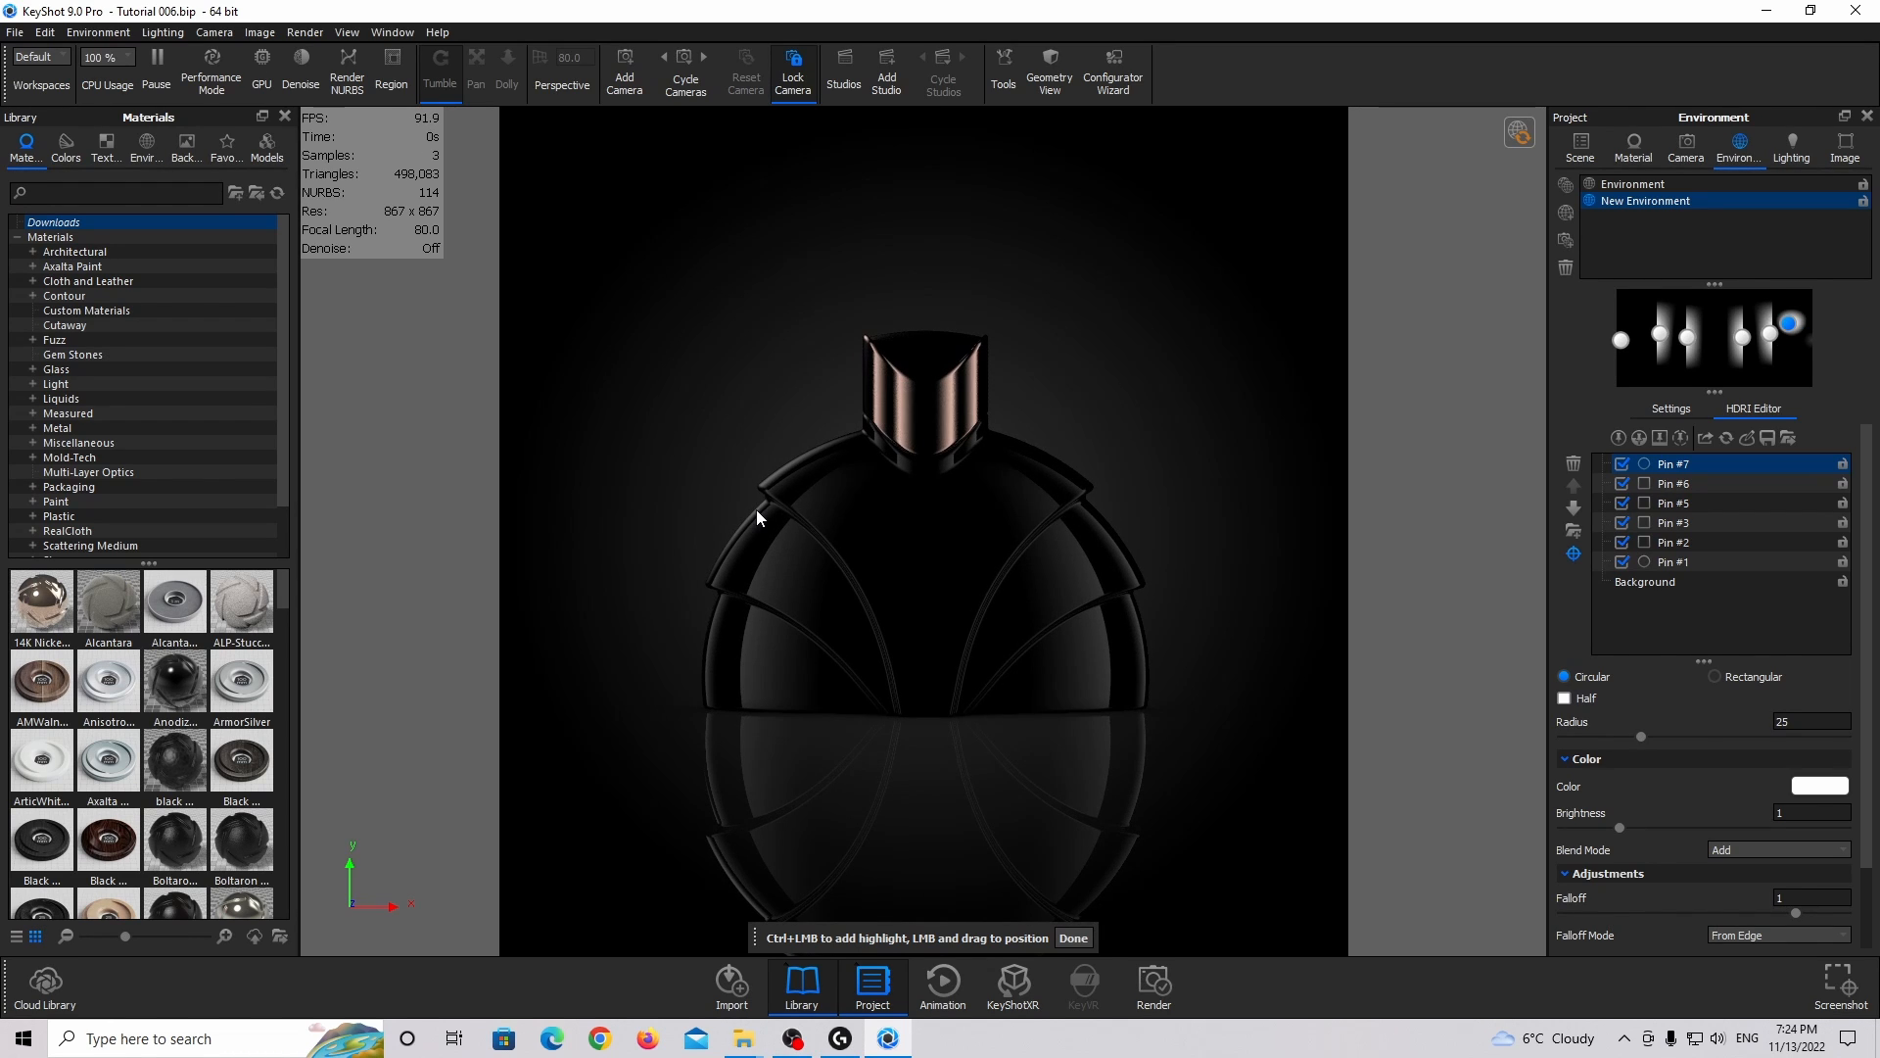
Fine-tune the circular pin's position to azimuth 136.08° and elevation 21.6°.
{"action": "scroll", "coordinate": [1722, 793], "scroll_direction": "down", "scroll_amount": 2}
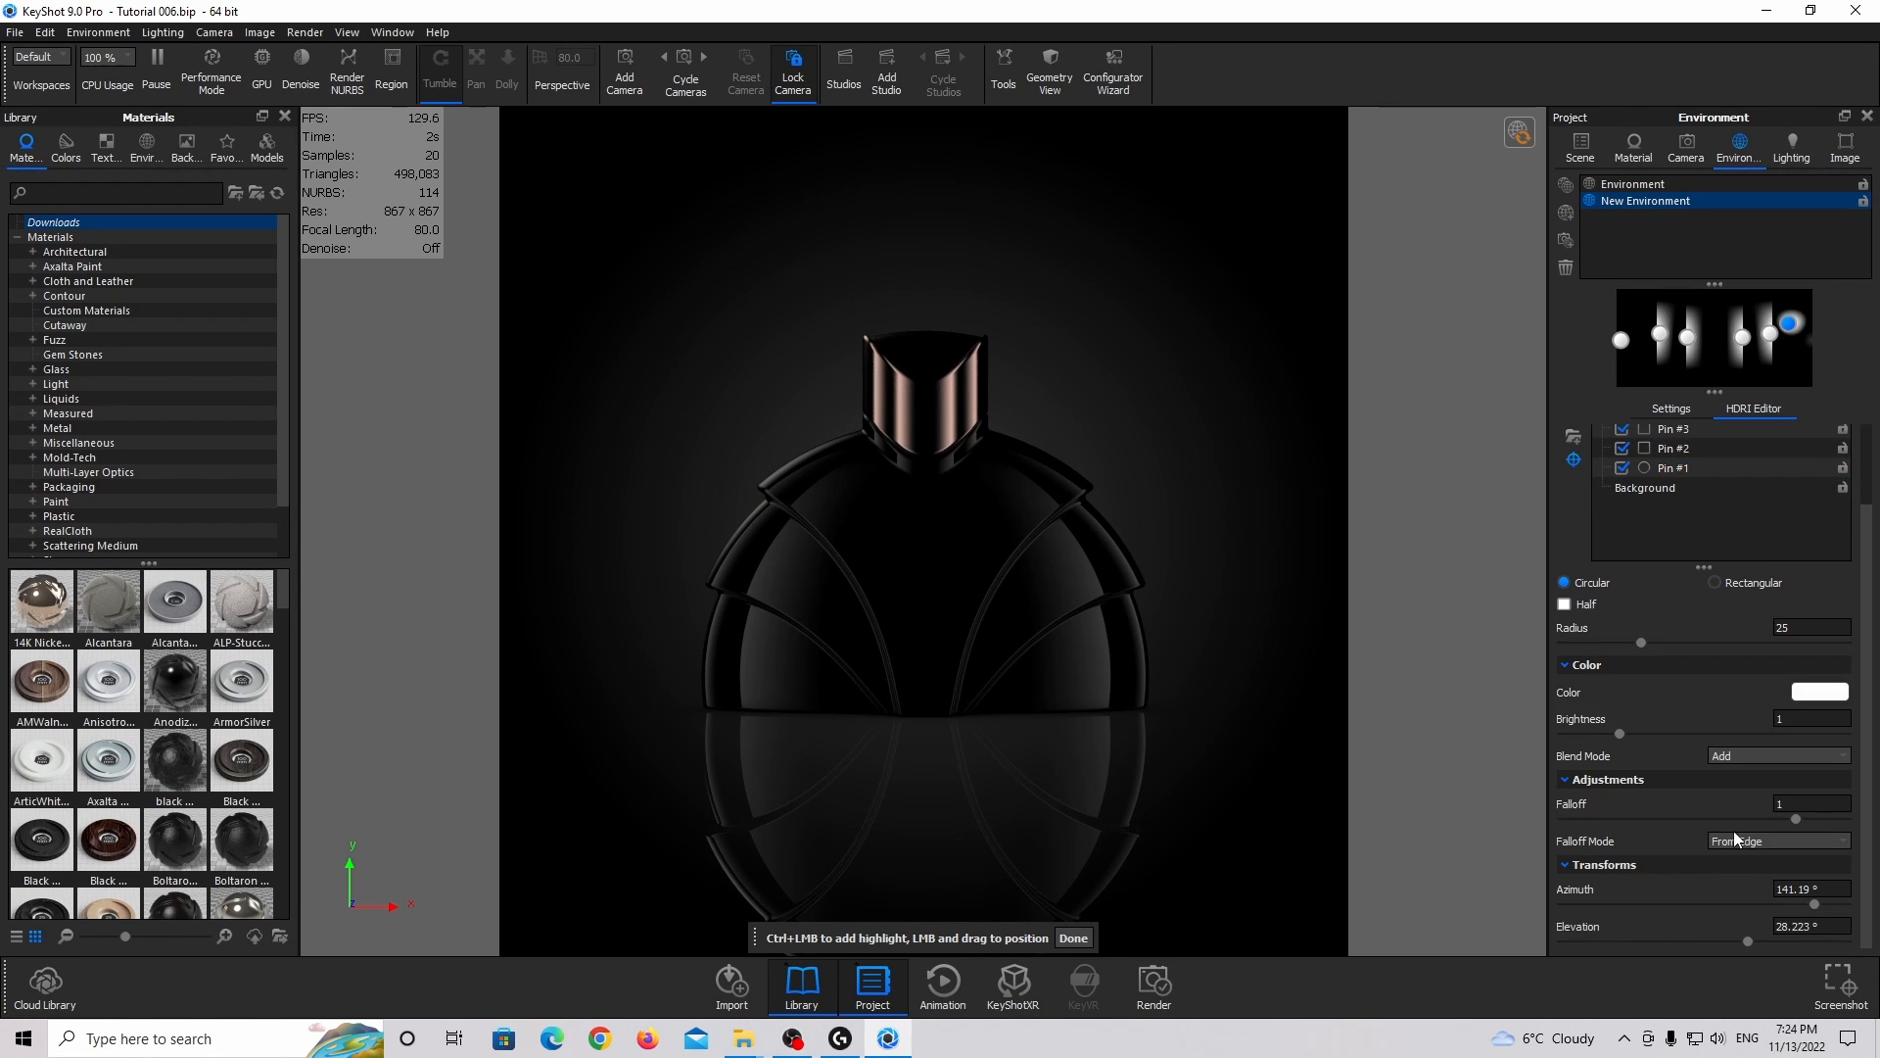
{"action": "mouse_move", "coordinate": [1819, 904]}
{"action": "left_mouse_down"}
{"action": "mouse_move", "coordinate": [1835, 916]}
{"action": "mouse_move", "coordinate": [1791, 911]}
{"action": "mouse_move", "coordinate": [1815, 915]}
{"action": "left_mouse_up"}
{"action": "left_click_drag", "start_coordinate": [1749, 940], "coordinate": [1742, 942]}
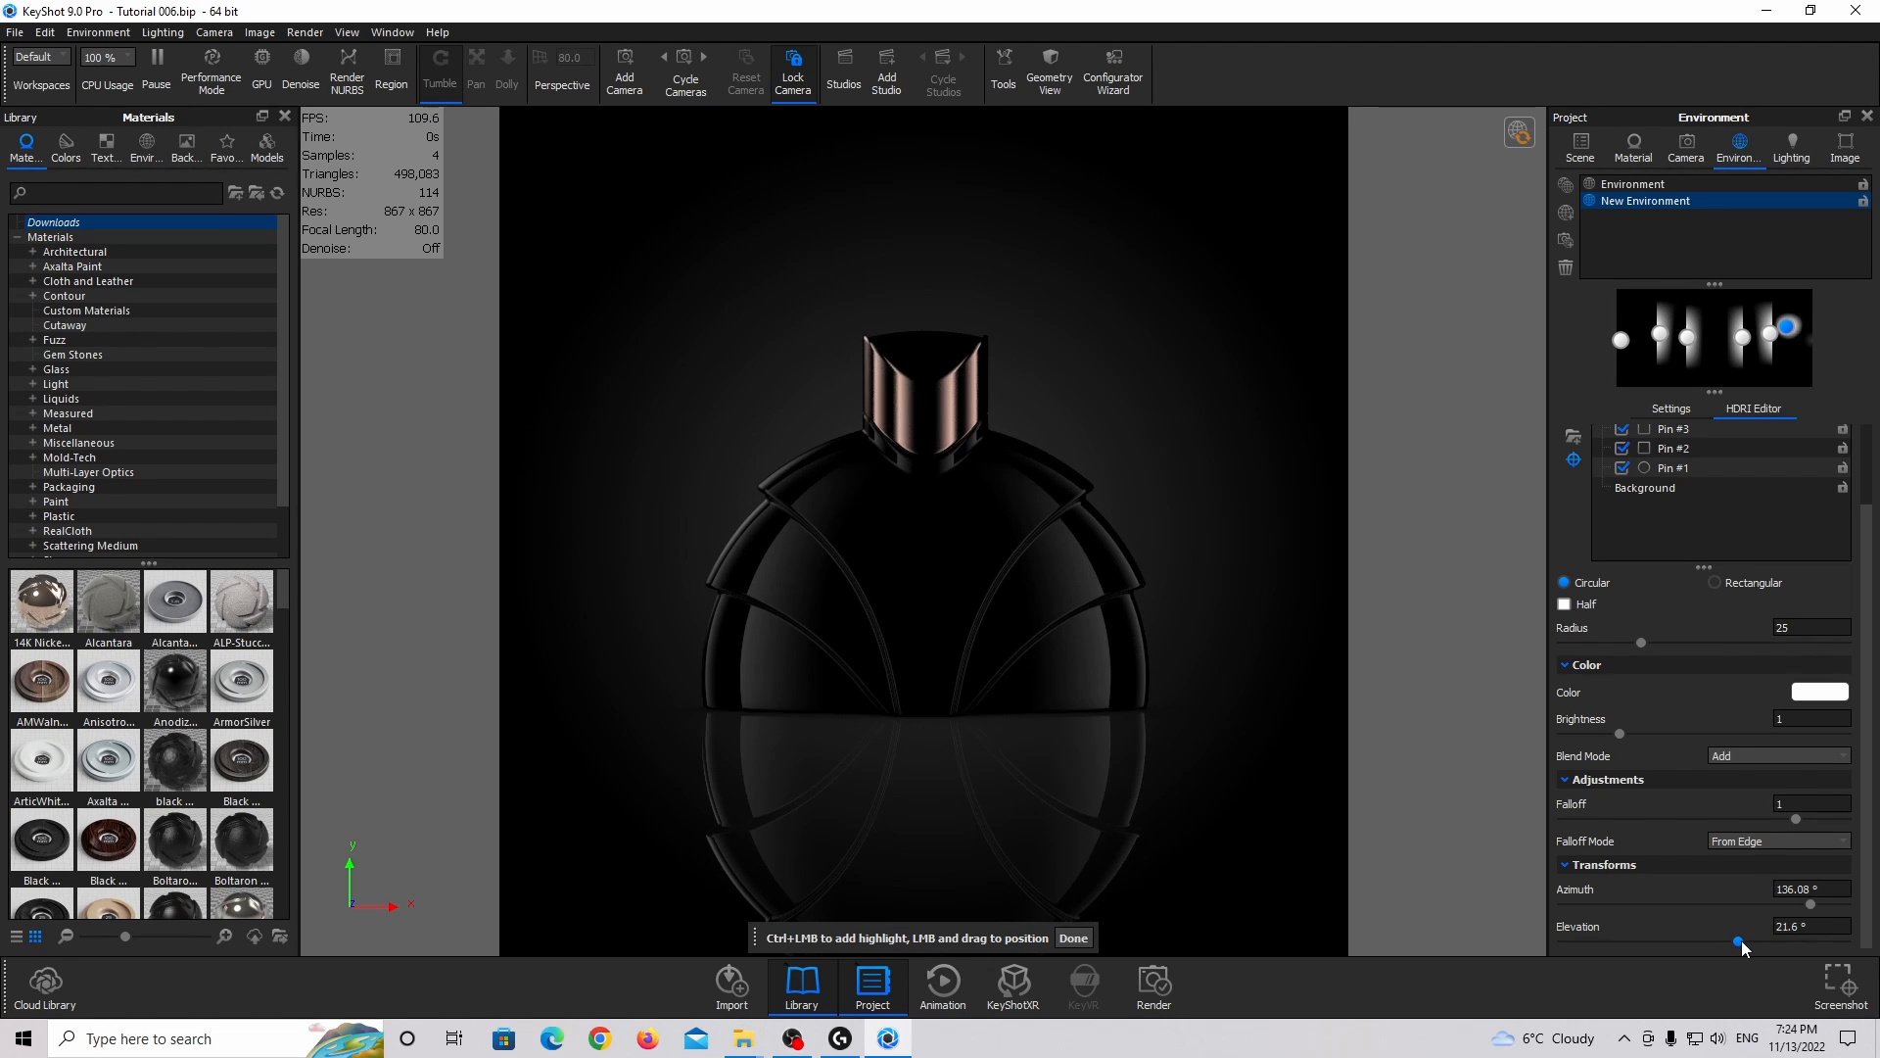
Duplicate the circular pin and mirror the copy to the bottle's other side with azimuth -136.08°.
{"action": "right_click", "coordinate": [1786, 331]}
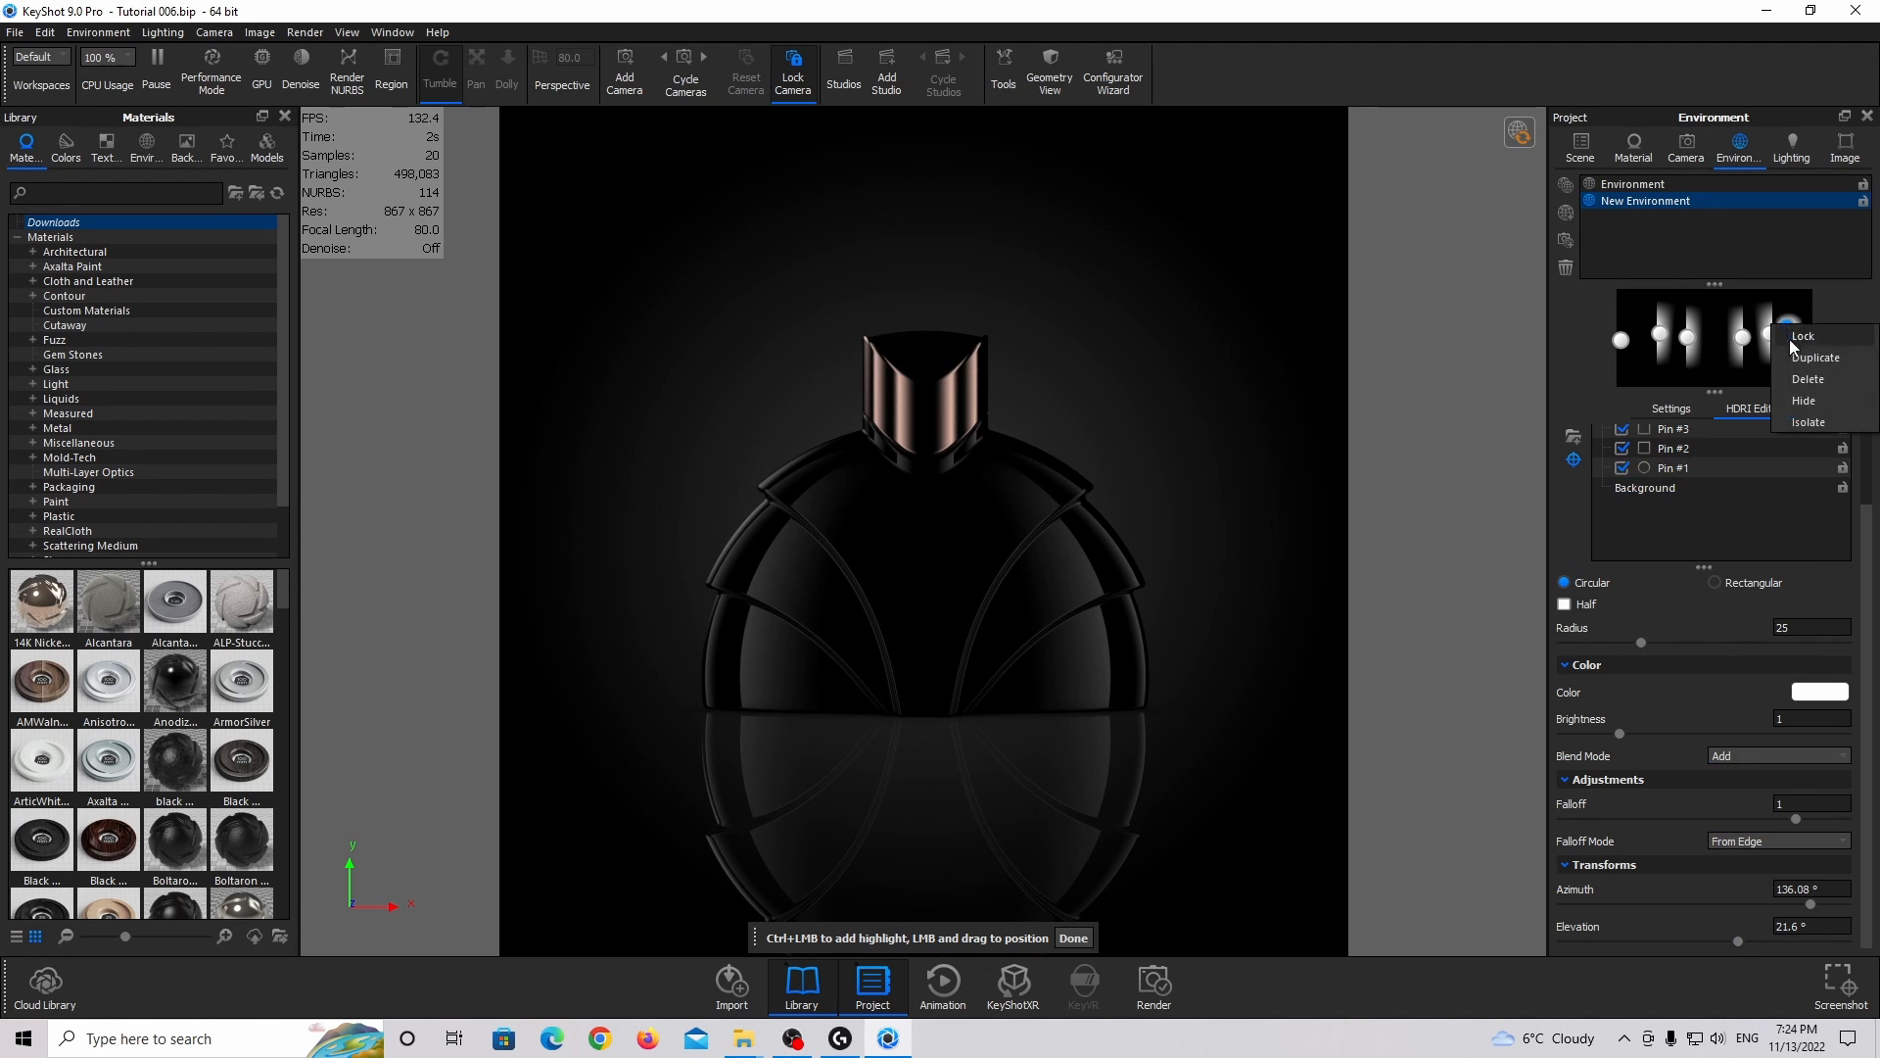
{"action": "left_click", "coordinate": [1798, 357]}
{"action": "left_click", "coordinate": [1835, 885]}
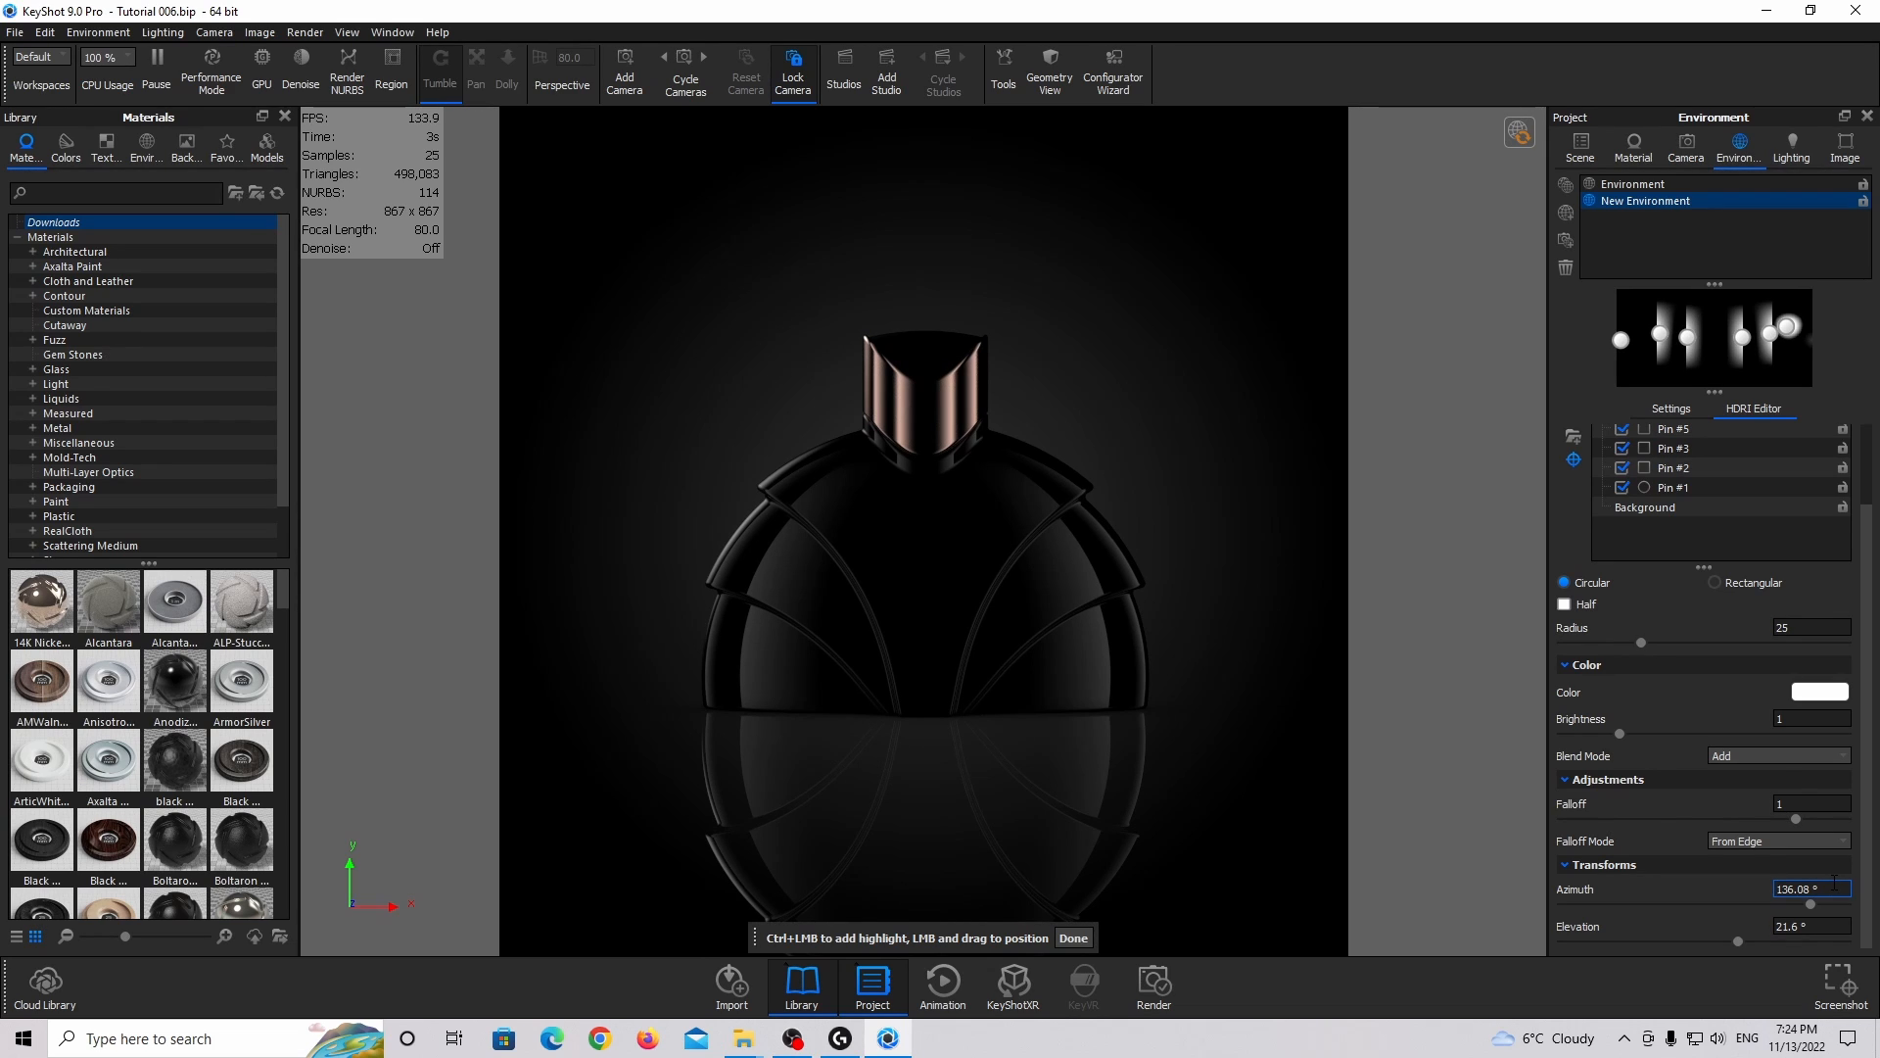
{"action": "key", "text": "Home"}
{"action": "type", "text": "-"}
{"action": "key", "text": "Return"}
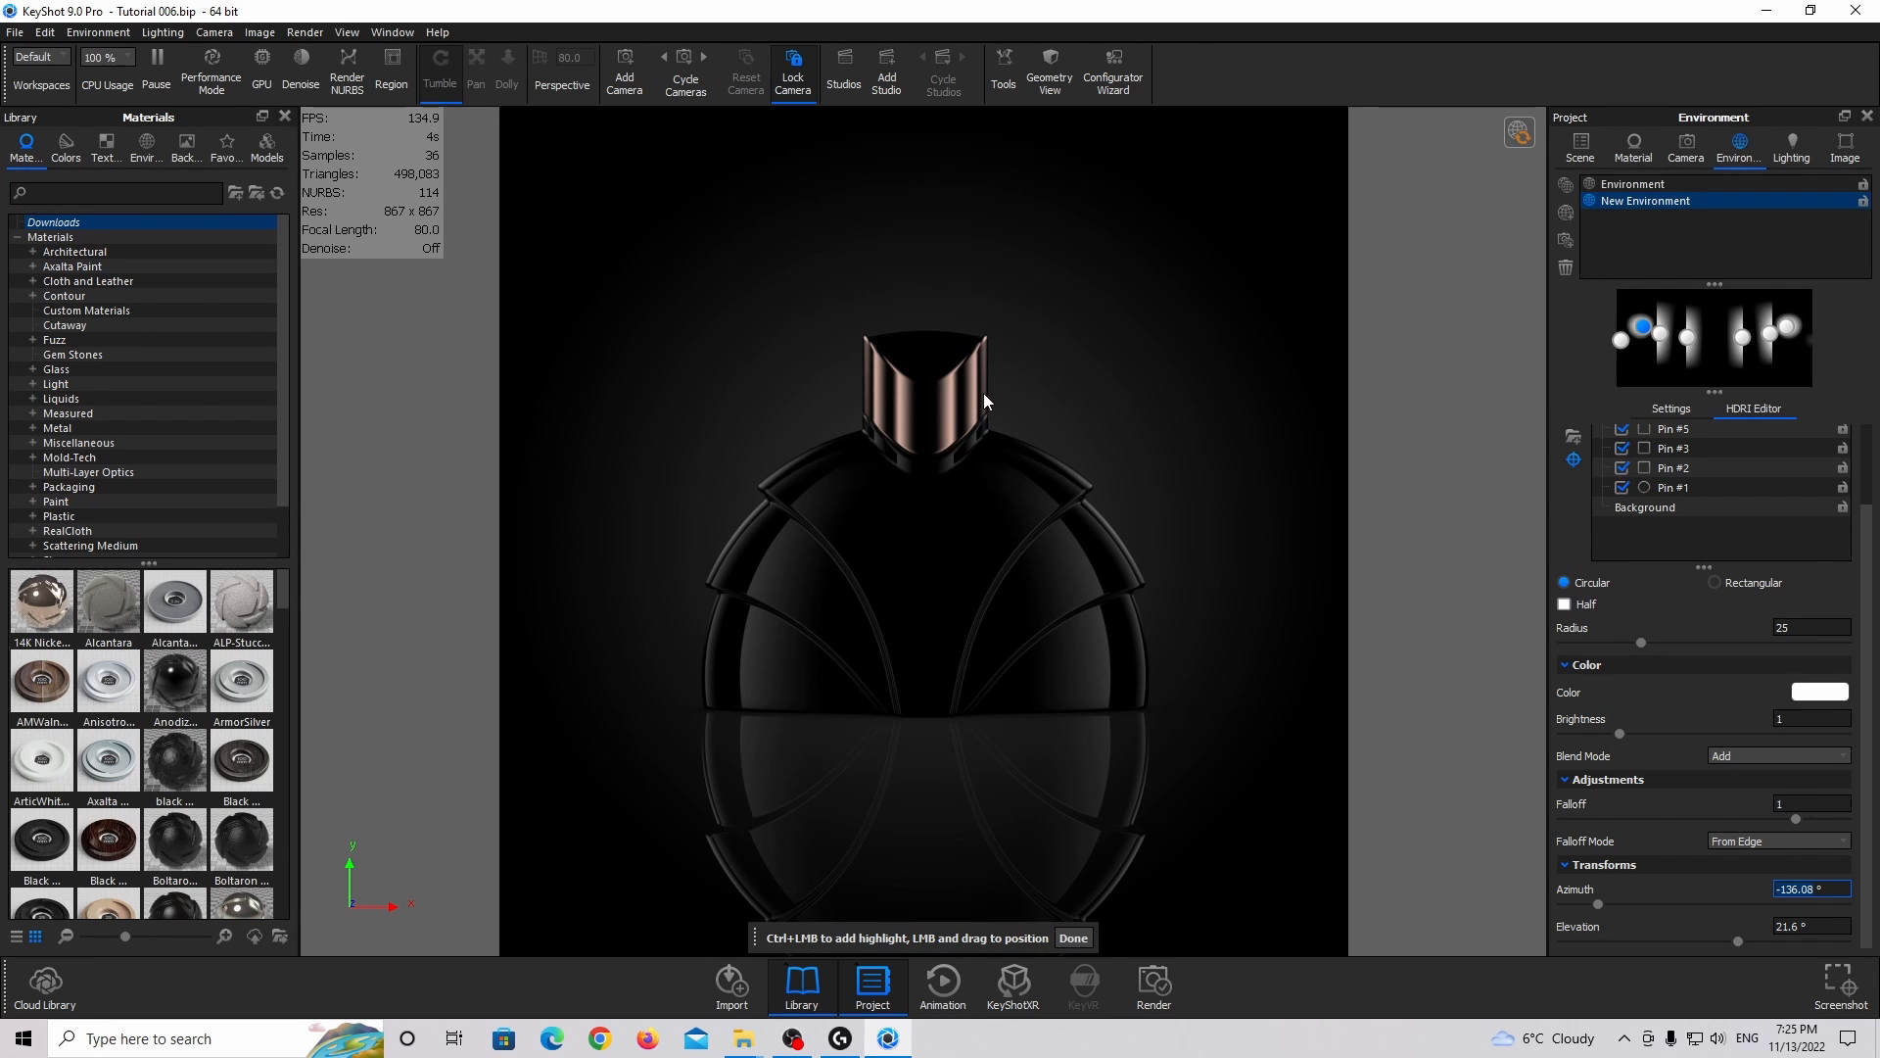
Duplicate the mirrored circular pin and move the copy above the bottle, to about azimuth 6.4° and elevation 64.7°.
{"action": "right_click", "coordinate": [1642, 329]}
{"action": "left_click", "coordinate": [1653, 352]}
{"action": "left_click_drag", "start_coordinate": [1643, 327], "coordinate": [1715, 308]}
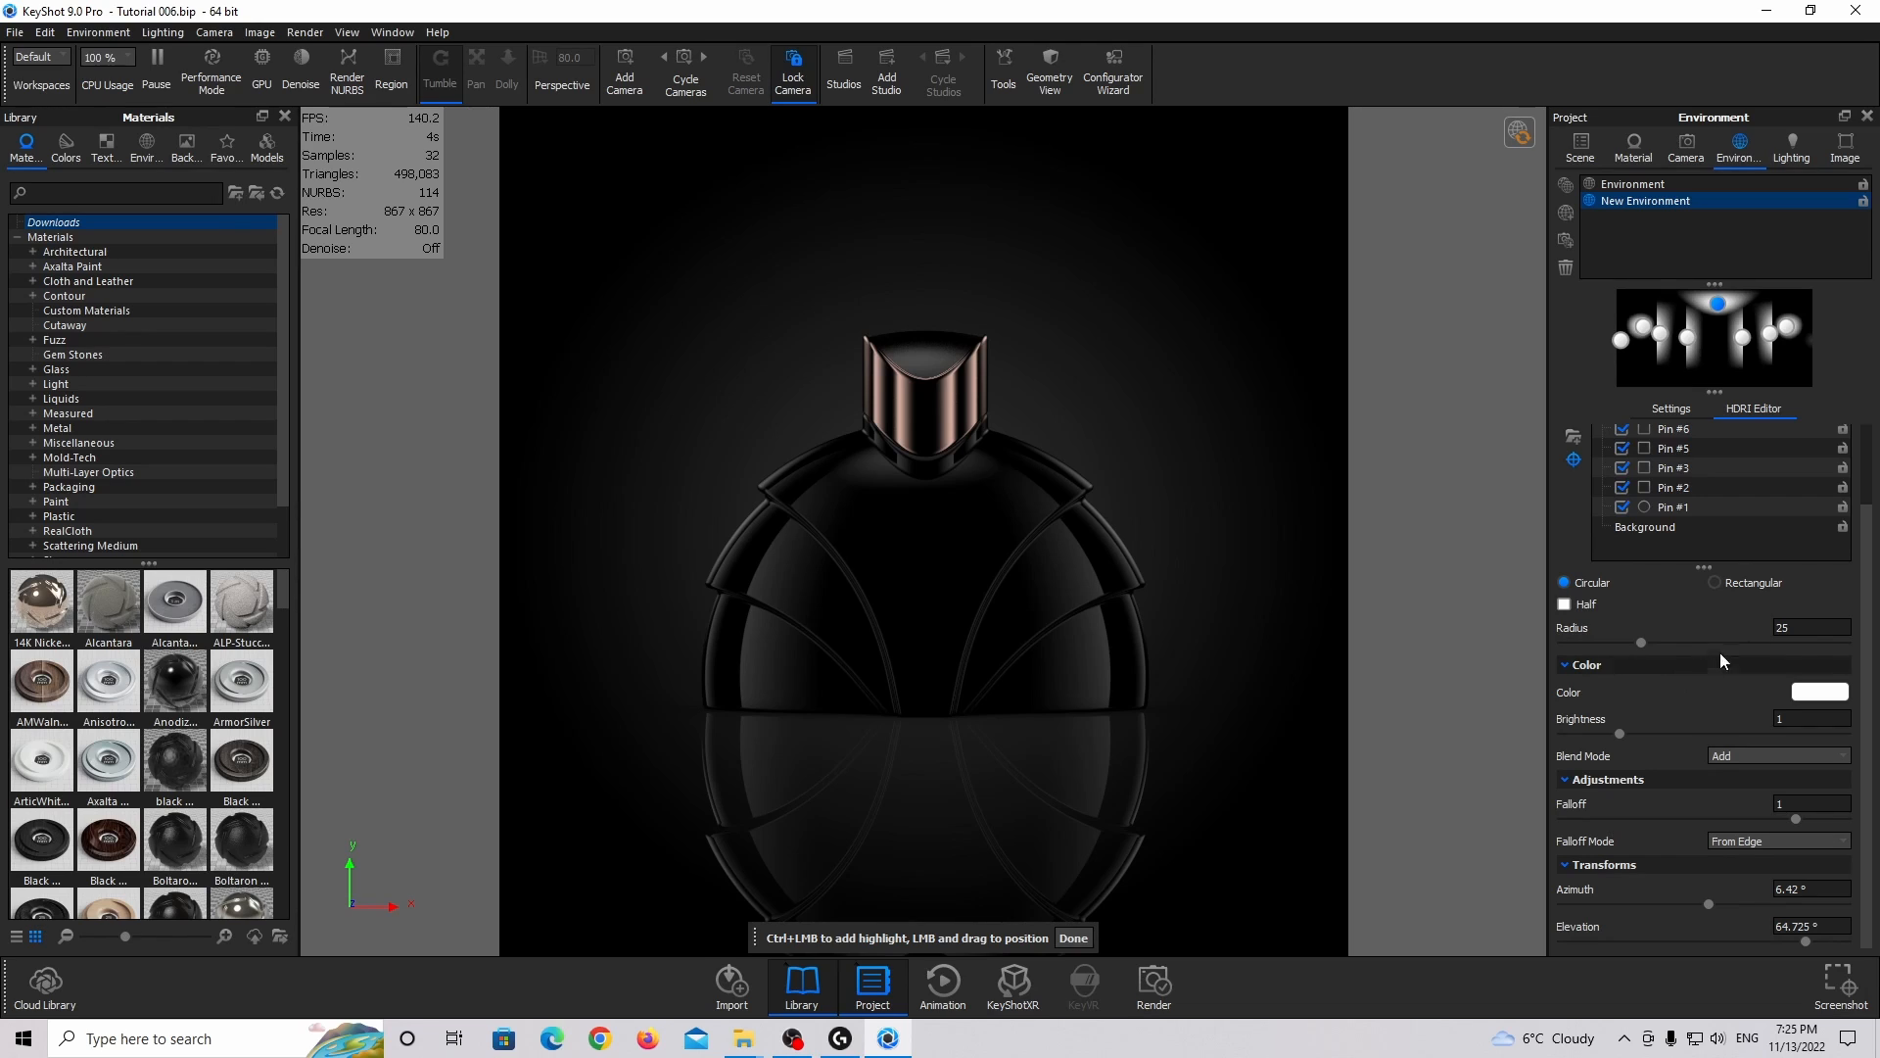
Set the overhead pin's radius to 35 and its brightness to 2.
{"action": "left_click_drag", "start_coordinate": [1817, 628], "coordinate": [1514, 656]}
{"action": "type", "text": "35"}
{"action": "key", "text": "Return"}
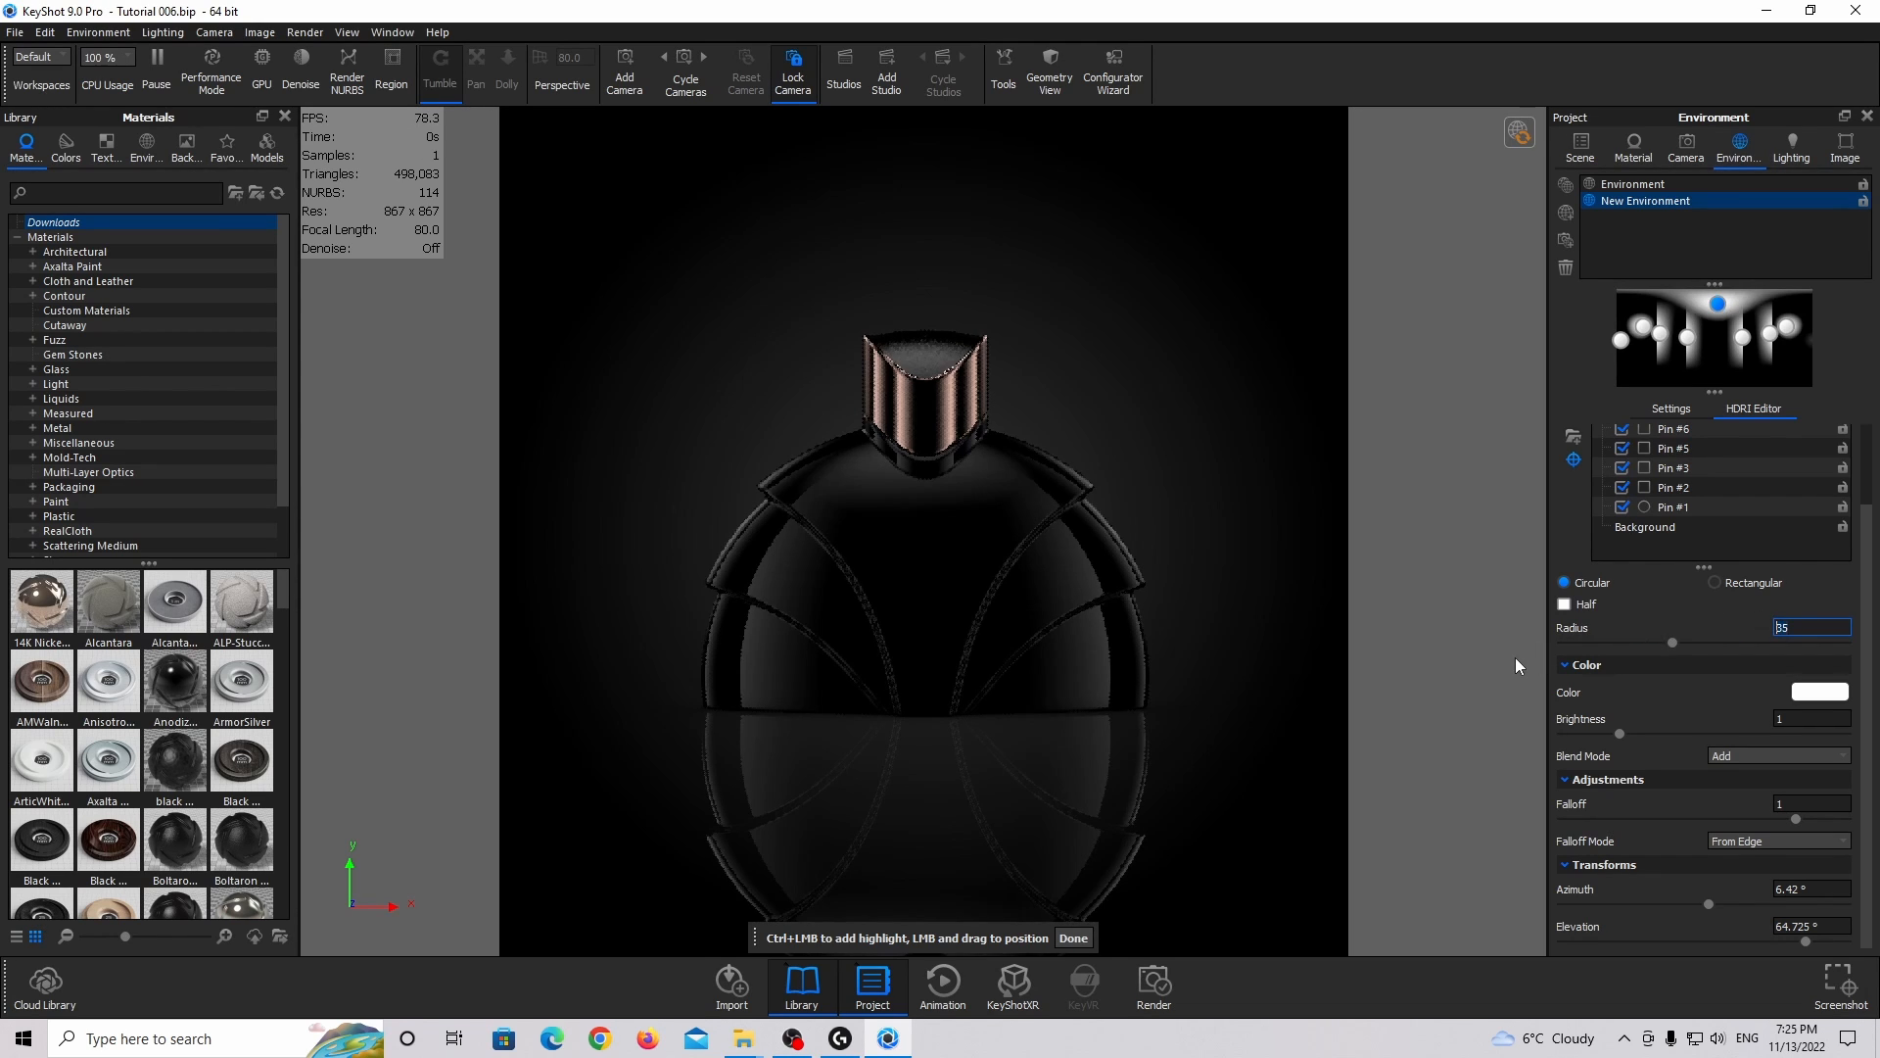
{"action": "left_click_drag", "start_coordinate": [1812, 719], "coordinate": [1578, 717]}
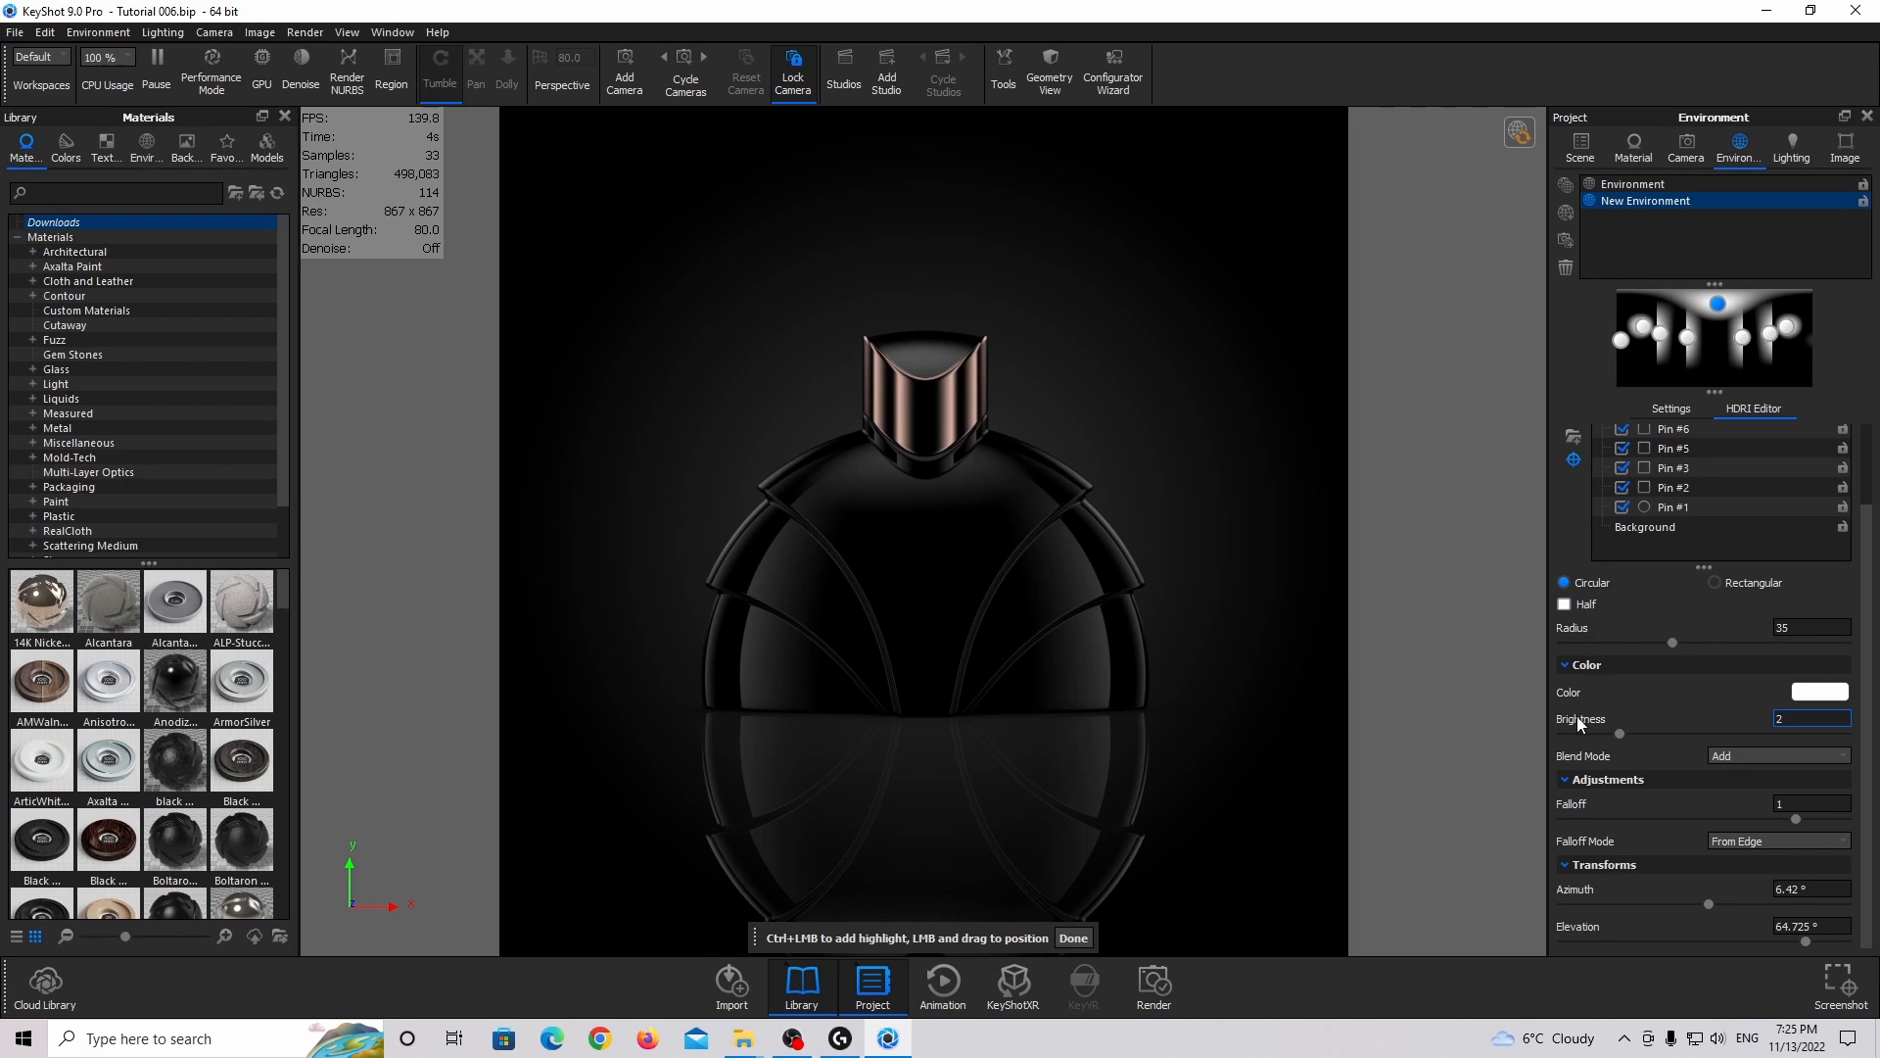
{"action": "key", "text": "Return"}
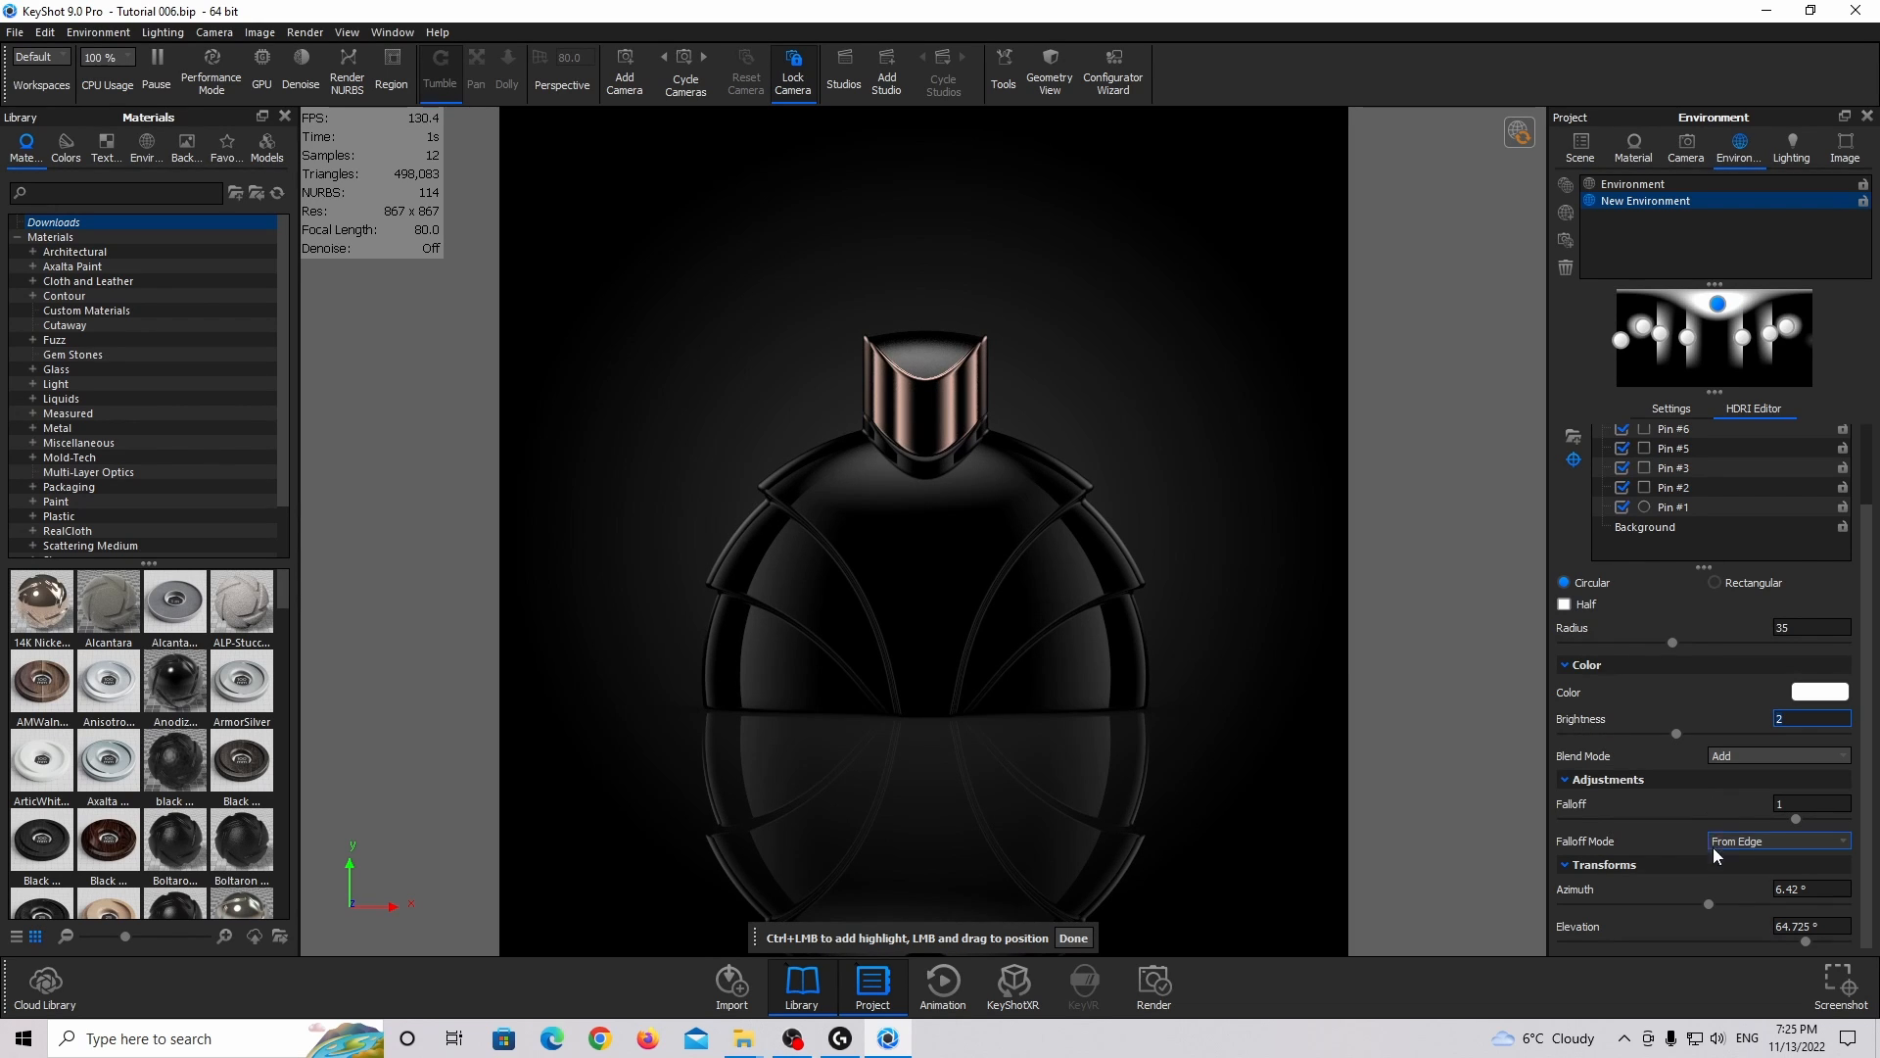
Center the overhead pin at azimuth 0° and lower its elevation to 46.8°.
{"action": "left_click", "coordinate": [1718, 904]}
{"action": "left_click_drag", "start_coordinate": [1718, 902], "coordinate": [1555, 889]}
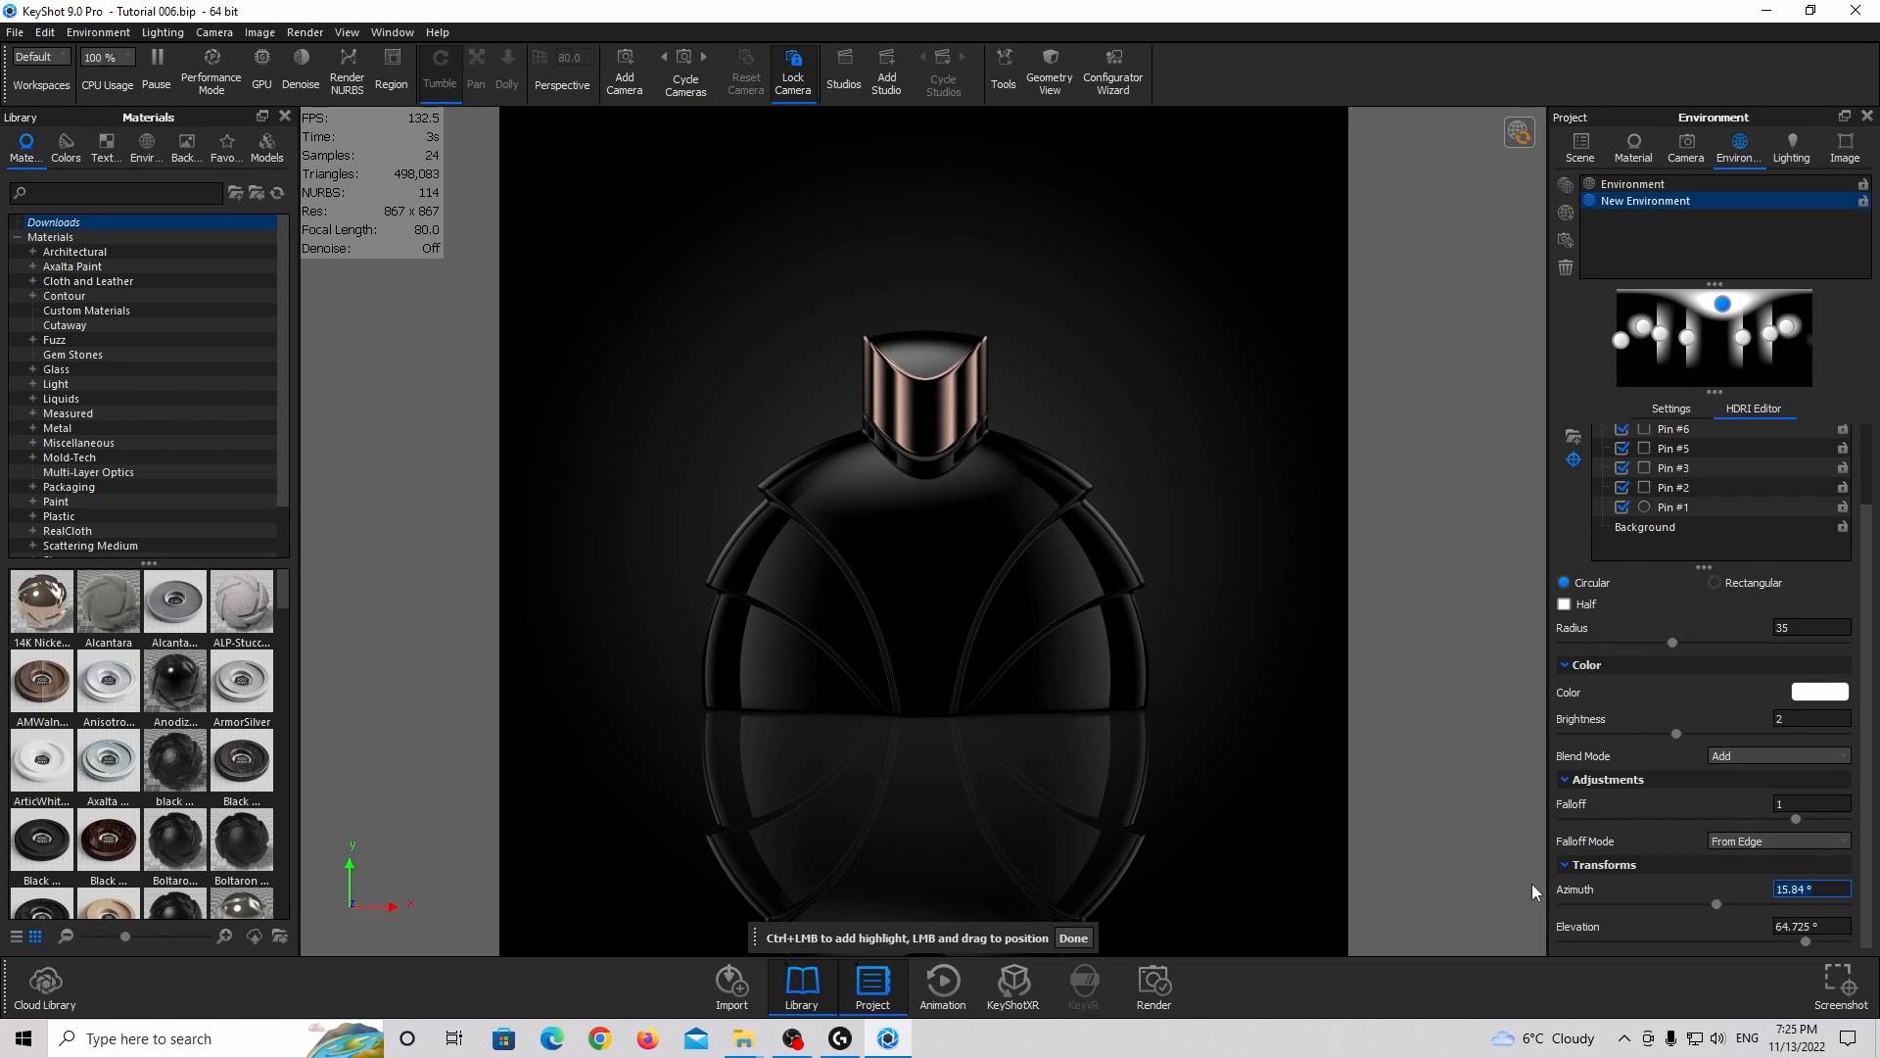
{"action": "type", "text": "0"}
{"action": "key", "text": "Return"}
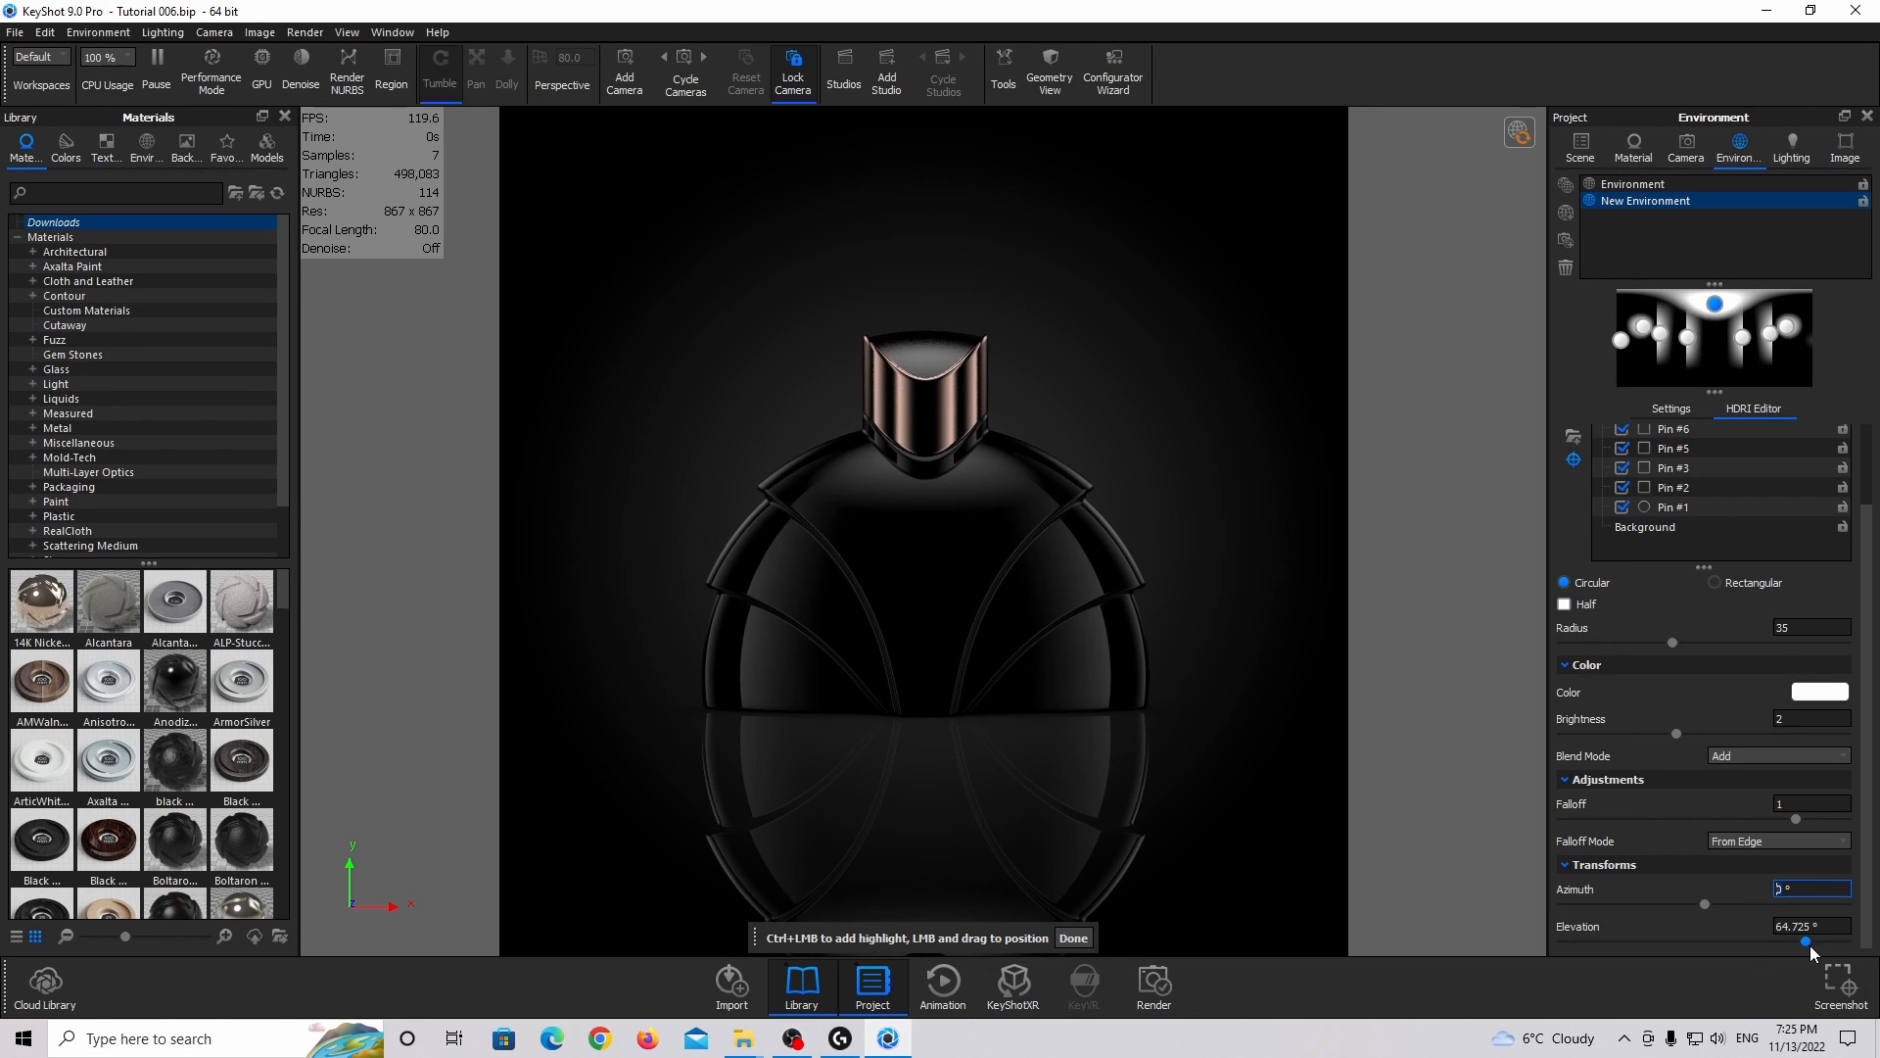
{"action": "mouse_move", "coordinate": [1807, 942]}
{"action": "left_mouse_down"}
{"action": "mouse_move", "coordinate": [1689, 948]}
{"action": "mouse_move", "coordinate": [1819, 943]}
{"action": "mouse_move", "coordinate": [1787, 940]}
{"action": "left_mouse_up"}
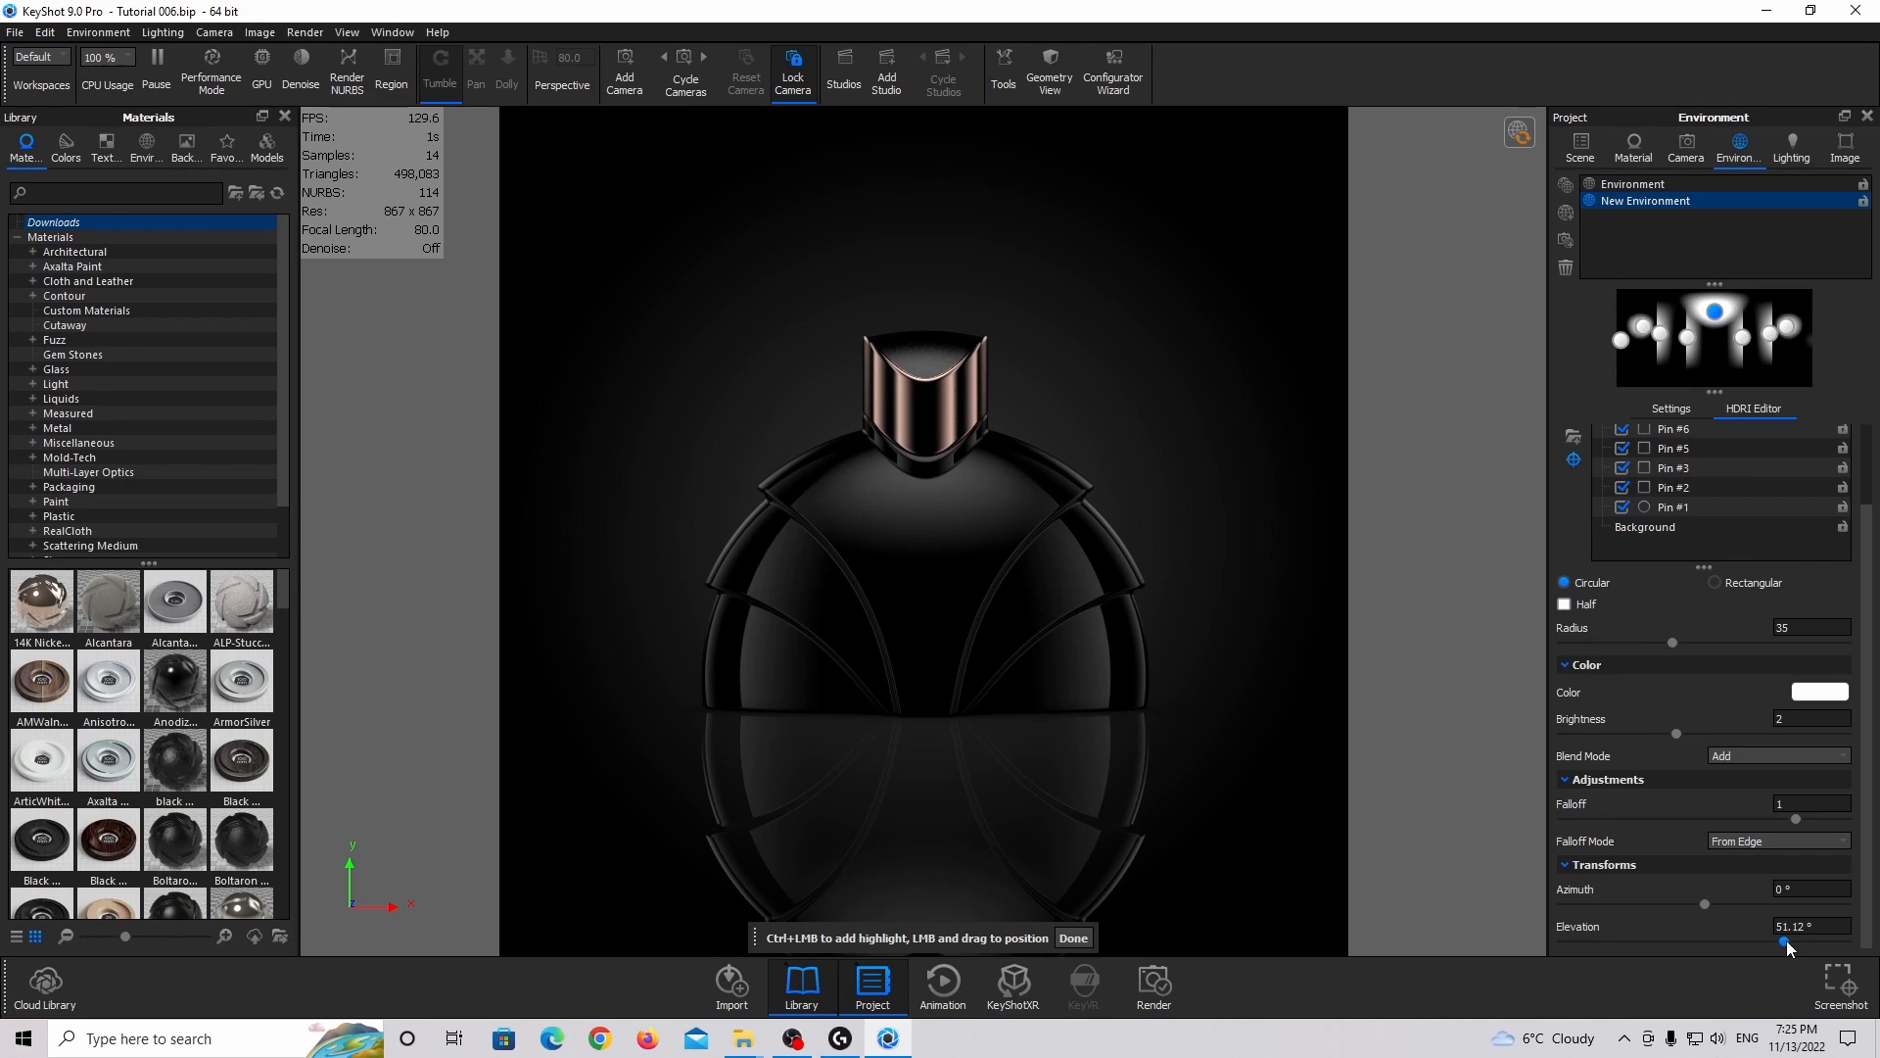
{"action": "scroll", "coordinate": [1777, 796], "scroll_direction": "up", "scroll_amount": 1}
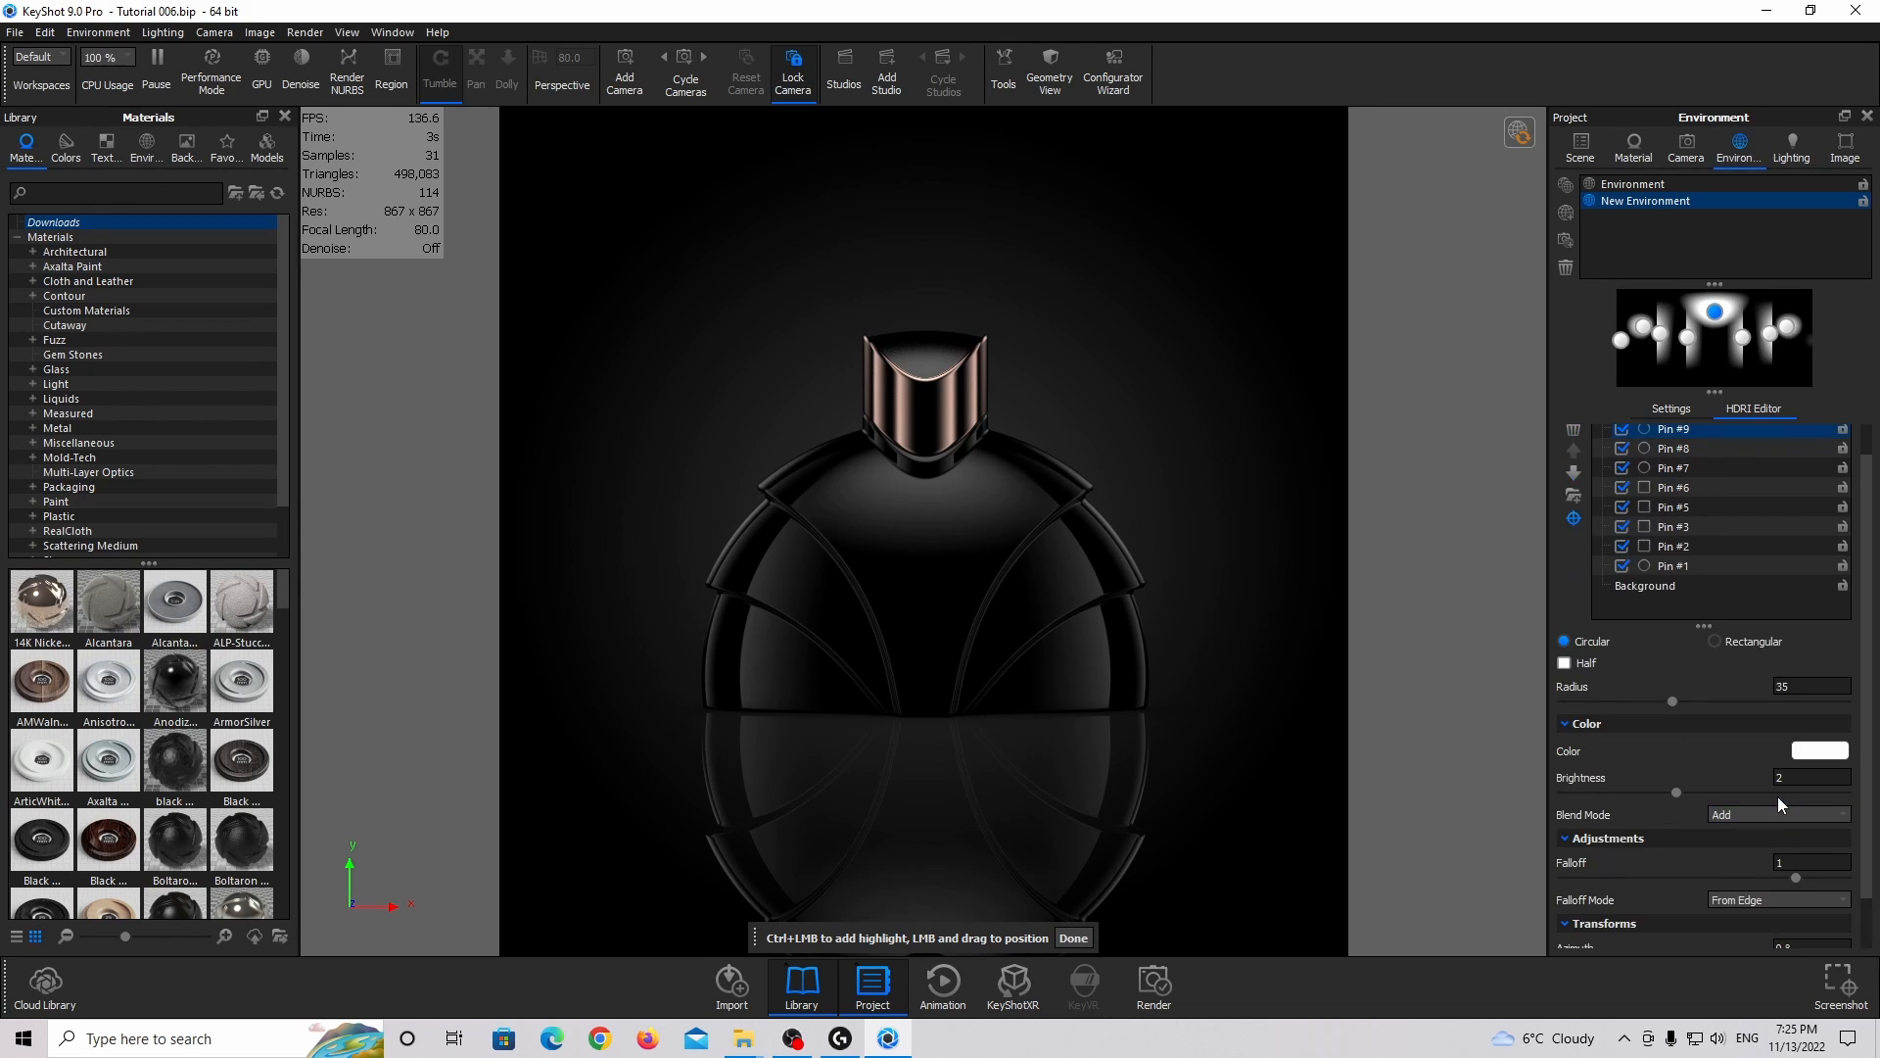
{"action": "scroll", "coordinate": [1754, 804], "scroll_direction": "down", "scroll_amount": 1}
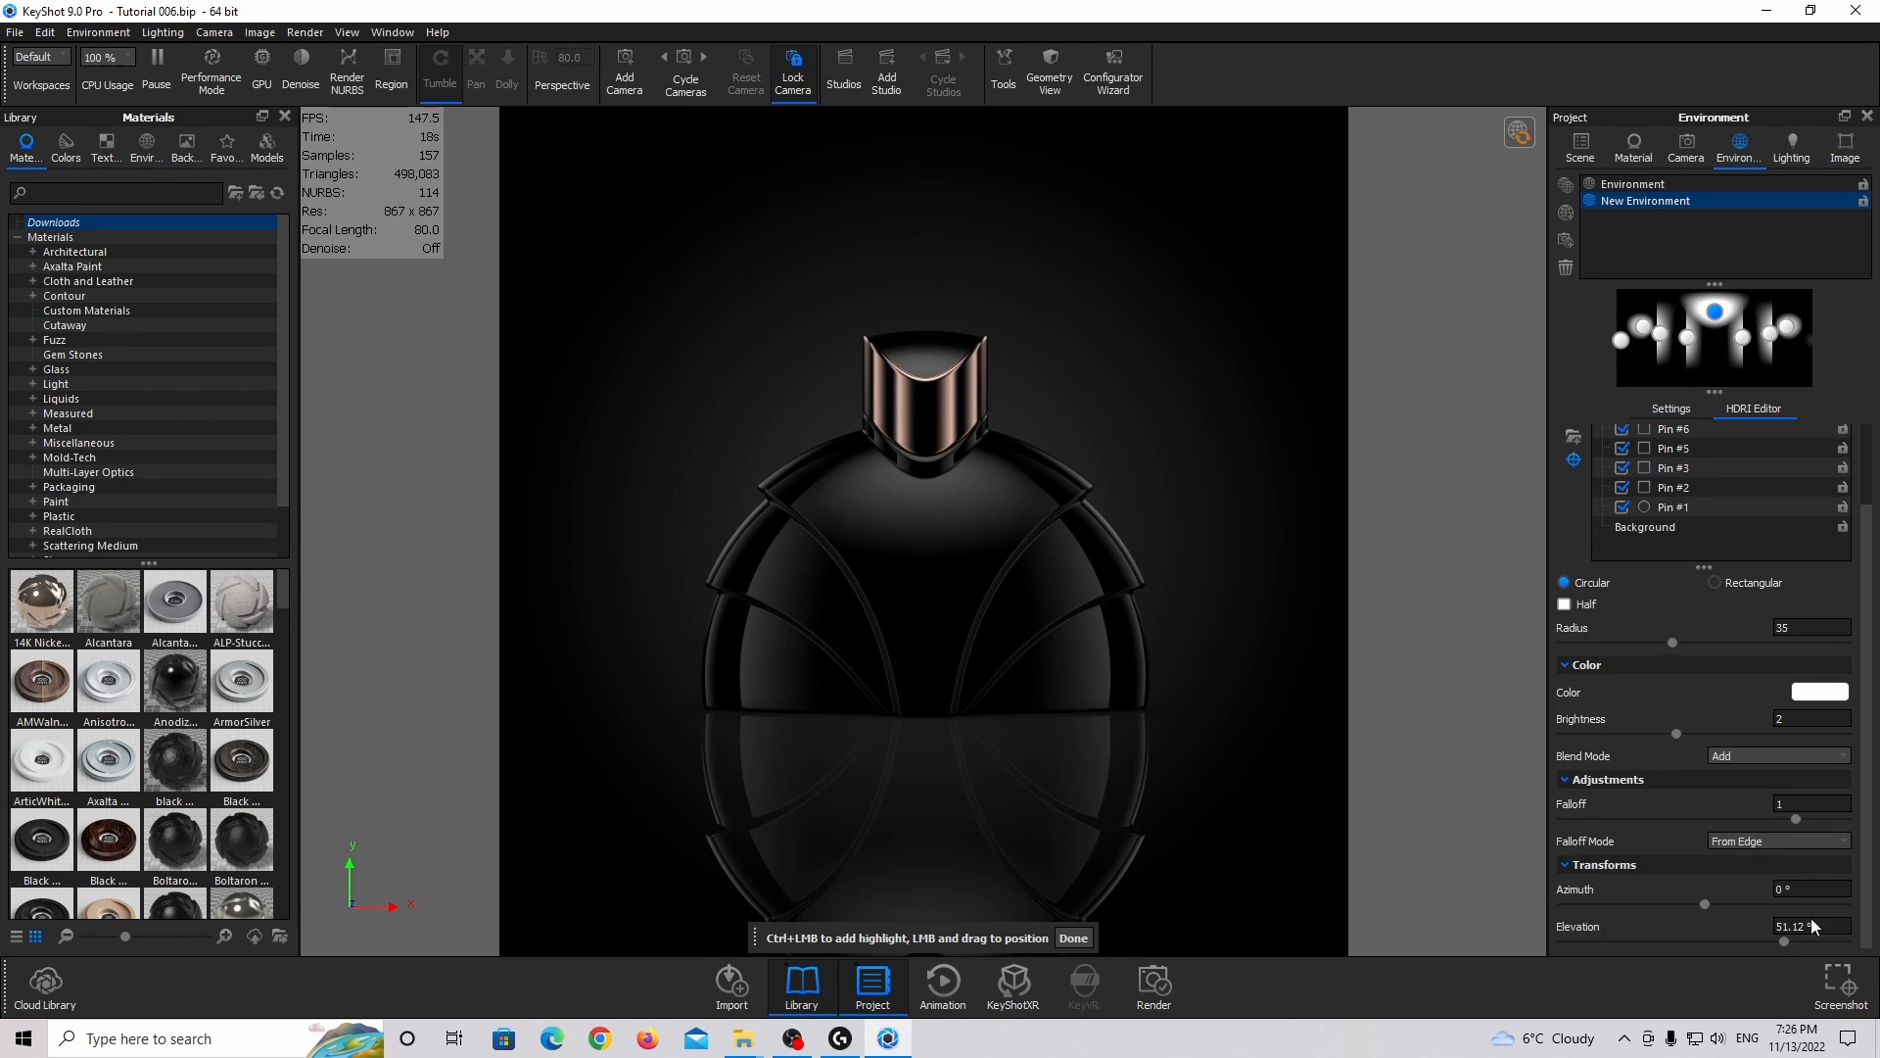
{"action": "left_click_drag", "start_coordinate": [1786, 942], "coordinate": [1782, 942]}
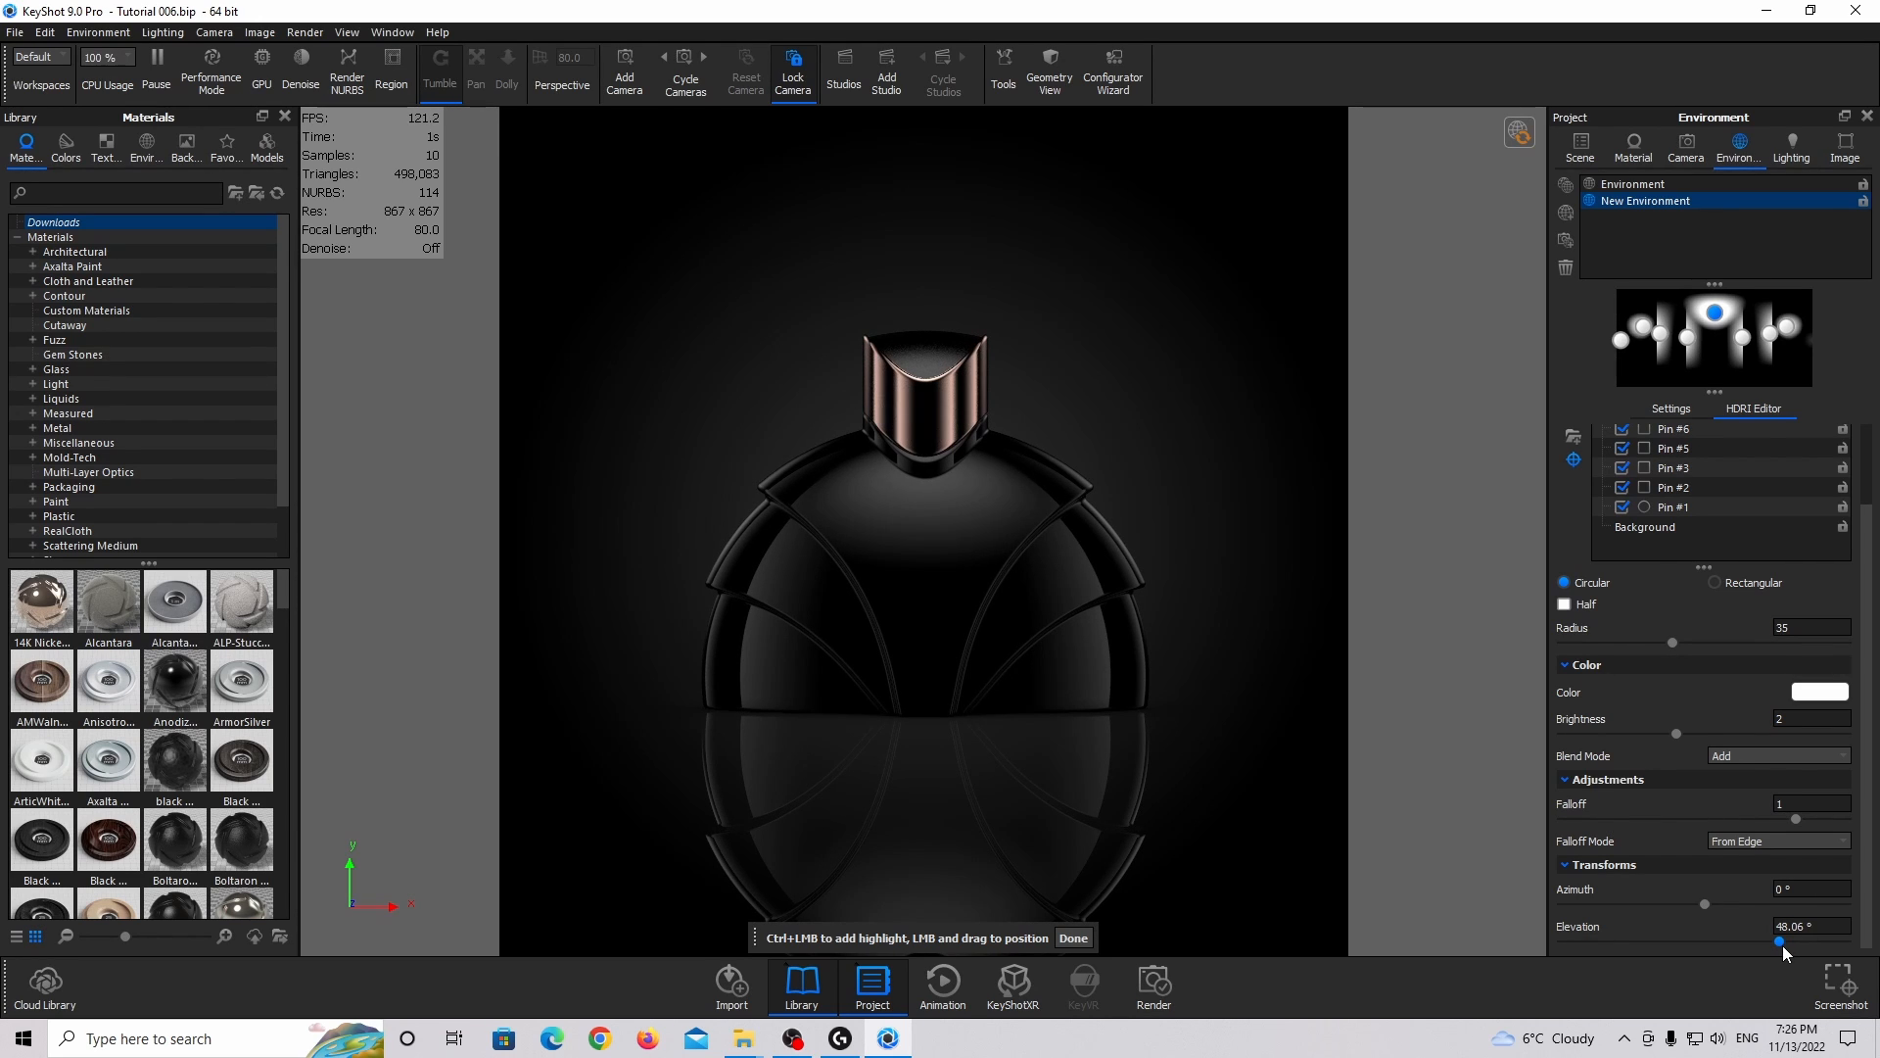
{"action": "left_click_drag", "start_coordinate": [1782, 945], "coordinate": [1780, 944]}
Duplicate the overhead pin and move the copy behind the bottle at azimuth -180° and elevation 56.16°.
{"action": "left_click", "coordinate": [1731, 348], "text": "ctrl"}
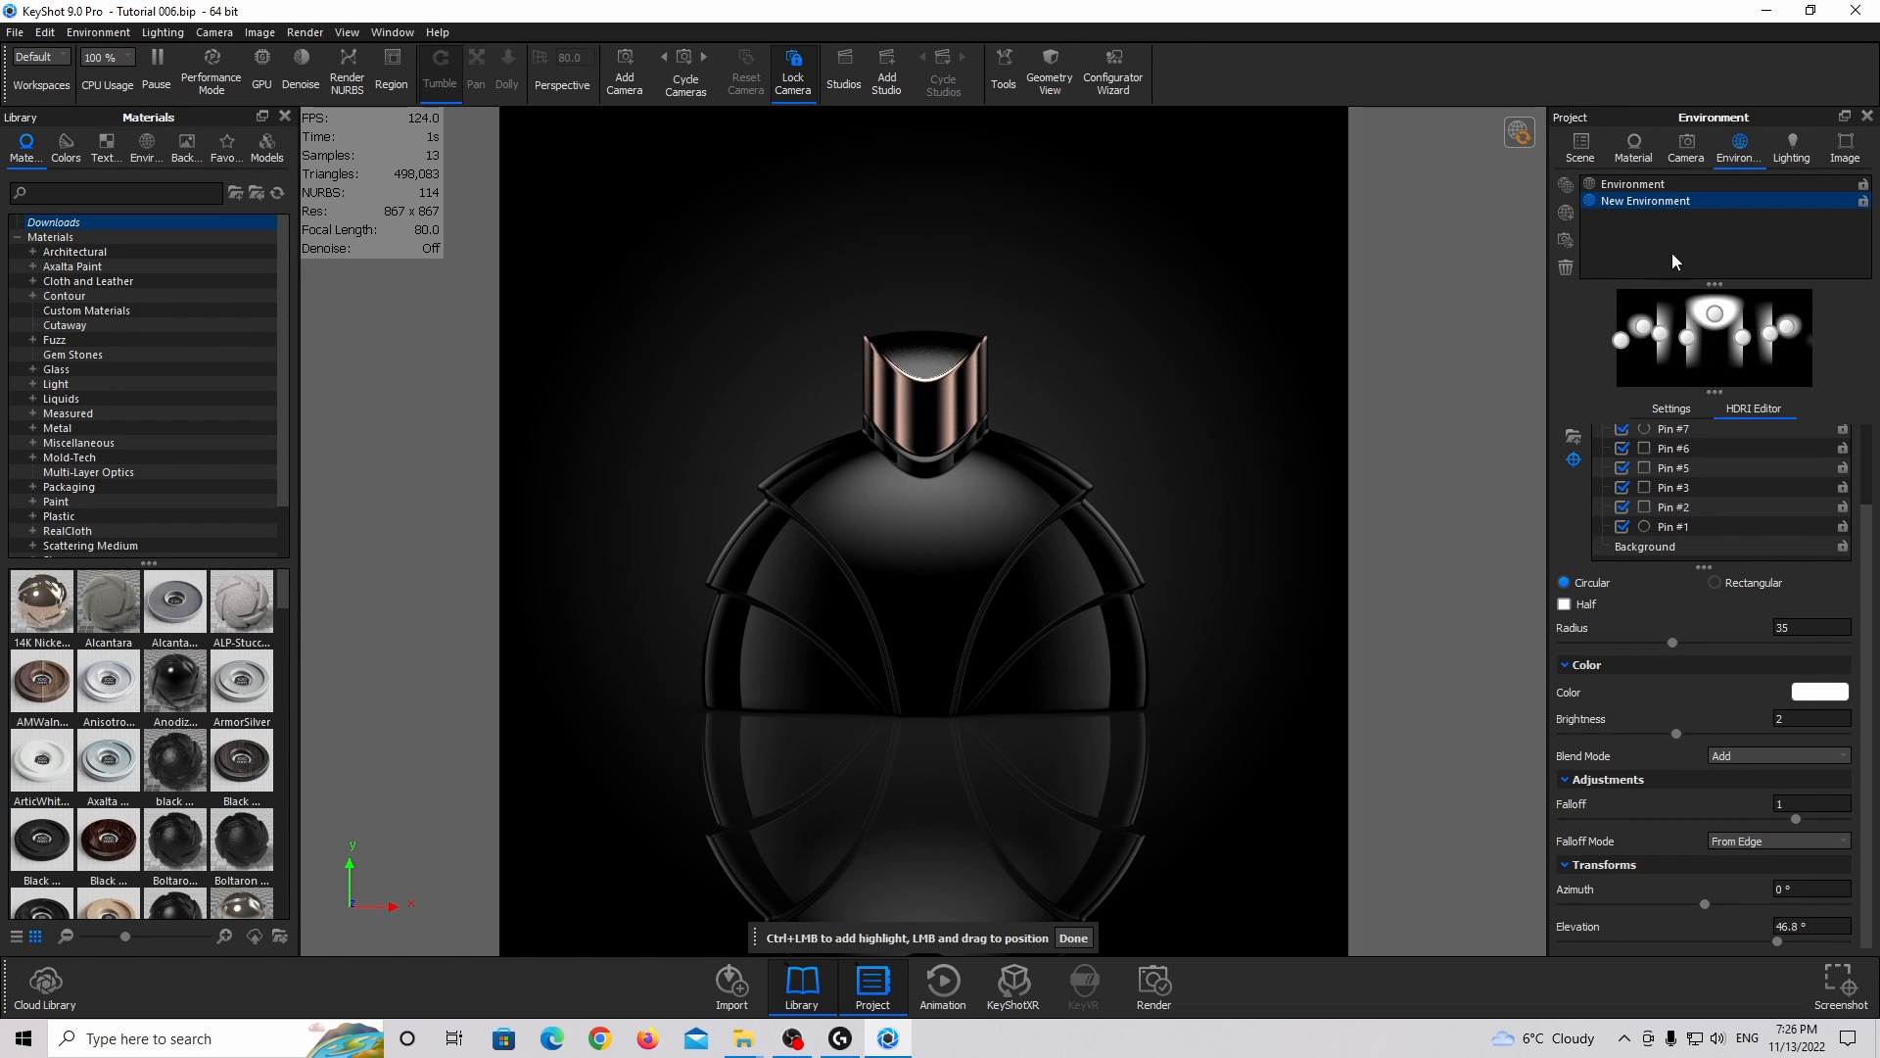
{"action": "left_click_drag", "start_coordinate": [1714, 320], "coordinate": [1621, 310]}
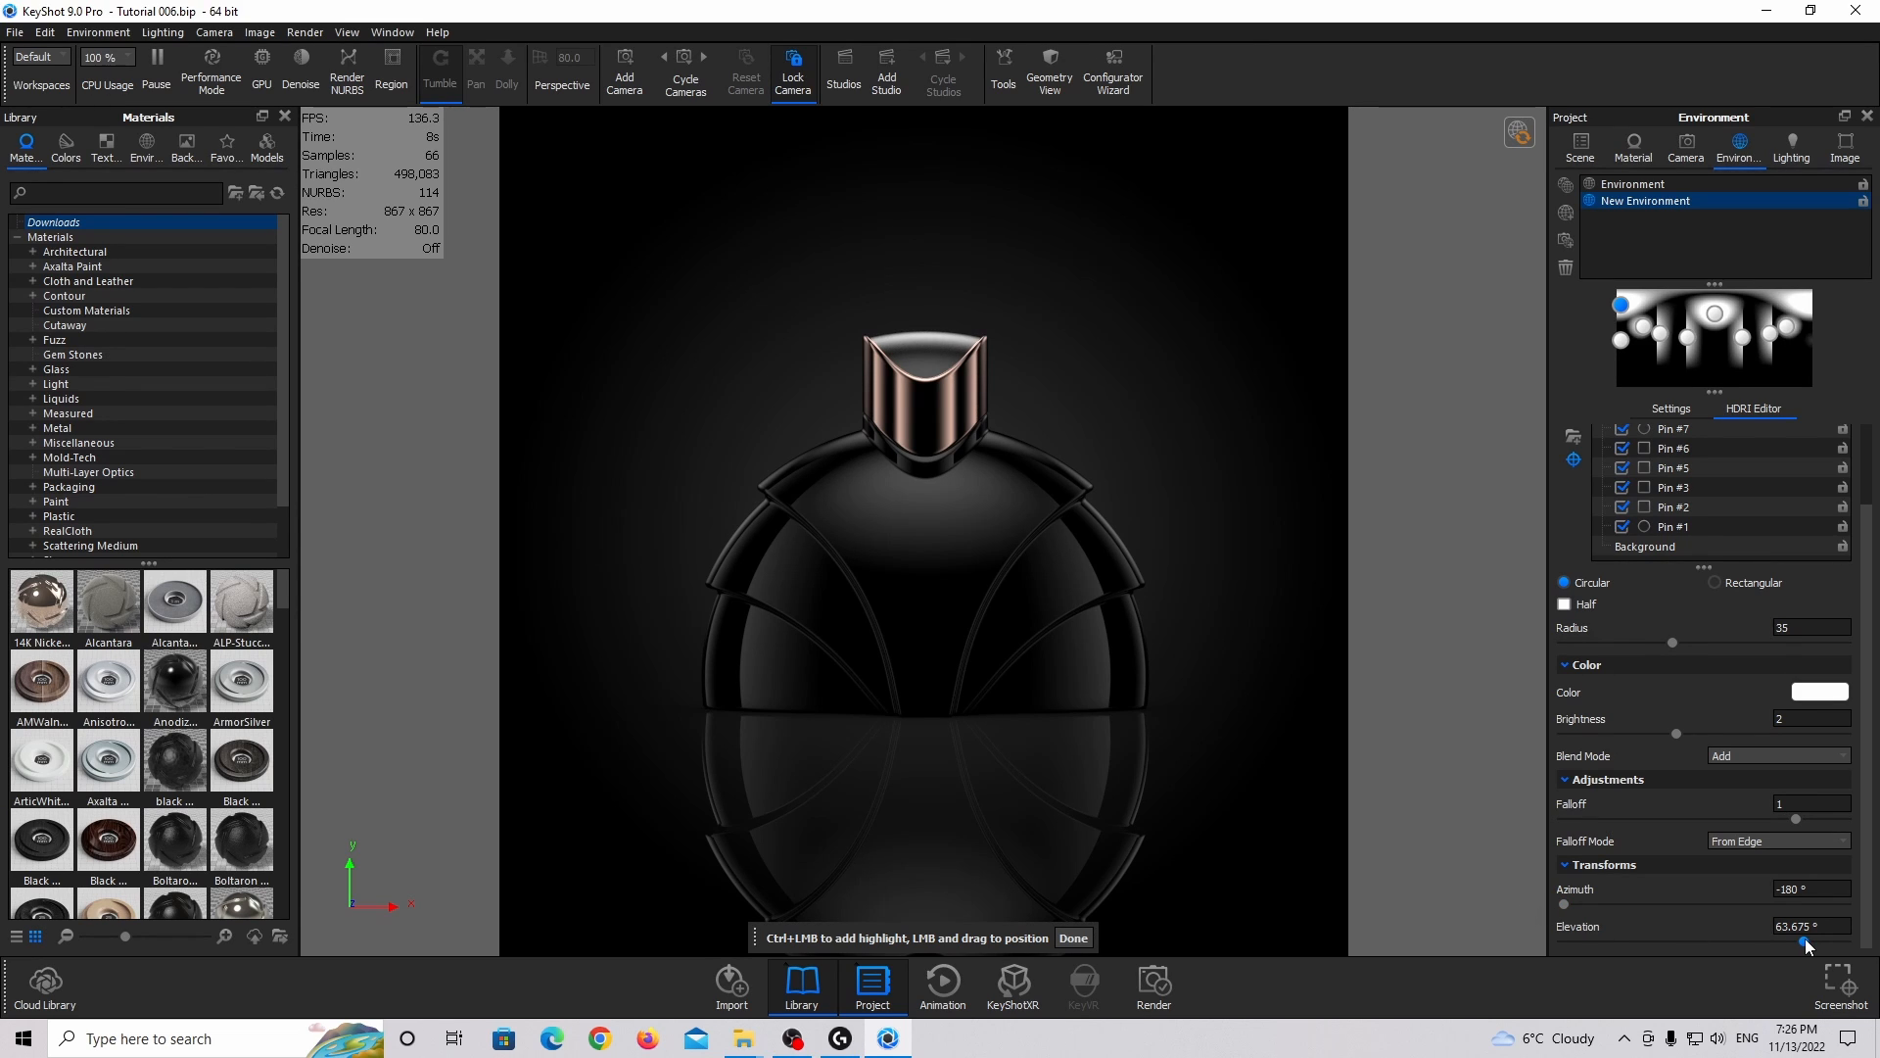
{"action": "left_click_drag", "start_coordinate": [1805, 940], "coordinate": [1794, 931]}
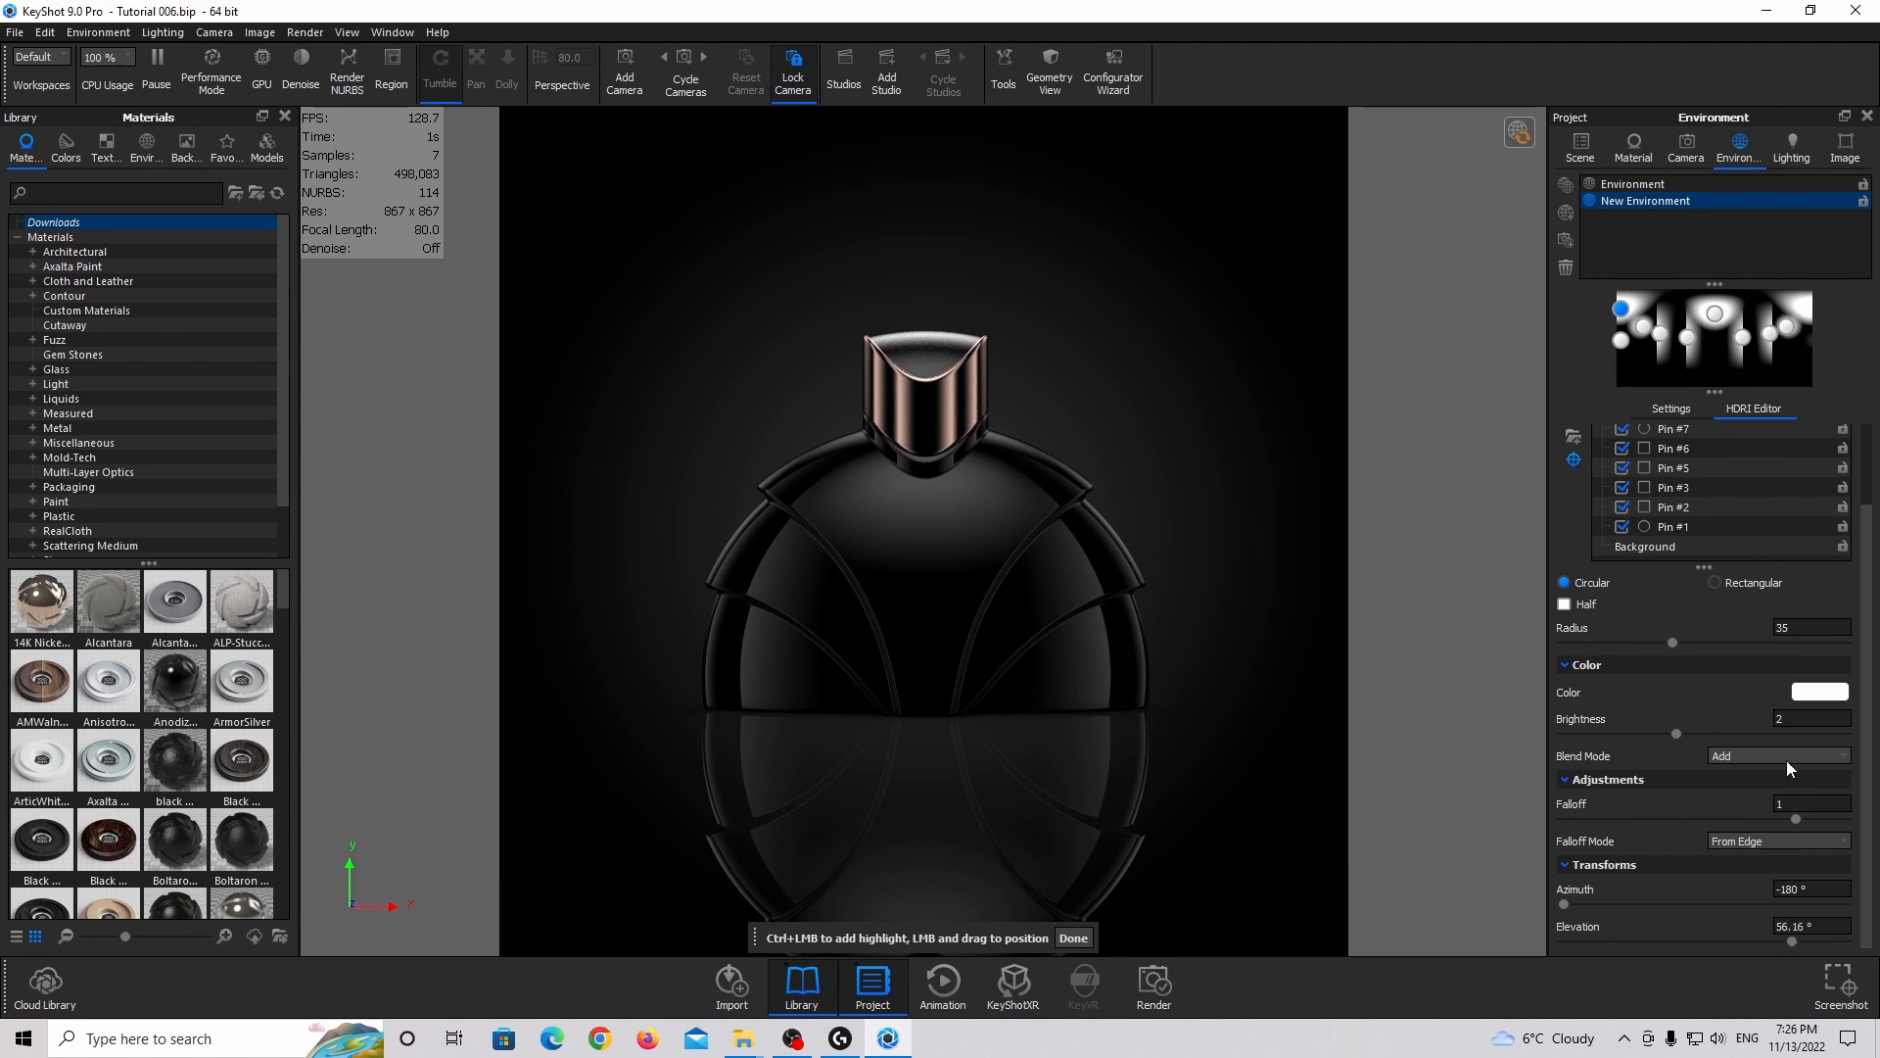
Set the rear overhead pin's brightness to 1 and its radius to 25.
{"action": "left_click", "coordinate": [1781, 719]}
{"action": "type", "text": "1"}
{"action": "left_click", "coordinate": [1806, 627]}
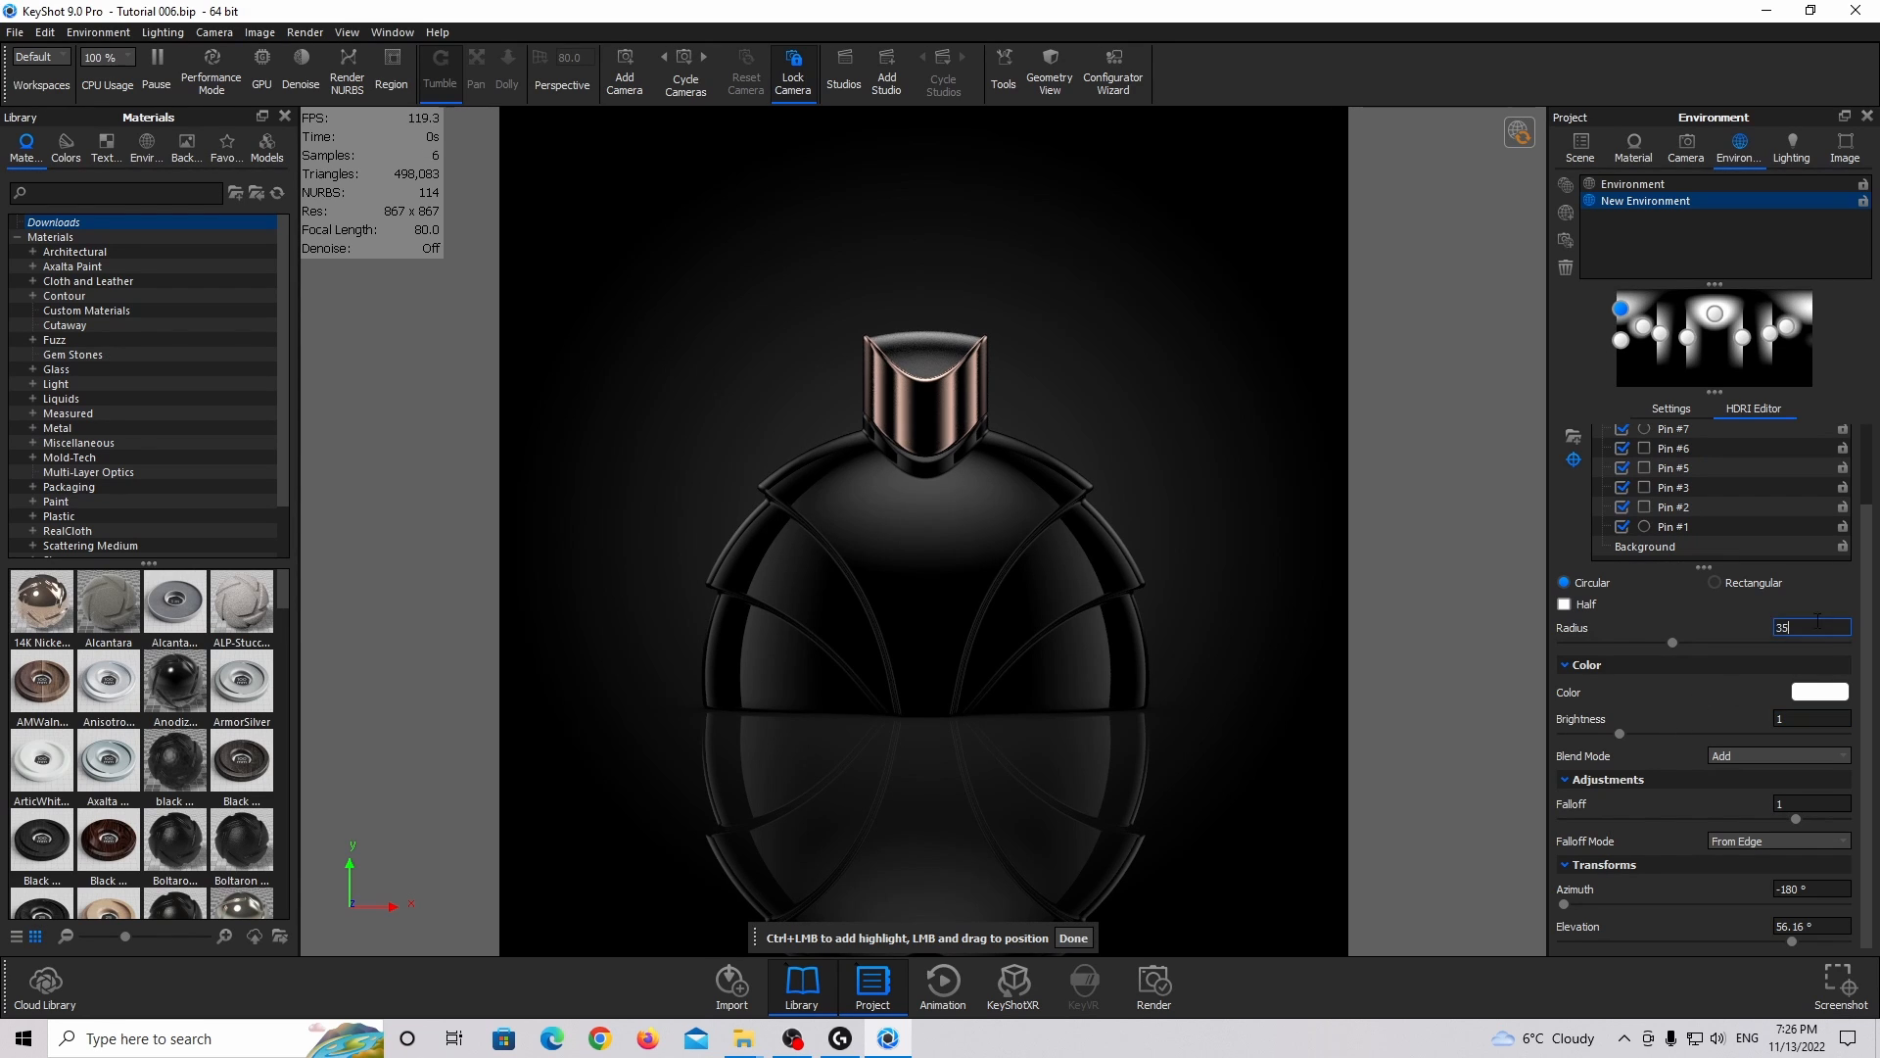
{"action": "type", "text": "25"}
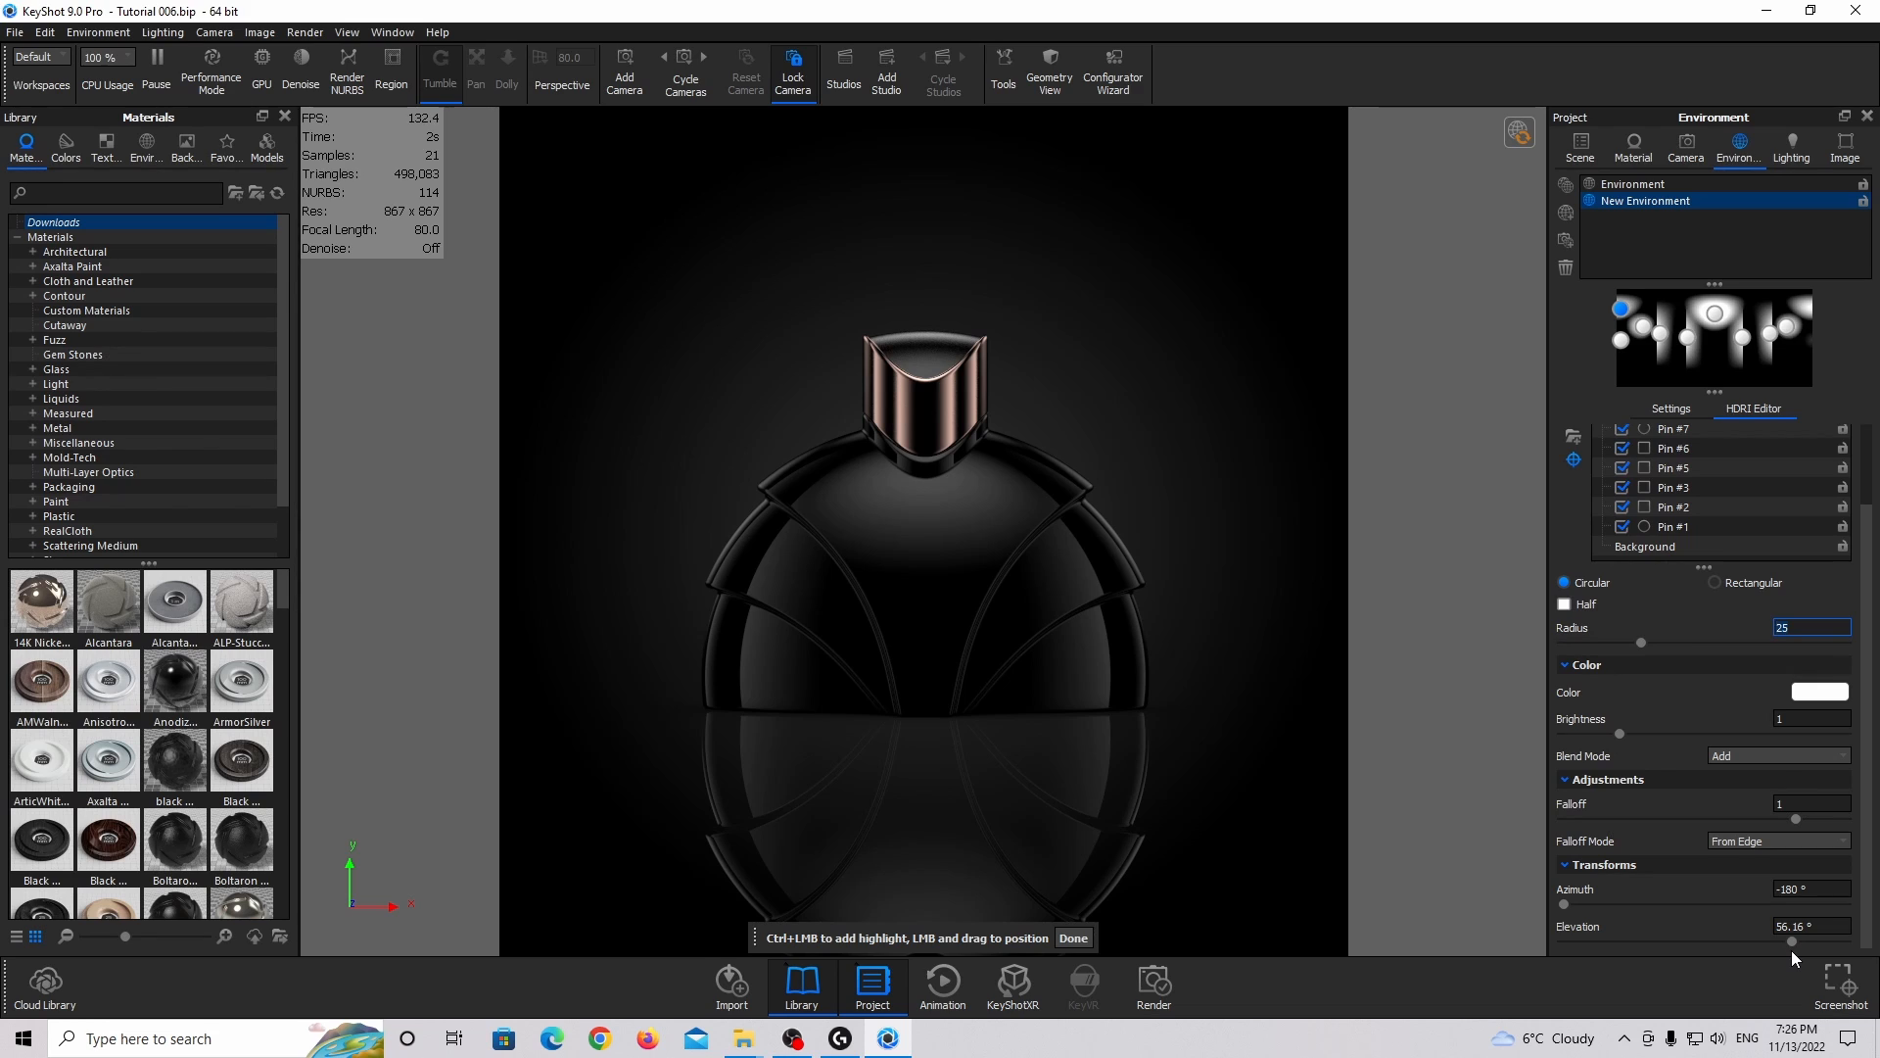
Raise the rear overhead pin's elevation to 65.52° and finish the highlight placement mode.
{"action": "left_click_drag", "start_coordinate": [1792, 940], "coordinate": [1806, 941]}
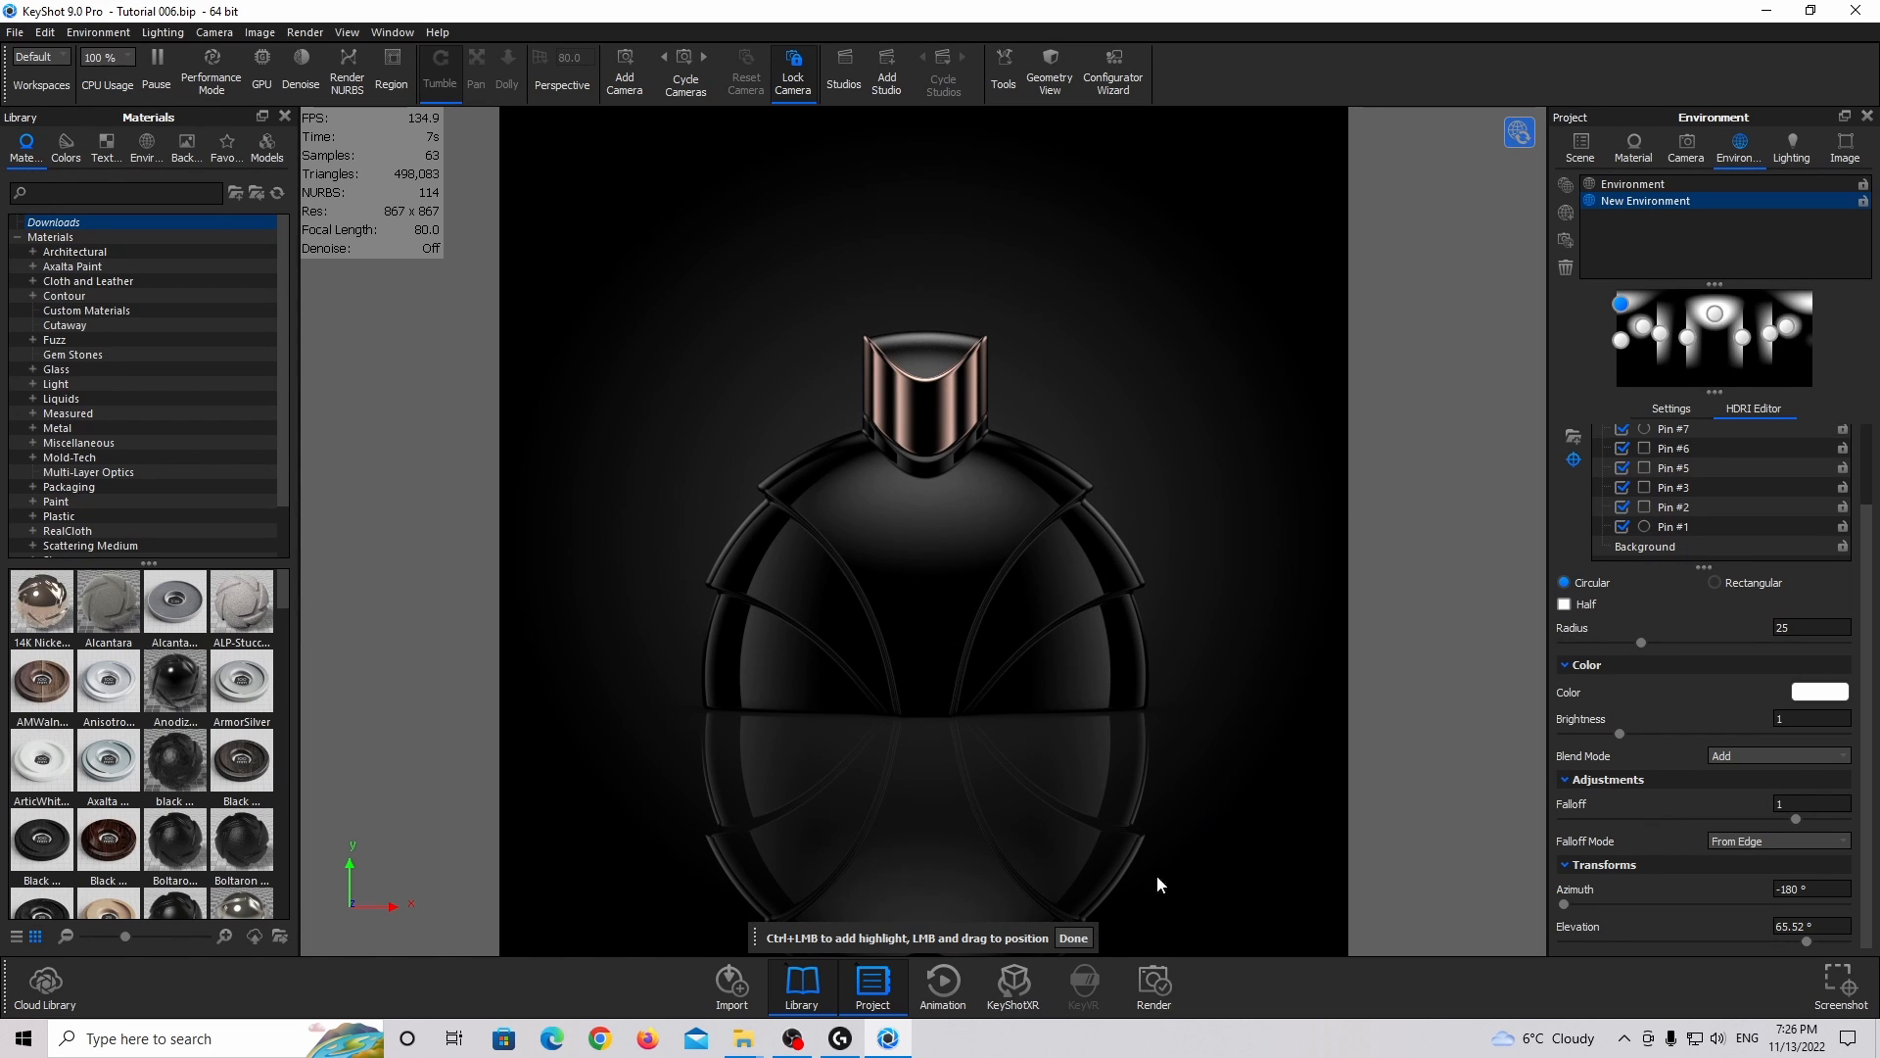
{"action": "left_click", "coordinate": [1074, 939]}
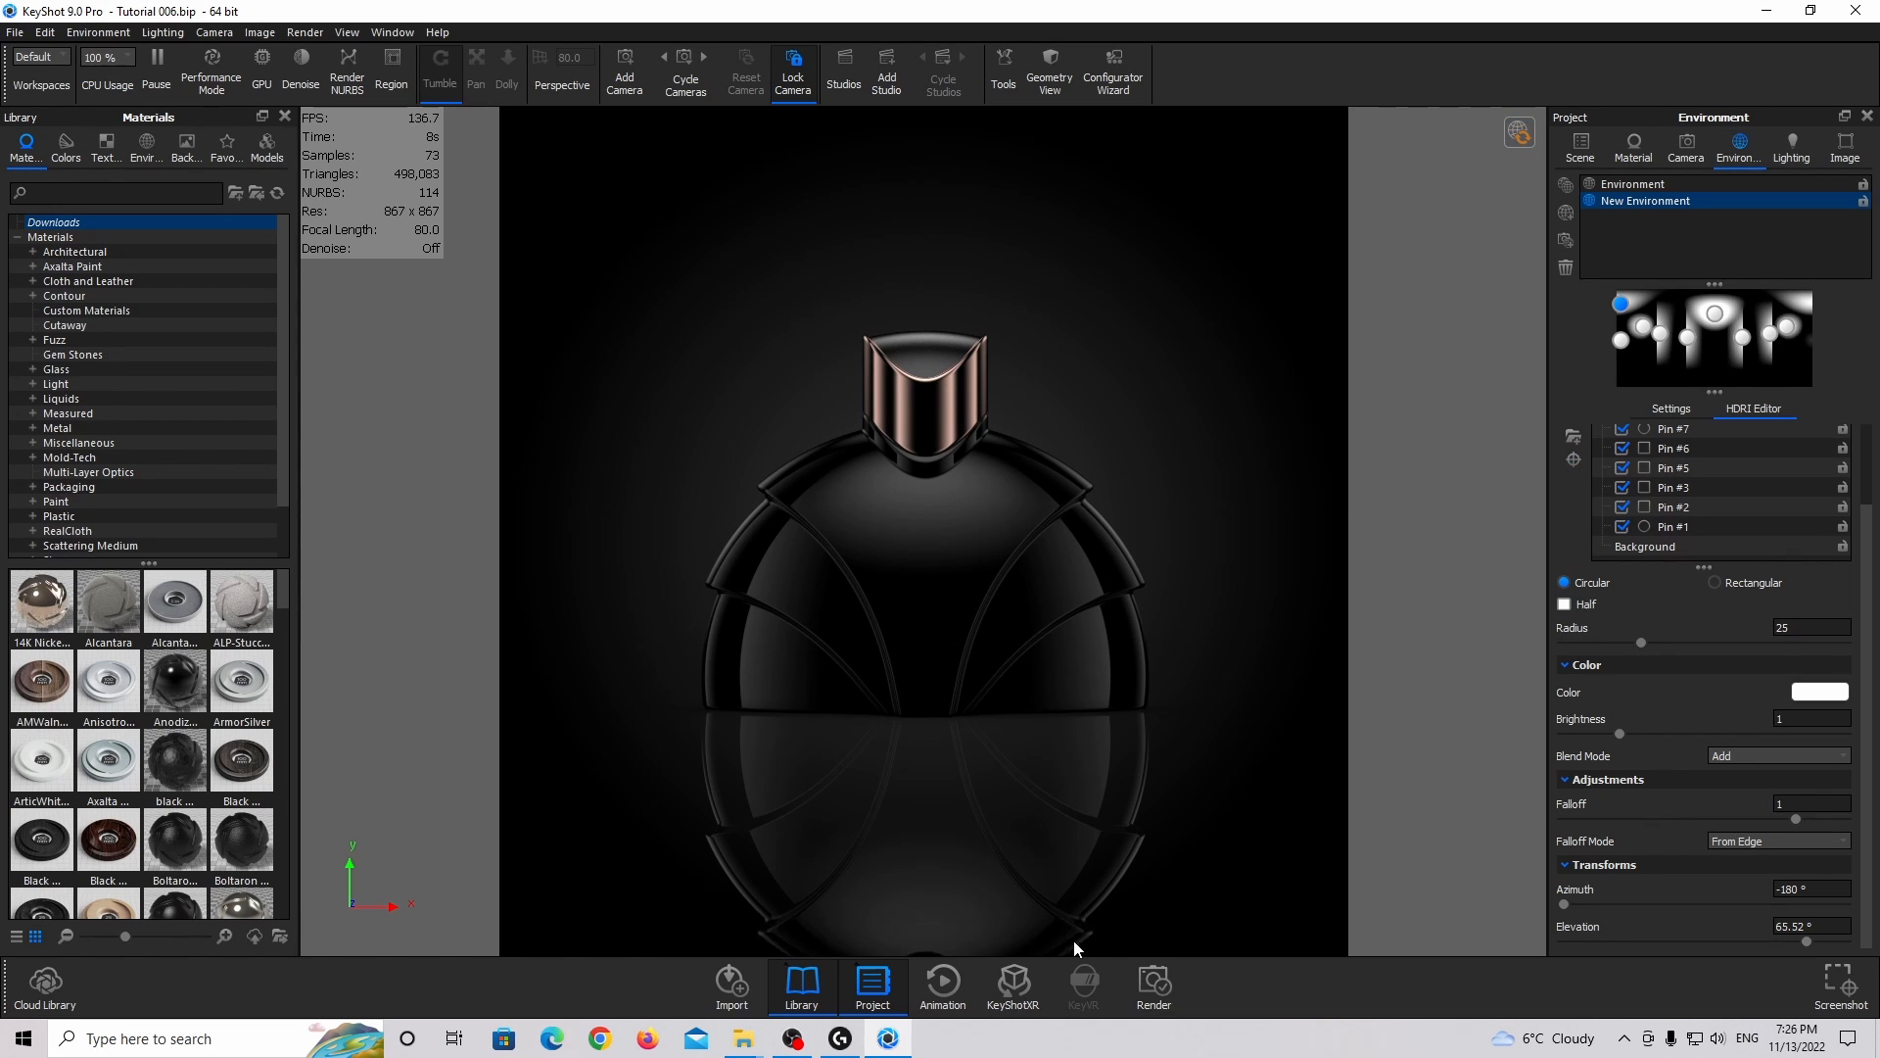
{"action": "left_click", "coordinate": [1521, 141]}
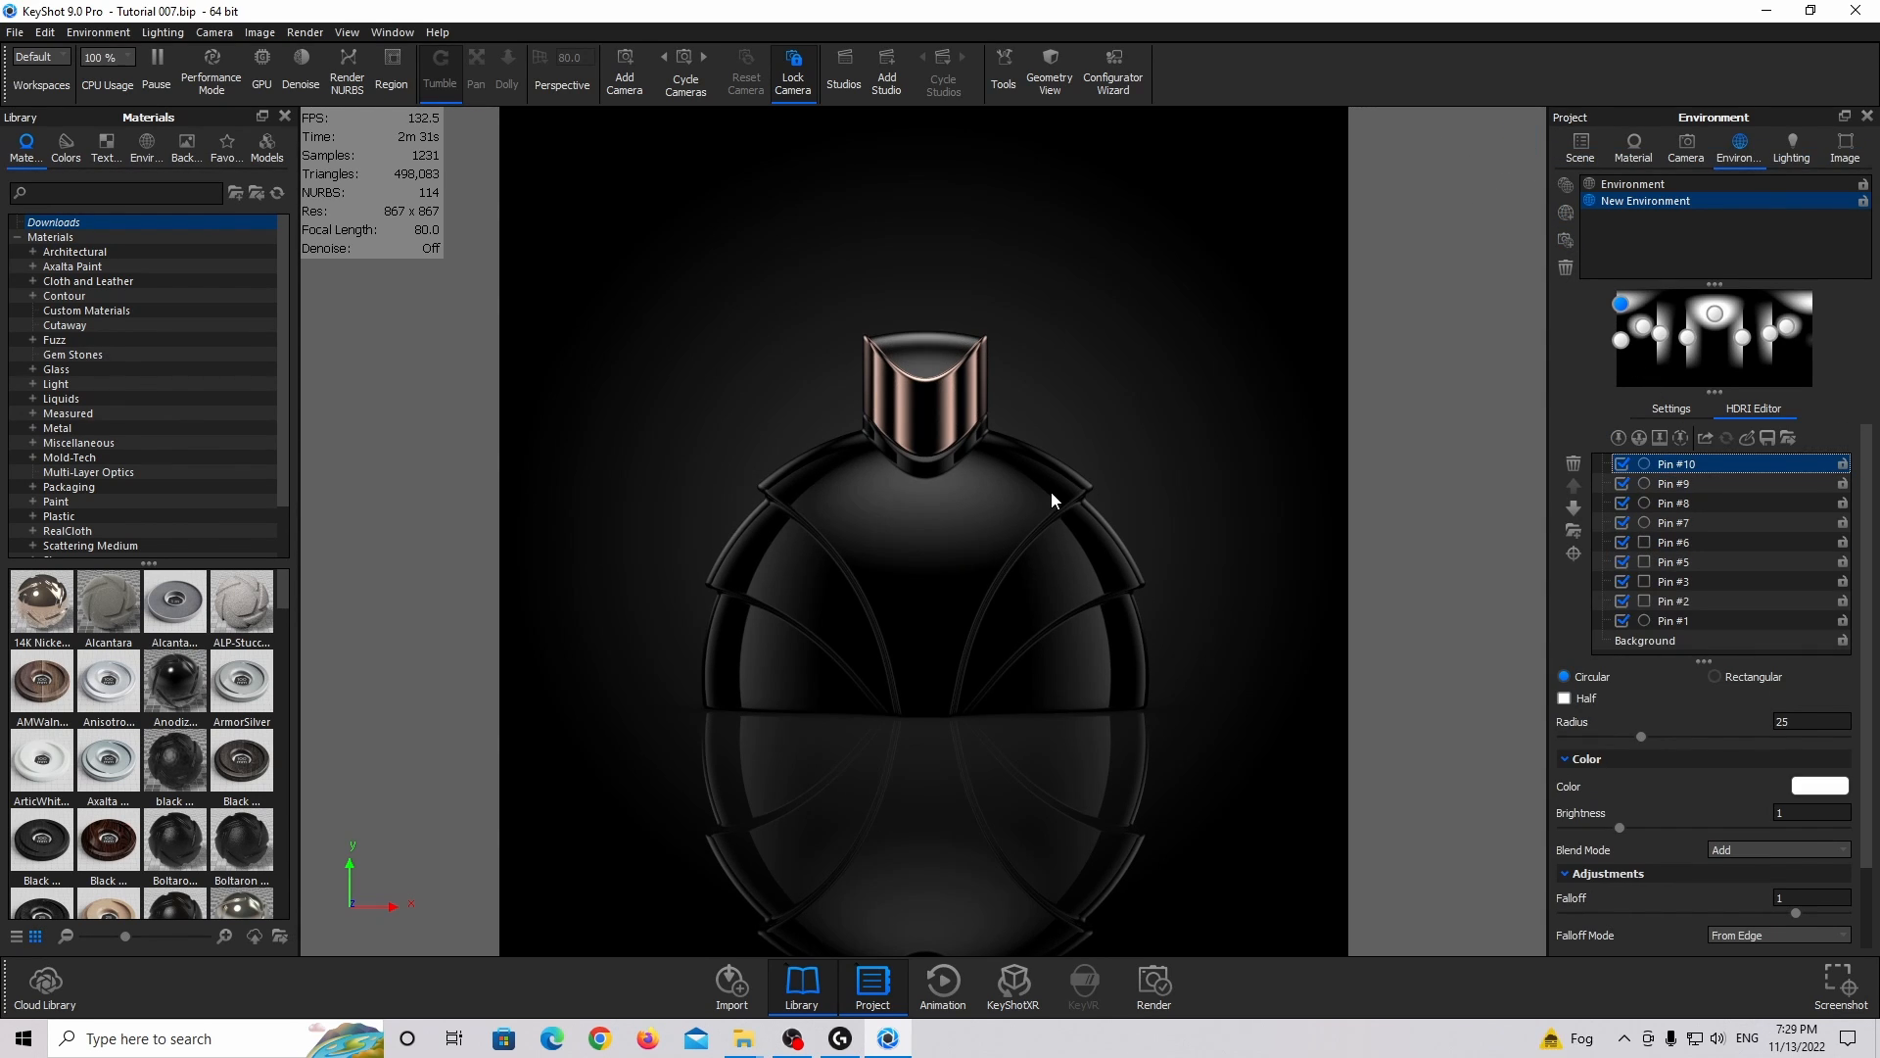
Select the front overhead pin at azimuth 0° and set its falloff to 2.
{"action": "left_click", "coordinate": [1713, 314]}
{"action": "scroll", "coordinate": [1769, 833], "scroll_direction": "down", "scroll_amount": 2}
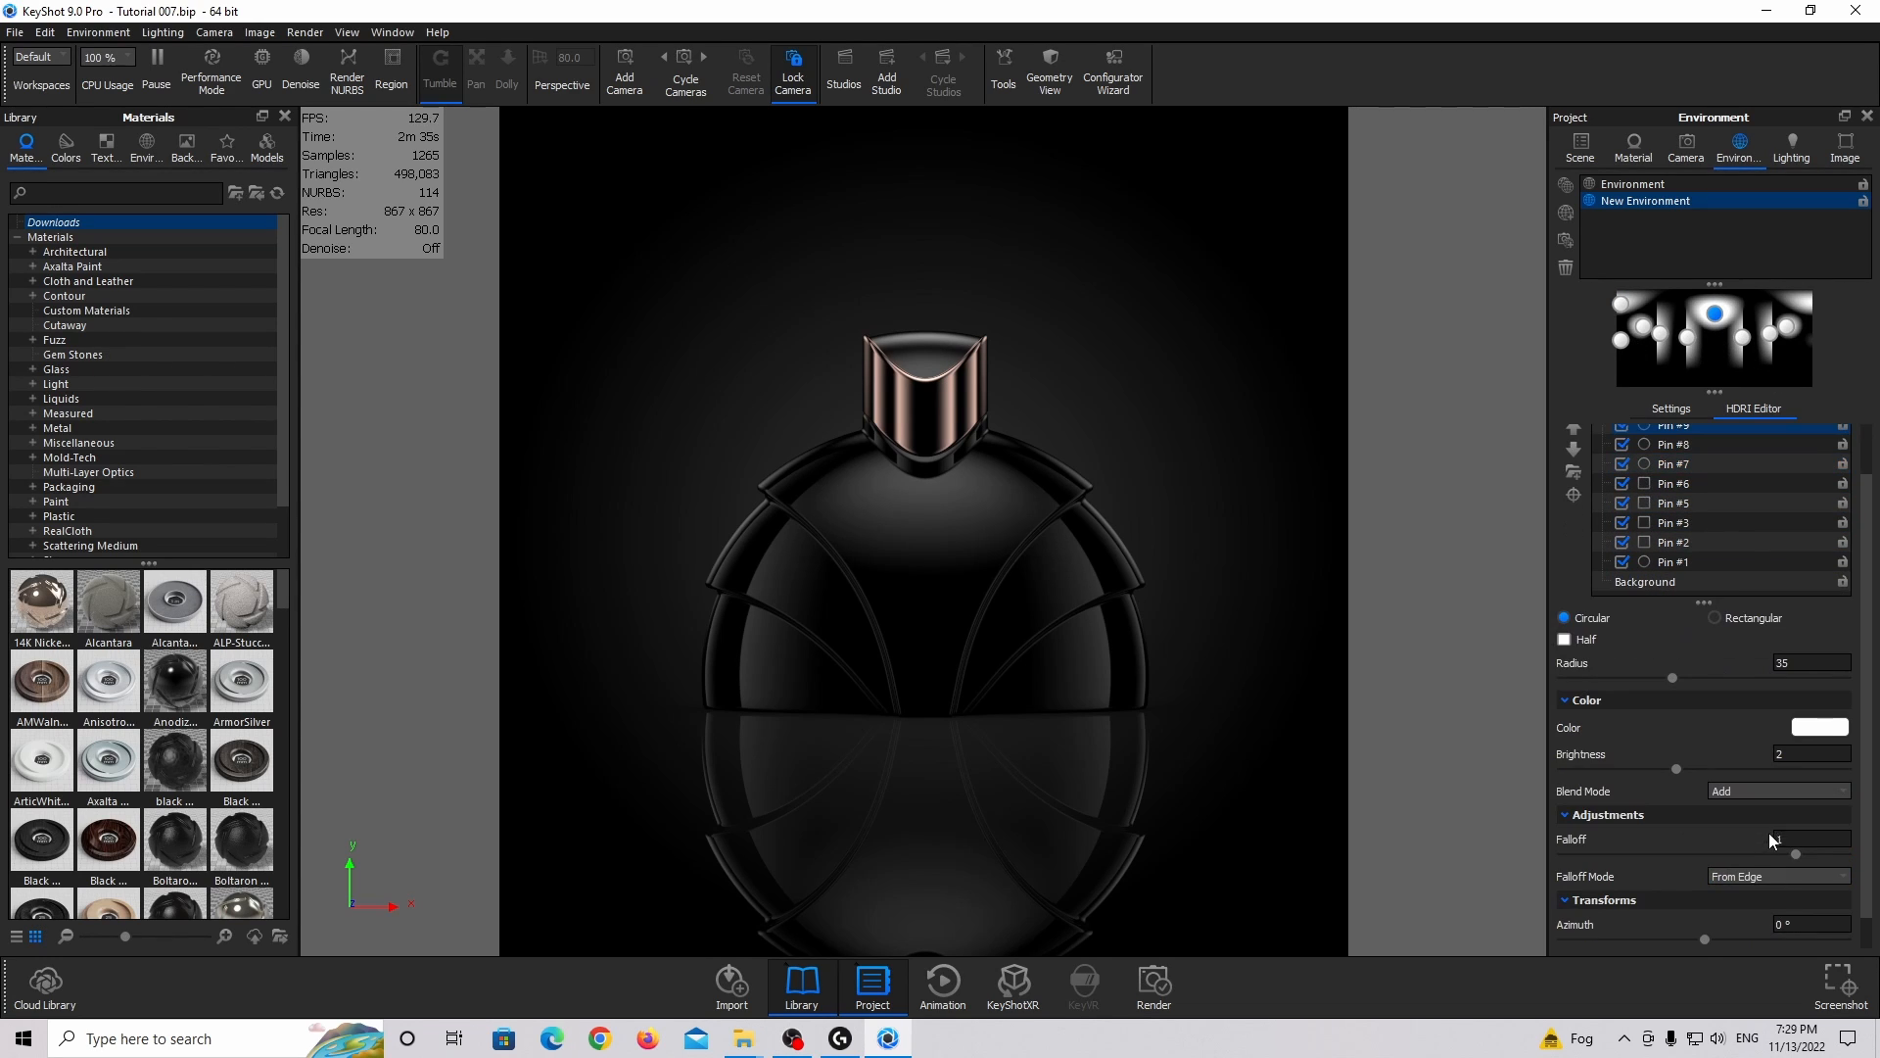
{"action": "left_click", "coordinate": [1817, 845]}
{"action": "type", "text": "2"}
{"action": "key", "text": "Return"}
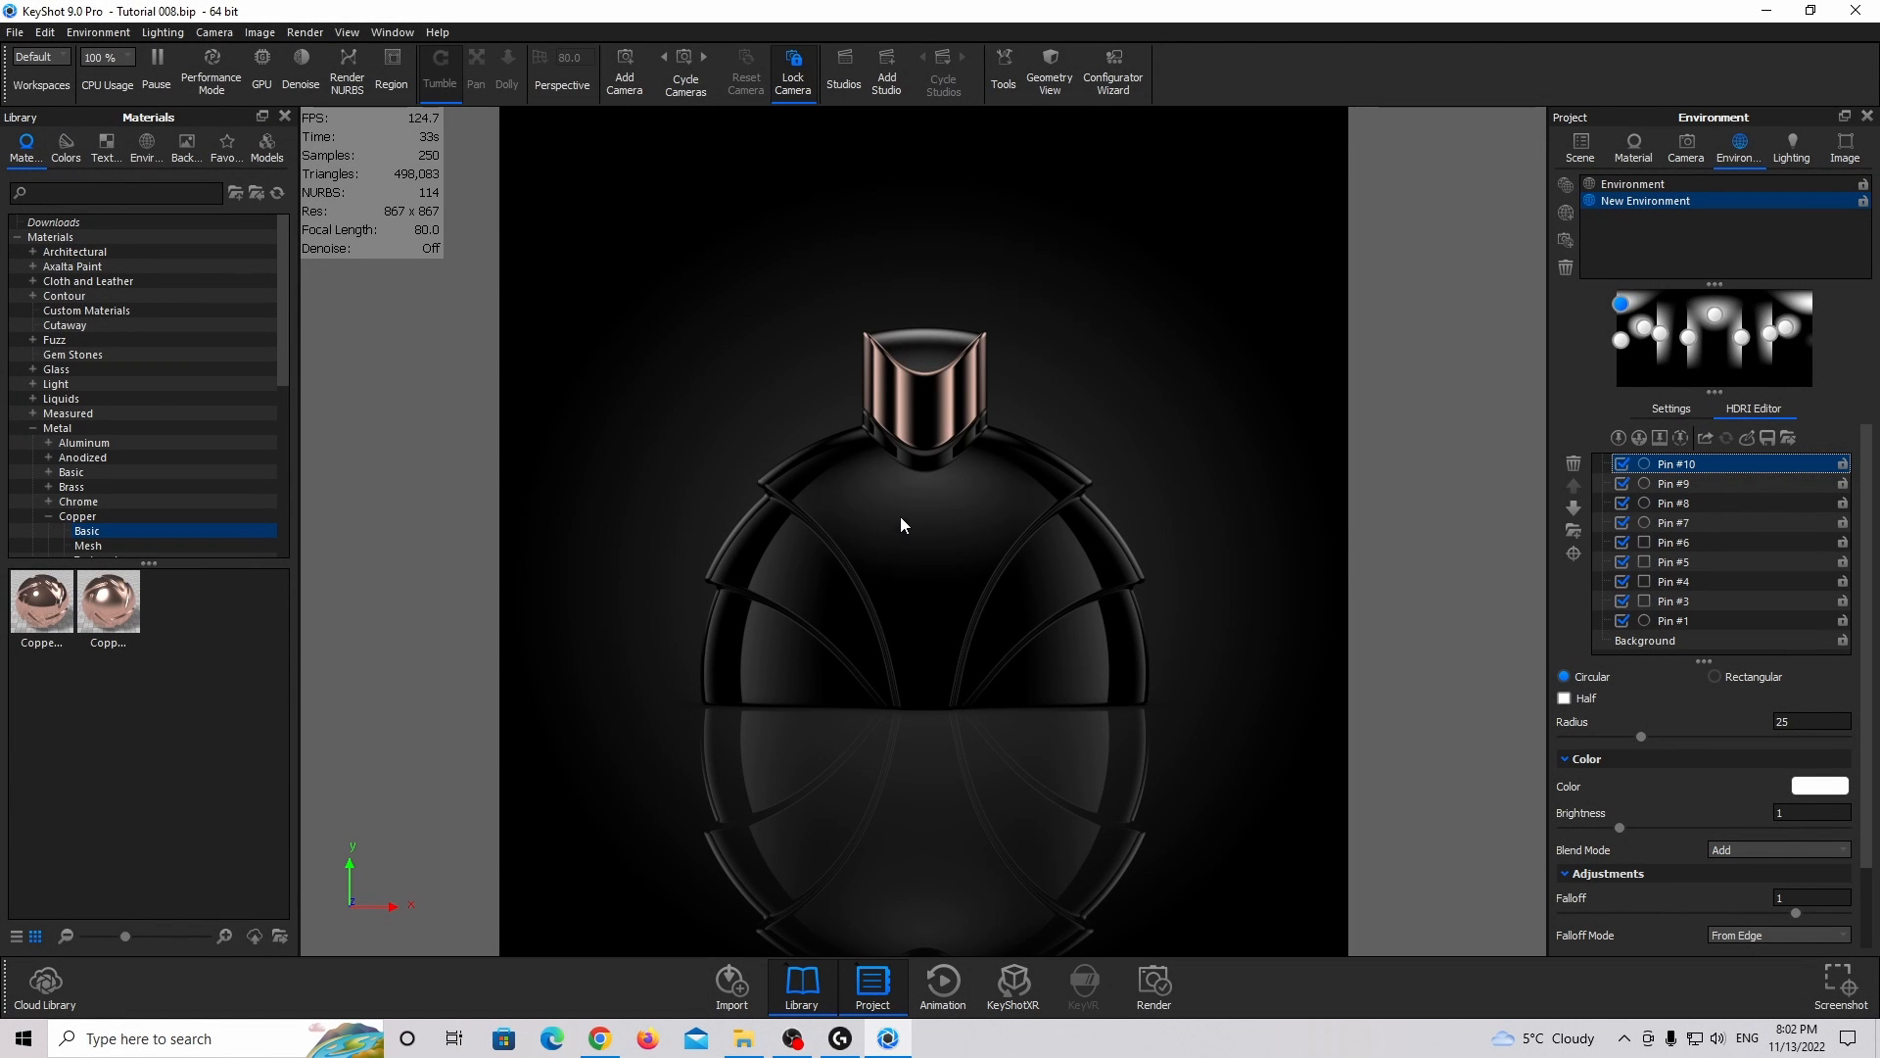
Add the rough copper metal as a label on the bottle's front panel material and set its roughness to 0.025.
{"action": "double_click", "coordinate": [935, 498]}
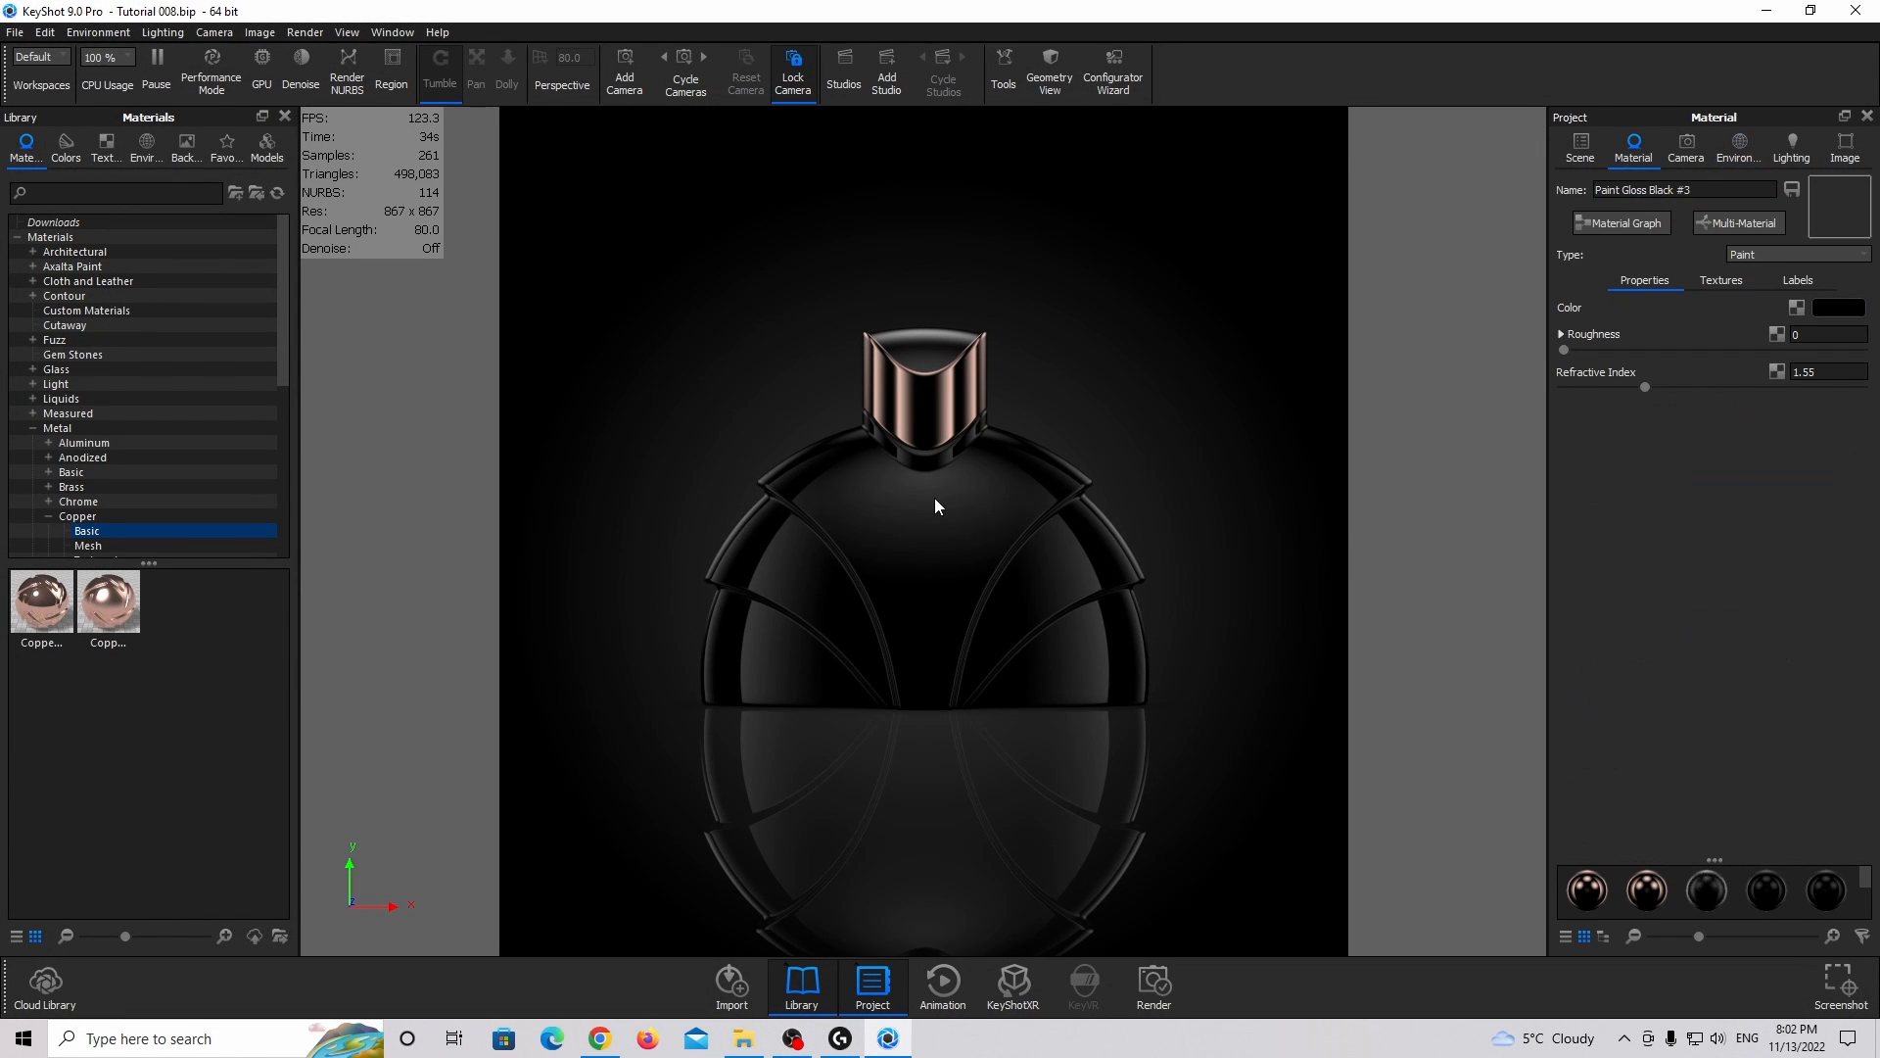
{"action": "left_click", "coordinate": [1783, 285]}
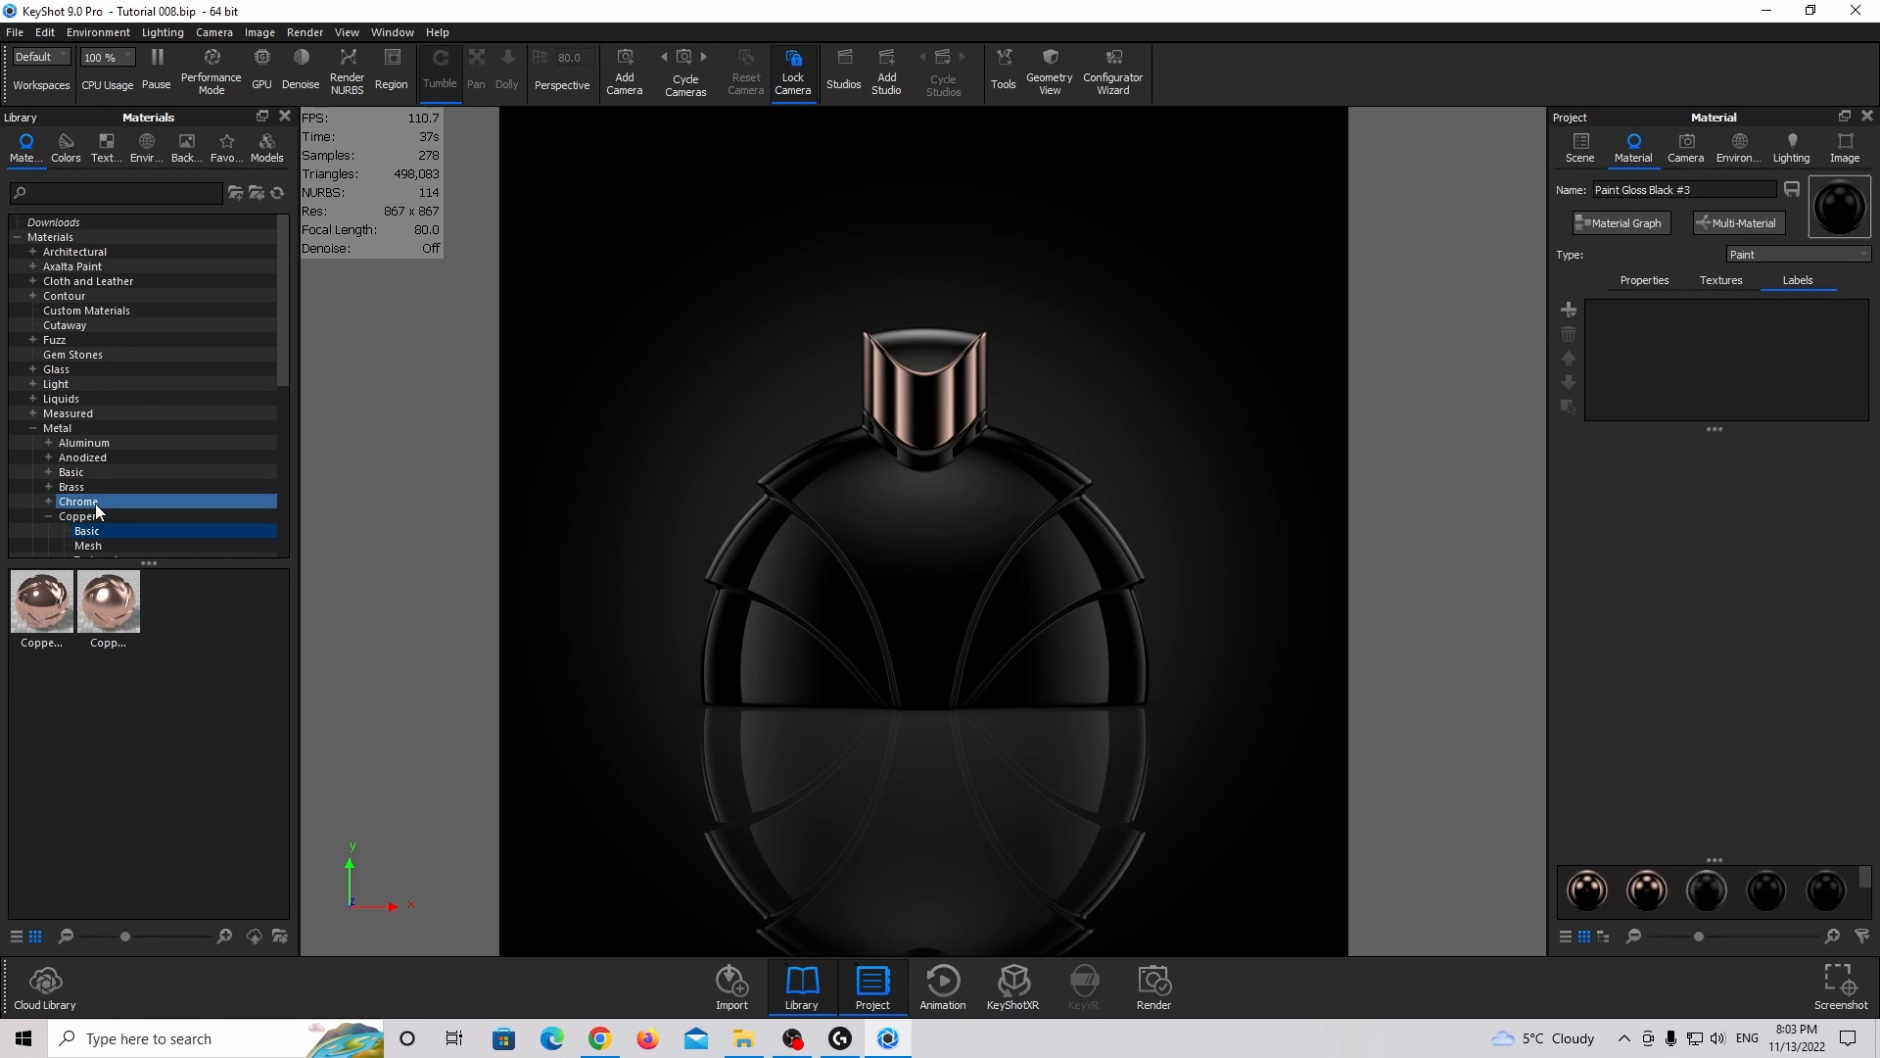
{"action": "left_click_drag", "start_coordinate": [92, 603], "coordinate": [1685, 333]}
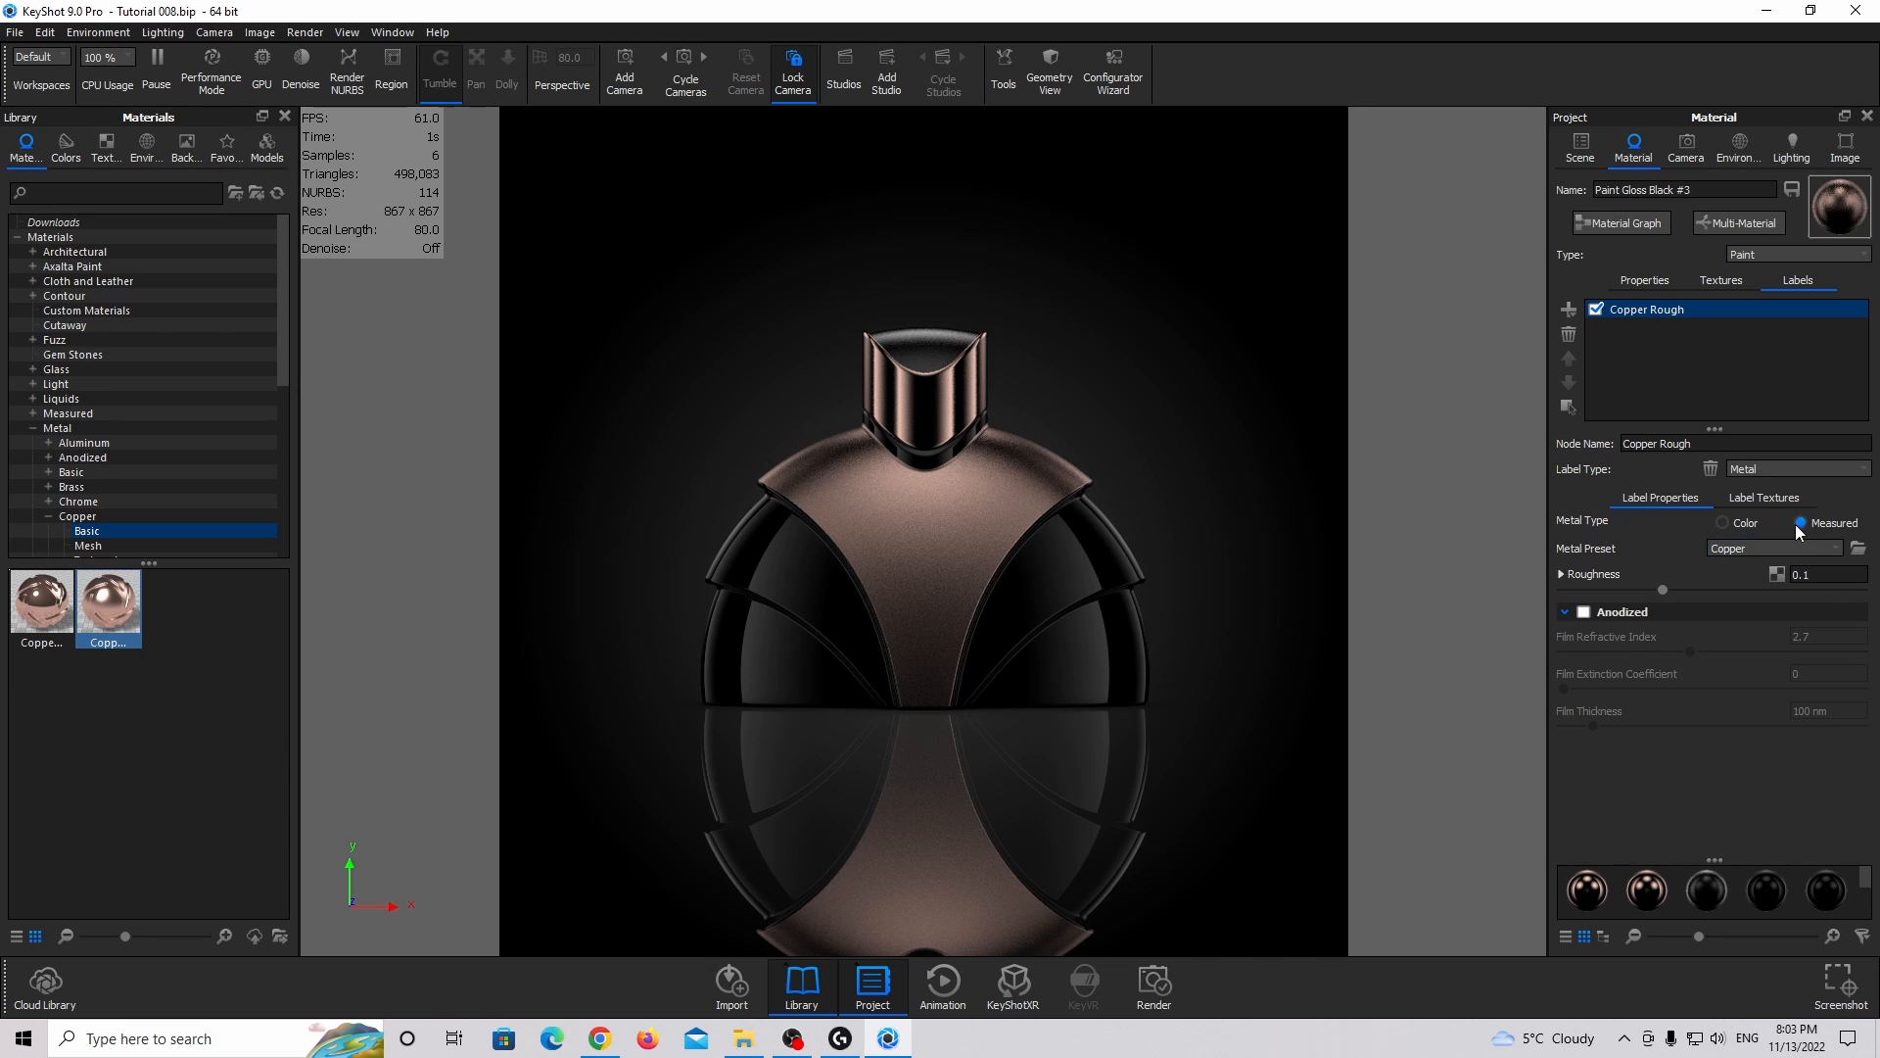
{"action": "left_click", "coordinate": [1831, 576]}
{"action": "type", "text": "0.025"}
{"action": "key", "text": "Return"}
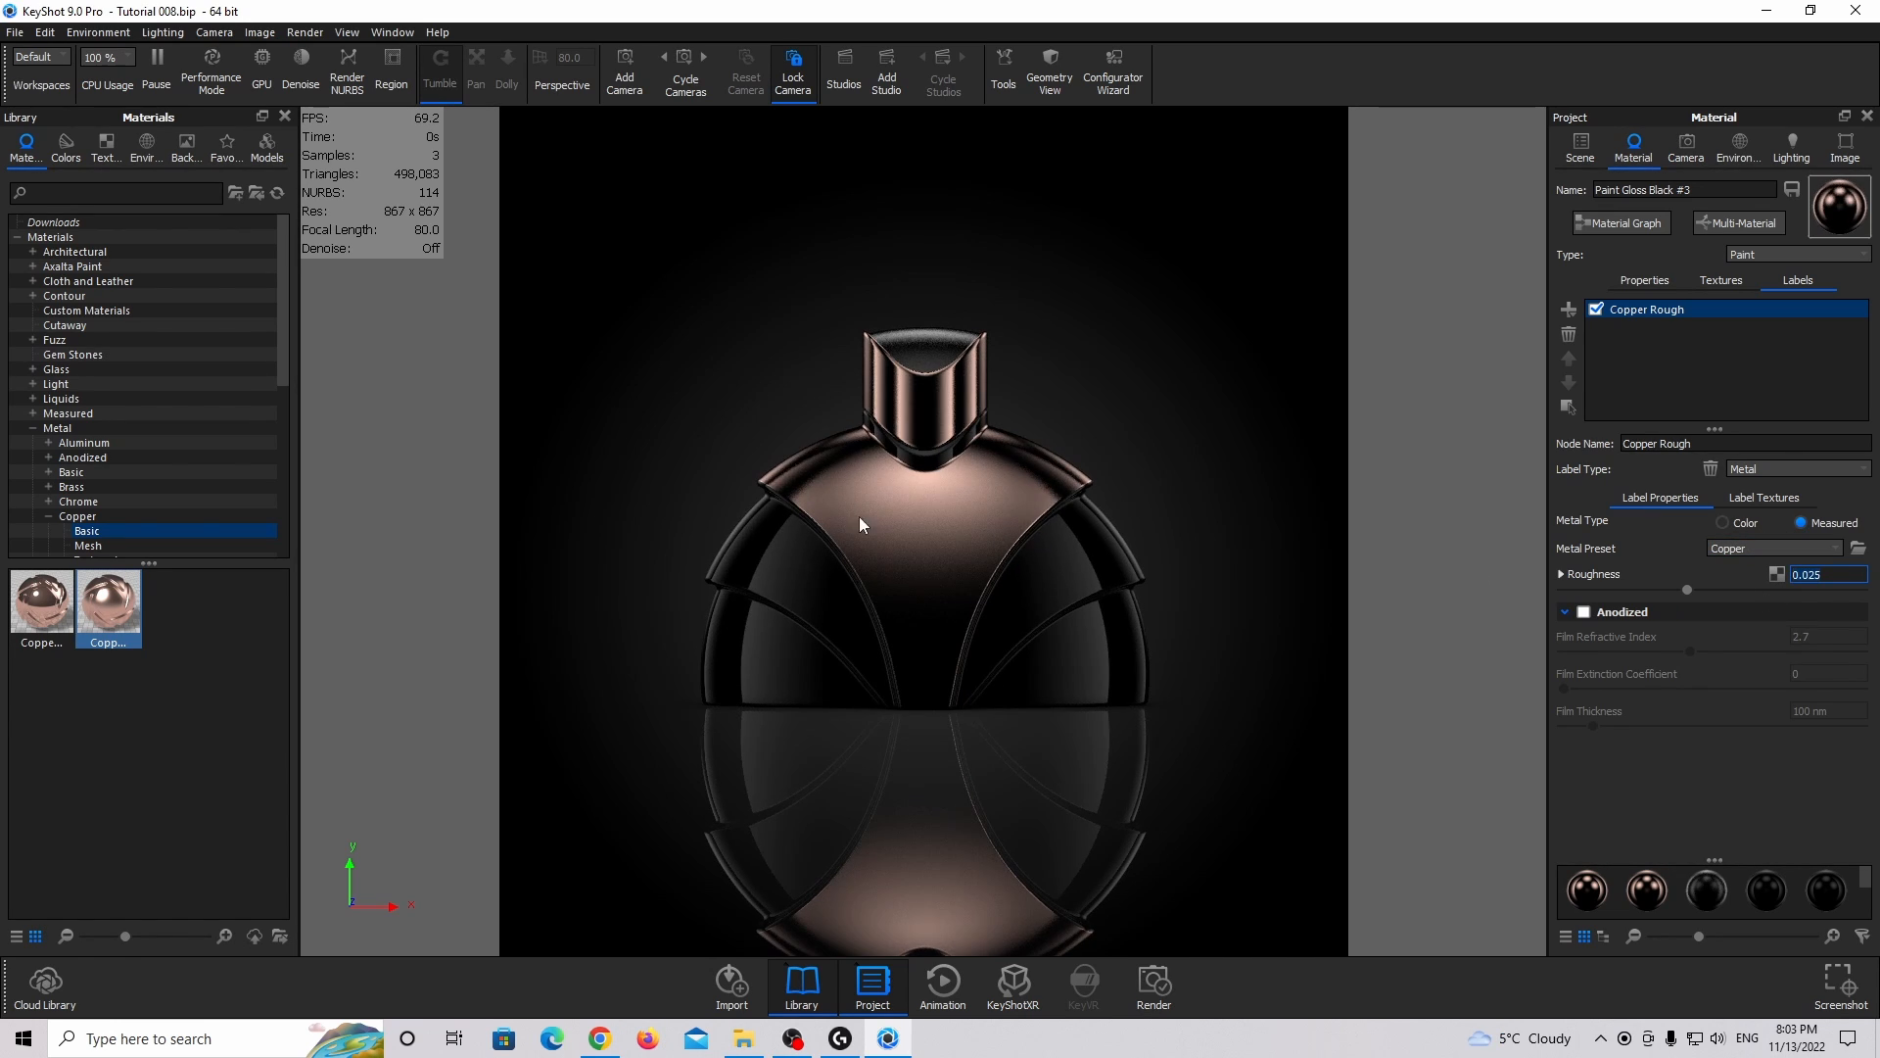
Load Texture 002 from the Perfume Textures folder as the copper label's opacity map and set its opacity mode to Alpha.
{"action": "left_click", "coordinate": [1761, 494]}
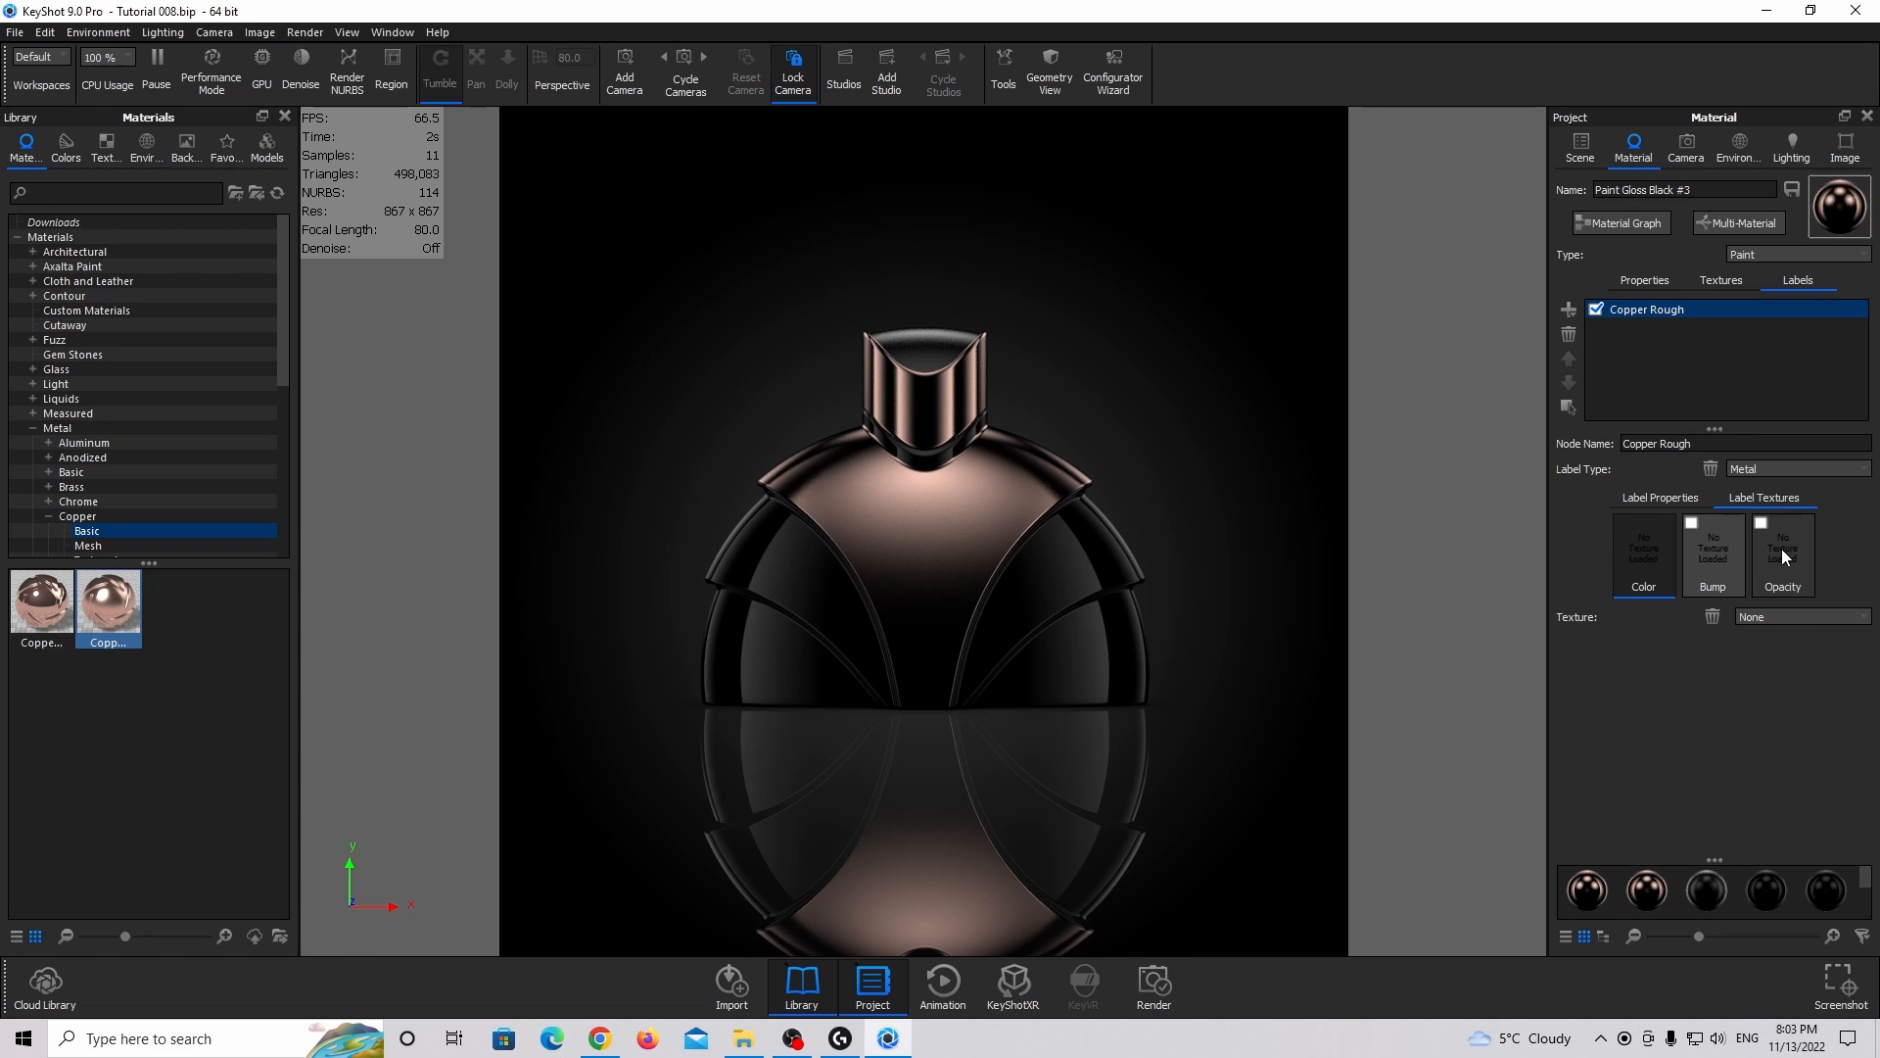
{"action": "key", "text": "alt+Tab"}
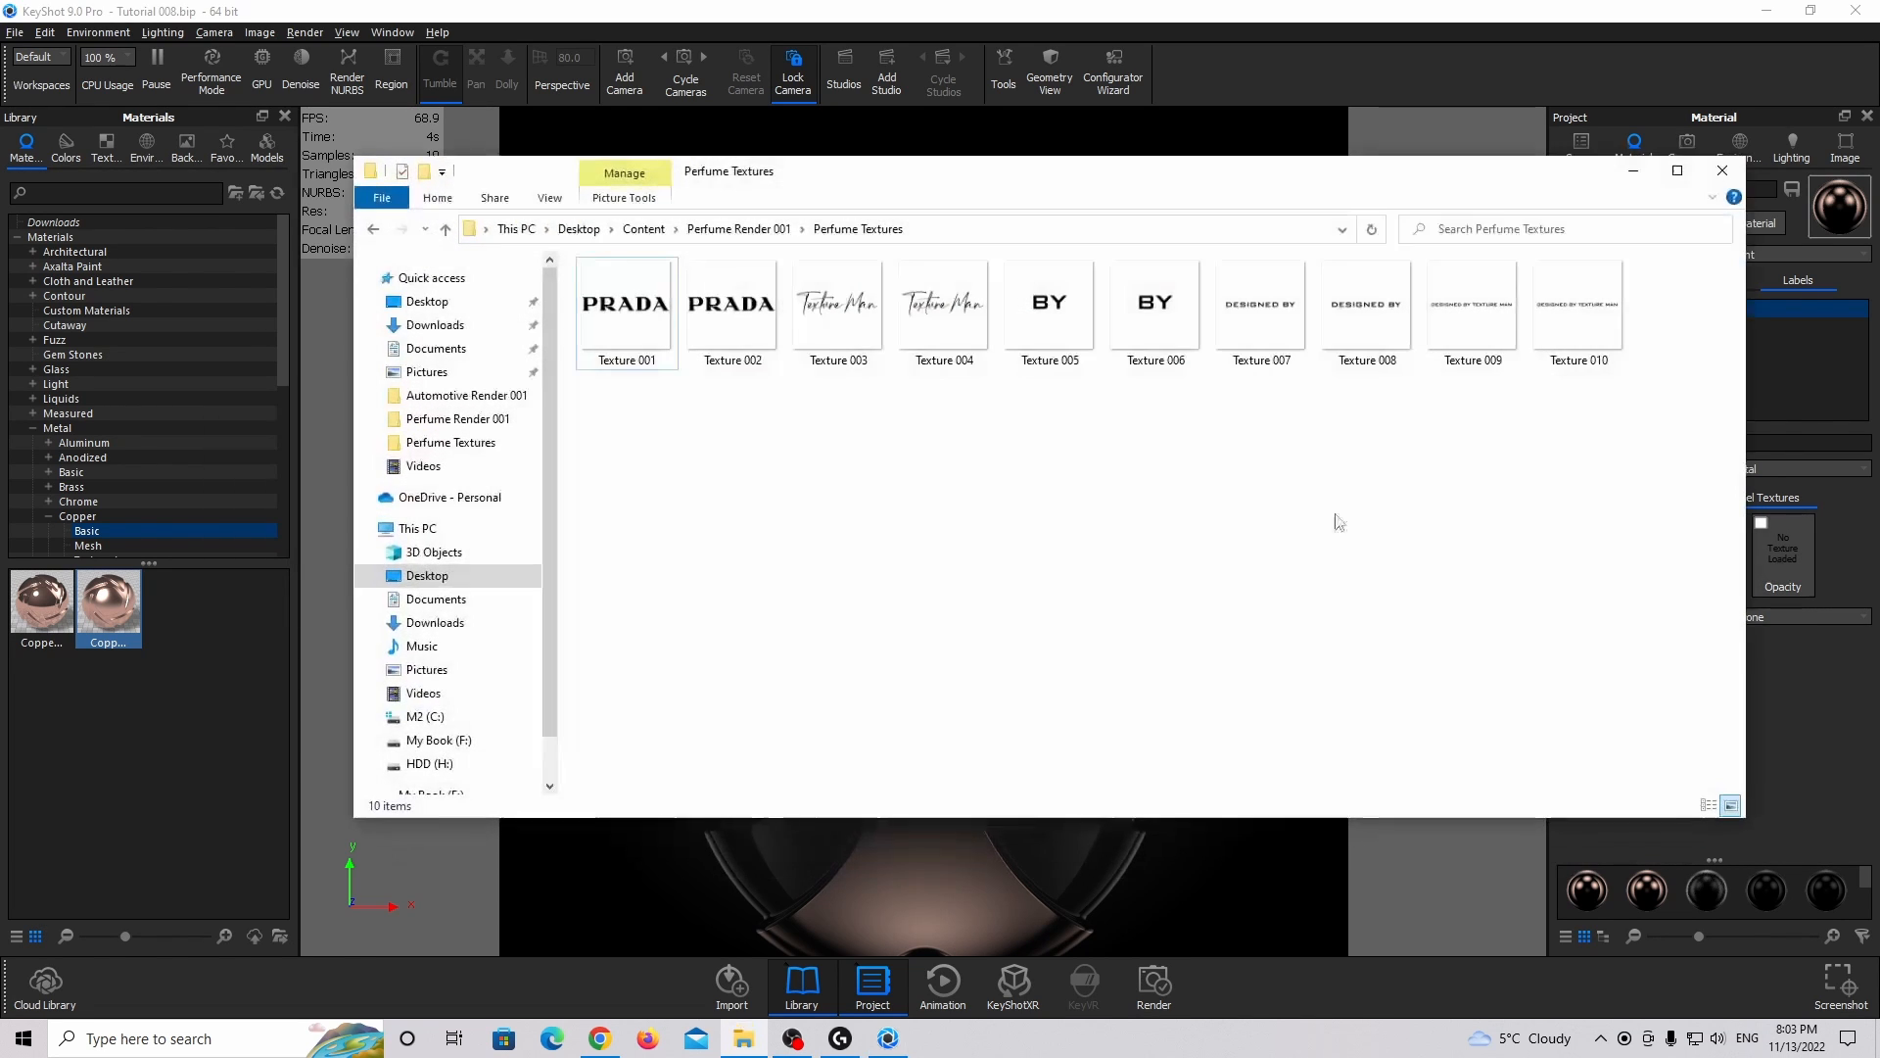
{"action": "left_click_drag", "start_coordinate": [729, 313], "coordinate": [1784, 561]}
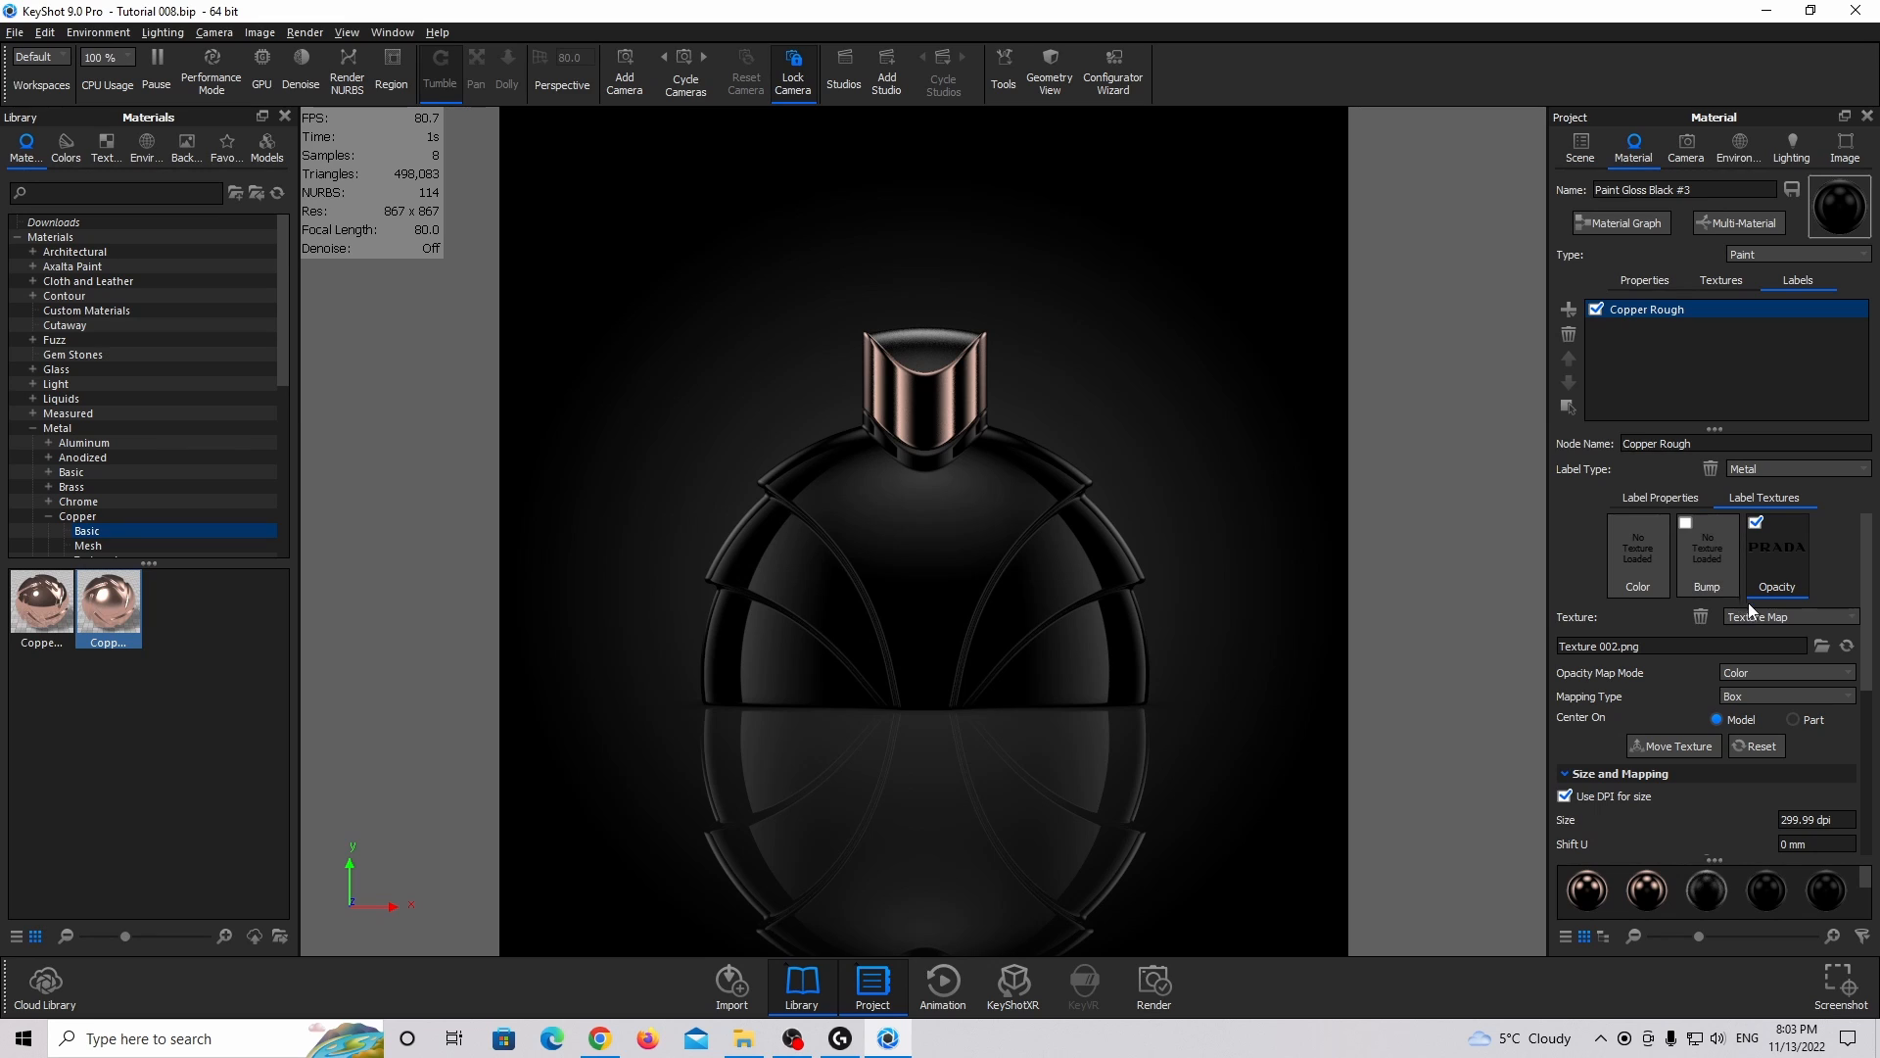
{"action": "left_click", "coordinate": [1759, 675]}
{"action": "left_click", "coordinate": [1751, 688]}
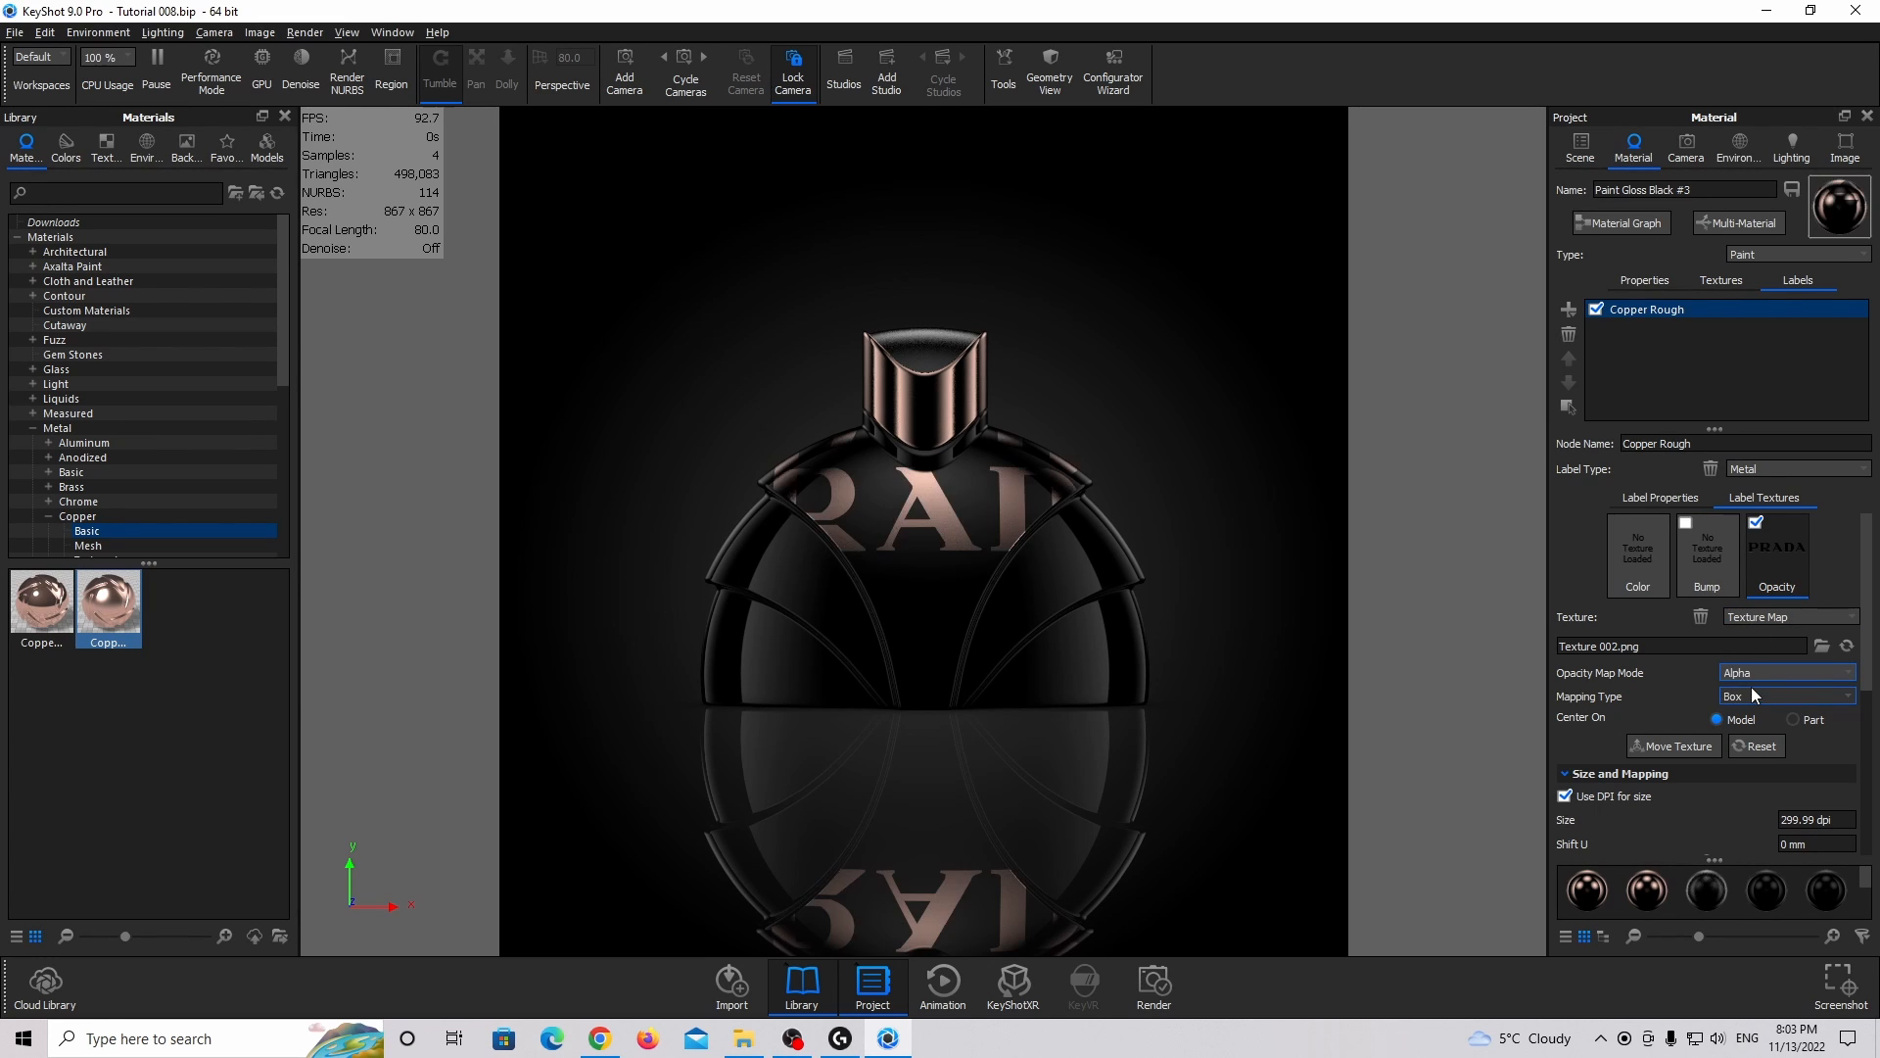
Switch the opacity texture to planar mapping centered on the part, fit it to the Z axis, and accept the placement.
{"action": "left_click", "coordinate": [1760, 699]}
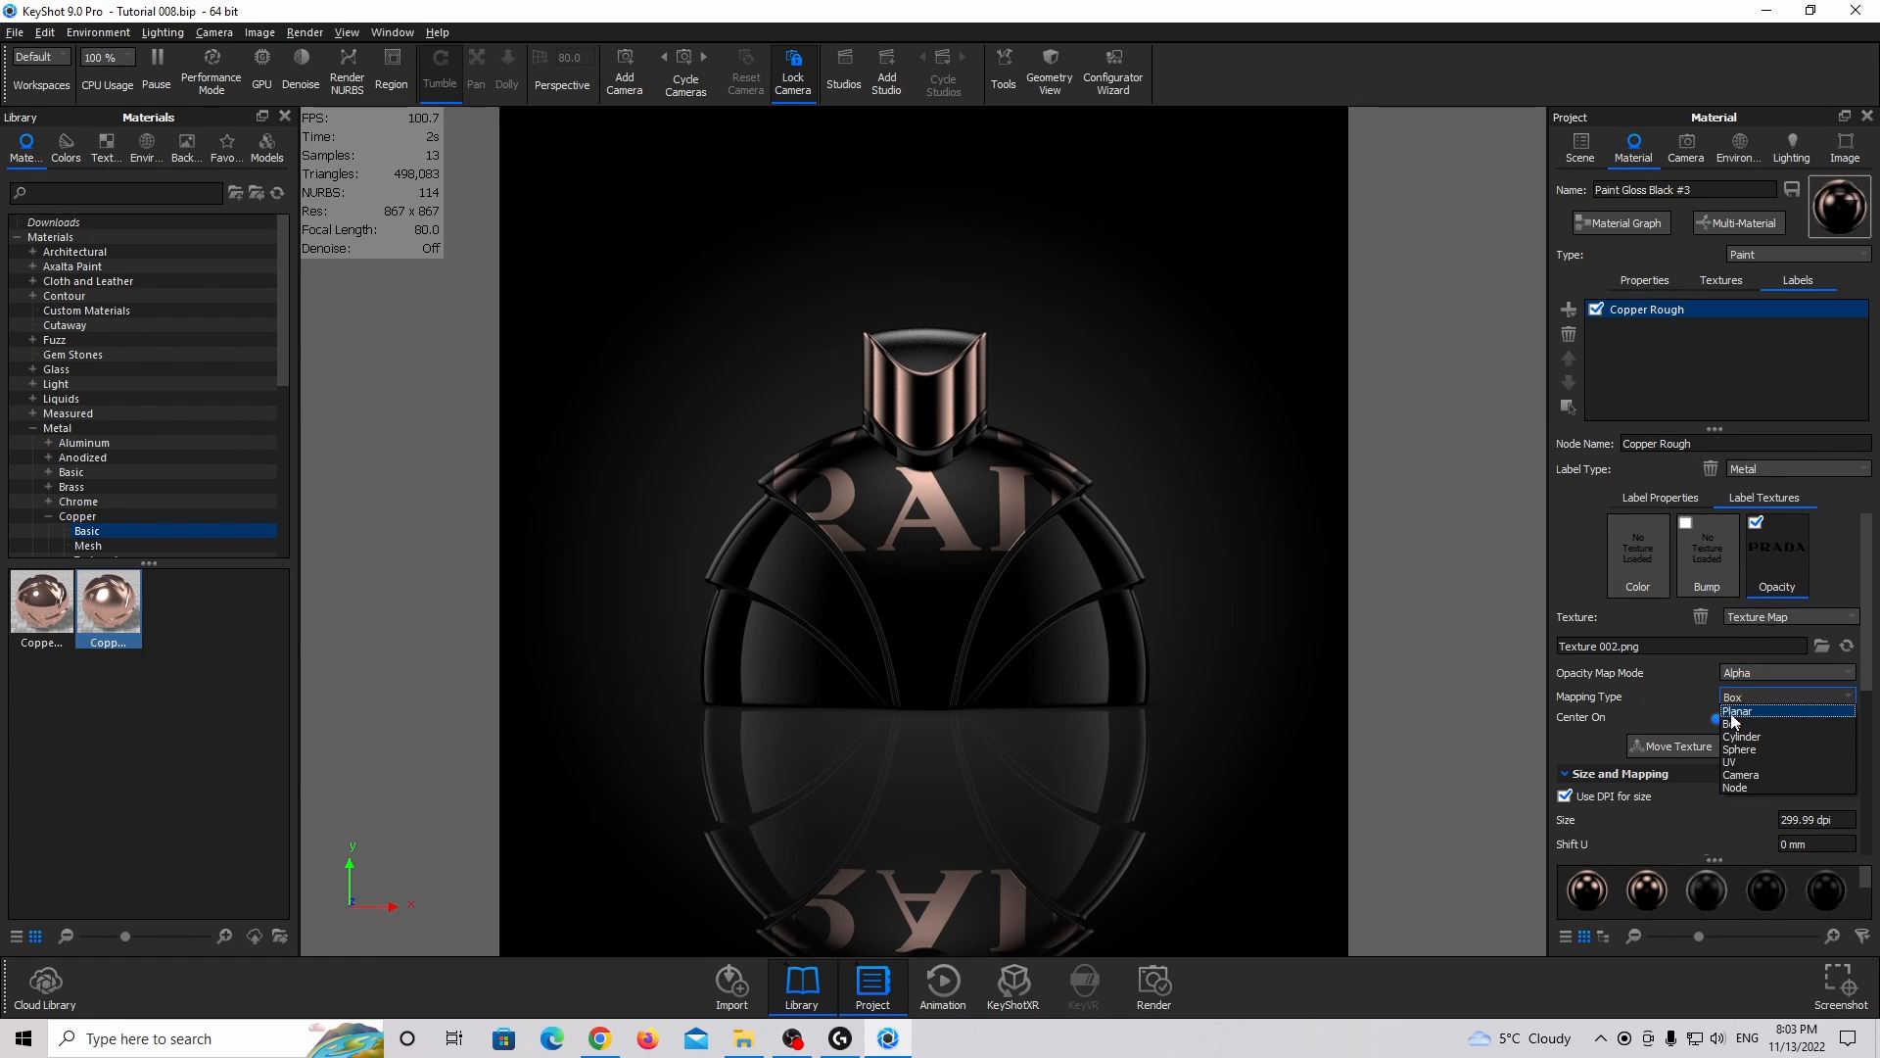
{"action": "left_click", "coordinate": [1750, 711]}
{"action": "left_click", "coordinate": [1812, 720]}
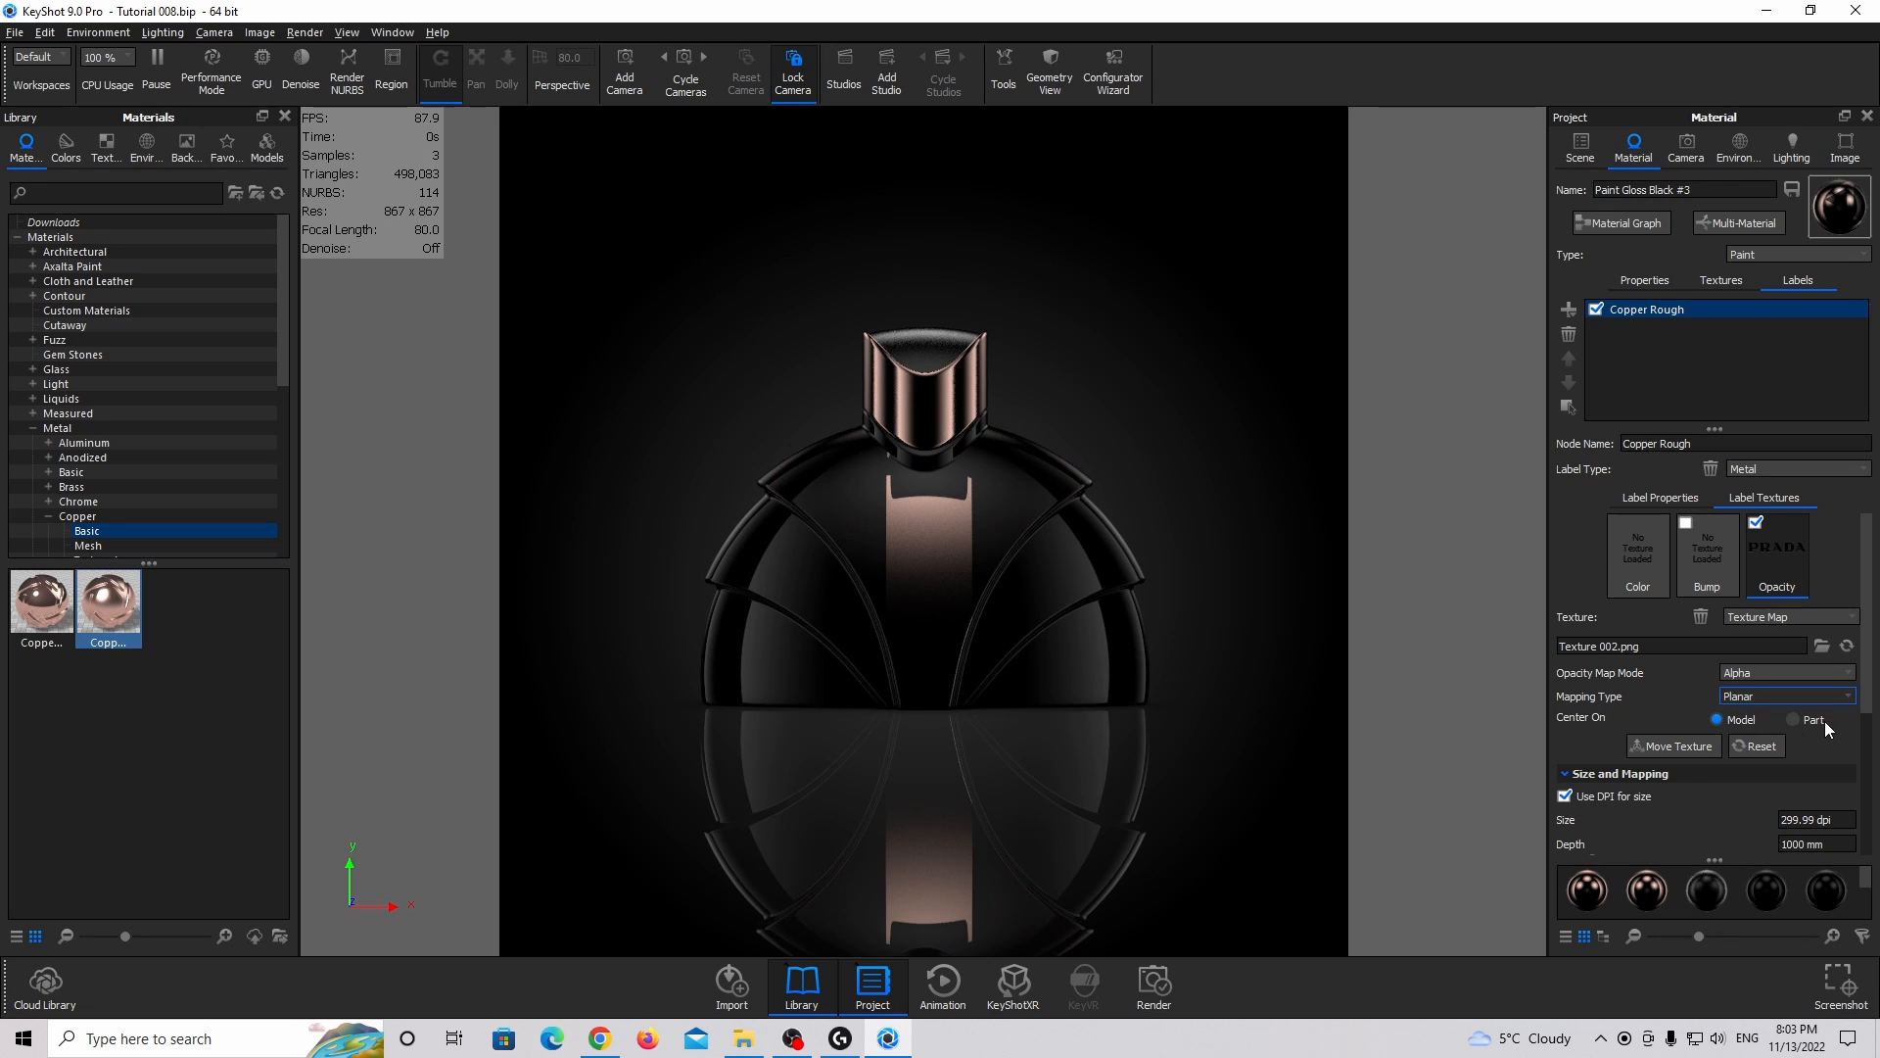
{"action": "left_click", "coordinate": [1688, 748]}
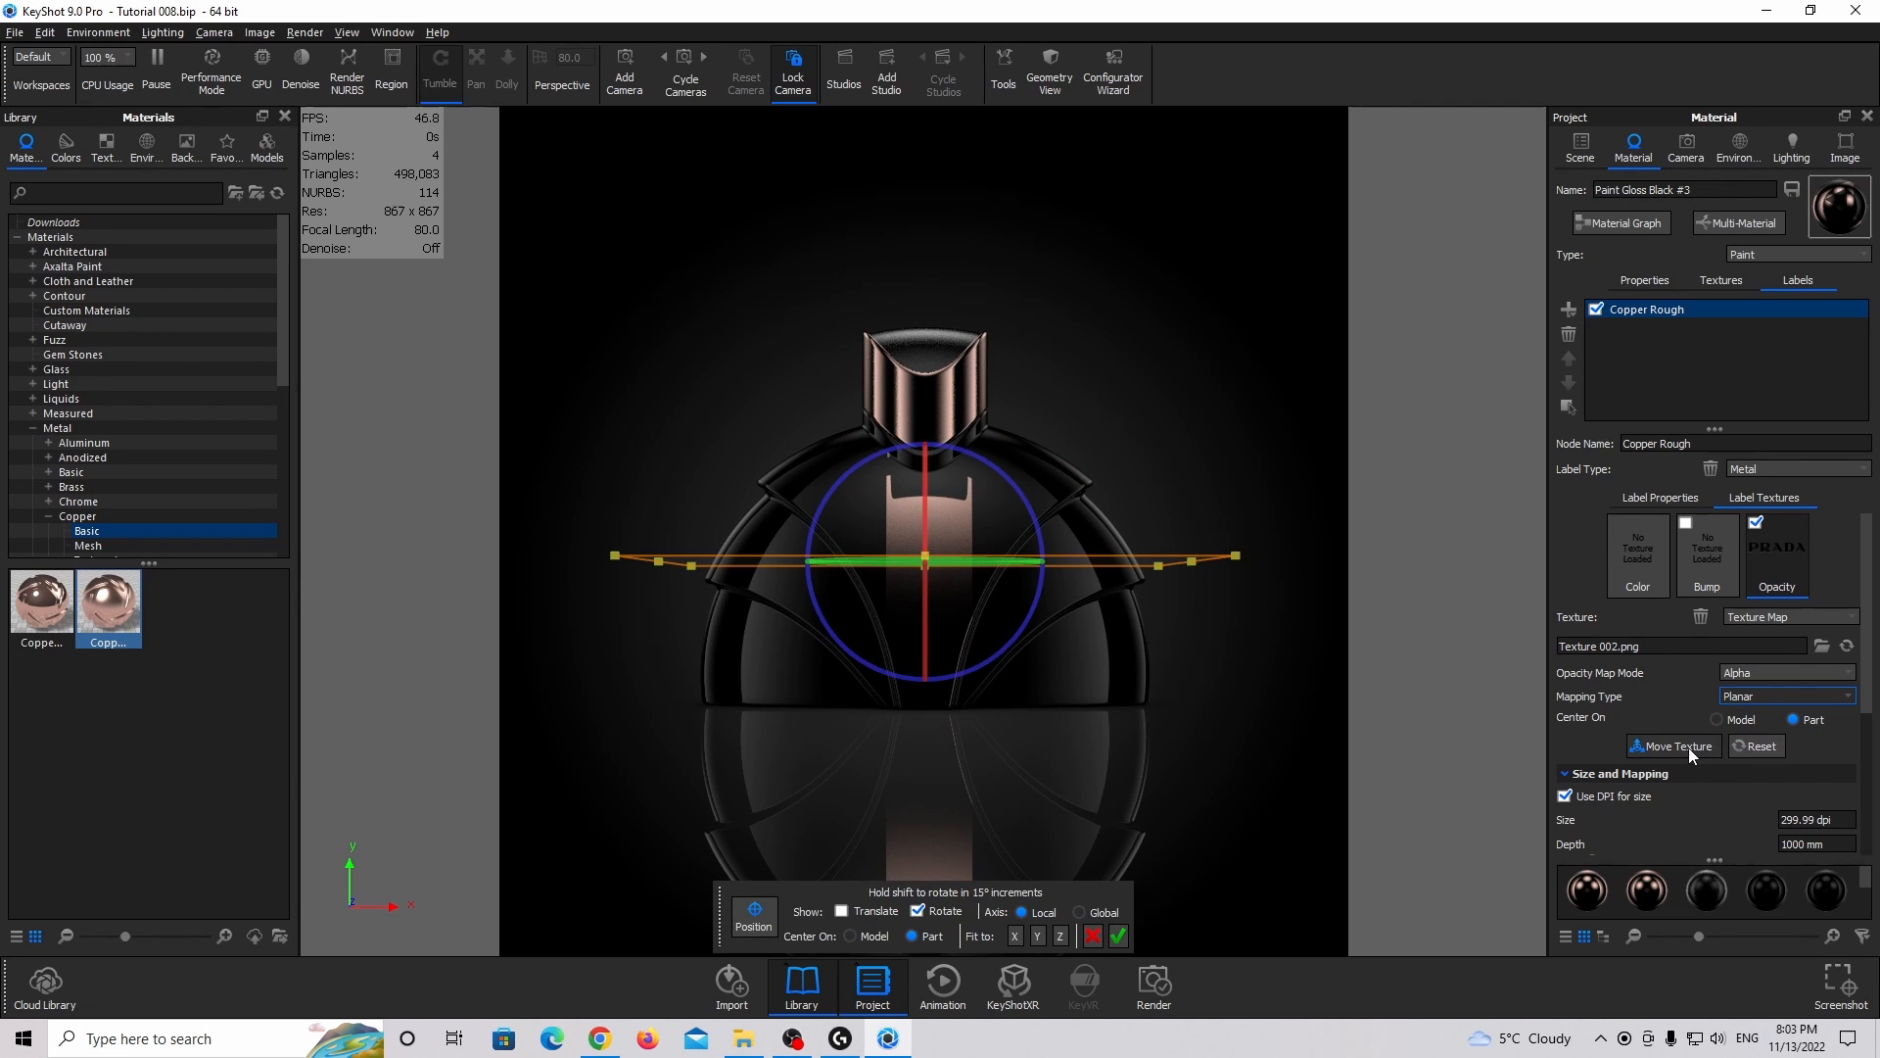
{"action": "left_click", "coordinate": [1059, 936]}
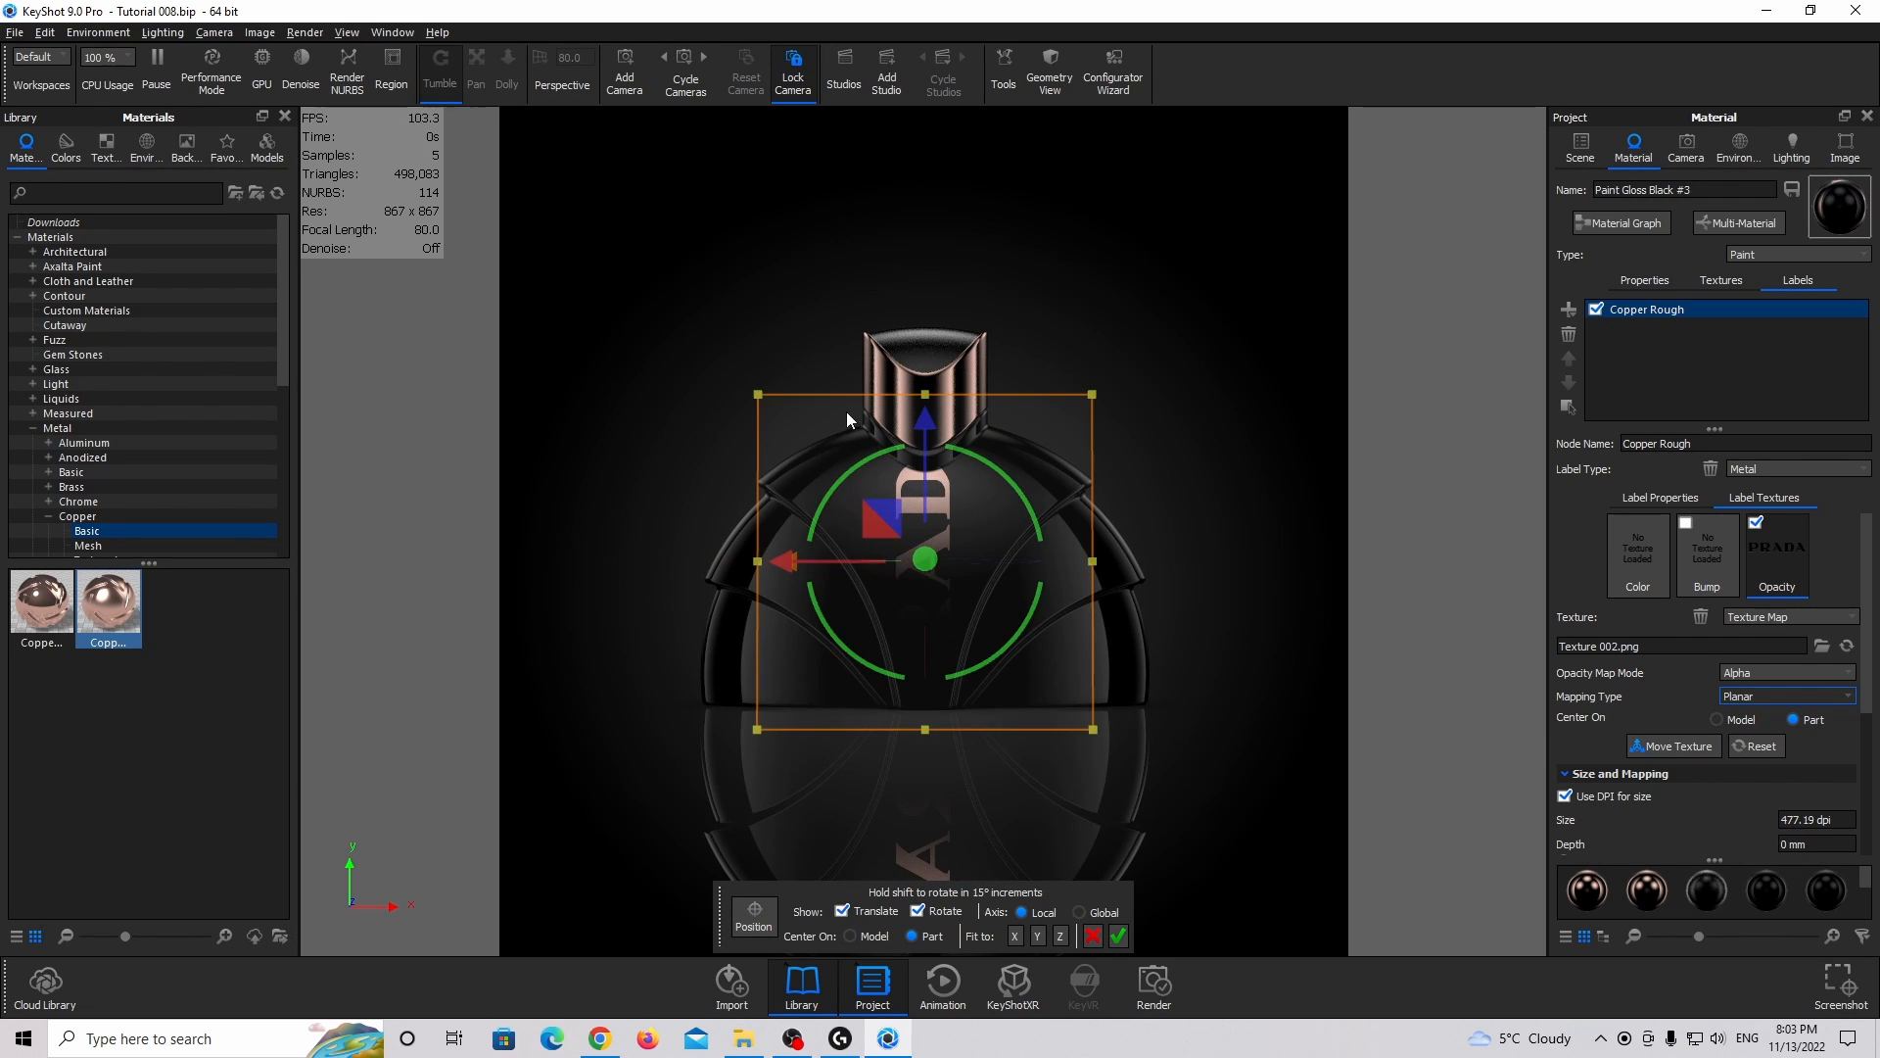
{"action": "left_click", "coordinate": [1115, 939]}
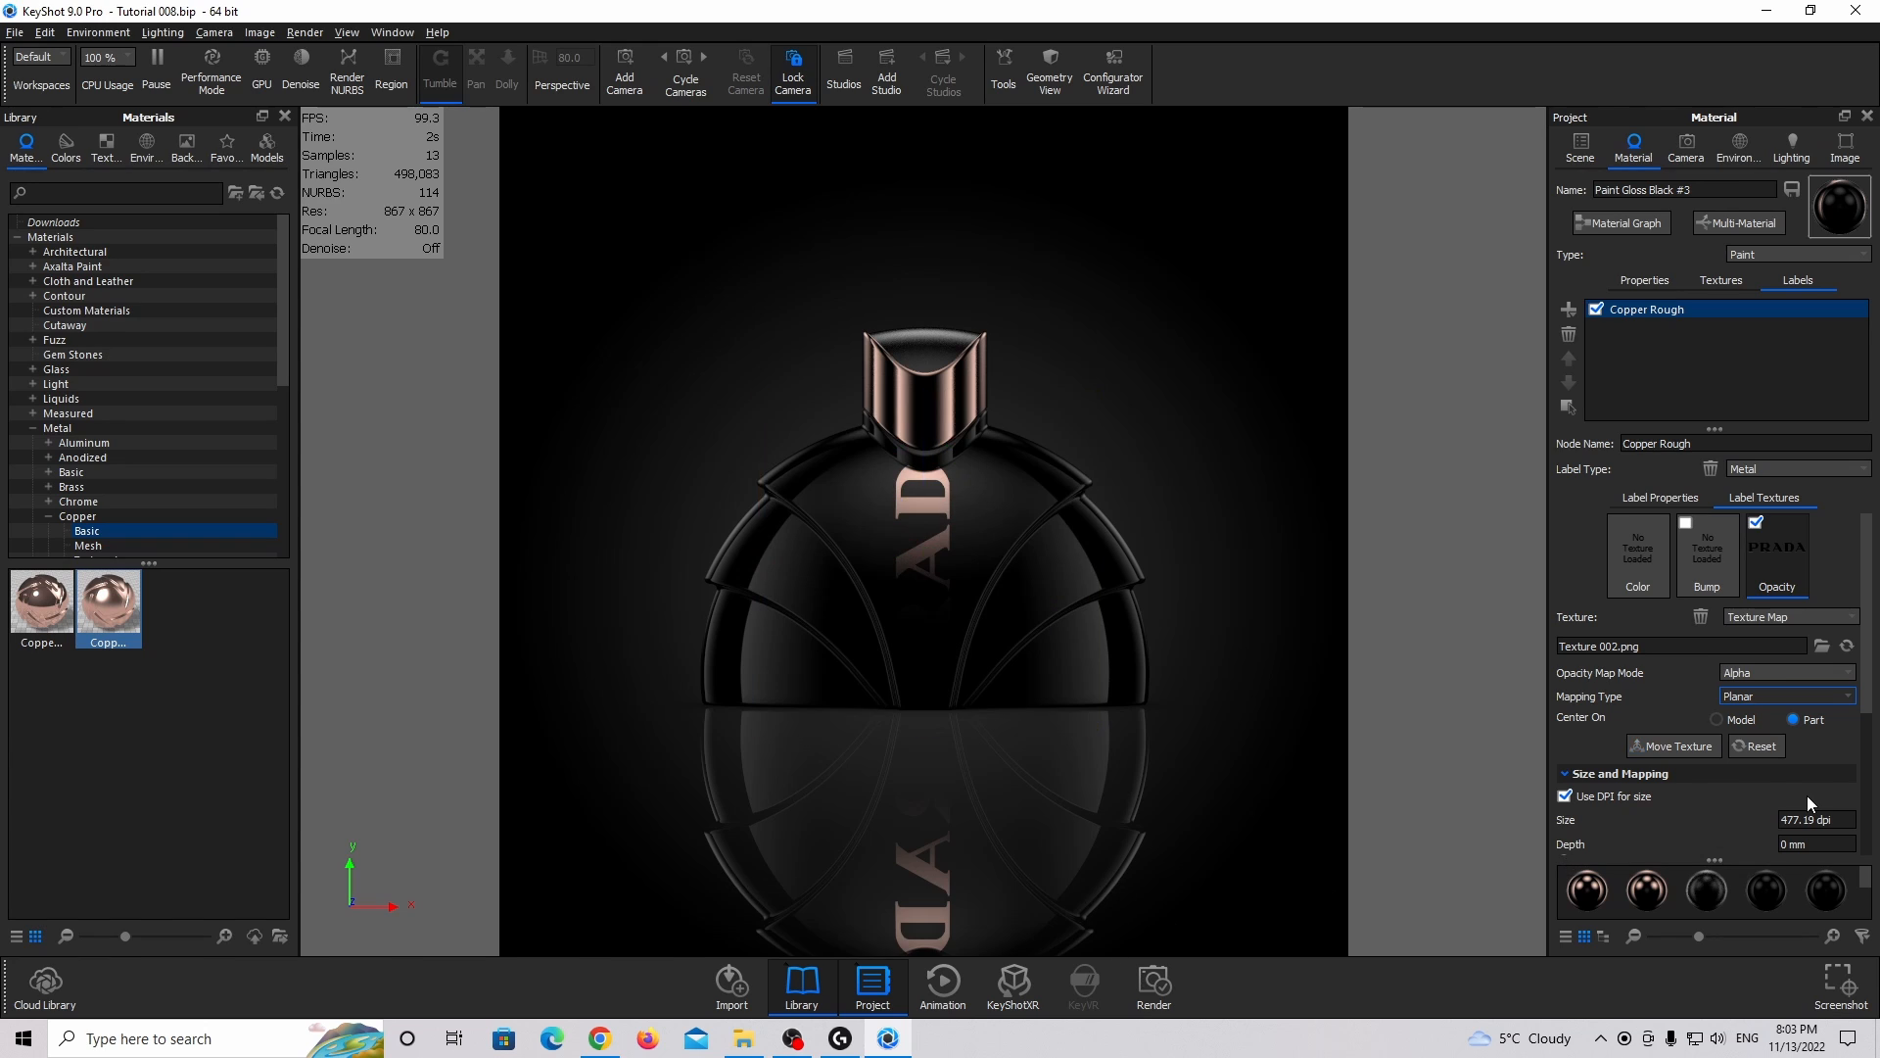
Shrink the texture to 32.8 mm wide without DPI sizing, and turn off its horizontal repeat, vertical repeat and two-sided options.
{"action": "scroll", "coordinate": [1806, 795], "scroll_direction": "down", "scroll_amount": 1}
{"action": "left_click", "coordinate": [1624, 682]}
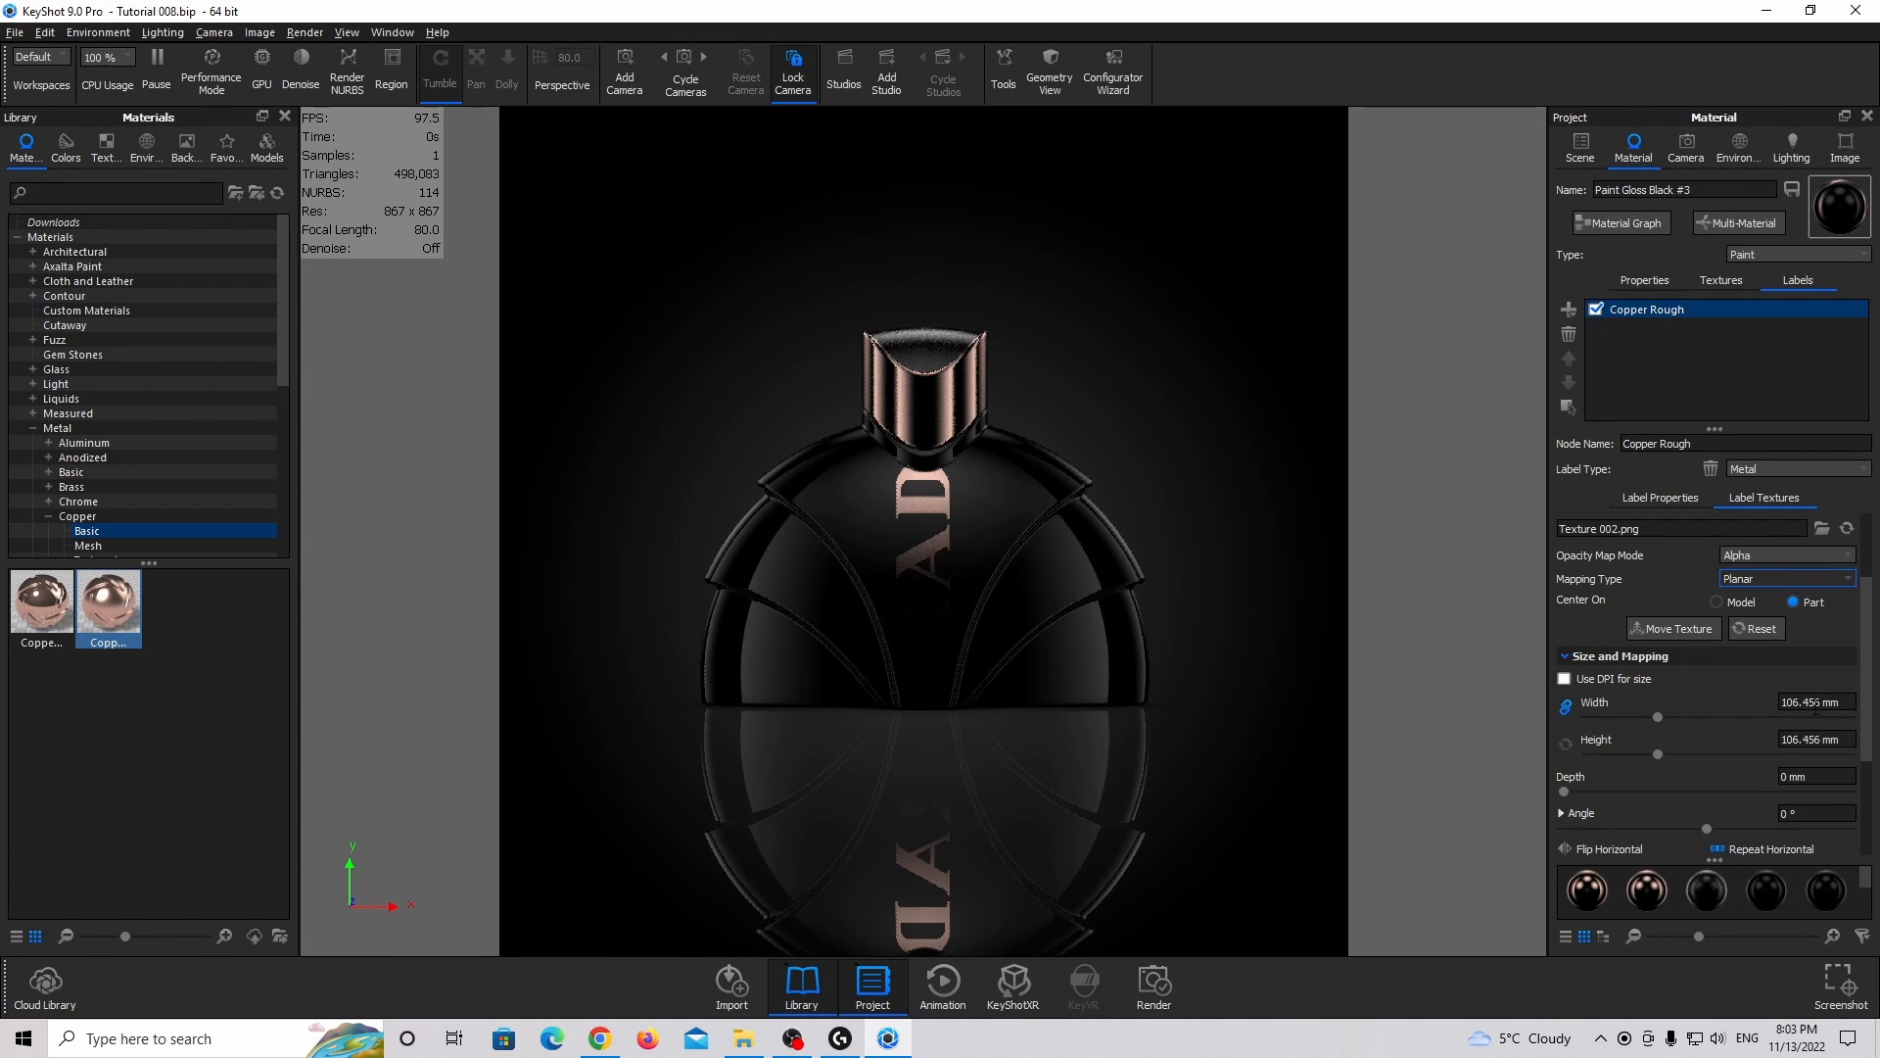
{"action": "left_click_drag", "start_coordinate": [1645, 721], "coordinate": [1610, 722]}
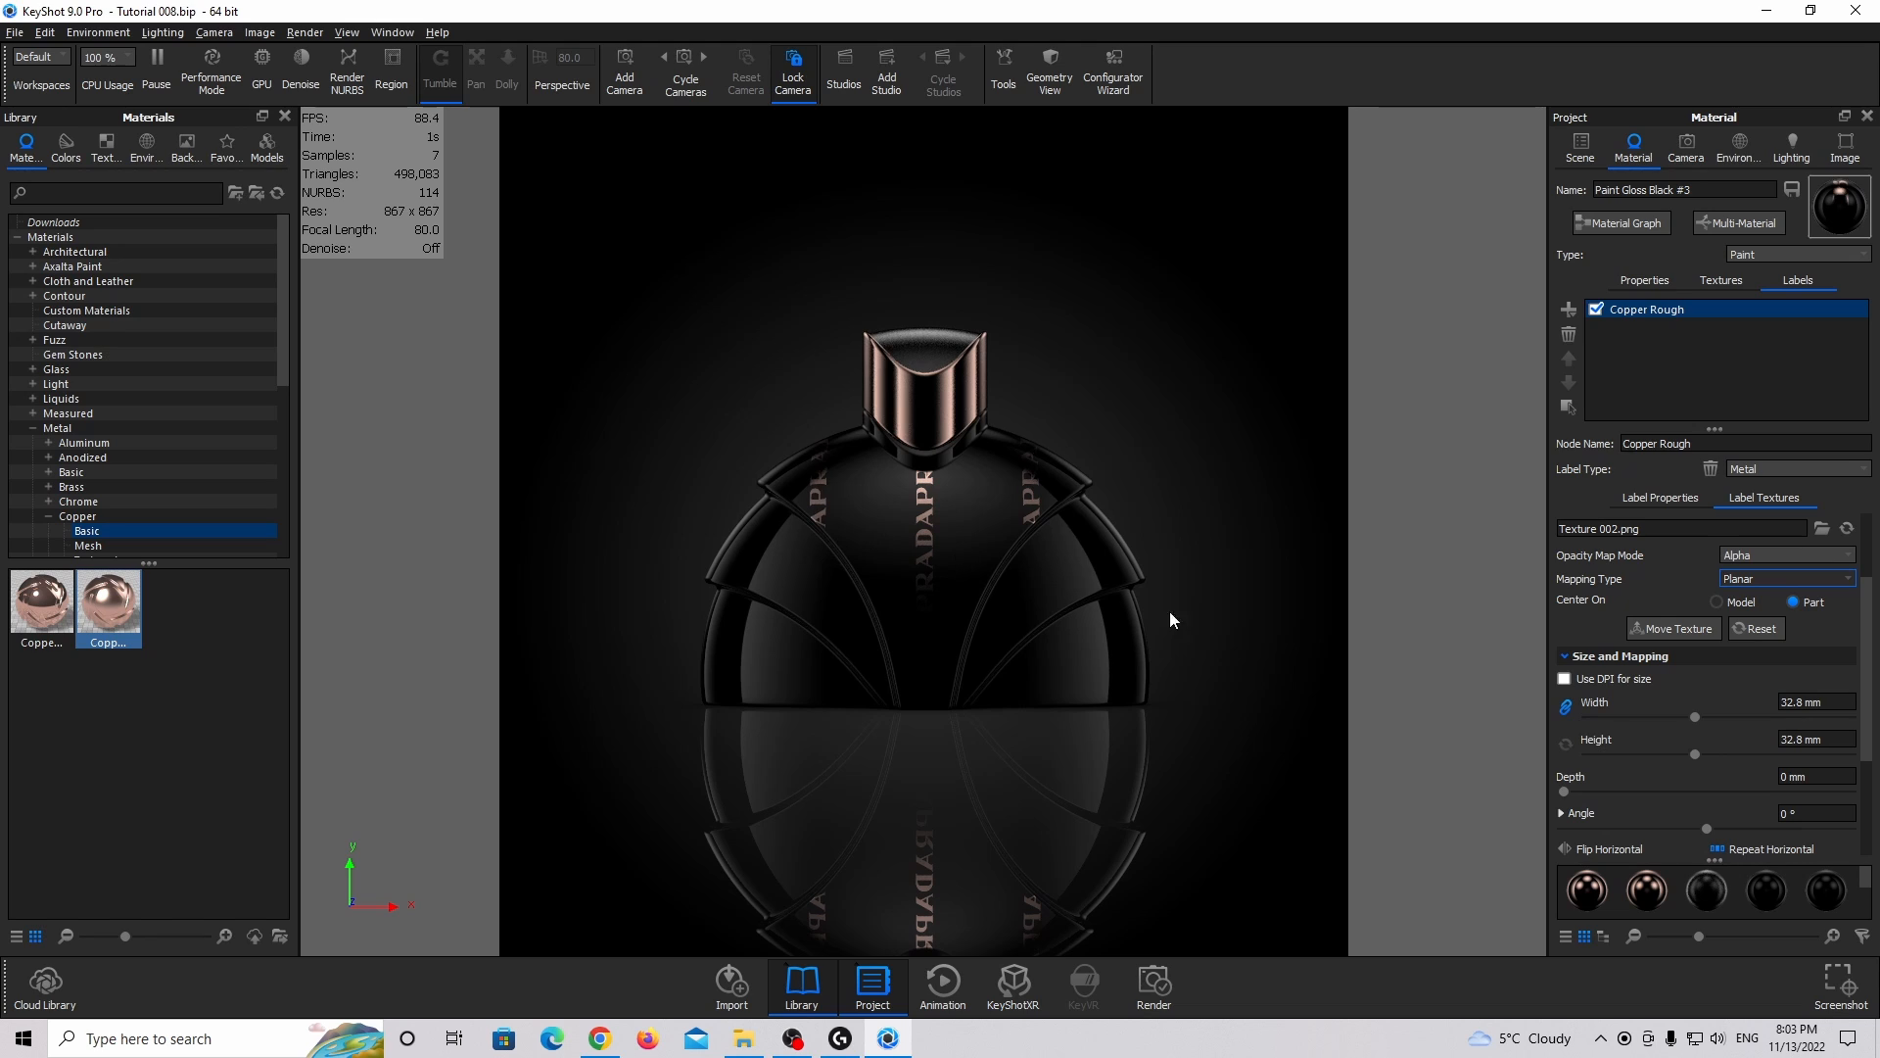
{"action": "scroll", "coordinate": [1699, 728], "scroll_direction": "down", "scroll_amount": 3}
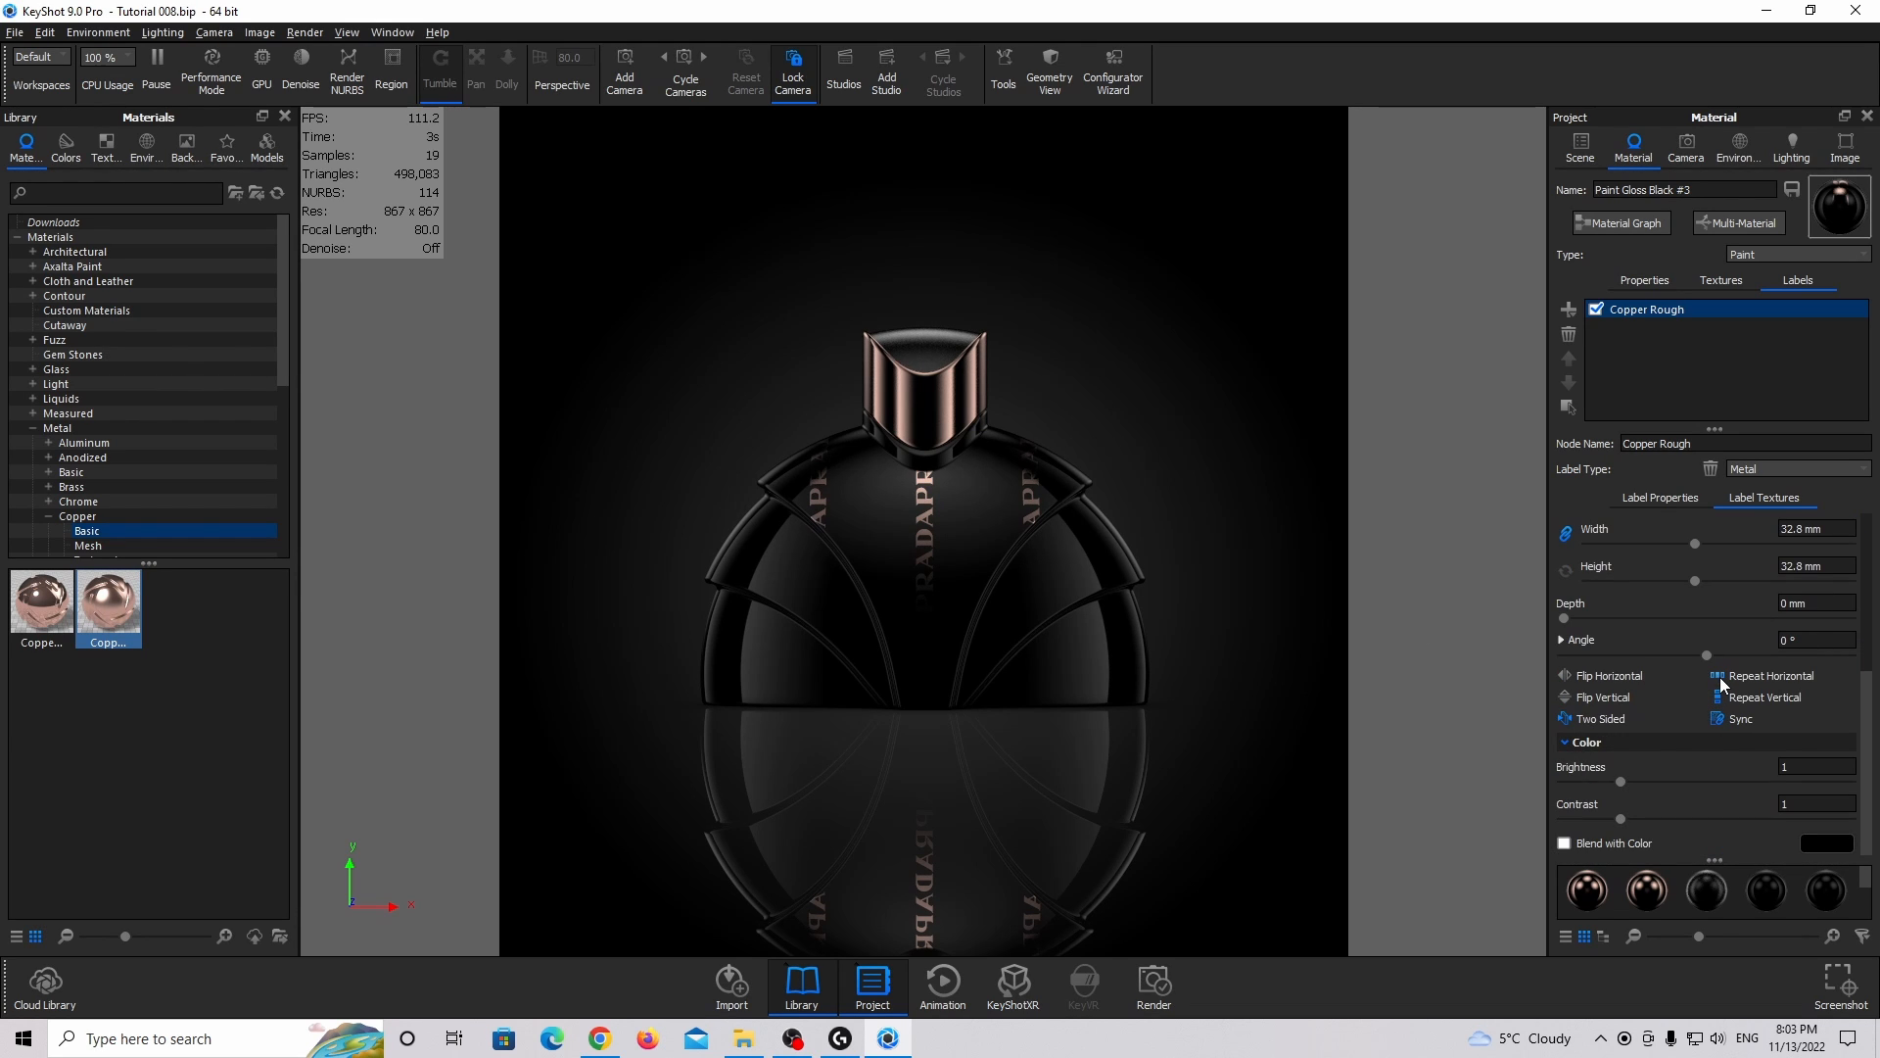
{"action": "left_click", "coordinate": [1718, 676]}
{"action": "left_click", "coordinate": [1719, 697]}
{"action": "scroll", "coordinate": [1602, 719], "scroll_direction": "up", "scroll_amount": 3}
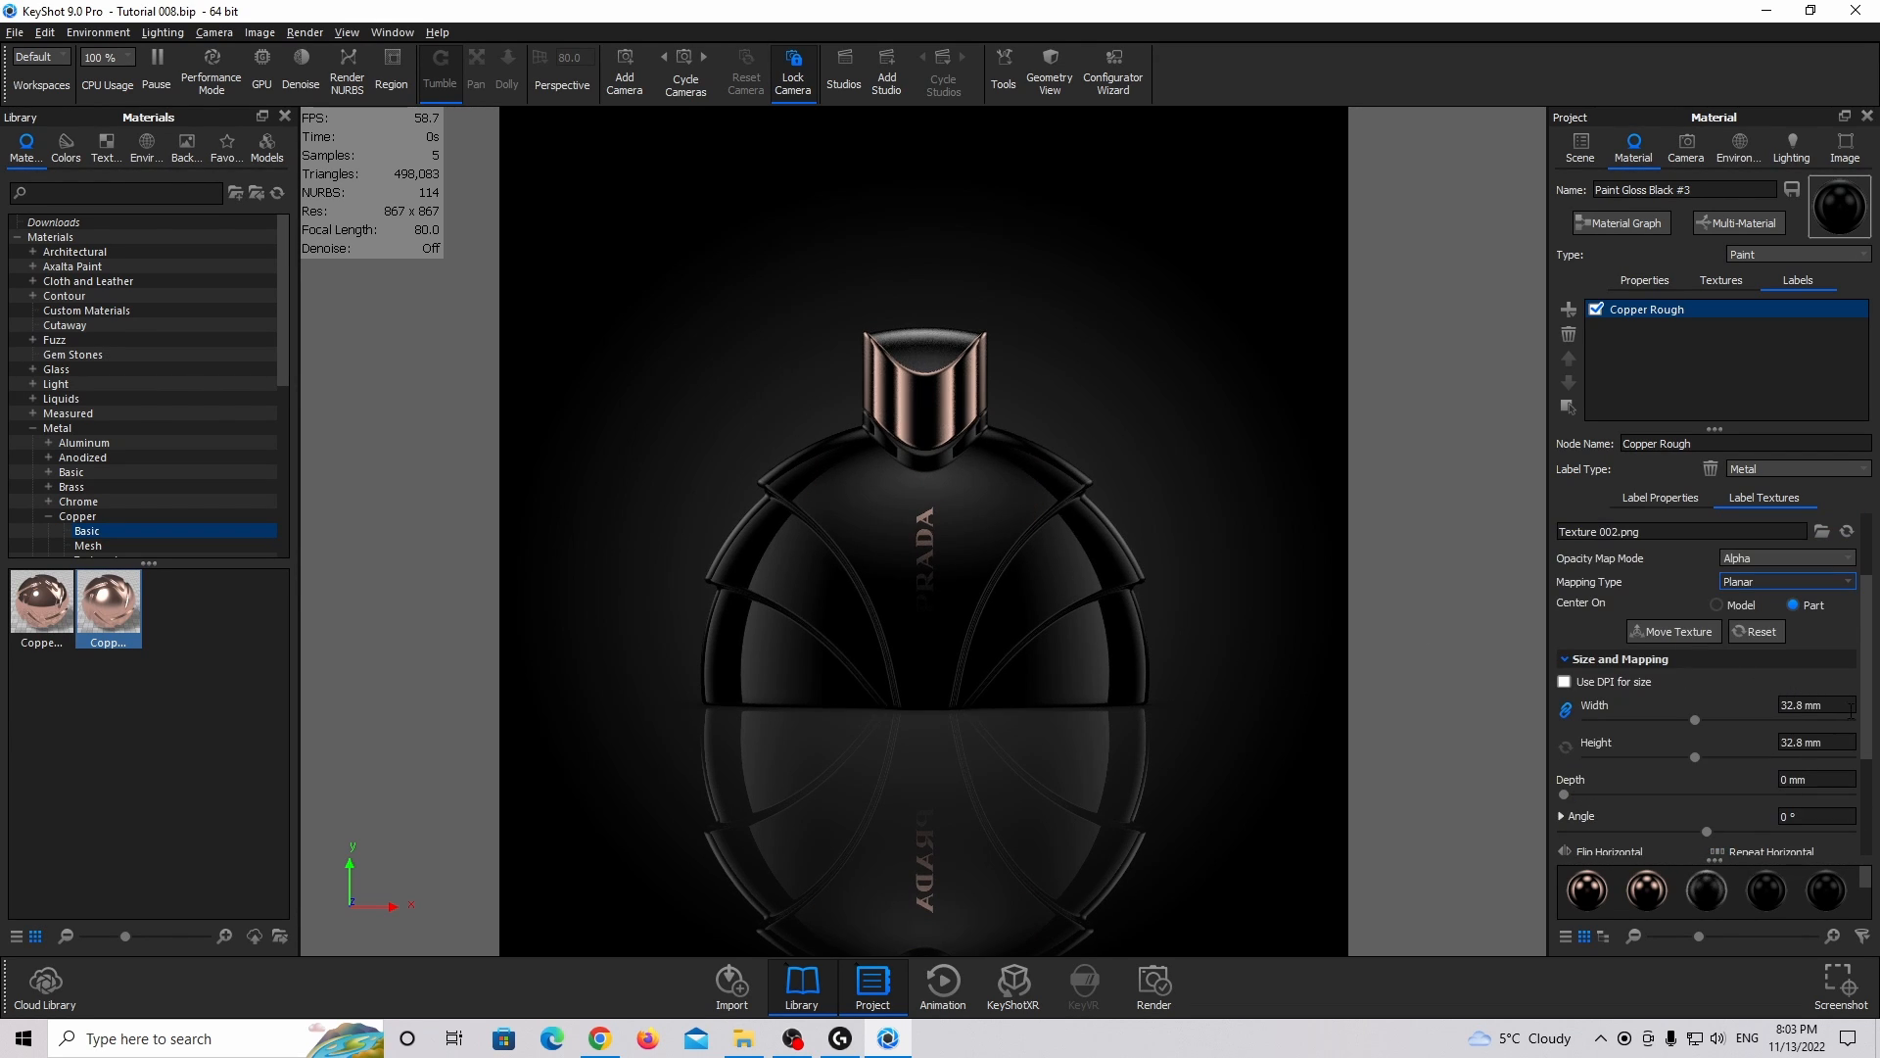
Set the PRADA texture's width to 50 mm and its angle to 90°, and expand the detailed angle settings.
{"action": "double_click", "coordinate": [1800, 705]}
{"action": "type", "text": "50"}
{"action": "key", "text": "Return"}
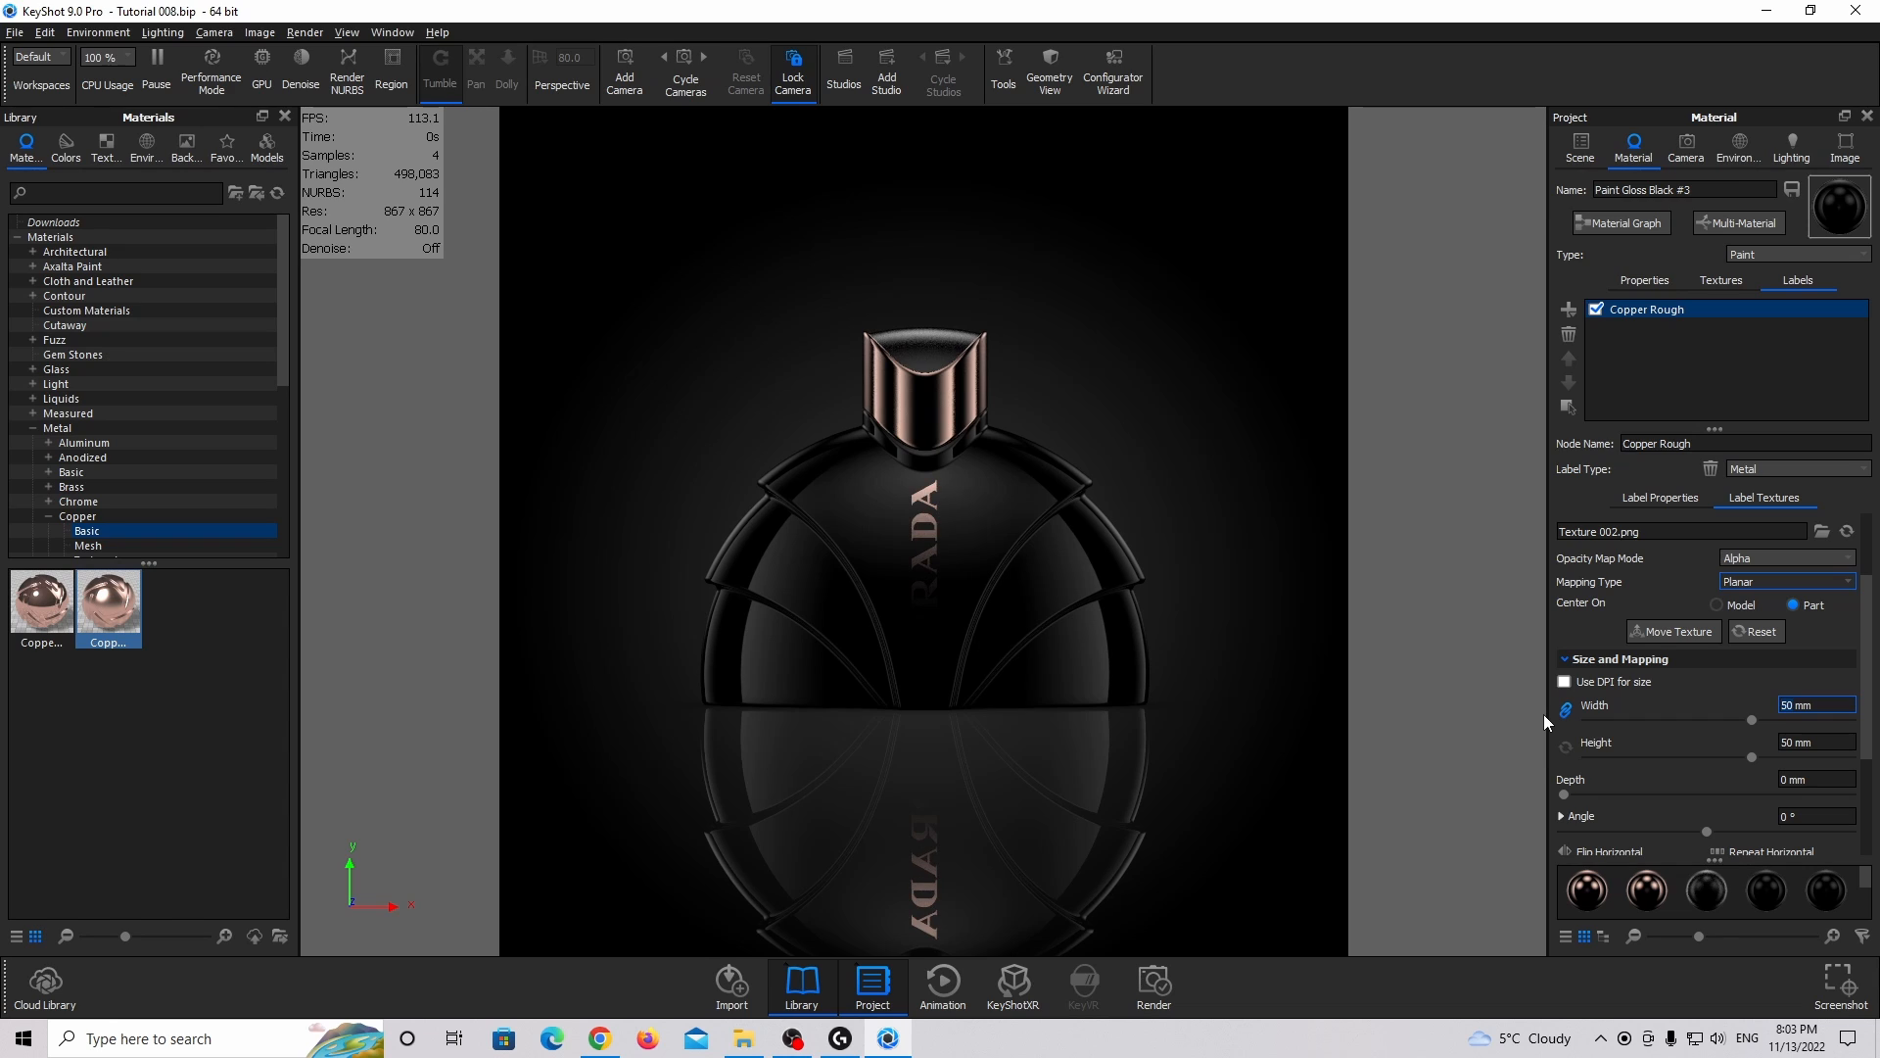
{"action": "scroll", "coordinate": [1698, 756], "scroll_direction": "down", "scroll_amount": 2}
{"action": "double_click", "coordinate": [1835, 695]}
{"action": "type", "text": "90"}
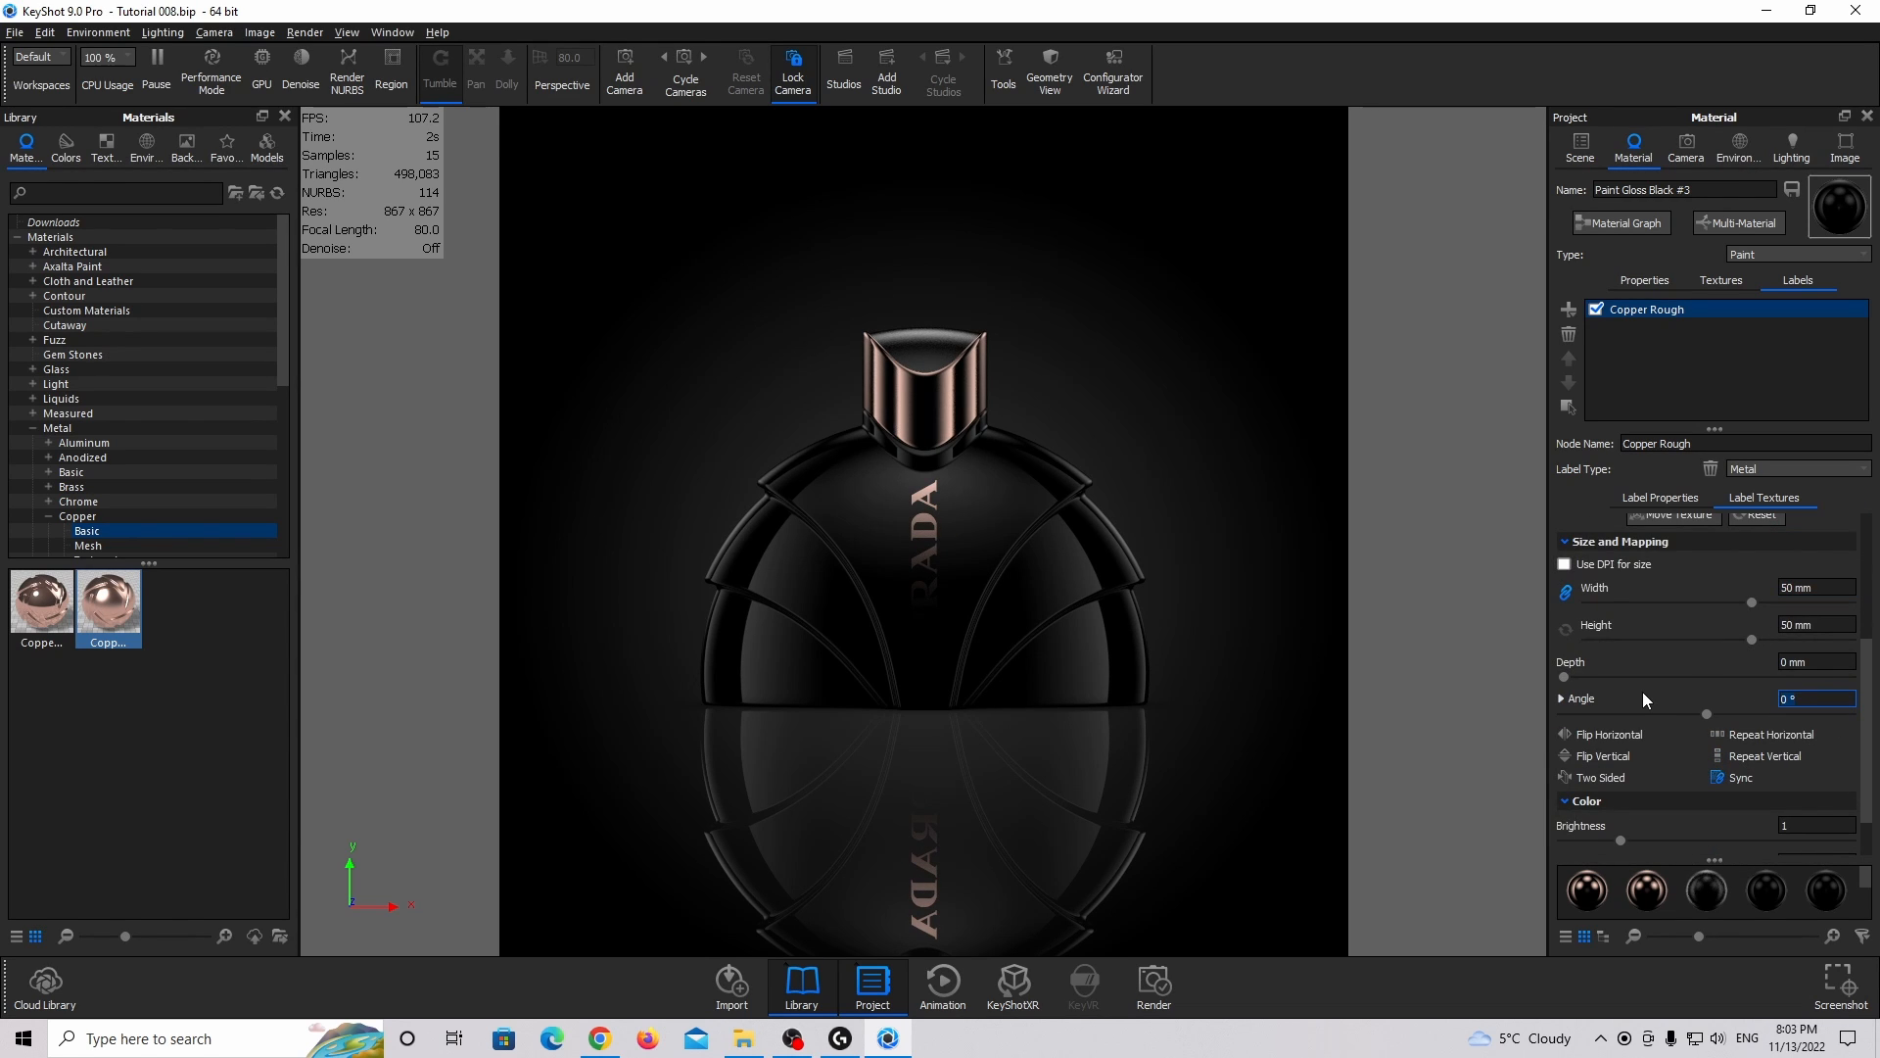
{"action": "key", "text": "Return"}
{"action": "left_click", "coordinate": [1579, 698]}
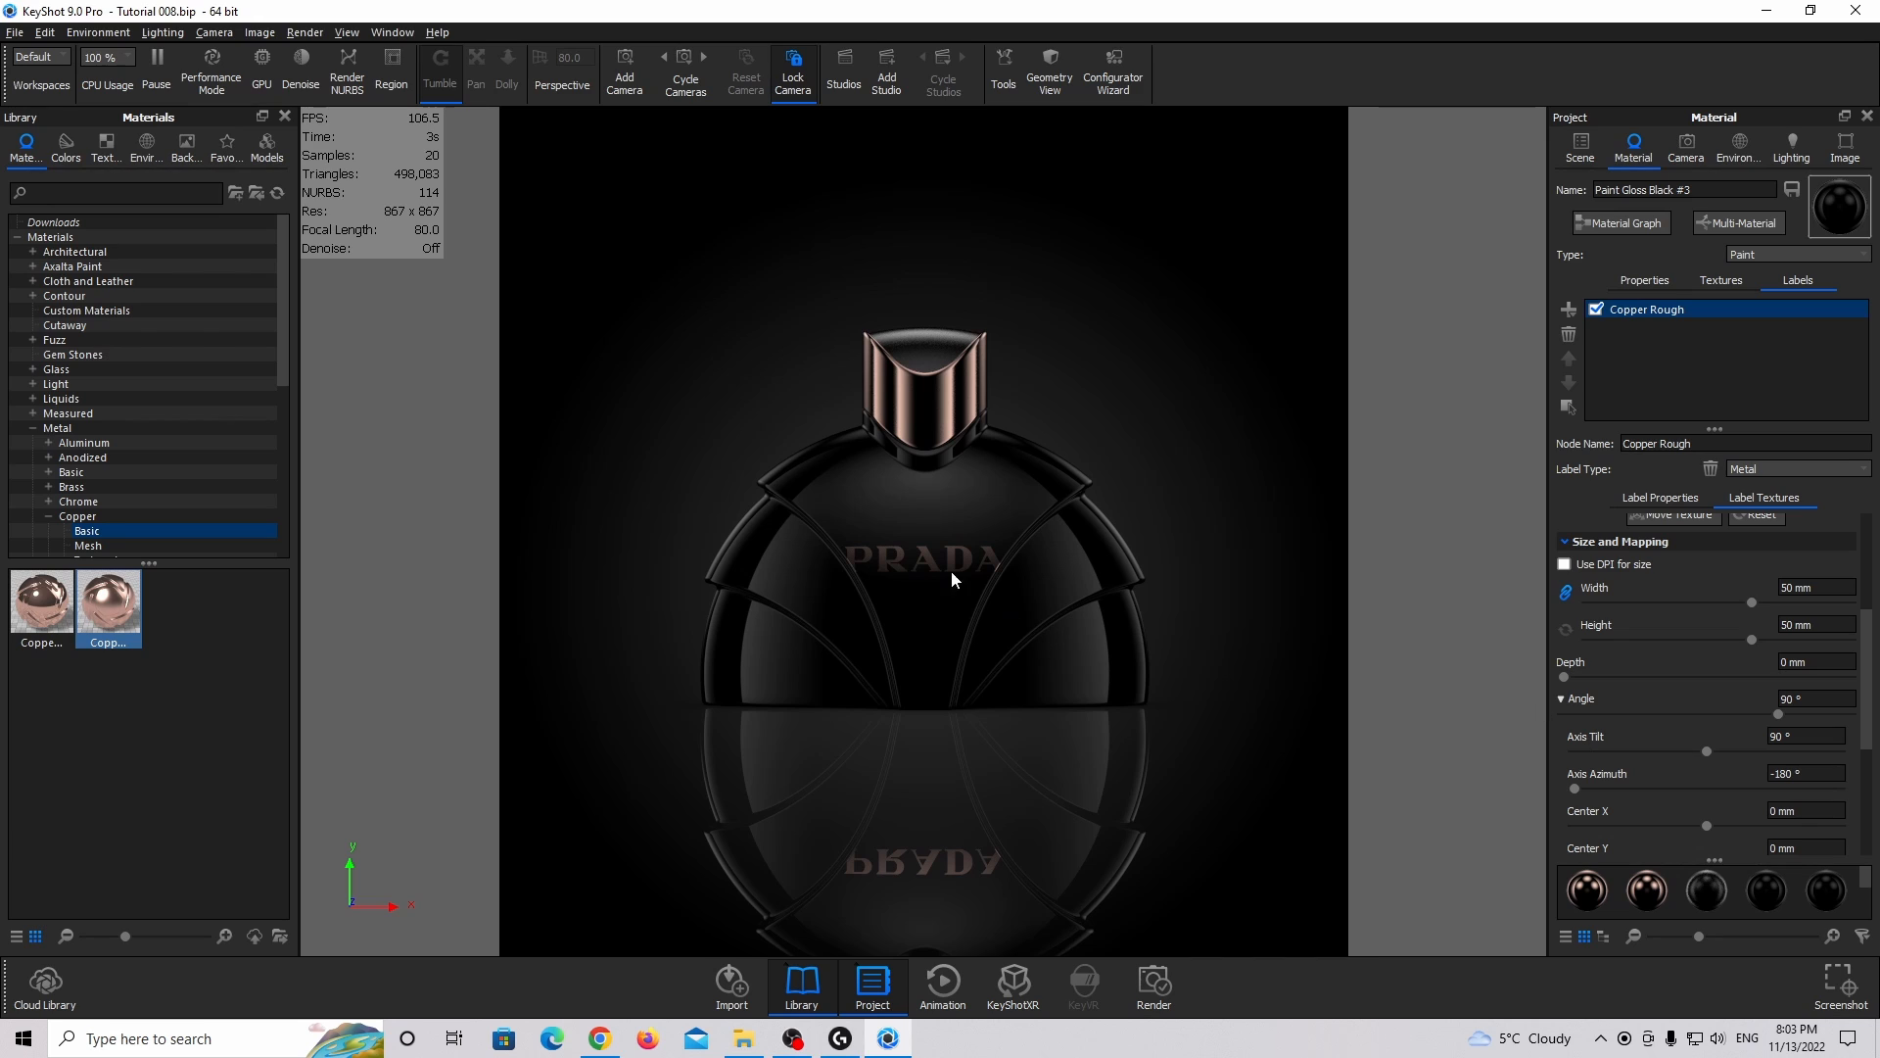
Try shifting the PRADA texture with a Center X of 15 mm.
{"action": "double_click", "coordinate": [1807, 812]}
{"action": "type", "text": "15"}
{"action": "key", "text": "Return"}
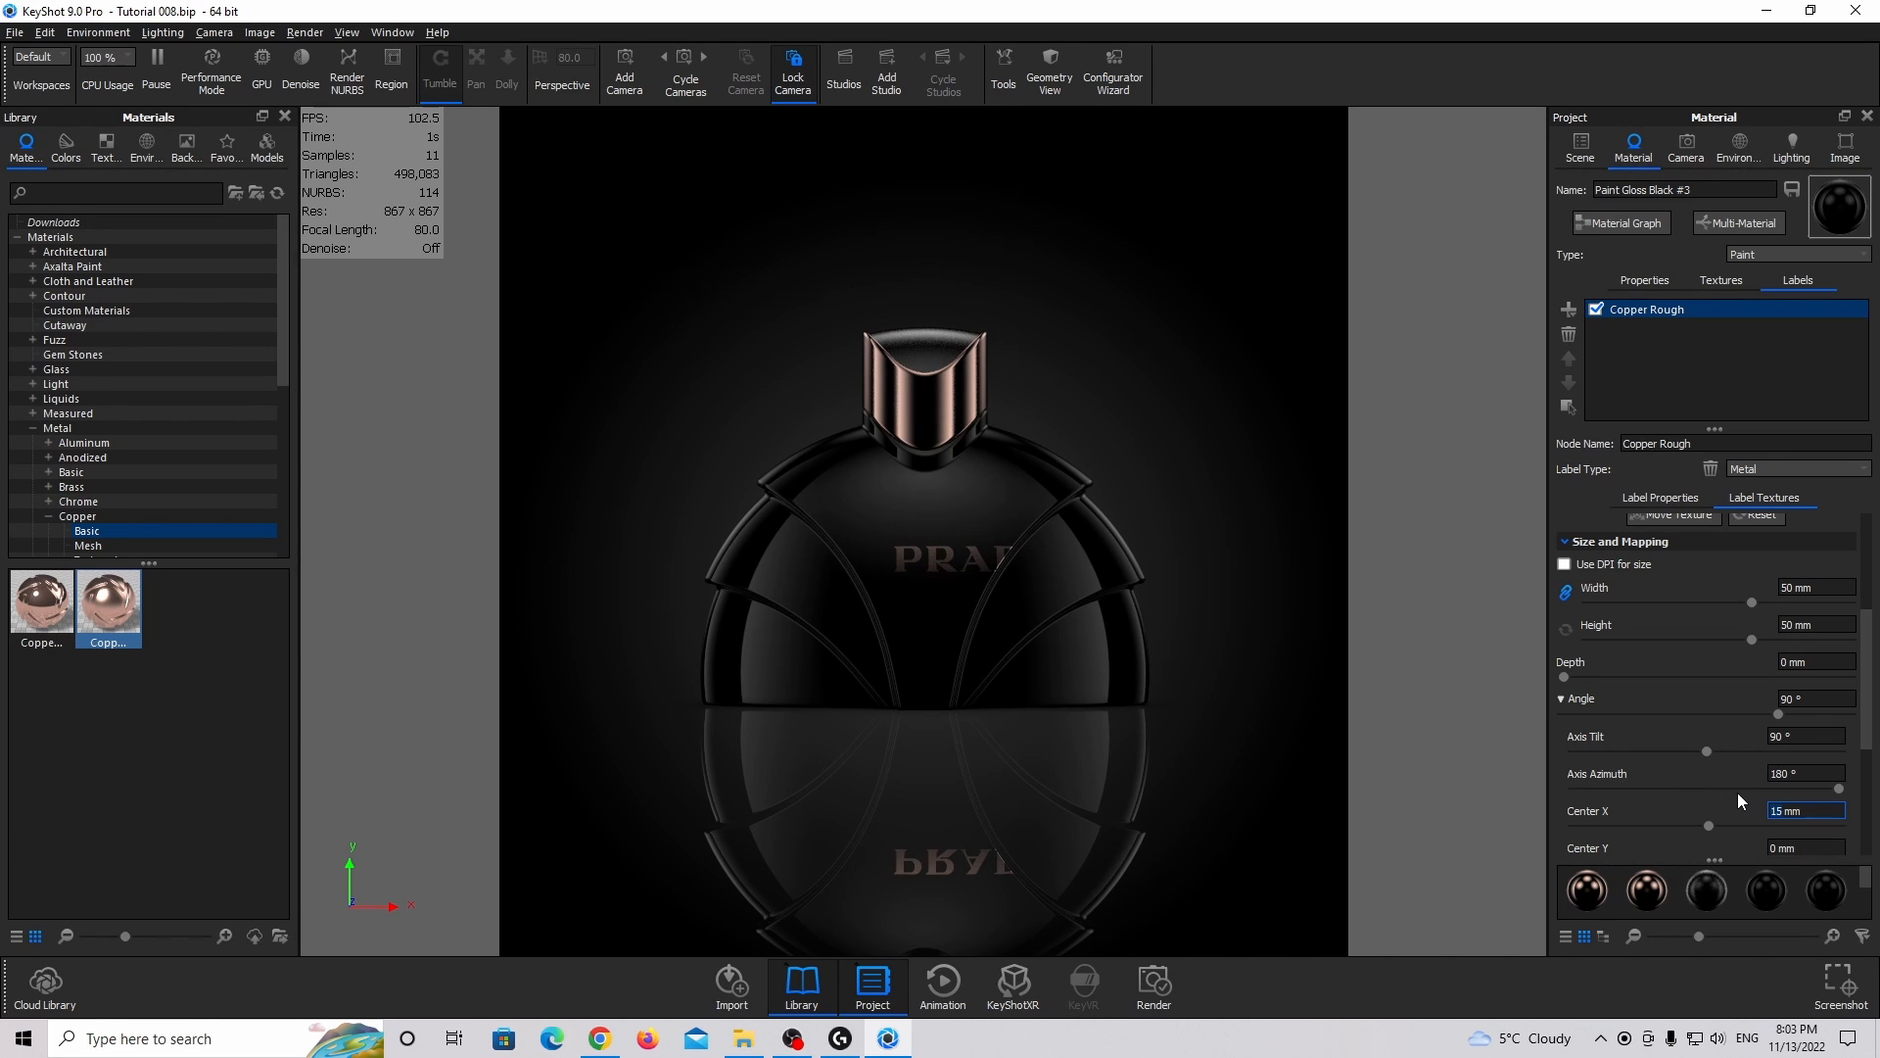
Position the PRADA texture with Center X at 0 mm and Center Y at 15 mm.
{"action": "type", "text": "0"}
{"action": "key", "text": "Tab"}
{"action": "type", "text": "15"}
{"action": "key", "text": "Return"}
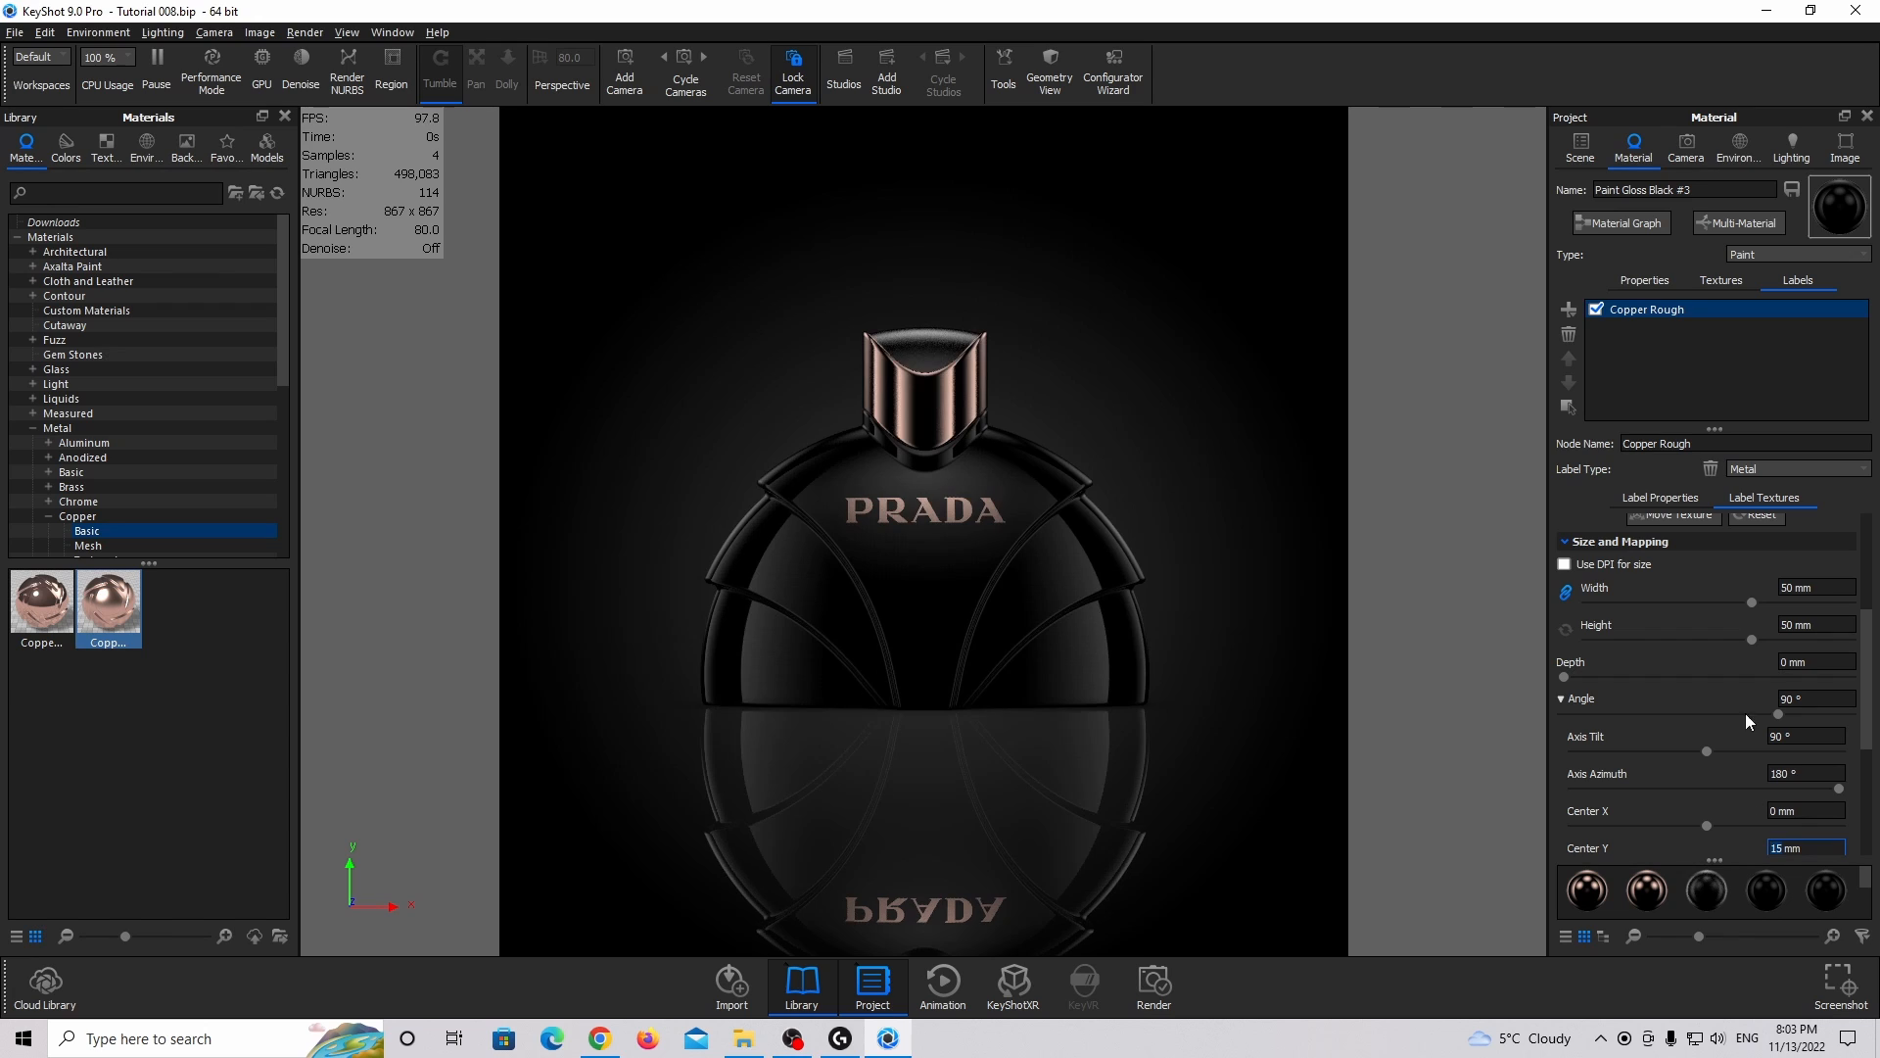
Load Texture 001 as the bump map of the copper label.
{"action": "scroll", "coordinate": [1753, 683], "scroll_direction": "down", "scroll_amount": 5}
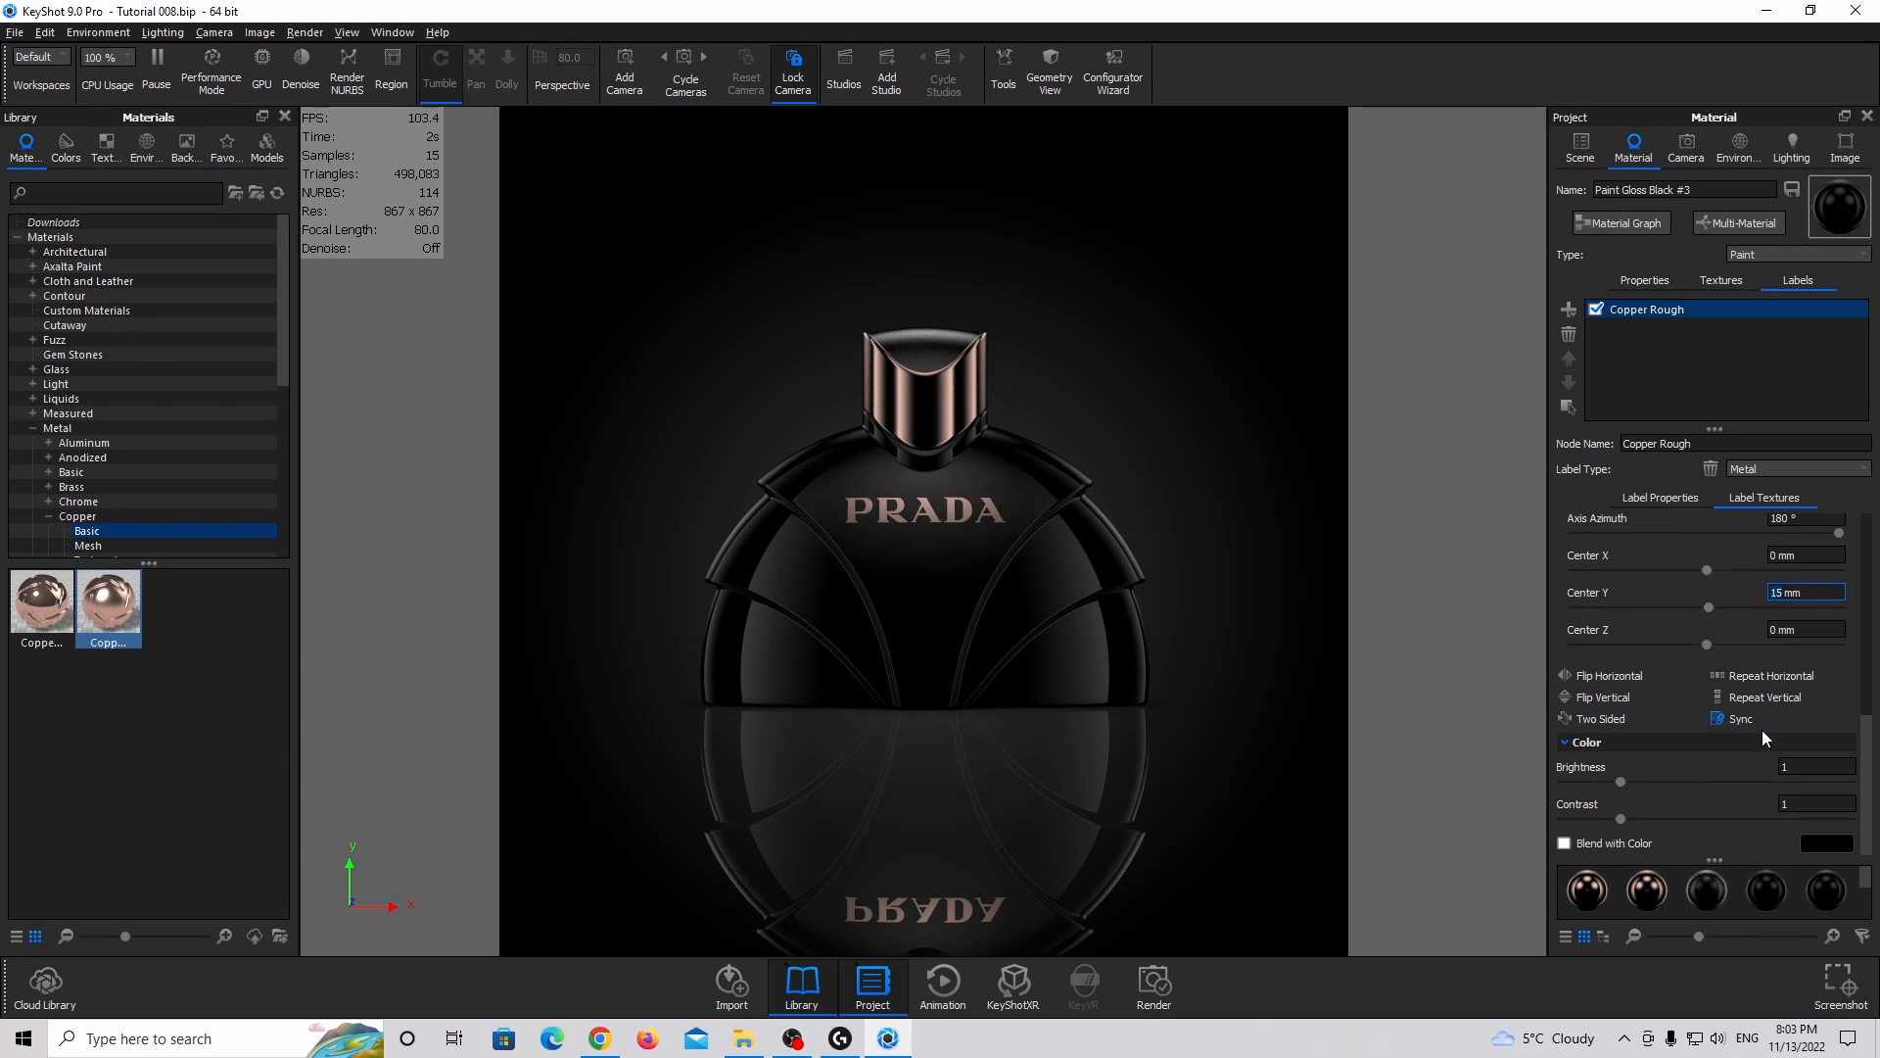
{"action": "scroll", "coordinate": [1706, 668], "scroll_direction": "up", "scroll_amount": 5}
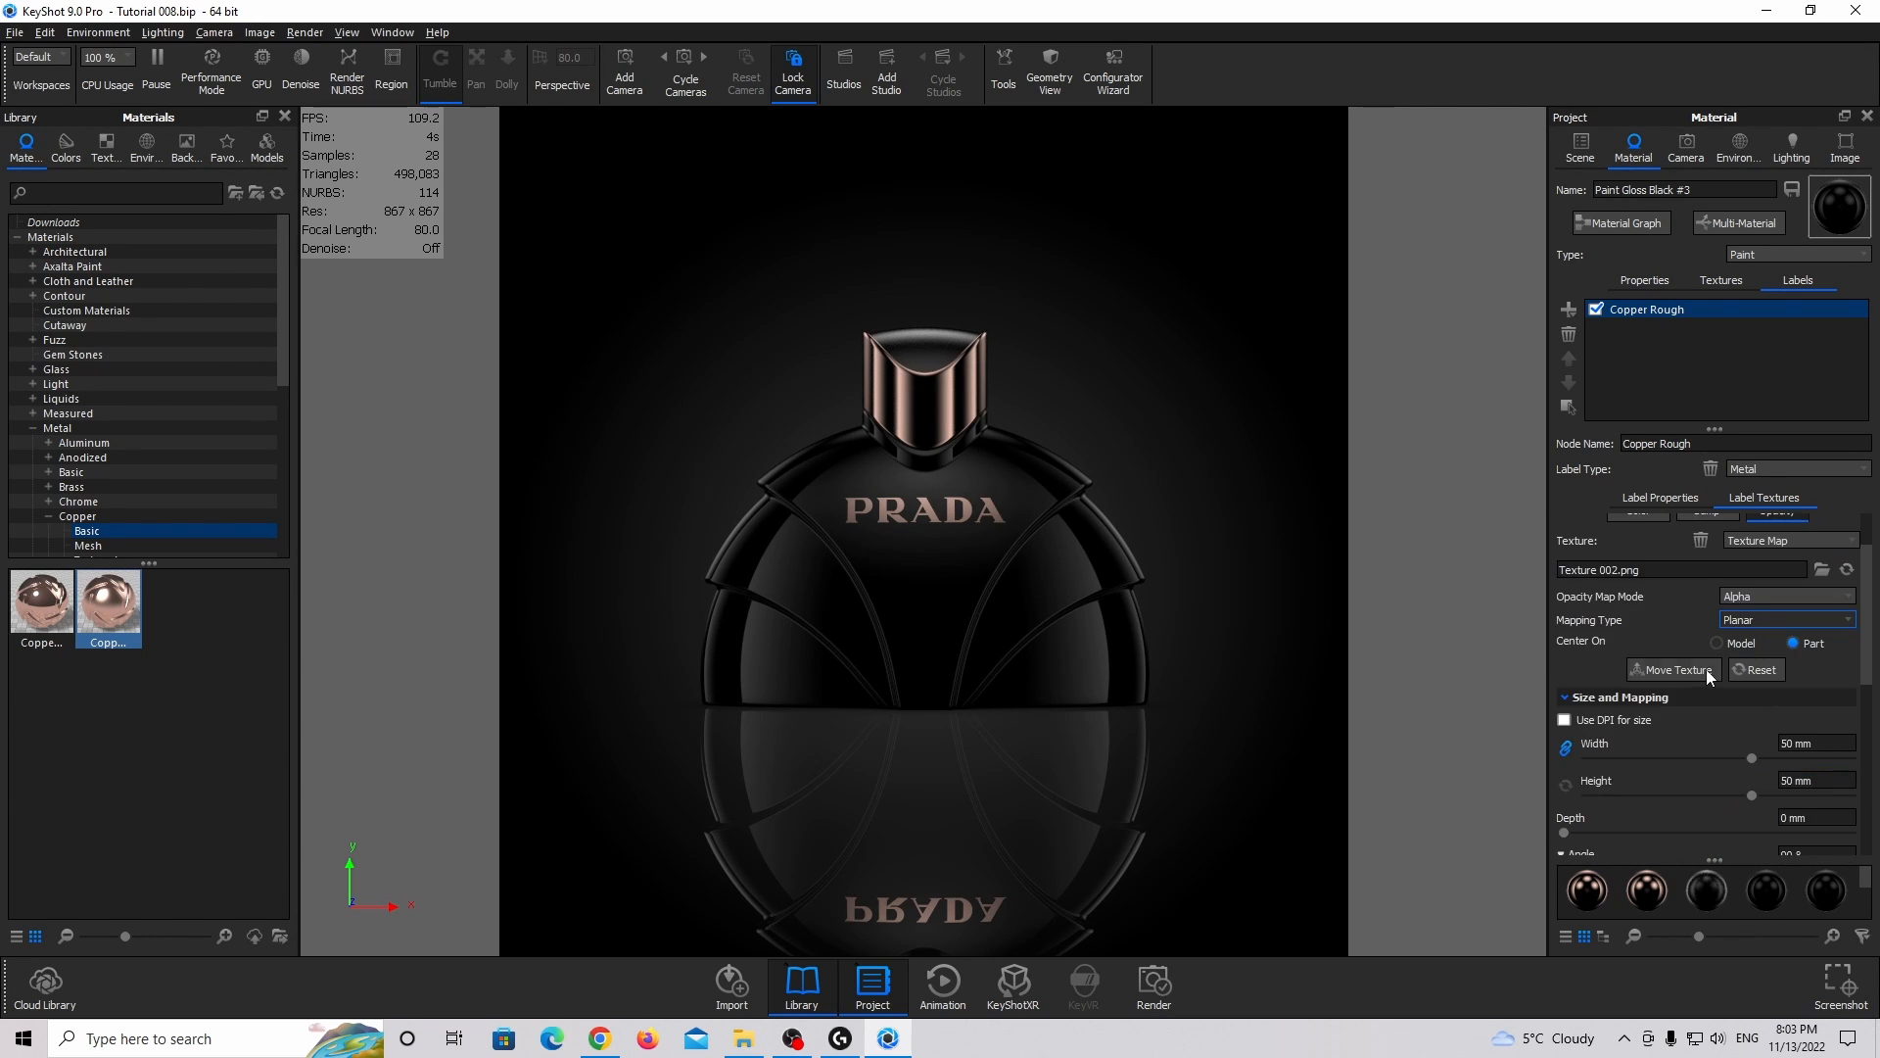
{"action": "double_click", "coordinate": [1717, 561]}
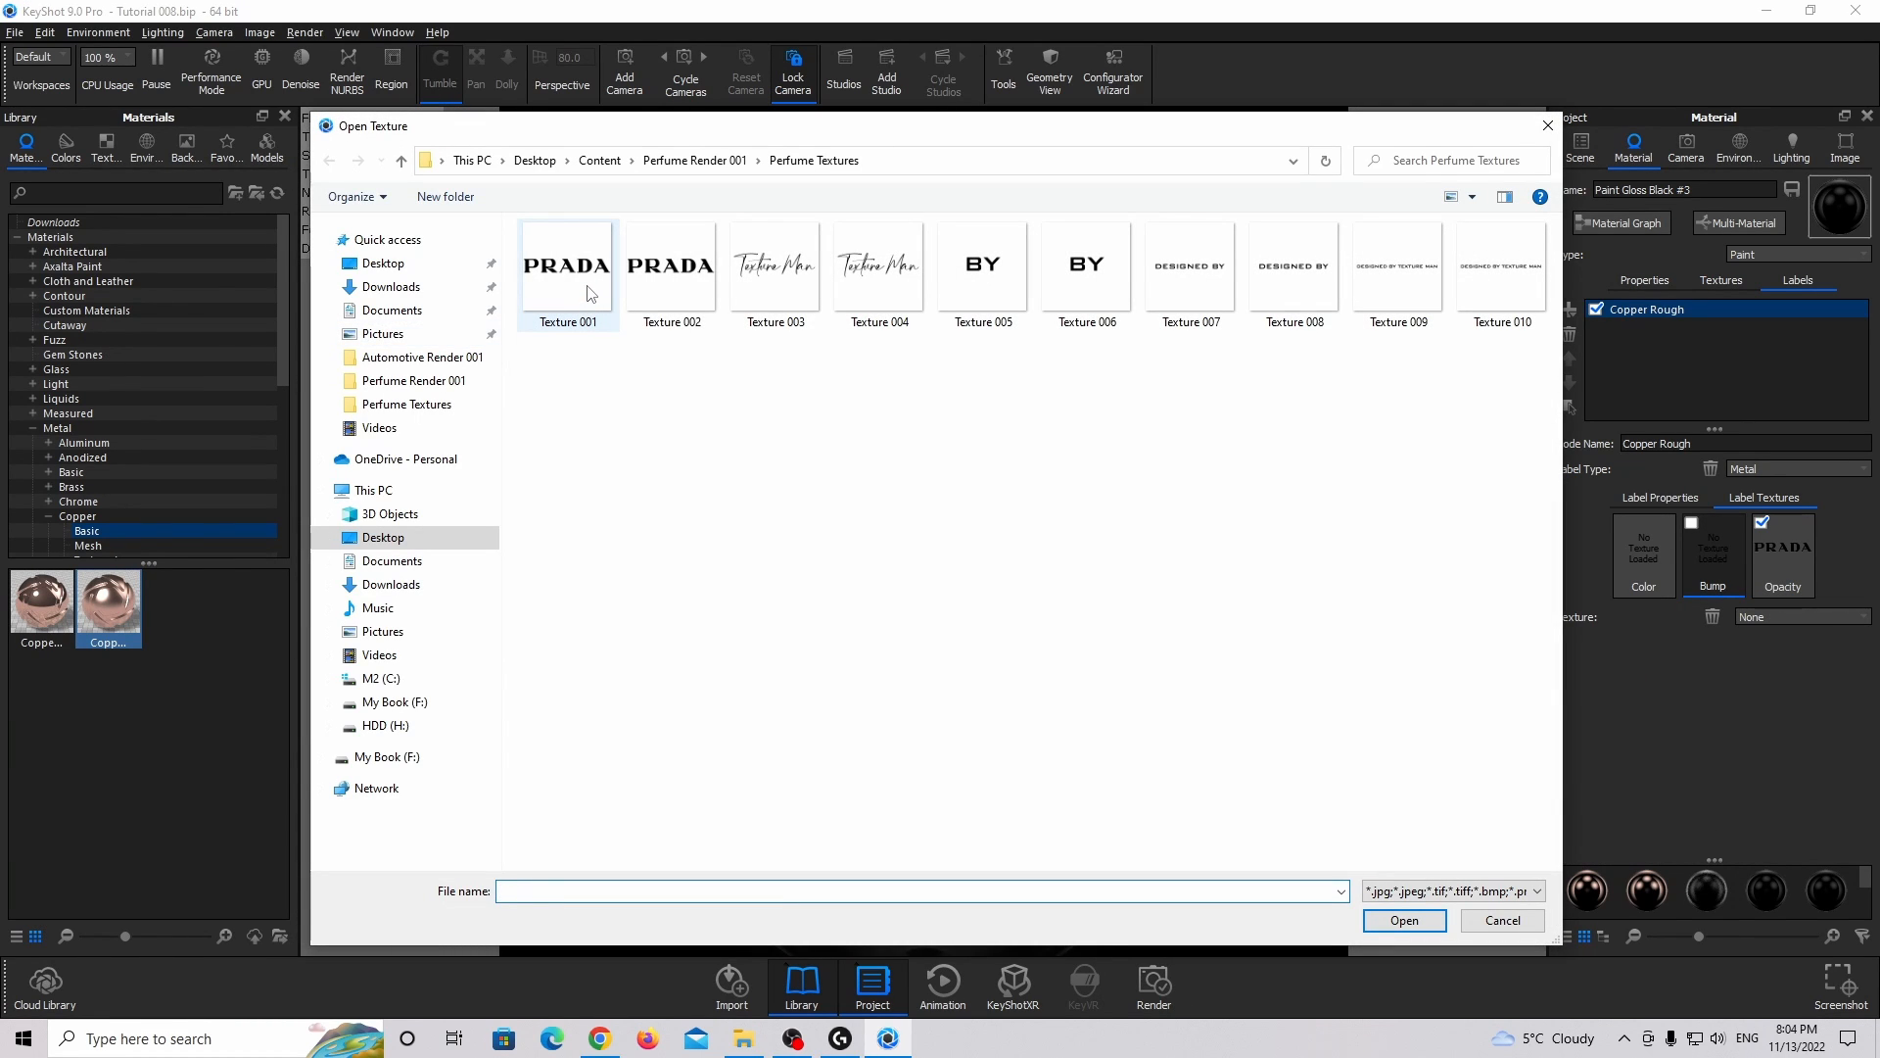
{"action": "double_click", "coordinate": [587, 294]}
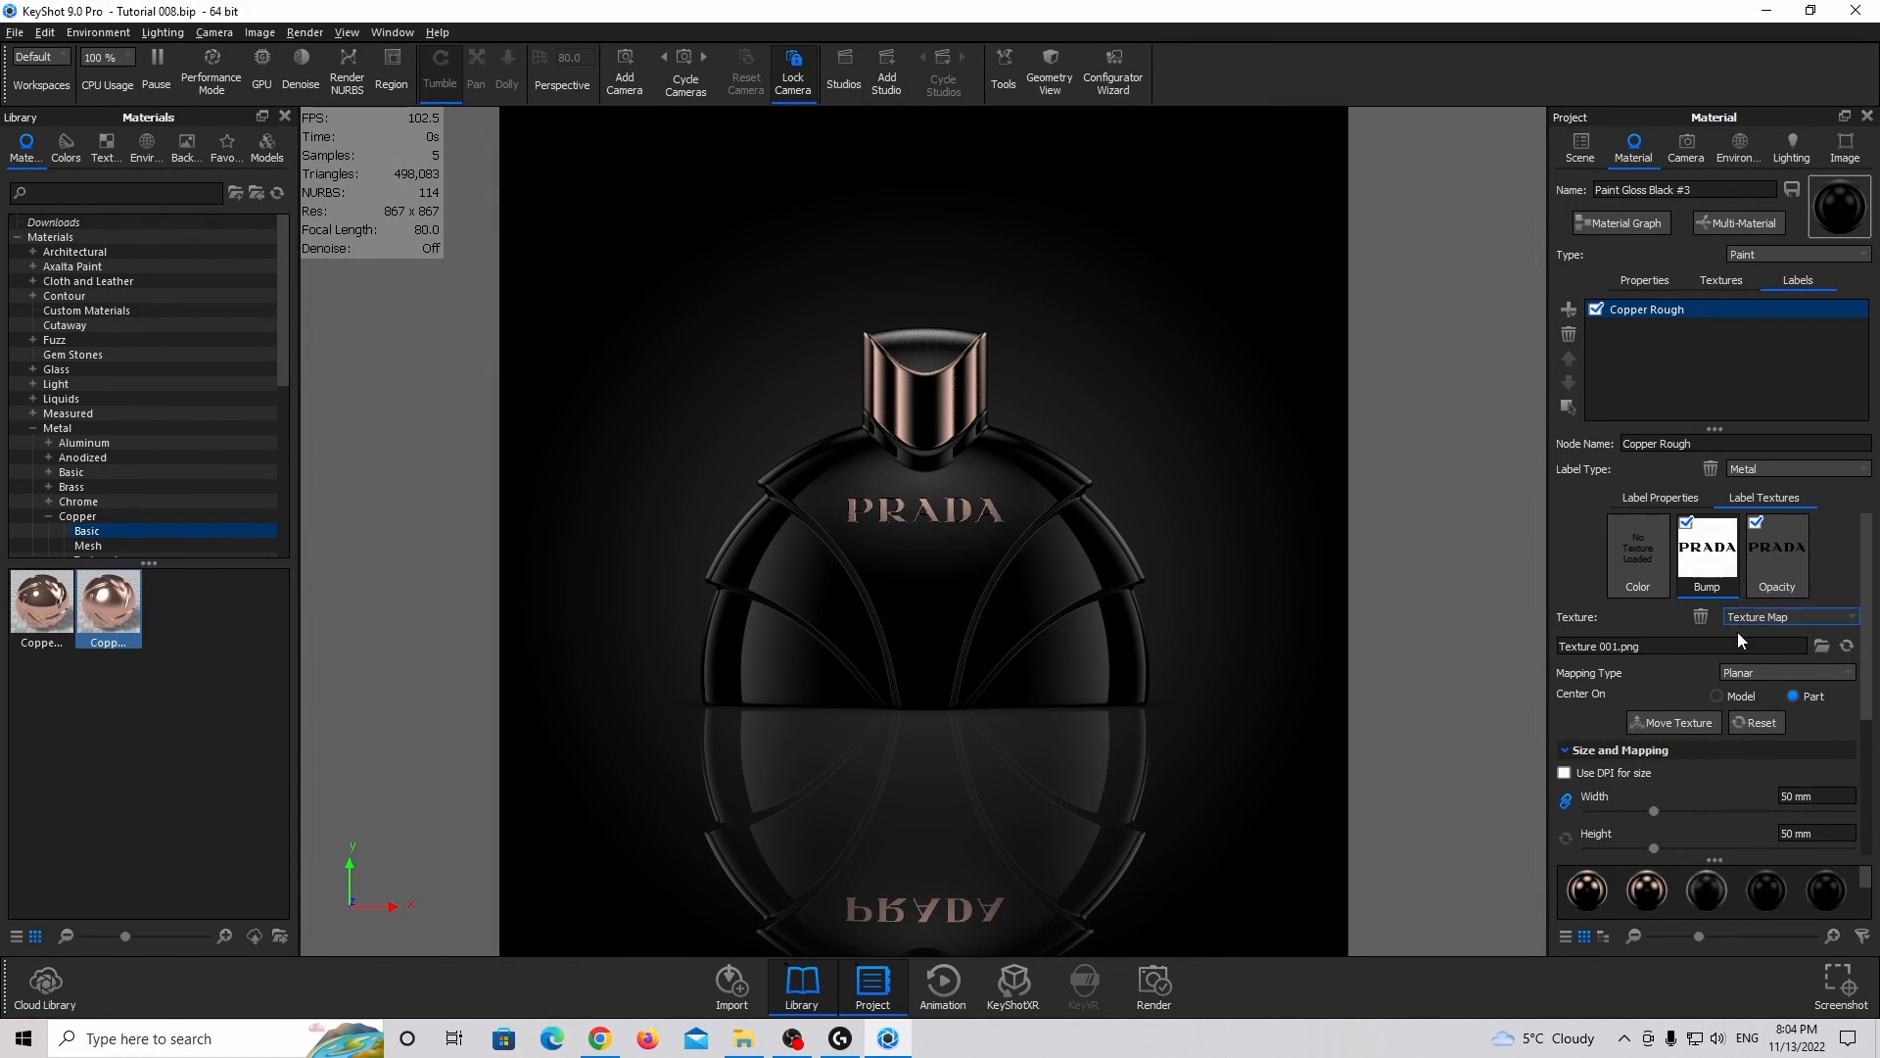
Set the bump height of the copper label's bump map to -0.05.
{"action": "scroll", "coordinate": [1737, 632], "scroll_direction": "down", "scroll_amount": 3}
{"action": "left_click", "coordinate": [1817, 811]}
{"action": "type", "text": "1."}
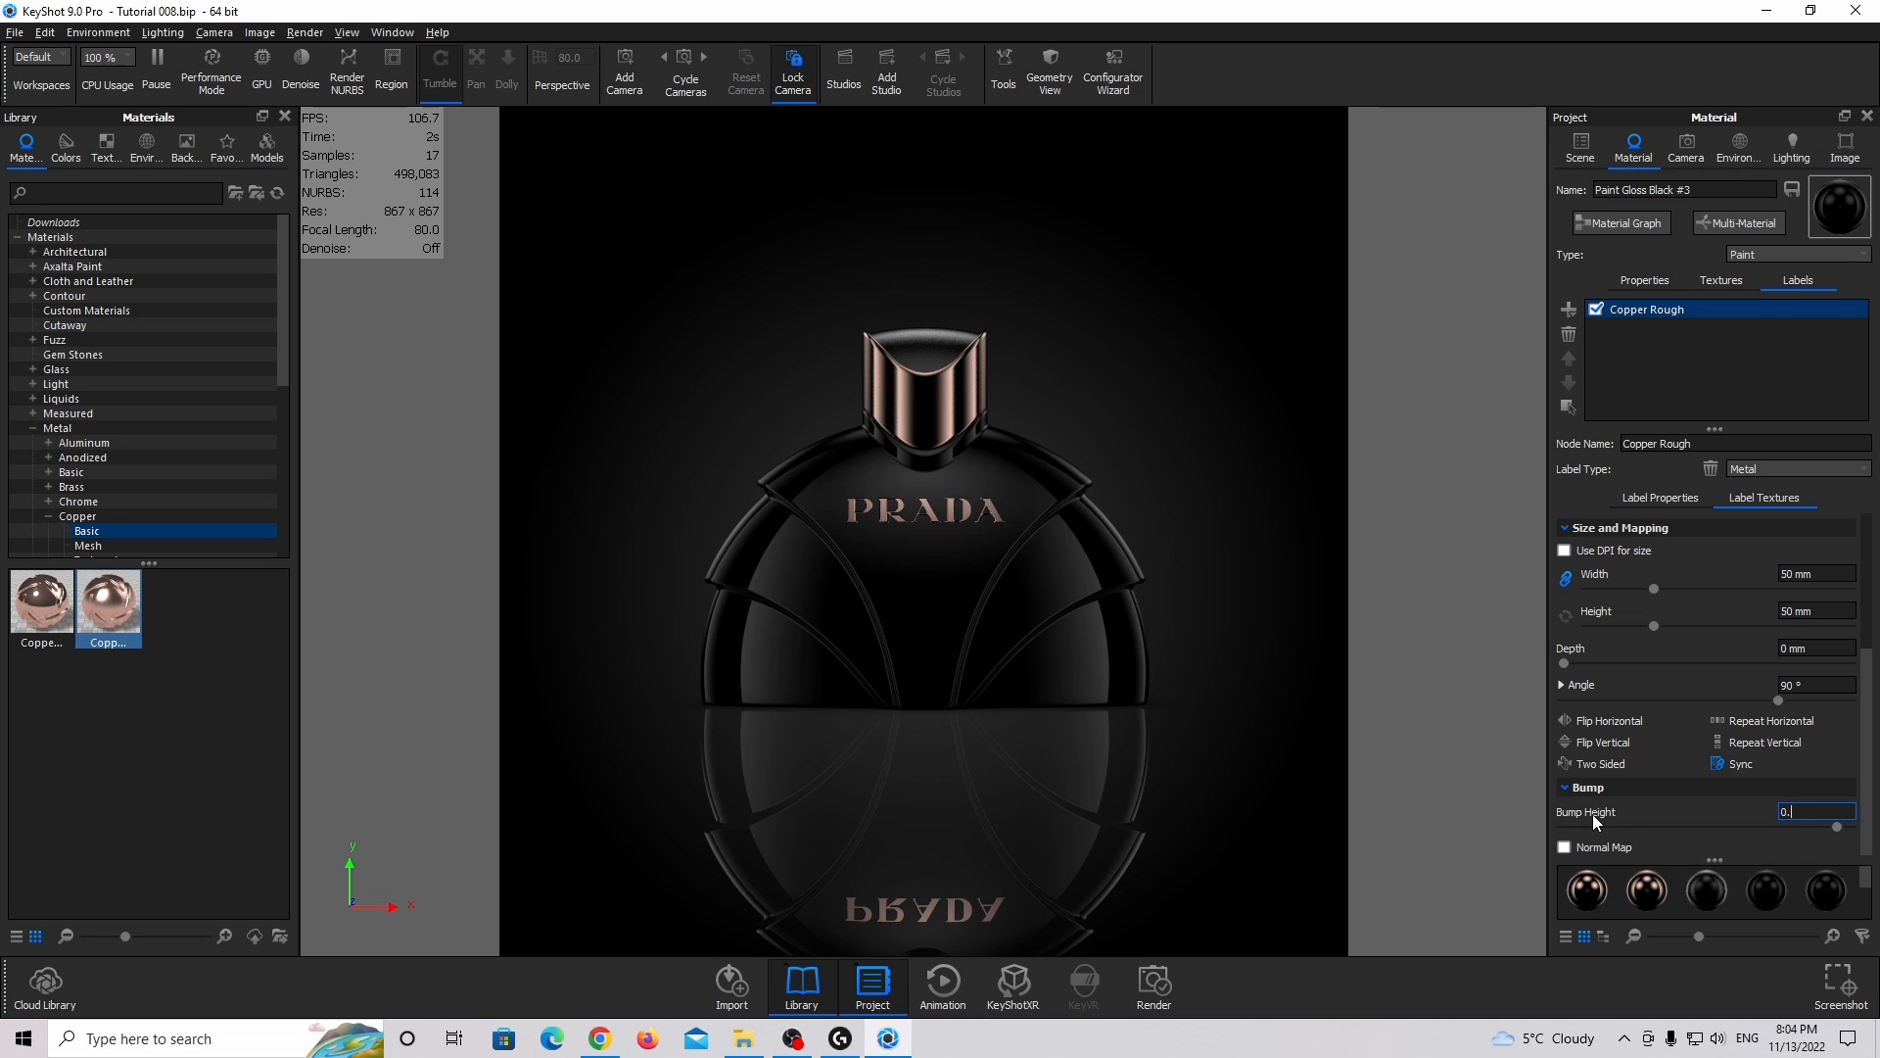
{"action": "key", "text": "BackSpace"}
{"action": "key", "text": "BackSpace"}
{"action": "type", "text": "-0.05"}
{"action": "key", "text": "Return"}
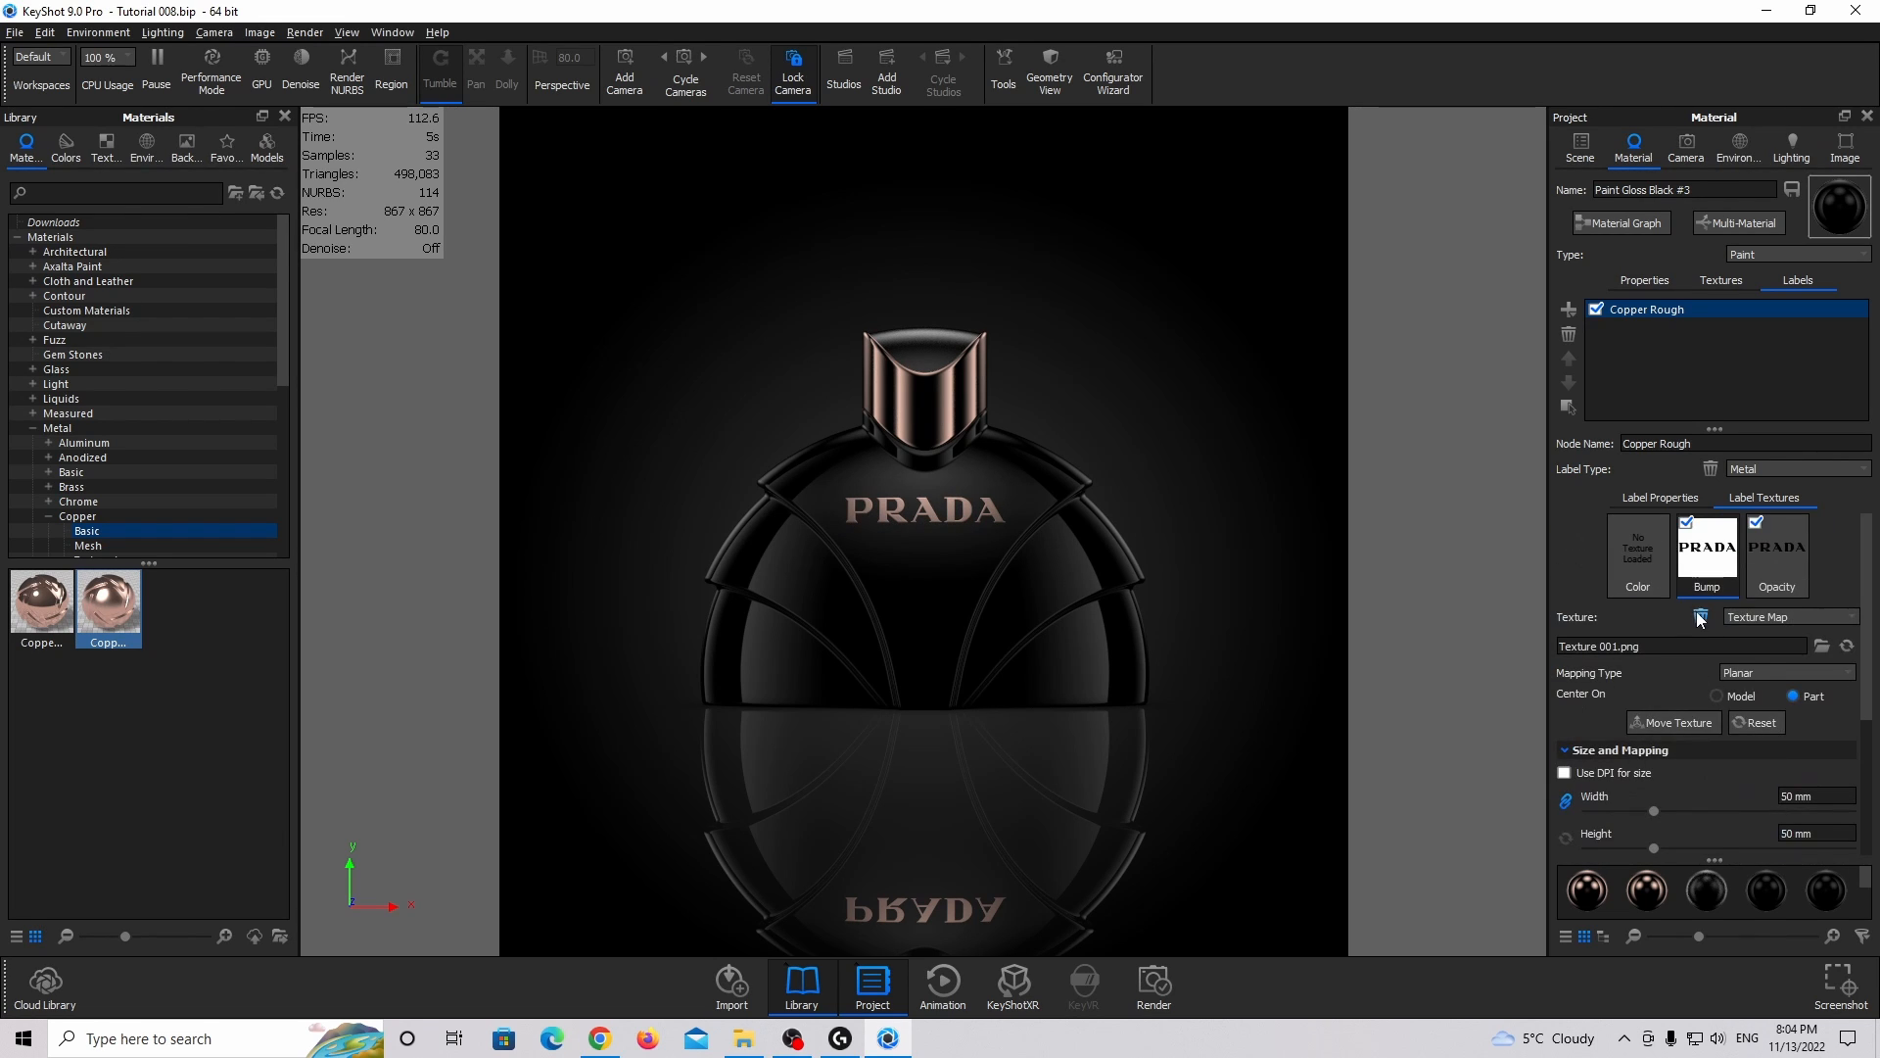
Duplicate the Copper Rough label and remove the bump texture from the copy.
{"action": "scroll", "coordinate": [1699, 627], "scroll_direction": "up", "scroll_amount": 3}
{"action": "left_click", "coordinate": [1571, 311]}
{"action": "left_click", "coordinate": [1621, 372]}
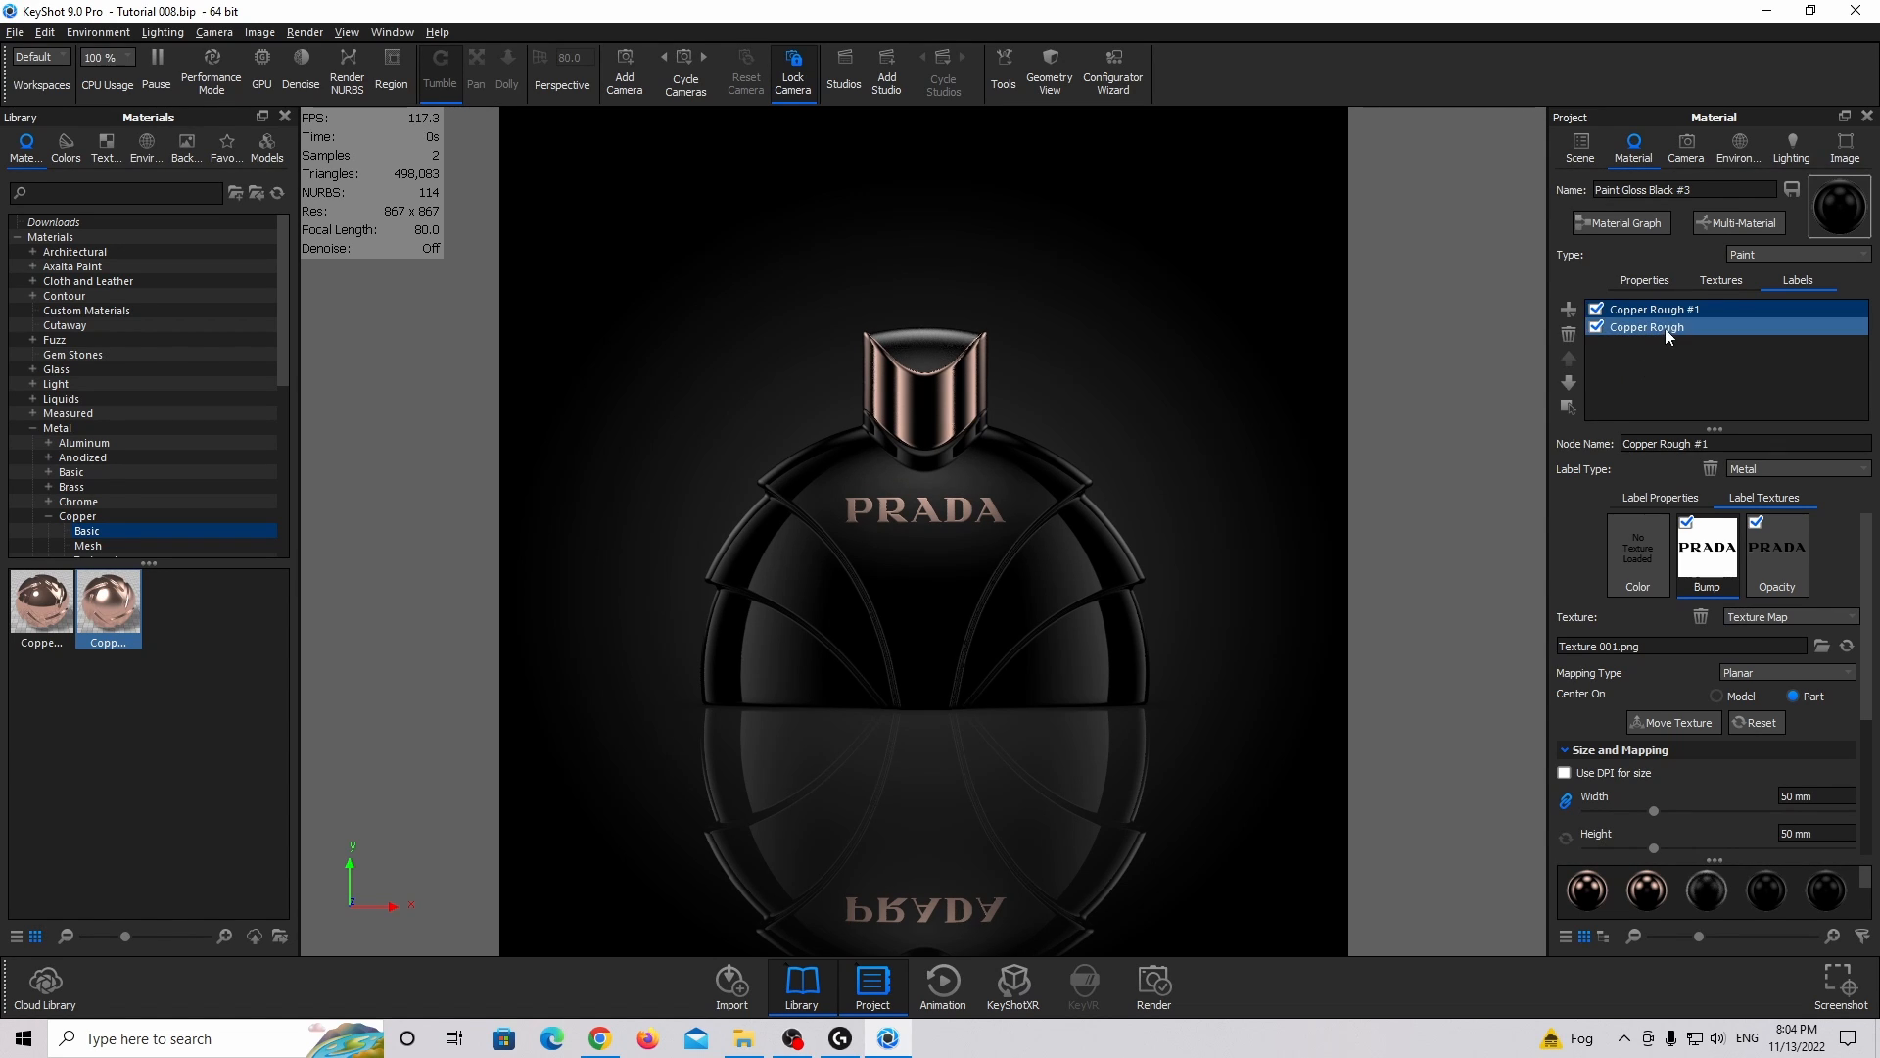
{"action": "left_click", "coordinate": [1701, 617]}
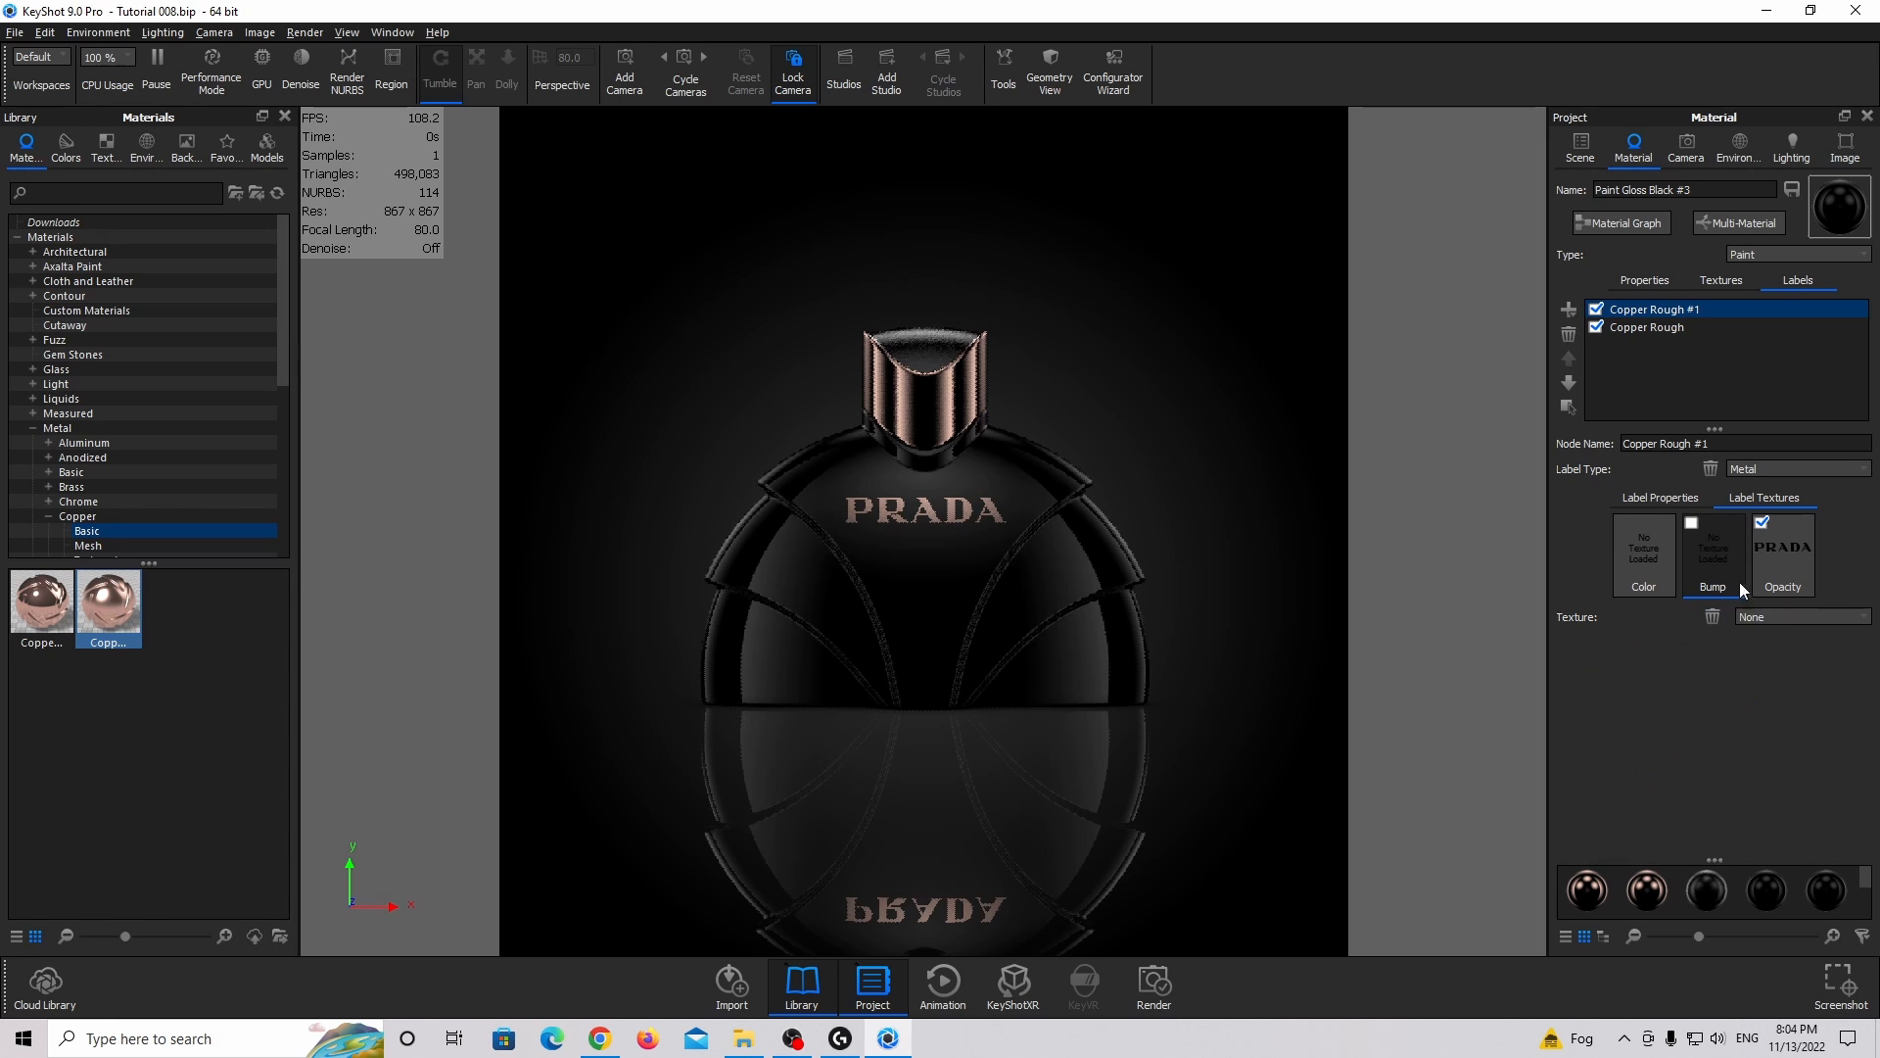
Replace the copied label's opacity map with Texture 010, disable DPI sizing, and set its width to 50 mm.
{"action": "double_click", "coordinate": [1795, 558]}
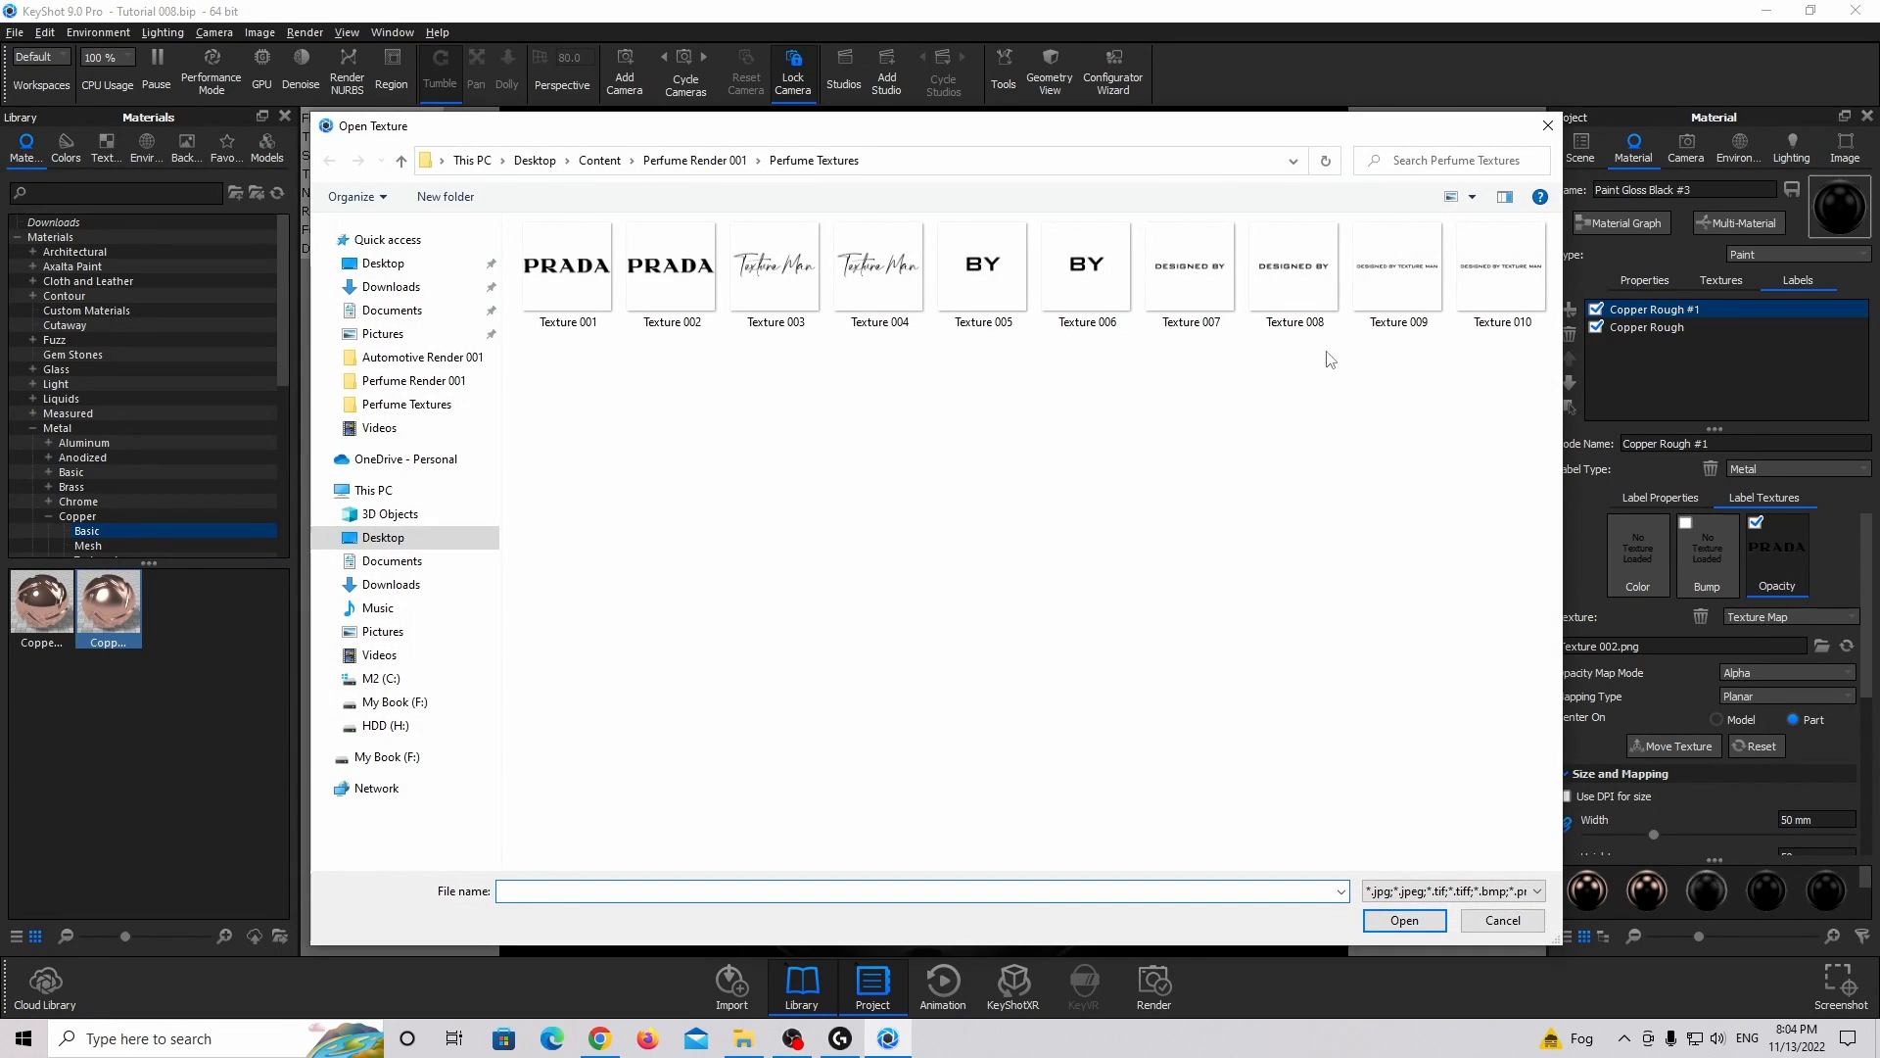
{"action": "double_click", "coordinate": [1498, 279]}
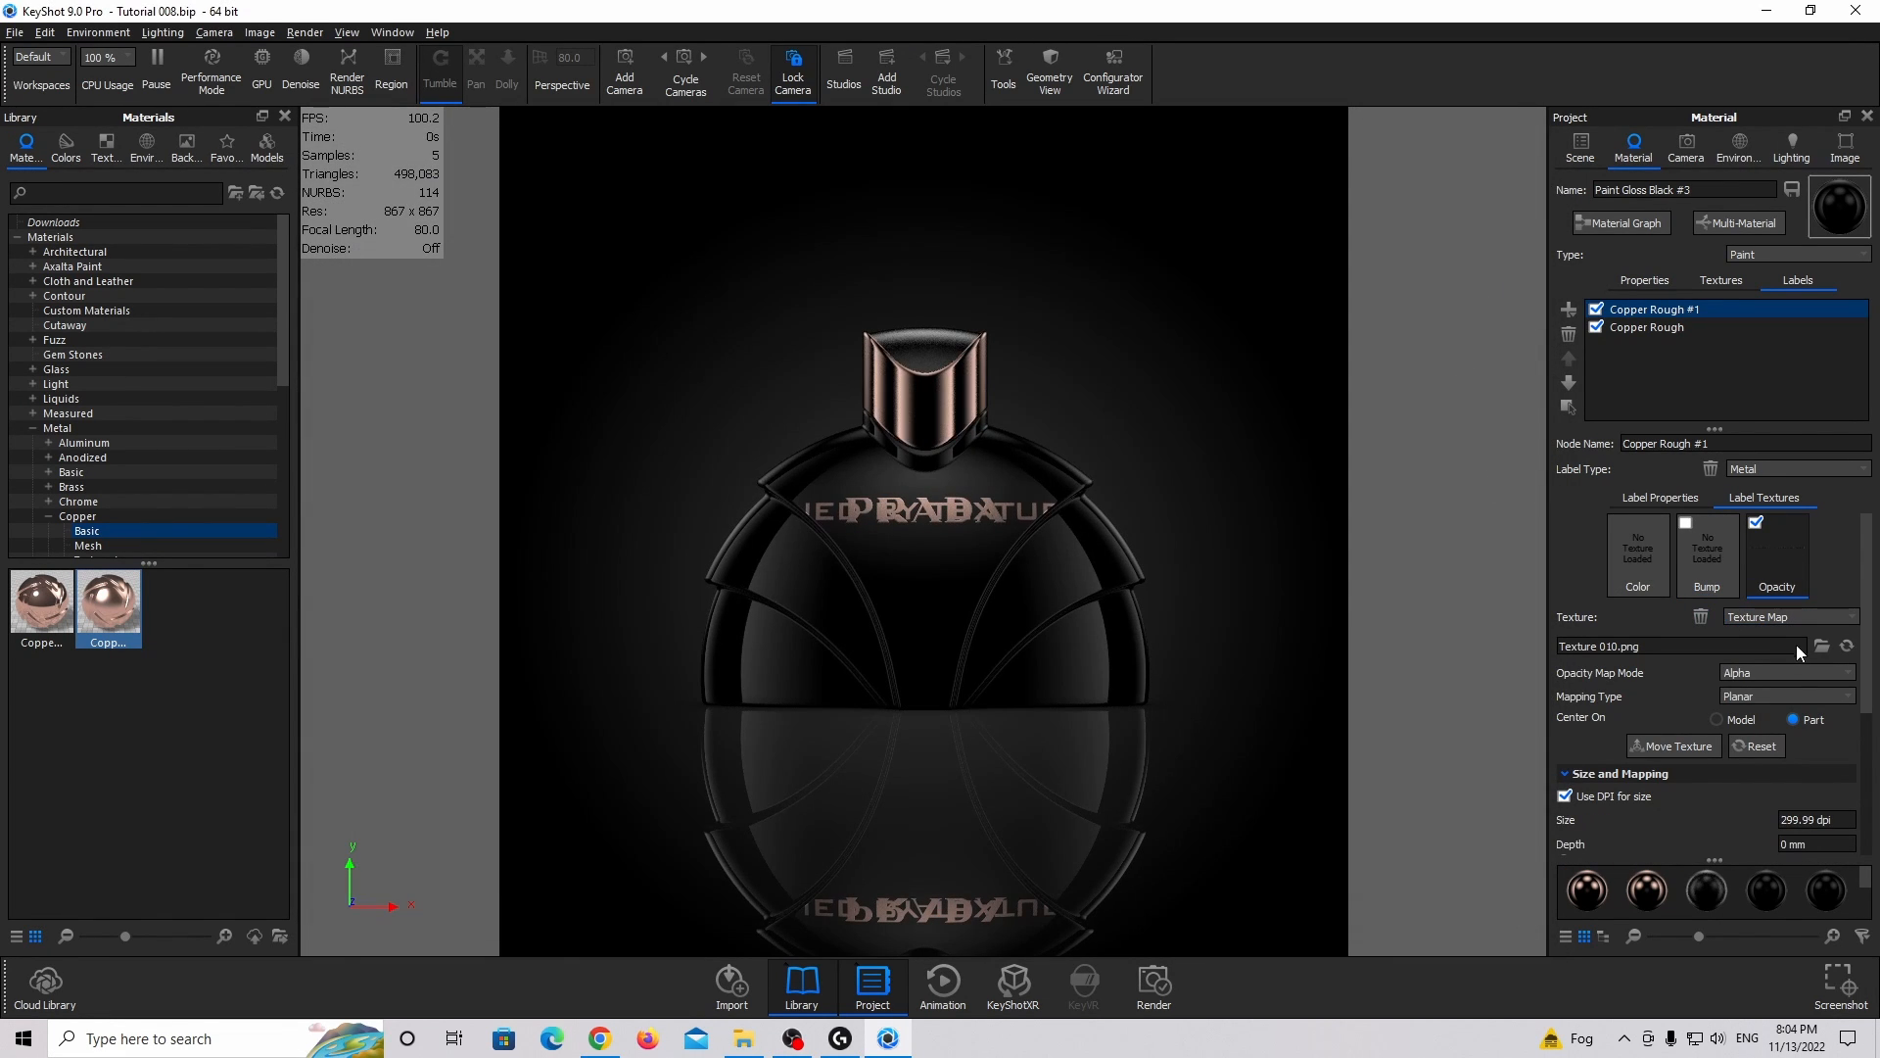
{"action": "left_click", "coordinate": [1587, 737]}
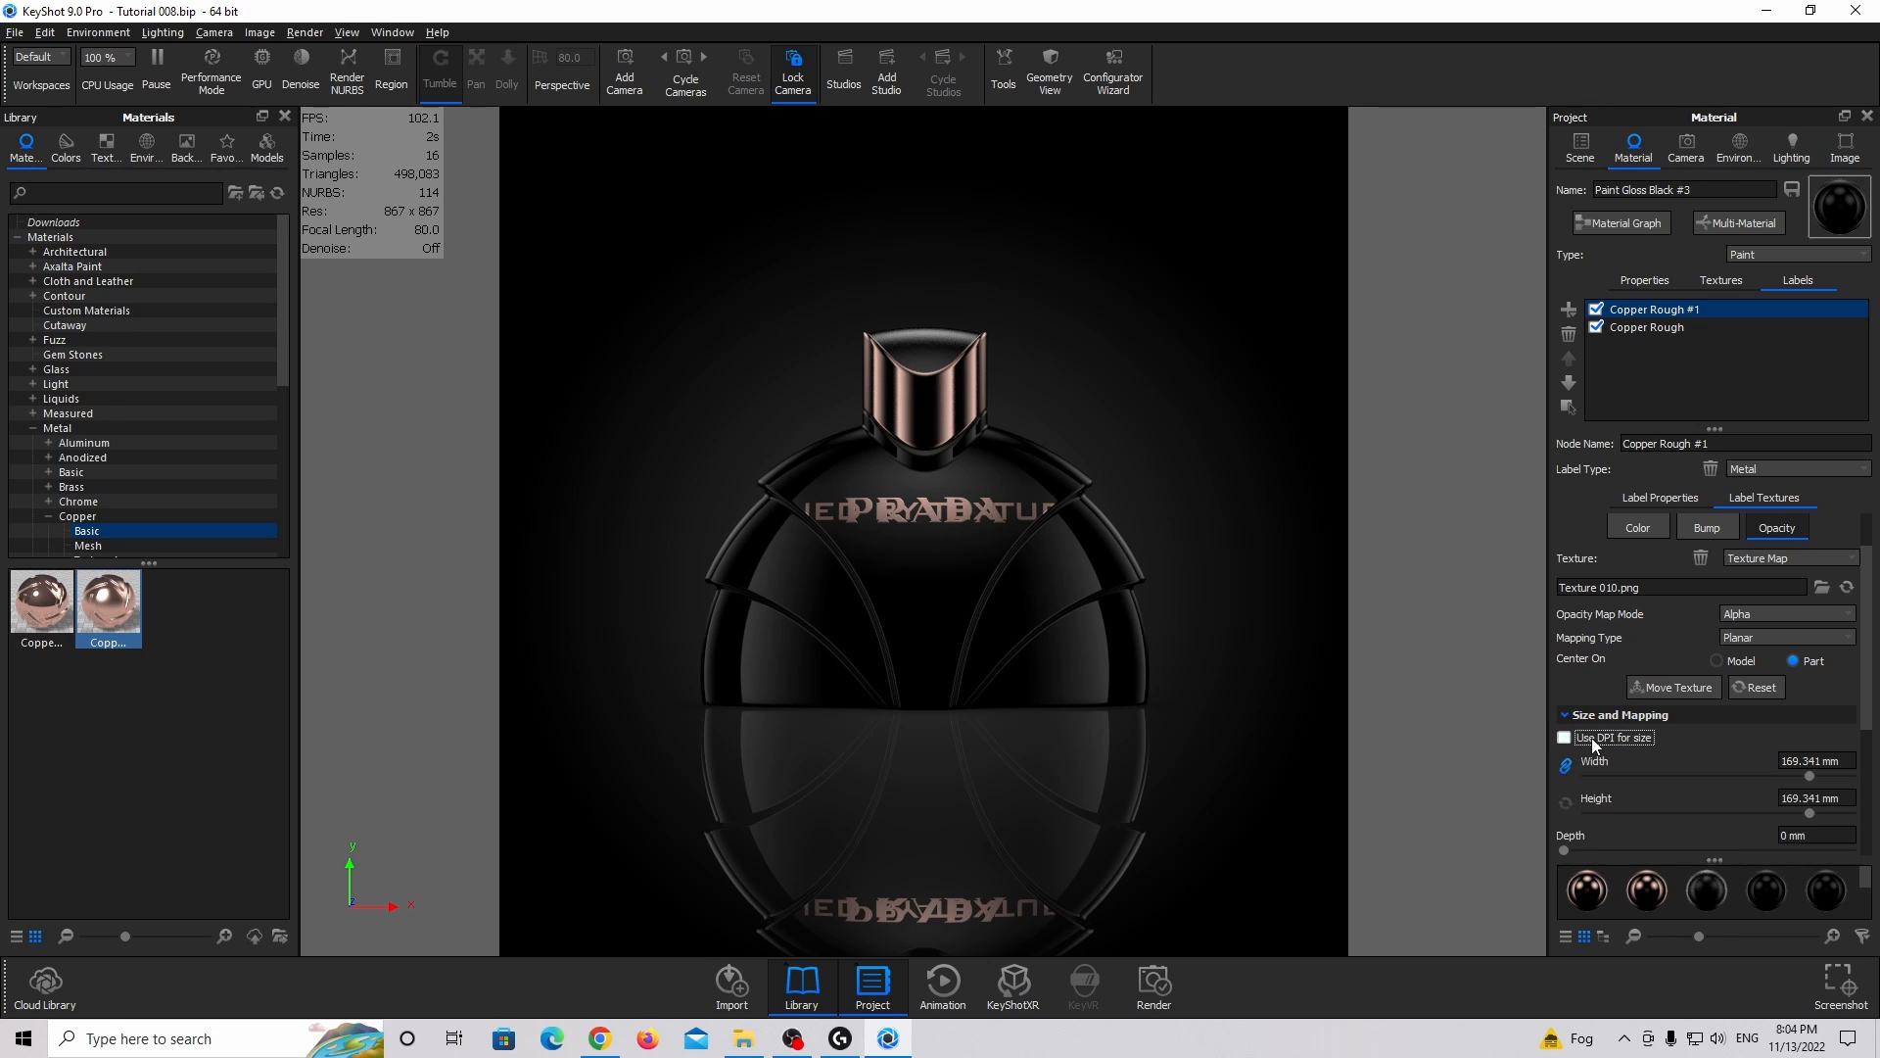
{"action": "triple_click", "coordinate": [1812, 761]}
{"action": "type", "text": "50"}
{"action": "key", "text": "Return"}
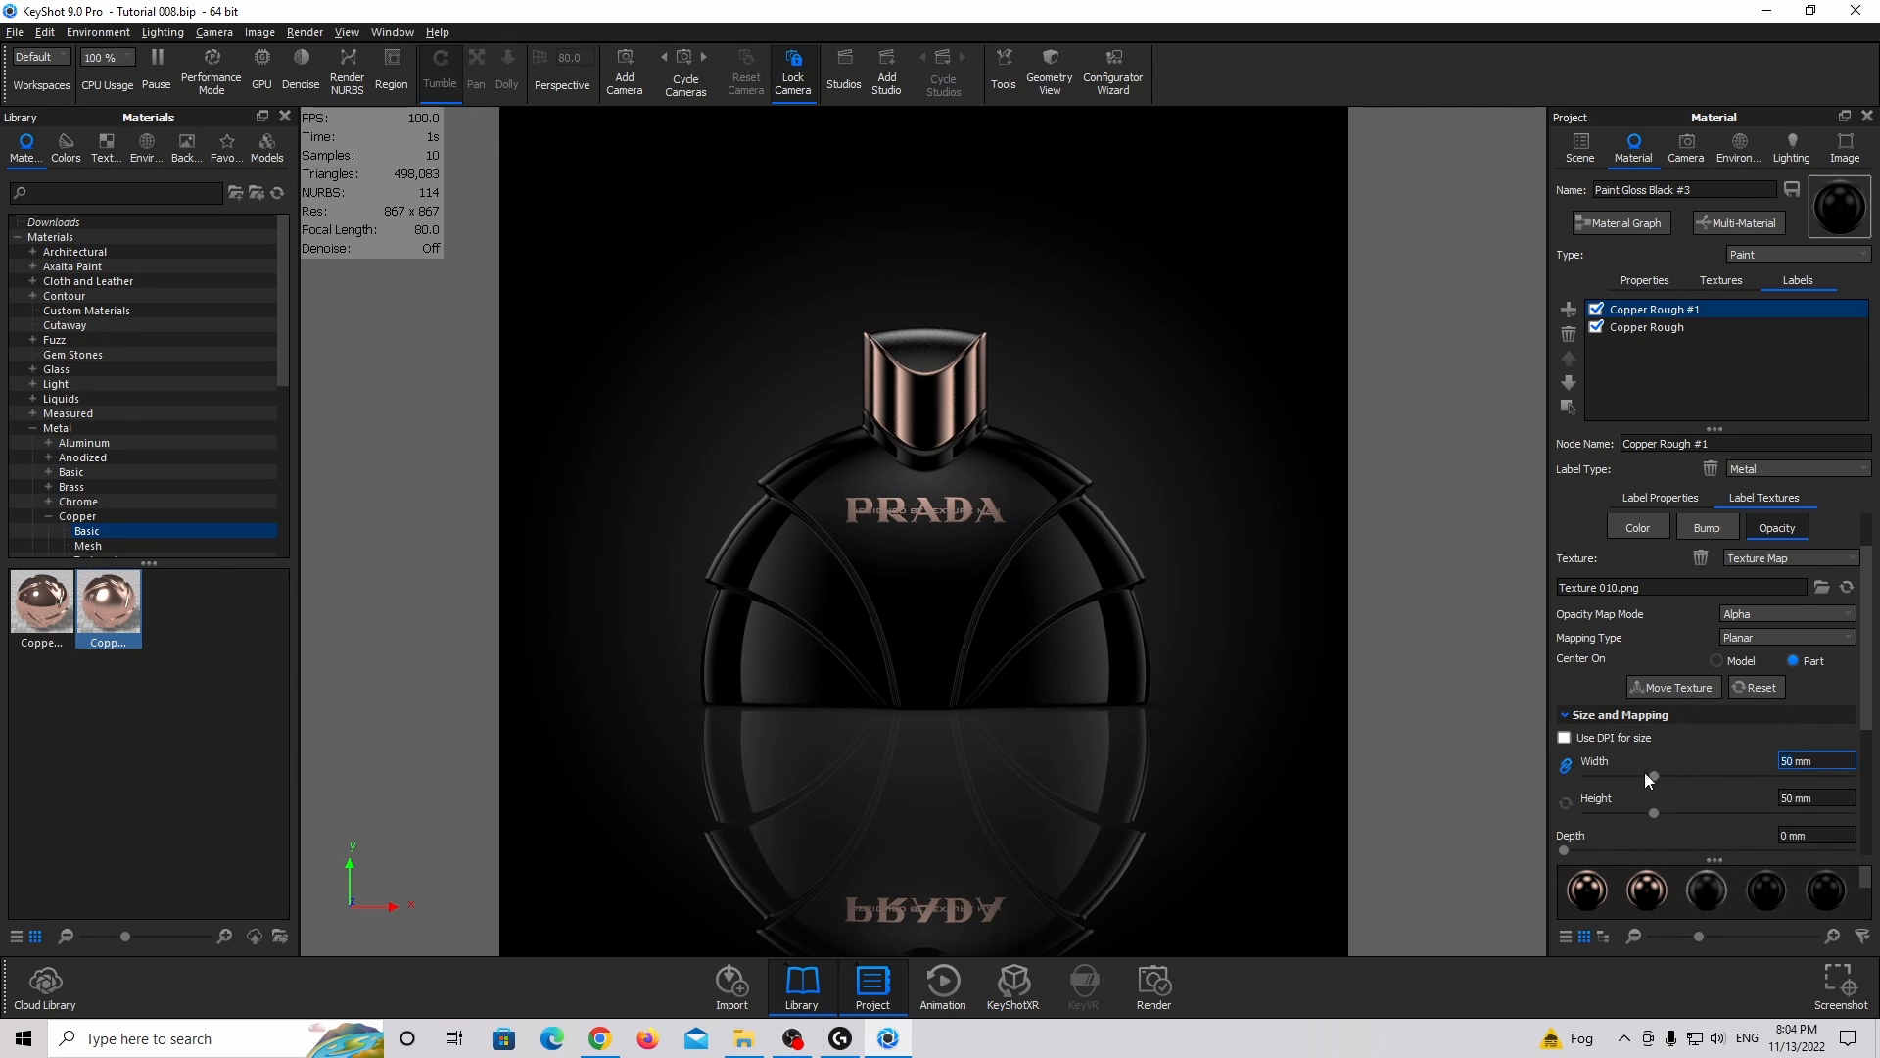
{"action": "scroll", "coordinate": [1586, 783], "scroll_direction": "down", "scroll_amount": 1}
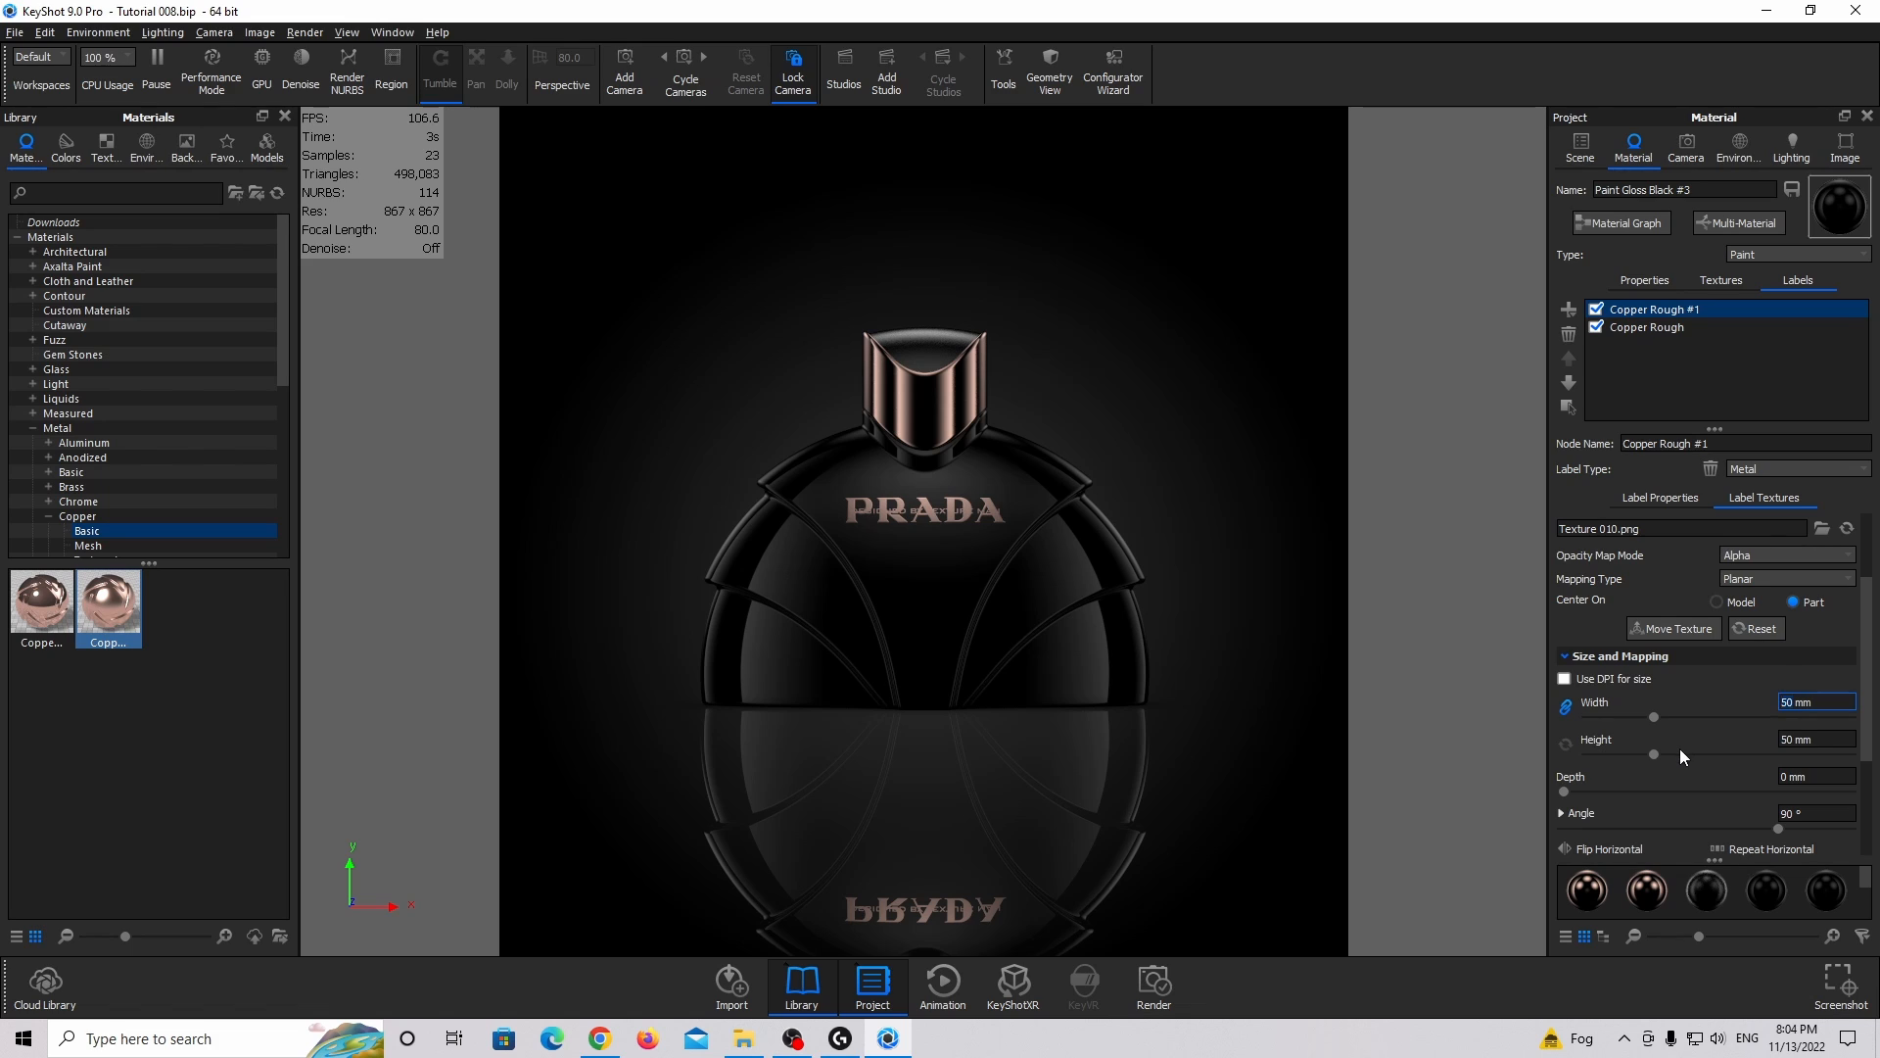
Set the Center Y of the copied label's opacity map to 8 mm so the text sits below the logo.
{"action": "scroll", "coordinate": [1600, 770], "scroll_direction": "down", "scroll_amount": 1}
{"action": "left_click", "coordinate": [1573, 756]}
{"action": "scroll", "coordinate": [1724, 784], "scroll_direction": "down", "scroll_amount": 1}
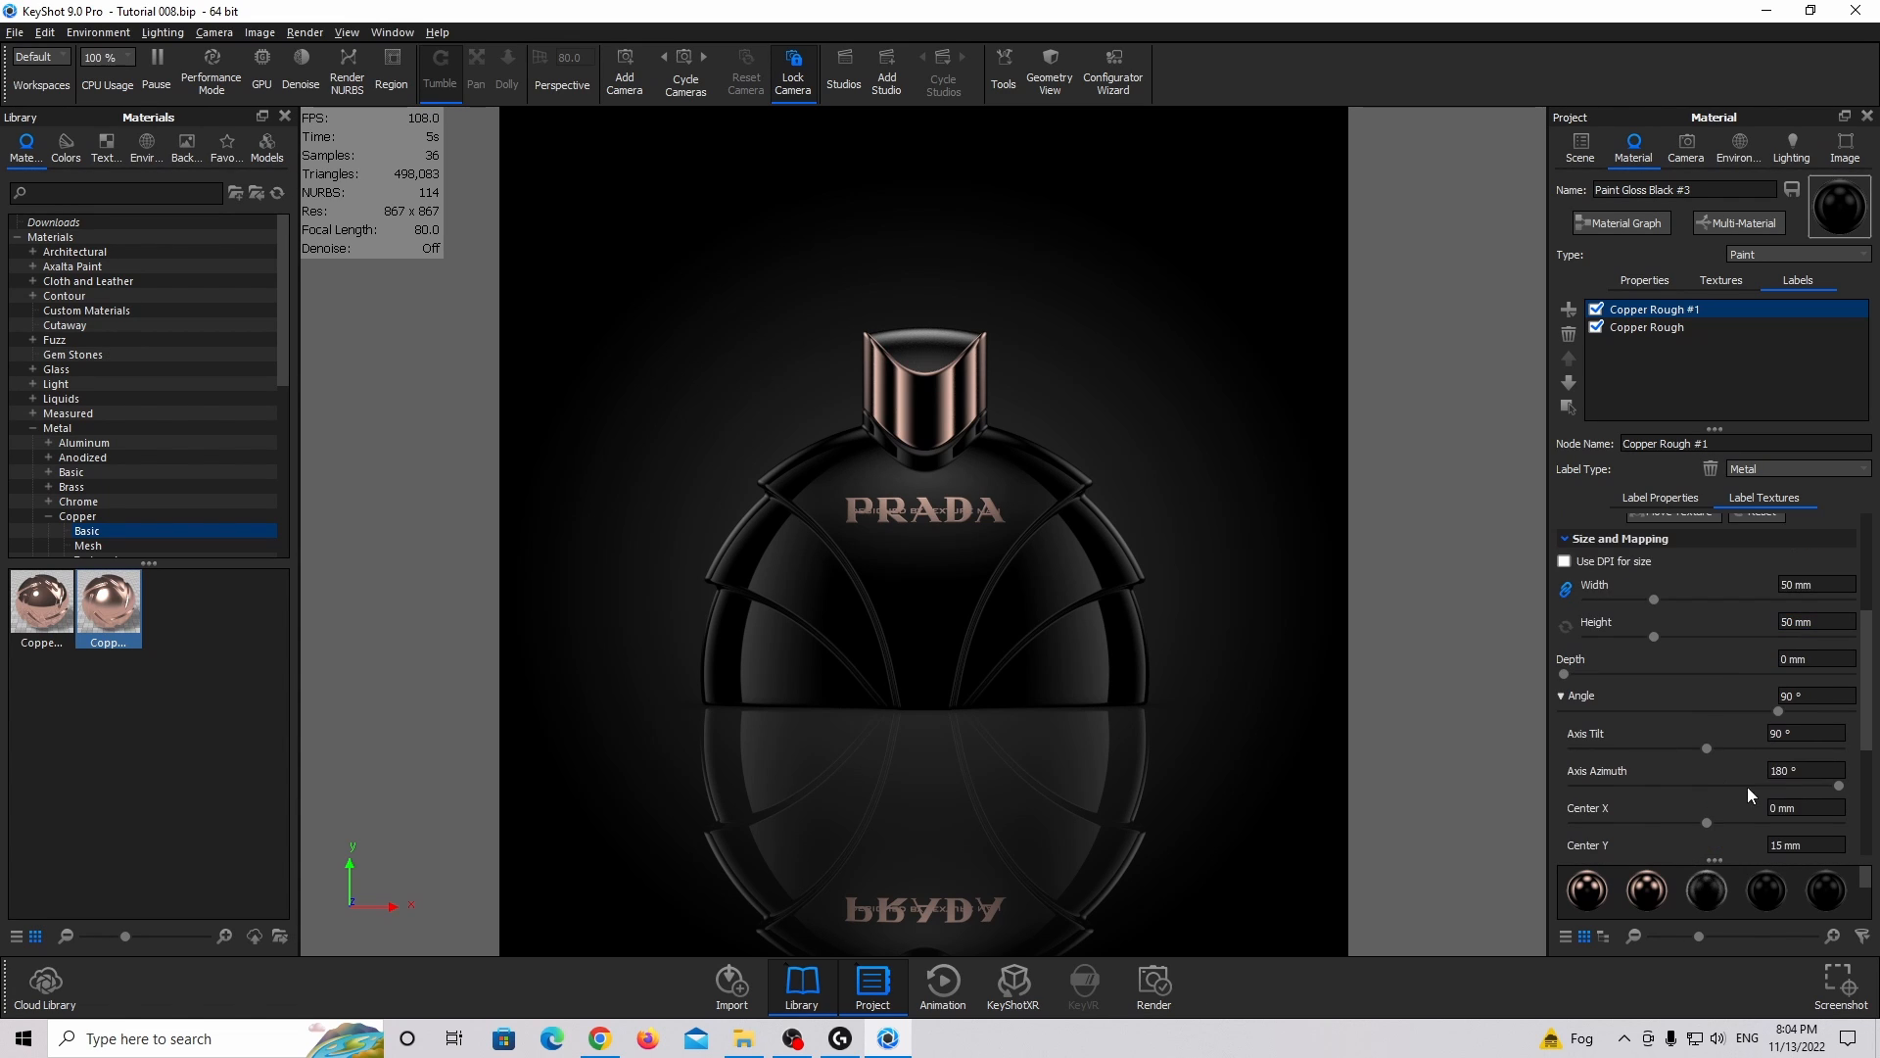
{"action": "left_click", "coordinate": [1807, 844]}
{"action": "type", "text": "8"}
{"action": "key", "text": "Return"}
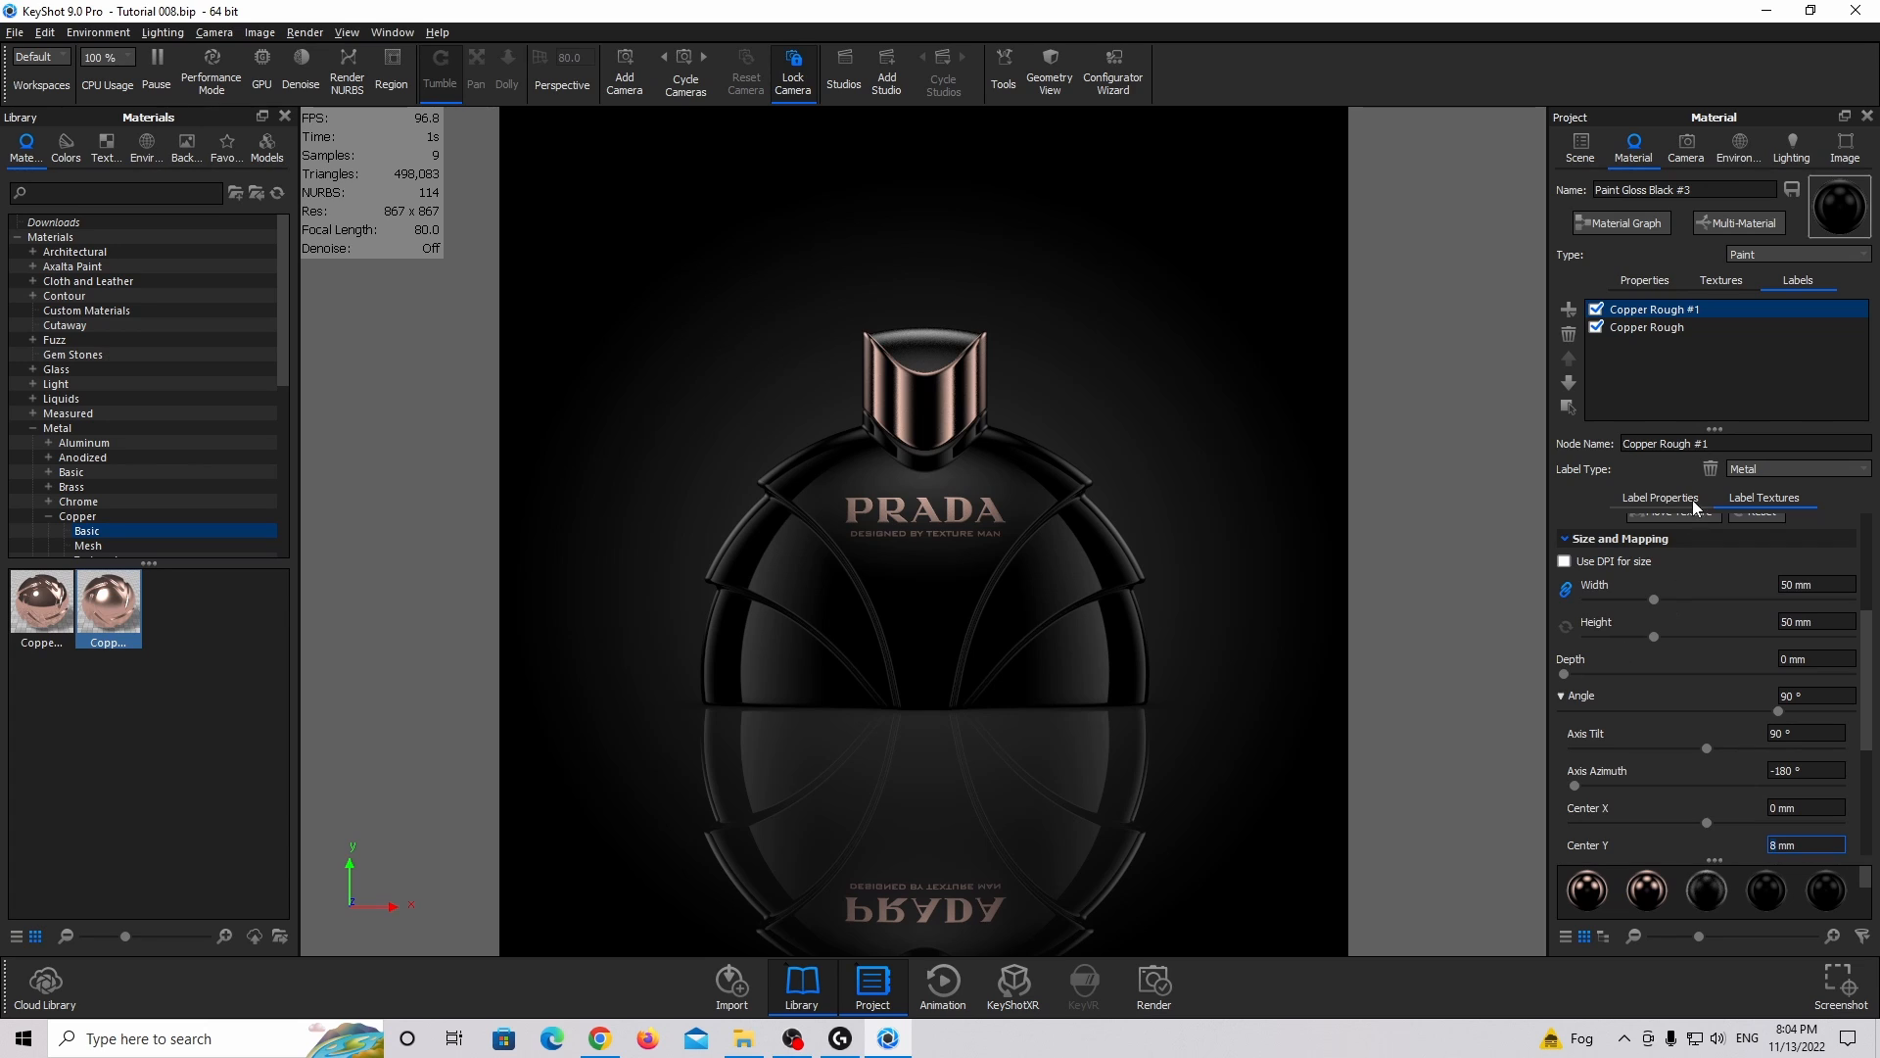
Set the roughness of the copied copper label to 0.05.
{"action": "left_click", "coordinate": [1660, 497]}
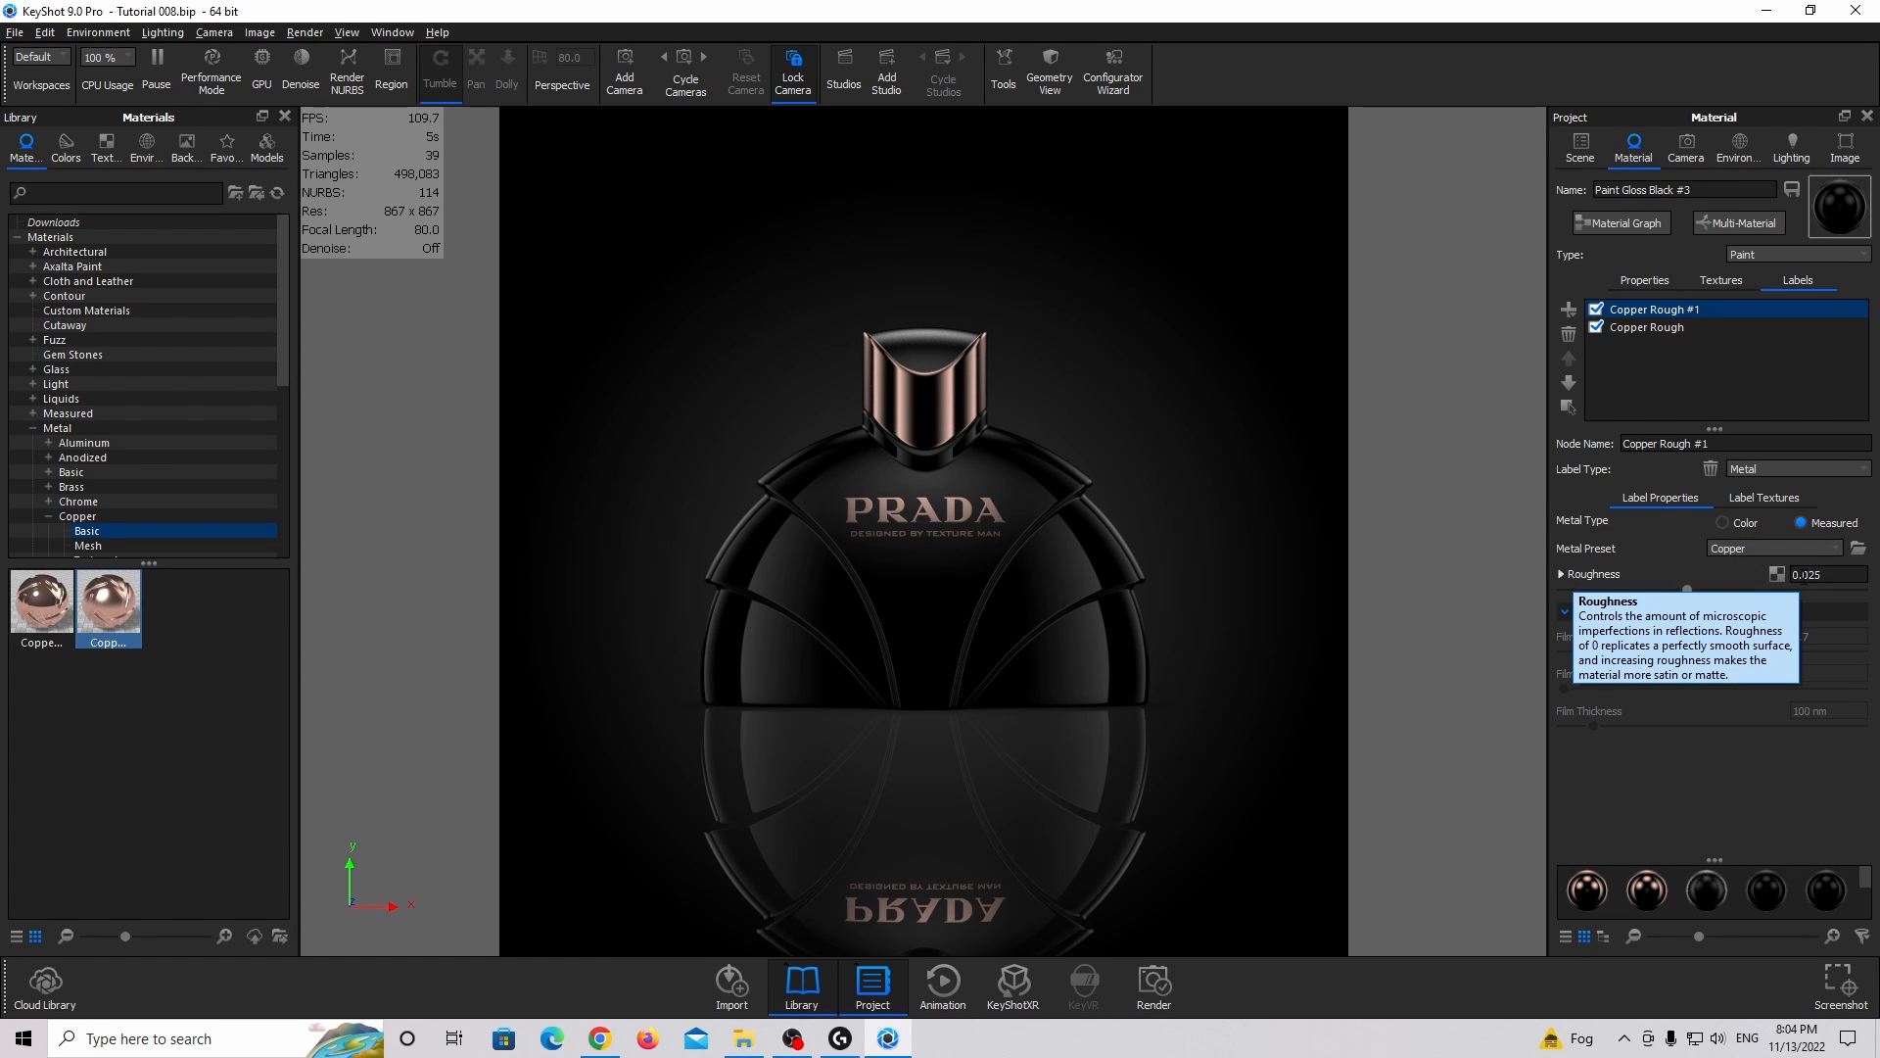
{"action": "double_click", "coordinate": [1801, 578]}
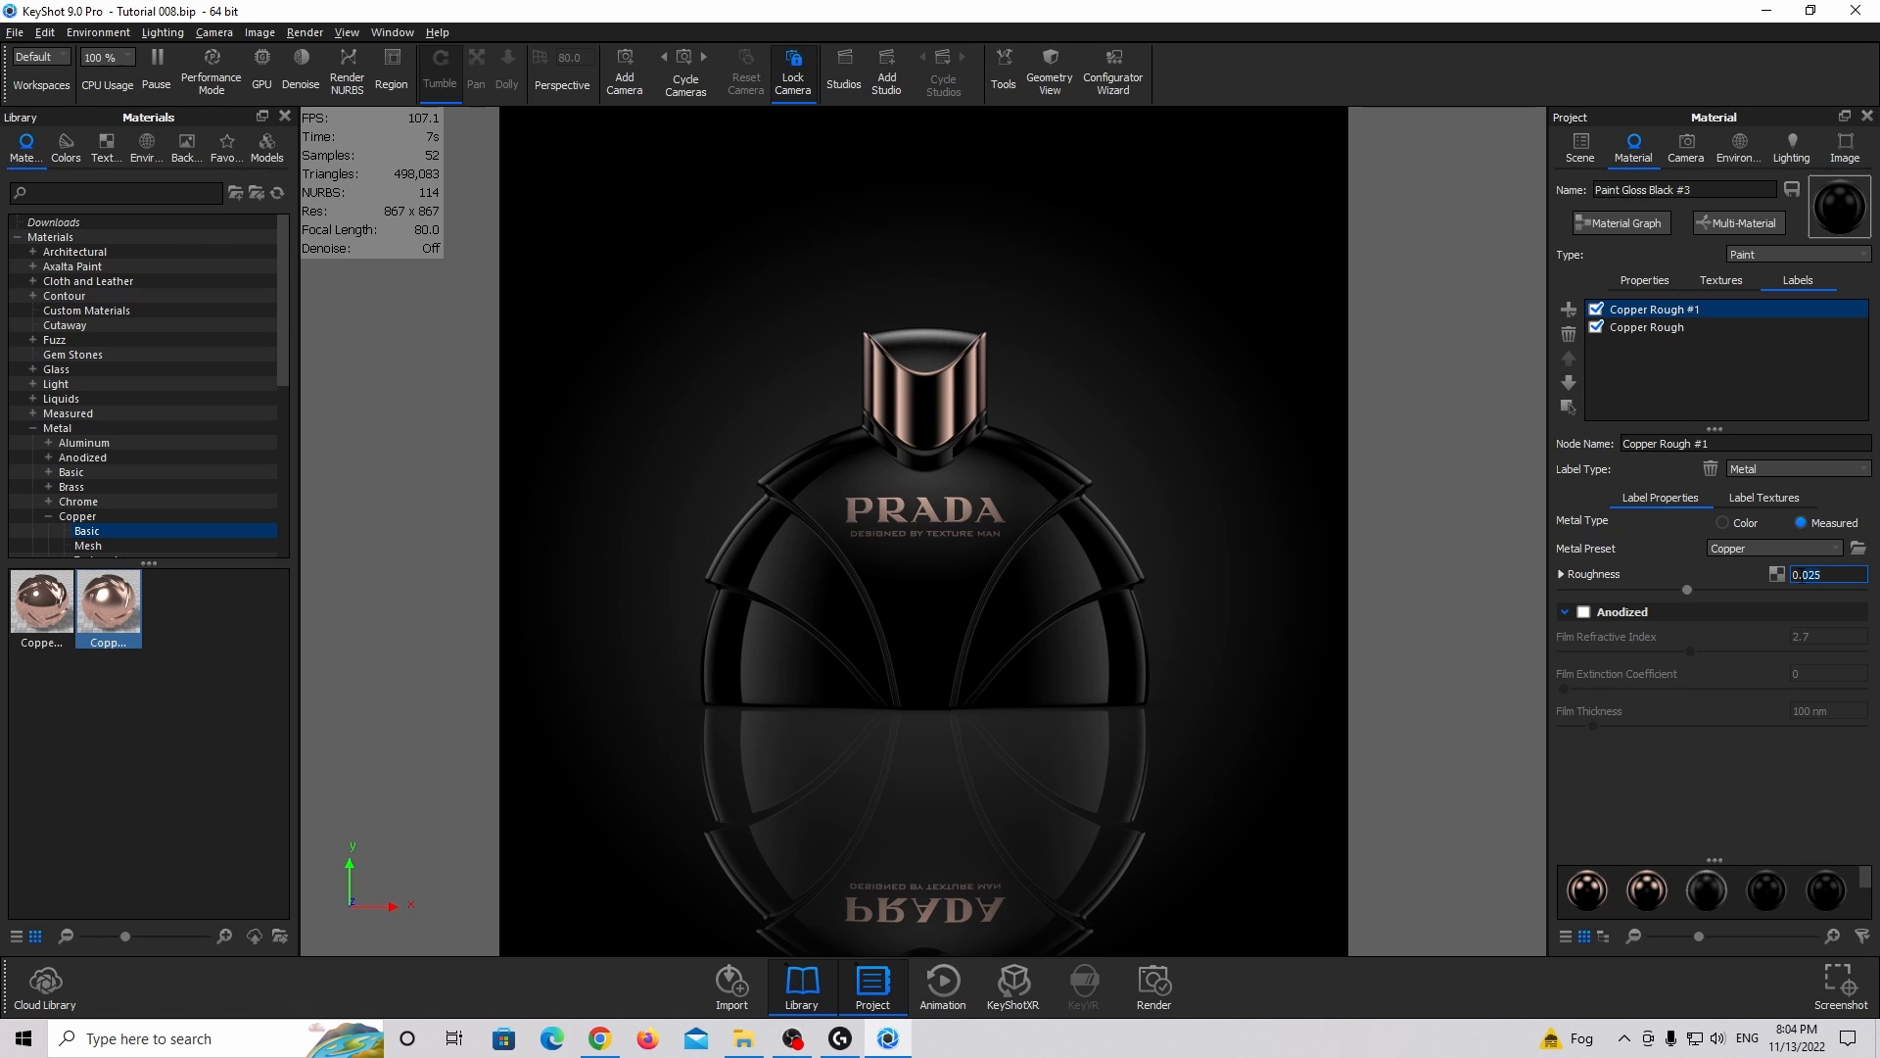
{"action": "type", "text": "05"}
{"action": "key", "text": "Return"}
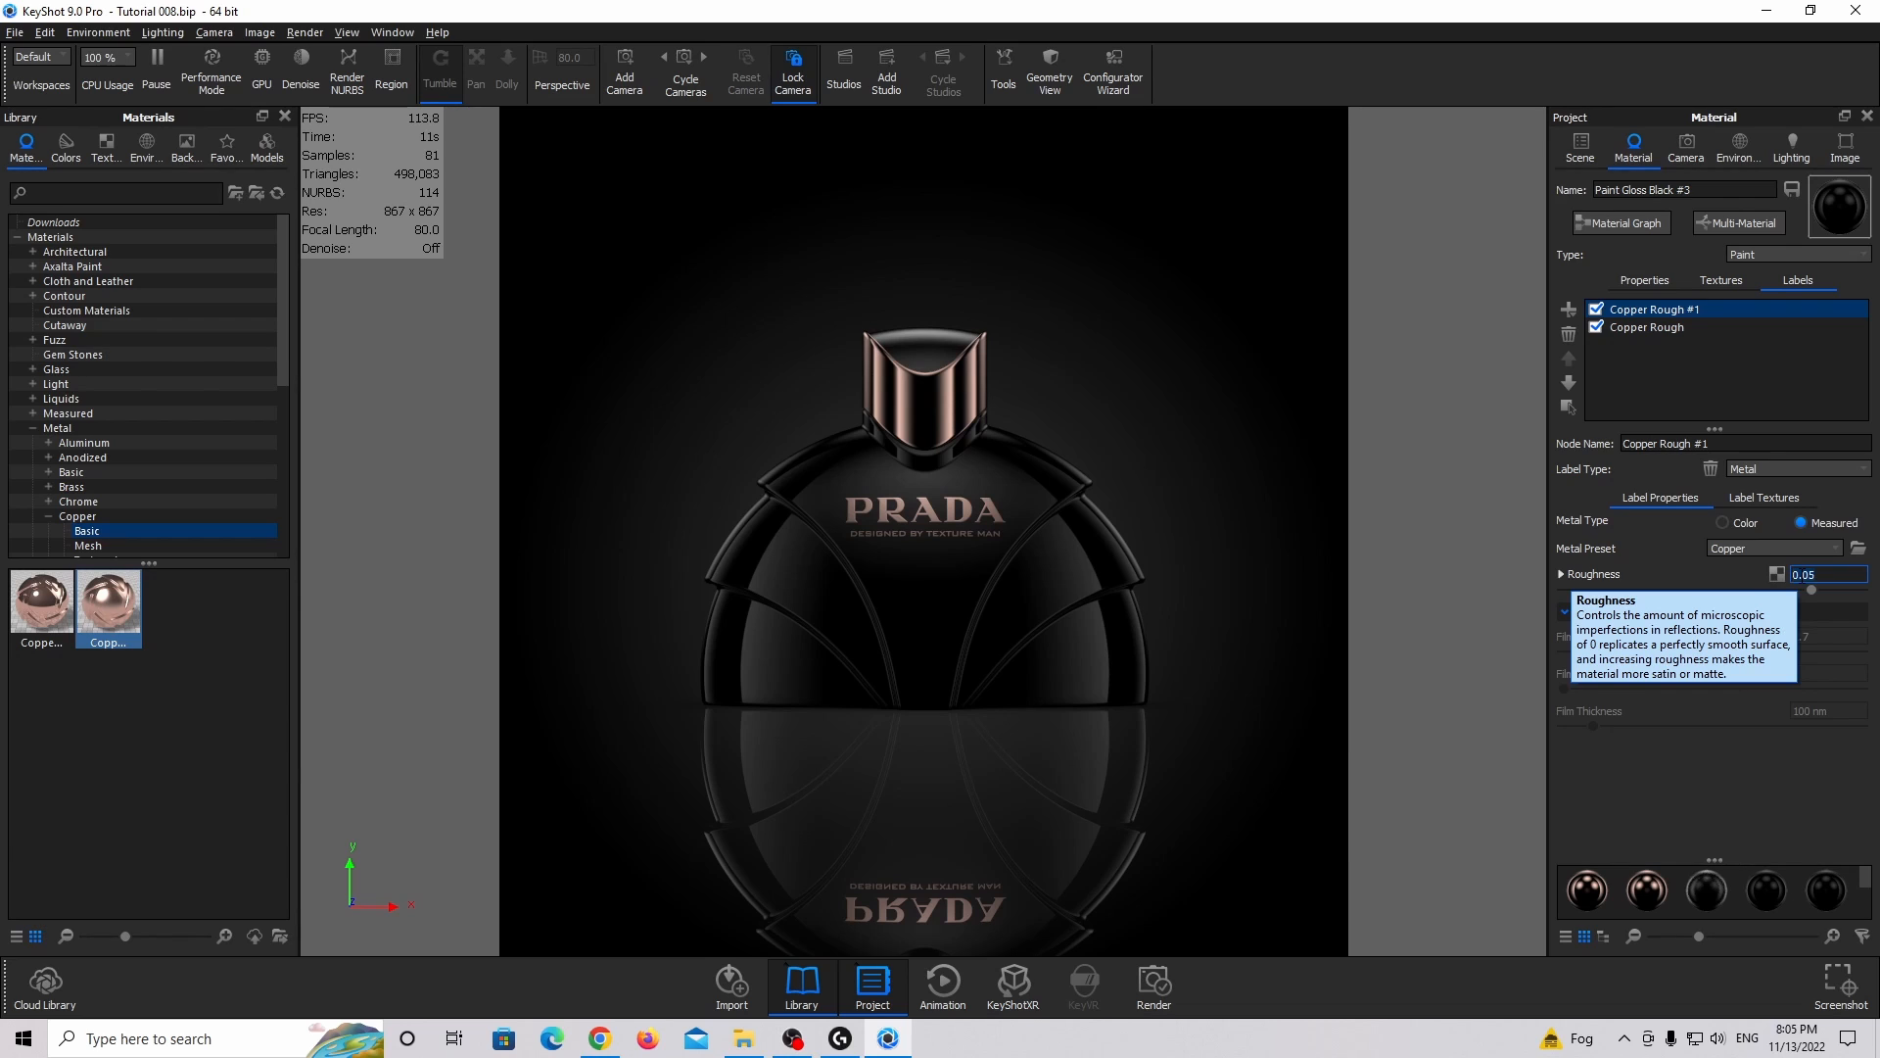
Load Texture 009 as the bump map of the Copper Rough #1 label.
{"action": "left_click", "coordinate": [1744, 498]}
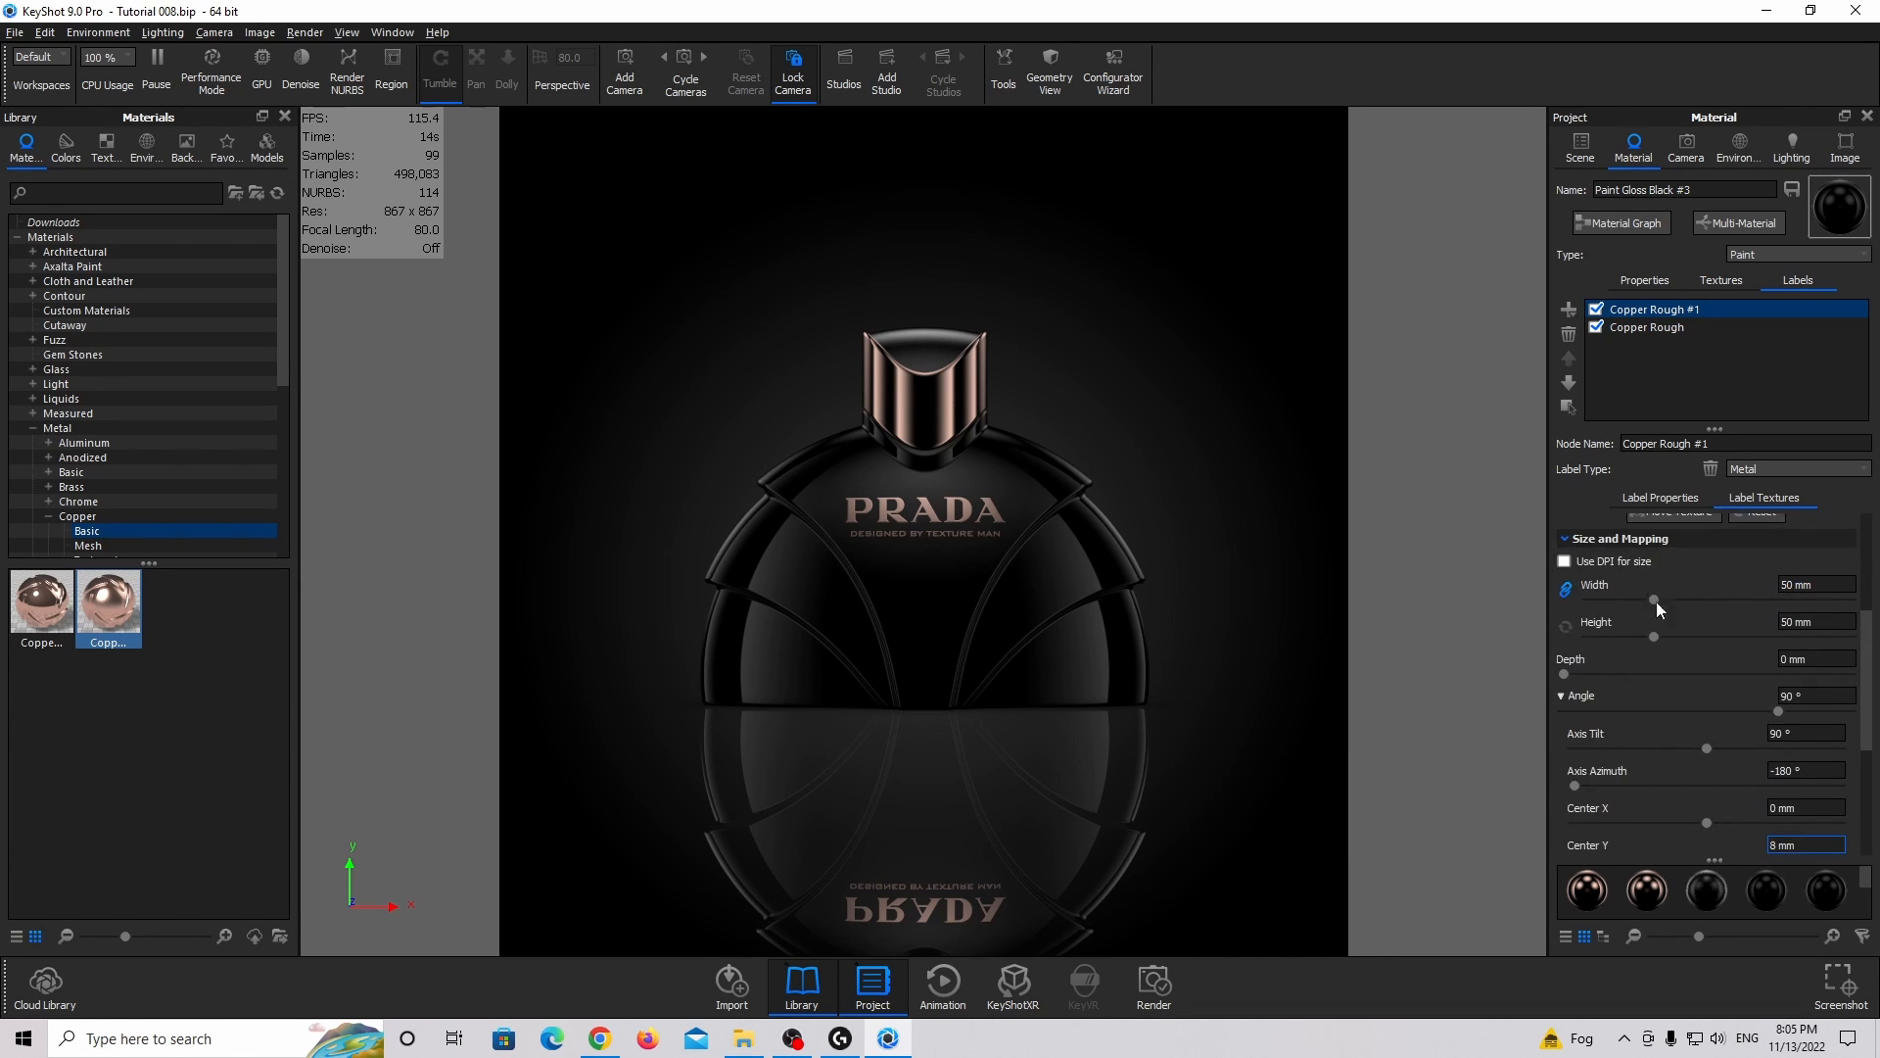
{"action": "scroll", "coordinate": [1658, 607], "scroll_direction": "up", "scroll_amount": 3}
{"action": "double_click", "coordinate": [1707, 562]}
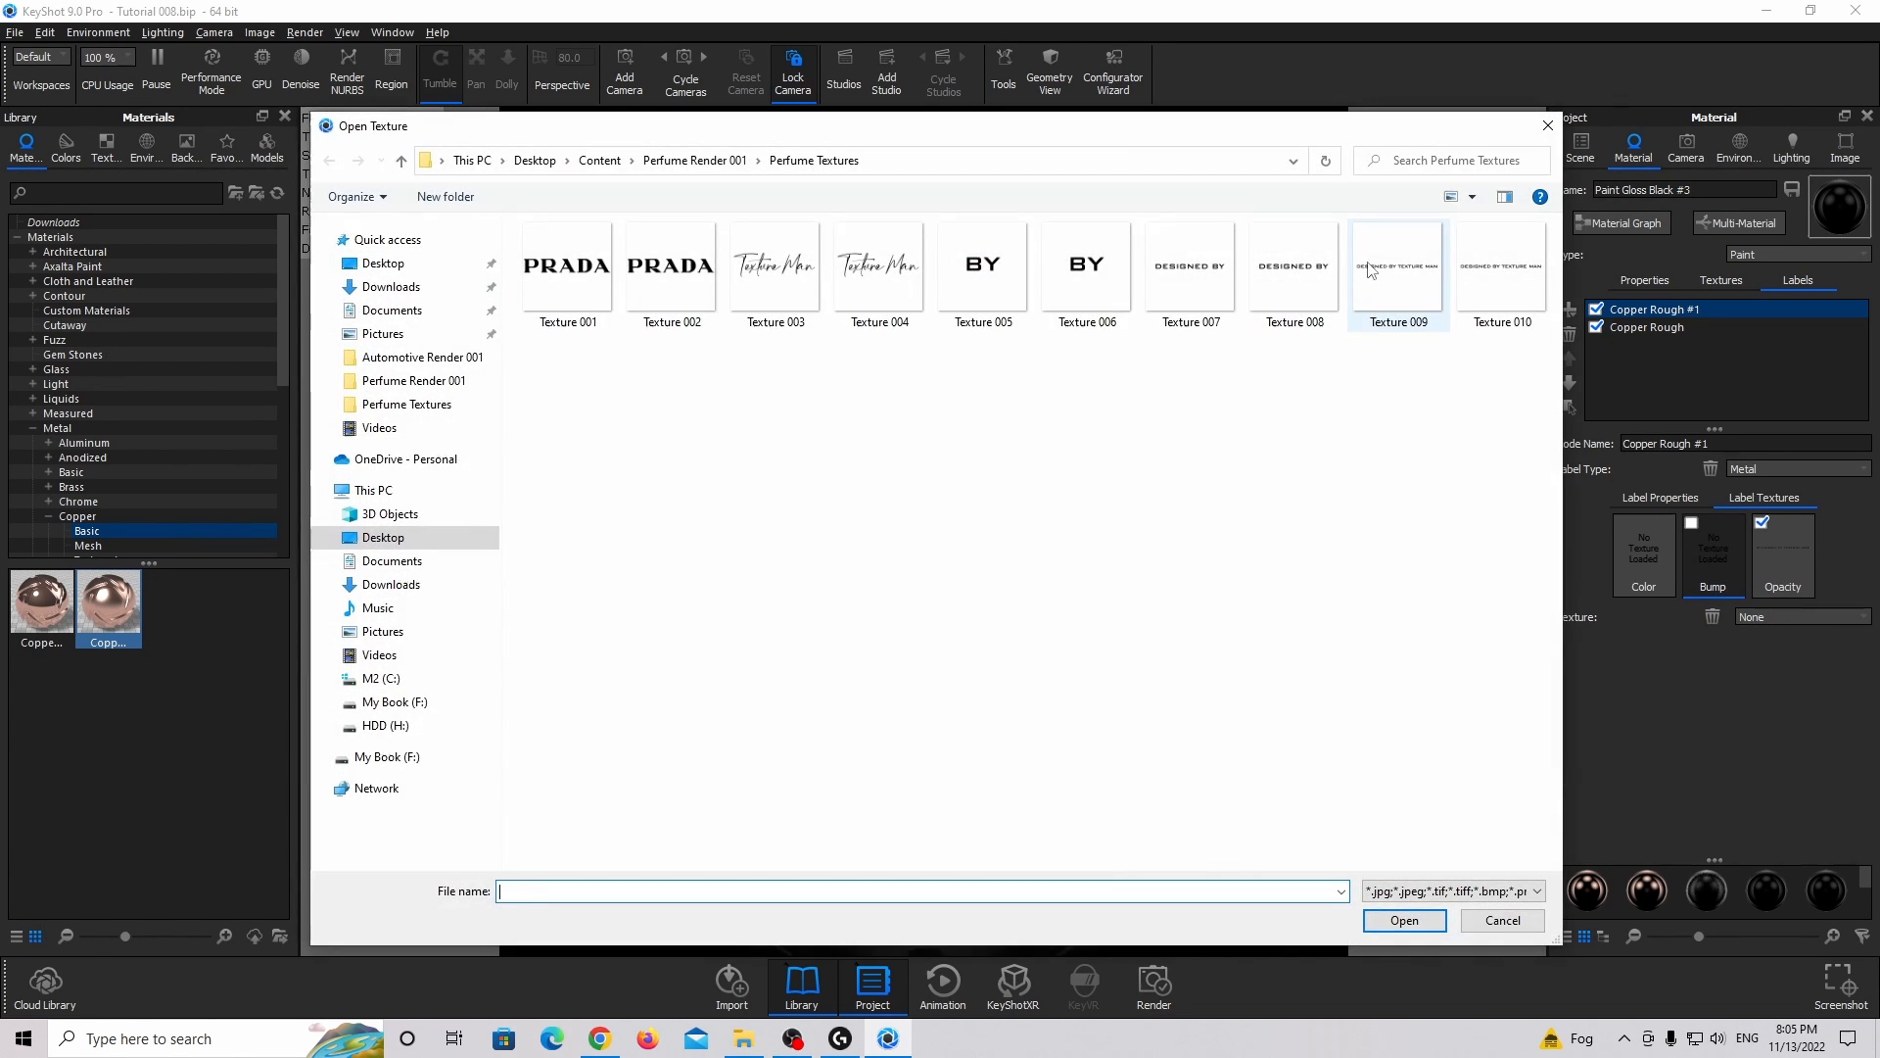
{"action": "double_click", "coordinate": [1385, 272]}
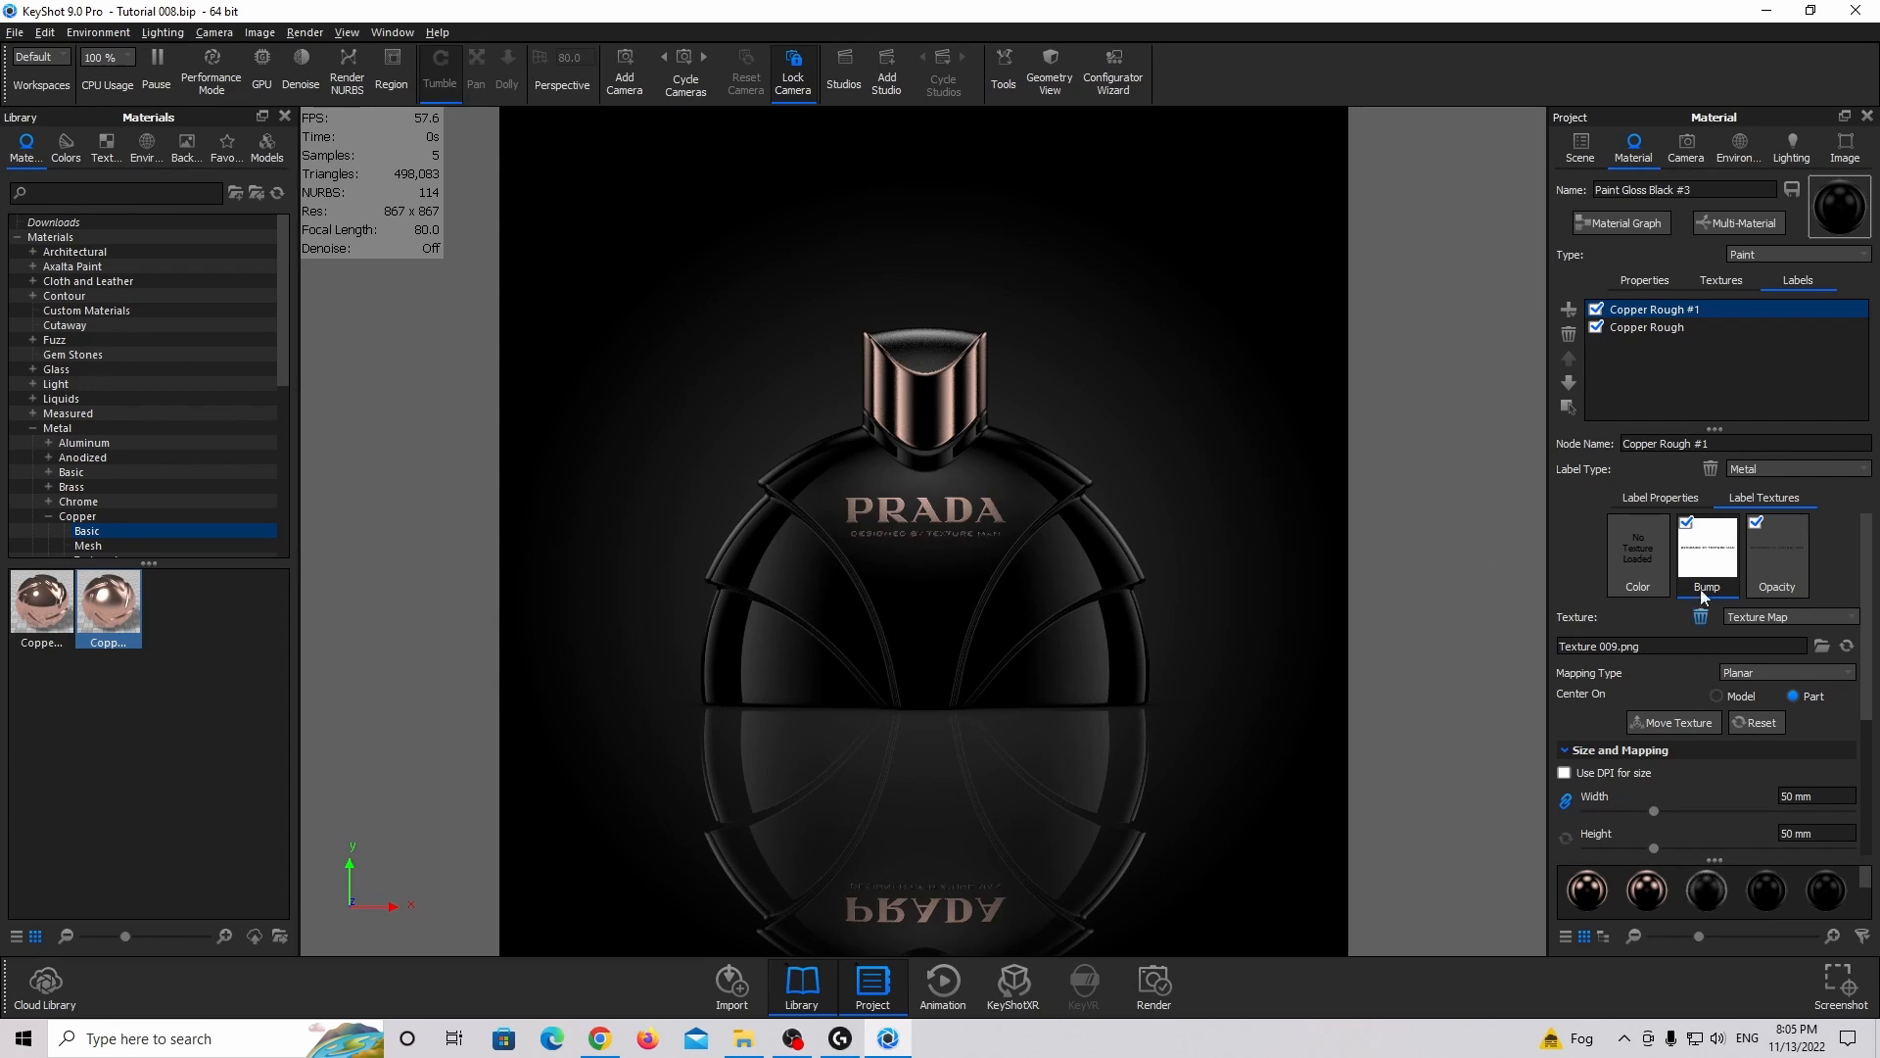
Set the bump height of the Copper Rough #1 label to -0.05.
{"action": "scroll", "coordinate": [1728, 752], "scroll_direction": "down", "scroll_amount": 3}
{"action": "left_click_drag", "start_coordinate": [1800, 810], "coordinate": [1643, 820]}
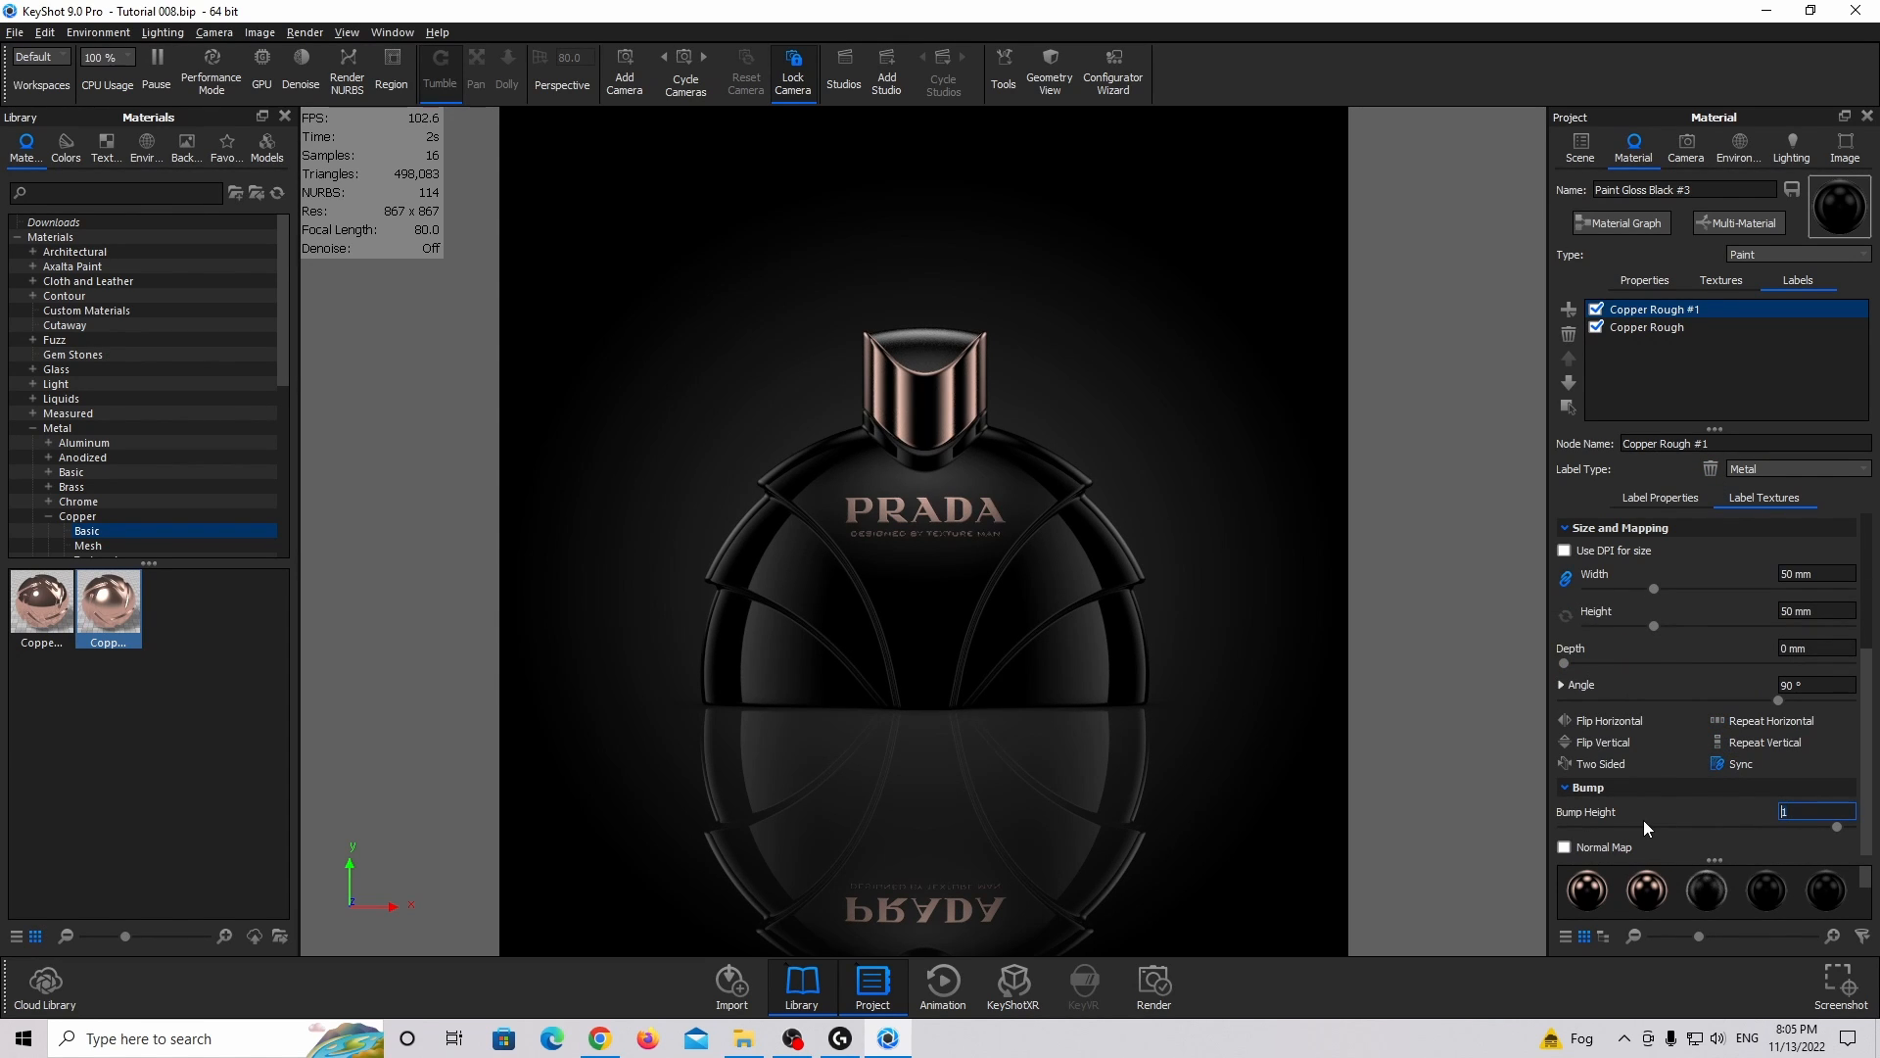
{"action": "type", "text": "-0.05"}
{"action": "key", "text": "Return"}
{"action": "scroll", "coordinate": [1636, 668], "scroll_direction": "up", "scroll_amount": 3}
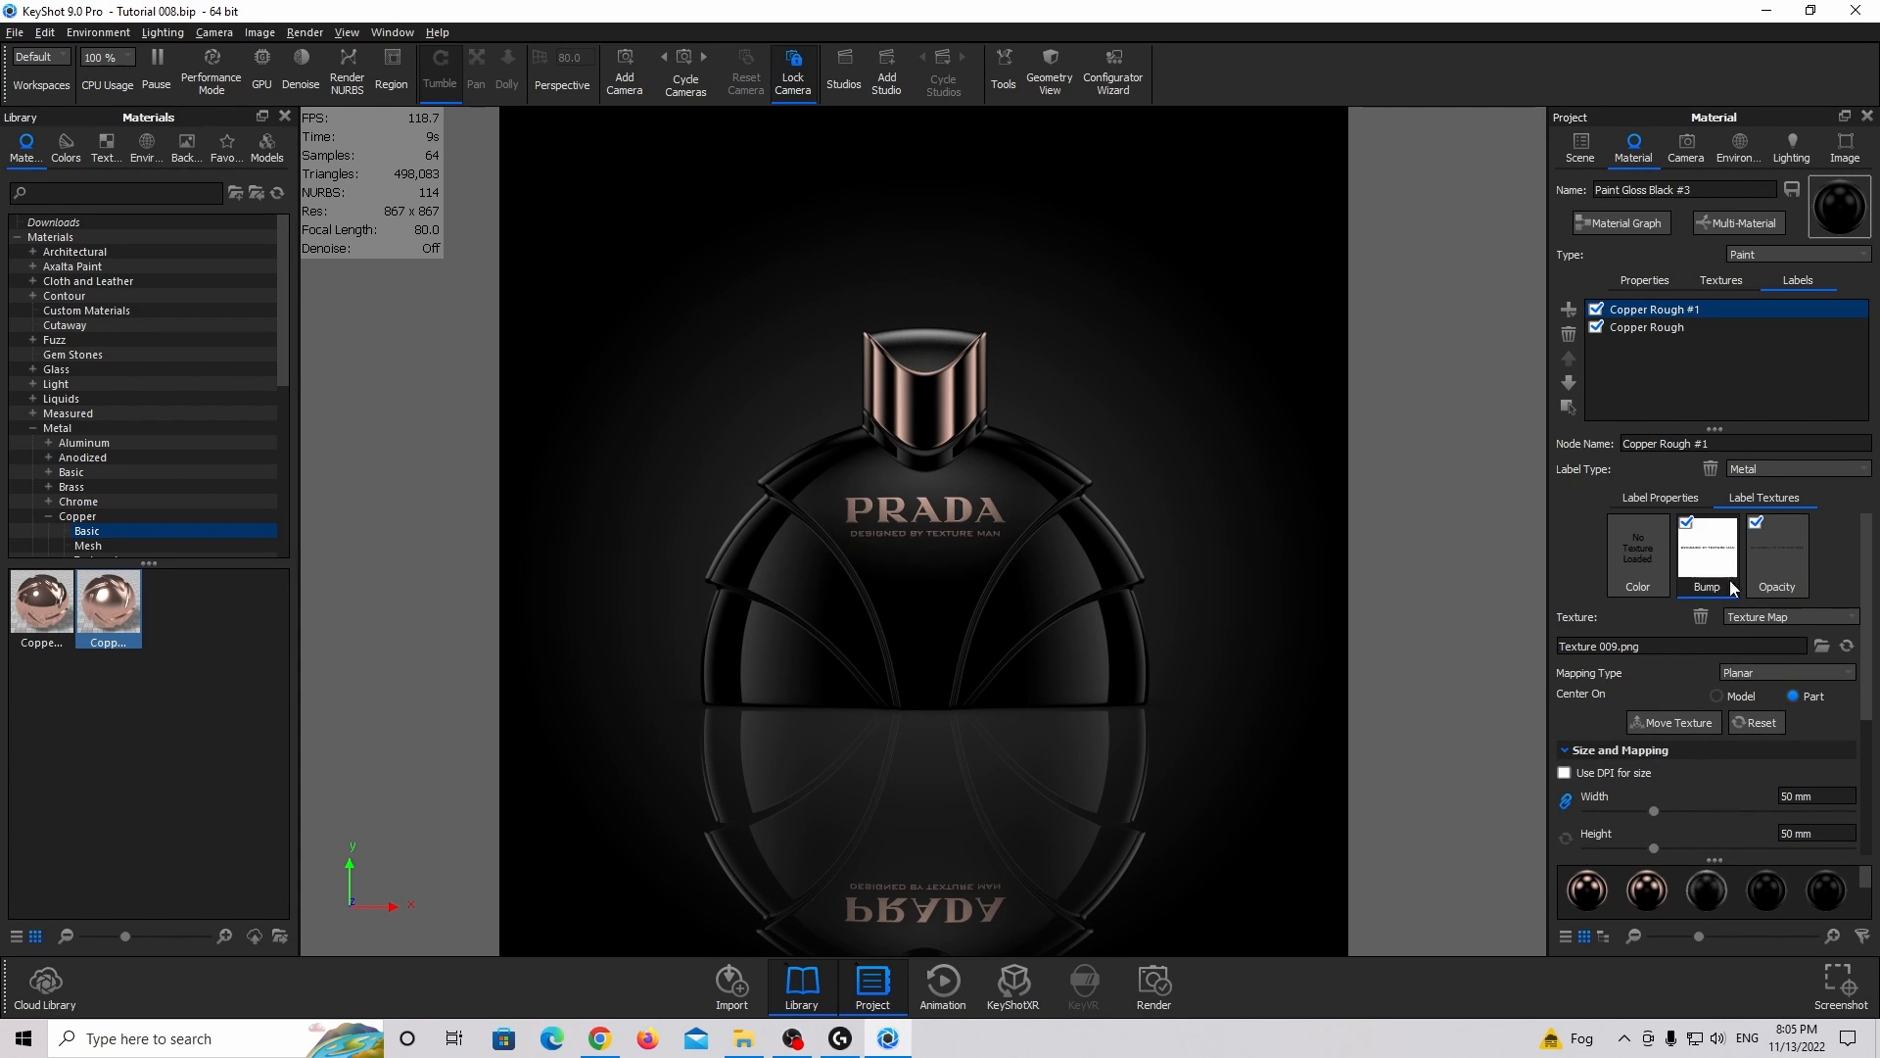
Duplicate the Copper Rough #1 label and replace the copy's opacity map with Texture 004.
{"action": "left_click", "coordinate": [1569, 308]}
{"action": "left_click", "coordinate": [1629, 375]}
{"action": "double_click", "coordinate": [1782, 560]}
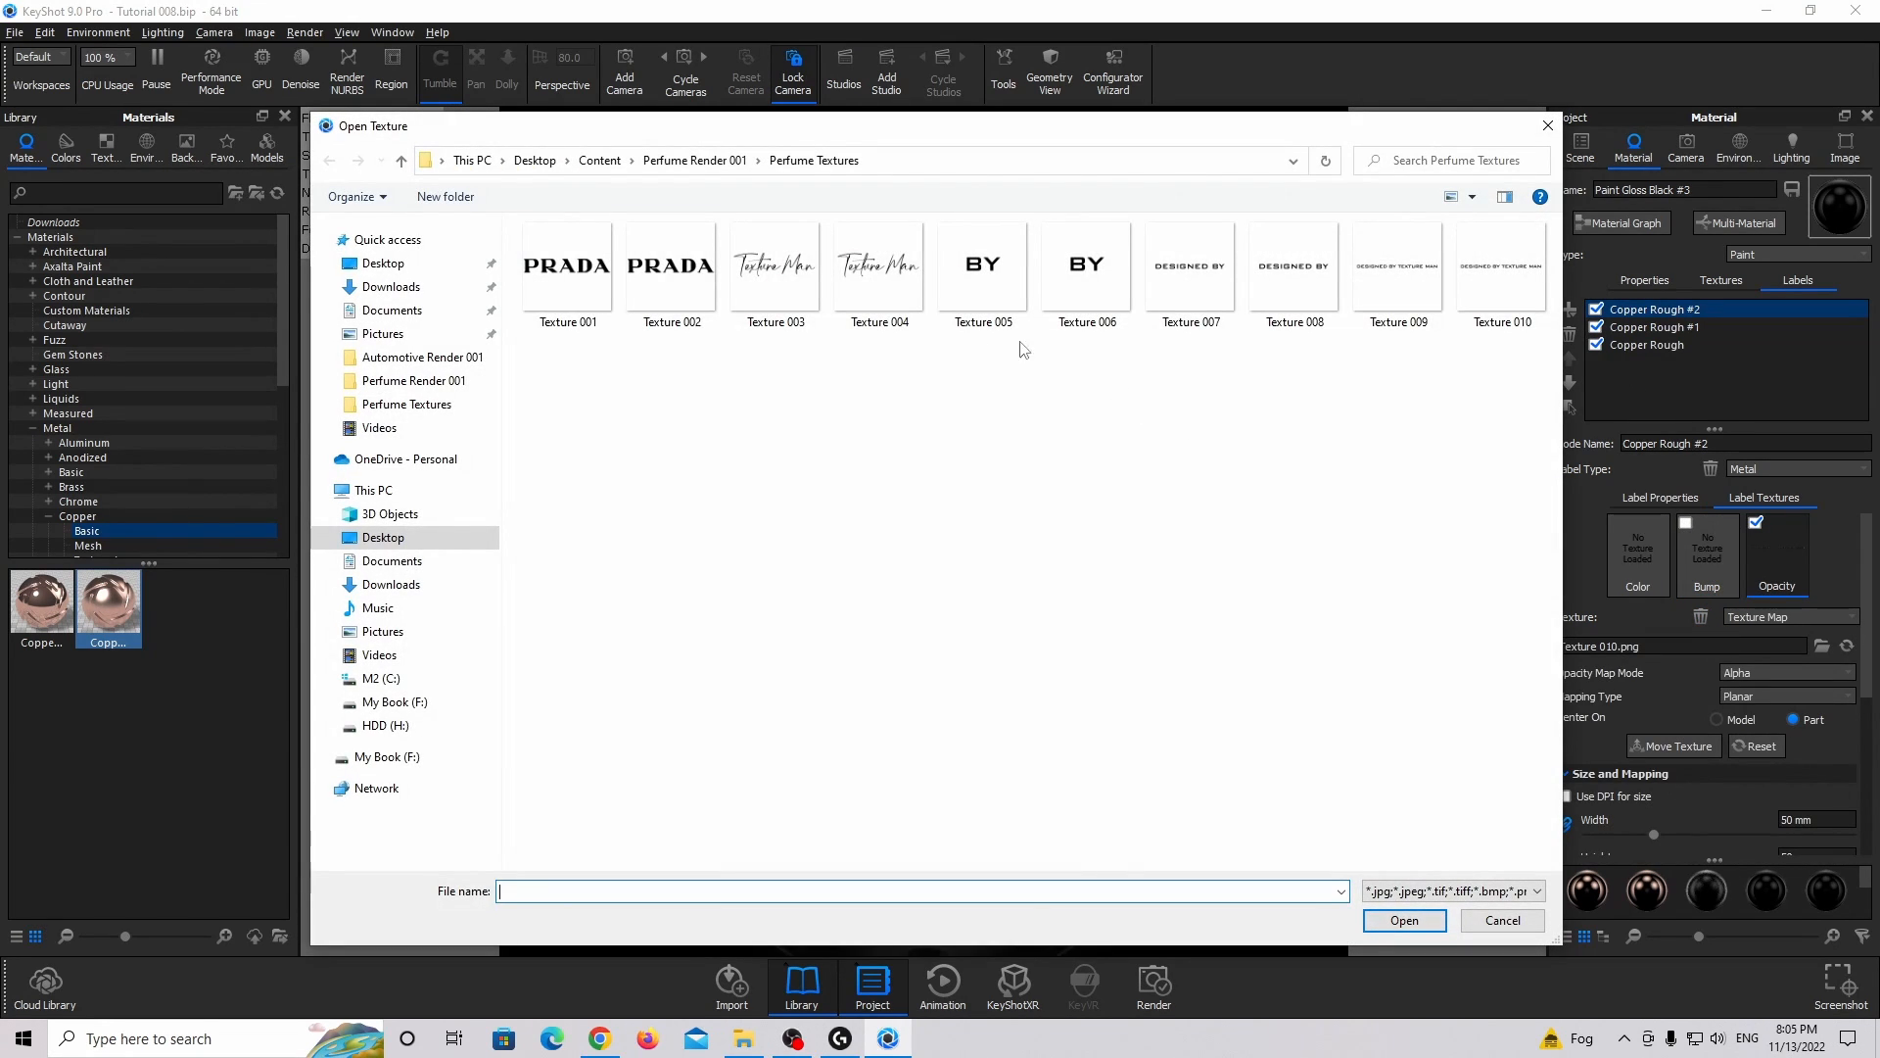
{"action": "double_click", "coordinate": [873, 291]}
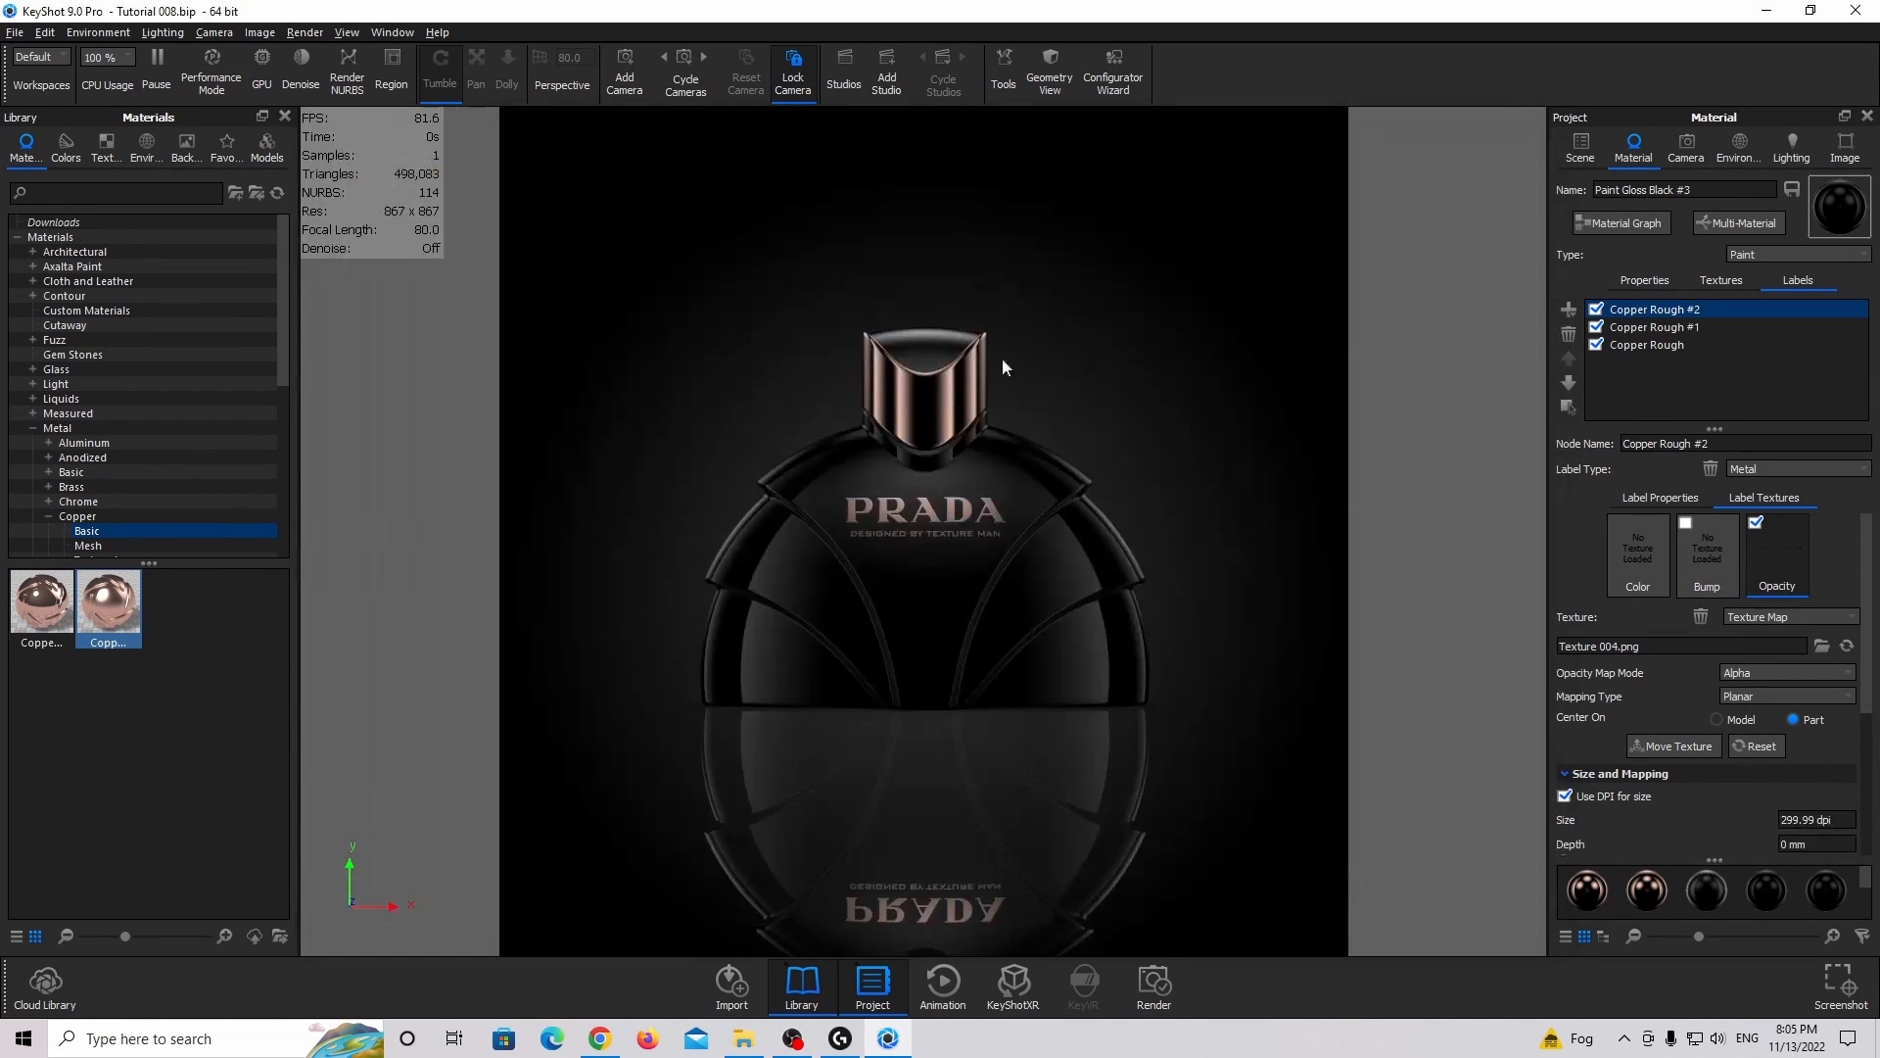
Try sizing the signature label's opacity map at 50 dpi and at 30 dpi.
{"action": "scroll", "coordinate": [1780, 766], "scroll_direction": "down", "scroll_amount": 1}
{"action": "left_click_drag", "start_coordinate": [1833, 761], "coordinate": [1553, 738]}
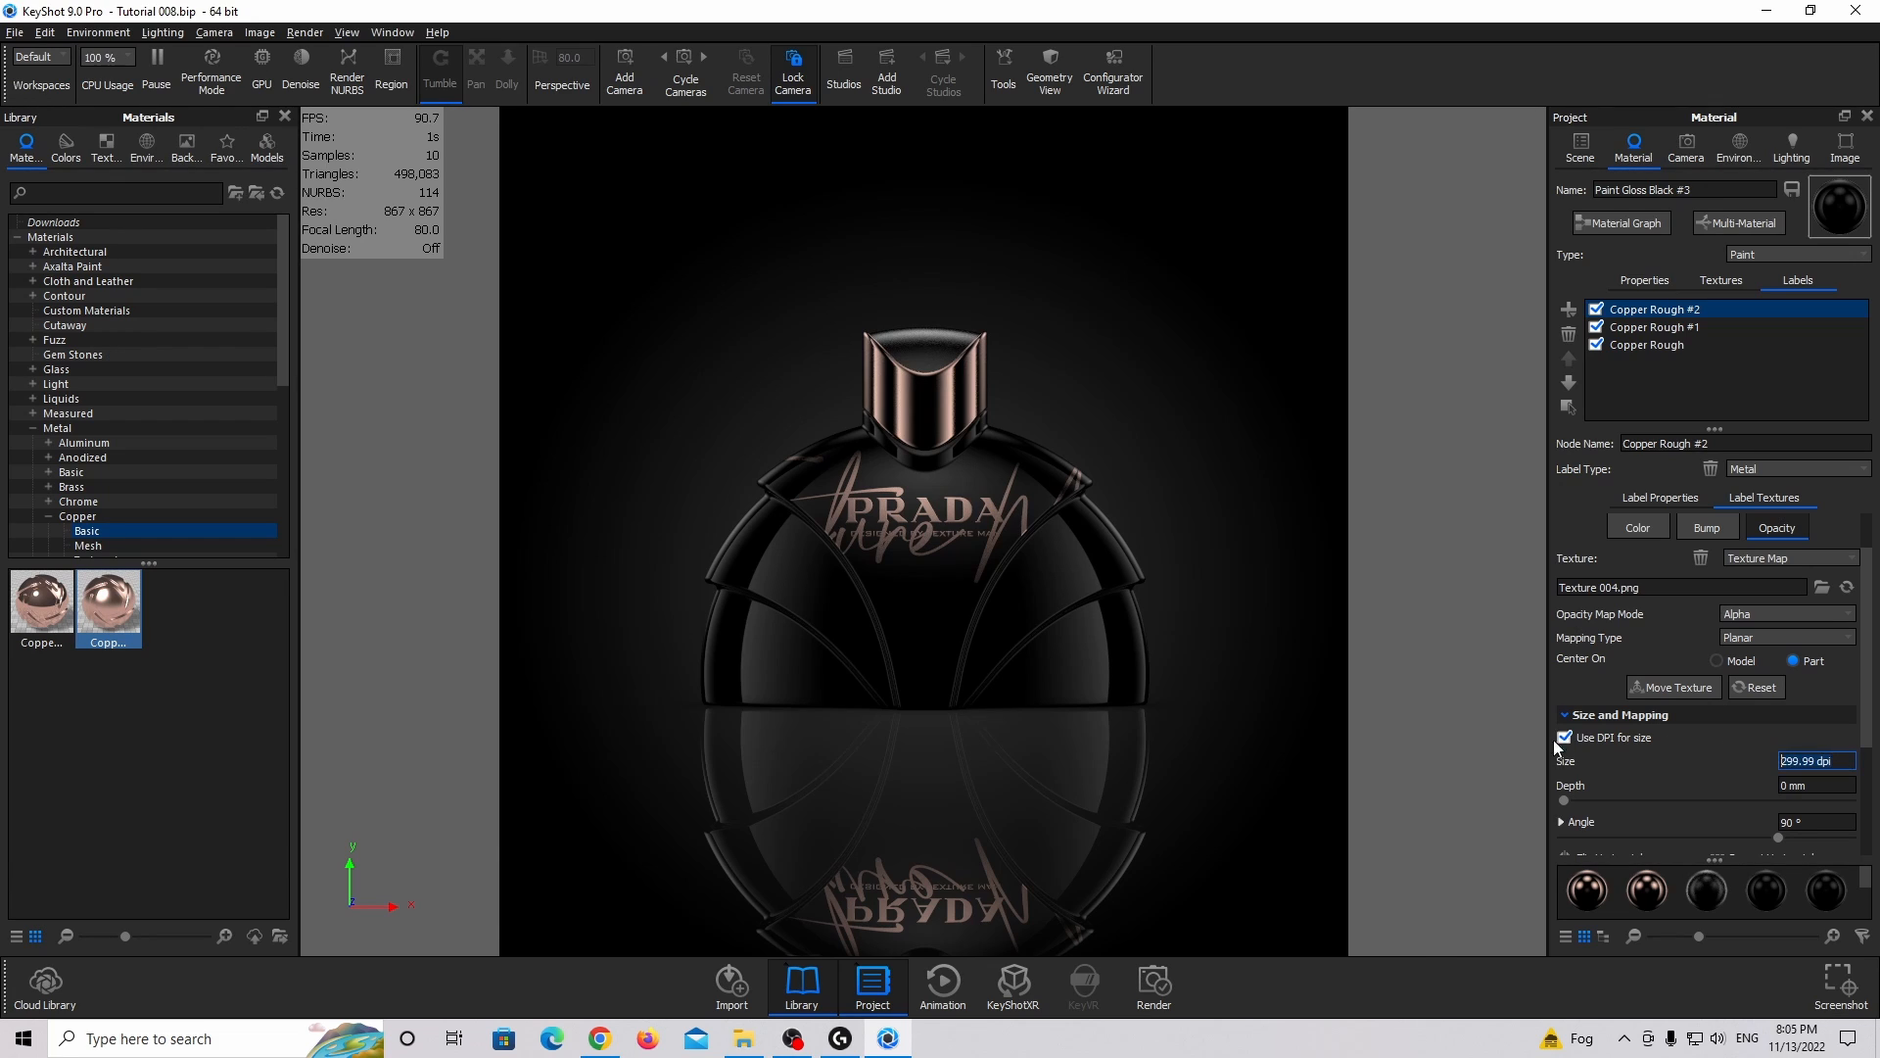
{"action": "type", "text": "50"}
{"action": "key", "text": "Return"}
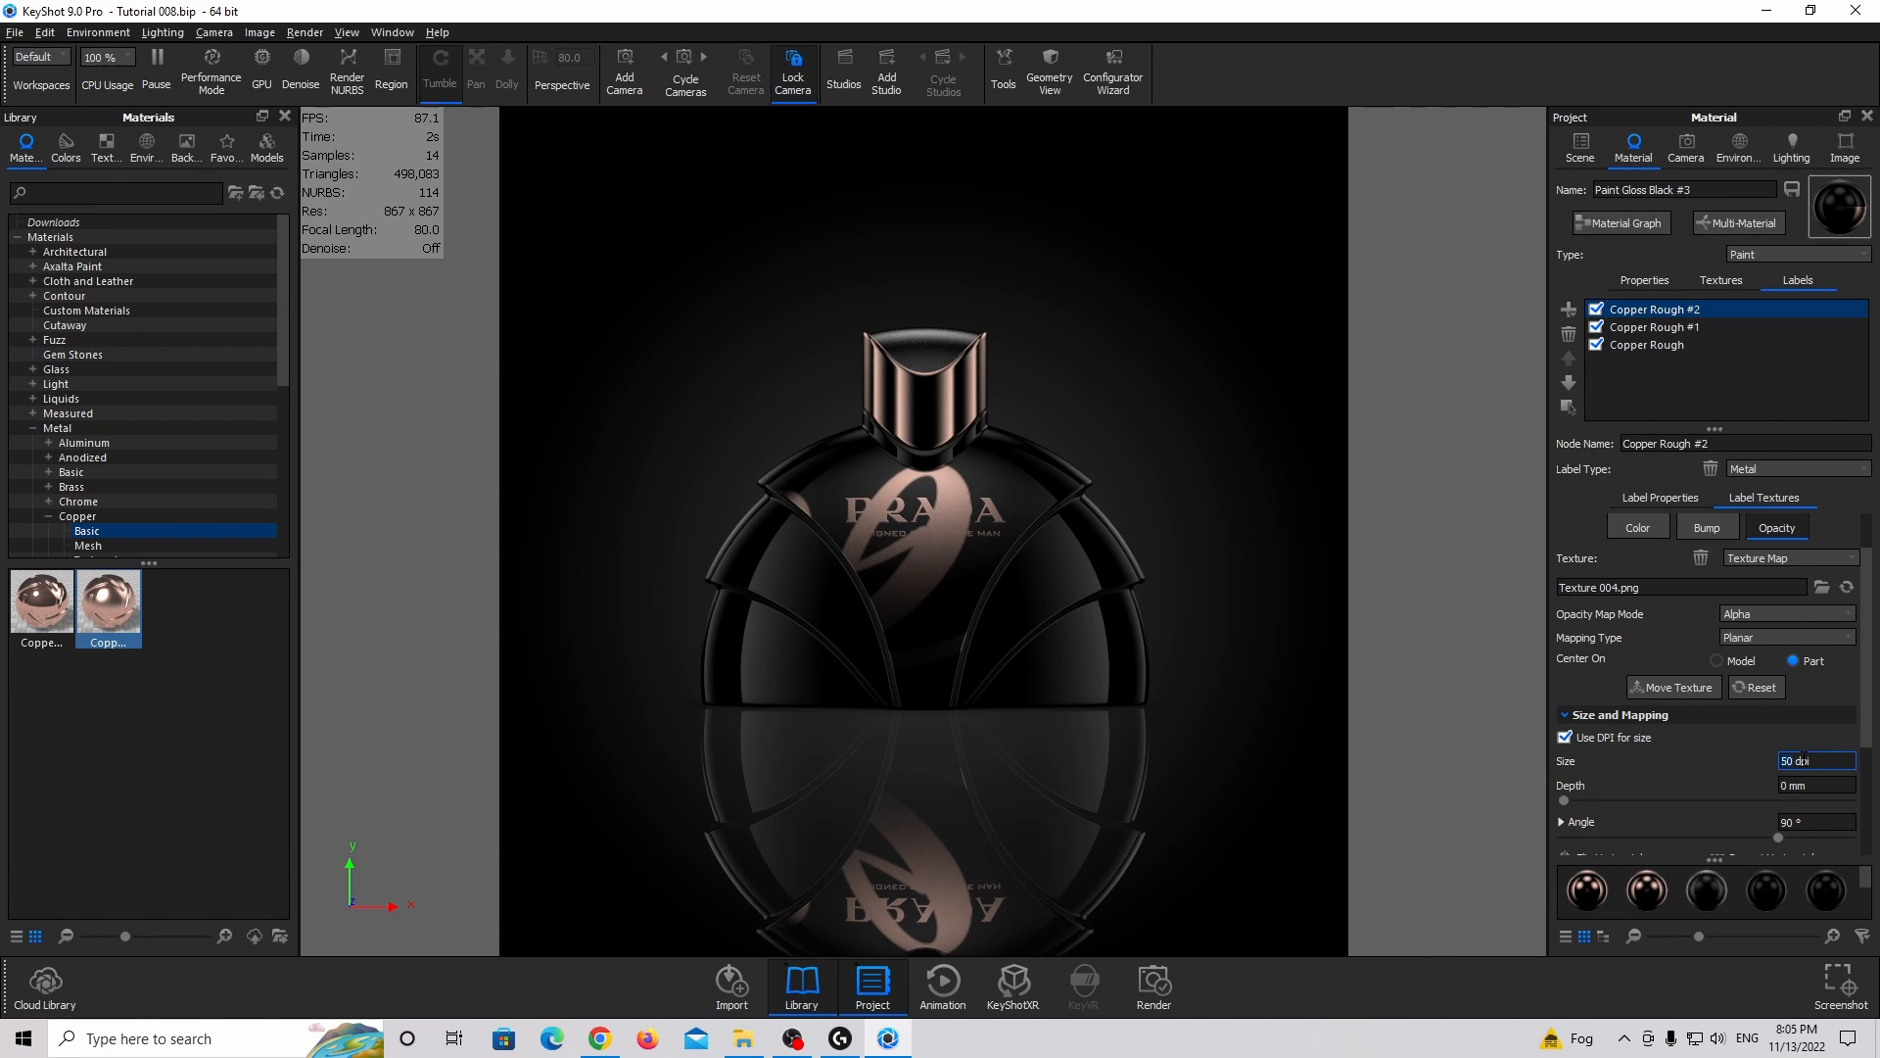
{"action": "type", "text": "30"}
{"action": "key", "text": "Return"}
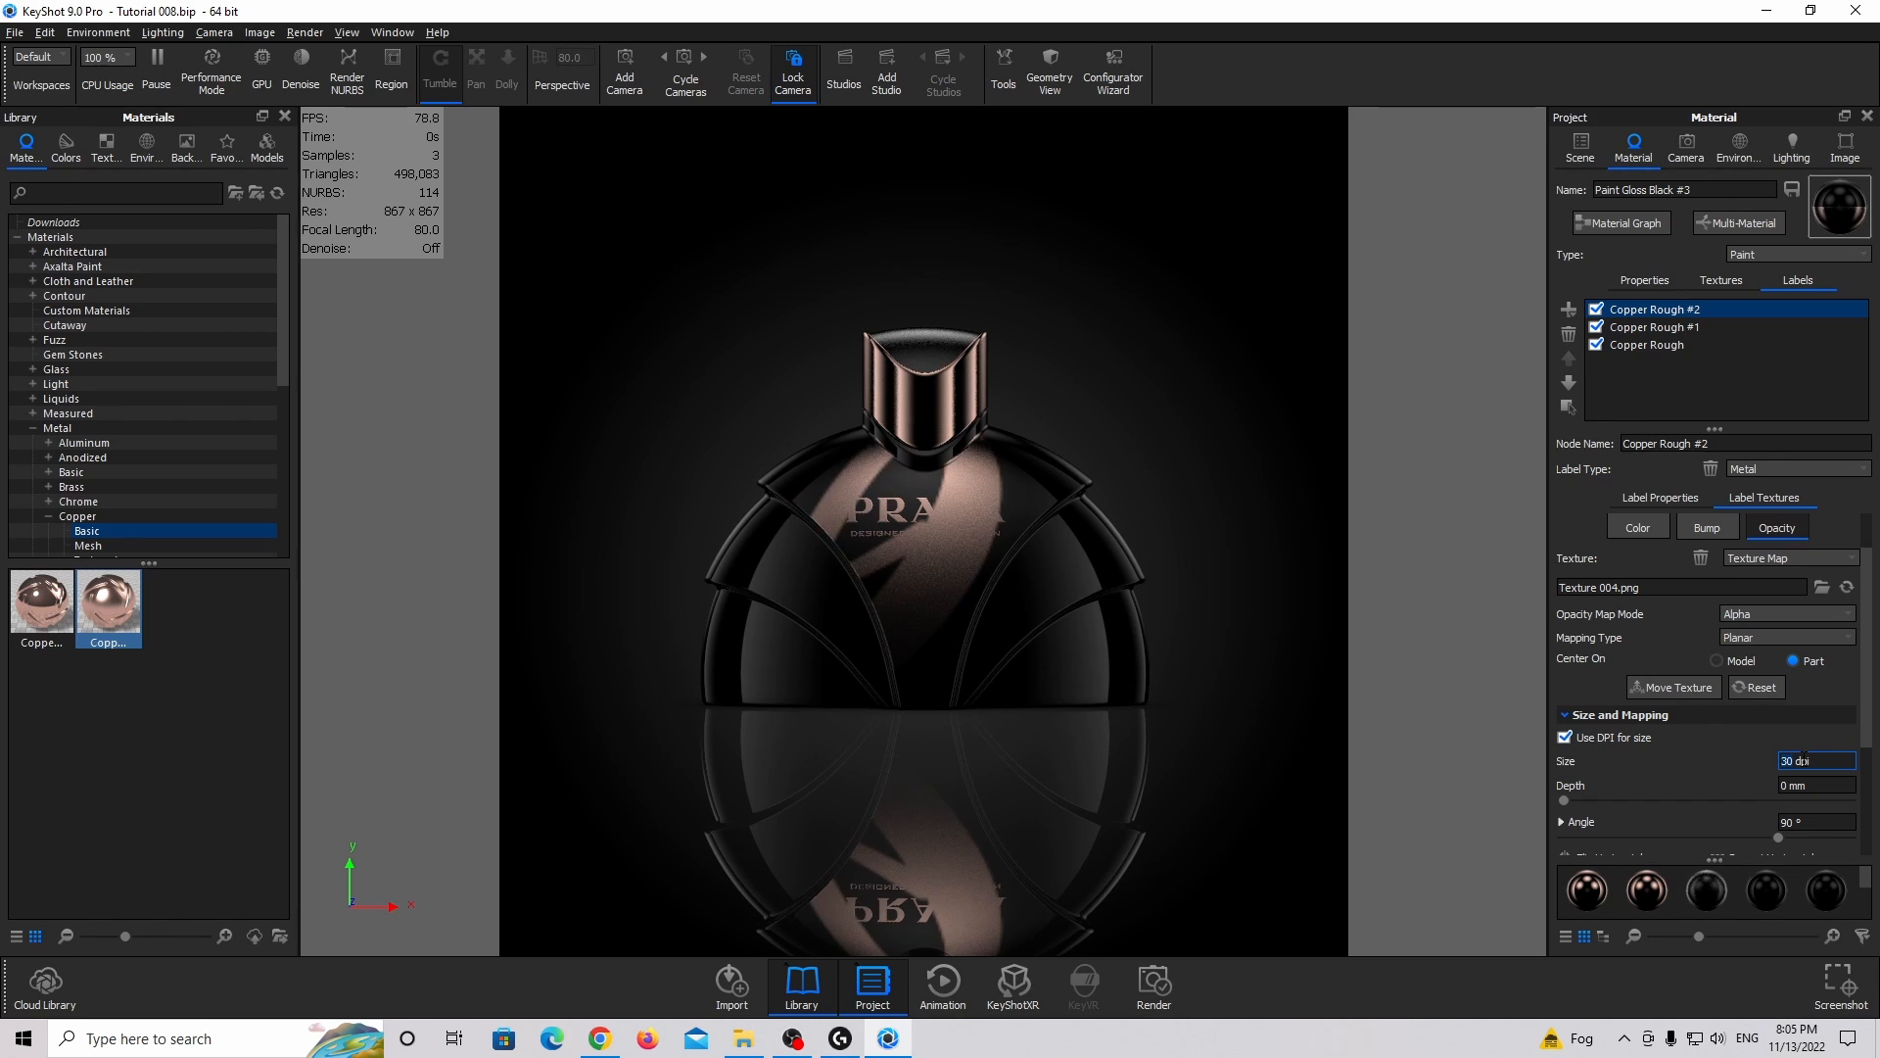
Disable DPI sizing for the signature label's opacity map and set its width to 30 mm.
{"action": "scroll", "coordinate": [1706, 771], "scroll_direction": "down", "scroll_amount": 1}
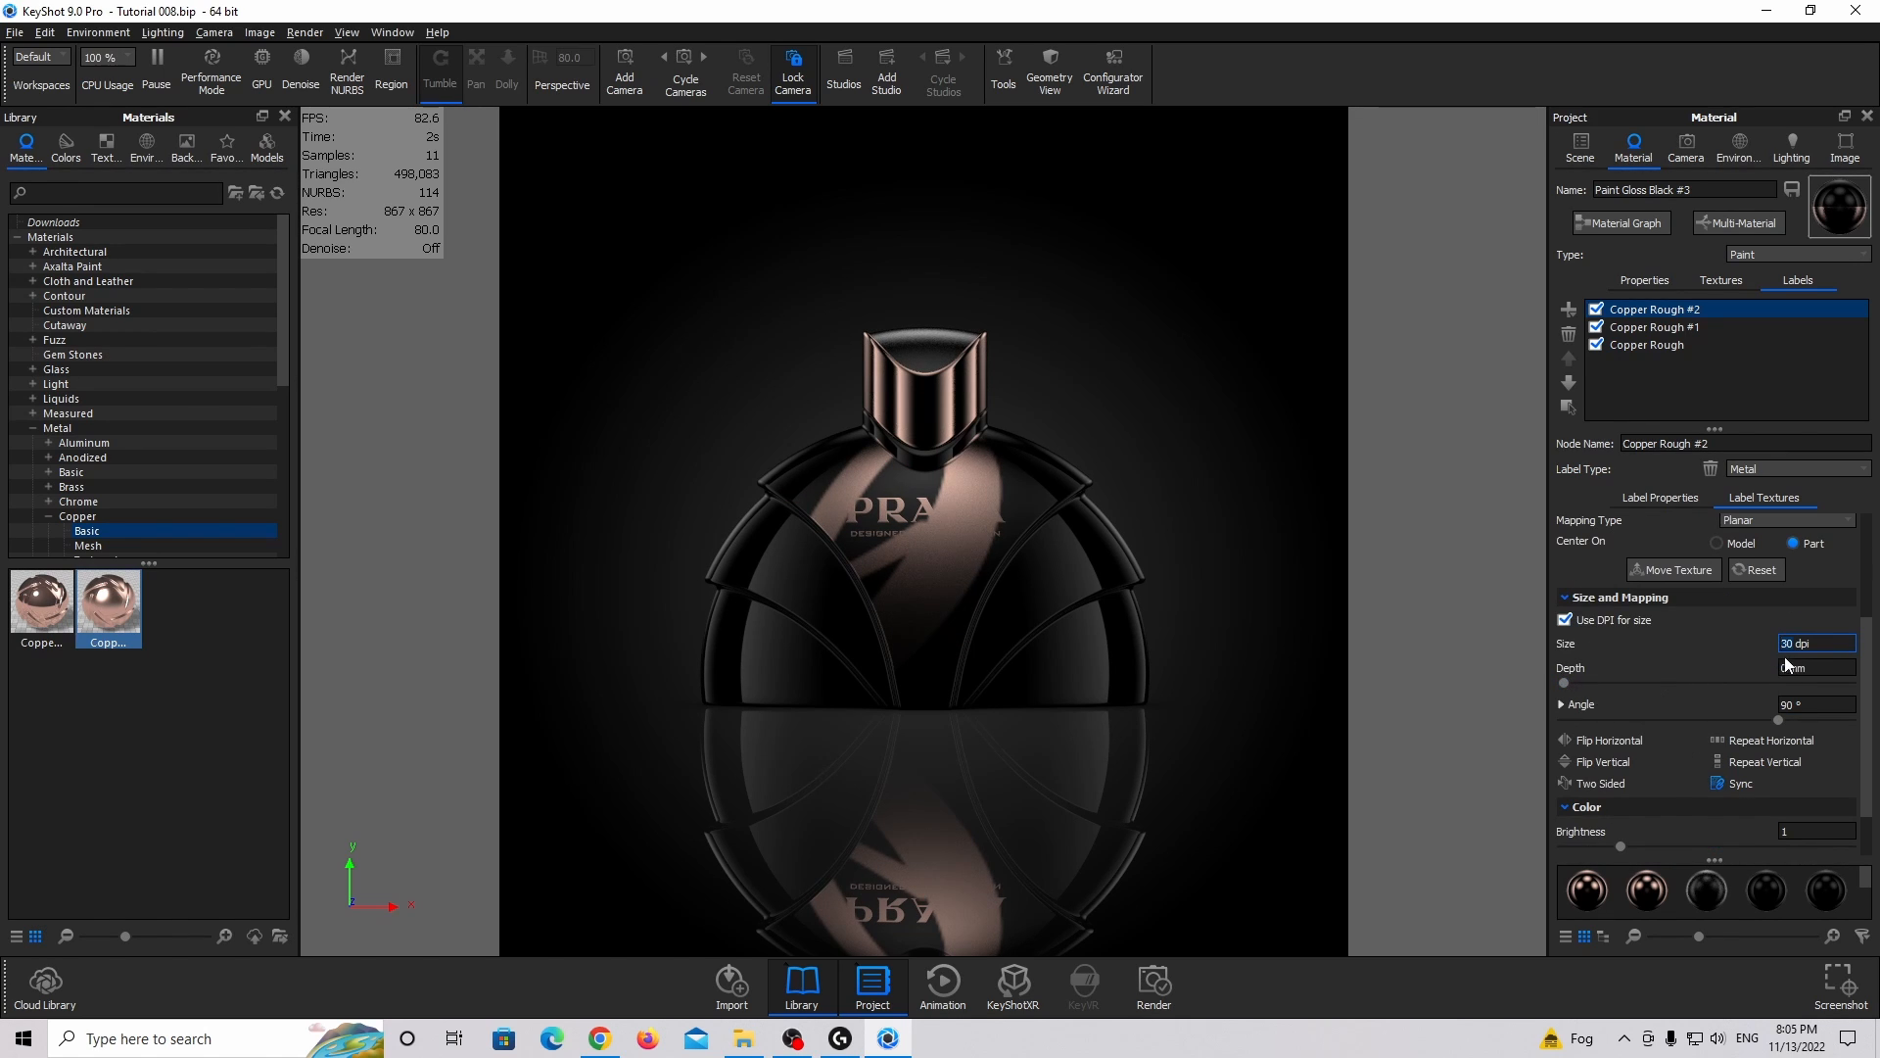
{"action": "left_click", "coordinate": [1605, 624]}
{"action": "left_click", "coordinate": [1830, 647]}
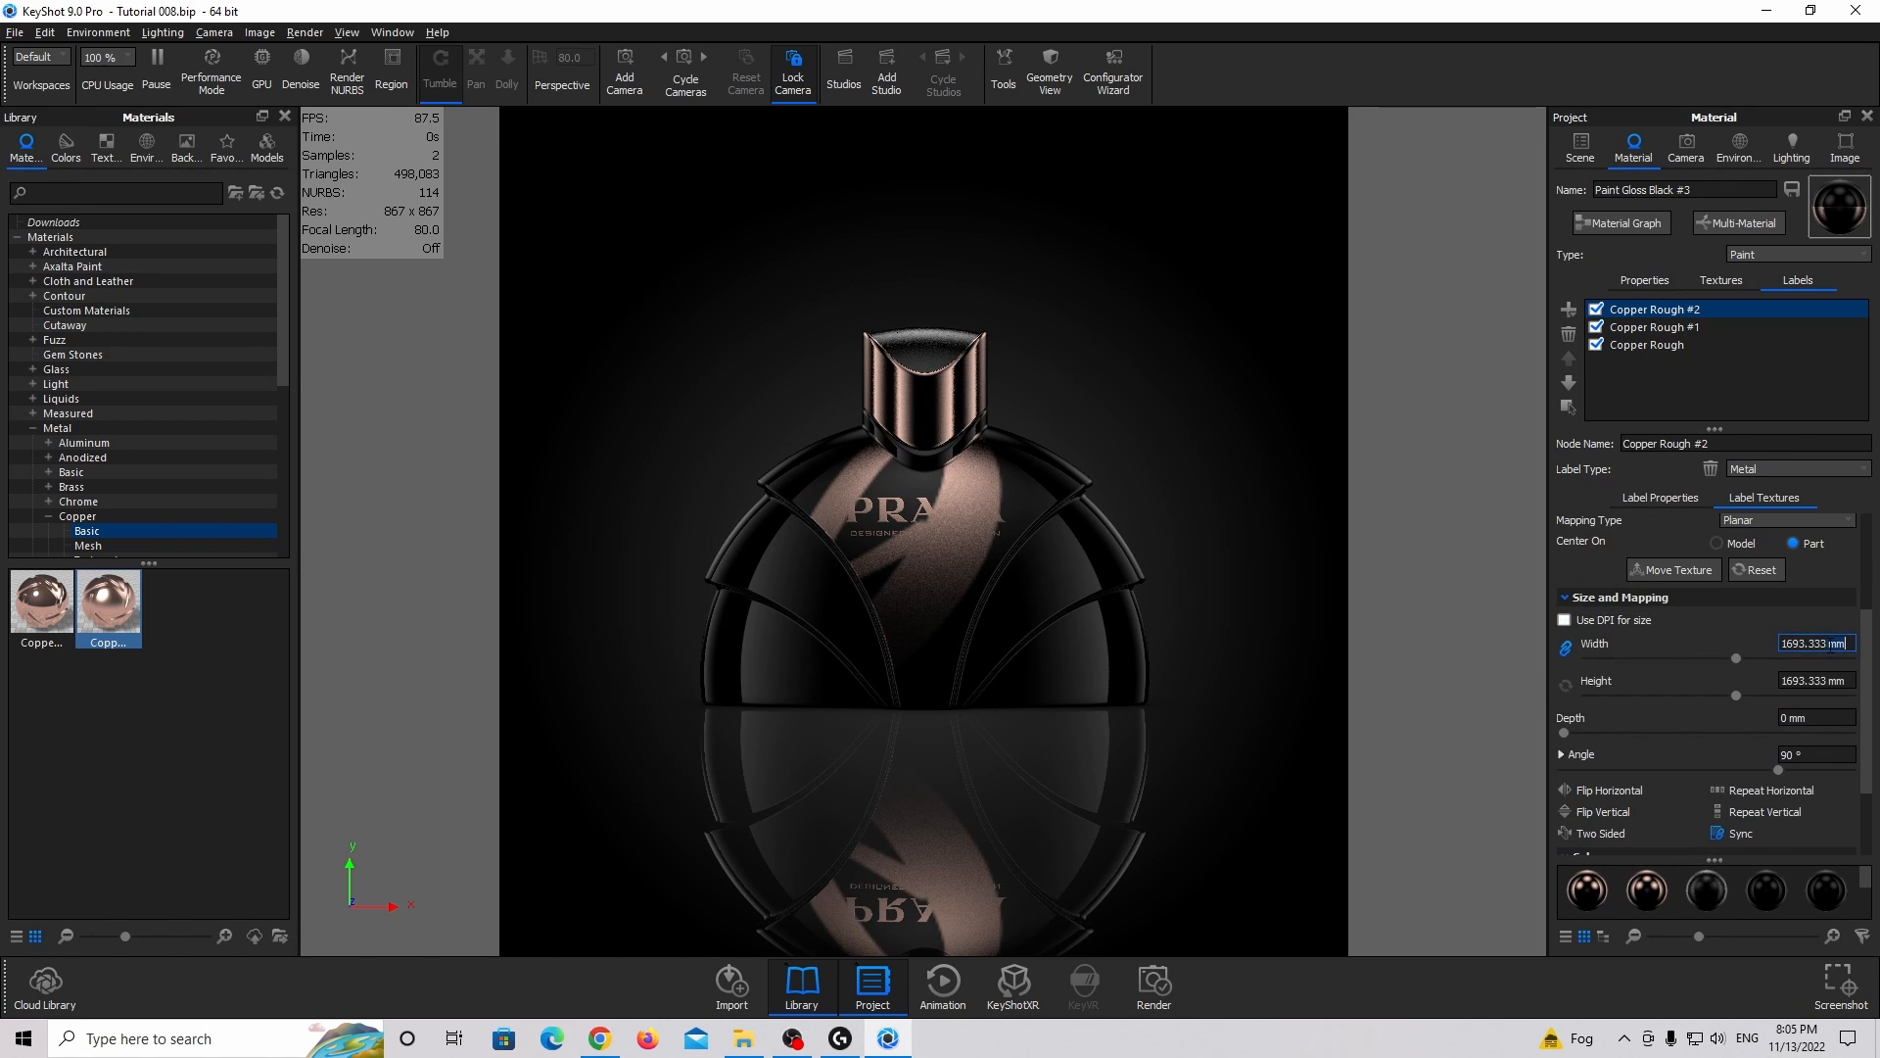
{"action": "type", "text": "30"}
{"action": "key", "text": "Return"}
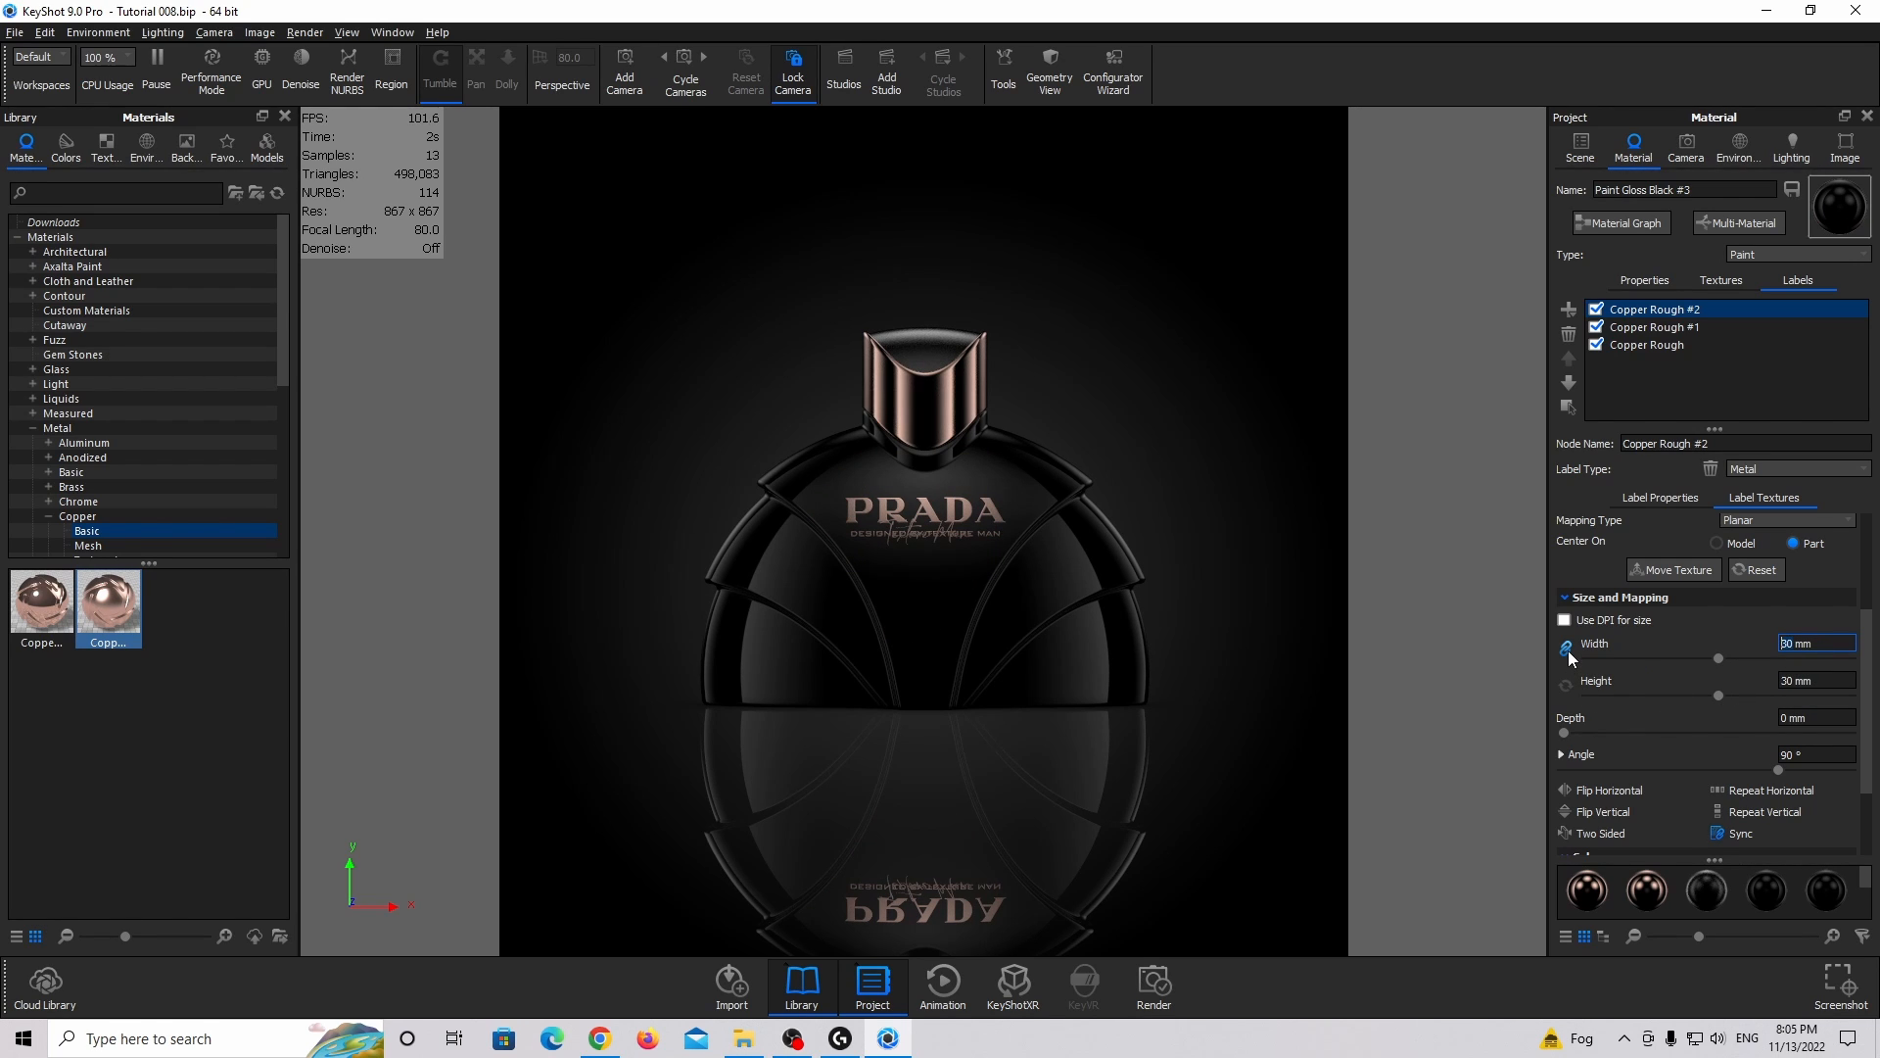
Set the Center Y of the signature label's opacity map to -4 mm.
{"action": "scroll", "coordinate": [1607, 691], "scroll_direction": "down", "scroll_amount": 1}
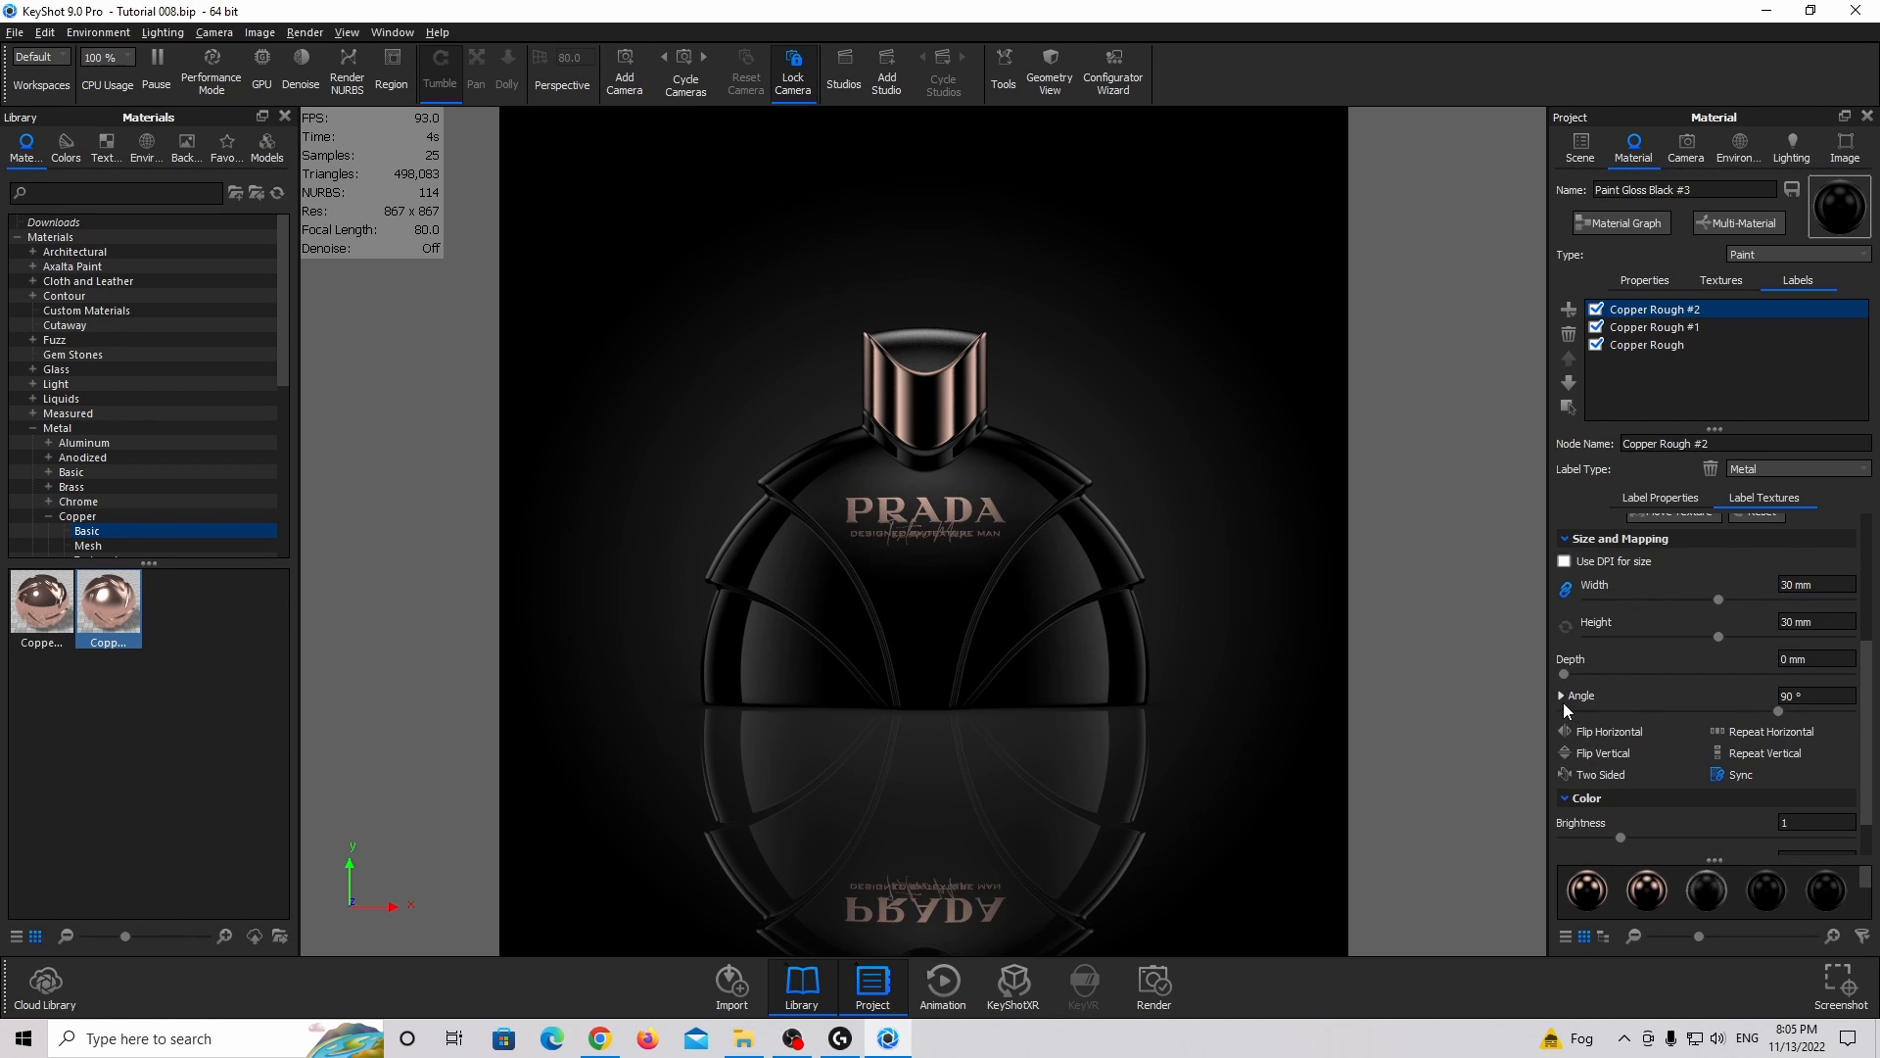
{"action": "left_click", "coordinate": [1563, 697]}
{"action": "scroll", "coordinate": [1743, 764], "scroll_direction": "down", "scroll_amount": 1}
{"action": "left_click", "coordinate": [1824, 785]}
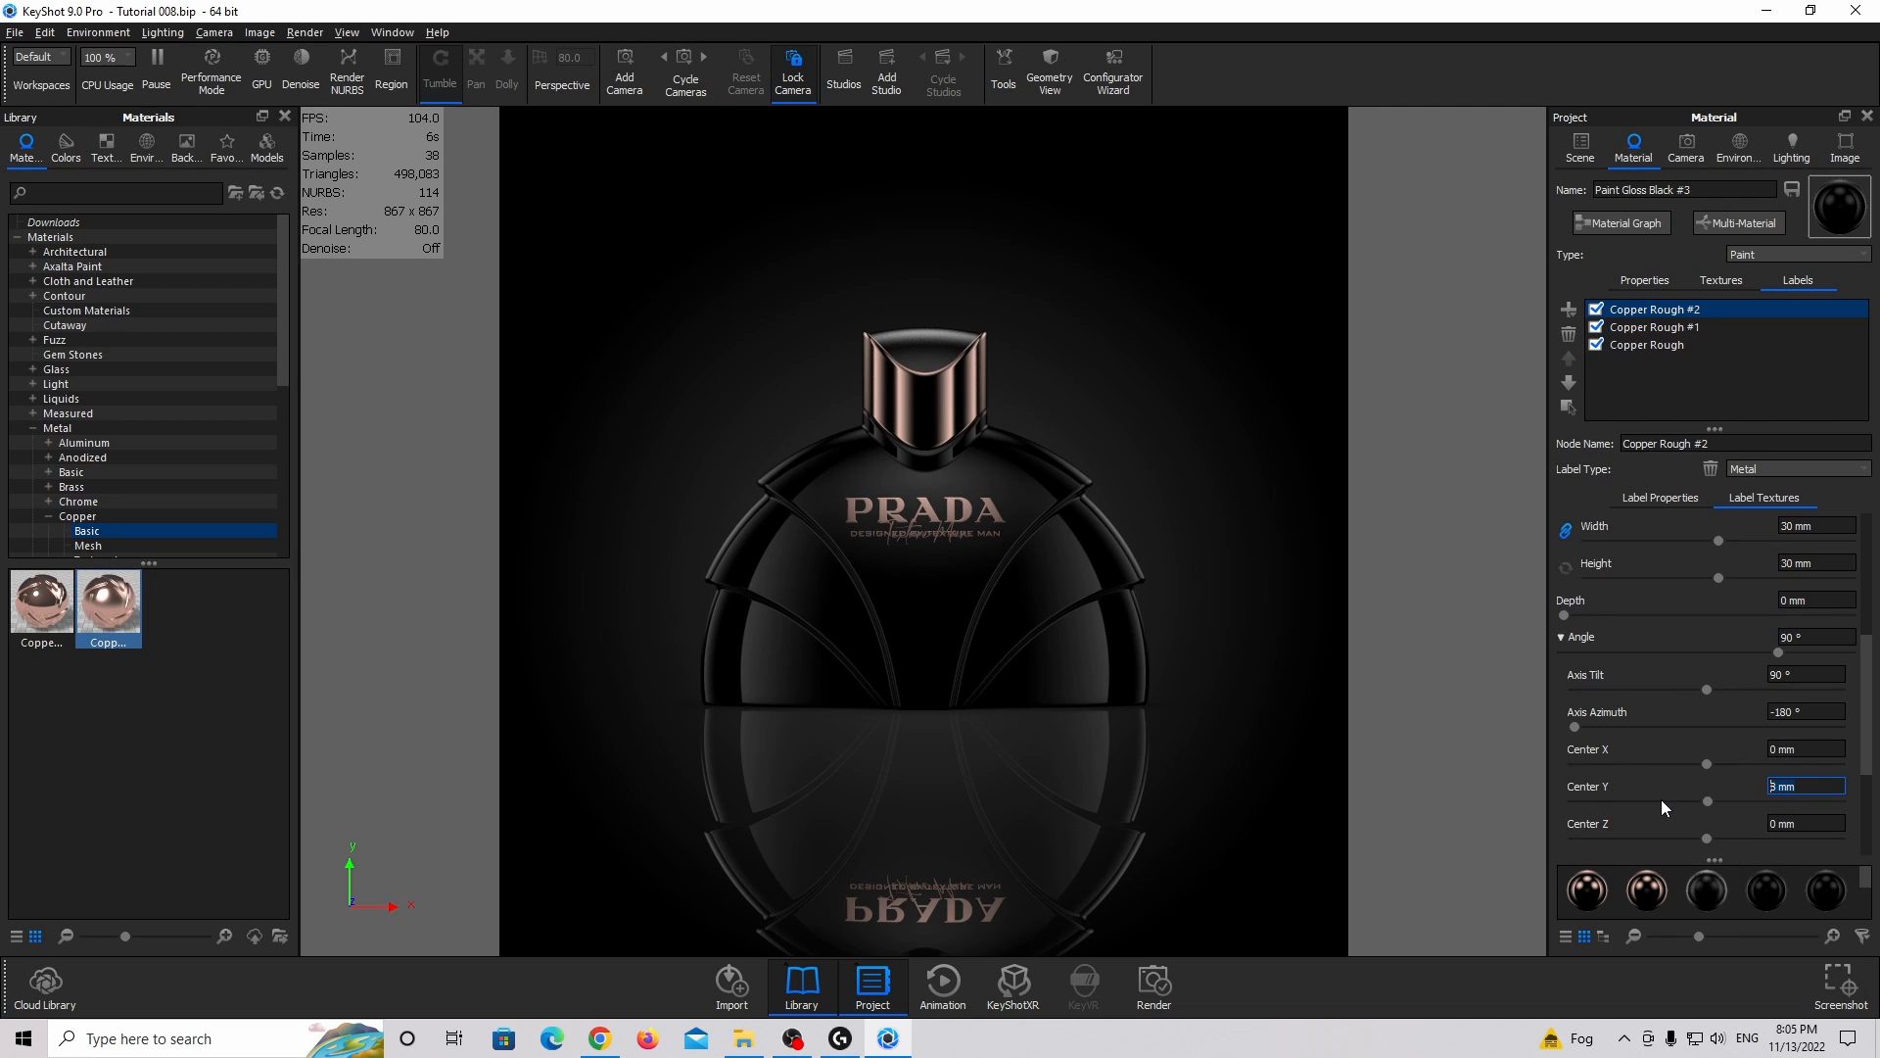
{"action": "type", "text": "-4"}
{"action": "key", "text": "Return"}
{"action": "key", "text": "Return"}
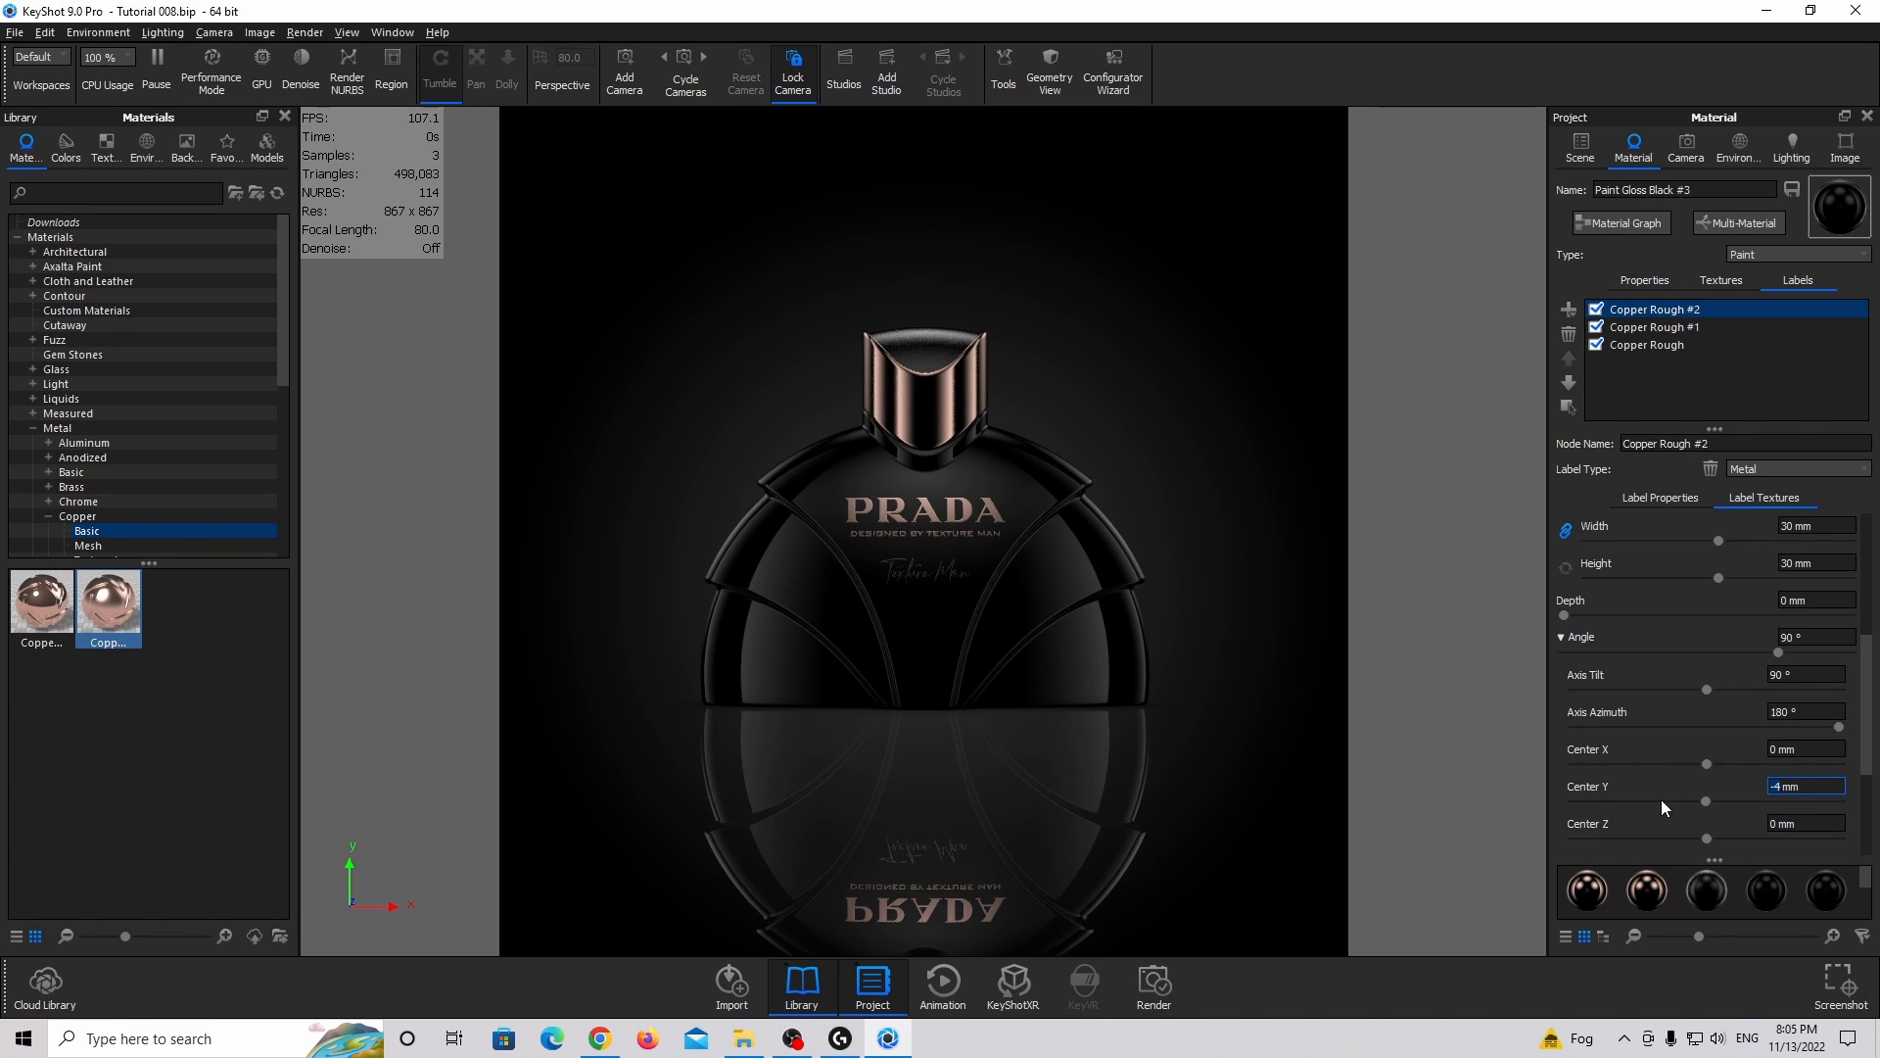
Set the roughness of the Copper Rough #2 label to 0.1.
{"action": "left_click", "coordinate": [1661, 497]}
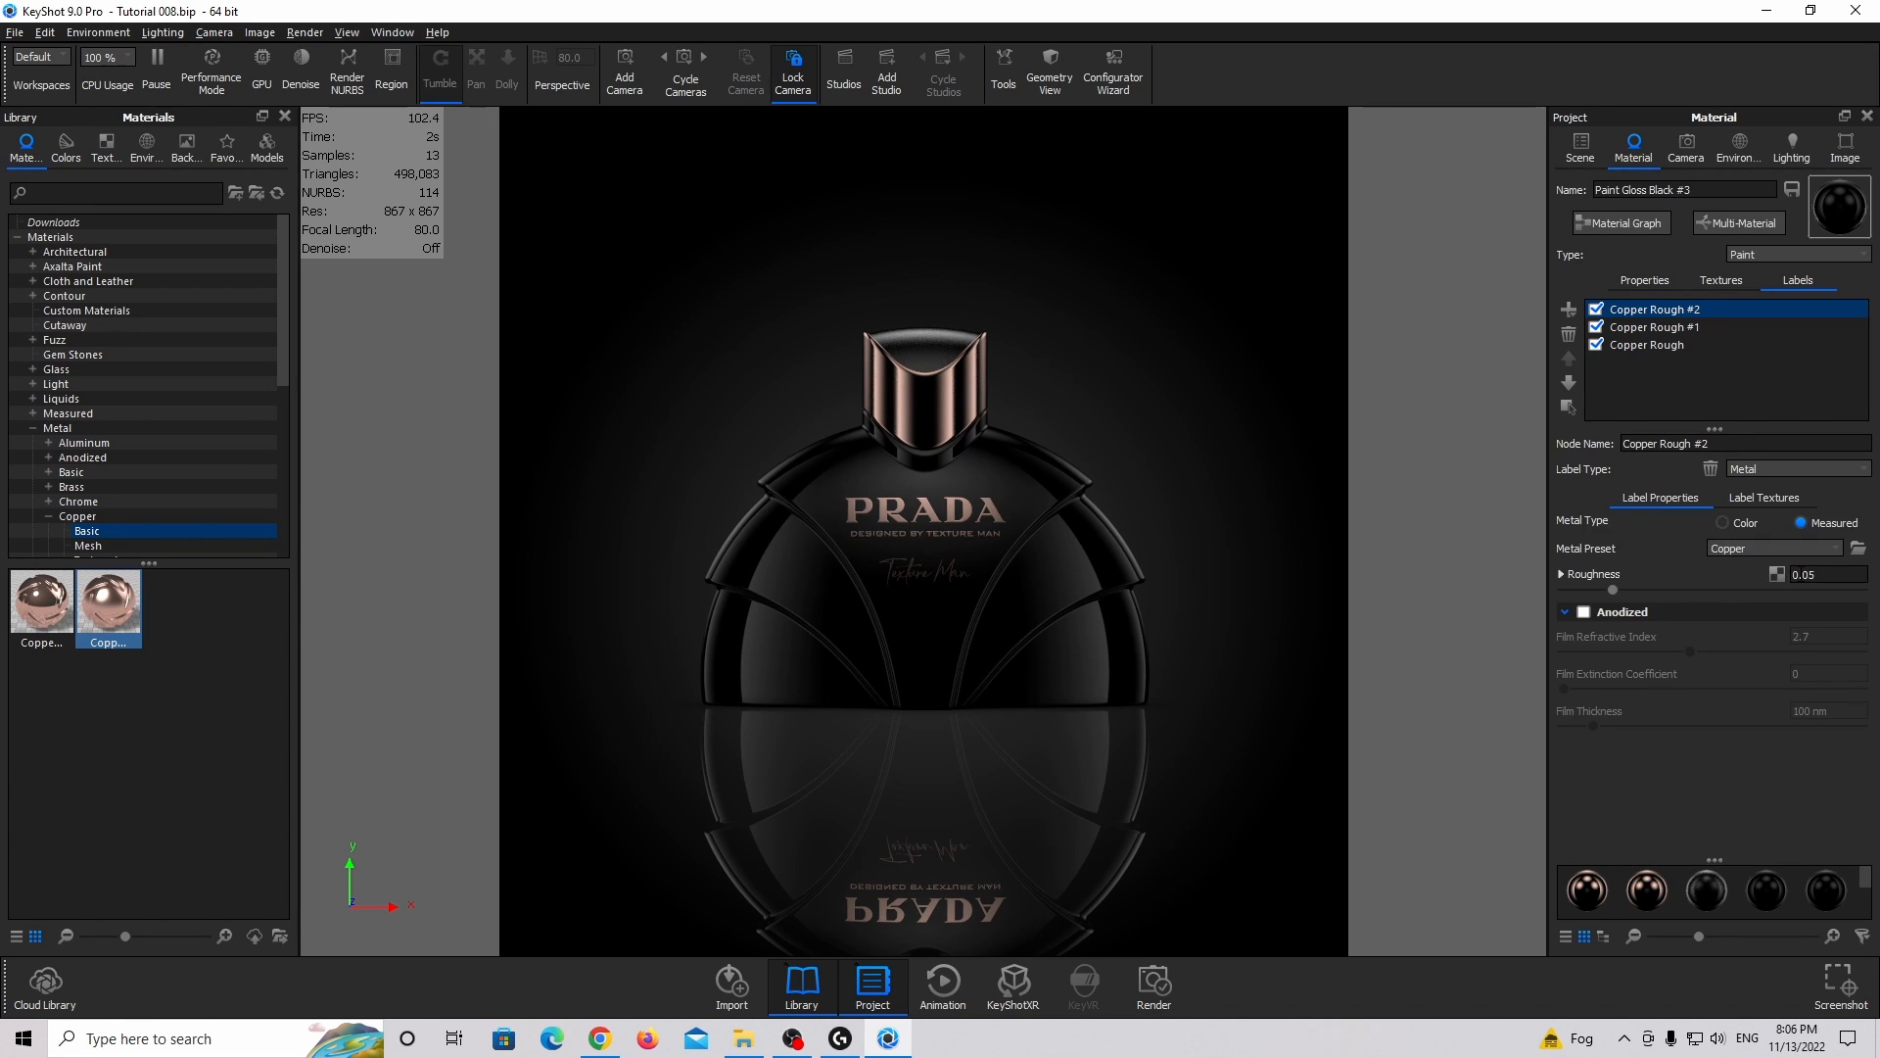
{"action": "left_click_drag", "start_coordinate": [1804, 574], "coordinate": [1824, 574]}
{"action": "type", "text": "1"}
{"action": "key", "text": "Return"}
Load Texture 003 as the bump map of the signature label.
{"action": "left_click", "coordinate": [1767, 497]}
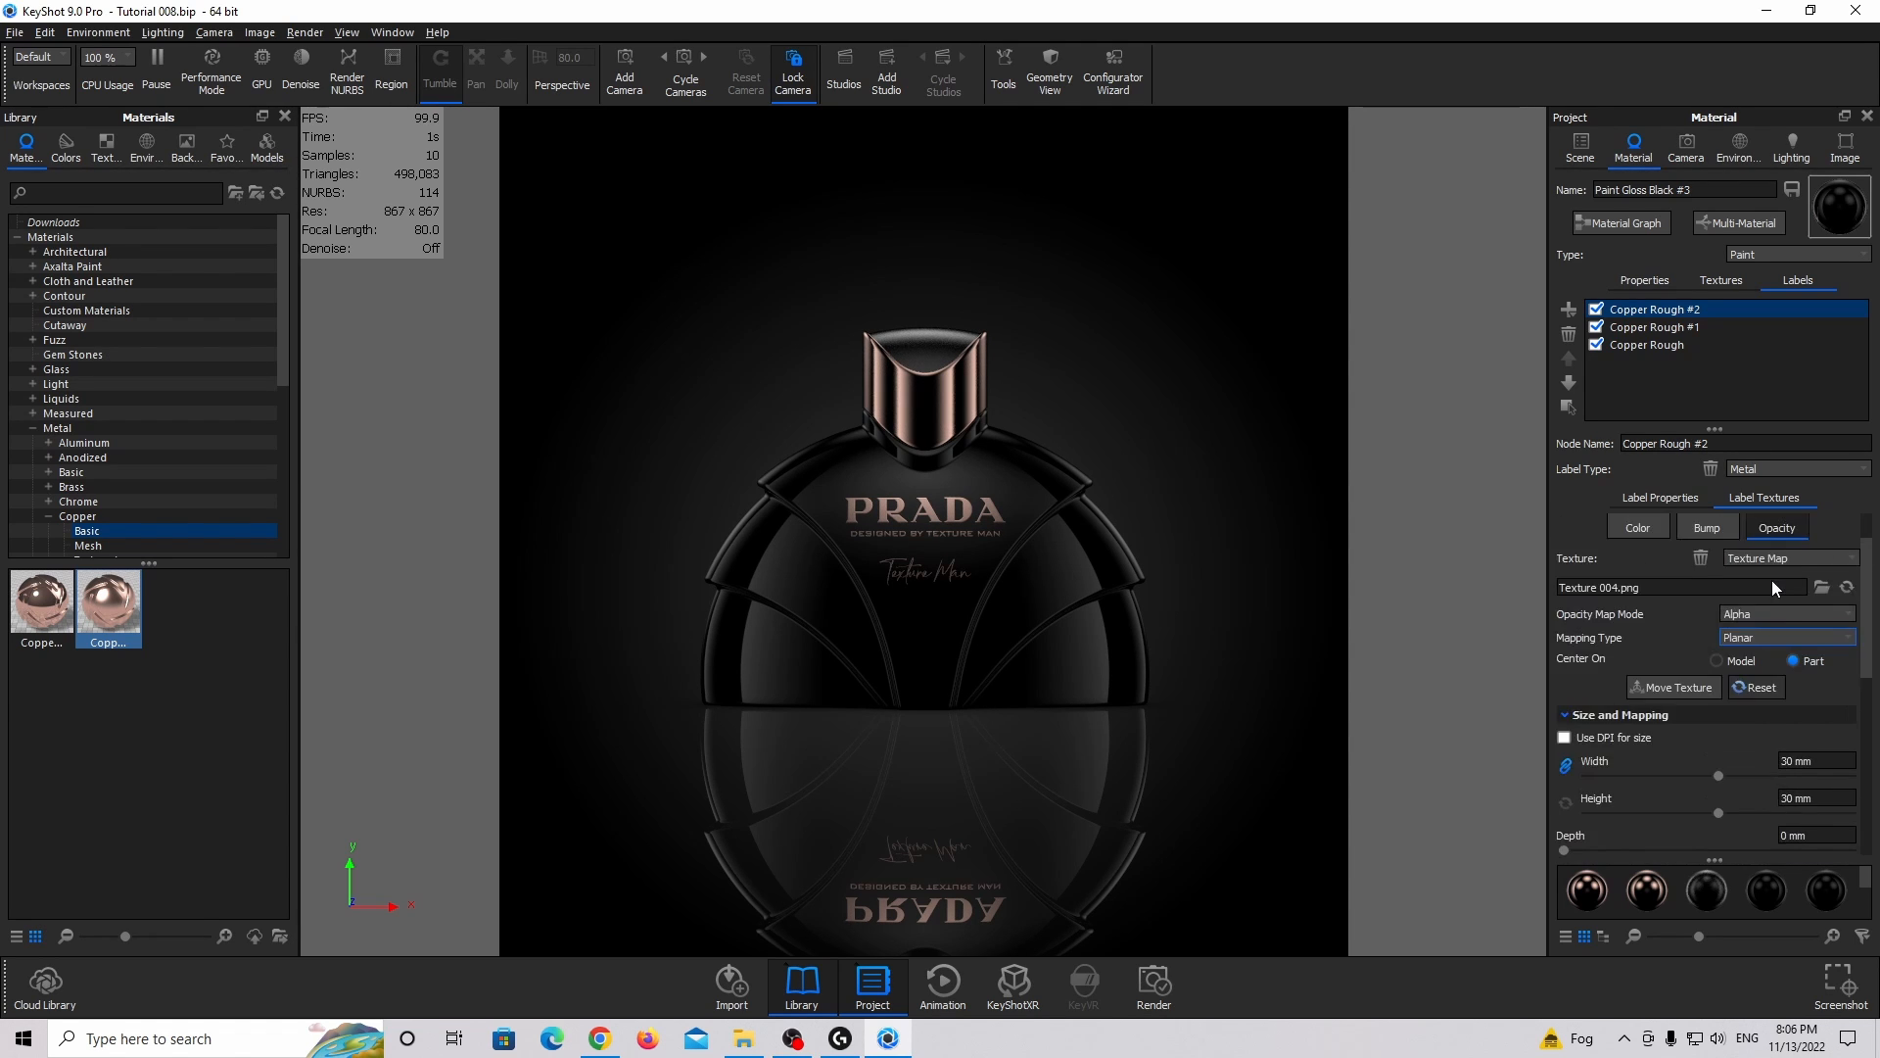
{"action": "left_click", "coordinate": [1713, 563]}
{"action": "double_click", "coordinate": [1714, 560]}
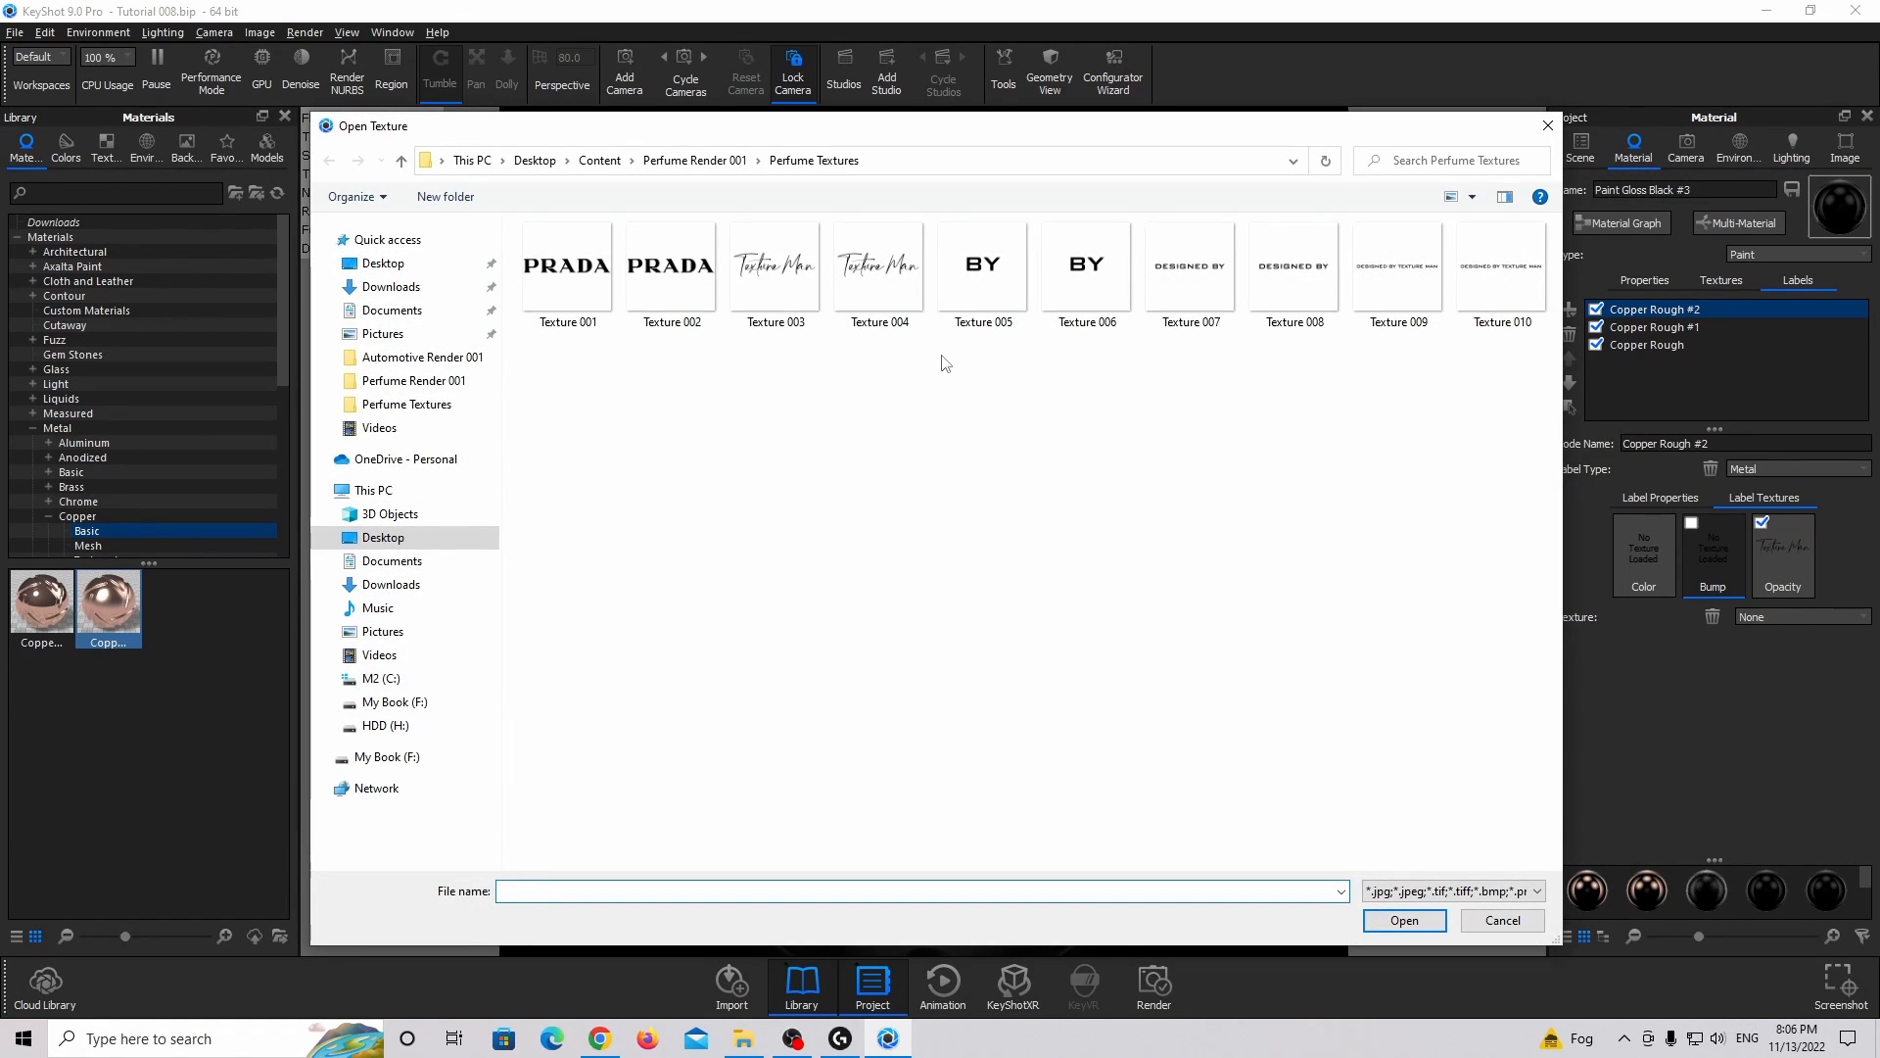
{"action": "double_click", "coordinate": [770, 316]}
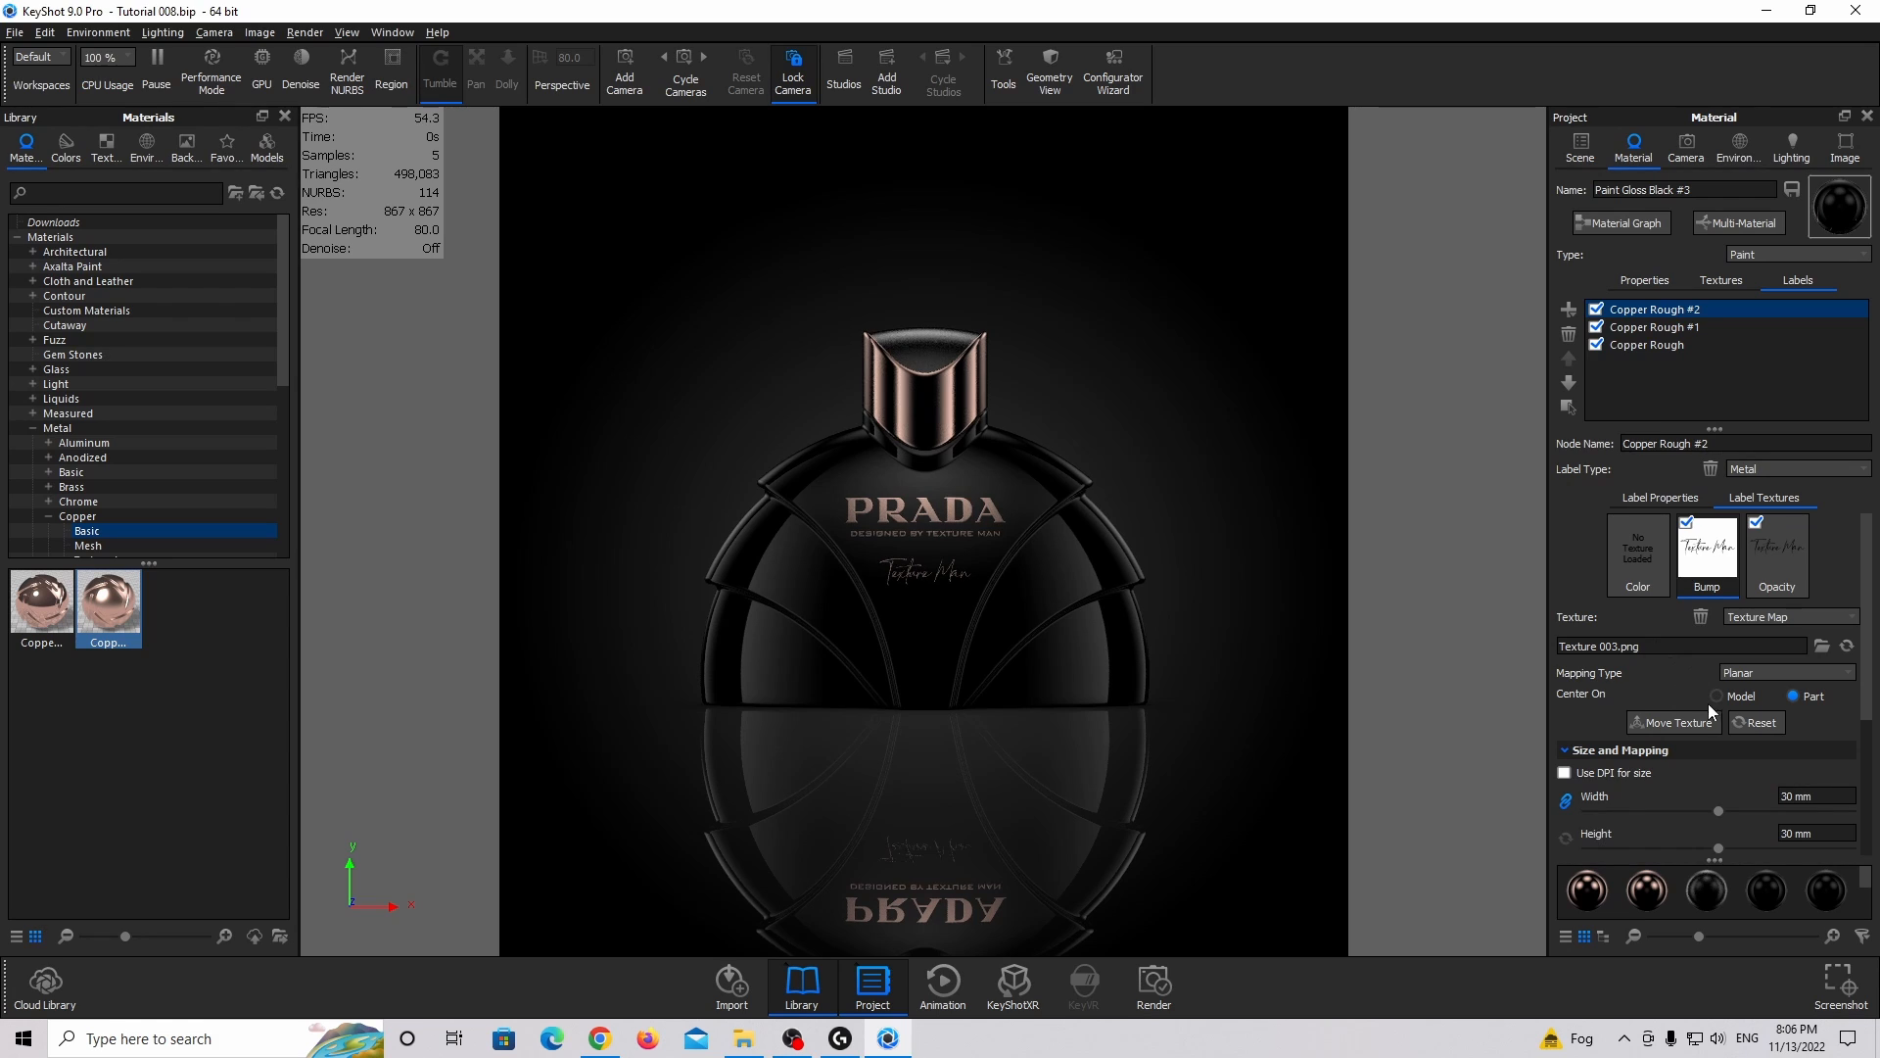
Set the bump height of the signature label to -0.05.
{"action": "scroll", "coordinate": [1753, 744], "scroll_direction": "down", "scroll_amount": 3}
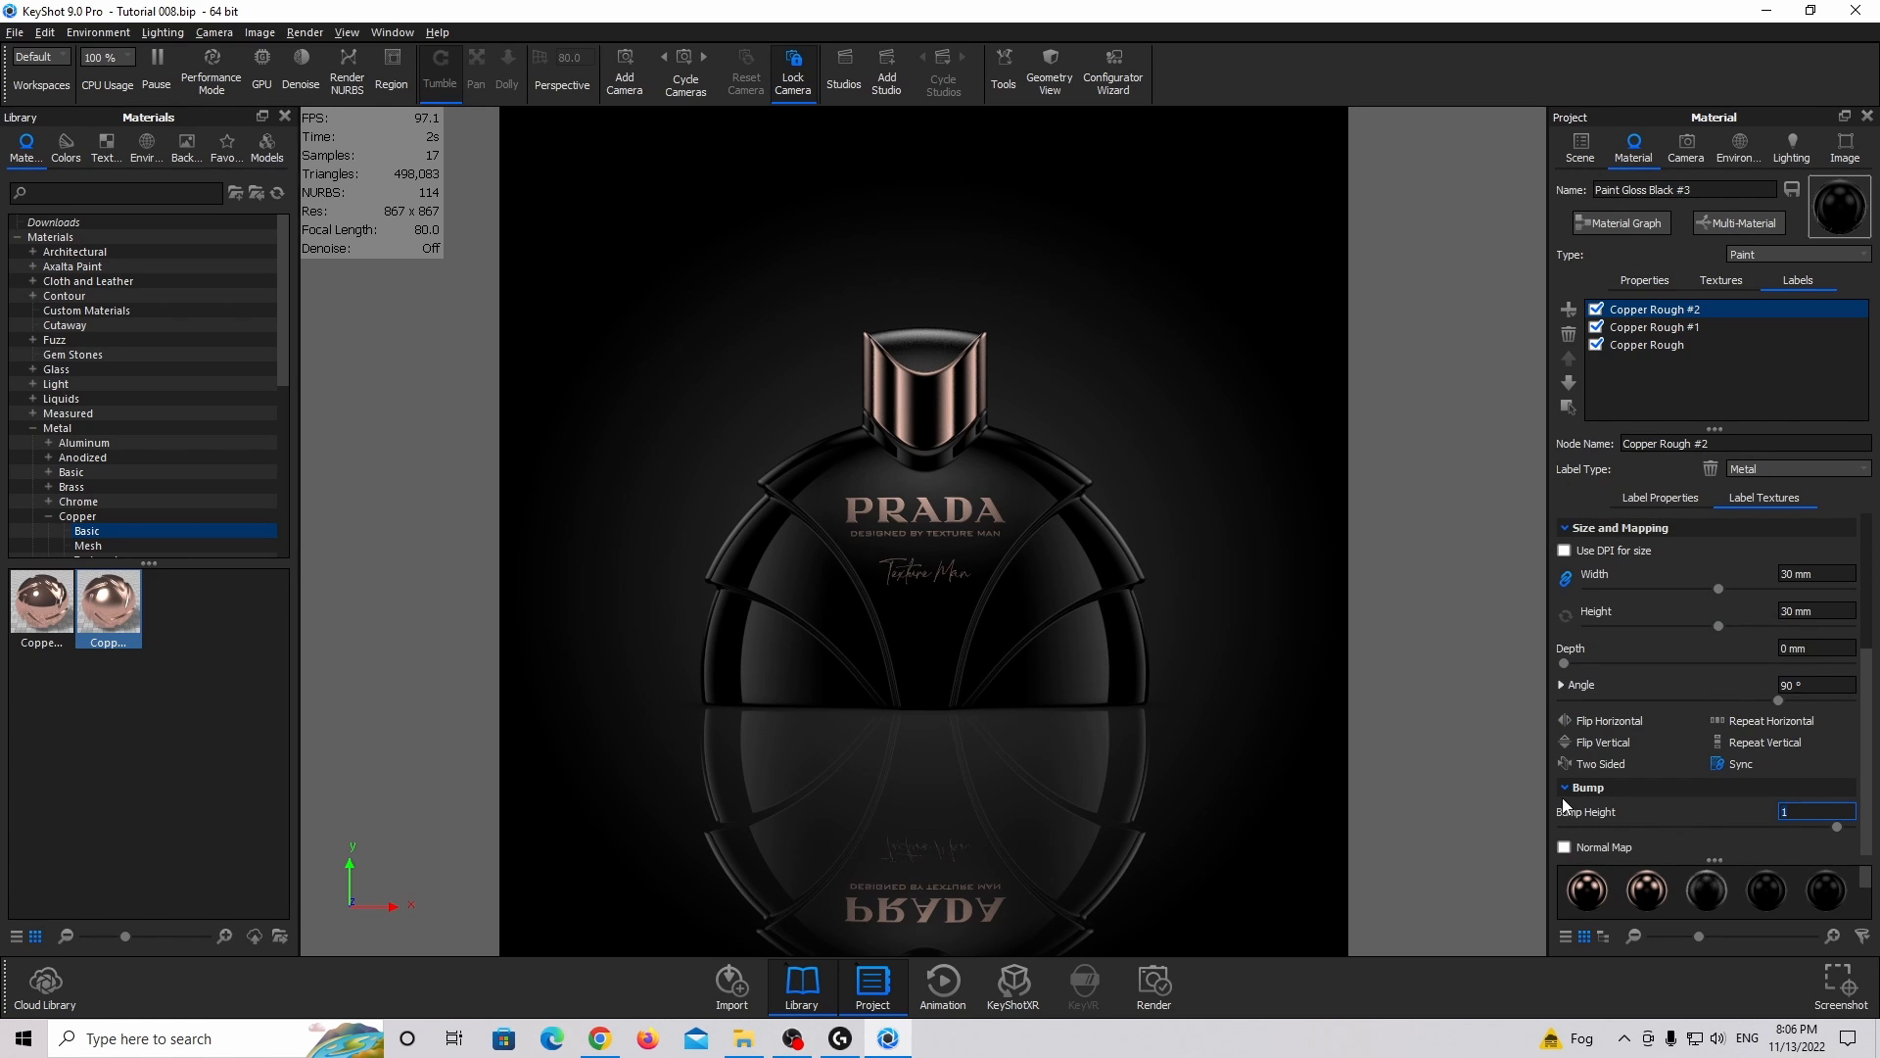
{"action": "type", "text": "-0.05"}
{"action": "key", "text": "Return"}
{"action": "scroll", "coordinate": [1705, 674], "scroll_direction": "up", "scroll_amount": 4}
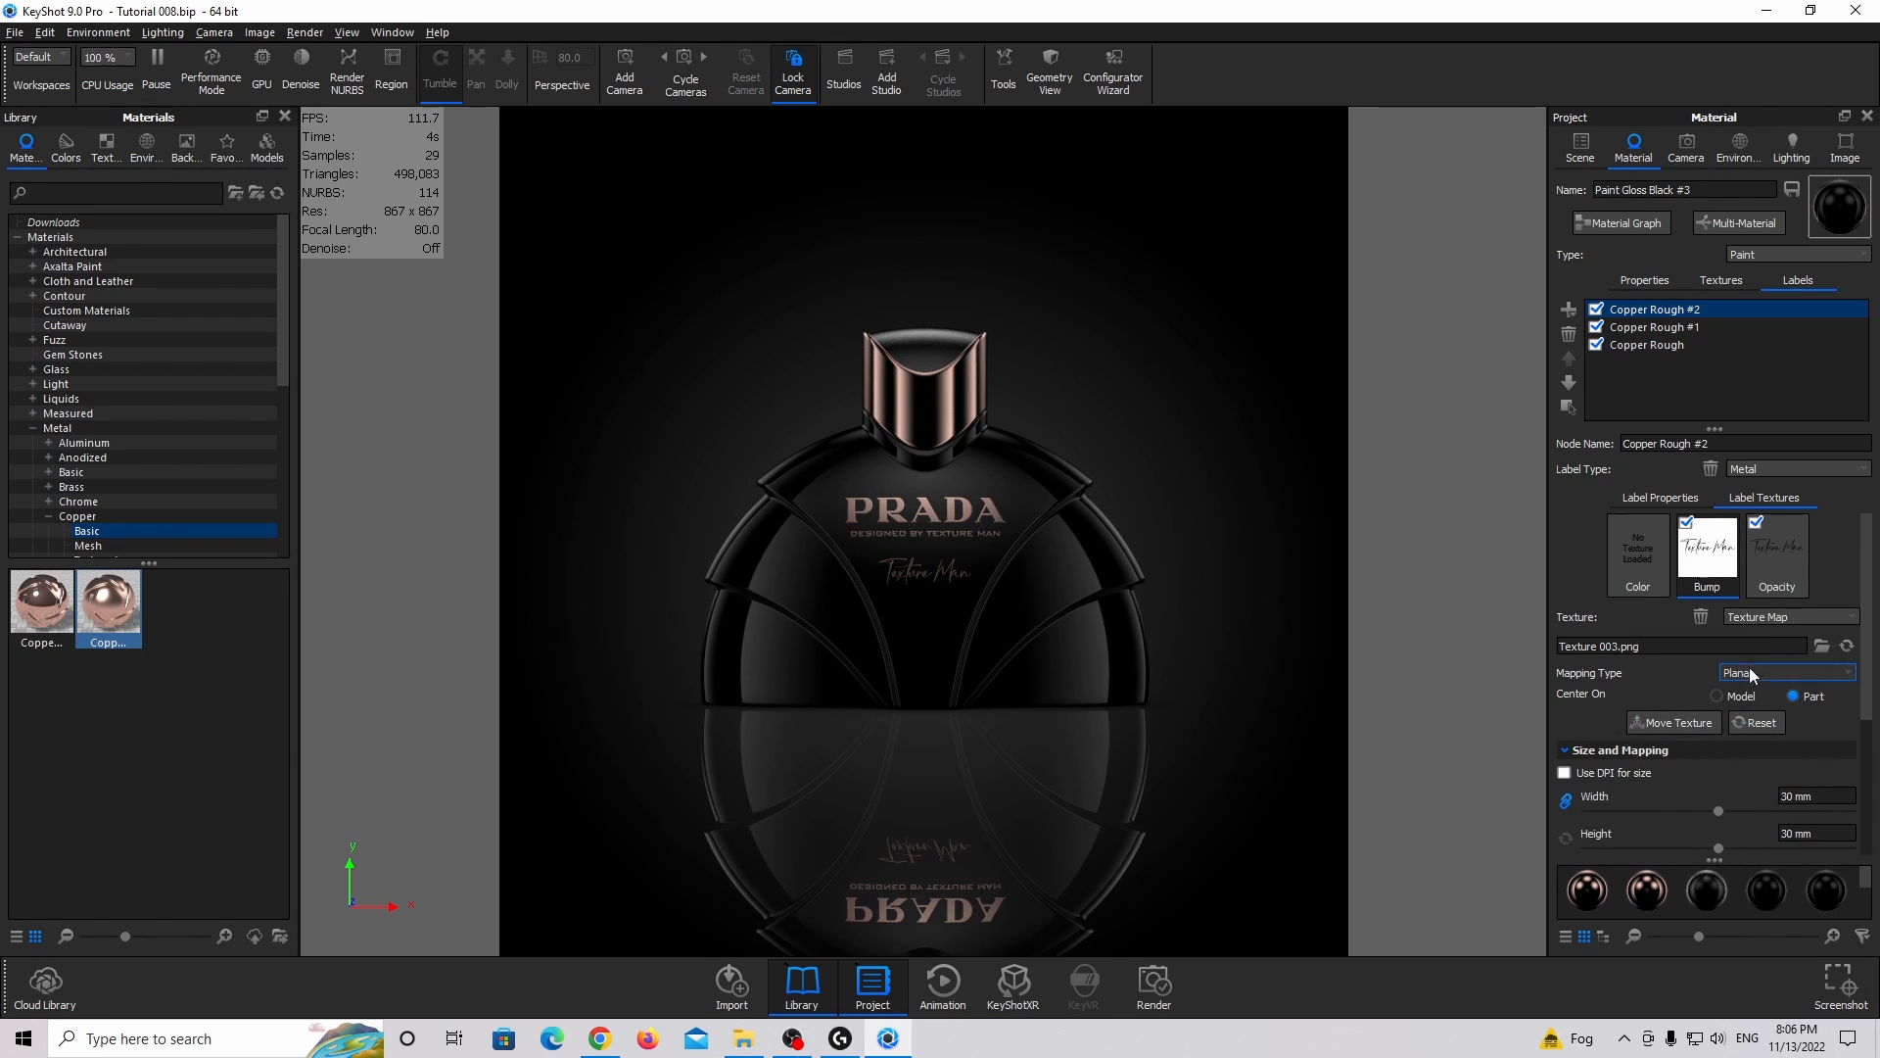
Unlink the width and height of the signature label's opacity map and set its width to 26 mm.
{"action": "scroll", "coordinate": [1761, 646], "scroll_direction": "down", "scroll_amount": 1}
{"action": "scroll", "coordinate": [1760, 619], "scroll_direction": "down", "scroll_amount": 2}
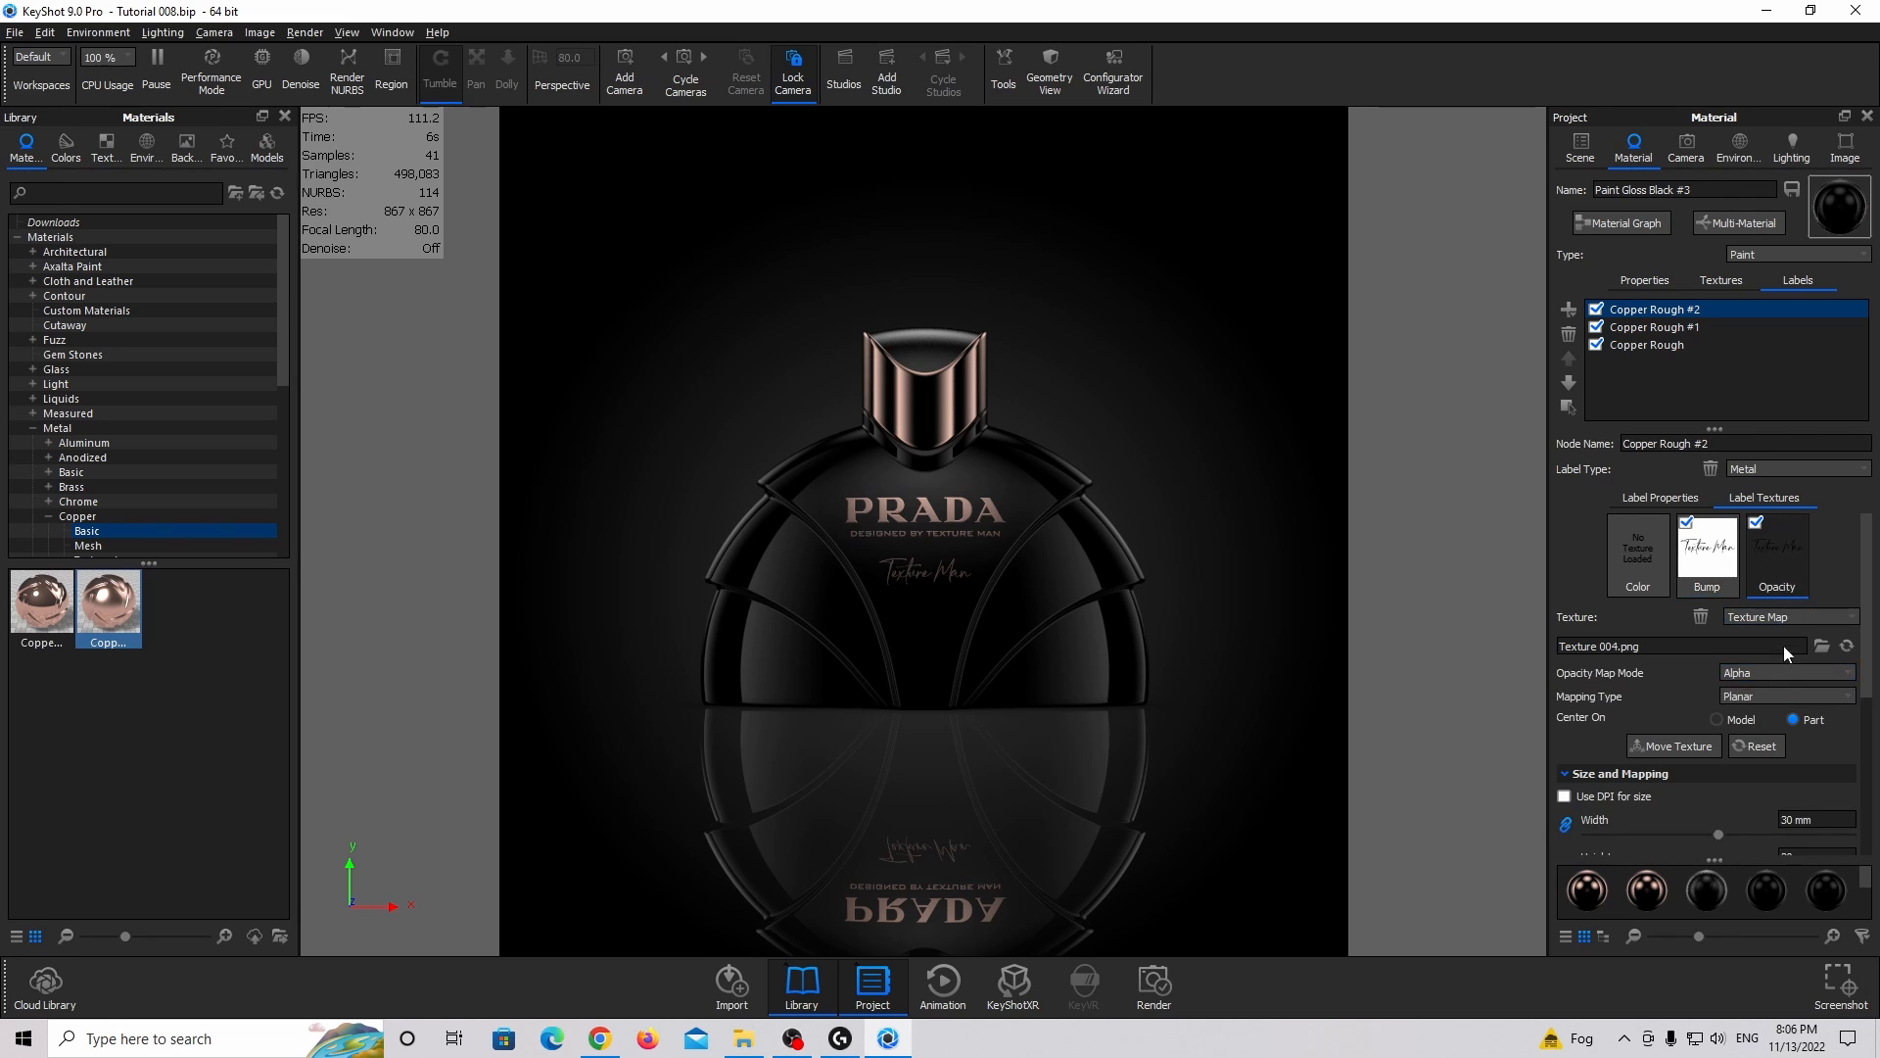
{"action": "left_click", "coordinate": [1566, 648]}
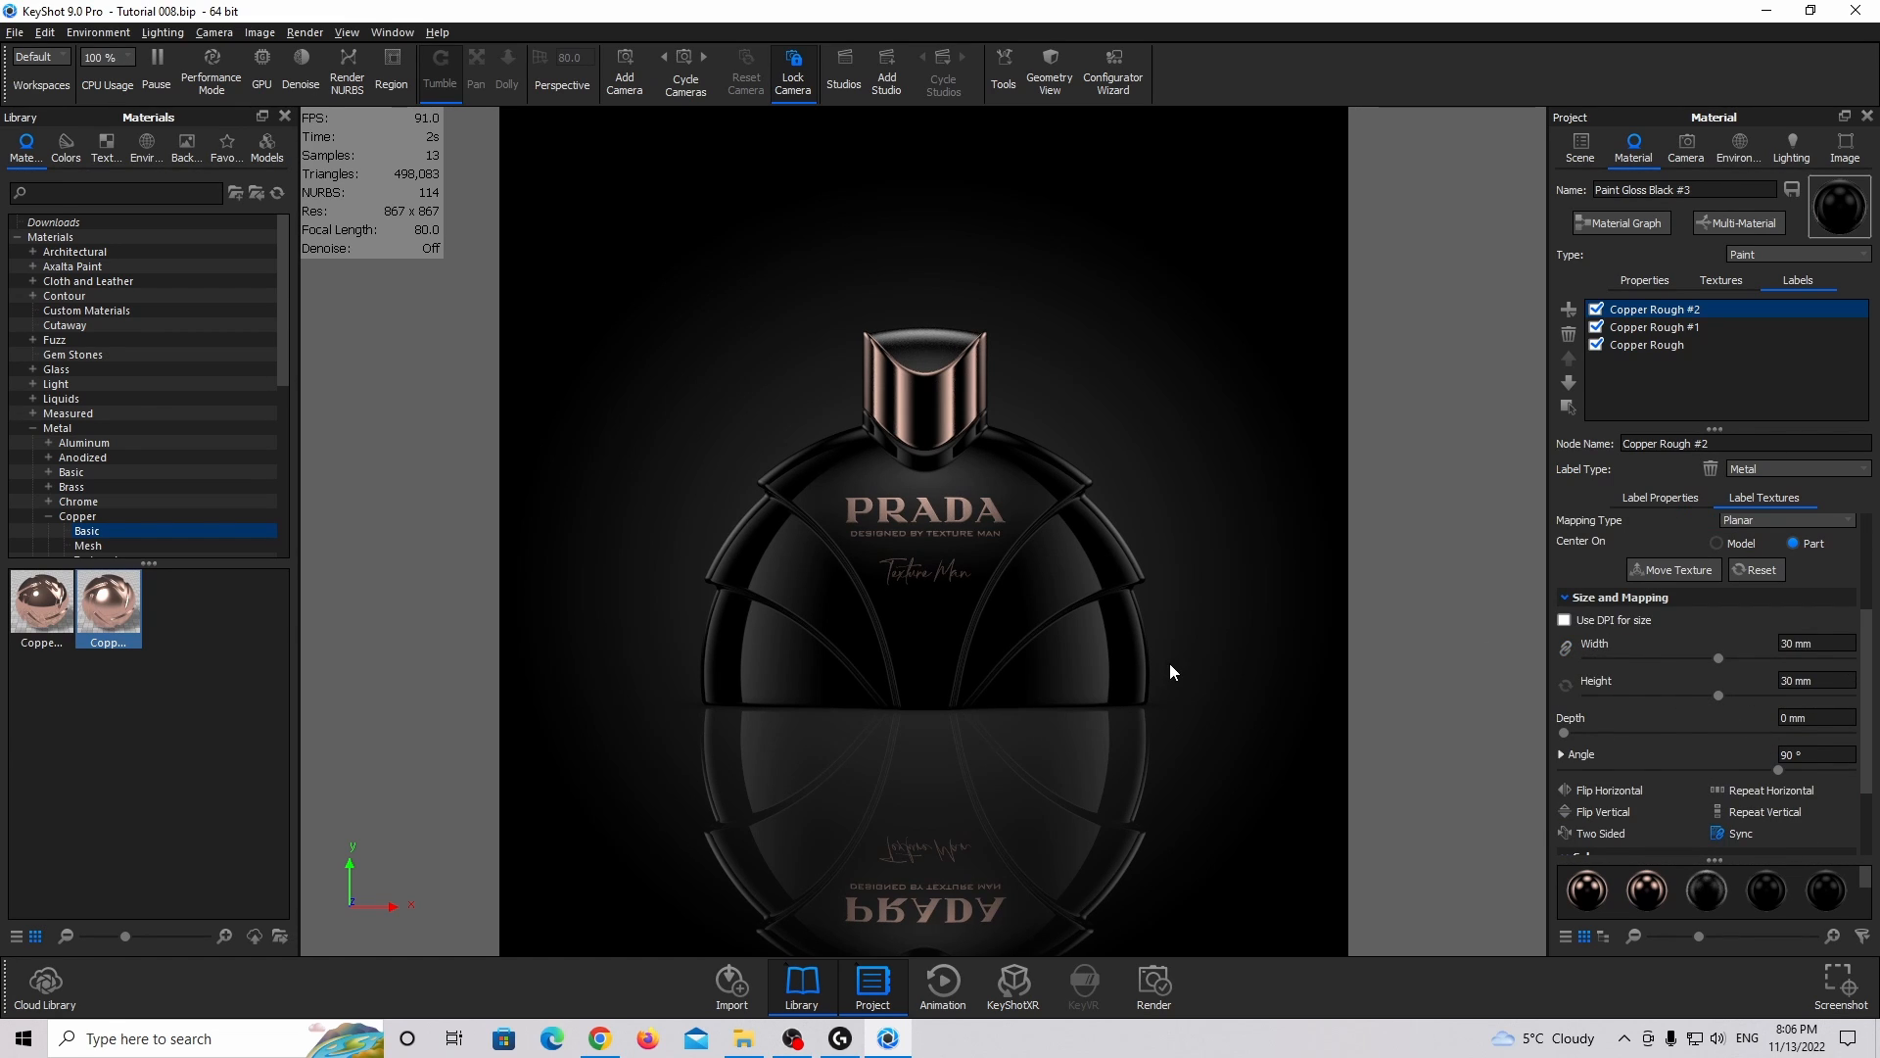
{"action": "left_click_drag", "start_coordinate": [1814, 644], "coordinate": [1571, 625]}
{"action": "type", "text": "26"}
{"action": "key", "text": "Return"}
{"action": "scroll", "coordinate": [1737, 630], "scroll_direction": "up", "scroll_amount": 3}
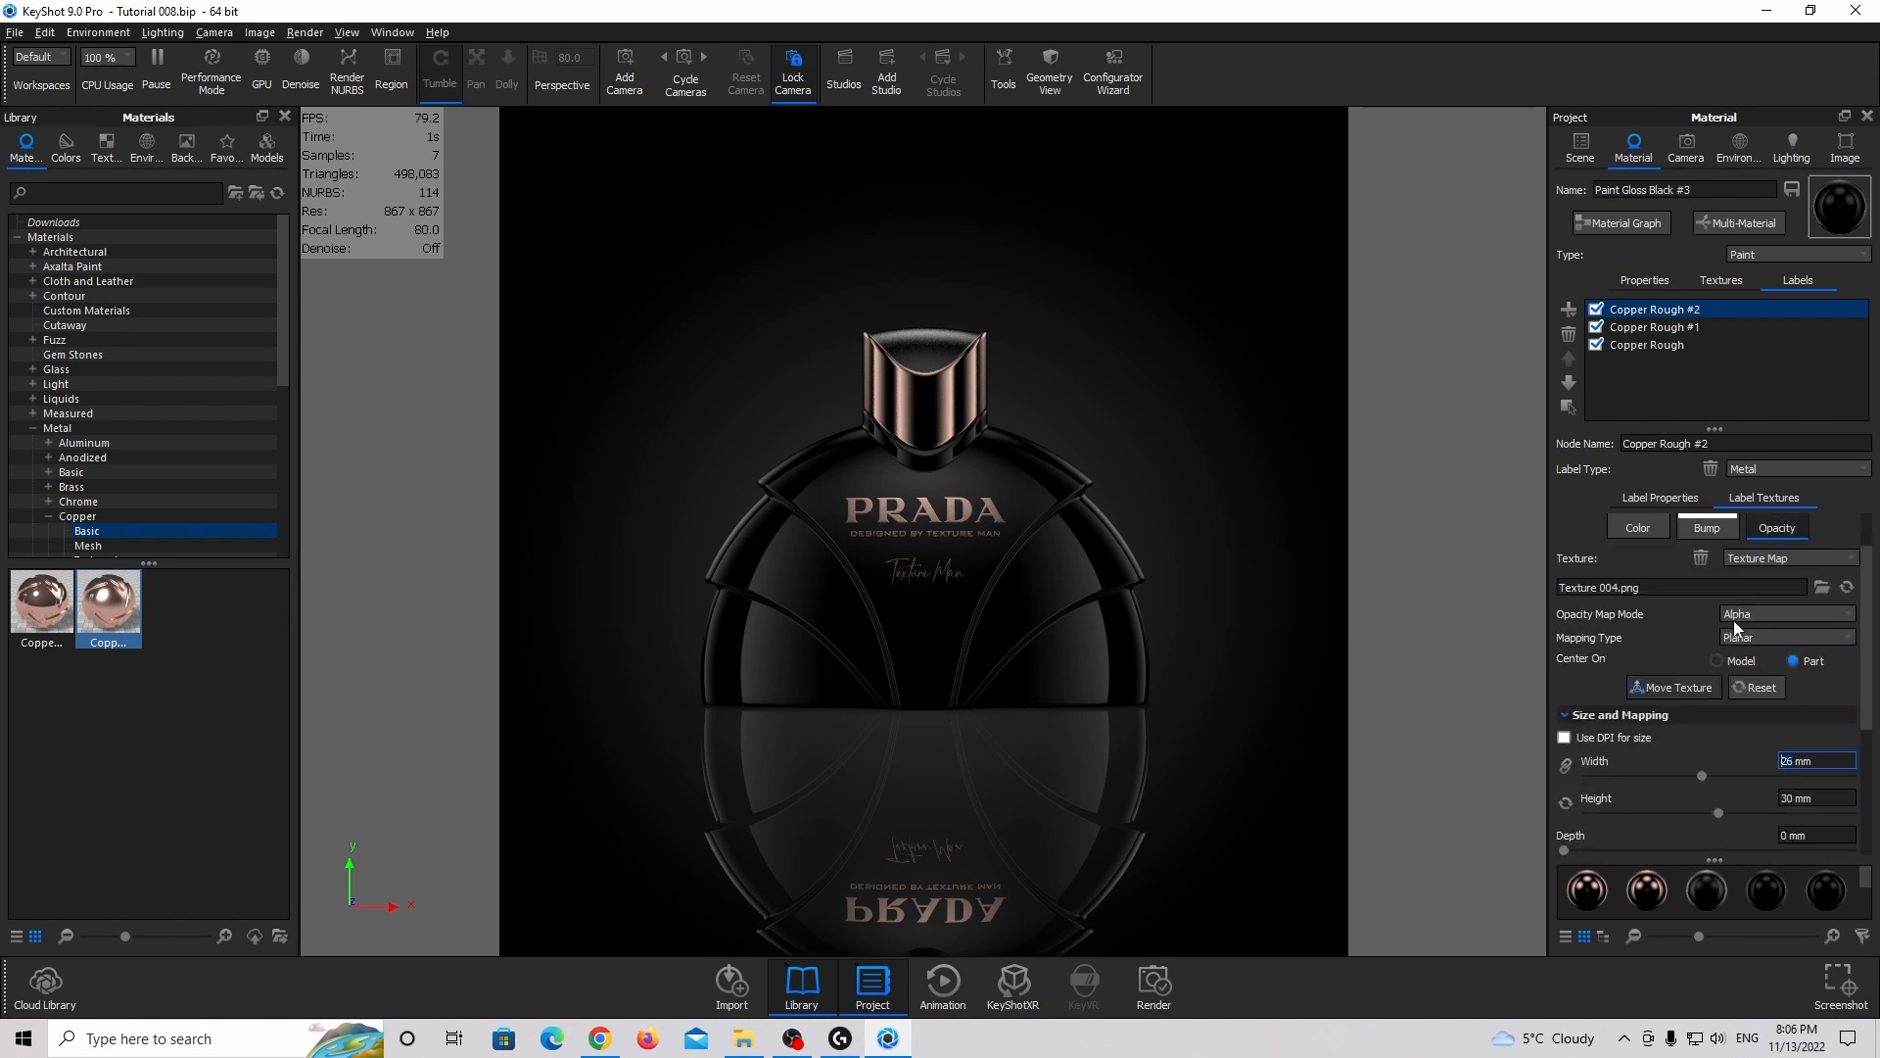
{"action": "left_click", "coordinate": [1709, 557]}
{"action": "scroll", "coordinate": [1760, 737], "scroll_direction": "down", "scroll_amount": 3}
{"action": "scroll", "coordinate": [1760, 736], "scroll_direction": "up", "scroll_amount": 3}
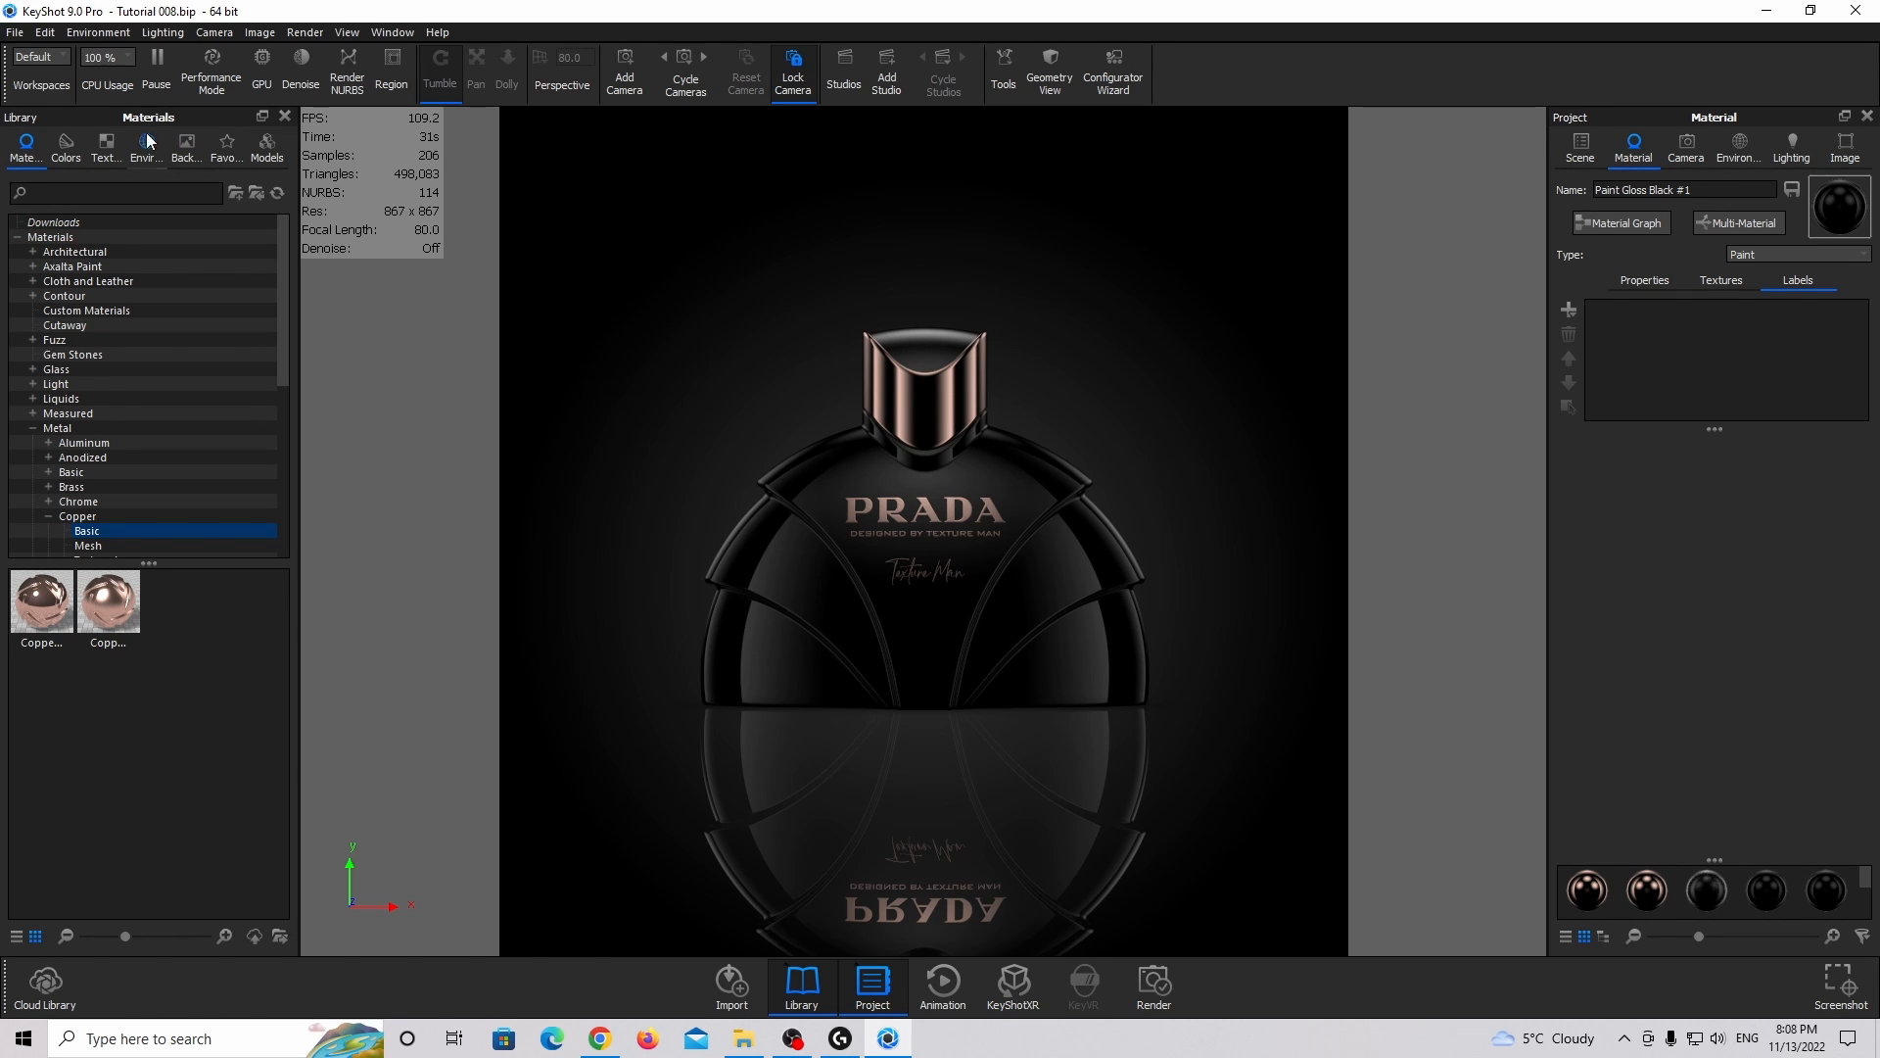
Add a ground plane to the scene.
{"action": "left_click", "coordinate": [49, 34]}
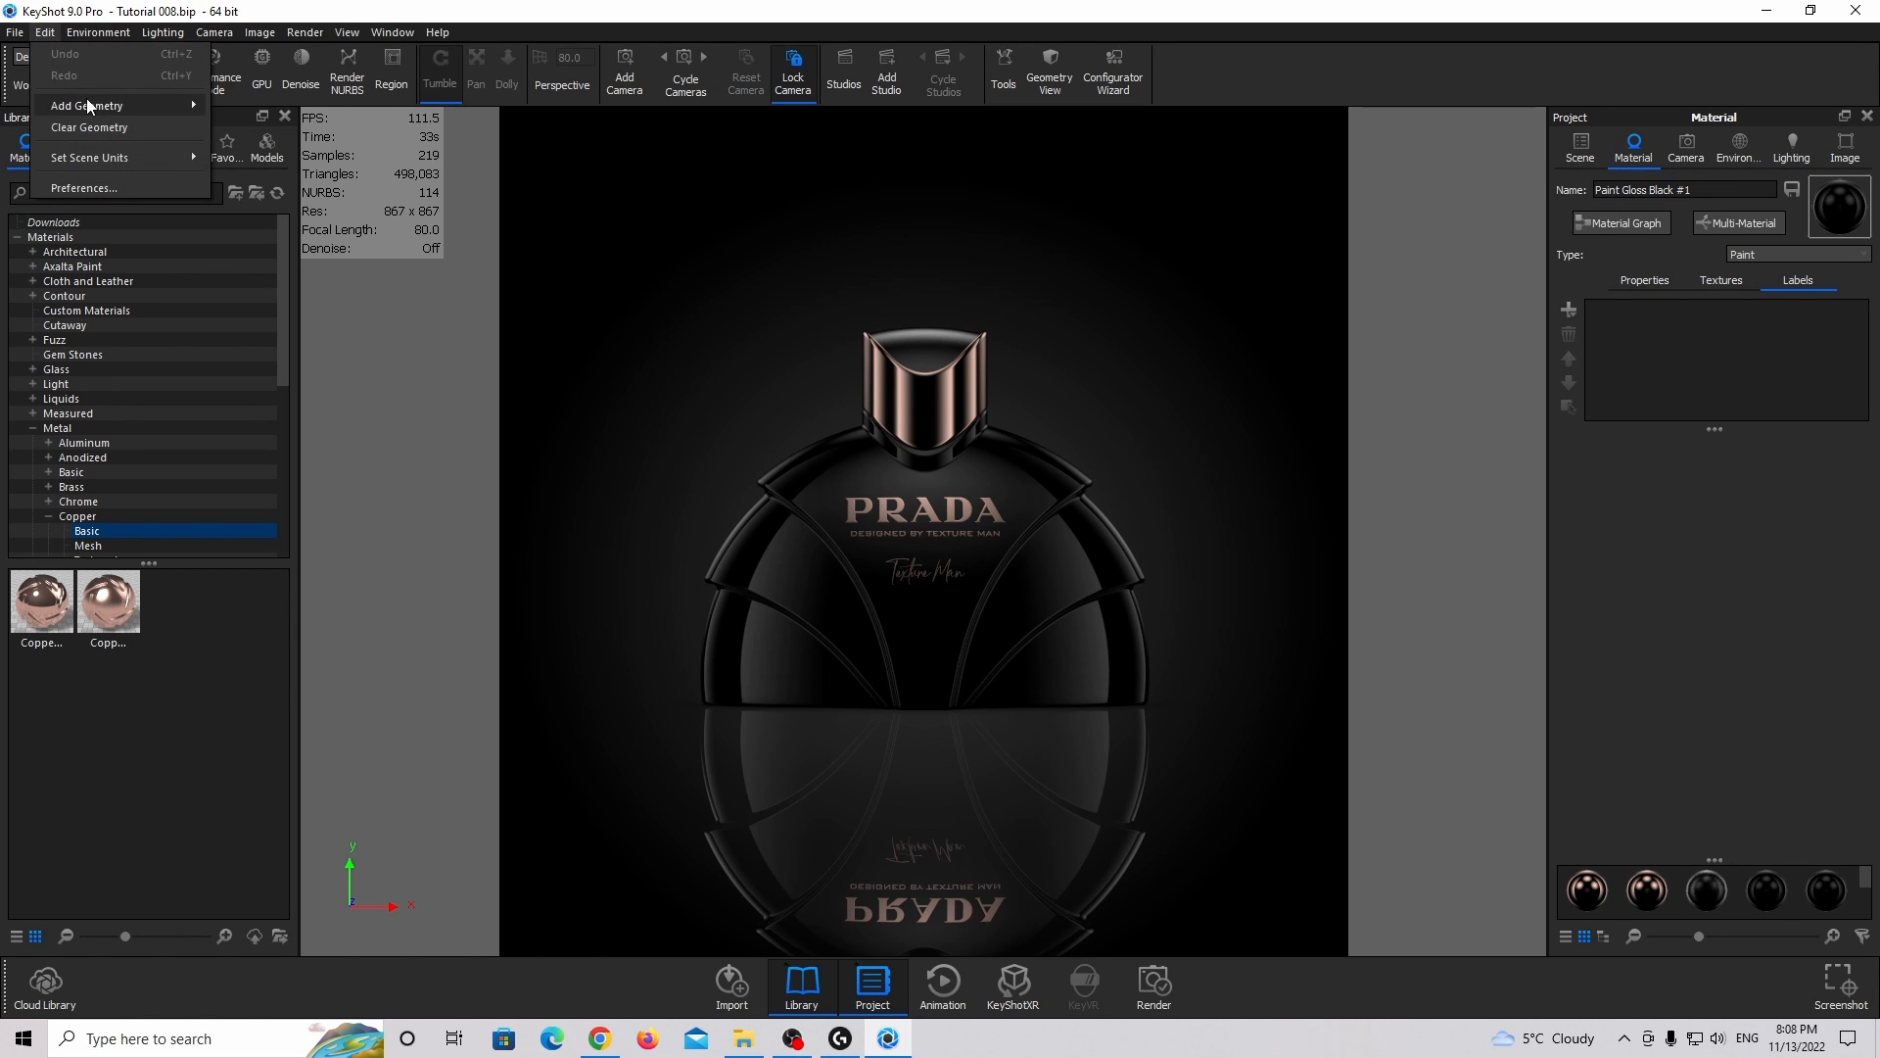
{"action": "mouse_move", "coordinate": [118, 102]}
{"action": "left_click", "coordinate": [286, 108]}
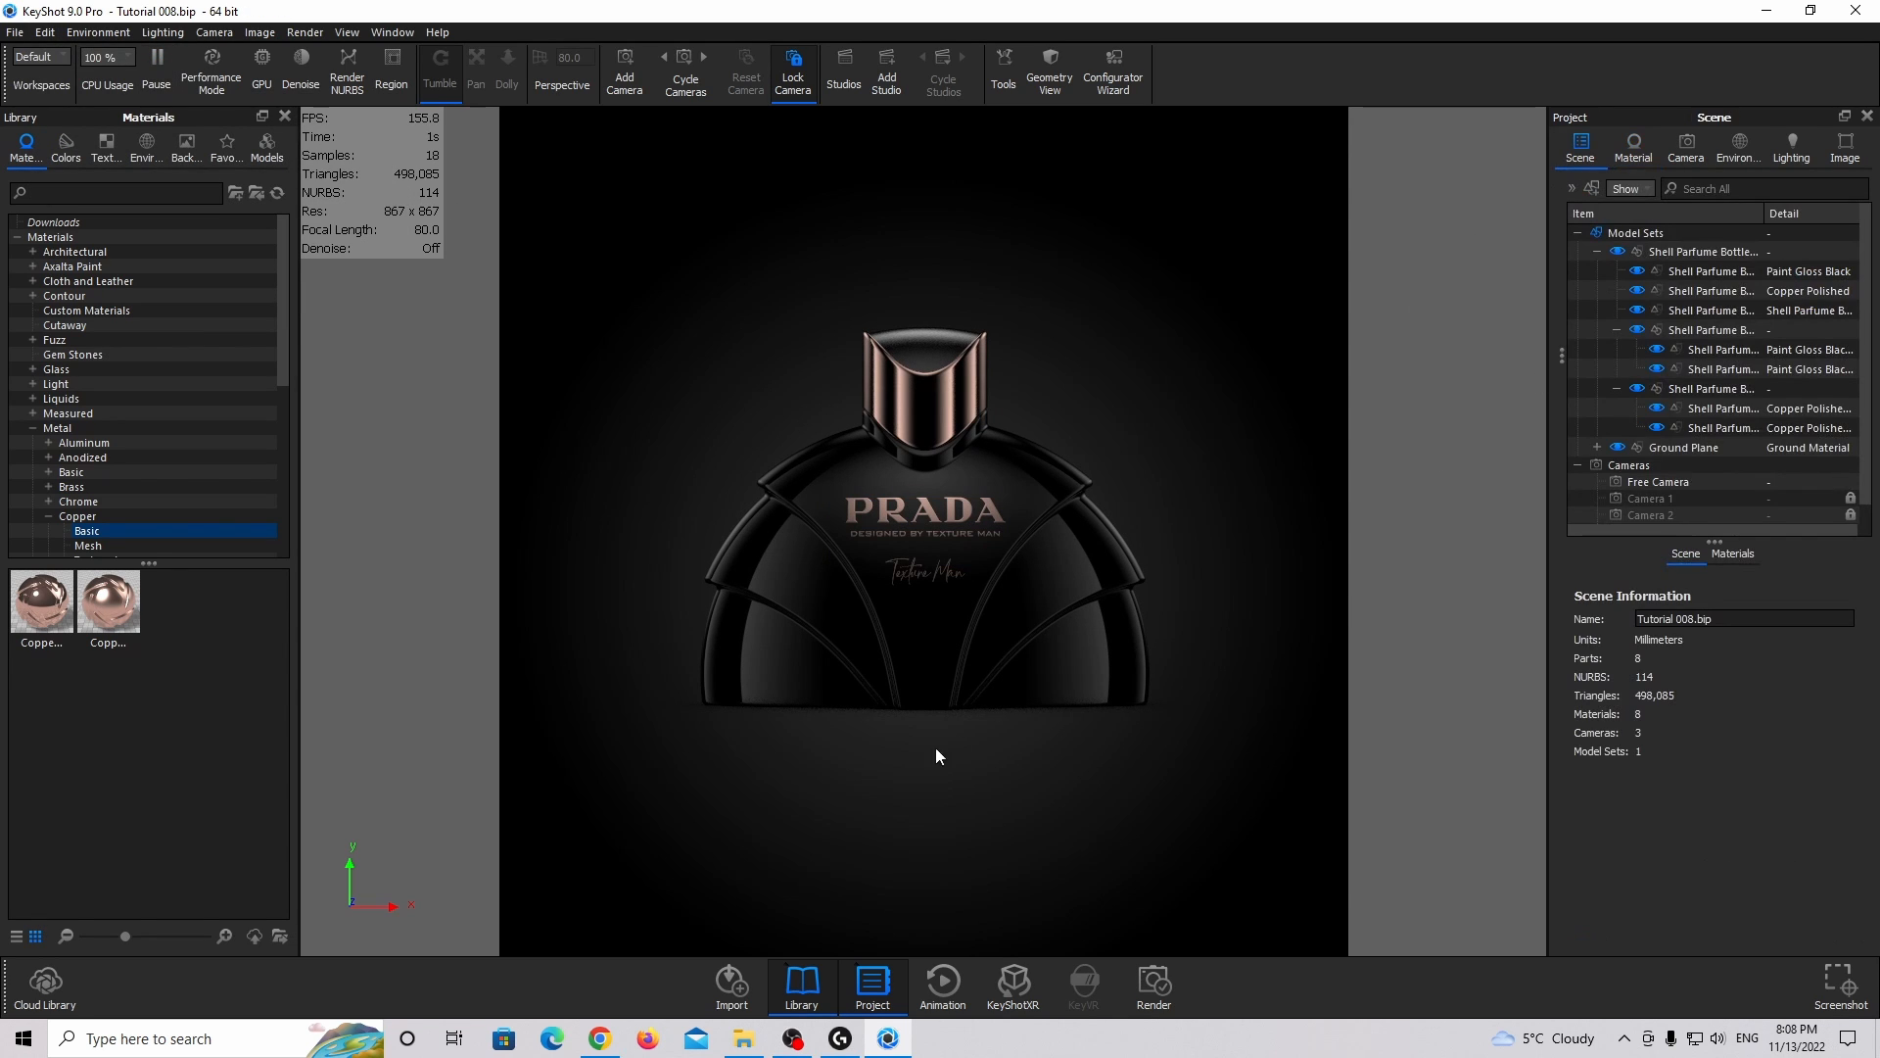
Set the specular color of the ground plane's material to white.
{"action": "double_click", "coordinate": [875, 783]}
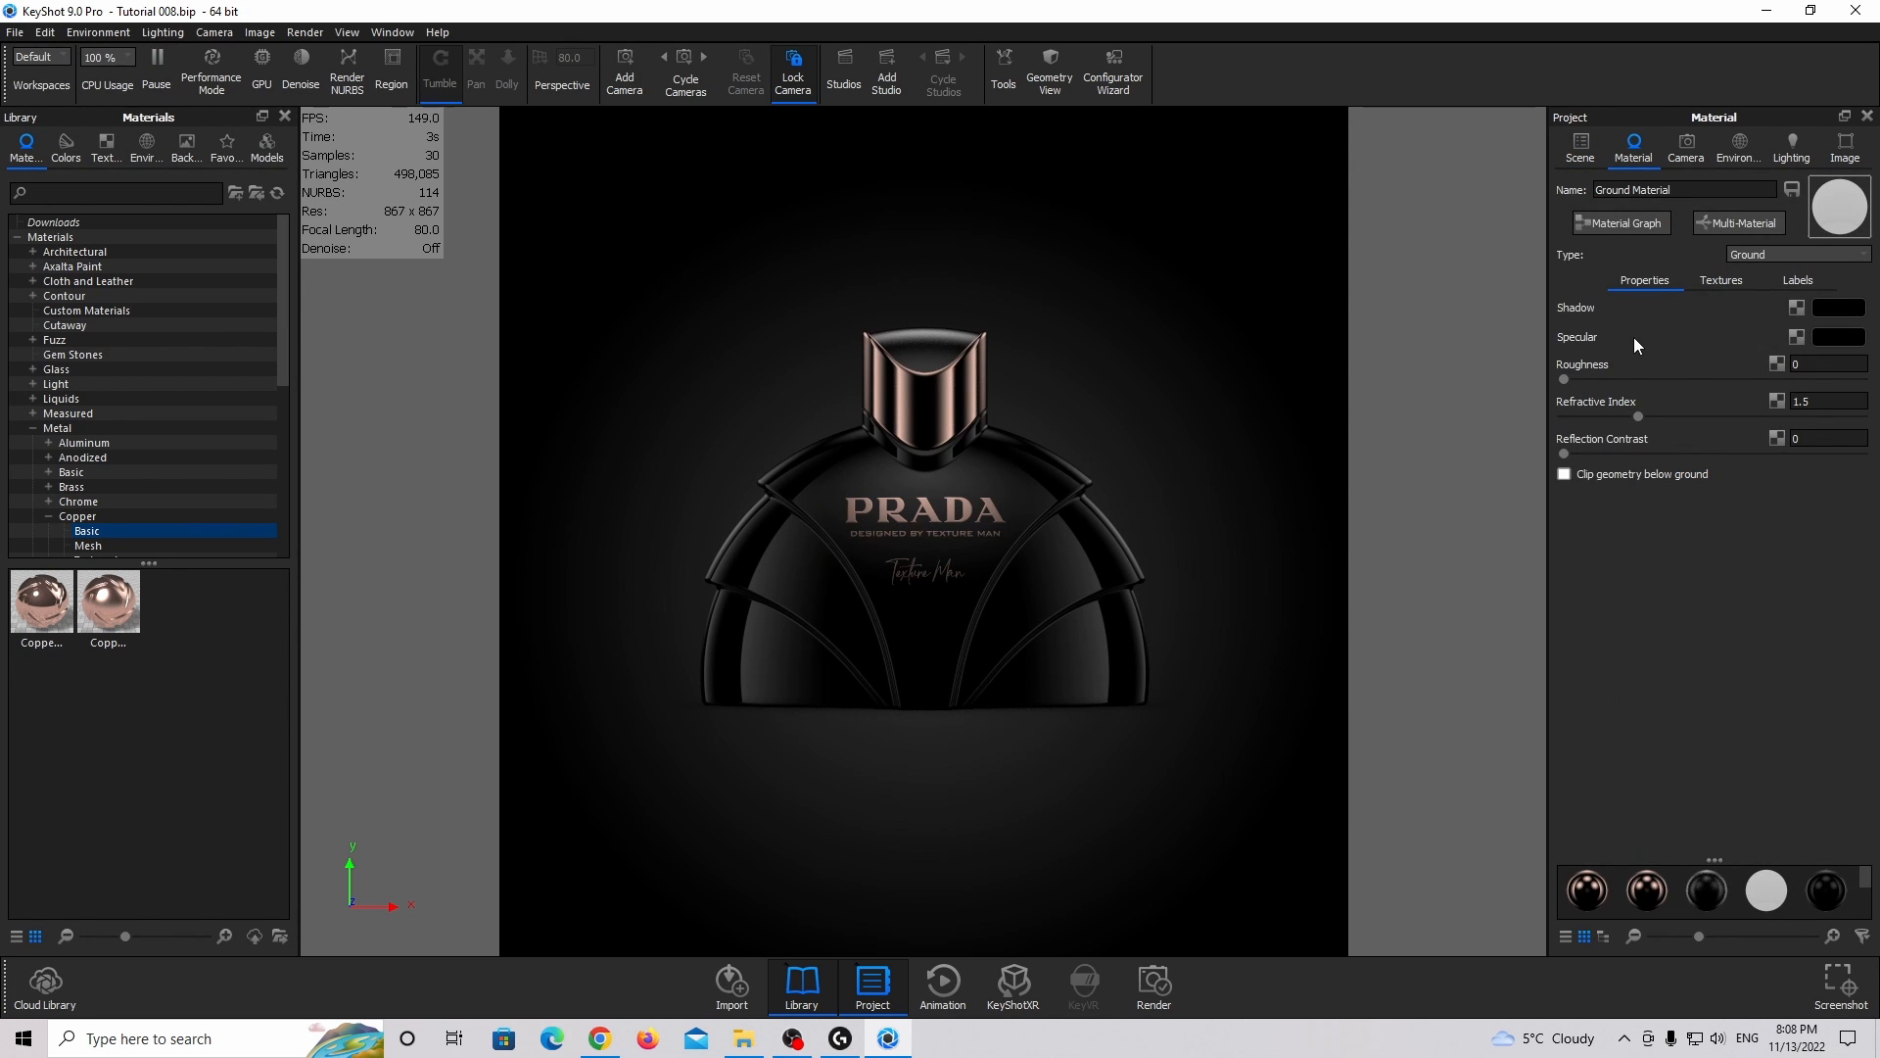
{"action": "left_click", "coordinate": [1817, 341]}
{"action": "left_click_drag", "start_coordinate": [1706, 272], "coordinate": [1406, 92]}
{"action": "left_click", "coordinate": [1760, 746]}
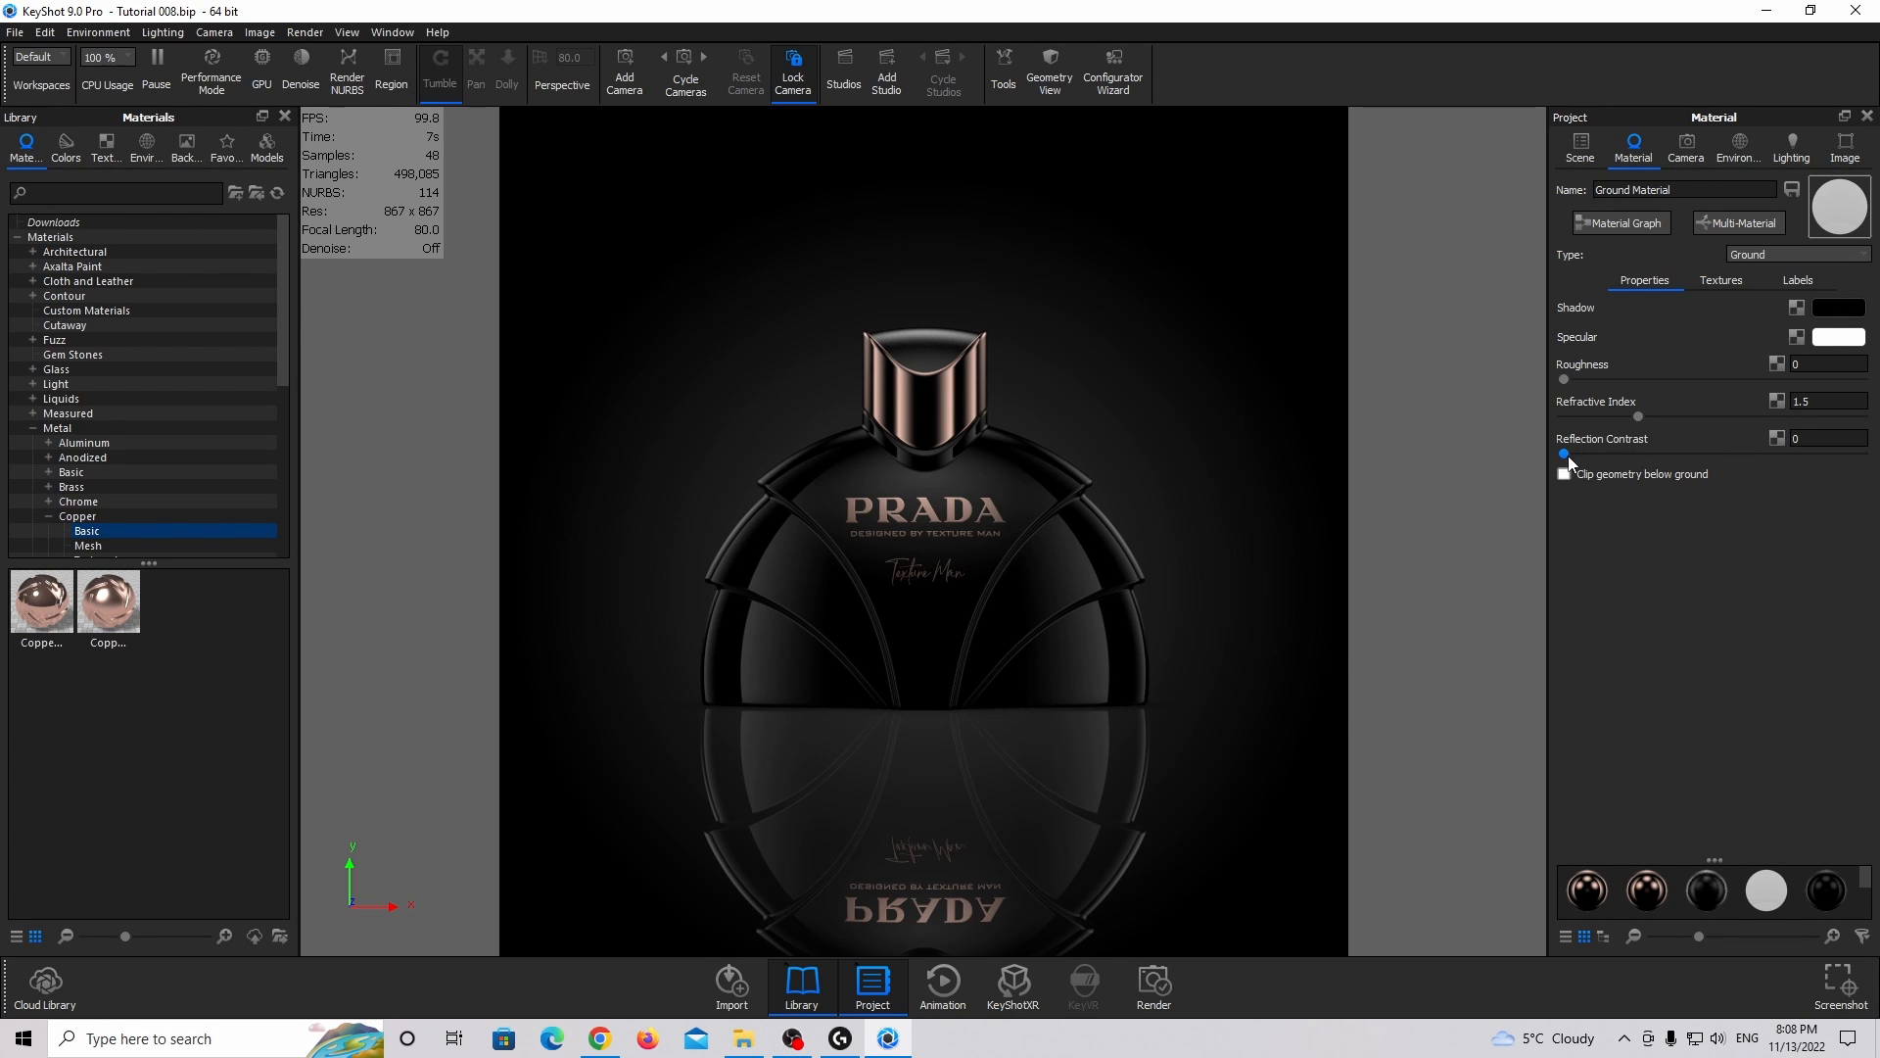
Set the reflection contrast of the ground material to 0.8.
{"action": "left_click_drag", "start_coordinate": [1565, 454], "coordinate": [1861, 455]}
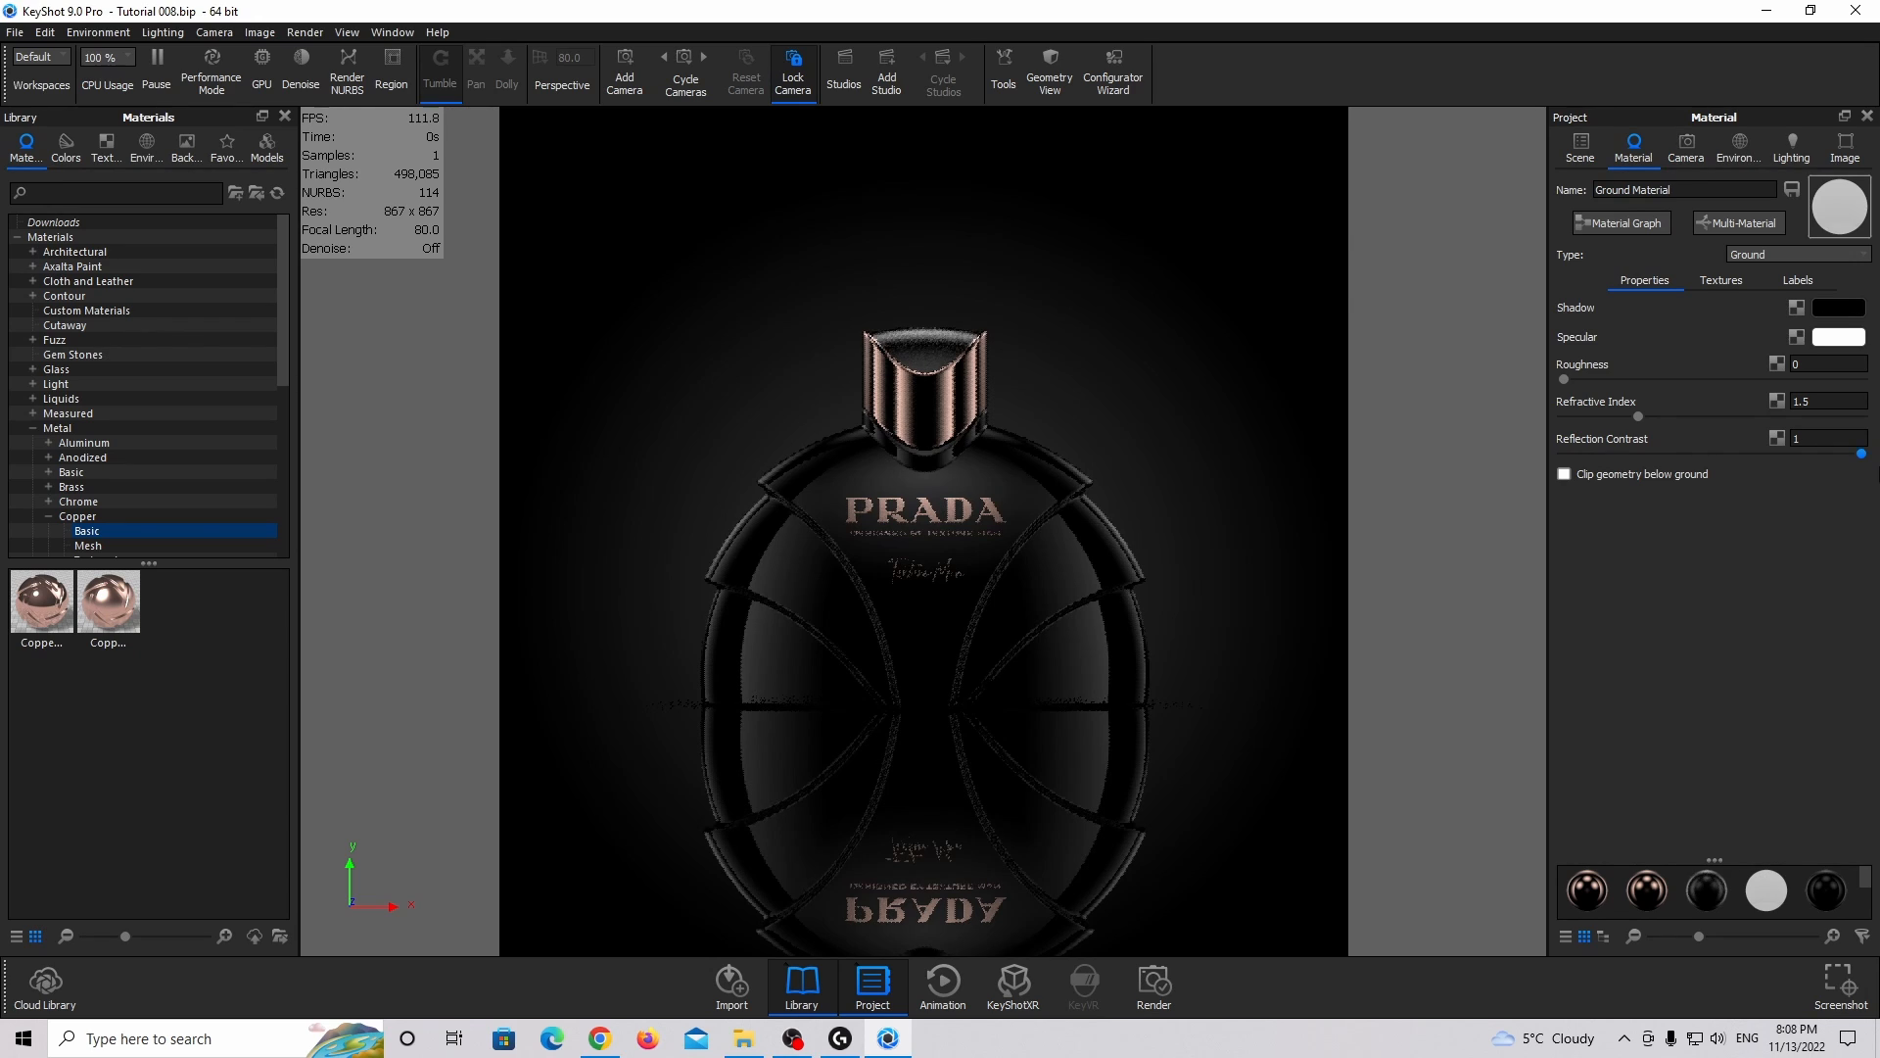
{"action": "left_click_drag", "start_coordinate": [1812, 439], "coordinate": [1523, 462]}
{"action": "type", "text": "0.08"}
{"action": "key", "text": "Return"}
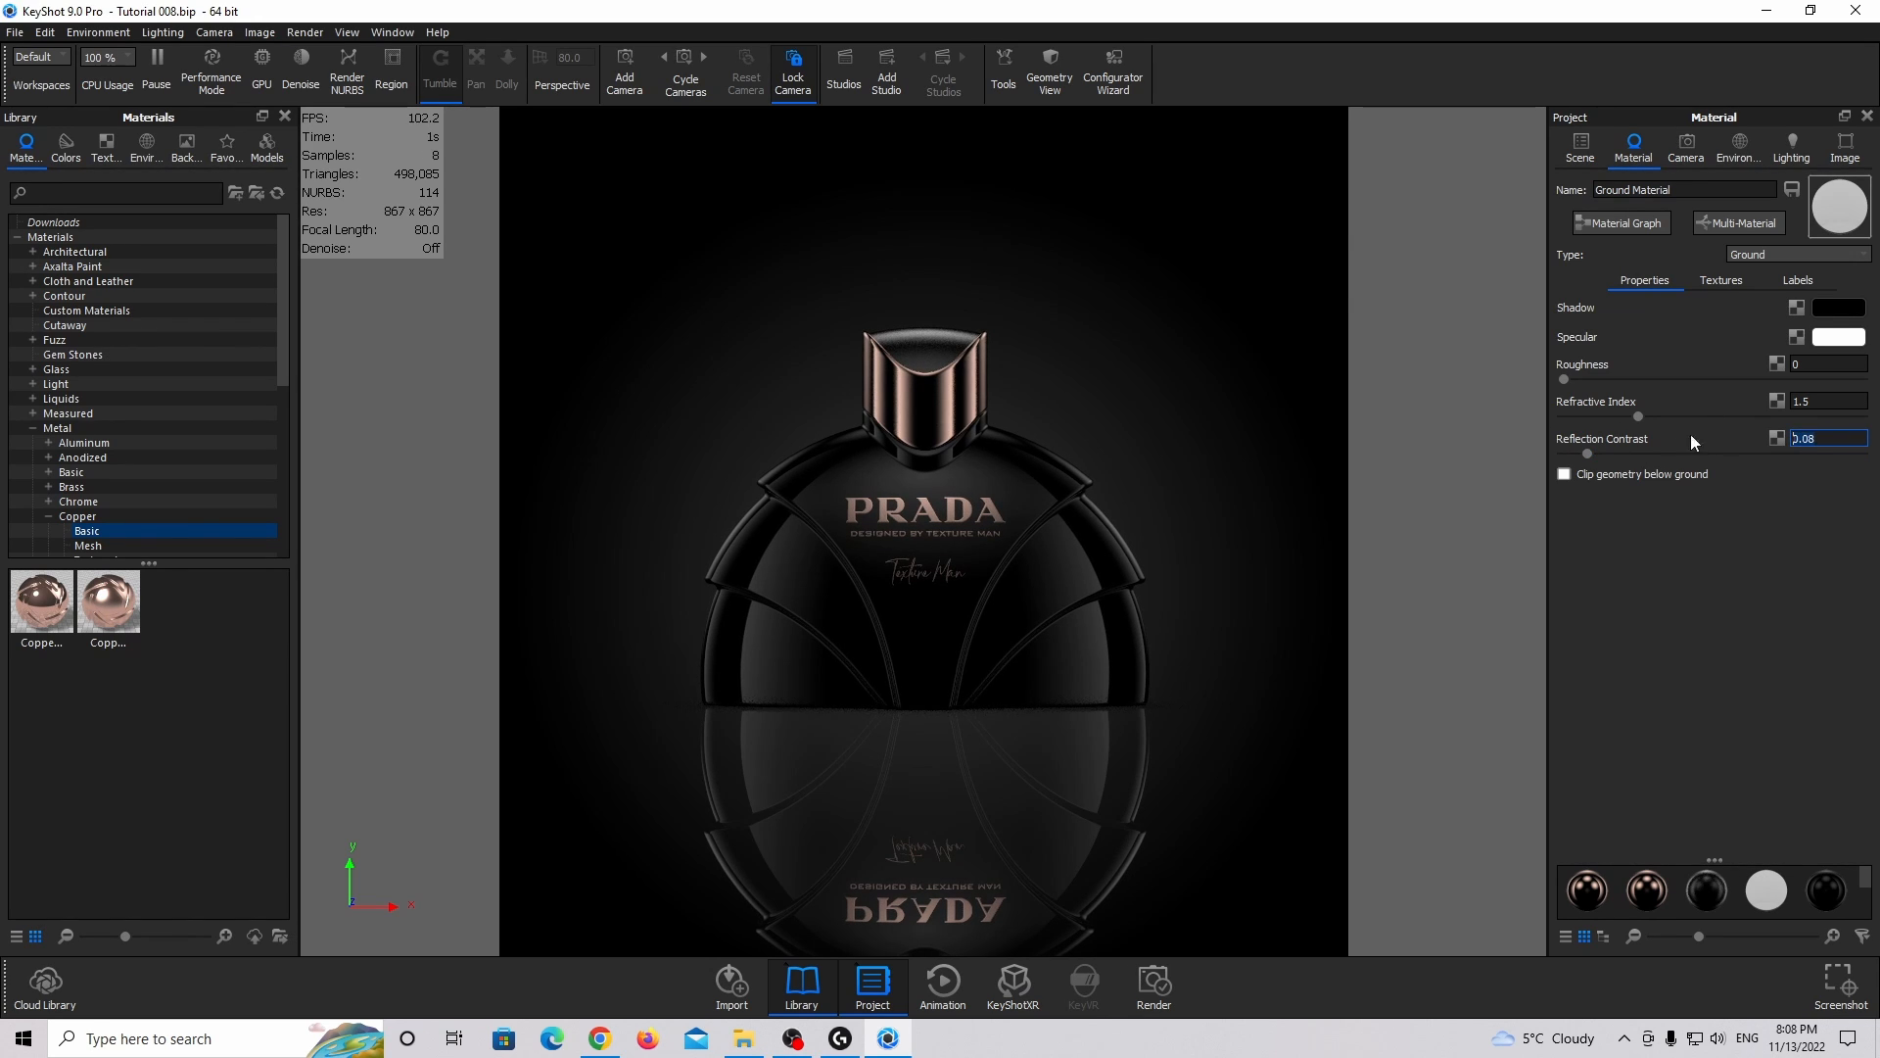
{"action": "type", "text": "0"}
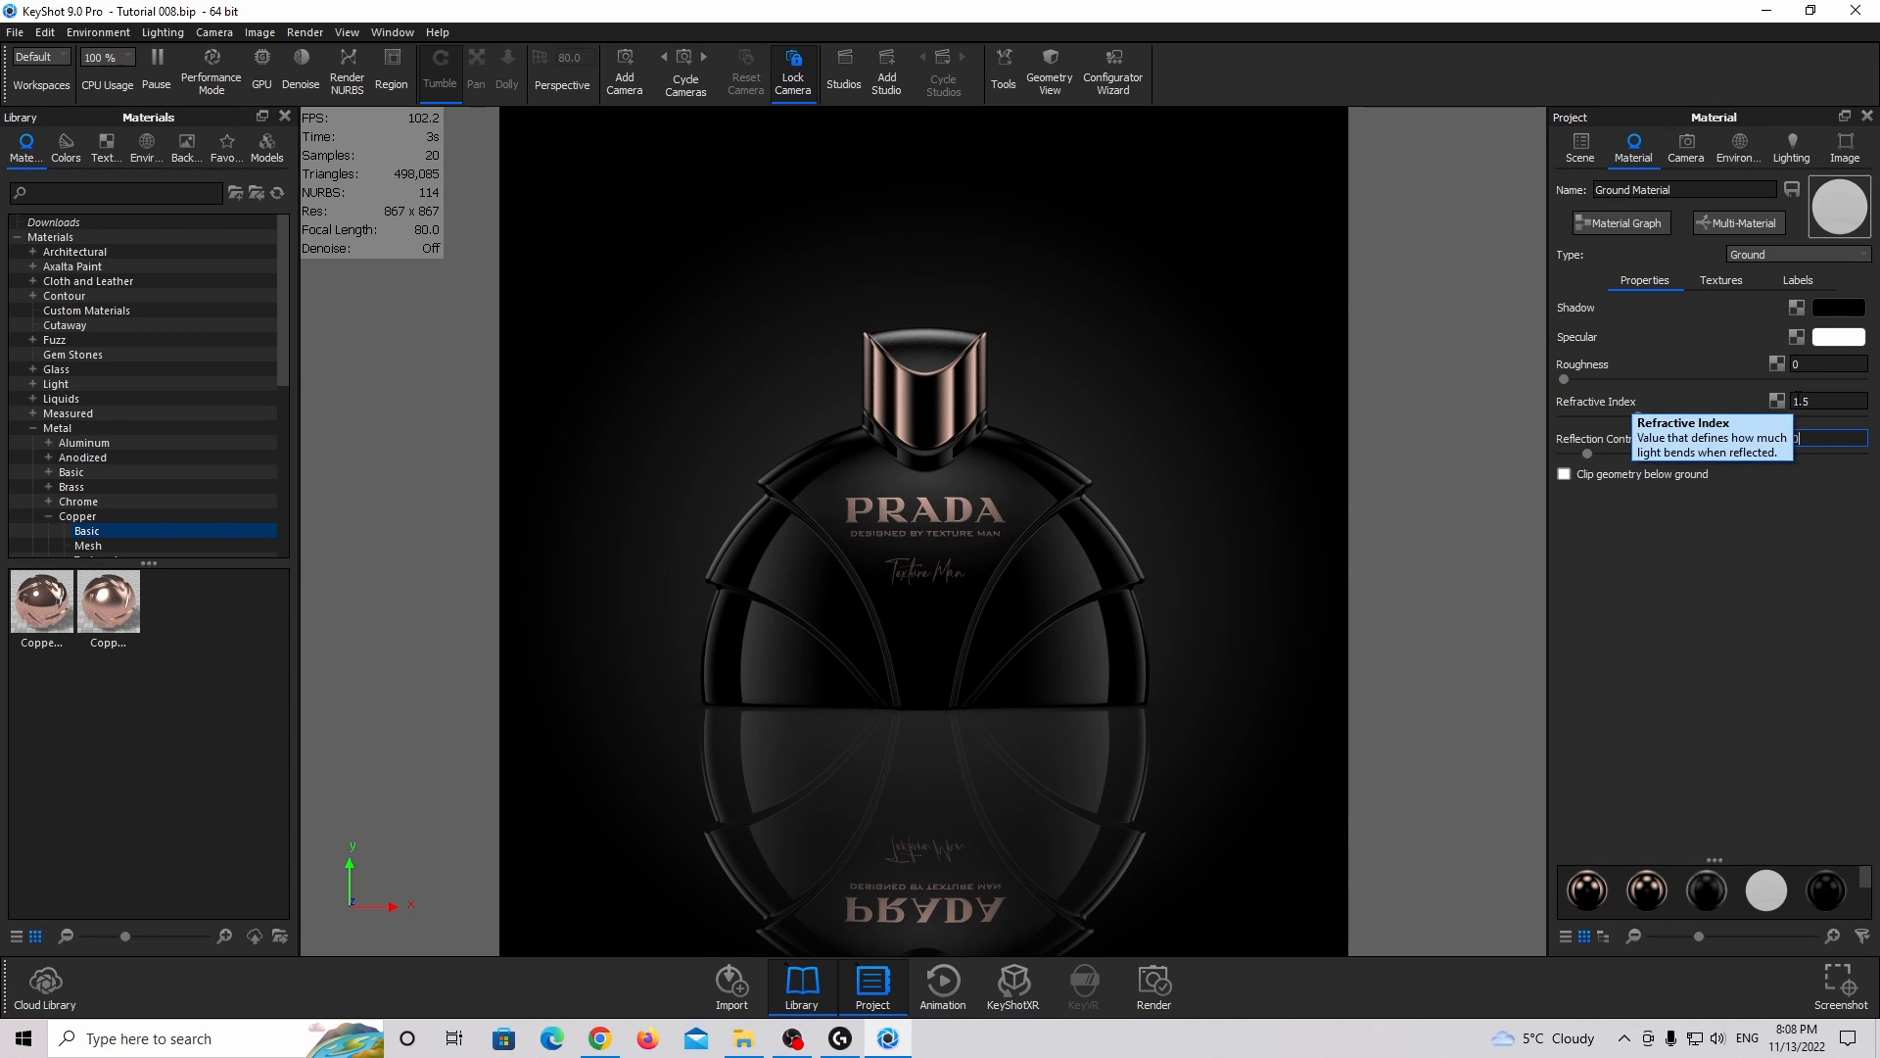
{"action": "type", "text": ".8"}
{"action": "key", "text": "Return"}
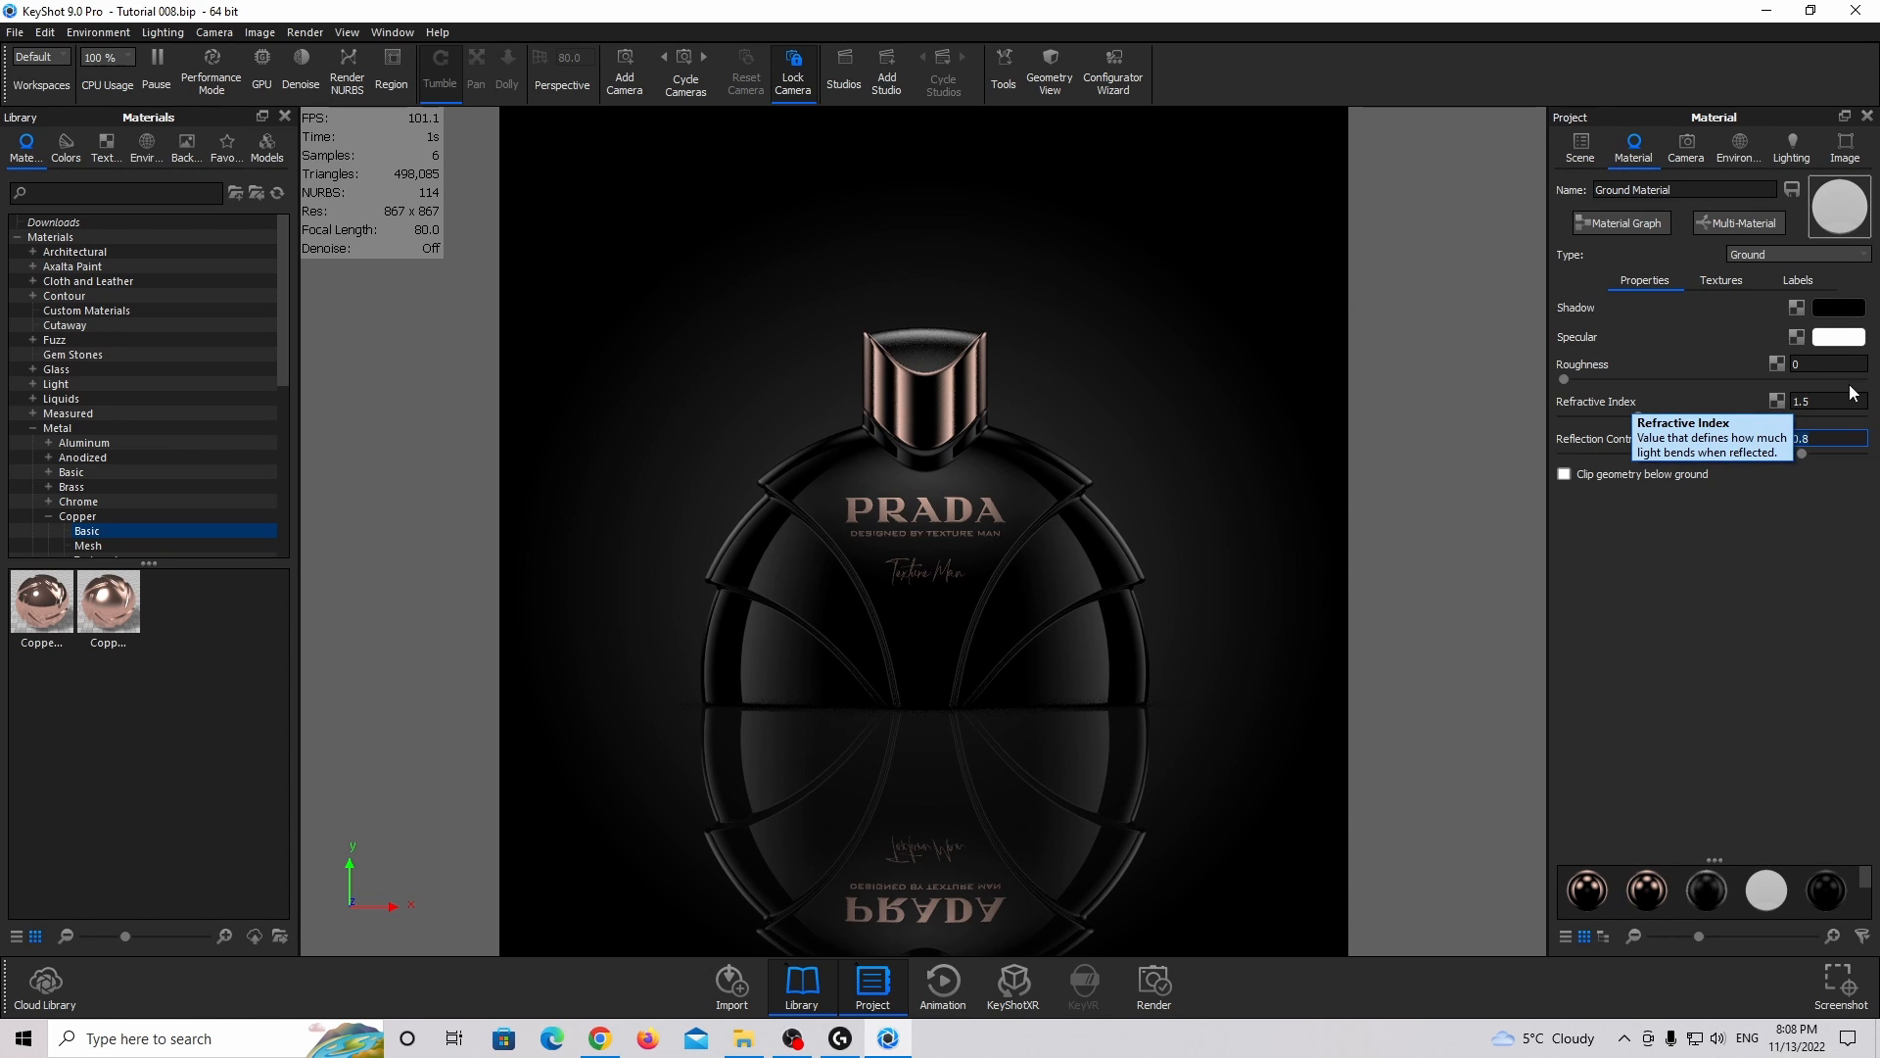
Set the ground material's roughness to 0.0025 and its refractive index to 1.6.
{"action": "left_click", "coordinate": [1817, 365]}
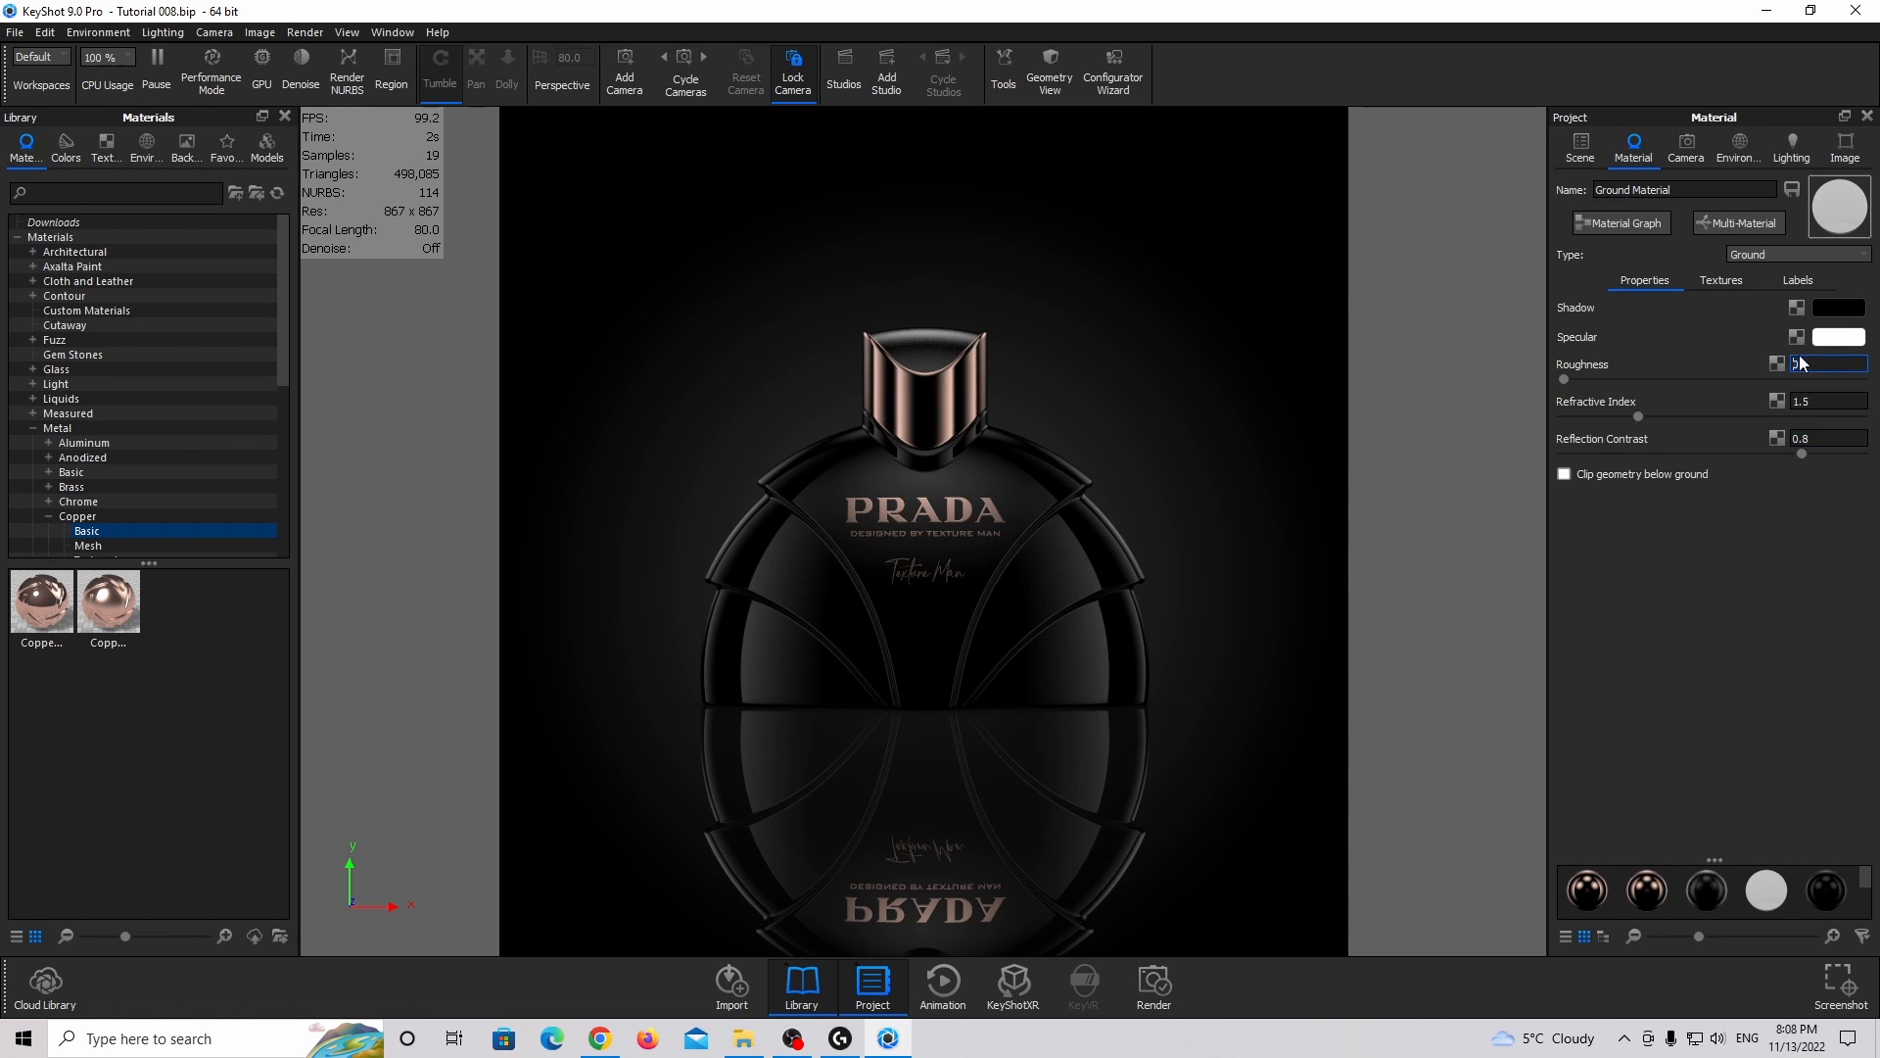
{"action": "type", "text": "0."}
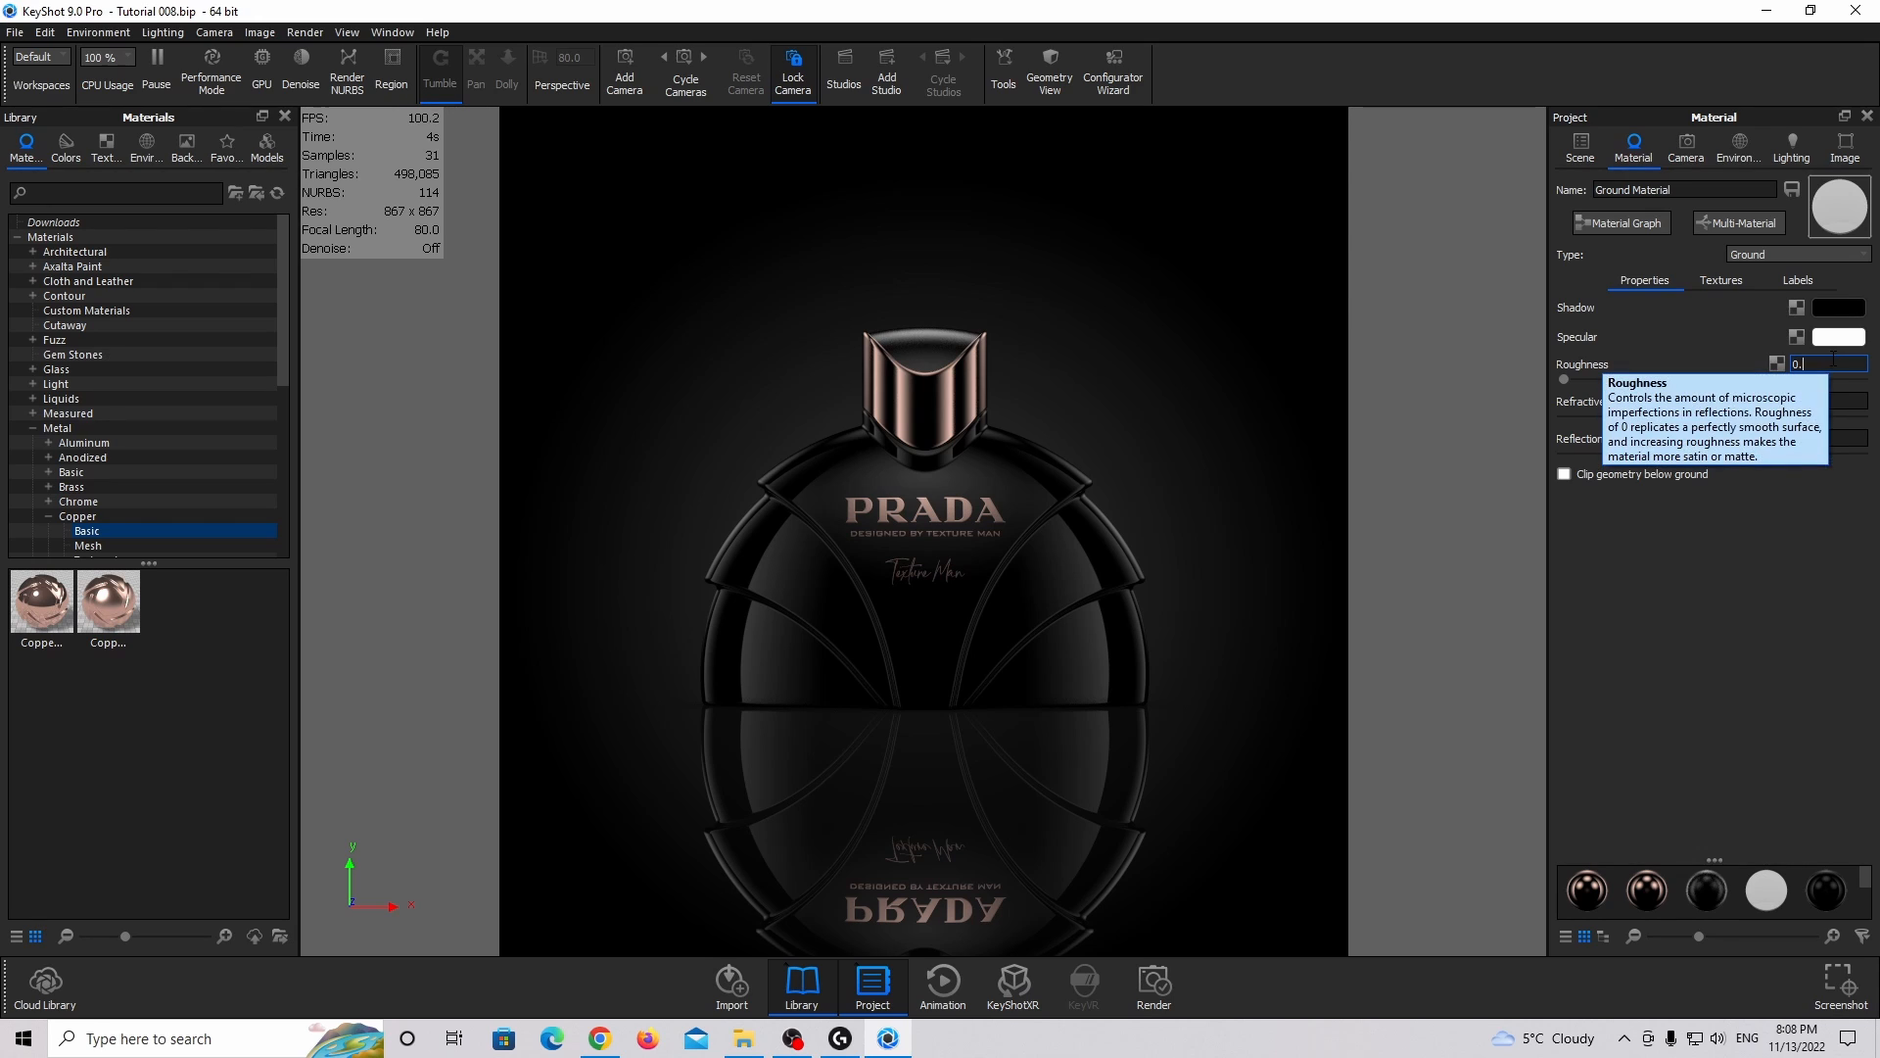
{"action": "type", "text": "0025"}
{"action": "key", "text": "Return"}
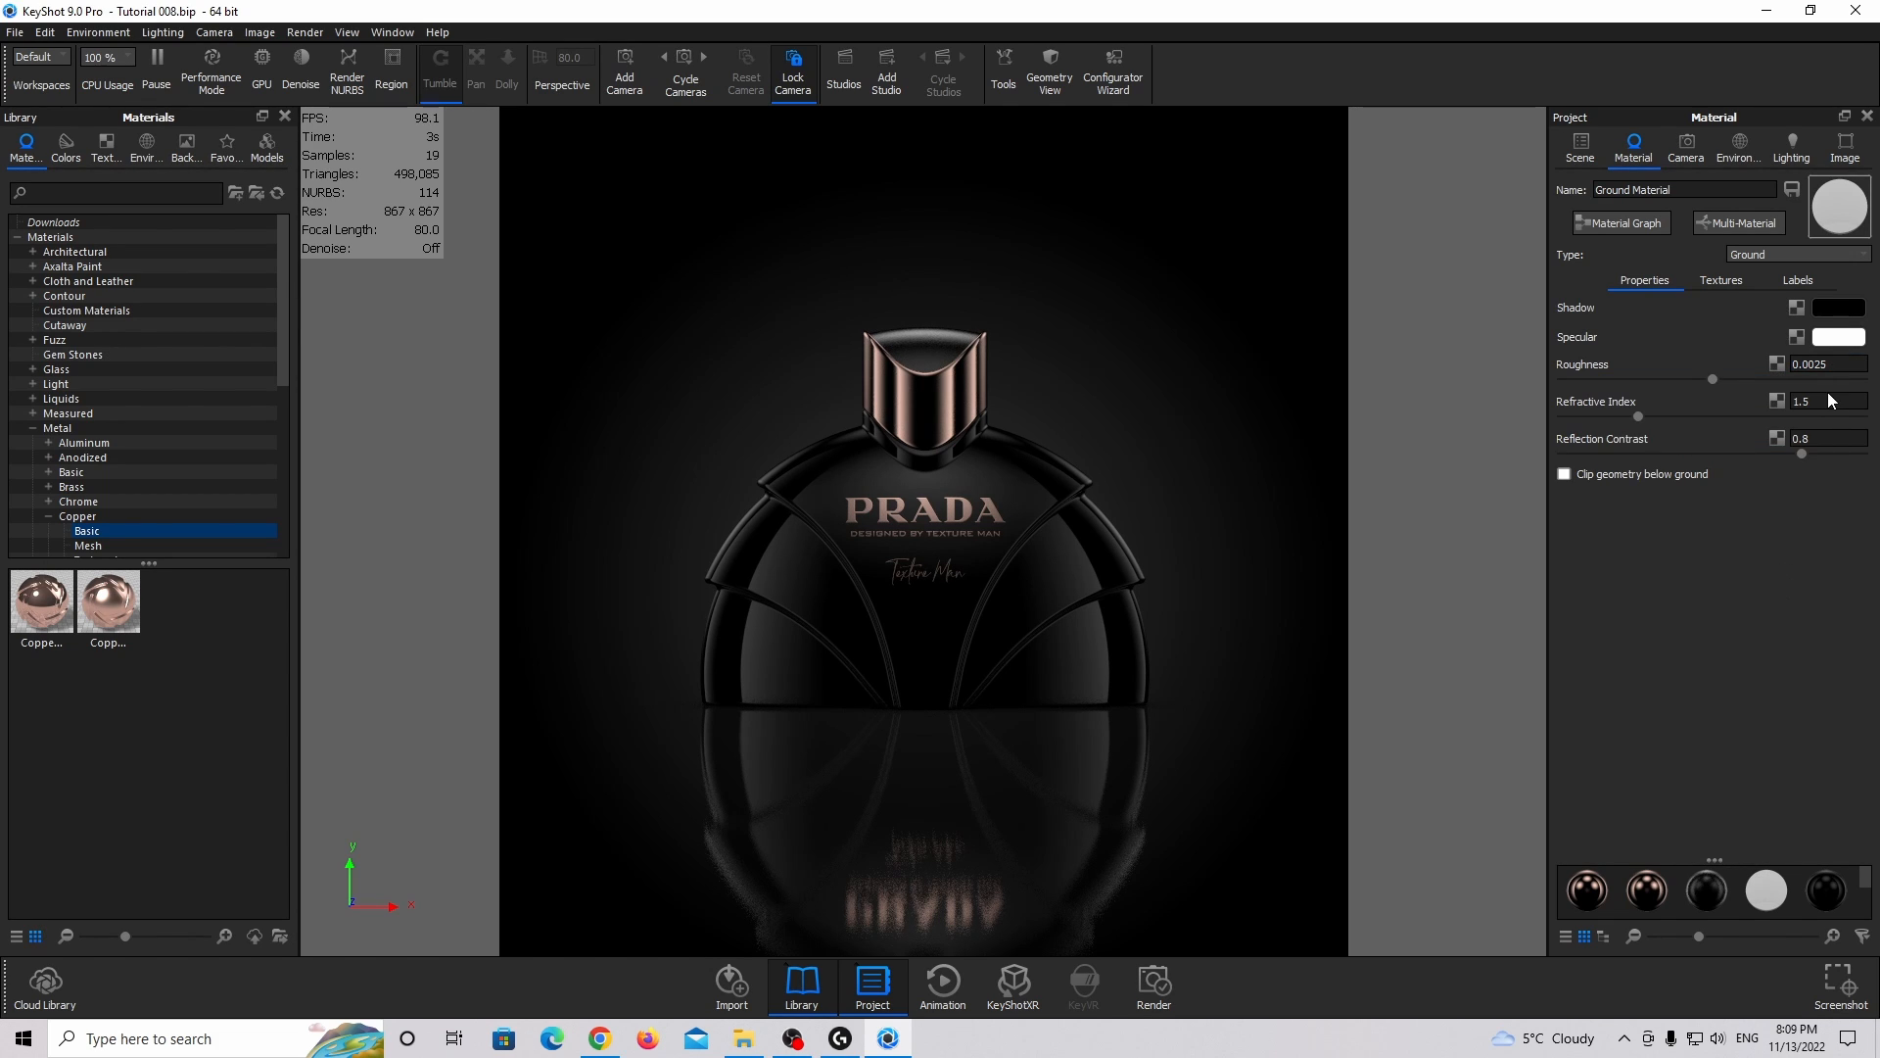
{"action": "left_click", "coordinate": [1806, 401]}
{"action": "key", "text": "BackSpace"}
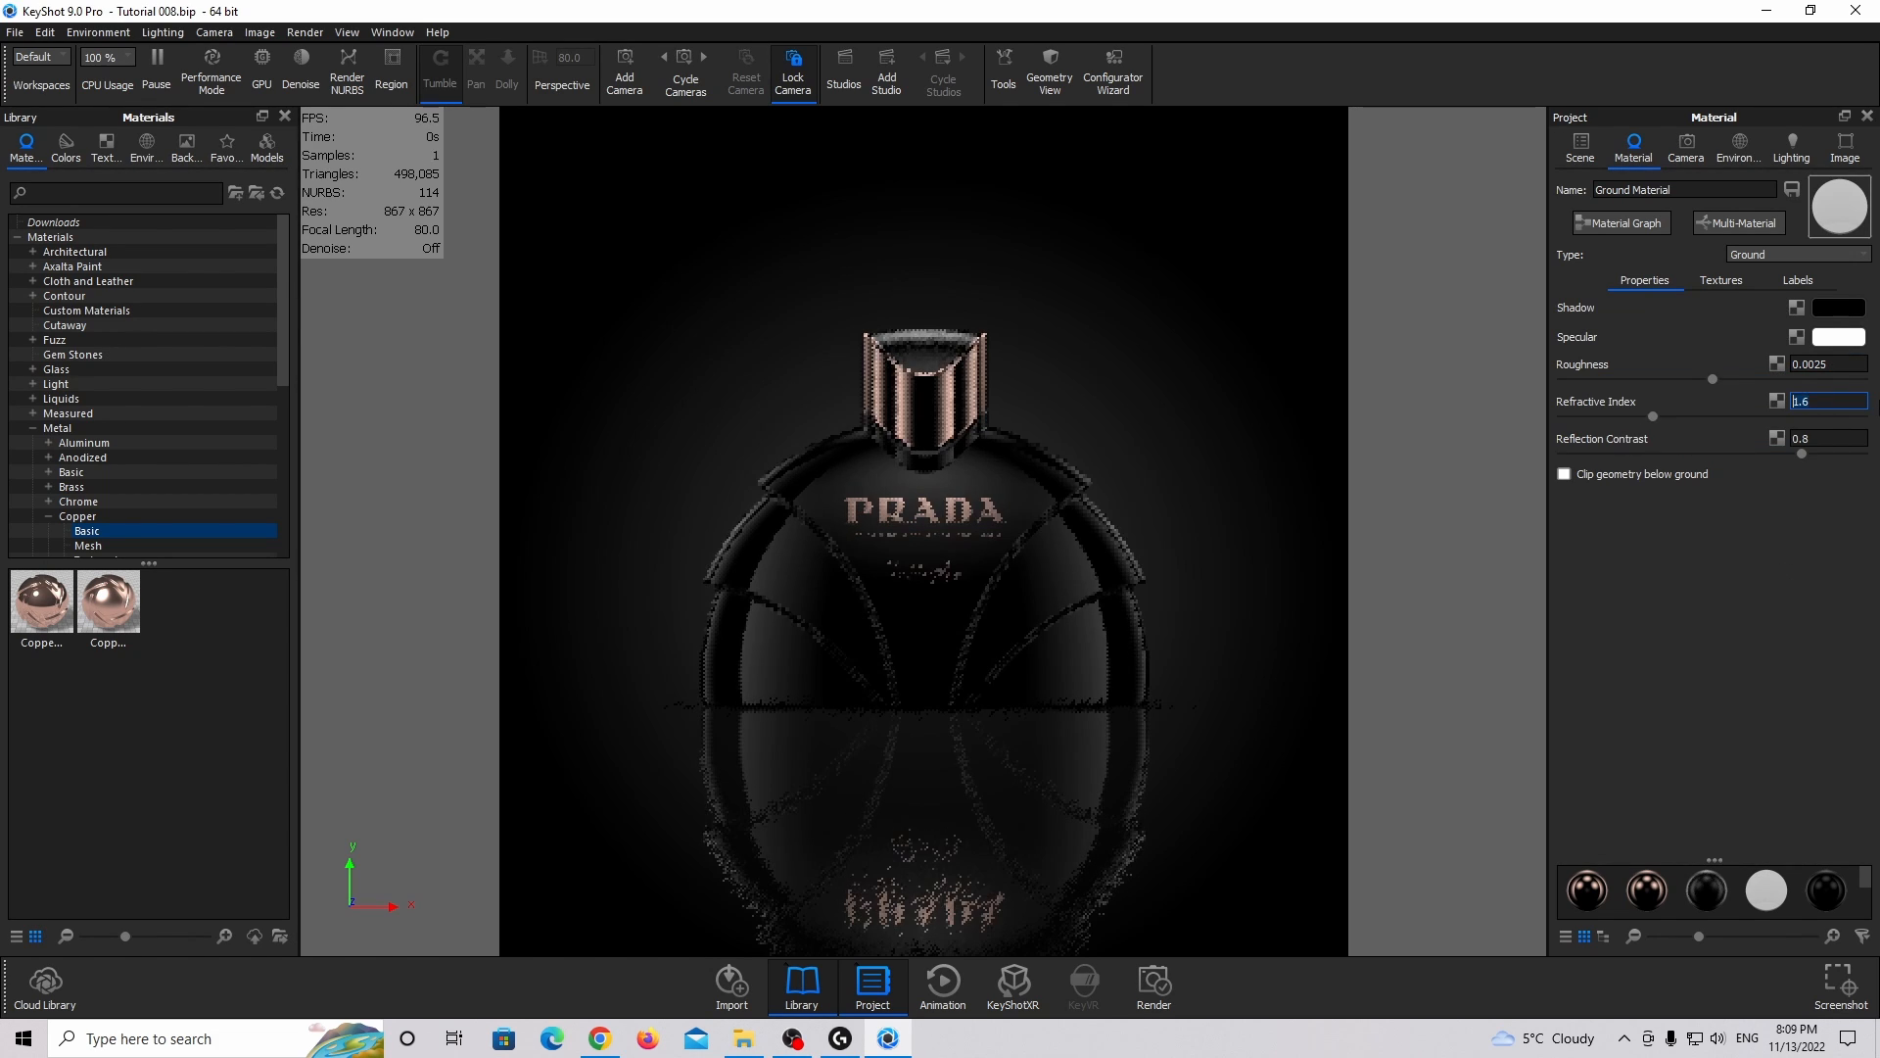
{"action": "type", "text": "6"}
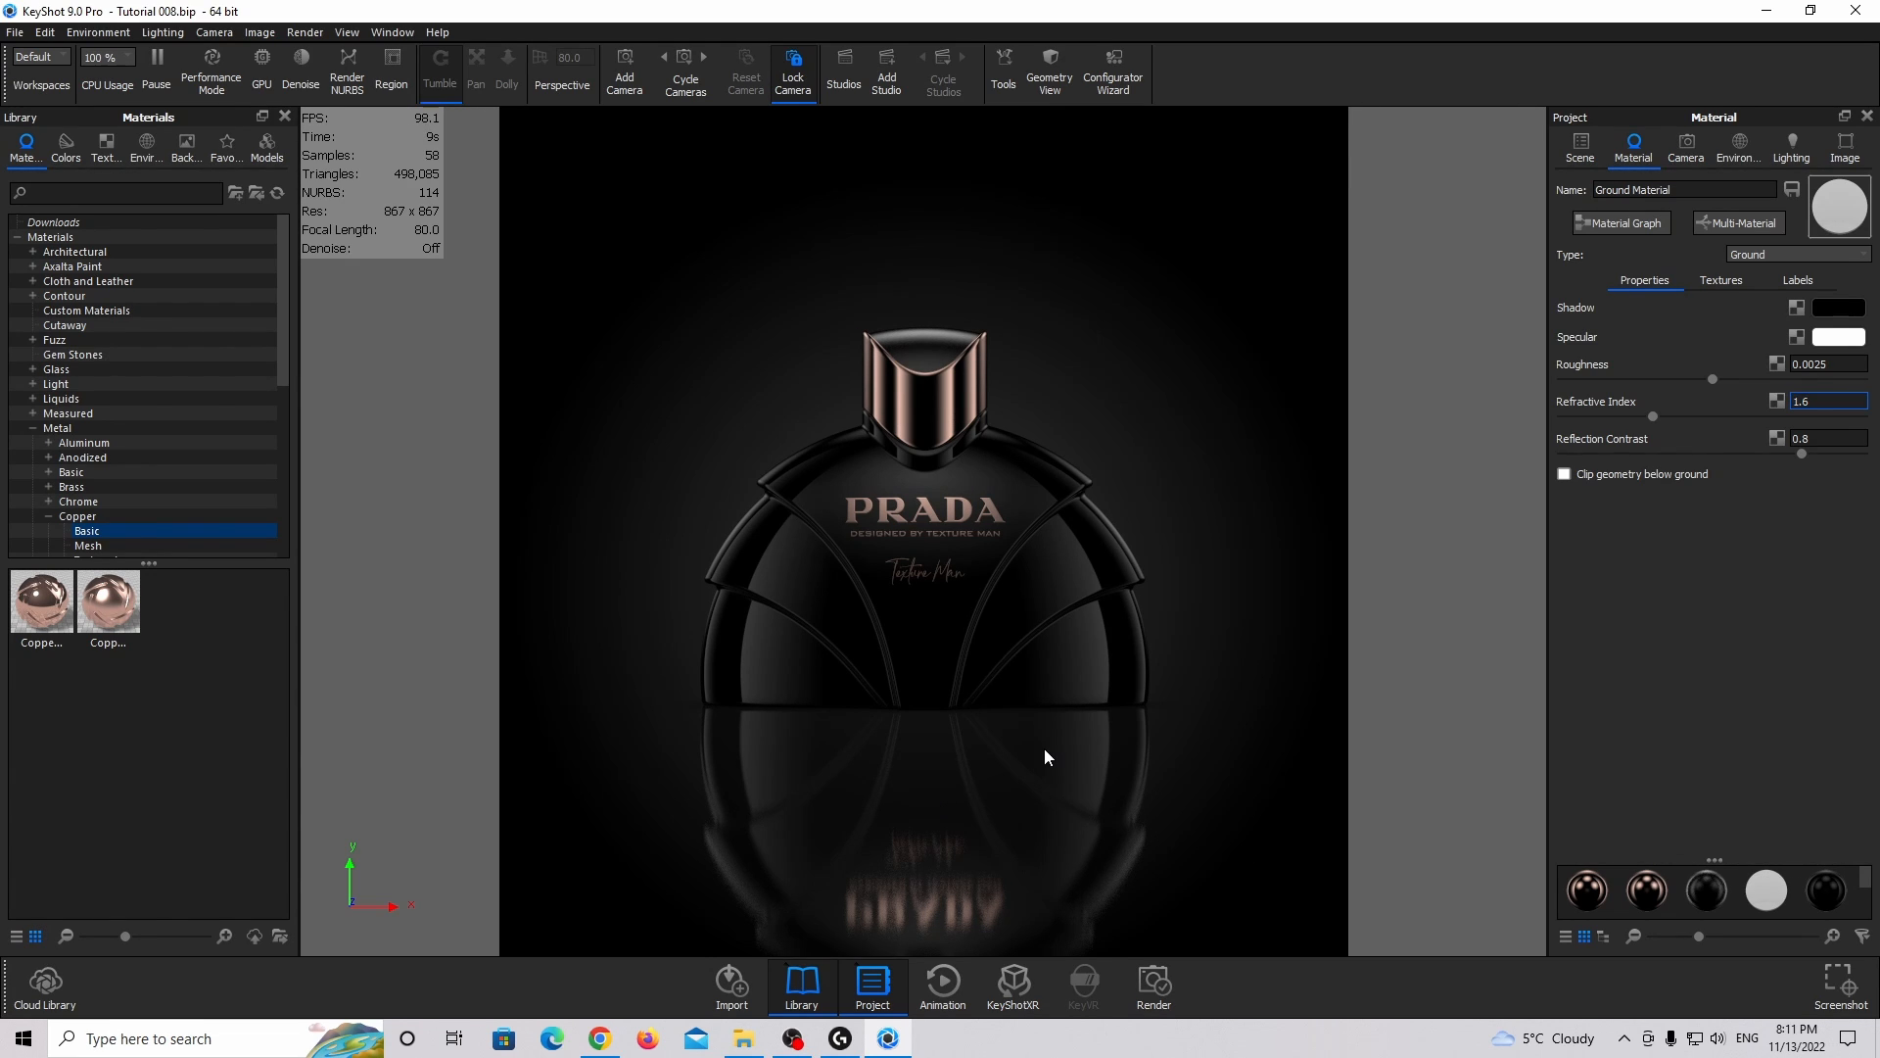
Apply the Product lighting preset to the scene.
{"action": "left_click", "coordinate": [1793, 146]}
{"action": "left_click", "coordinate": [1604, 262]}
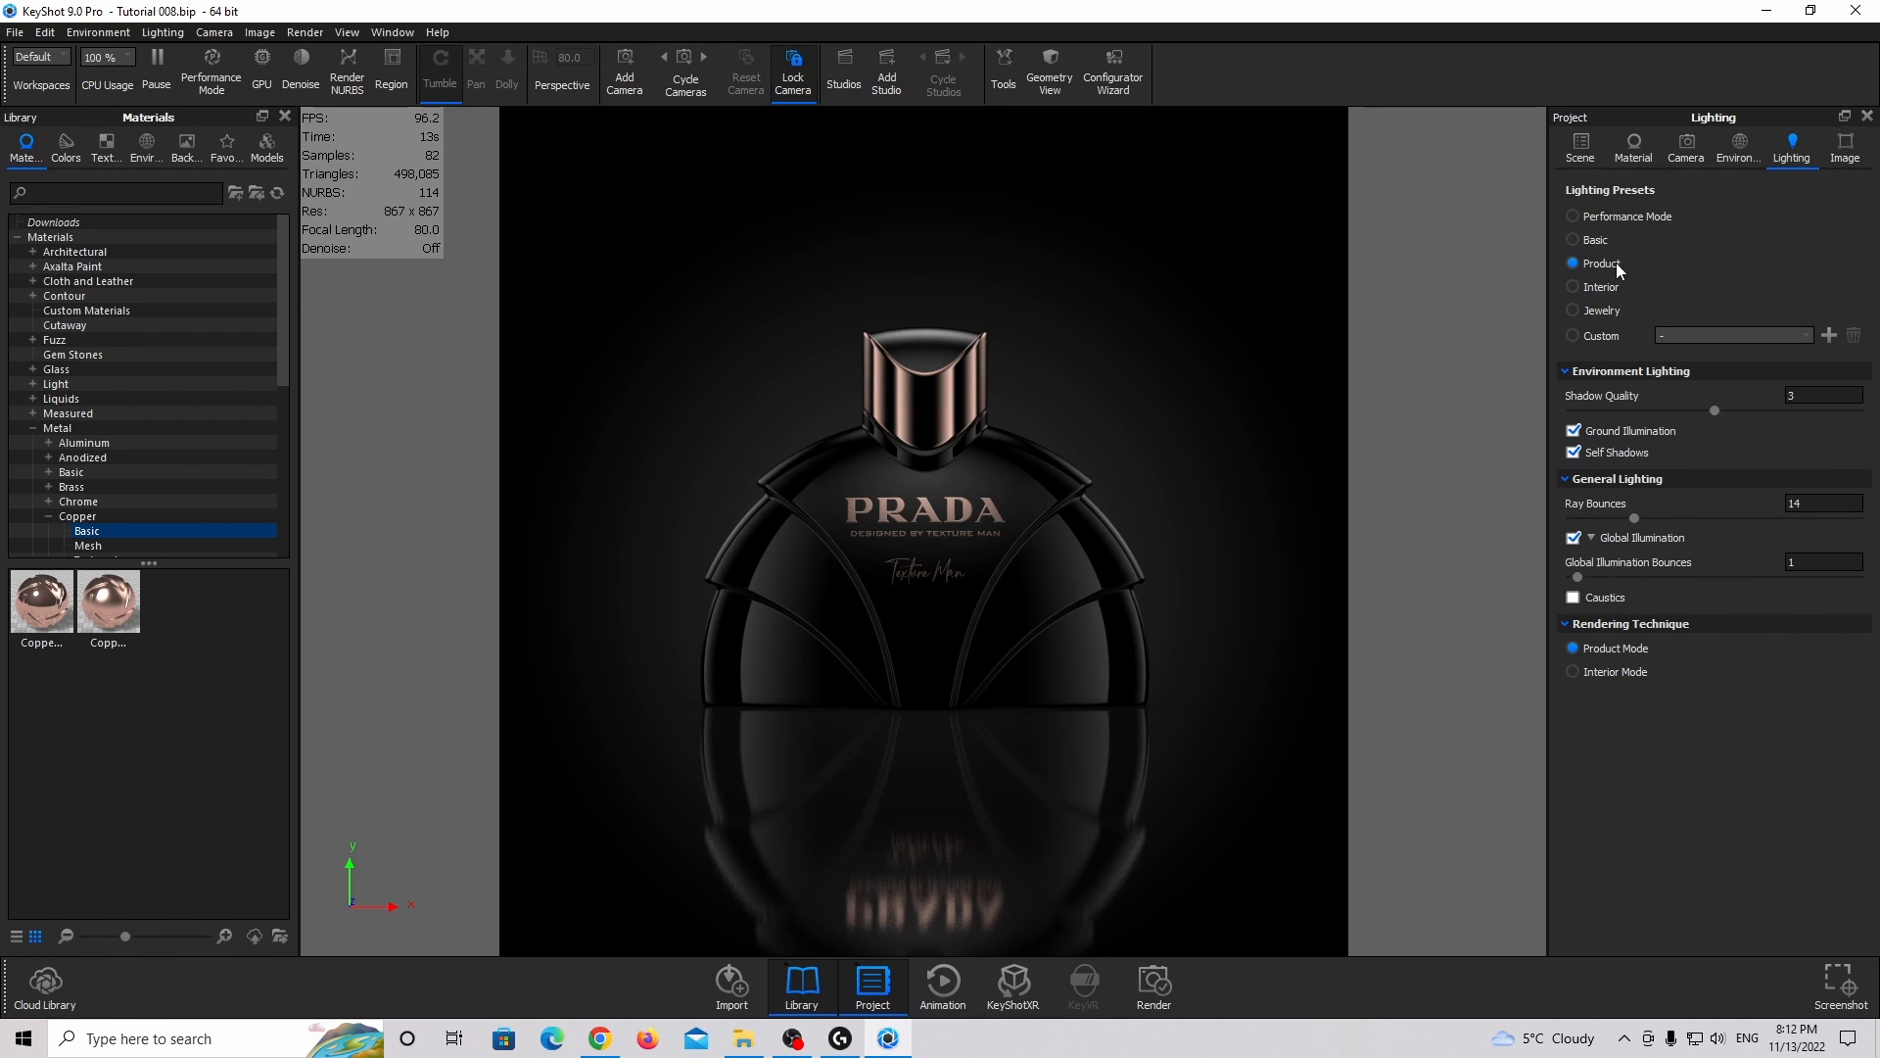
Add a new image style in Photographic mode and set its exposure to 0.4 EV.
{"action": "left_click", "coordinate": [1854, 154]}
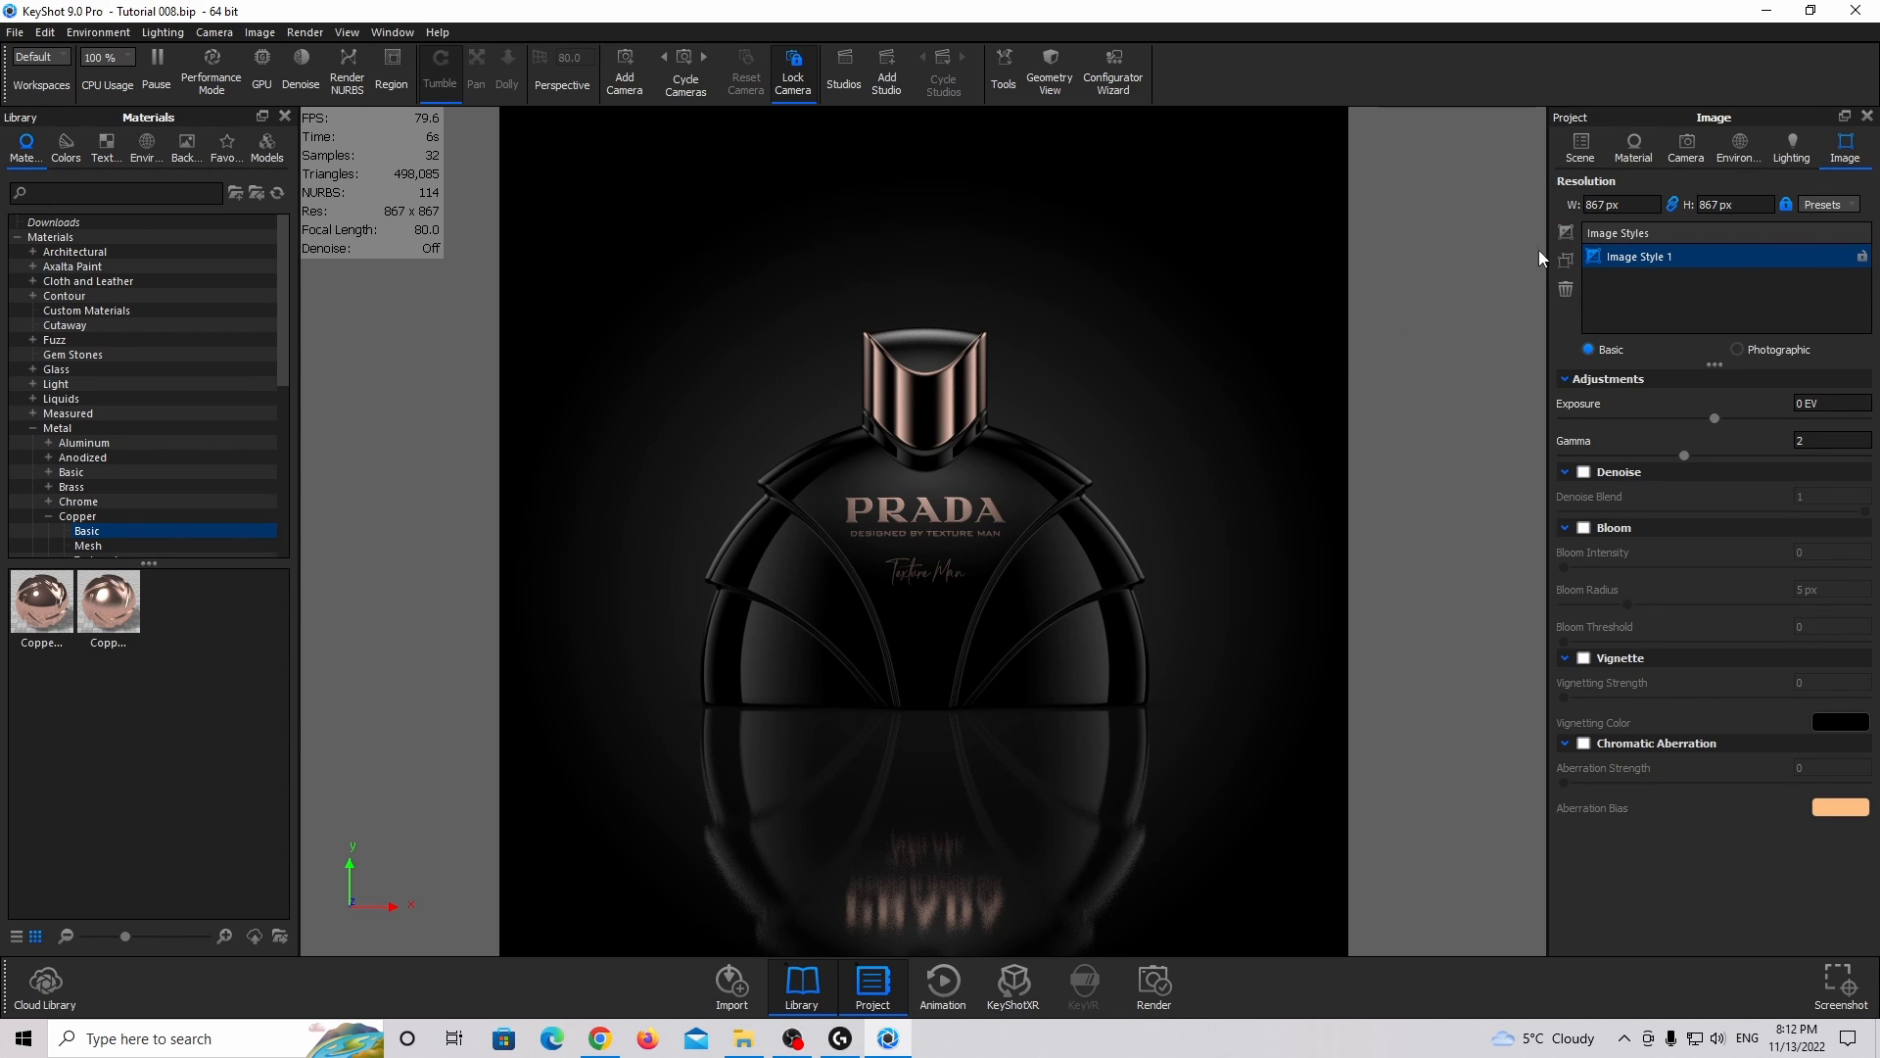
{"action": "left_click", "coordinate": [1567, 232]}
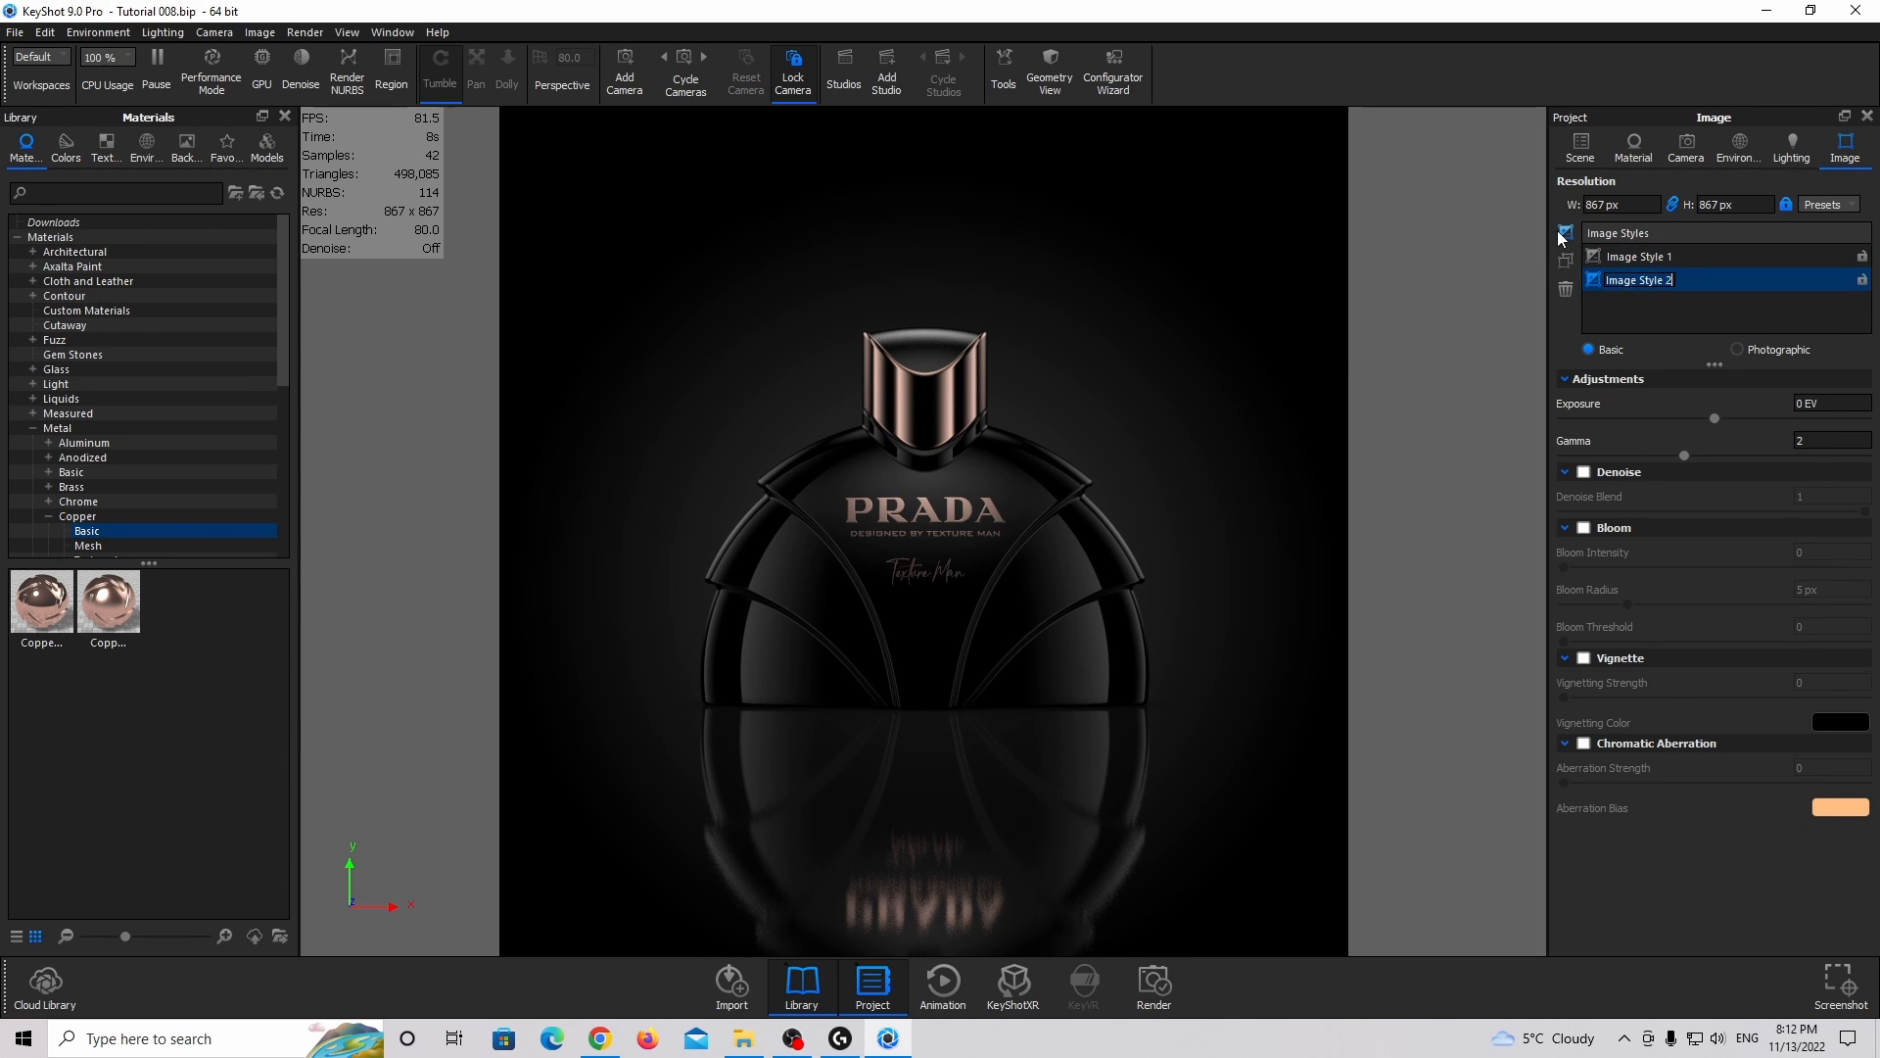
{"action": "left_click", "coordinate": [1766, 355]}
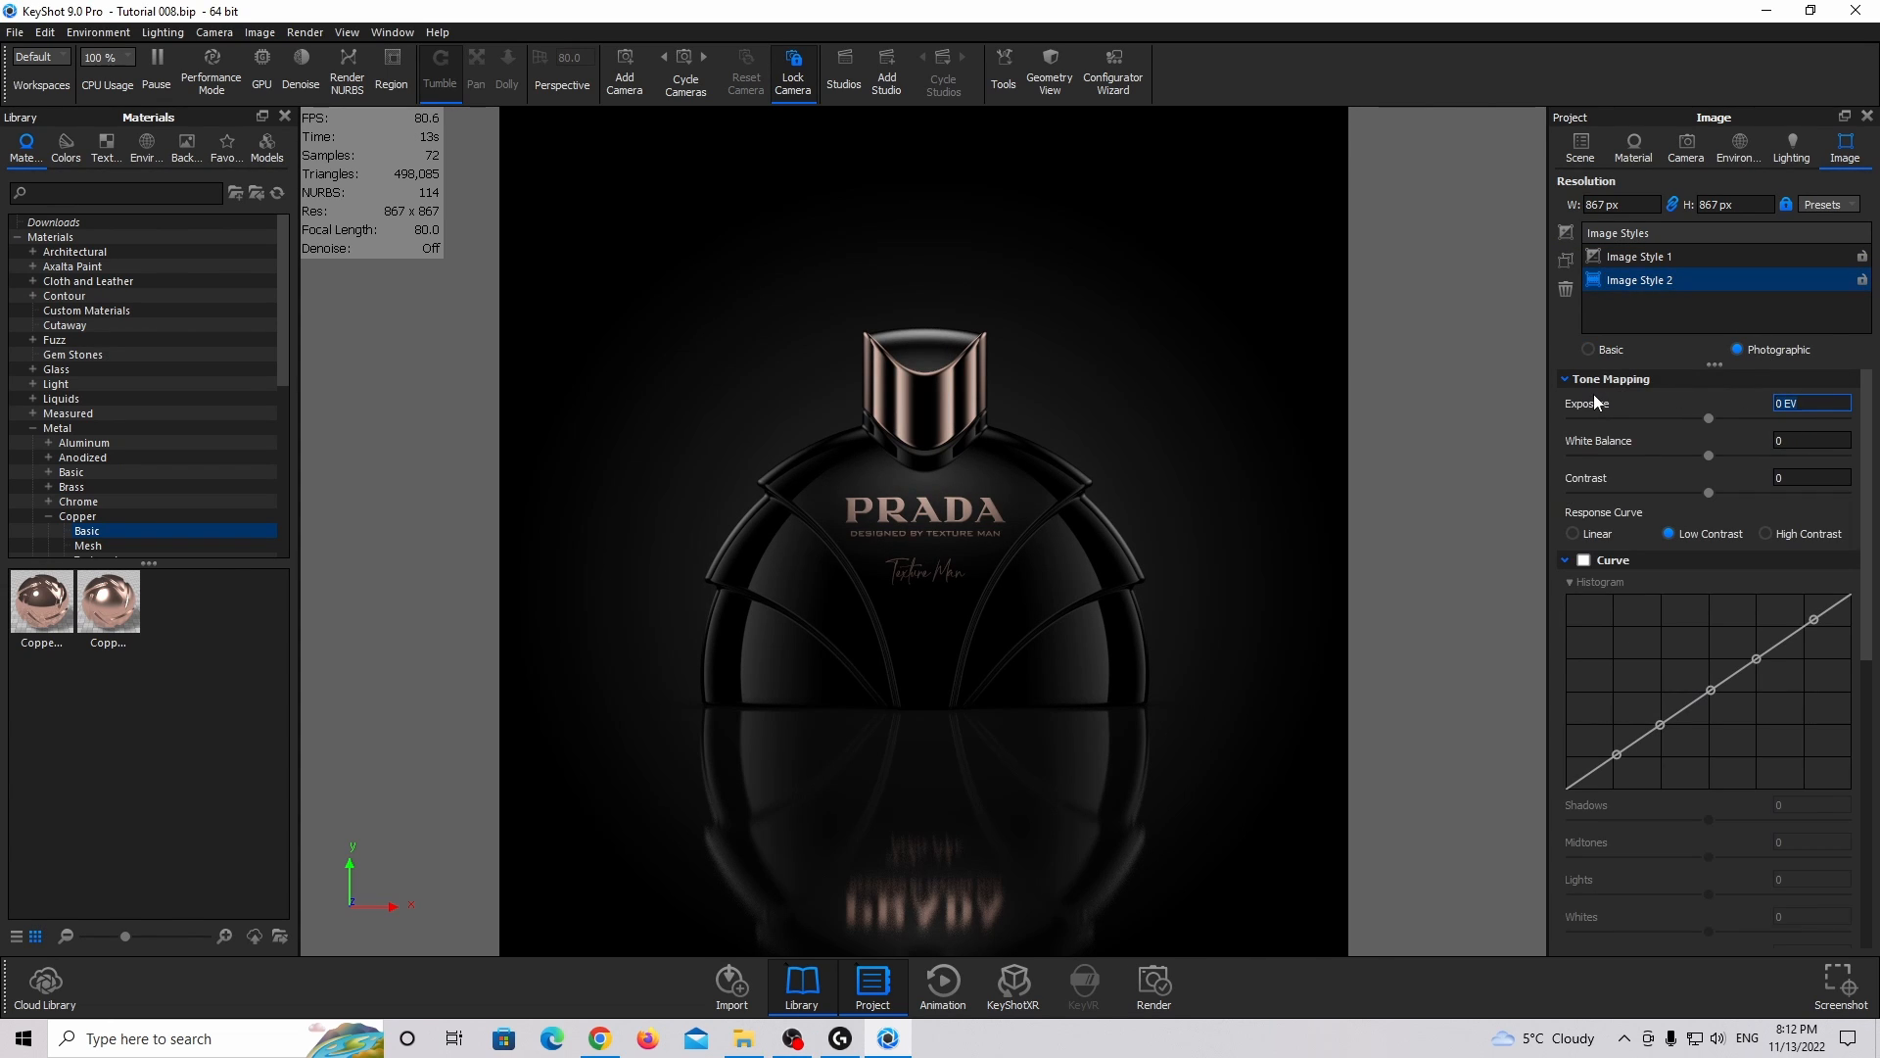
{"action": "type", "text": ".4"}
{"action": "key", "text": "Return"}
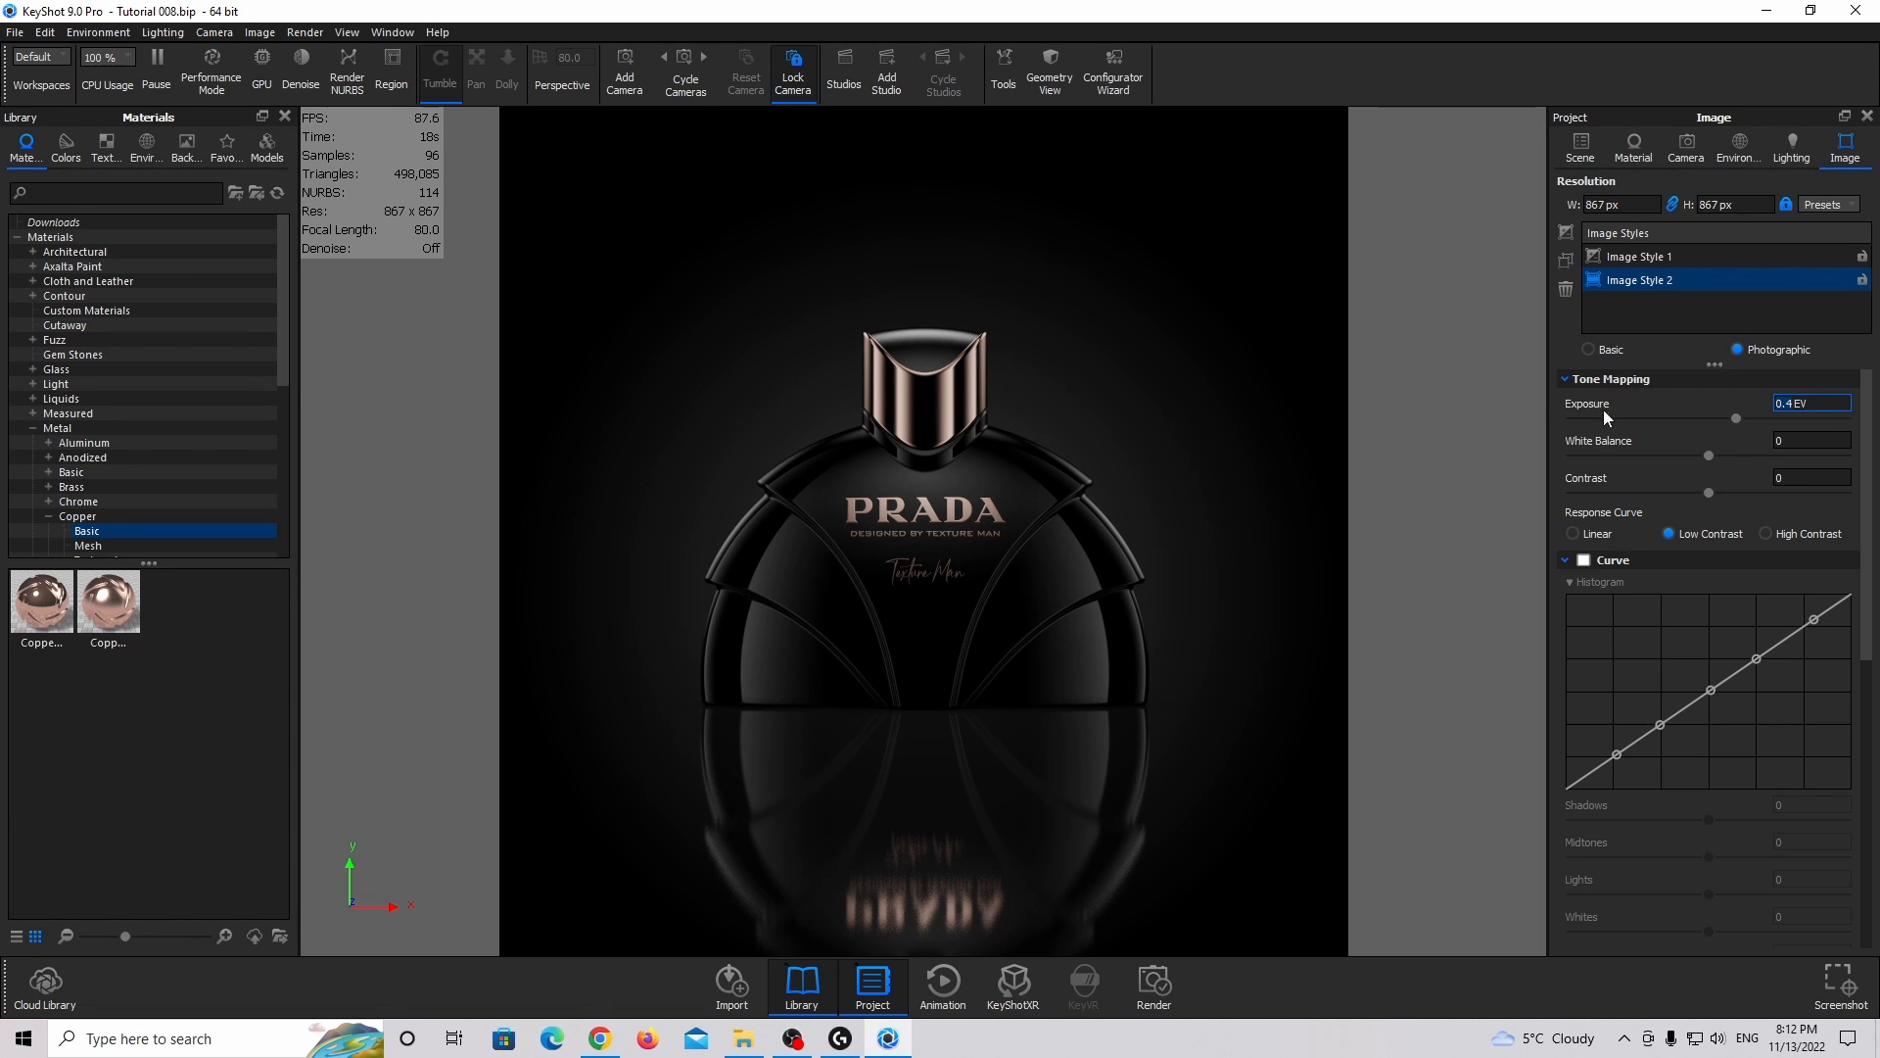
Give the new image style a Linear response curve and set its white balance to 0.02.
{"action": "left_click", "coordinate": [1602, 535]}
{"action": "left_click_drag", "start_coordinate": [1709, 455], "coordinate": [1714, 455]}
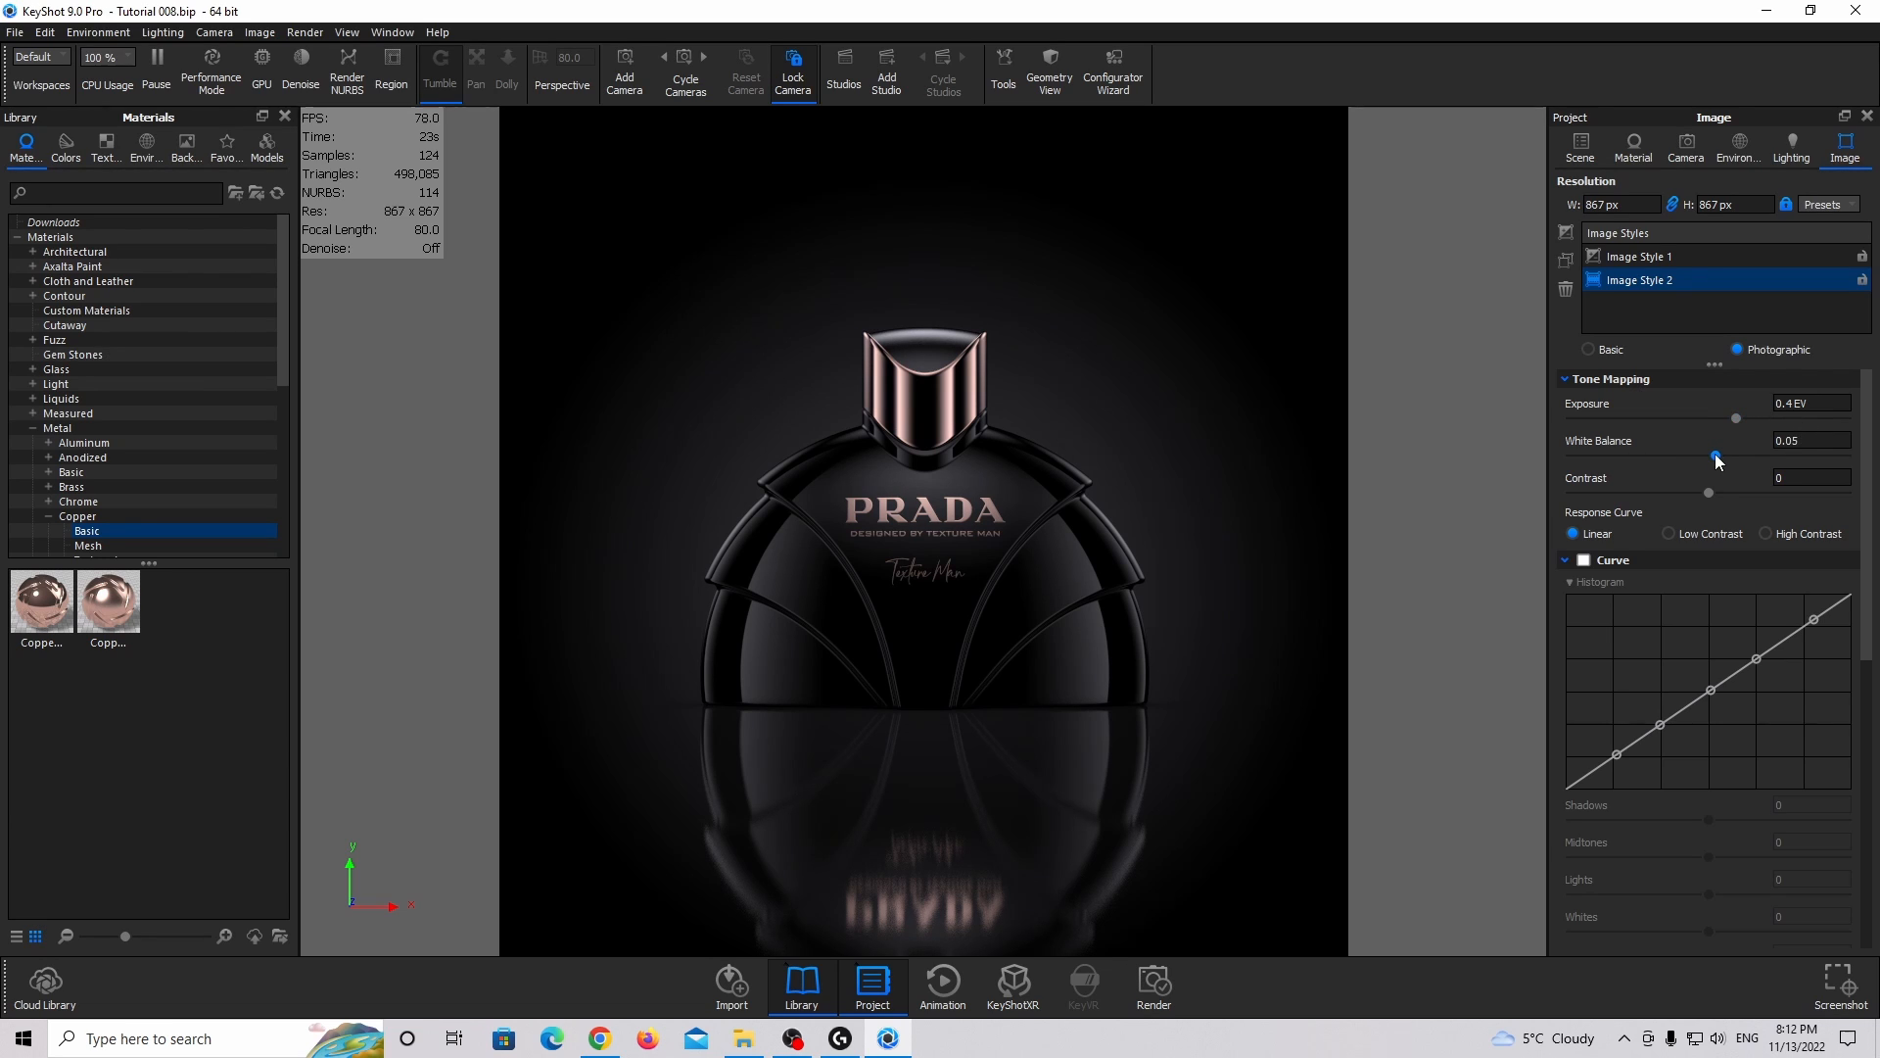
{"action": "left_click", "coordinate": [1792, 442]}
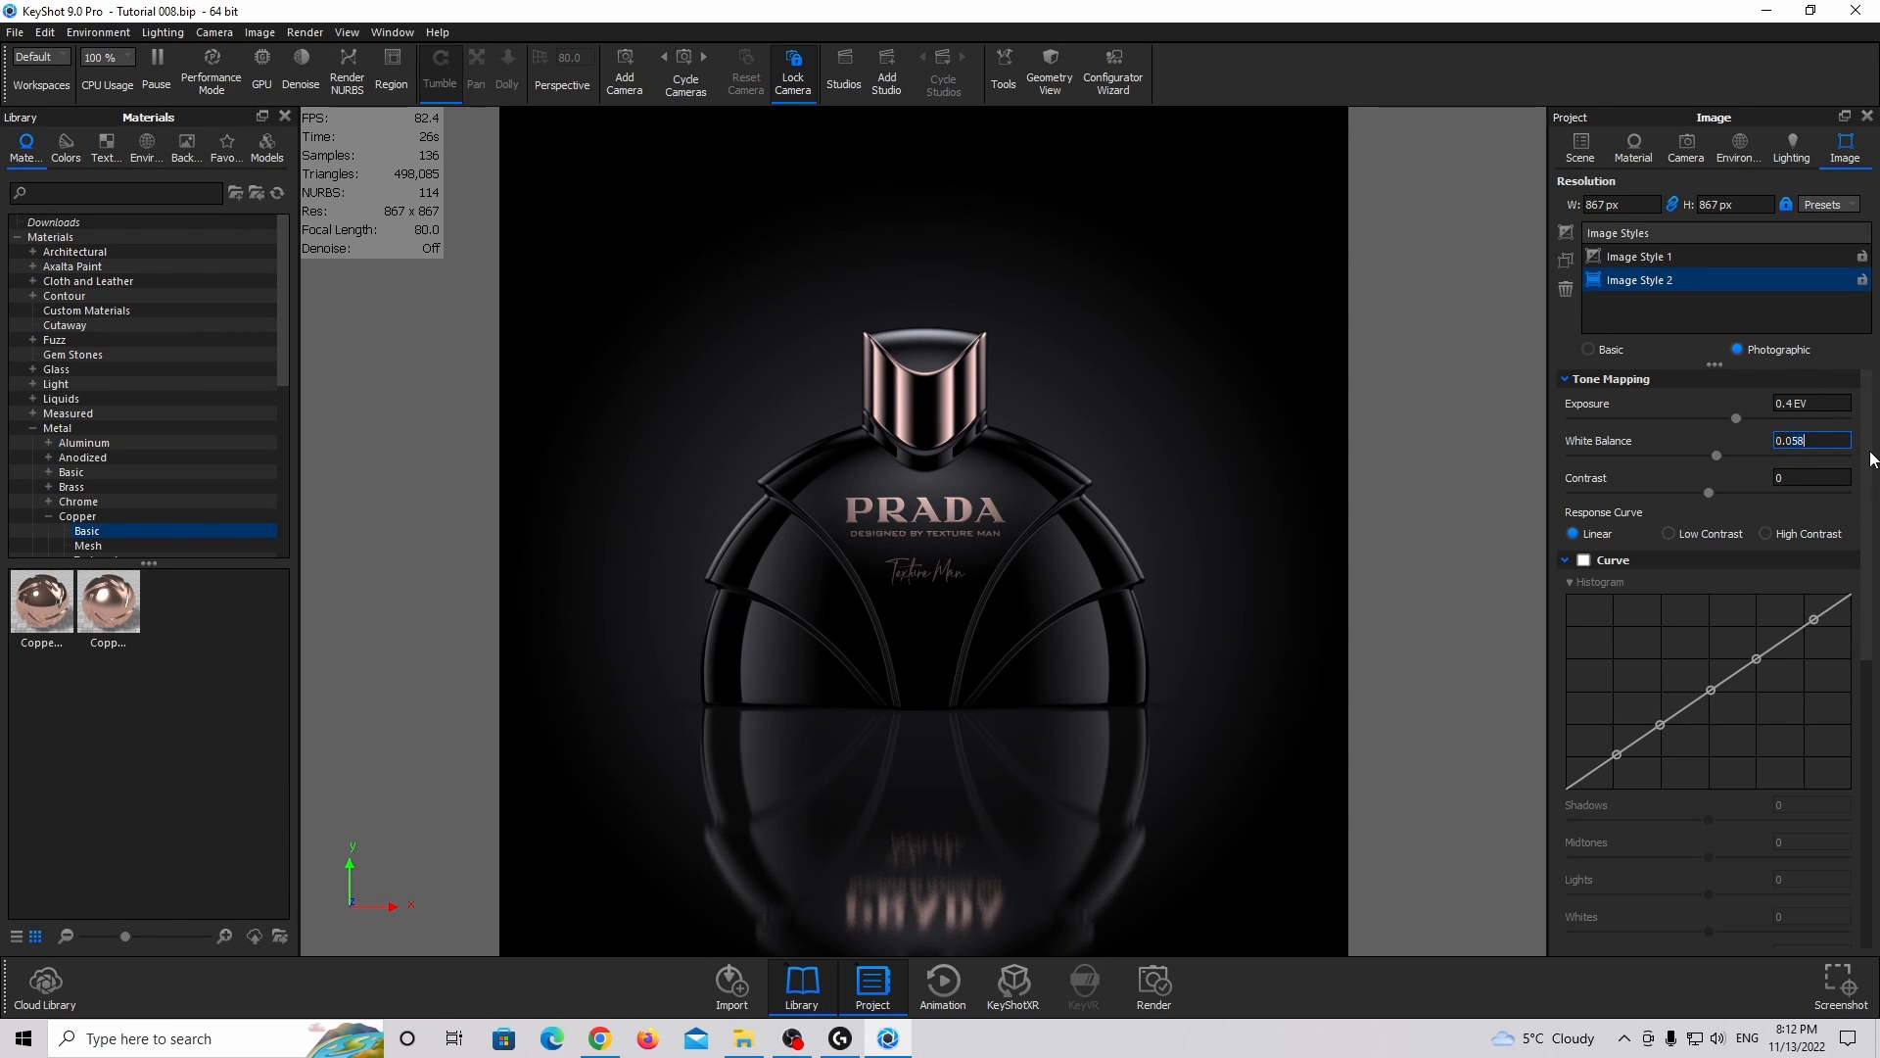
{"action": "key", "text": "BackSpace"}
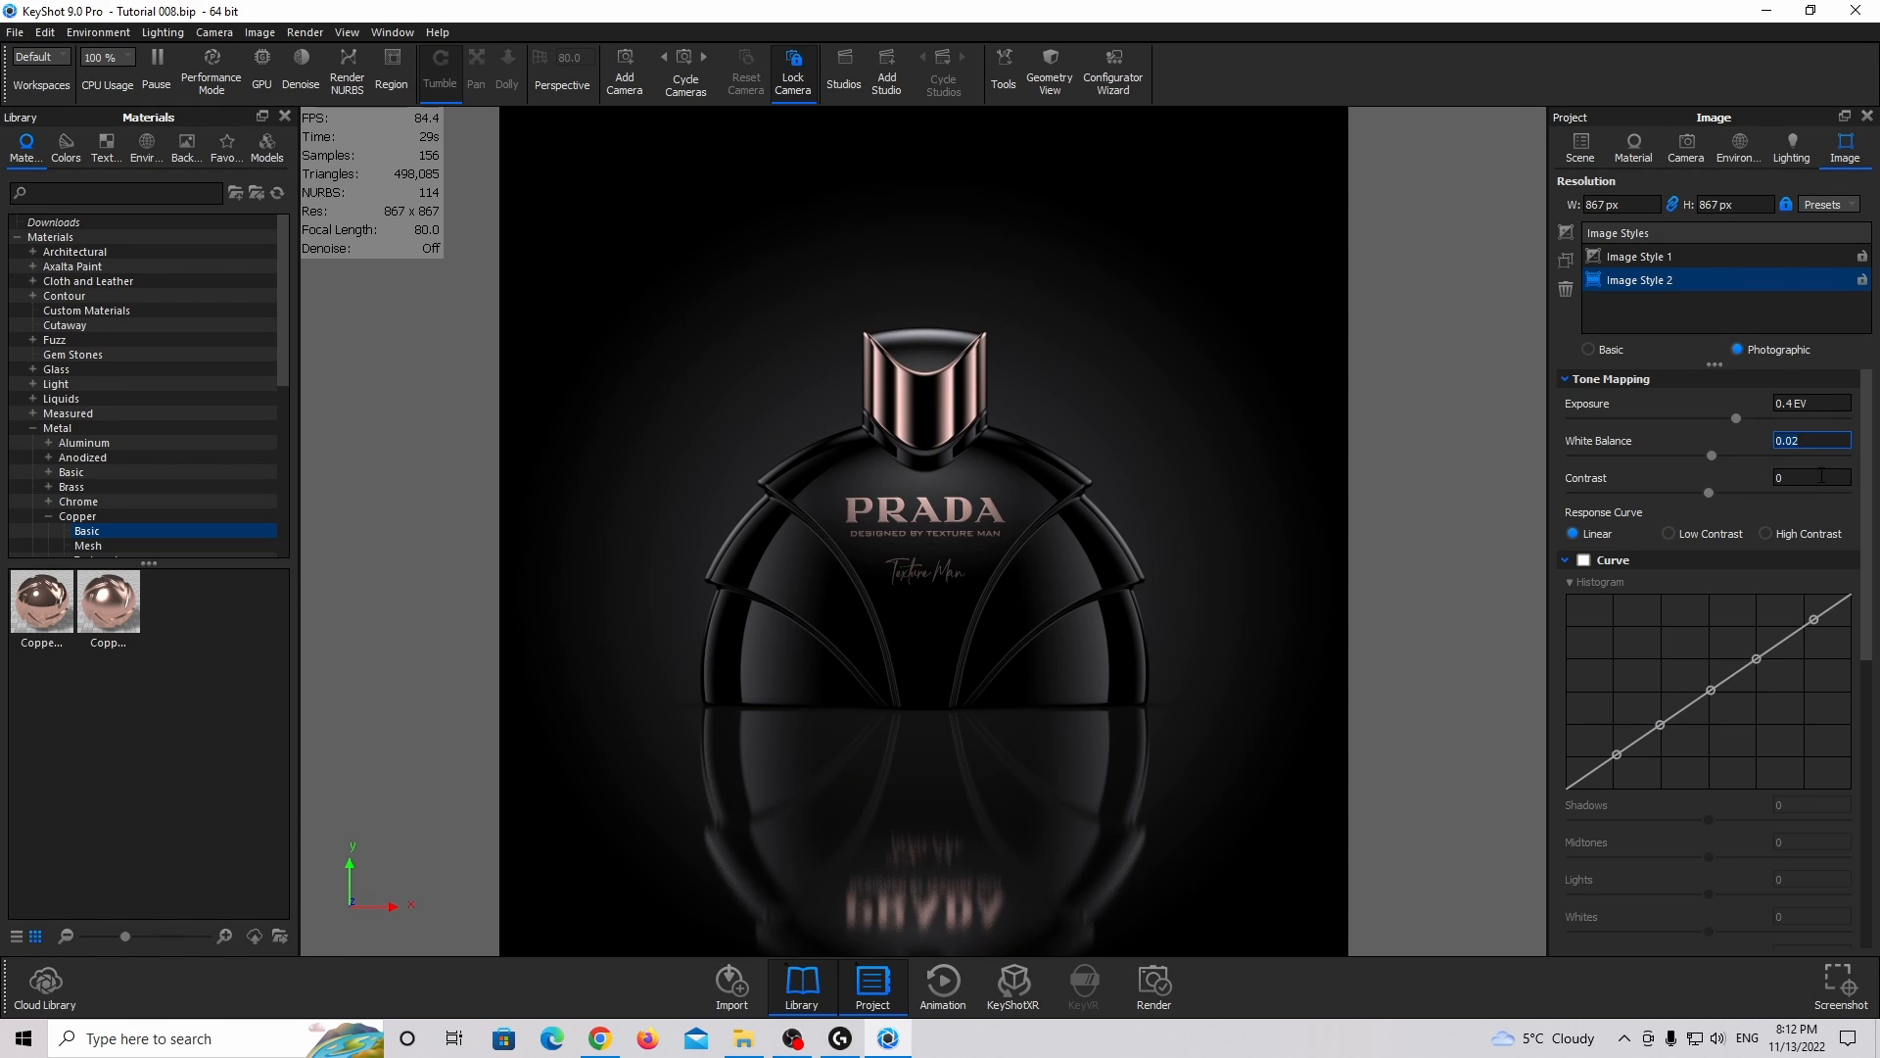
Set the contrast of the new image style to 0.2.
{"action": "left_click_drag", "start_coordinate": [1709, 493], "coordinate": [1723, 492]}
{"action": "left_click", "coordinate": [1804, 479]}
{"action": "key", "text": "BackSpace"}
{"action": "type", "text": "2"}
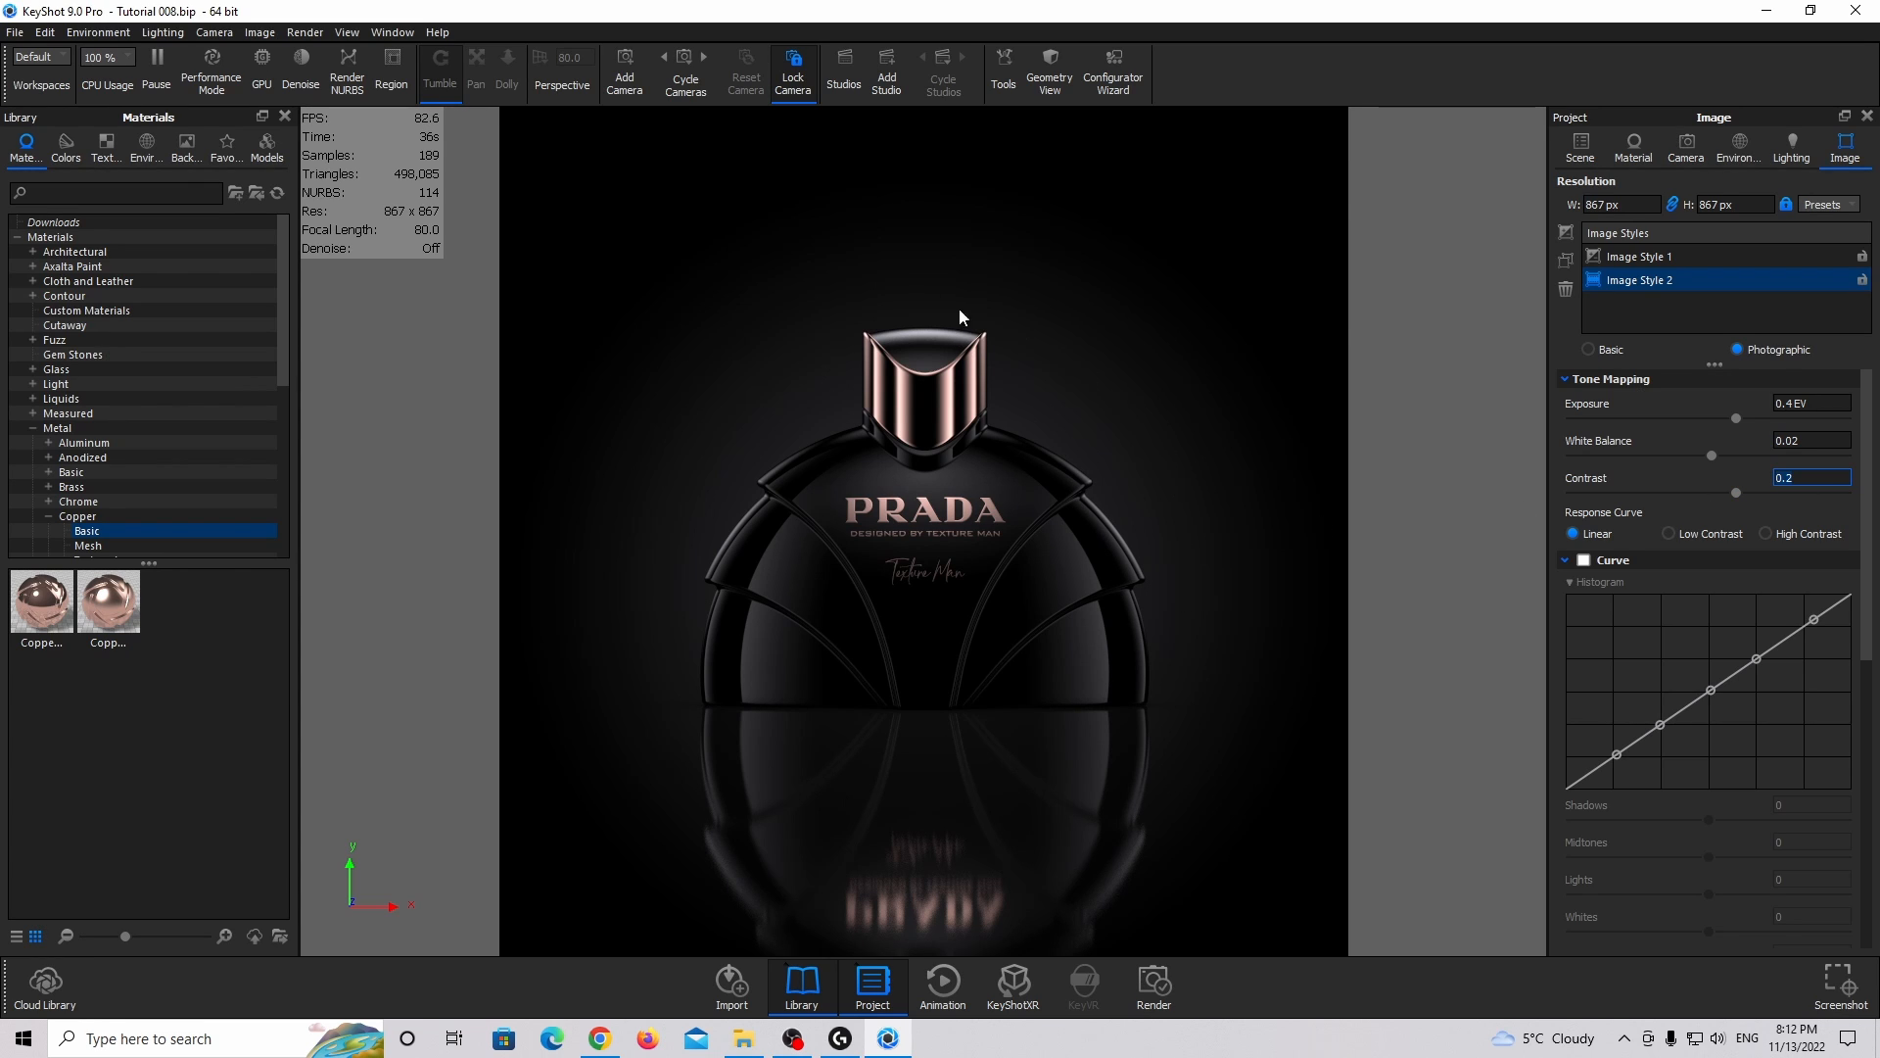
Check the still image output resolution and render passes in the render settings.
{"action": "left_click", "coordinate": [304, 32]}
{"action": "left_click", "coordinate": [358, 267]}
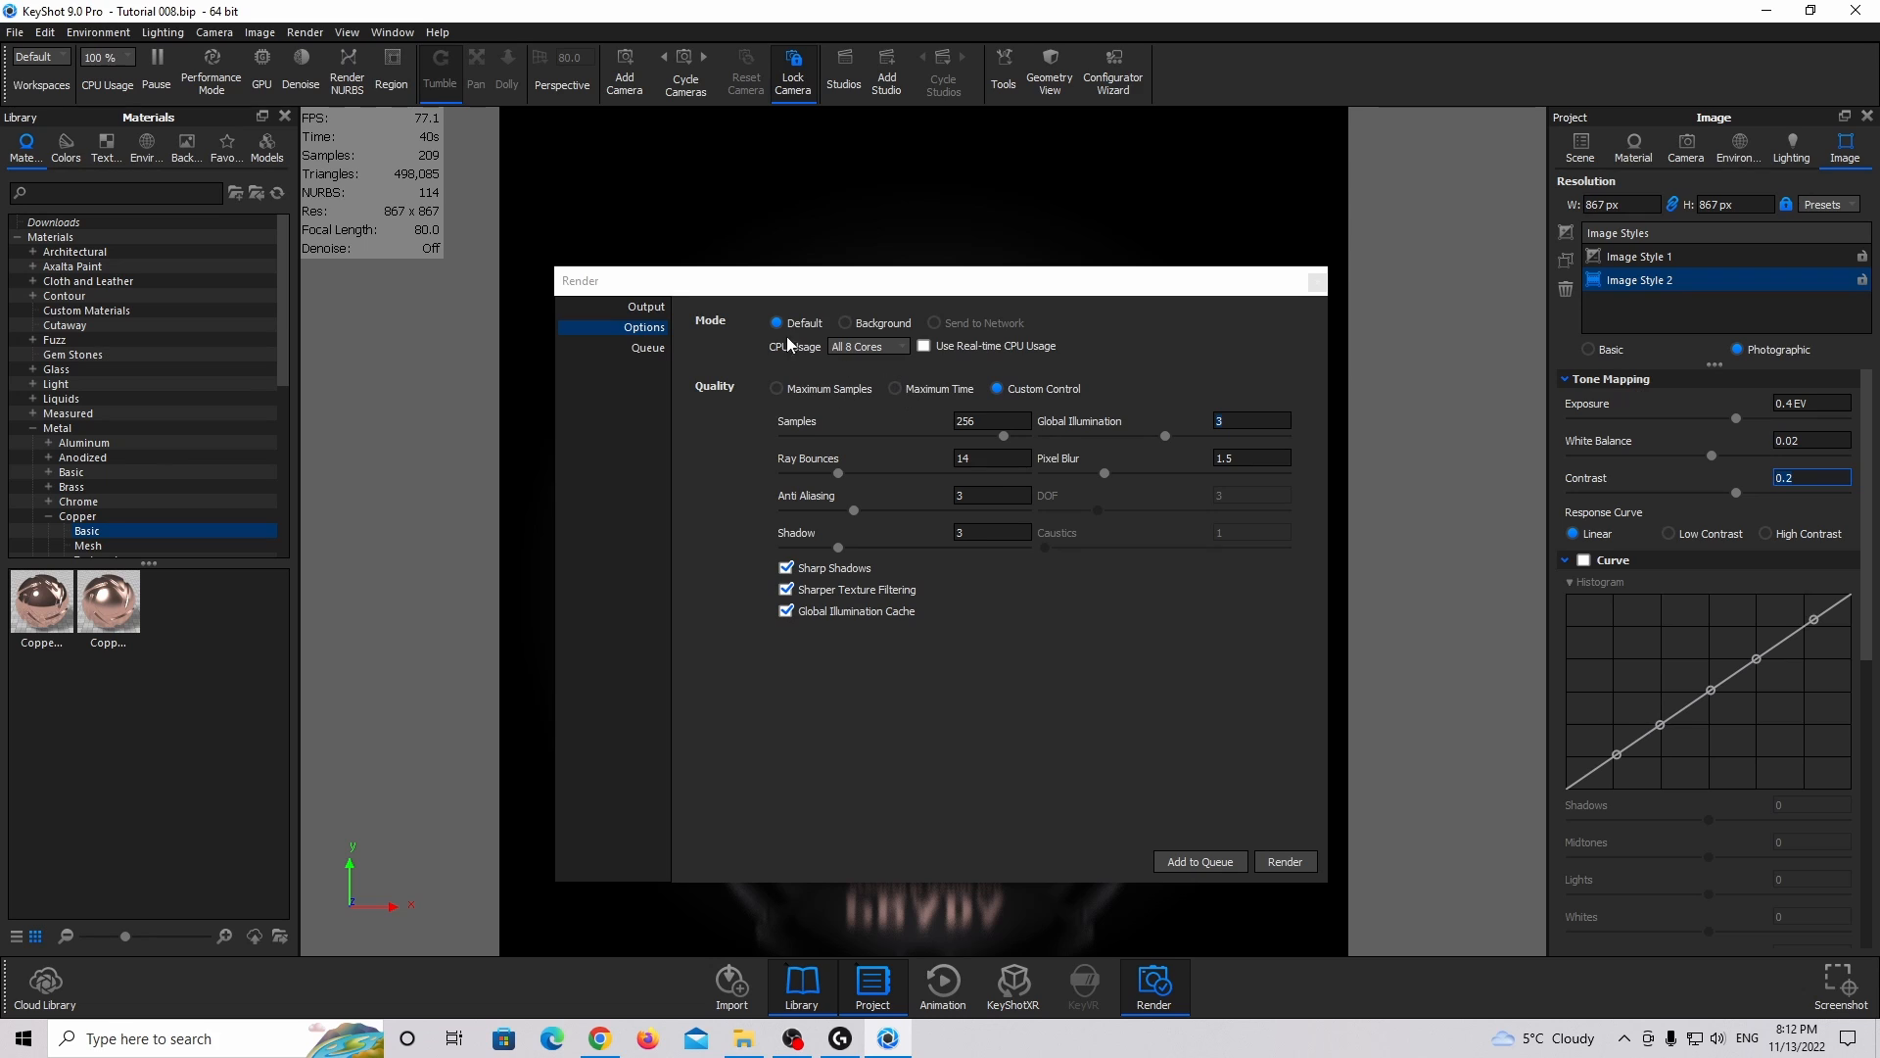
{"action": "left_click", "coordinate": [646, 307]}
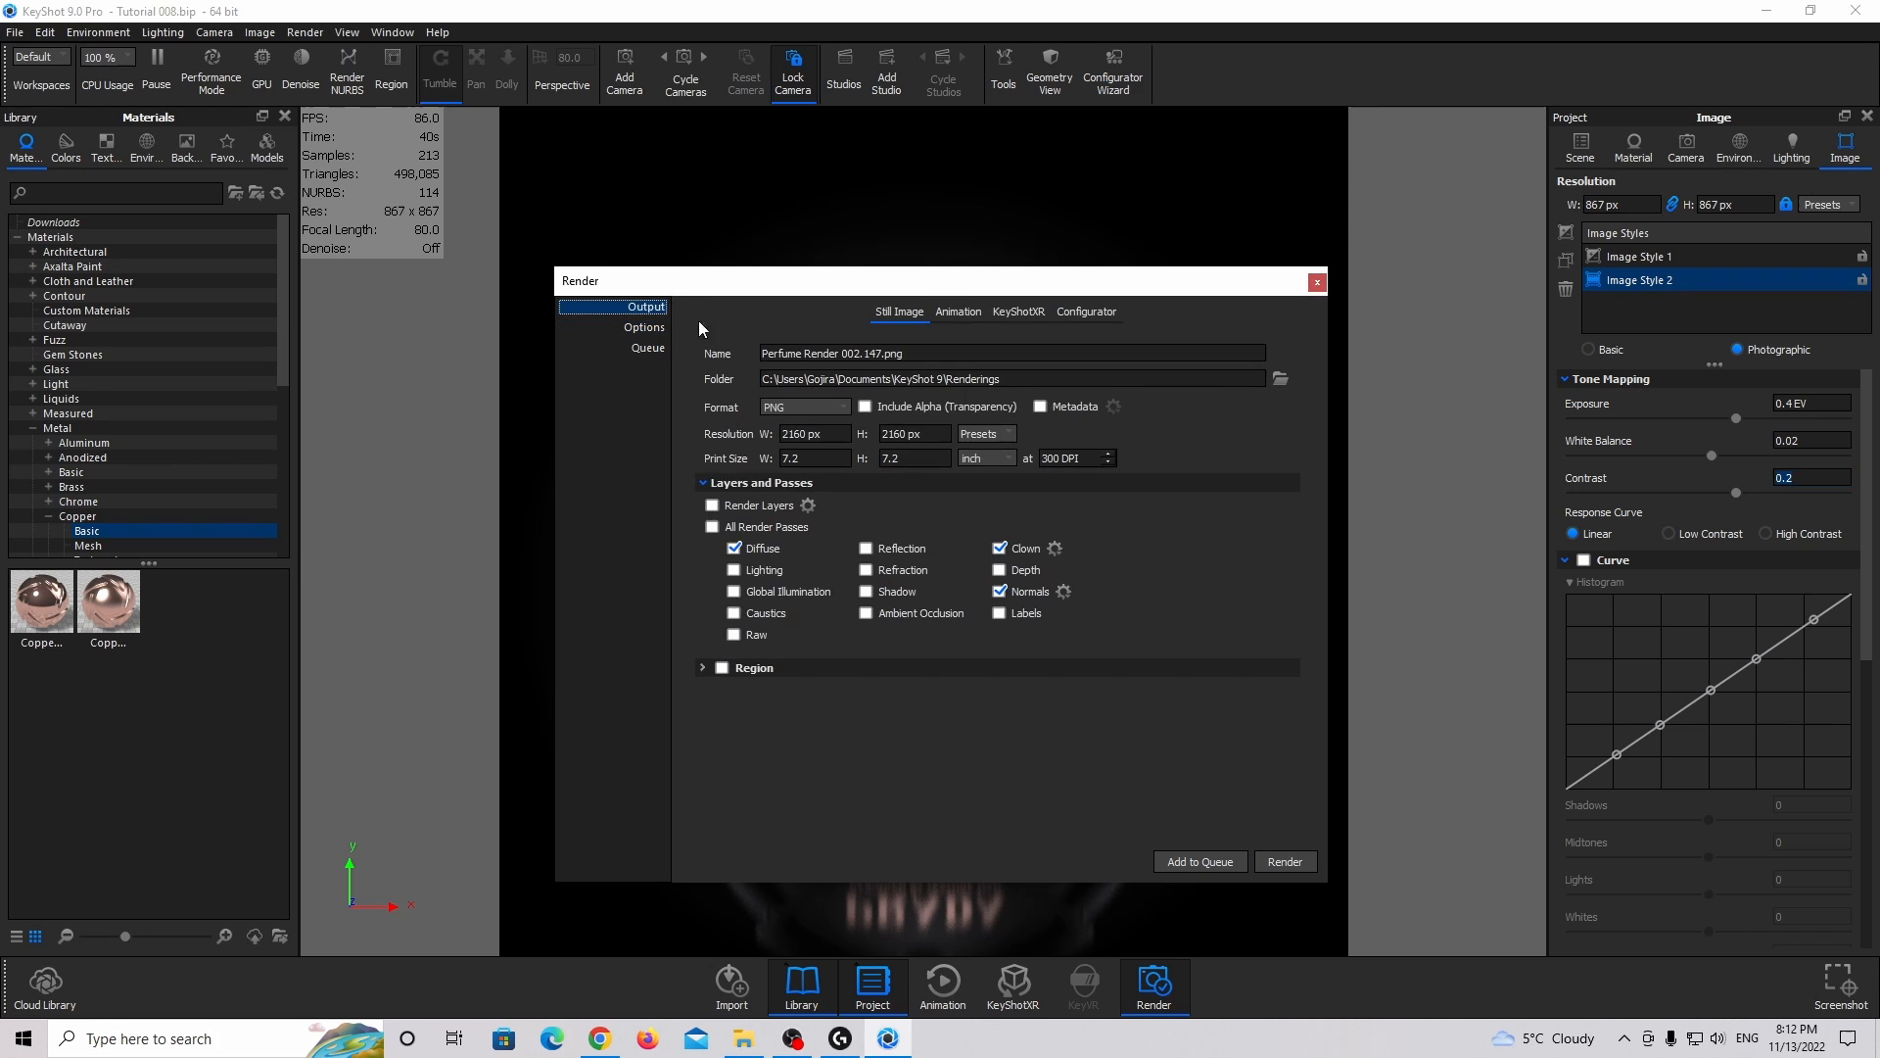
{"action": "left_click", "coordinate": [836, 438]}
Set the render's ray bounces to 16, review the other quality options, and close the render settings.
{"action": "left_click", "coordinate": [644, 327]}
{"action": "left_click", "coordinate": [975, 423]}
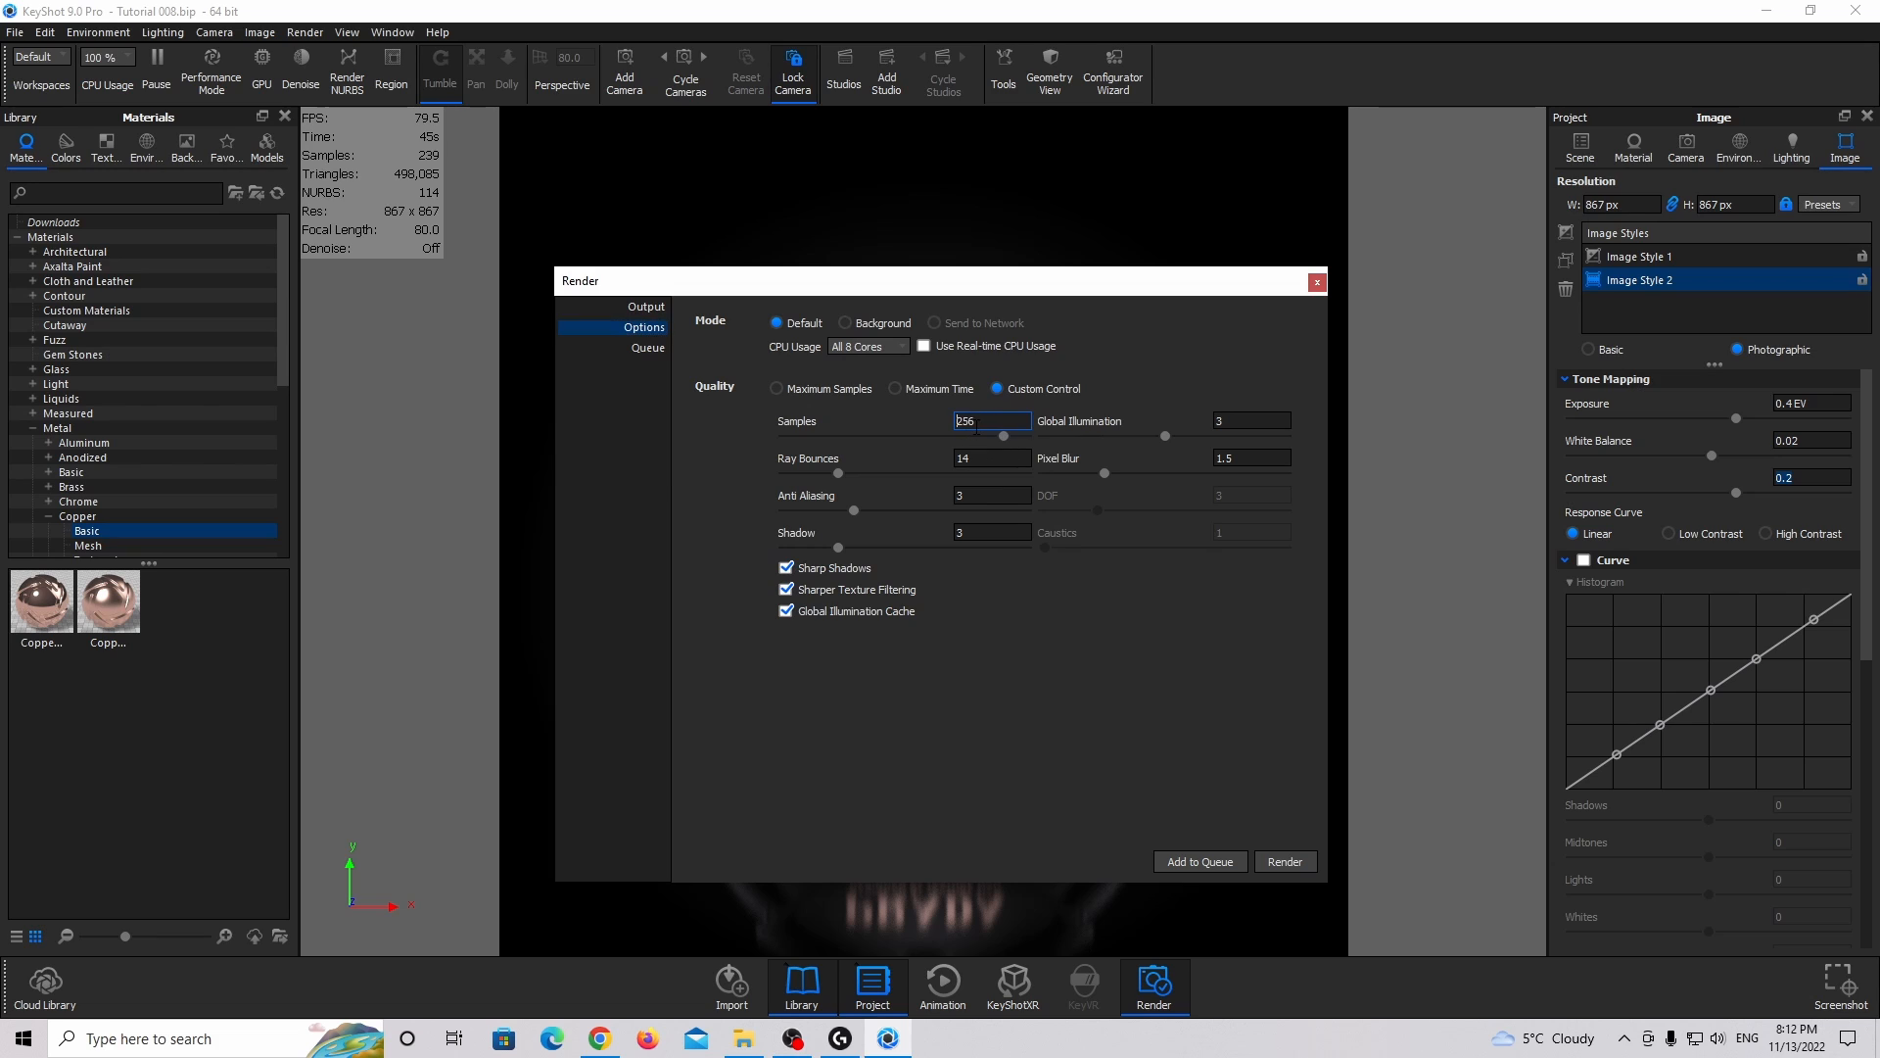
{"action": "left_click_drag", "start_coordinate": [976, 428], "coordinate": [873, 437]}
{"action": "left_click_drag", "start_coordinate": [993, 461], "coordinate": [805, 459]}
{"action": "type", "text": "16"}
{"action": "left_click_drag", "start_coordinate": [980, 501], "coordinate": [801, 508]}
{"action": "left_click_drag", "start_coordinate": [978, 536], "coordinate": [839, 549]}
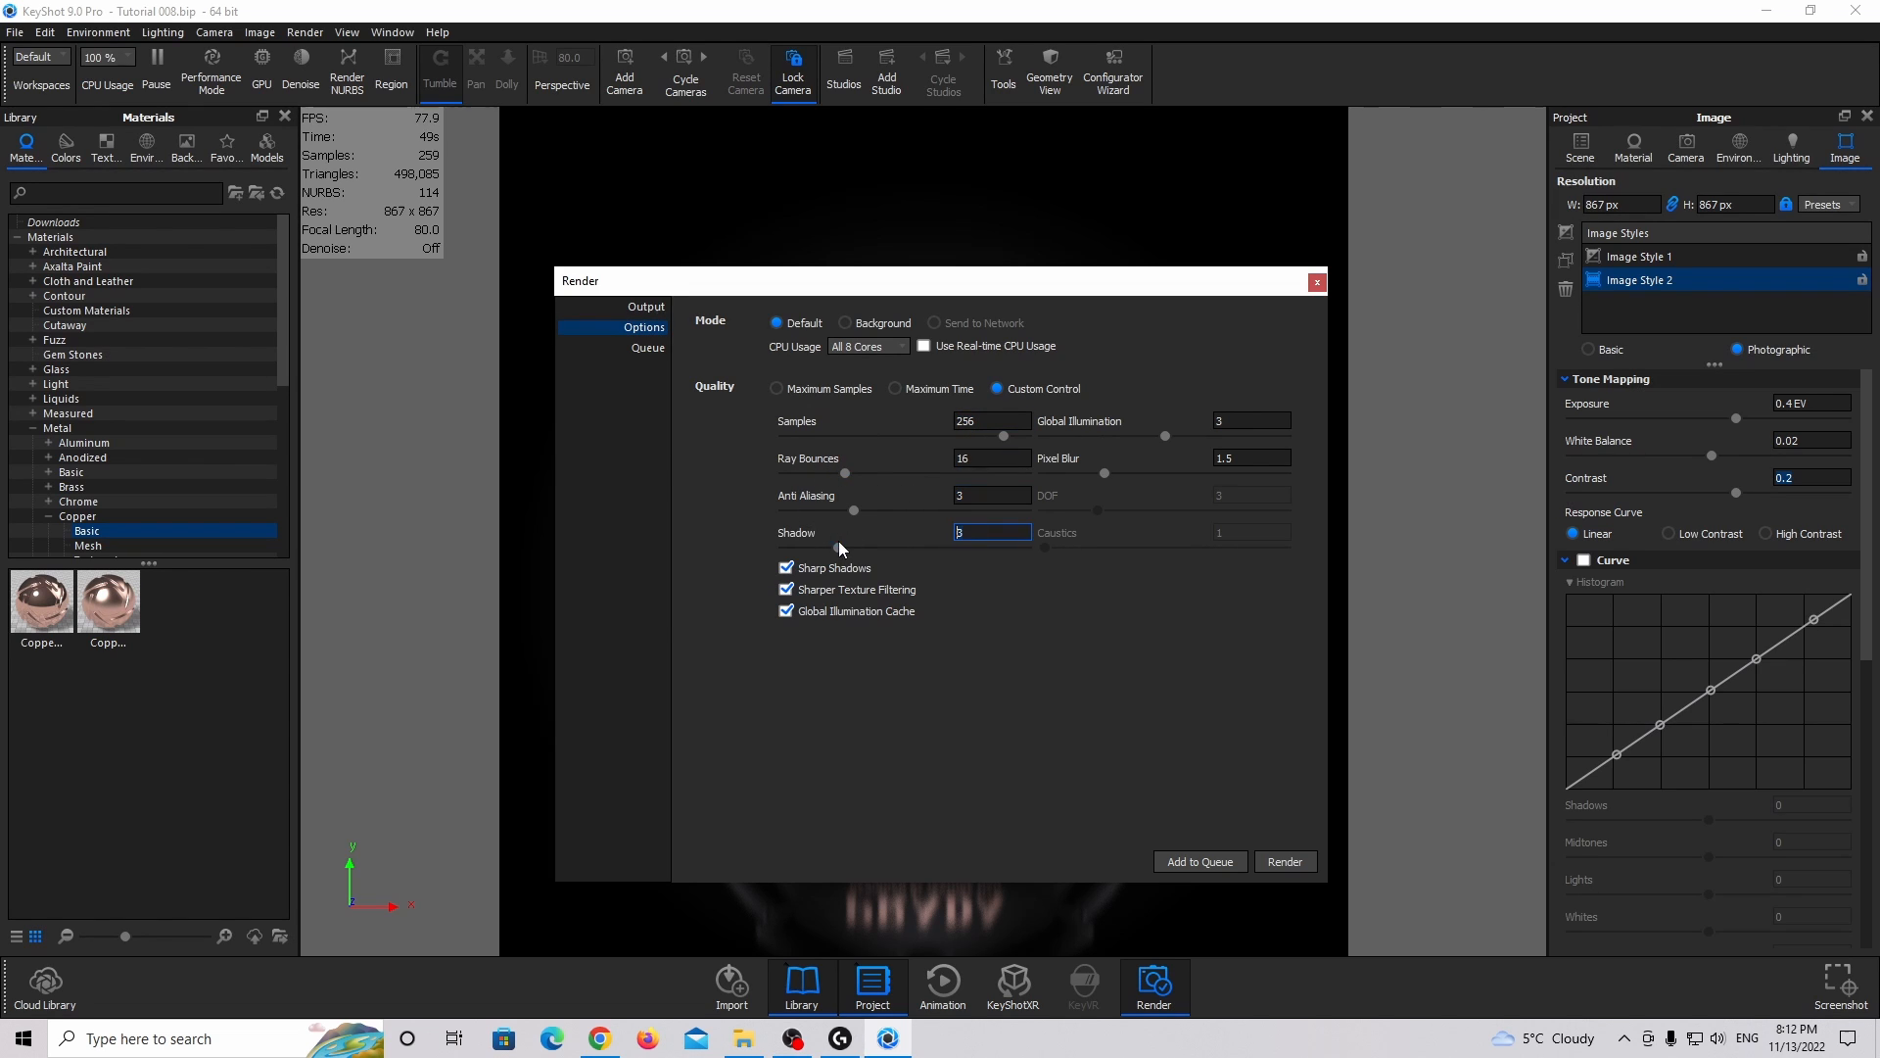
{"action": "left_click", "coordinate": [1222, 428]}
{"action": "left_click", "coordinate": [1317, 282]}
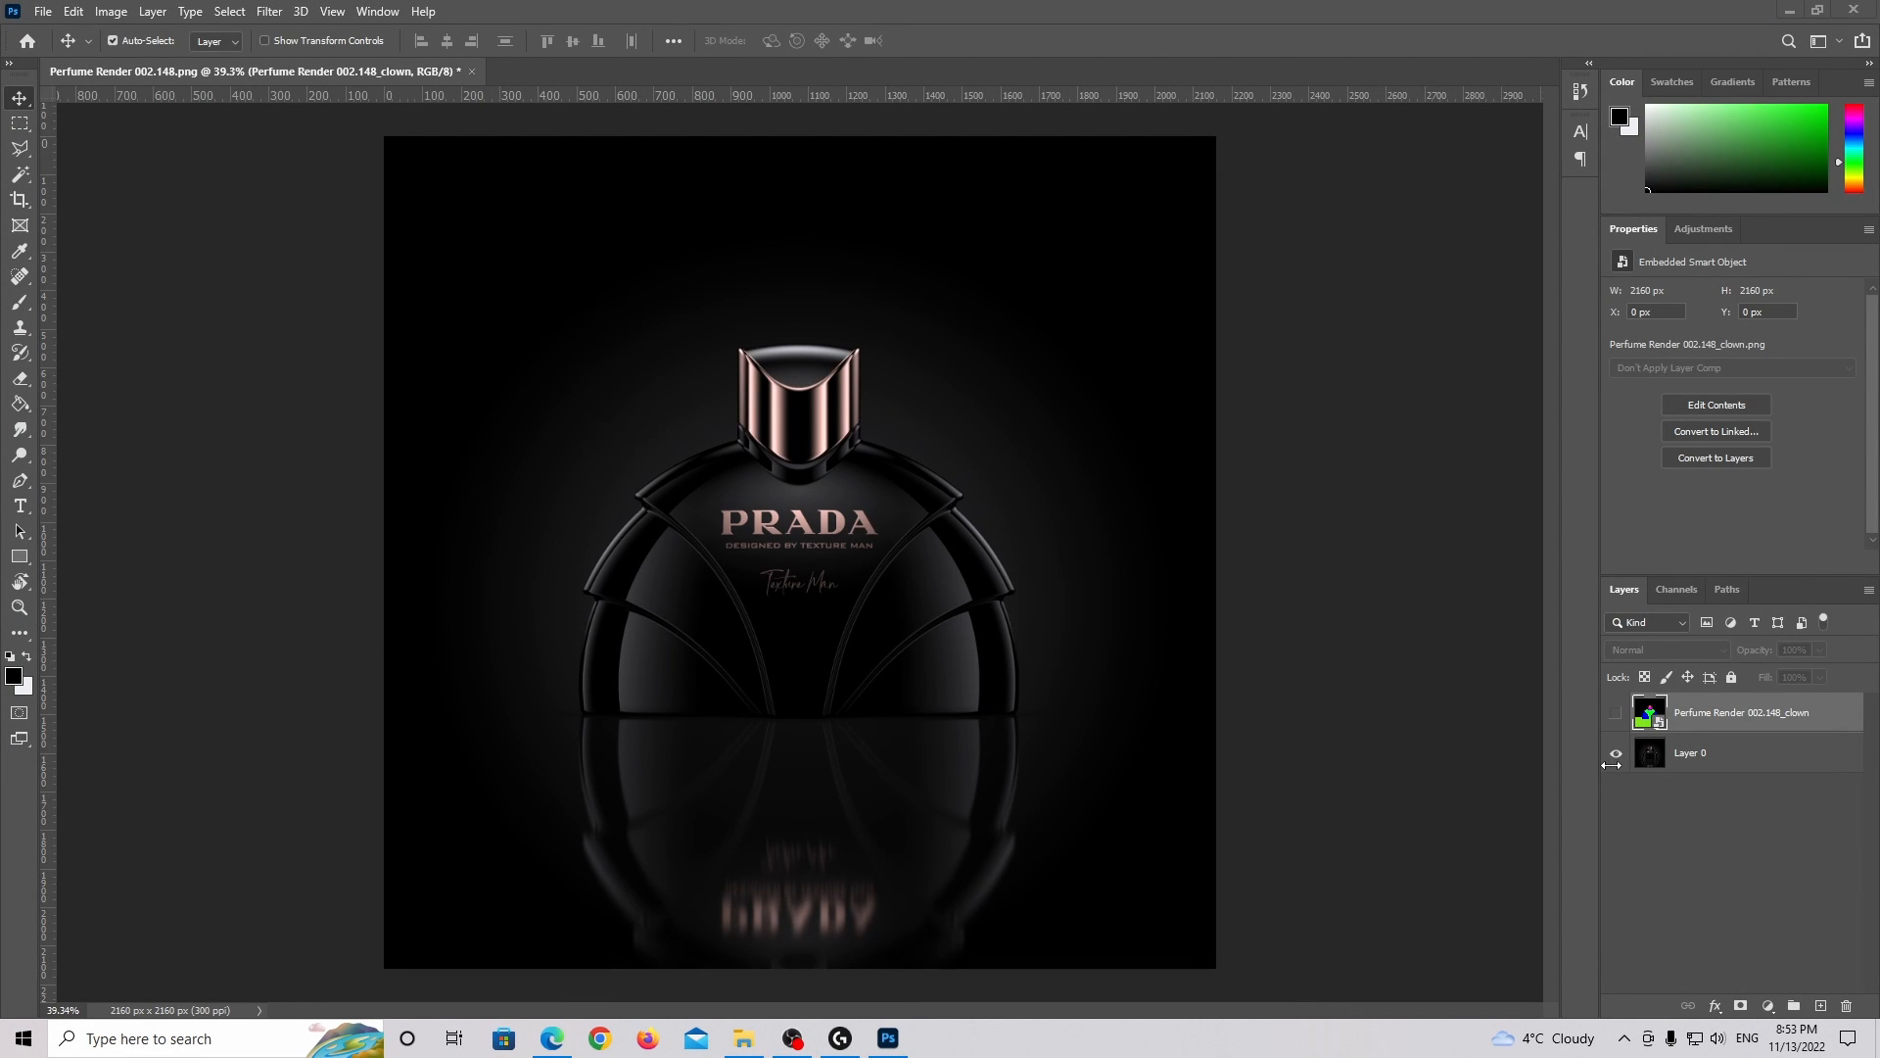
Switch to Photoshop and compare the render layer with the clown pass by toggling their visibility.
{"action": "left_click", "coordinate": [1615, 754]}
{"action": "left_click", "coordinate": [1617, 754]}
{"action": "left_click", "coordinate": [1616, 714]}
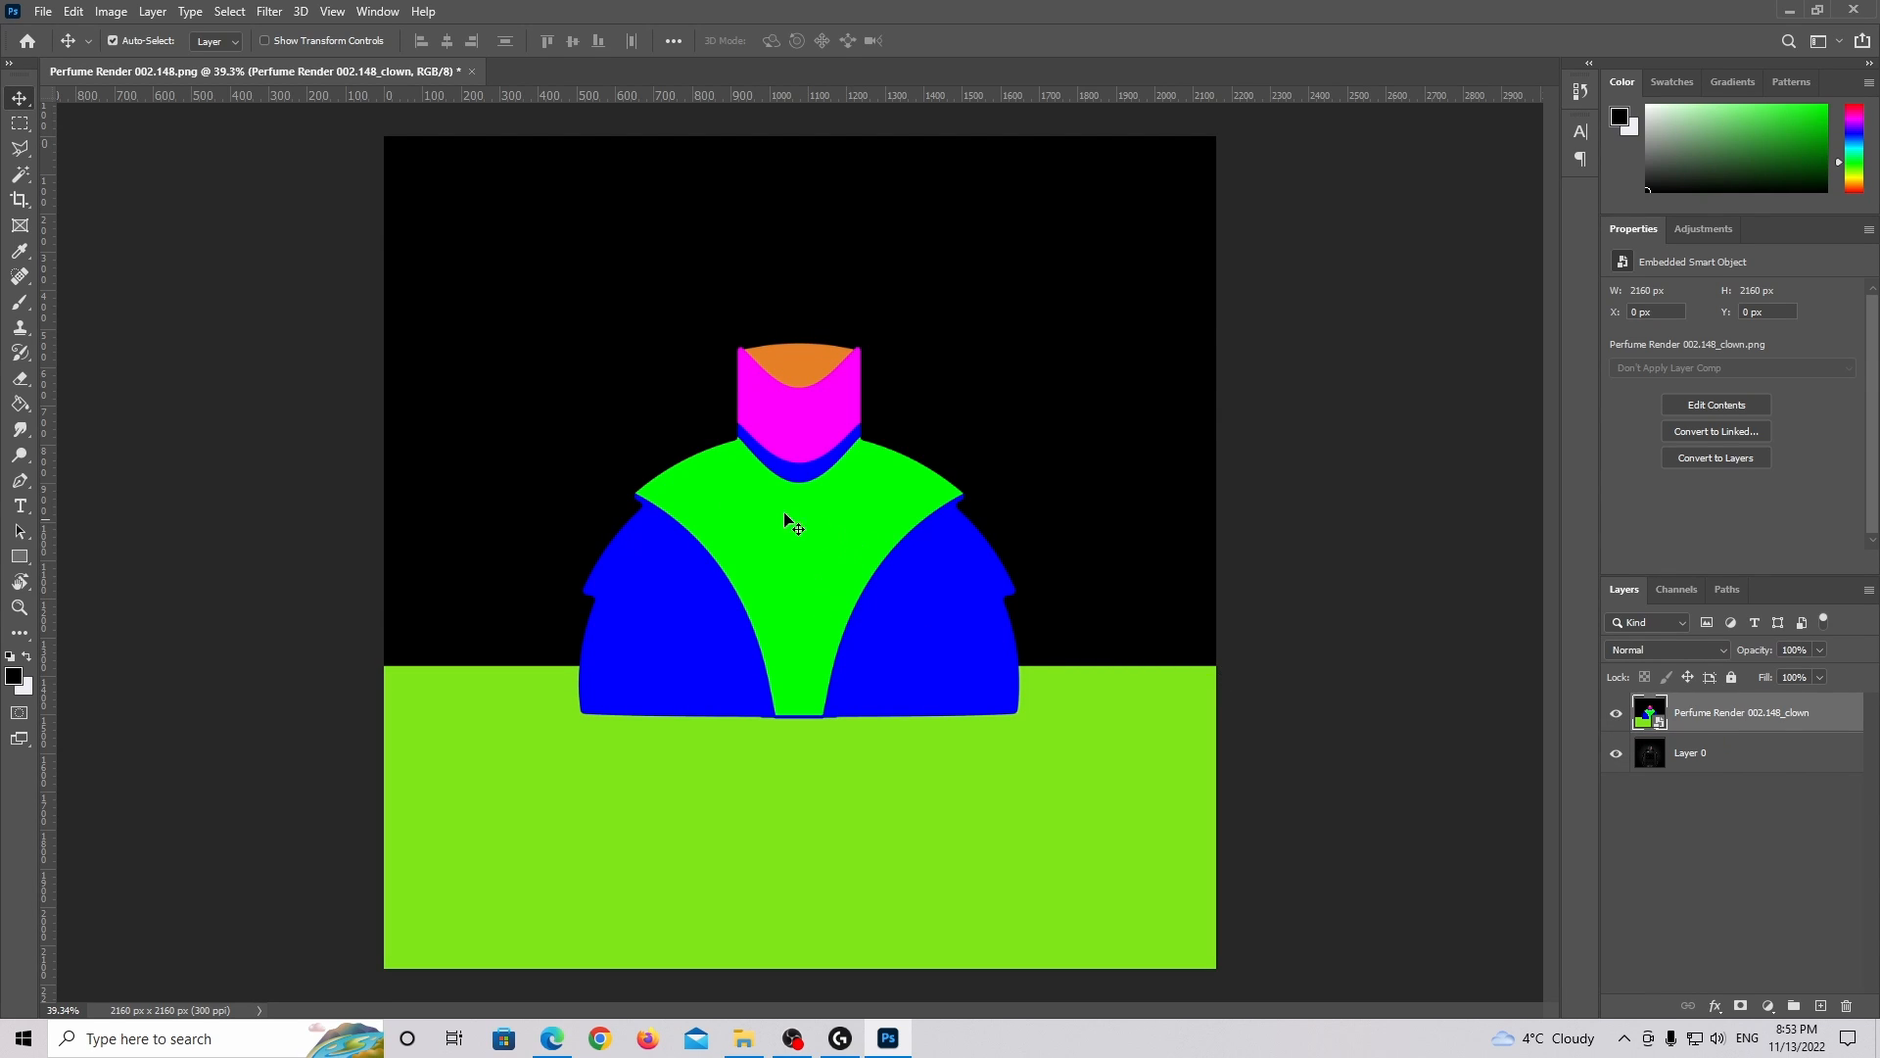
{"action": "left_click", "coordinate": [1616, 714]}
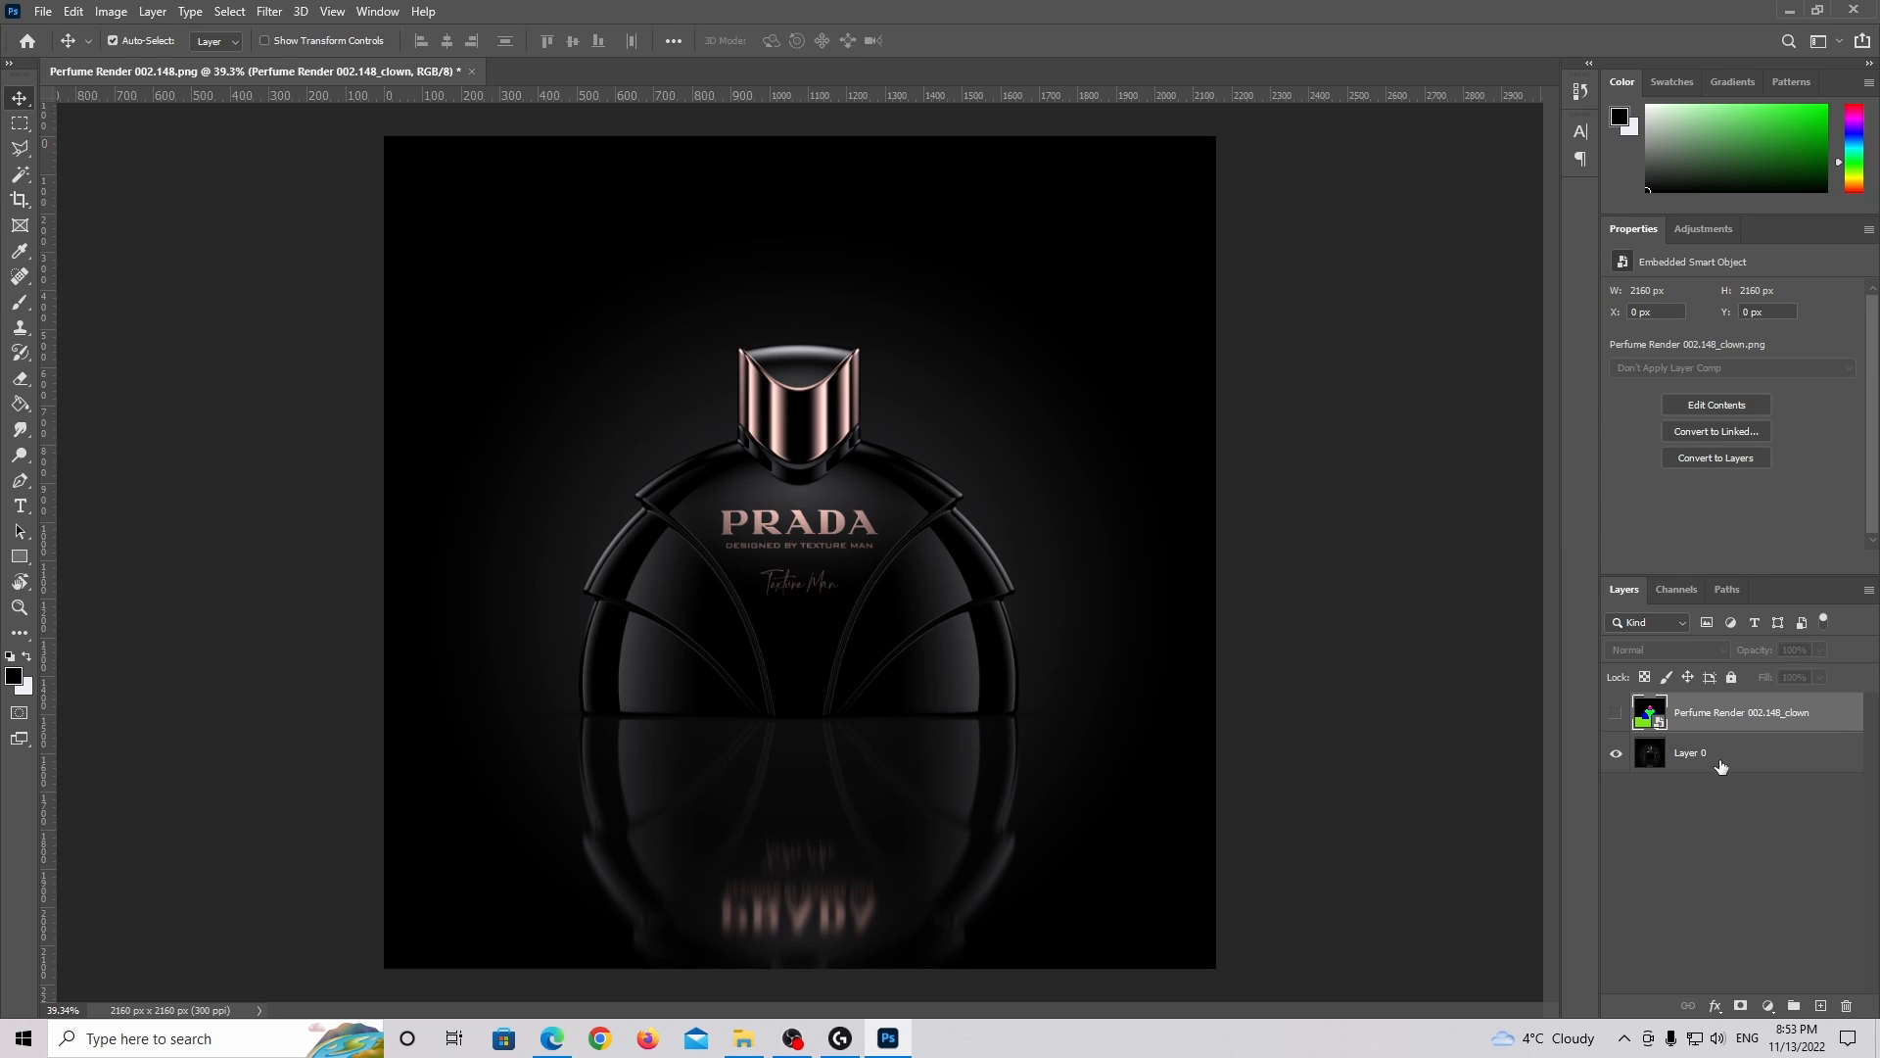
Convert the render layer, Layer 0, to a smart object.
{"action": "left_click", "coordinate": [1723, 760]}
{"action": "right_click", "coordinate": [1732, 761]}
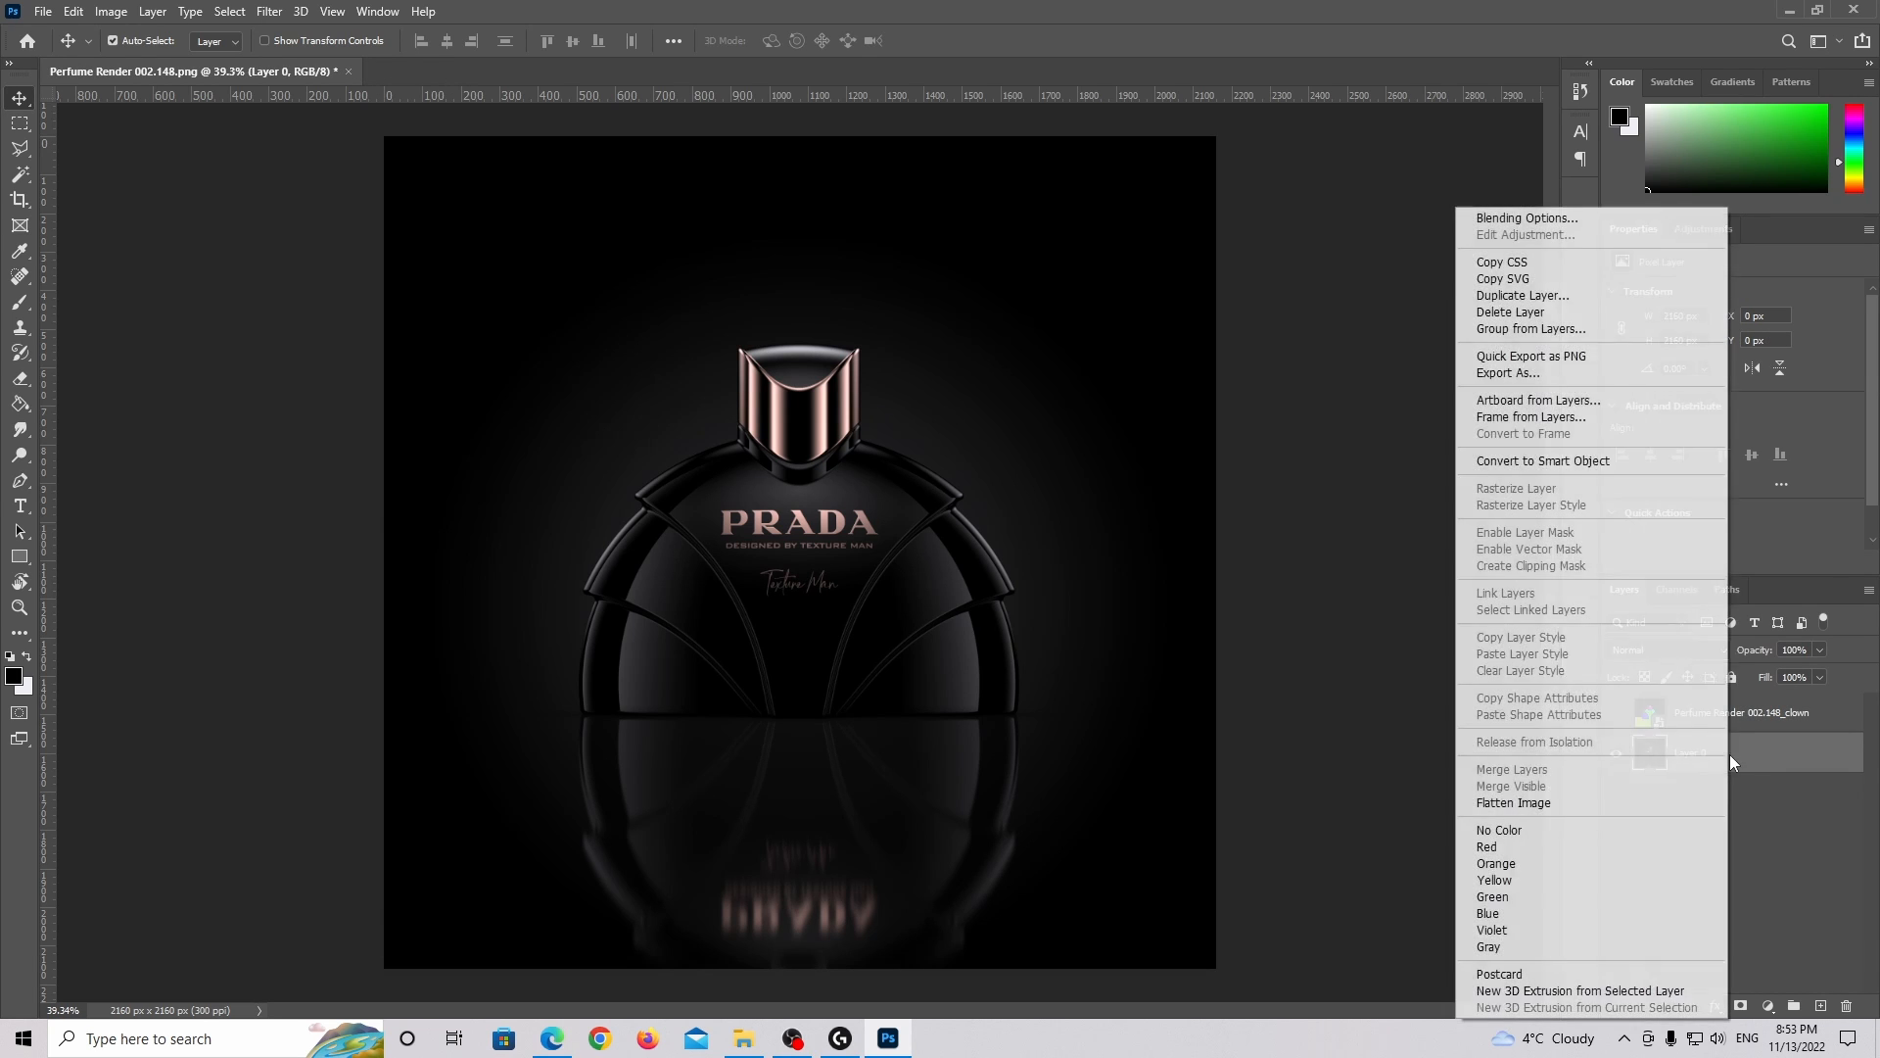
{"action": "left_click", "coordinate": [1543, 462]}
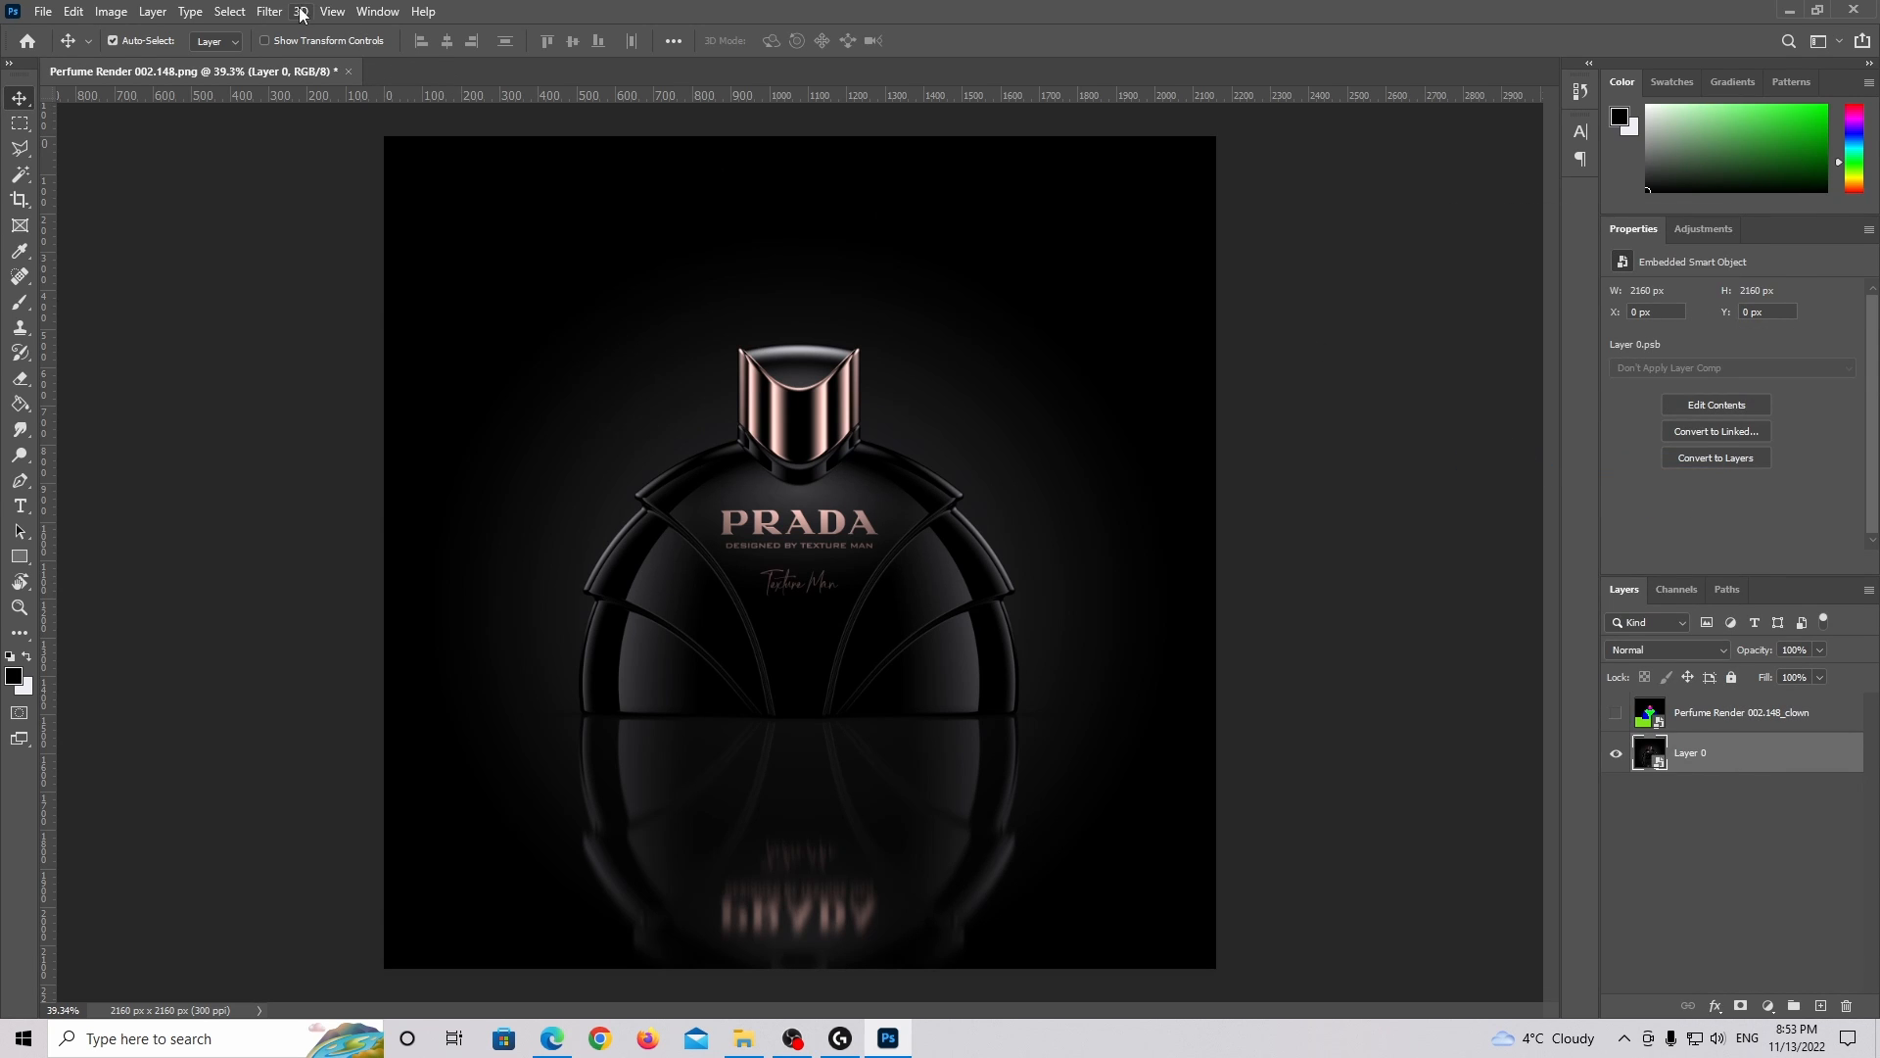
Open the Camera Raw Filter for Layer 0 and set the temperature to -5.
{"action": "left_click", "coordinate": [270, 11]}
{"action": "left_click", "coordinate": [316, 128]}
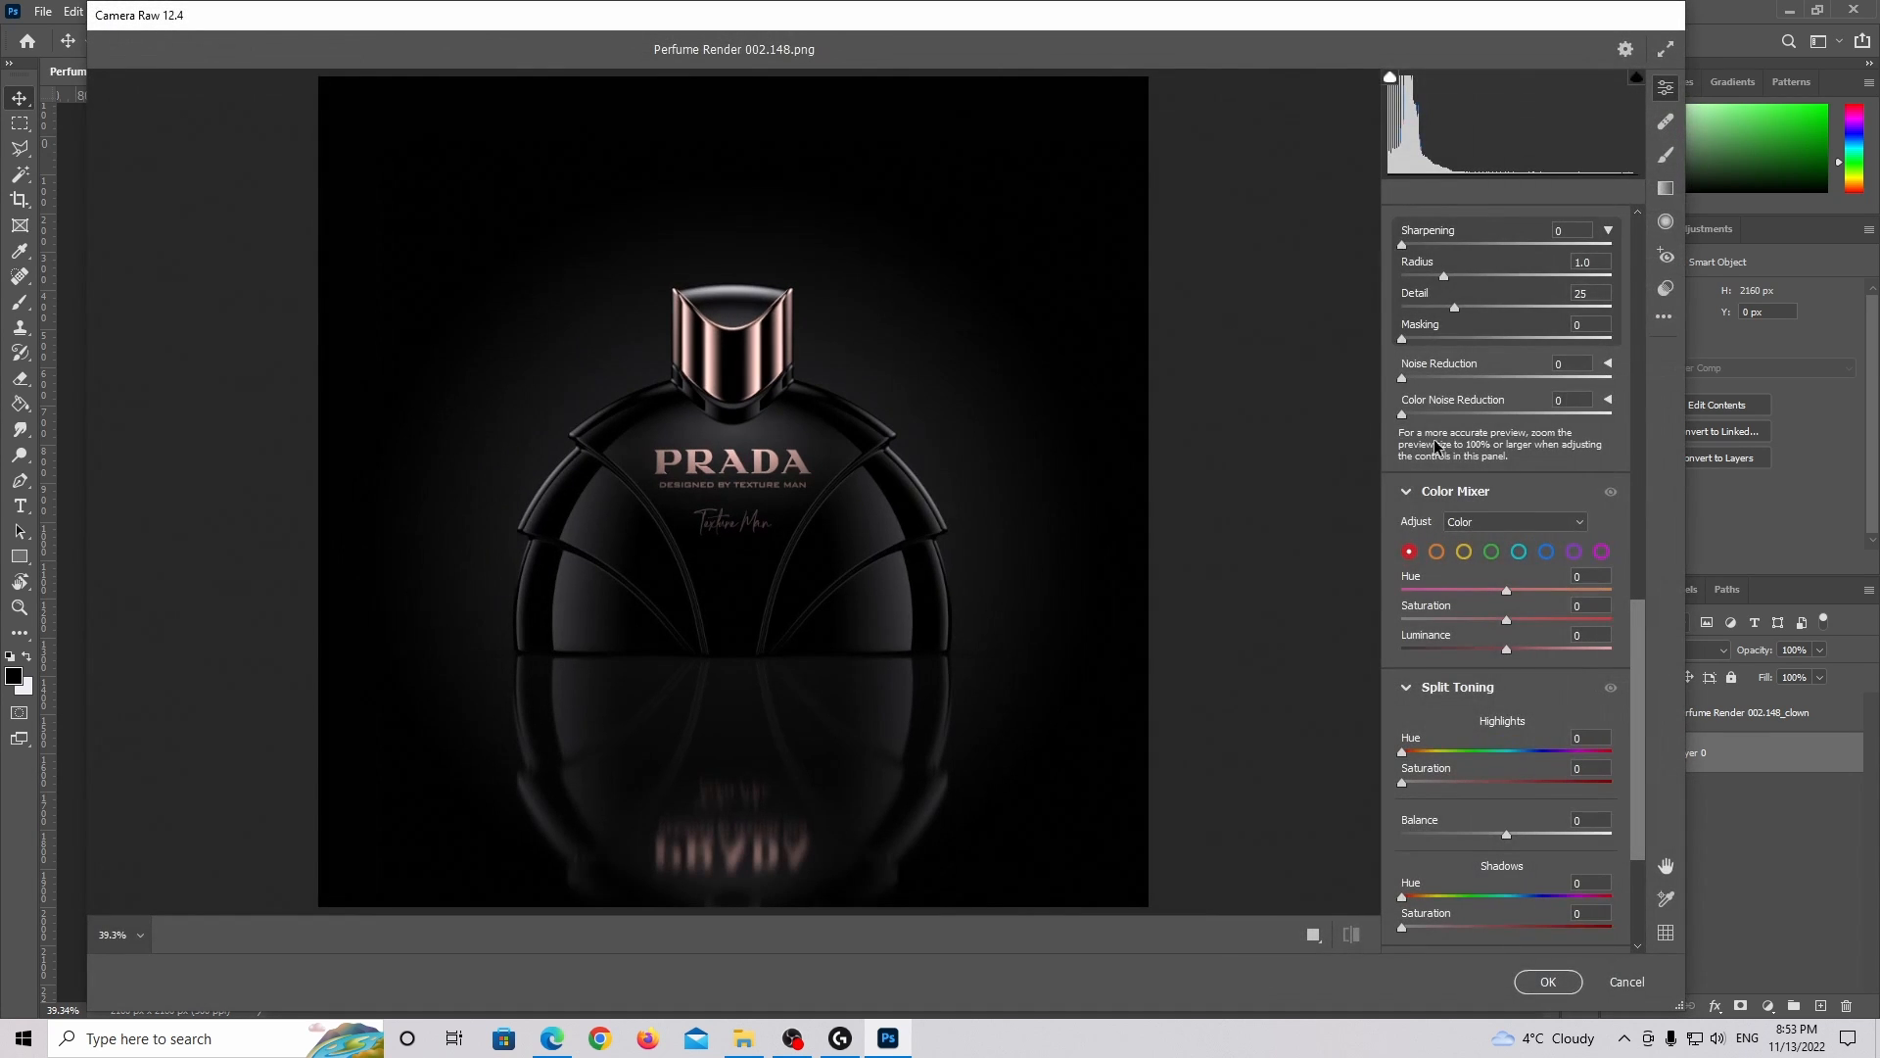
{"action": "scroll", "coordinate": [1494, 445], "scroll_direction": "up", "scroll_amount": 2}
{"action": "scroll", "coordinate": [1493, 445], "scroll_direction": "up", "scroll_amount": 10}
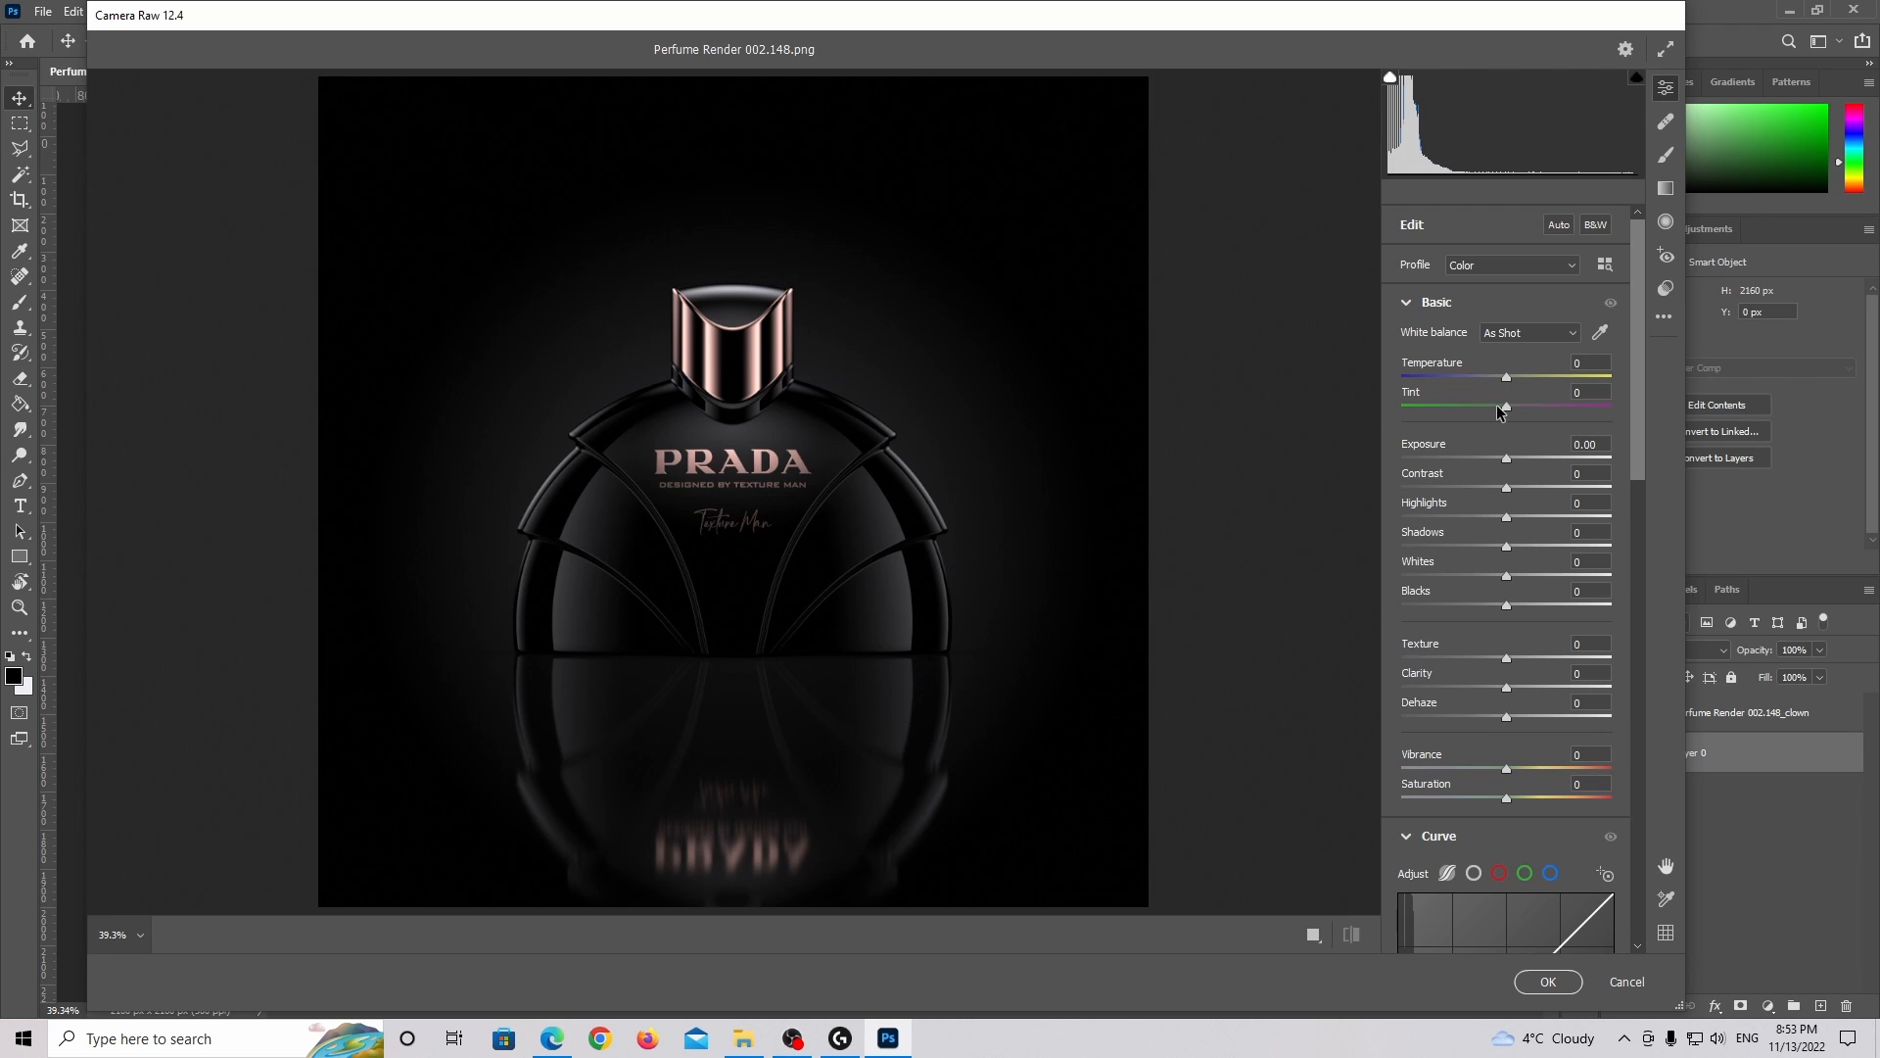
{"action": "left_click_drag", "start_coordinate": [1505, 382], "coordinate": [1500, 379]}
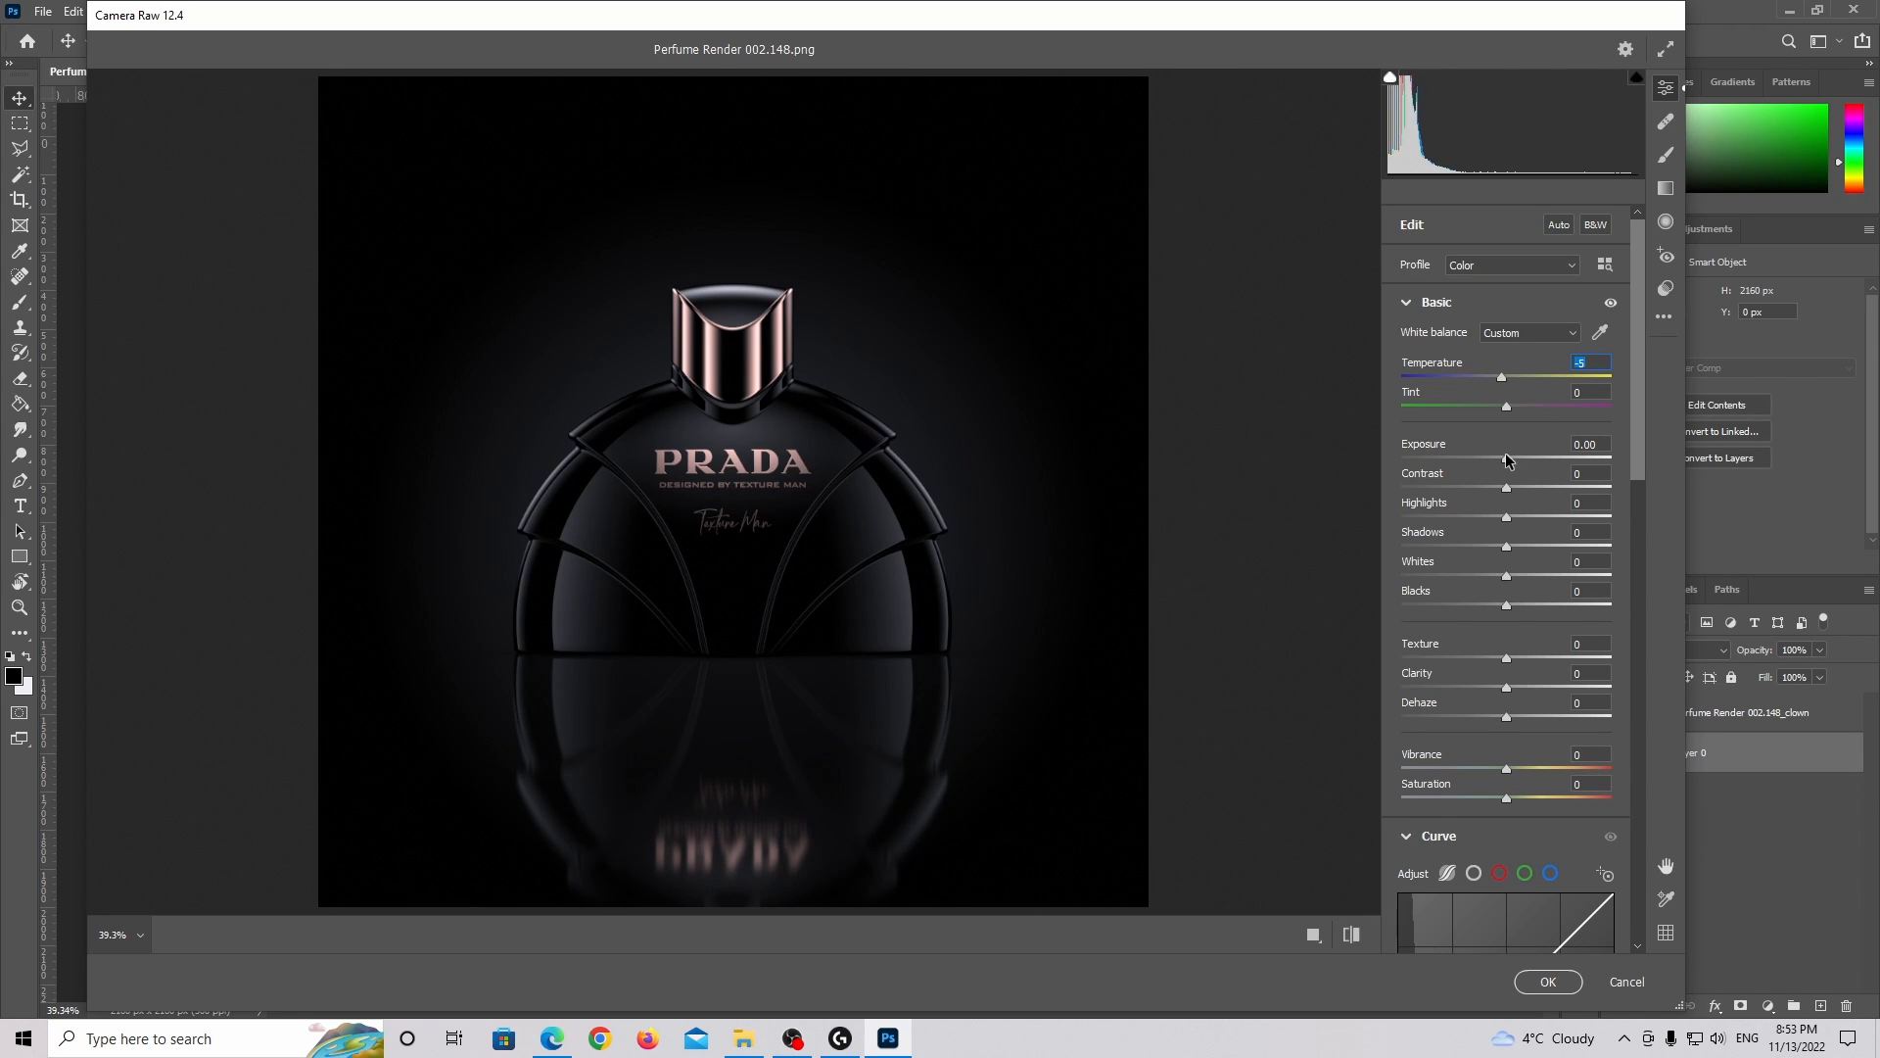
Set exposure +0.25, contrast +11, highlights +6, shadows -4, whites +2, blacks -6 and texture +10, adjust clarity and dehaze, and apply the filter.
{"action": "left_click_drag", "start_coordinate": [1506, 461], "coordinate": [1537, 669]}
{"action": "left_click_drag", "start_coordinate": [1675, 670], "coordinate": [1519, 684]}
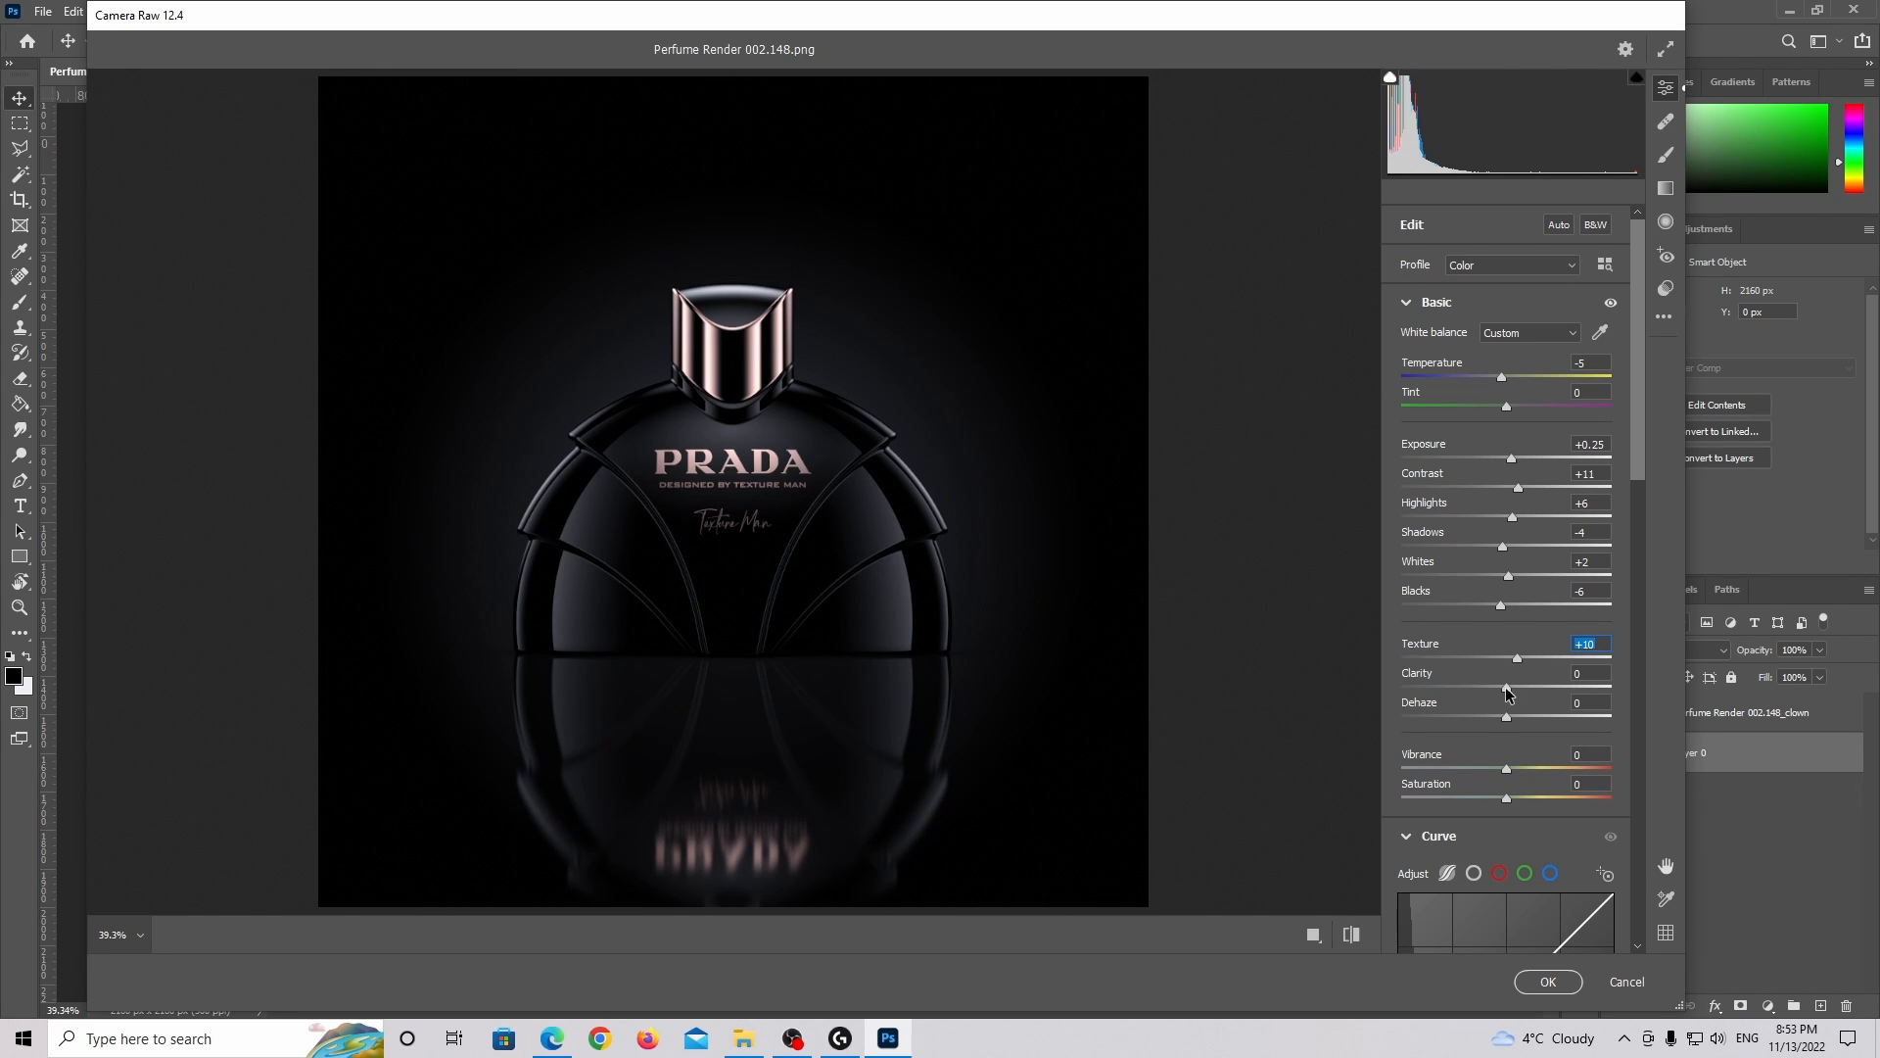
{"action": "mouse_move", "coordinate": [1506, 687]}
{"action": "left_mouse_down"}
{"action": "mouse_move", "coordinate": [1543, 687]}
{"action": "mouse_move", "coordinate": [1511, 716]}
{"action": "left_mouse_up"}
{"action": "left_click", "coordinate": [1548, 981]}
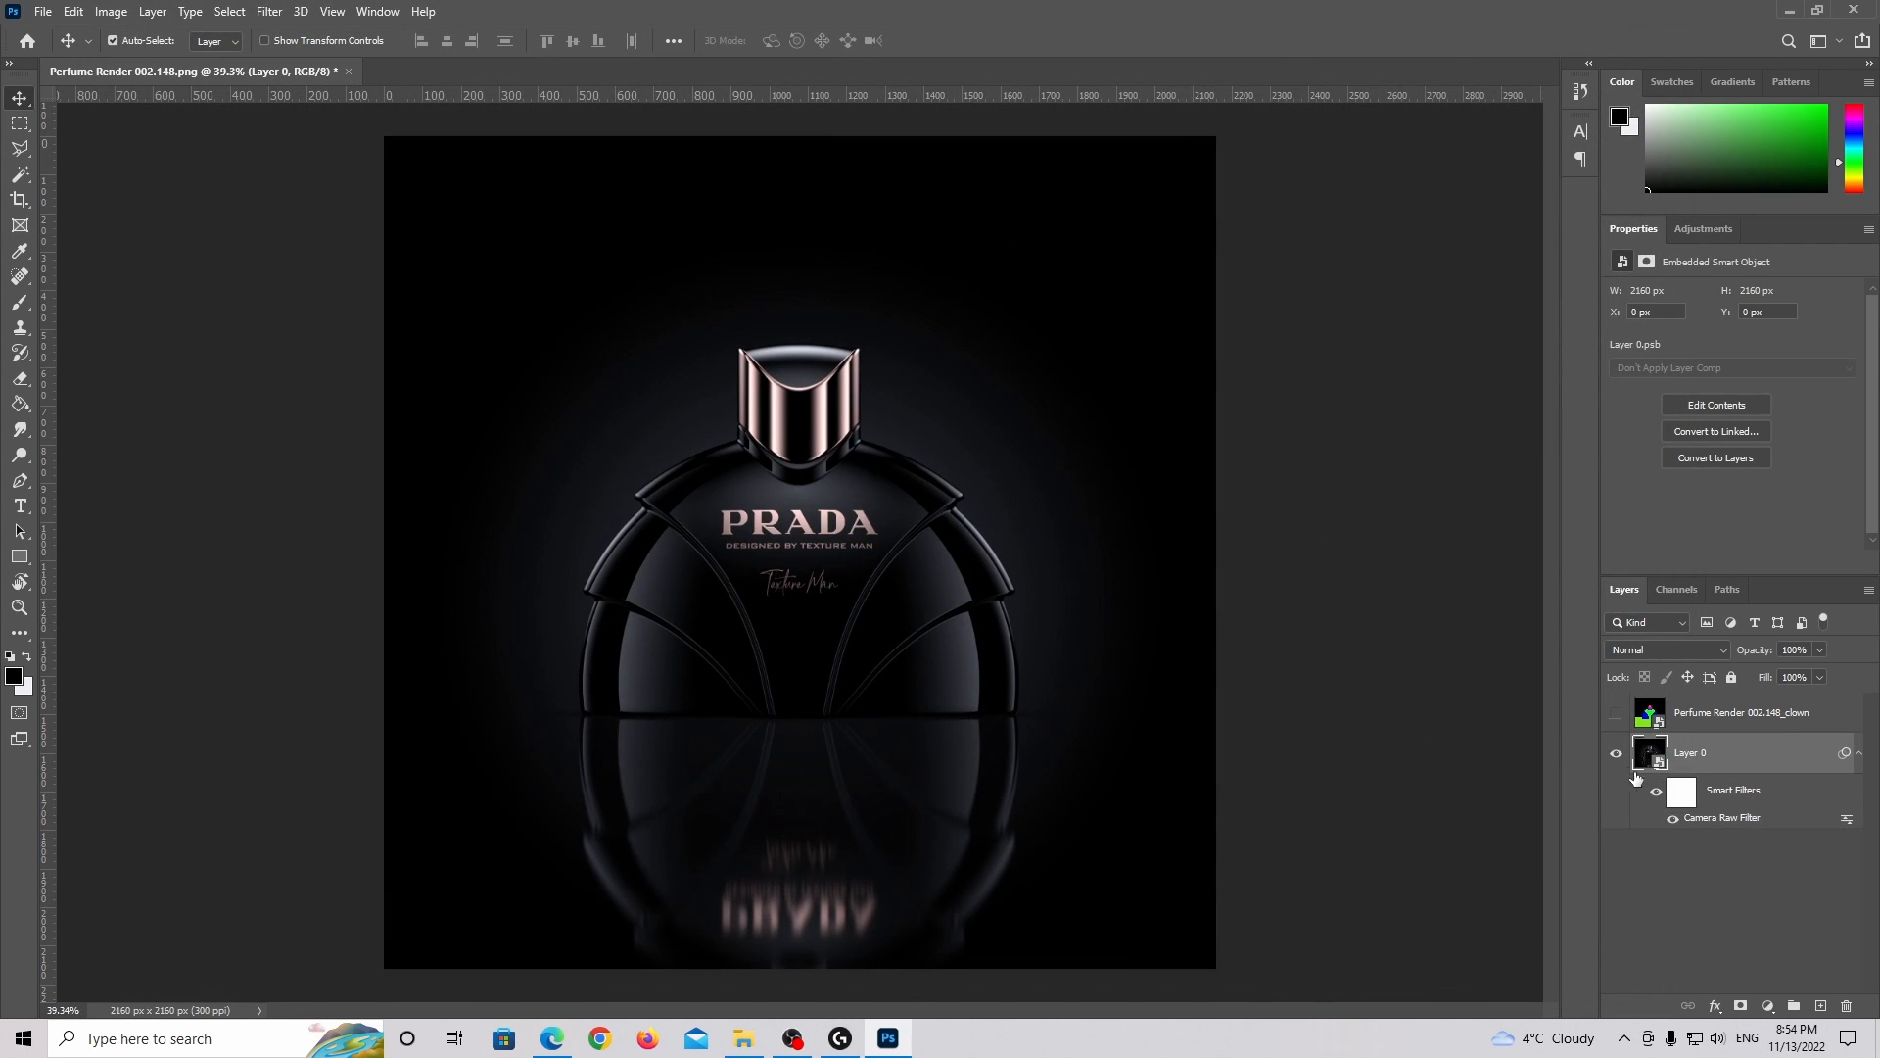
Compare Layer 0 with and without its smart filters.
{"action": "left_click", "coordinate": [1656, 795]}
{"action": "left_click", "coordinate": [1656, 795]}
Show the clown pass layer and select its light green ground area with the Magic Wand.
{"action": "left_click", "coordinate": [1616, 716]}
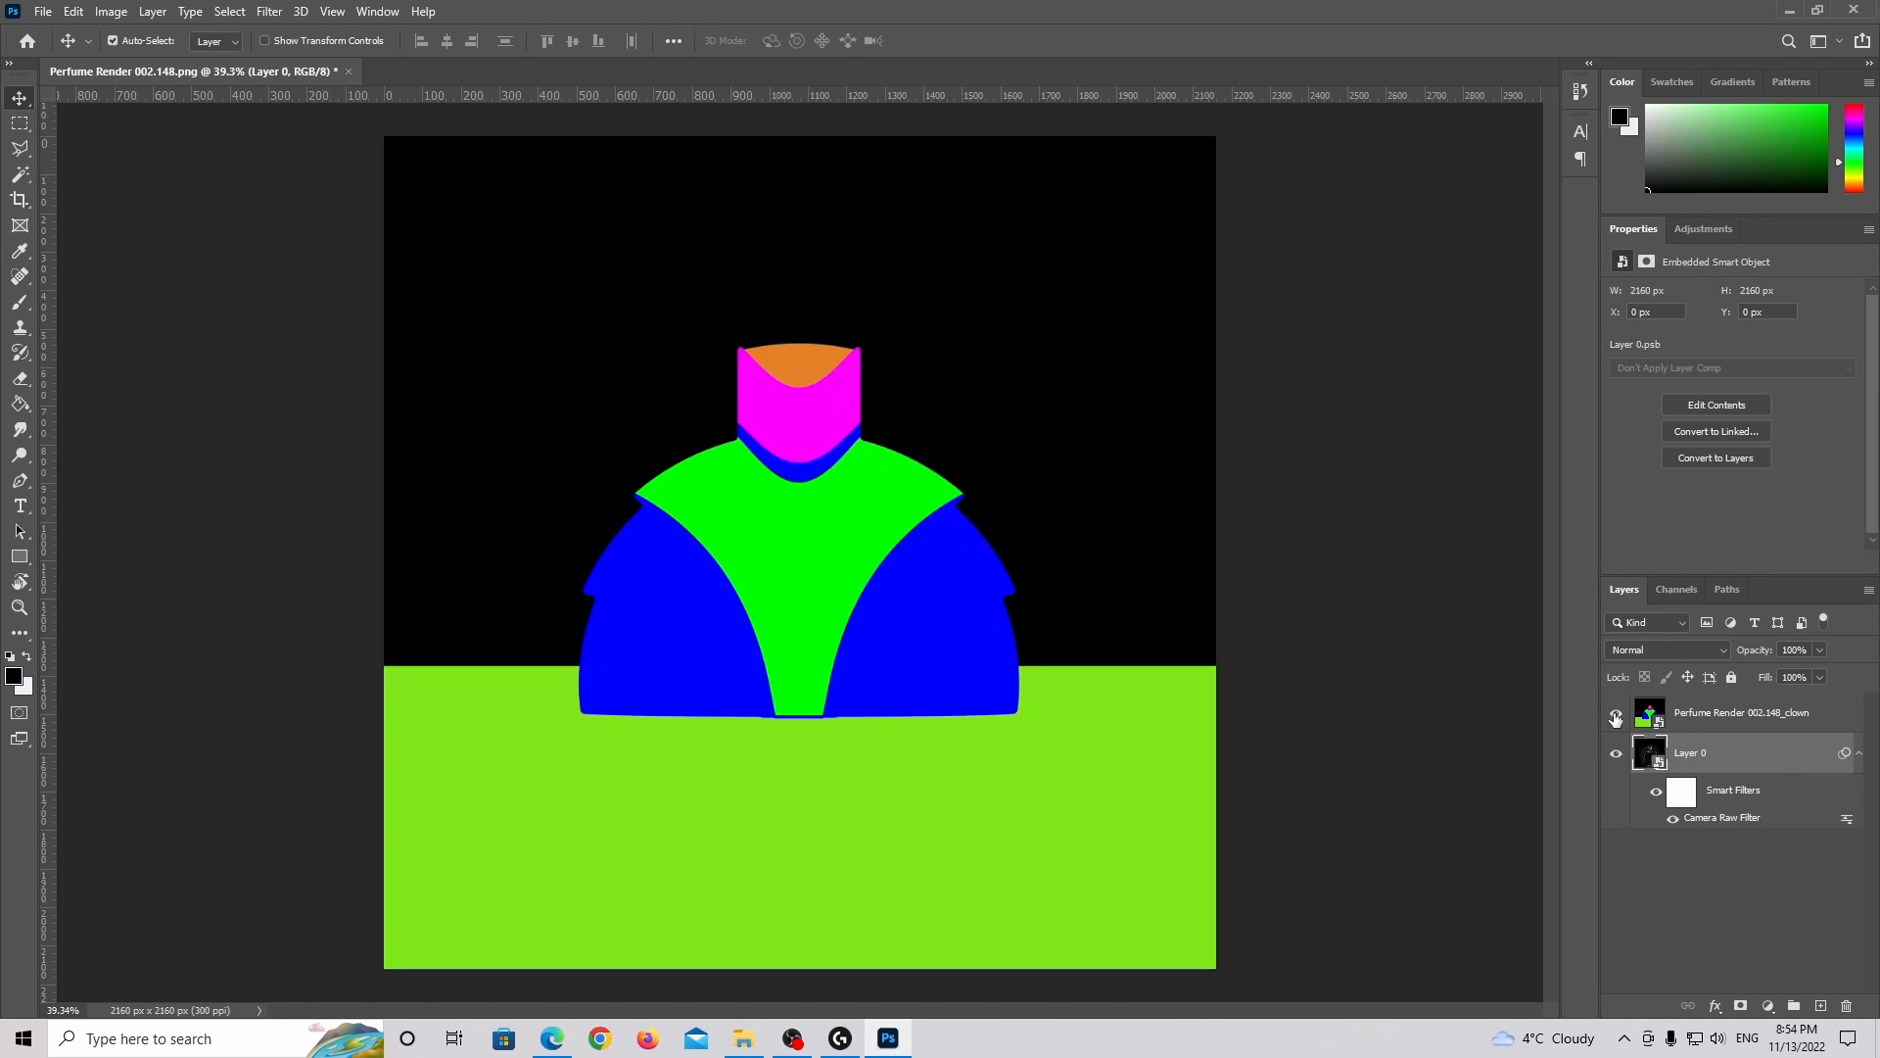
{"action": "left_click", "coordinate": [1744, 726]}
{"action": "left_click", "coordinate": [18, 177]}
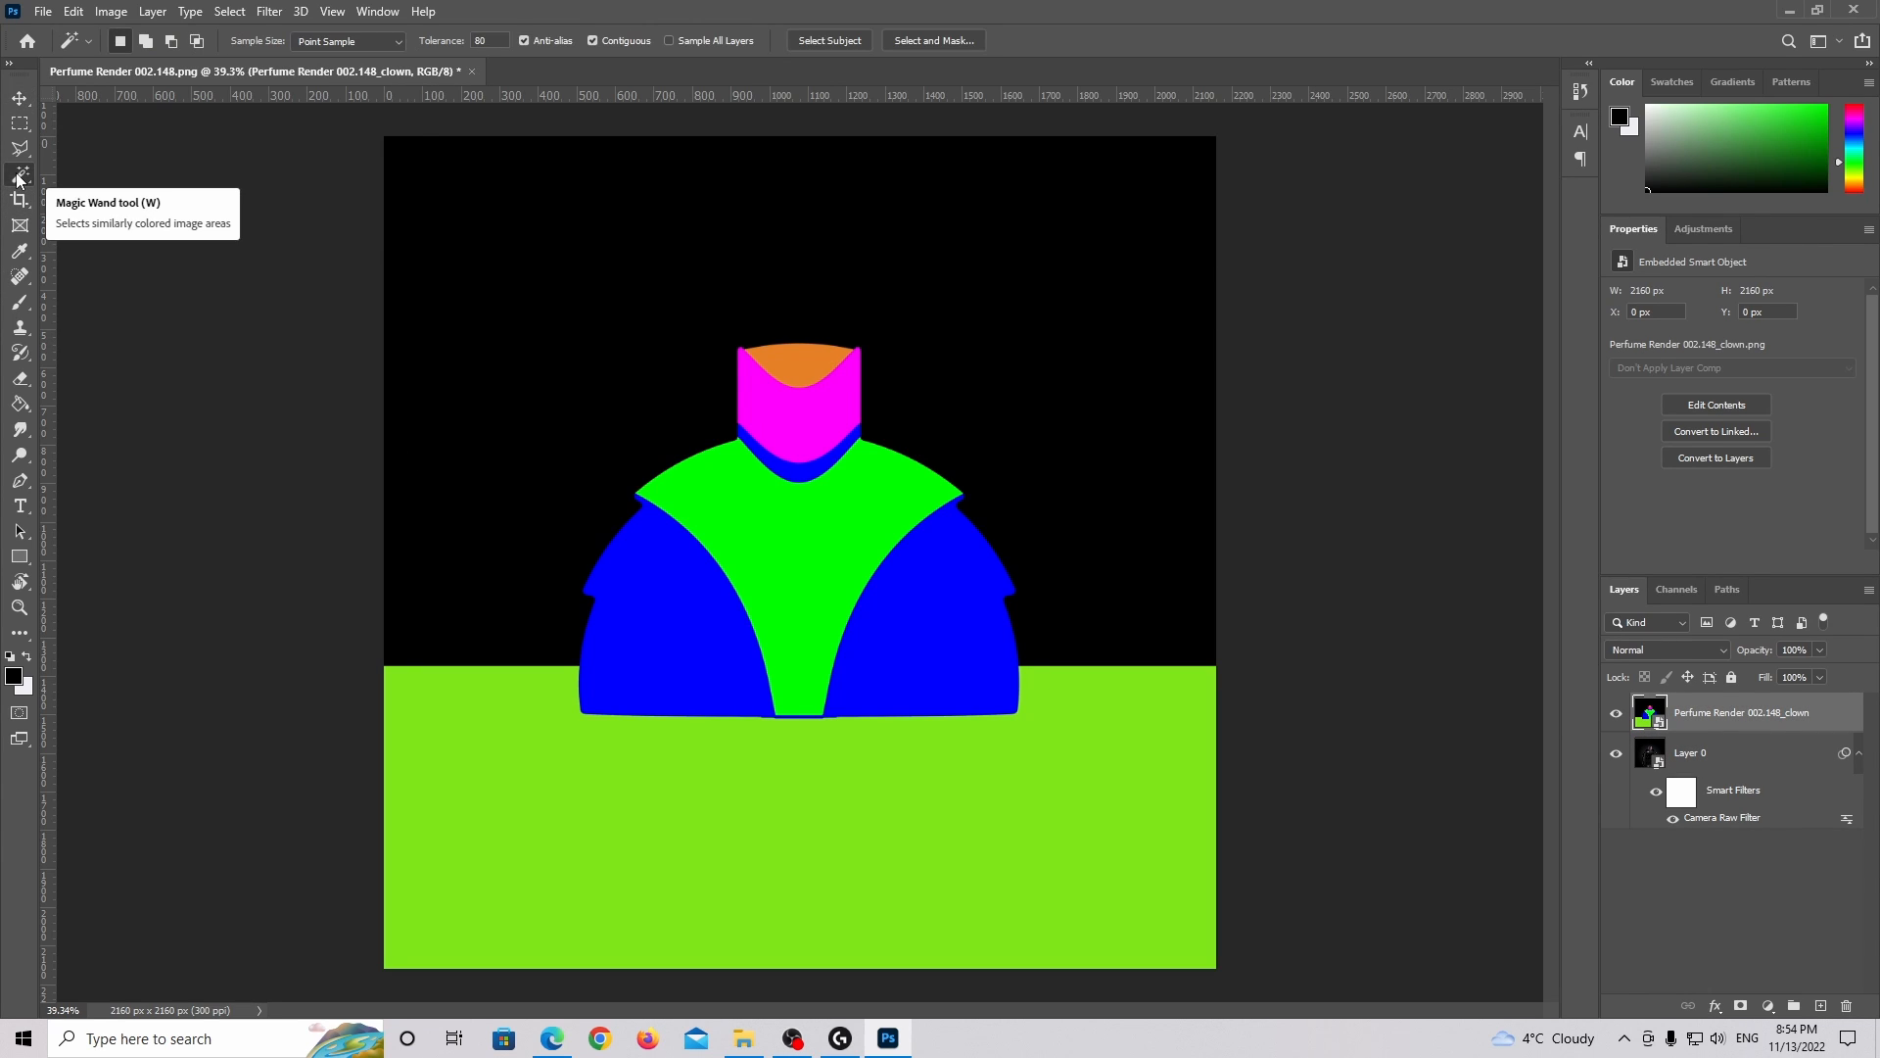
{"action": "left_click", "coordinate": [1025, 789]}
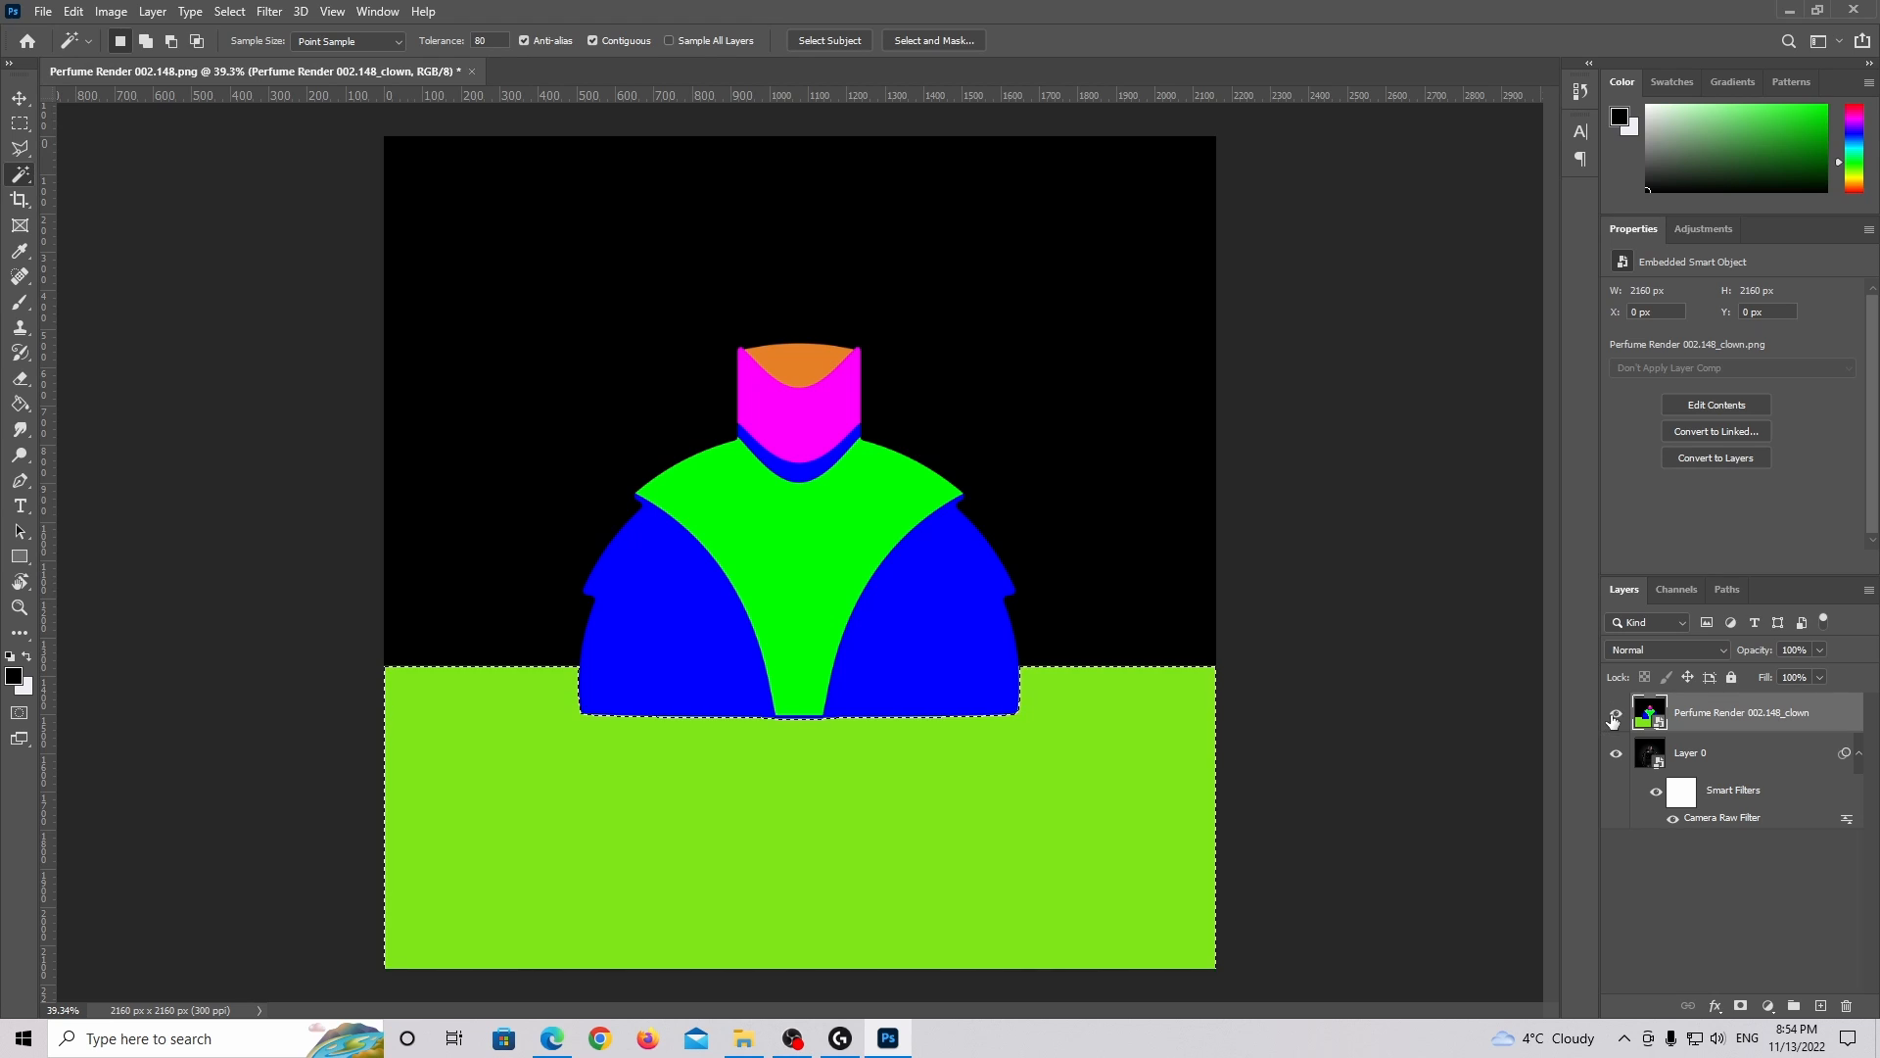
Hide the clown pass and add a Curves adjustment masked to the ground, raising the highlights and slightly lifting the shadows.
{"action": "left_click", "coordinate": [1616, 714]}
{"action": "left_click", "coordinate": [1769, 1006]}
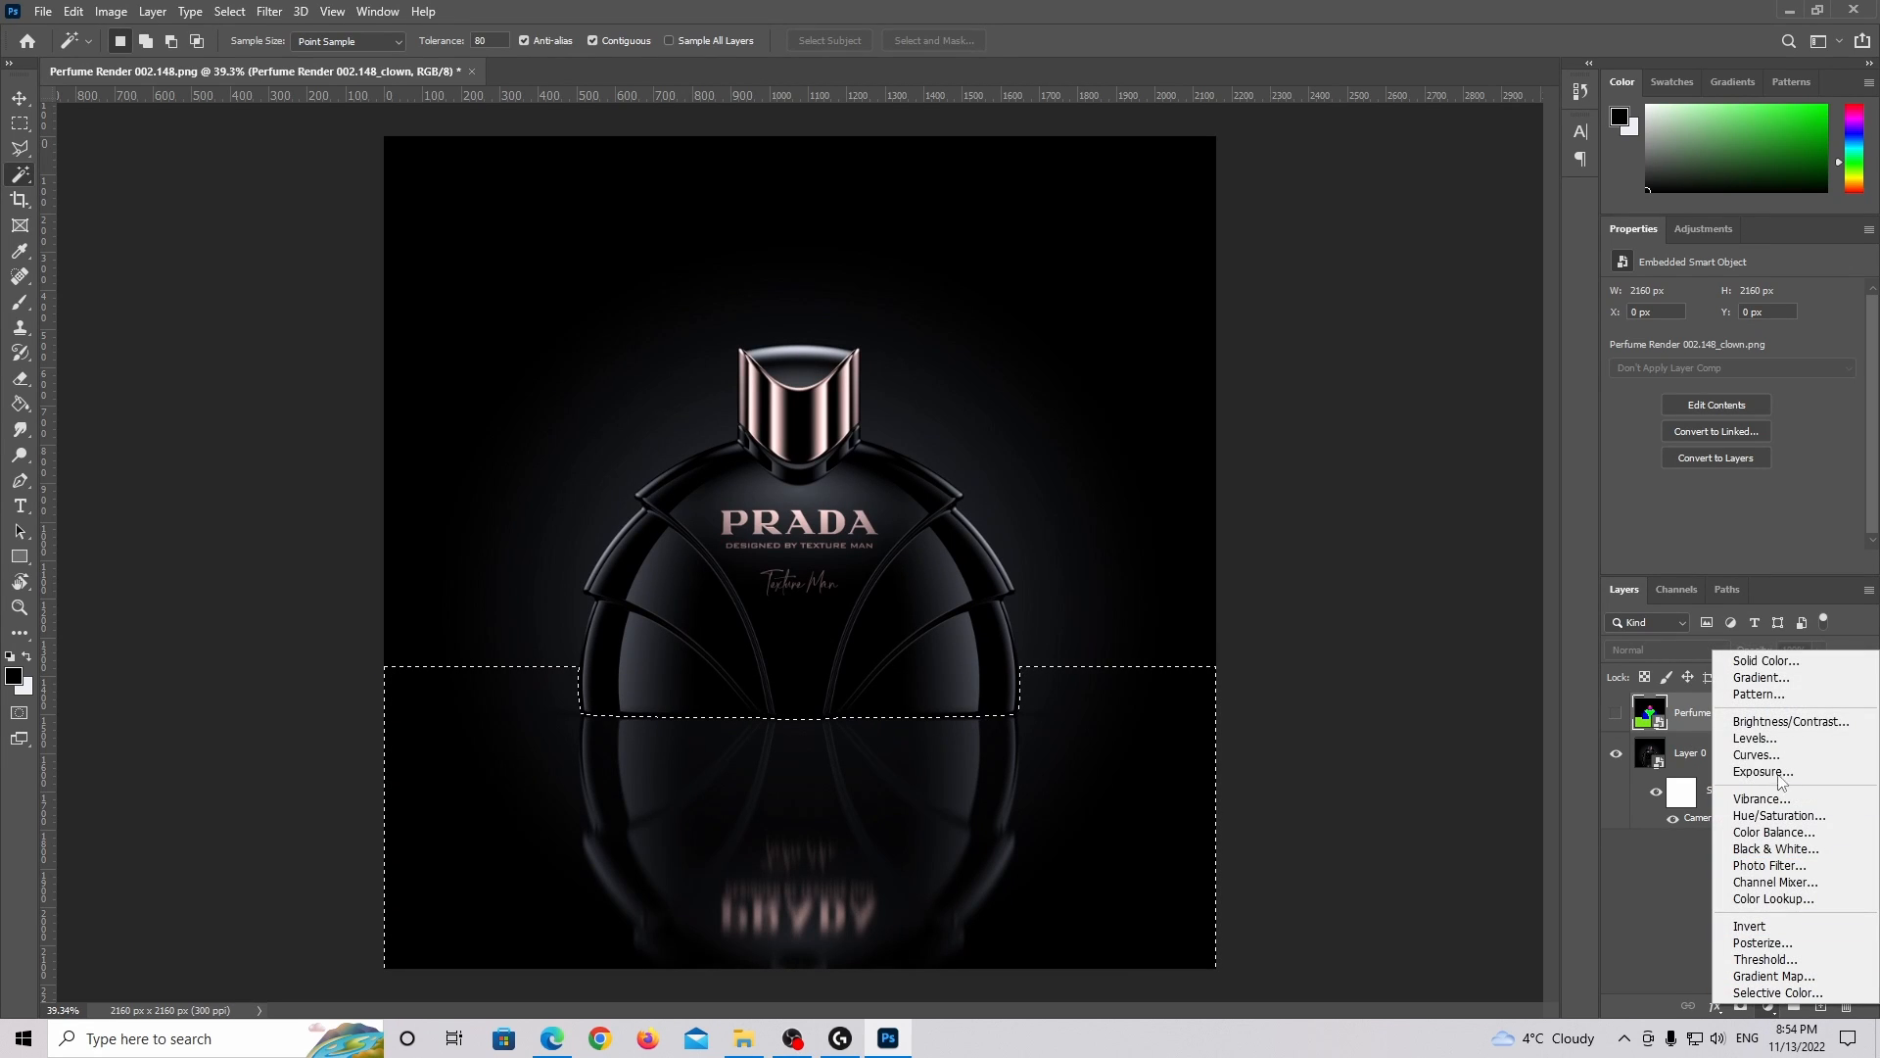
{"action": "left_click", "coordinate": [1752, 758]}
{"action": "left_click_drag", "start_coordinate": [1721, 469], "coordinate": [1693, 487]}
{"action": "left_click_drag", "start_coordinate": [1778, 405], "coordinate": [1777, 391]}
{"action": "left_click_drag", "start_coordinate": [1695, 478], "coordinate": [1703, 479]}
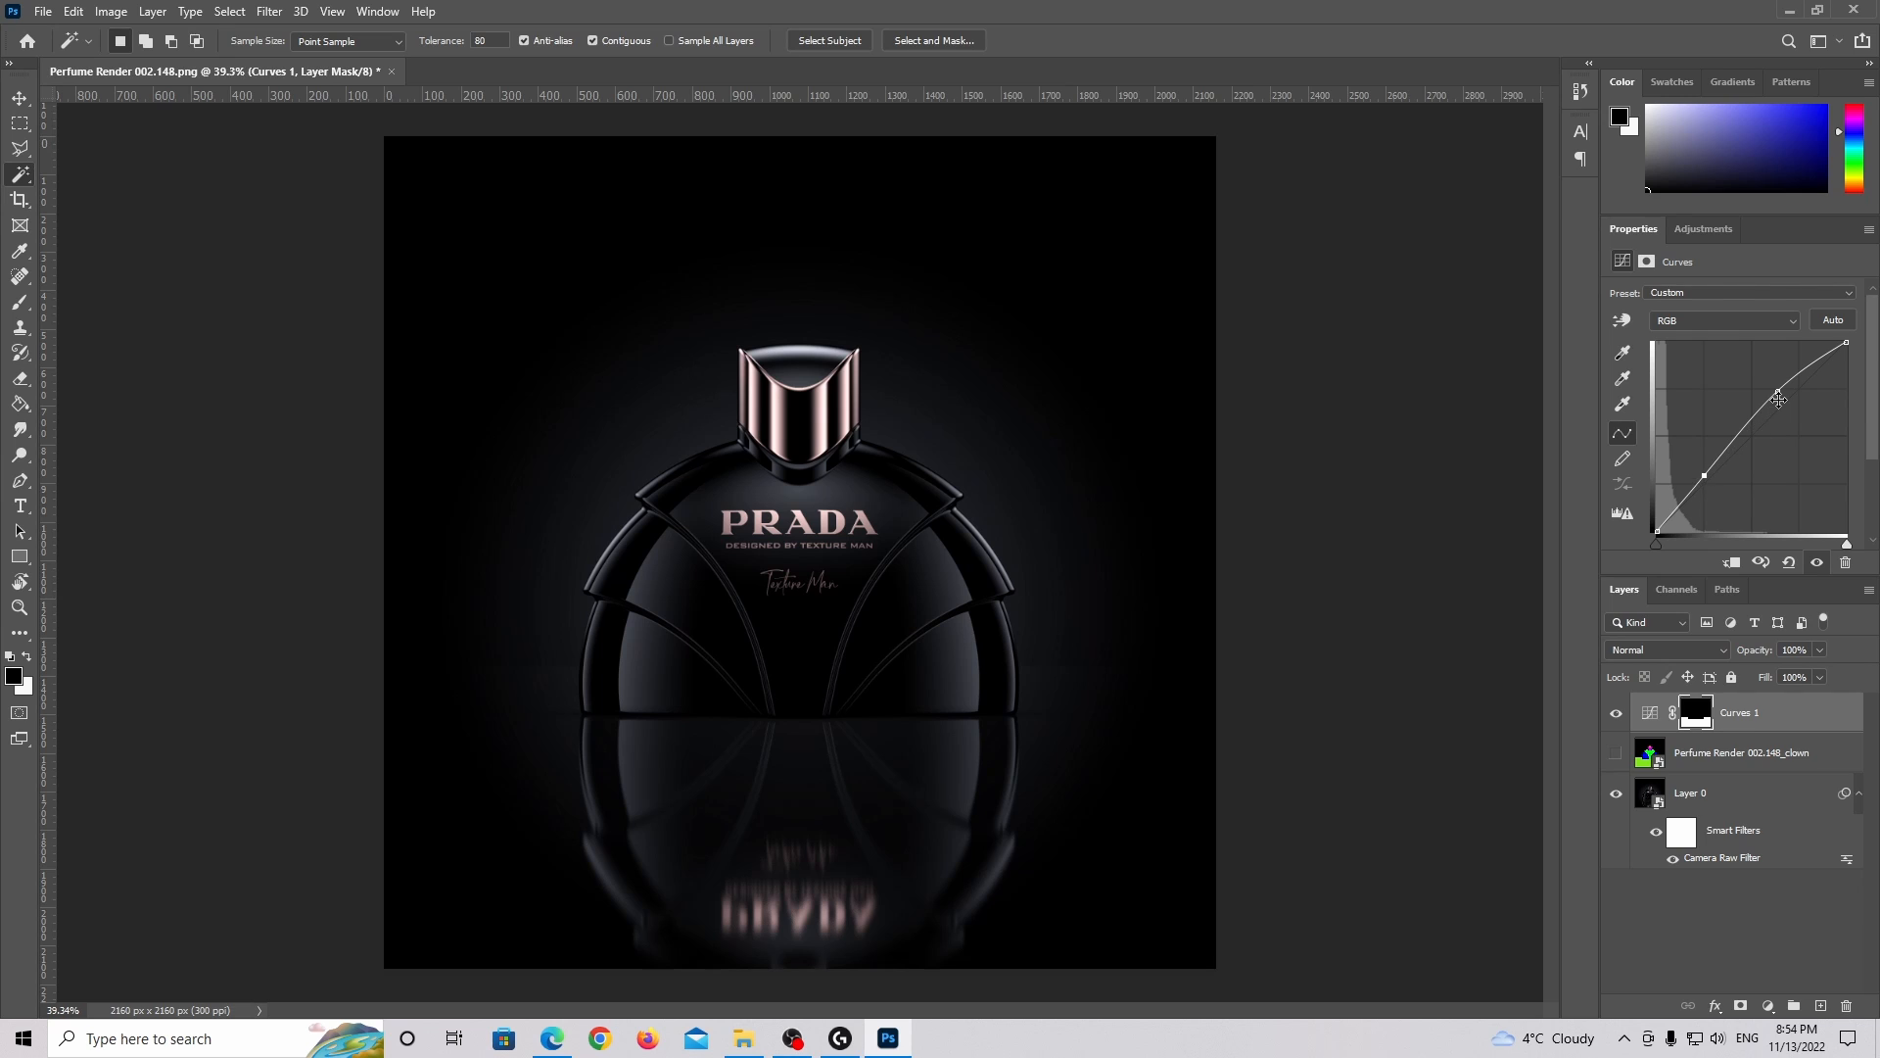
{"action": "left_click_drag", "start_coordinate": [1774, 393], "coordinate": [1774, 395]}
Load the Curves 1 mask as a selection, add a new layer above it, and ready the Brush tool with black #000000.
{"action": "left_click", "coordinate": [1702, 721], "text": "ctrl"}
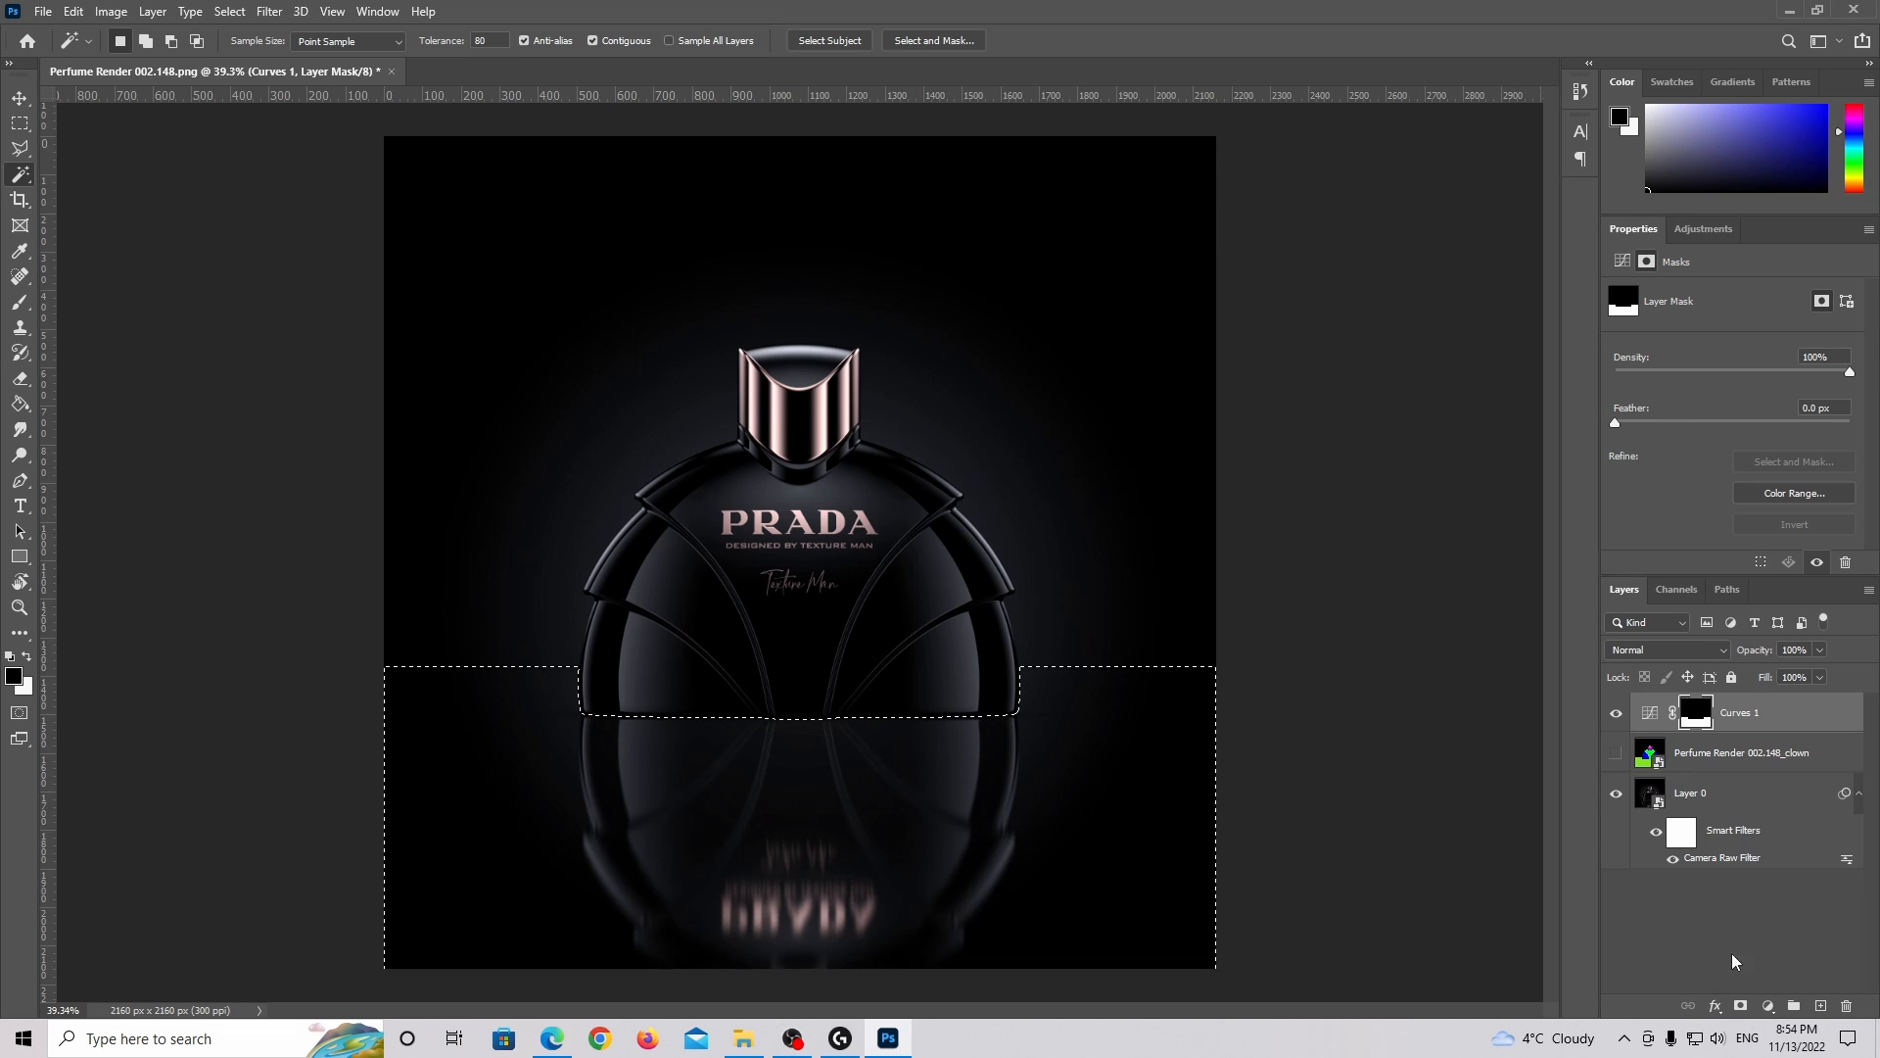
{"action": "left_click", "coordinate": [1820, 1007]}
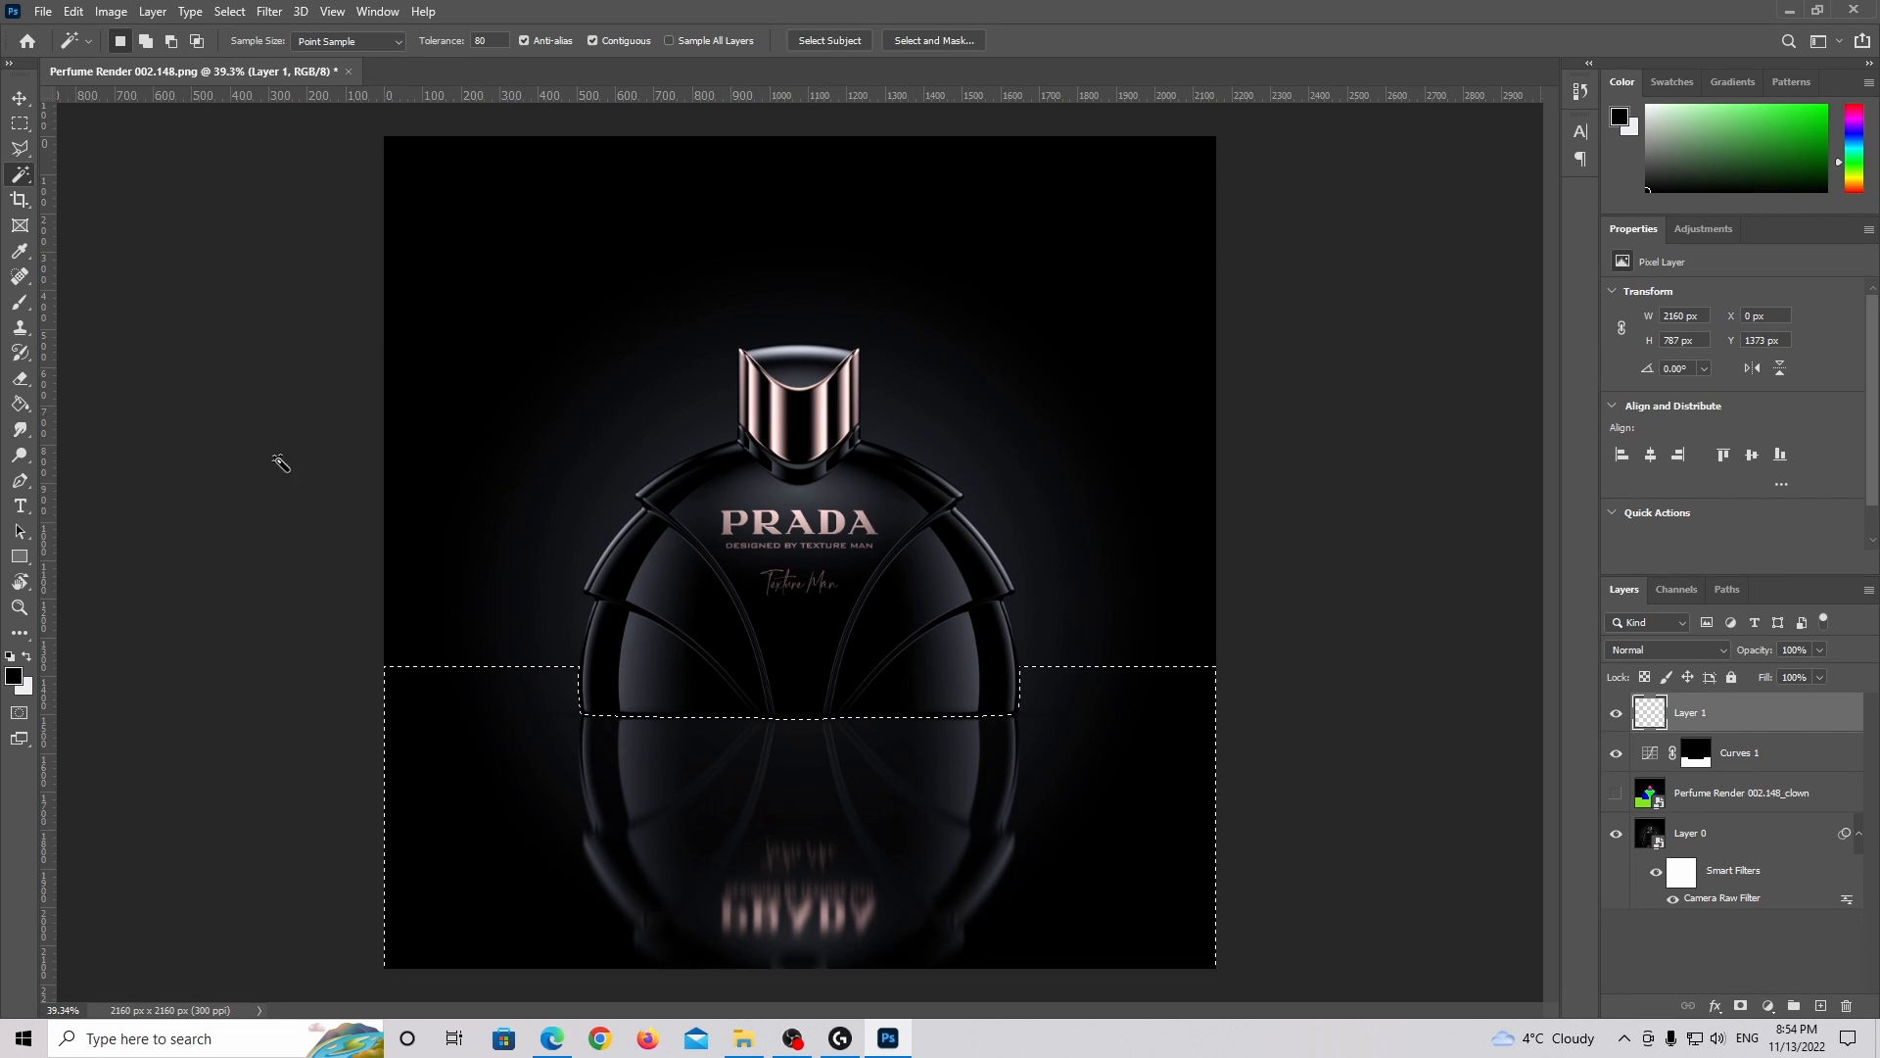
{"action": "left_click", "coordinate": [17, 304]}
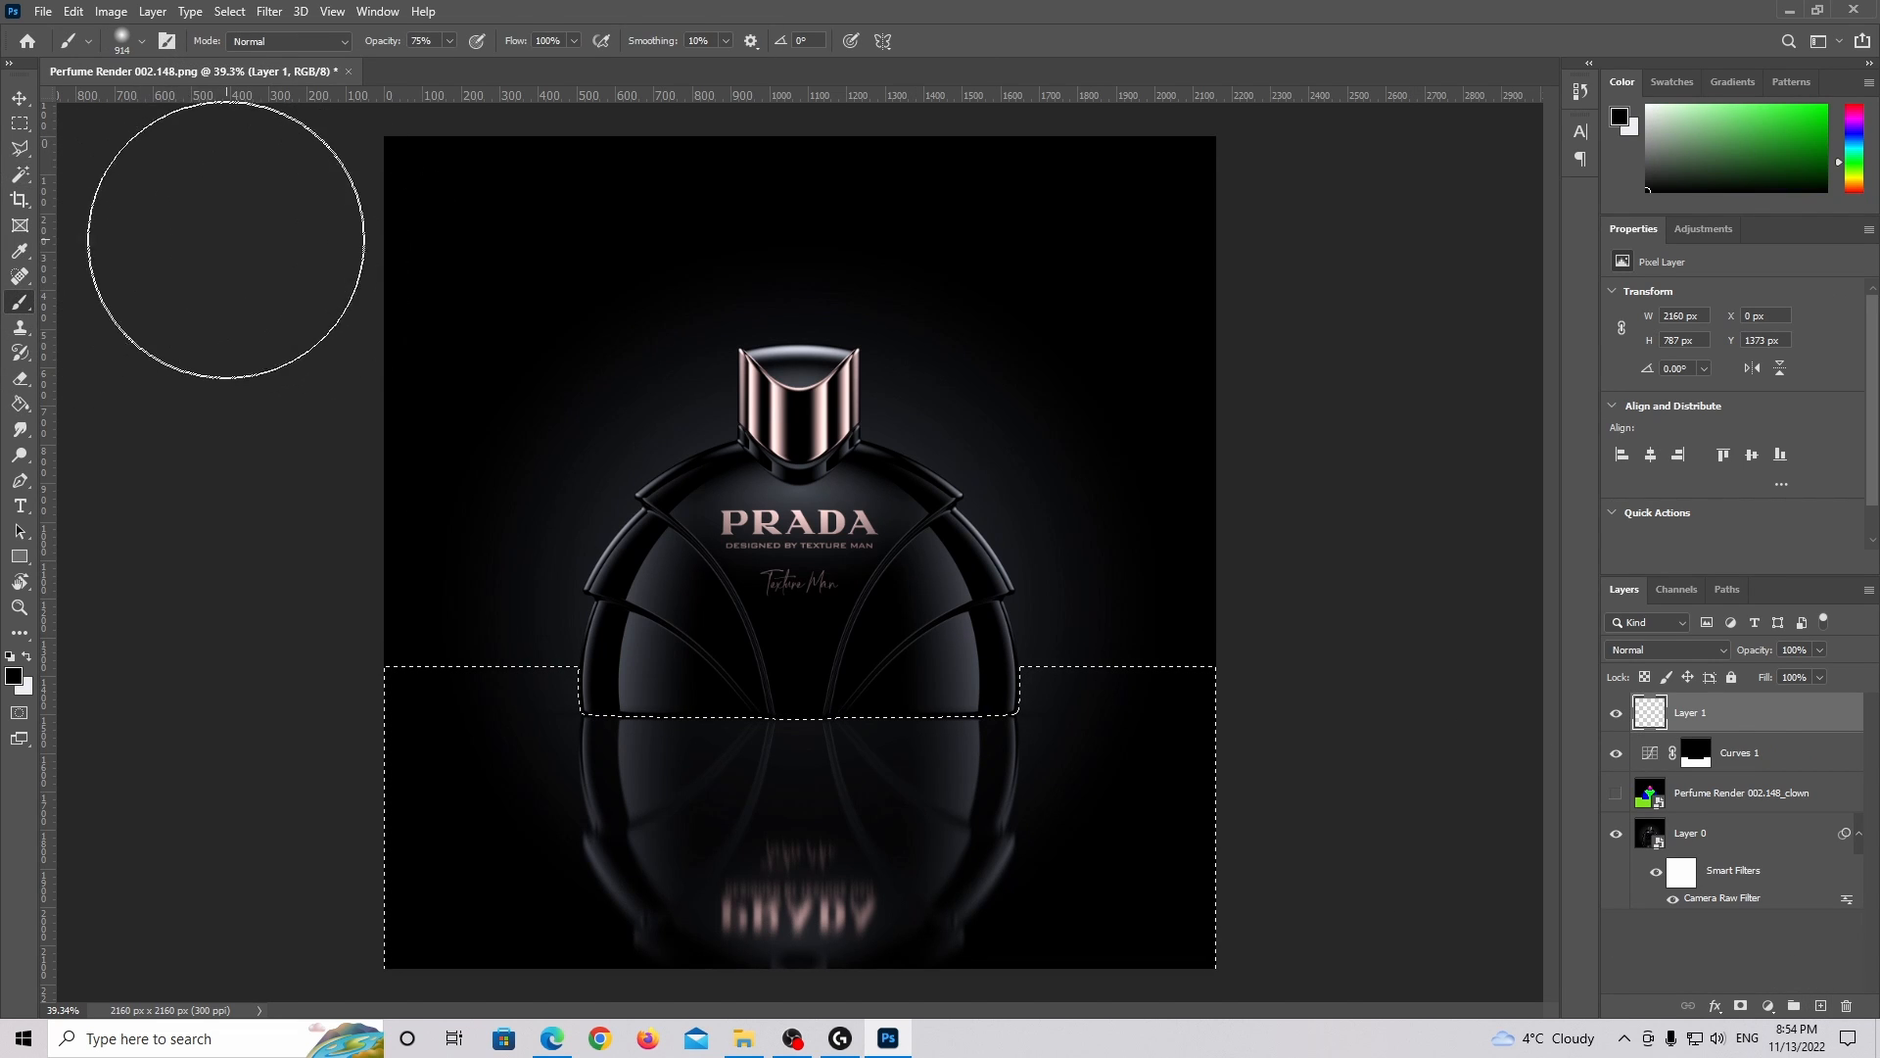
{"action": "left_click", "coordinate": [20, 680]}
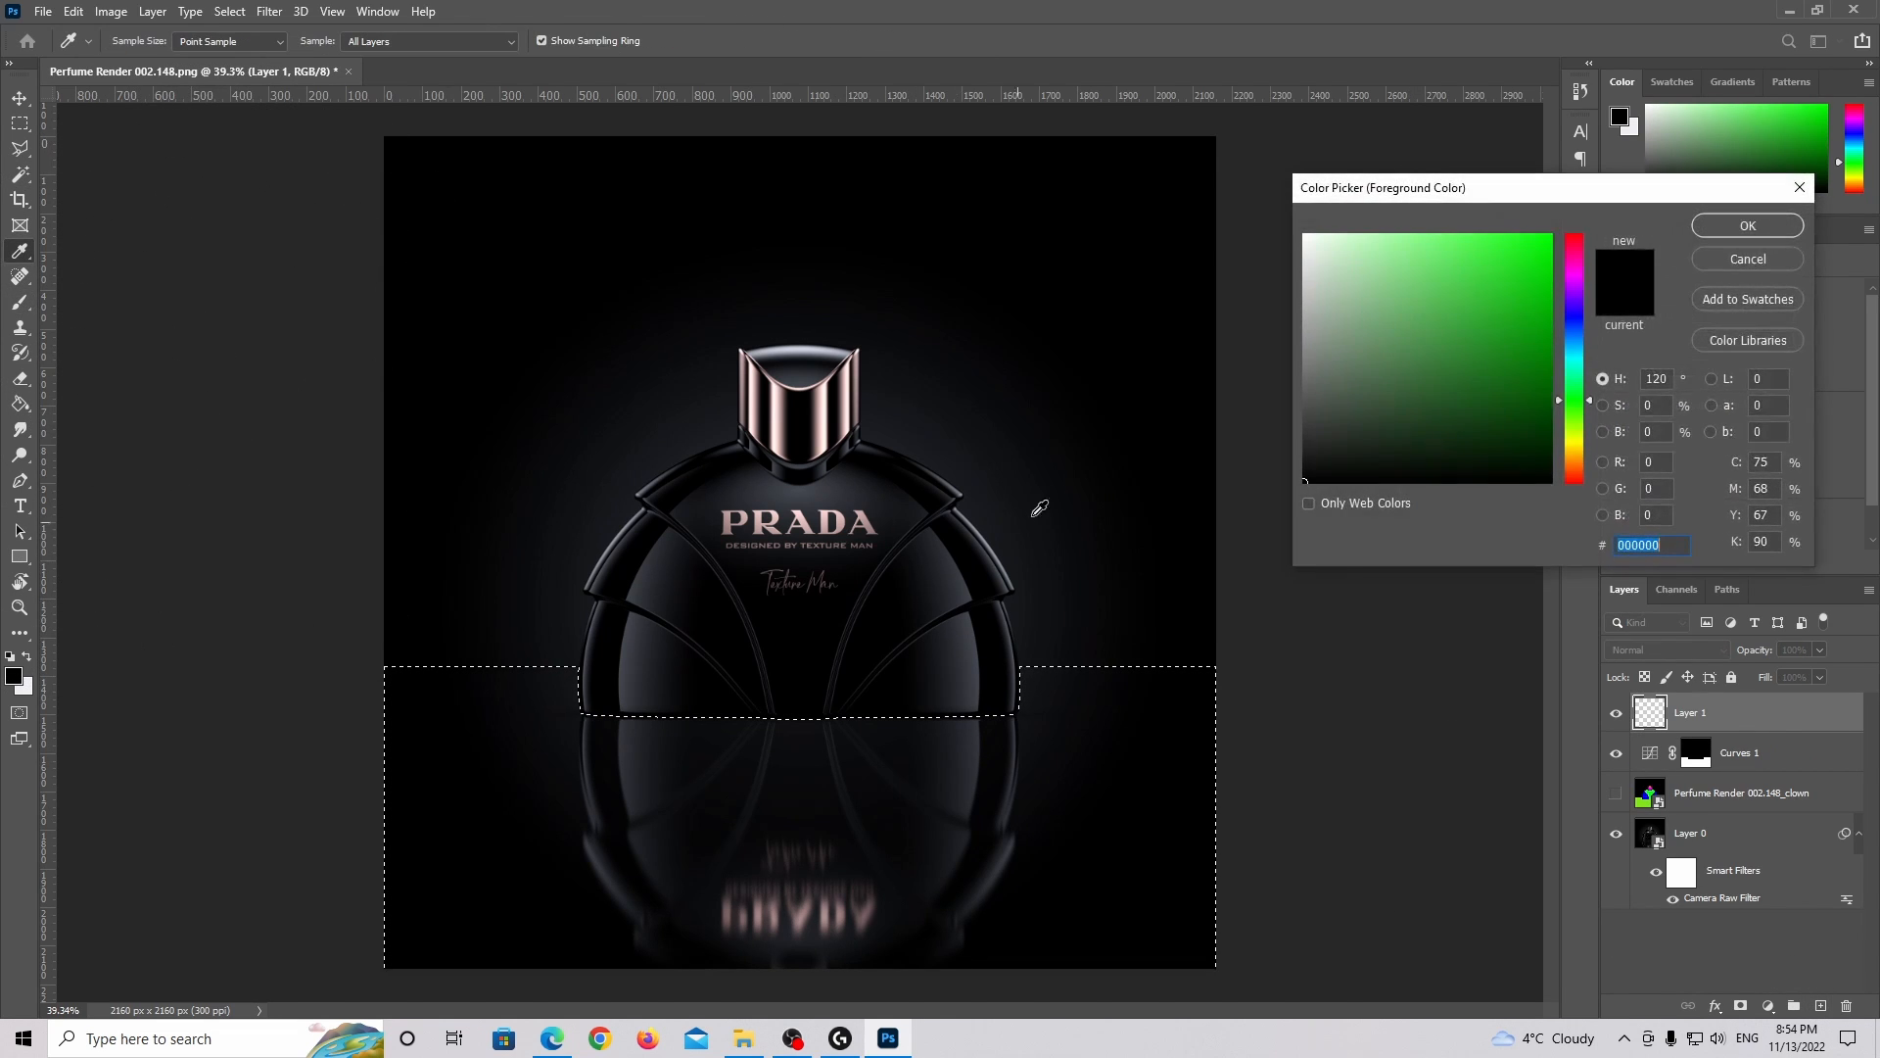
{"action": "left_click", "coordinate": [1737, 233]}
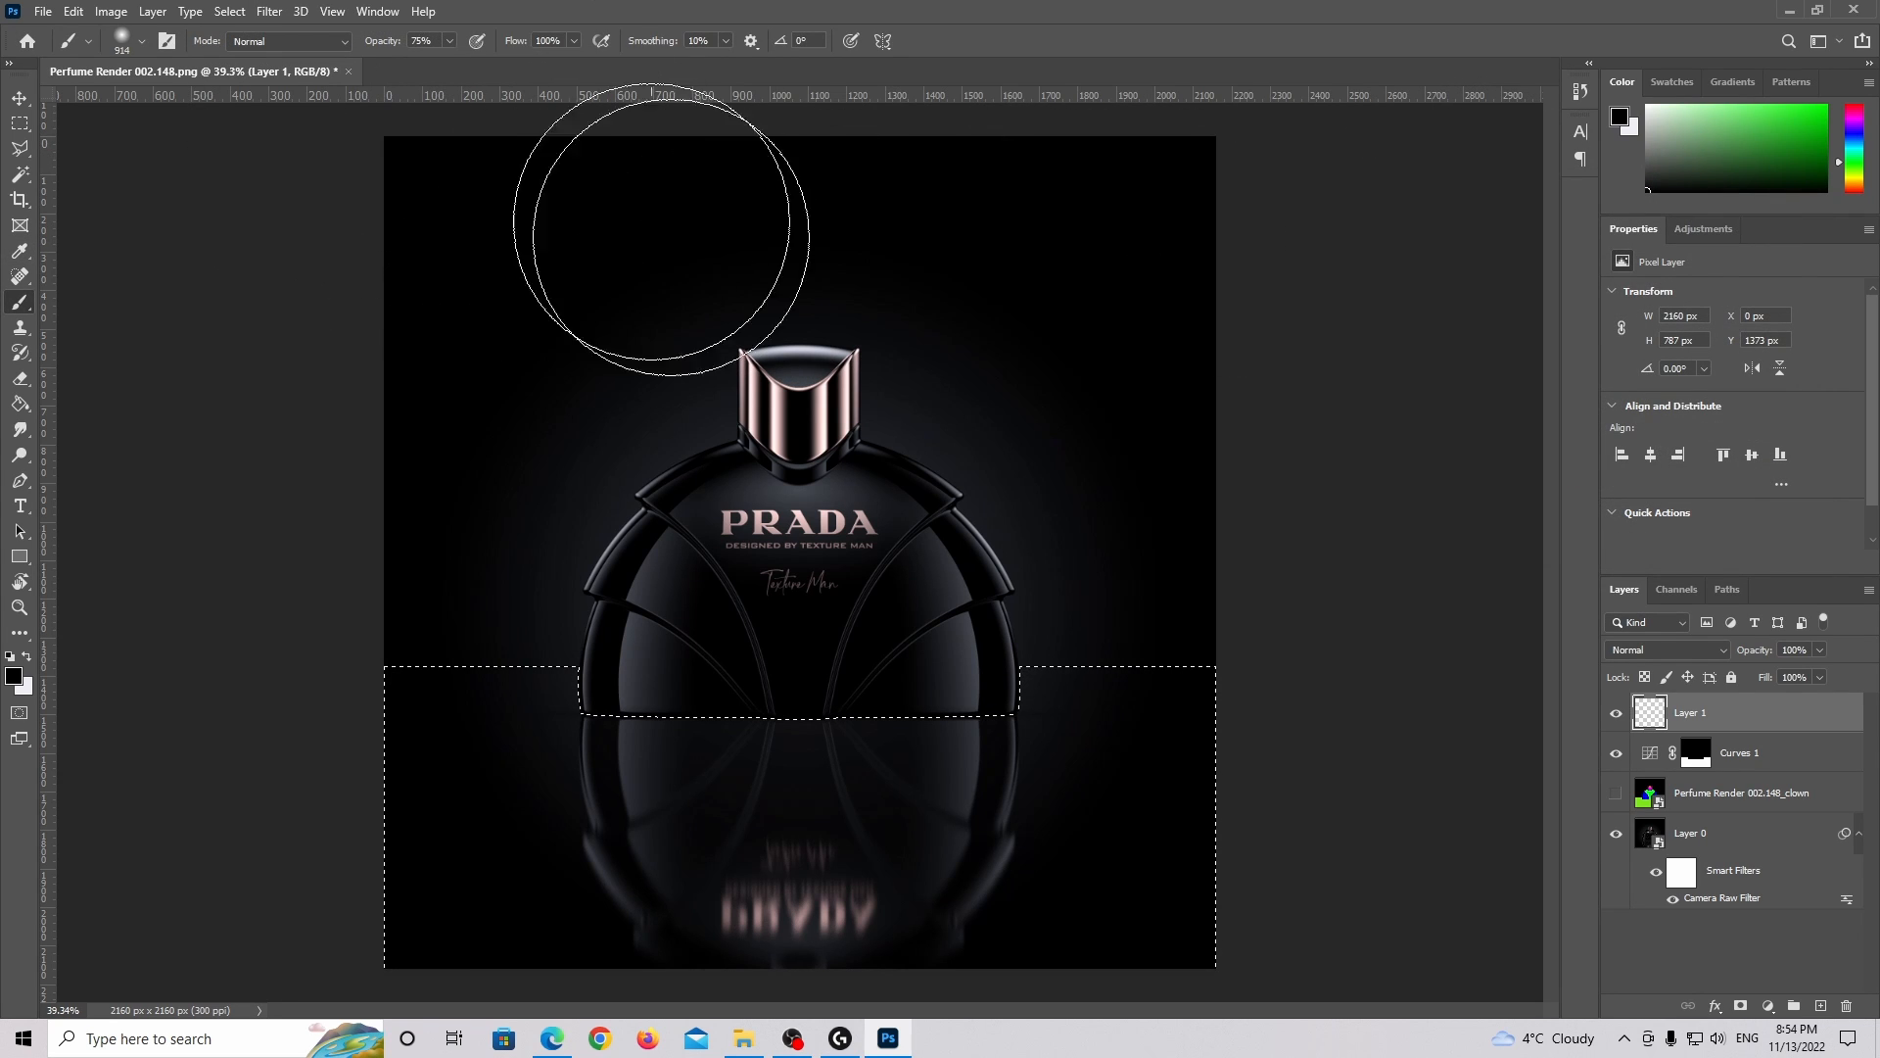
Paint a soft black fade over the lower part of the ground reflection on Layer 1, deselect, and compare with the layer hidden.
{"action": "scroll", "coordinate": [938, 510], "scroll_direction": "down", "scroll_amount": 2, "text": "alt"}
{"action": "scroll", "coordinate": [938, 510], "scroll_direction": "down", "scroll_amount": 2, "text": "alt"}
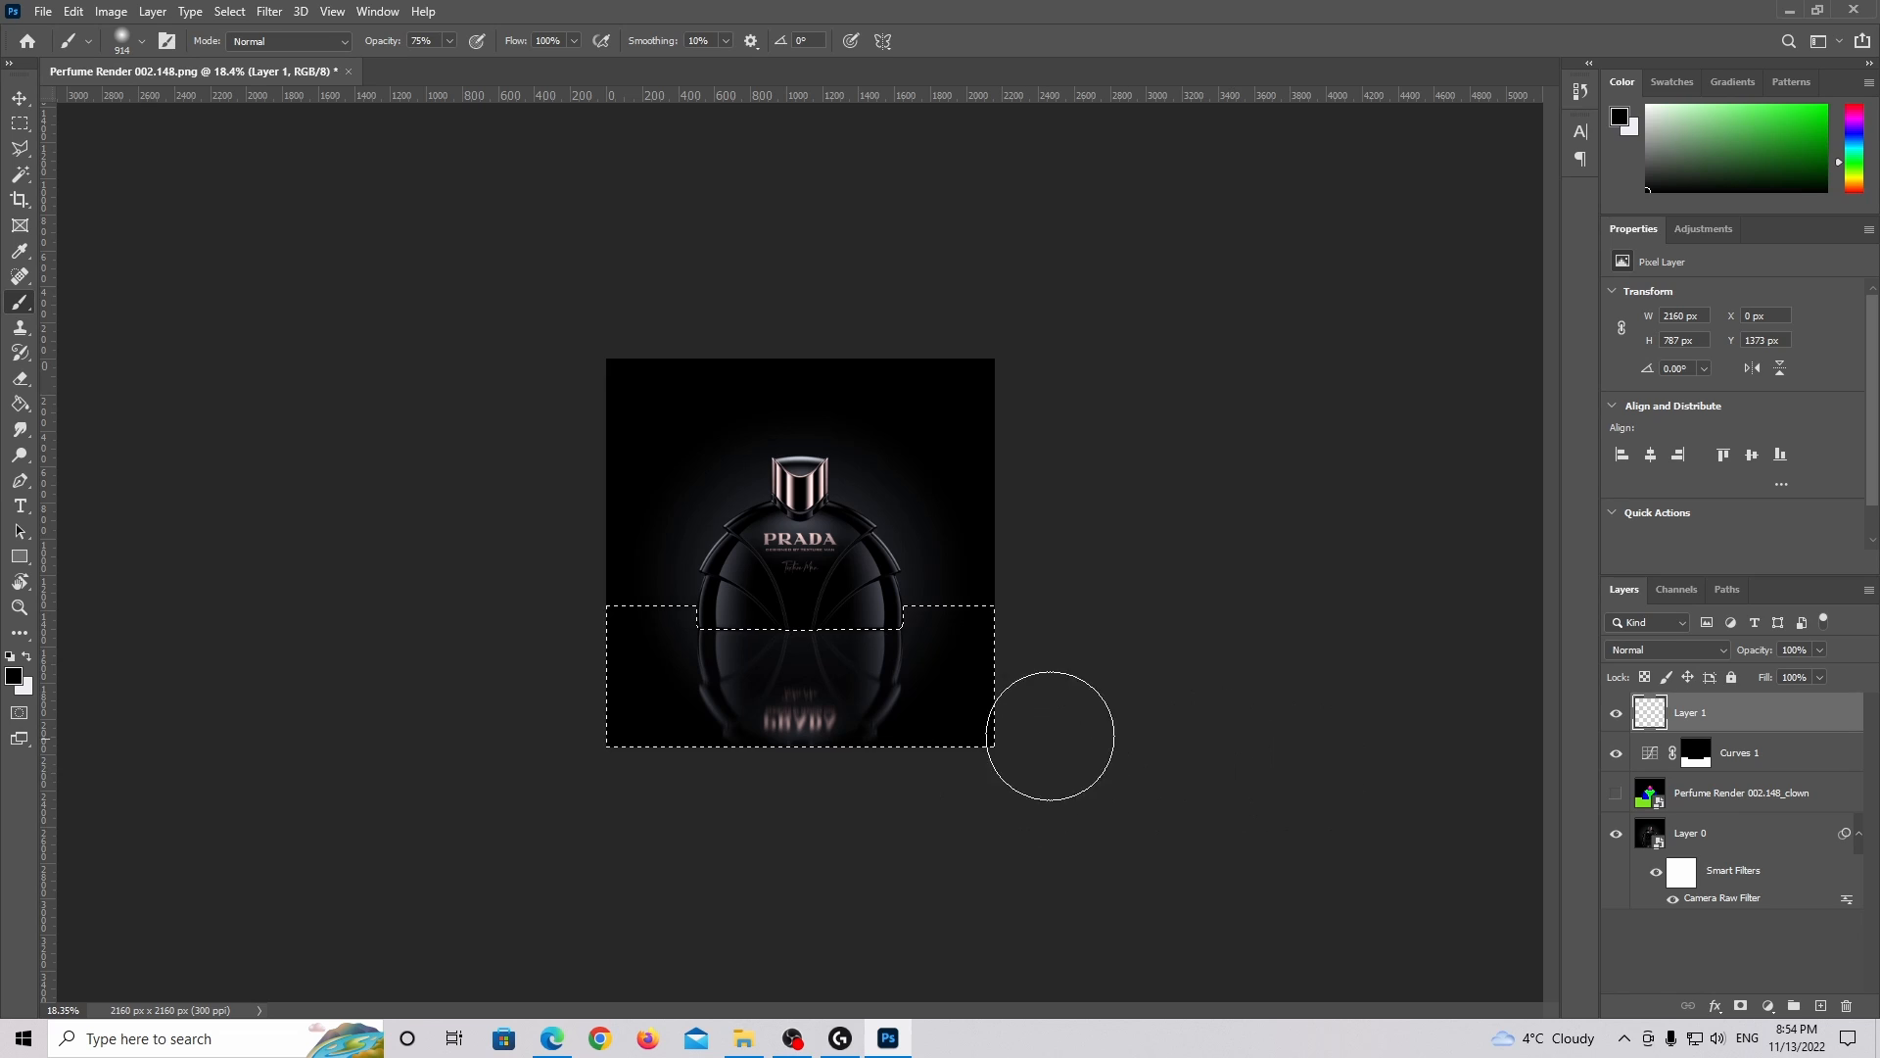
{"action": "mouse_move", "coordinate": [1194, 794]}
{"action": "left_mouse_down"}
{"action": "mouse_move", "coordinate": [270, 764]}
{"action": "mouse_move", "coordinate": [1192, 797]}
{"action": "mouse_move", "coordinate": [586, 781]}
{"action": "left_mouse_up"}
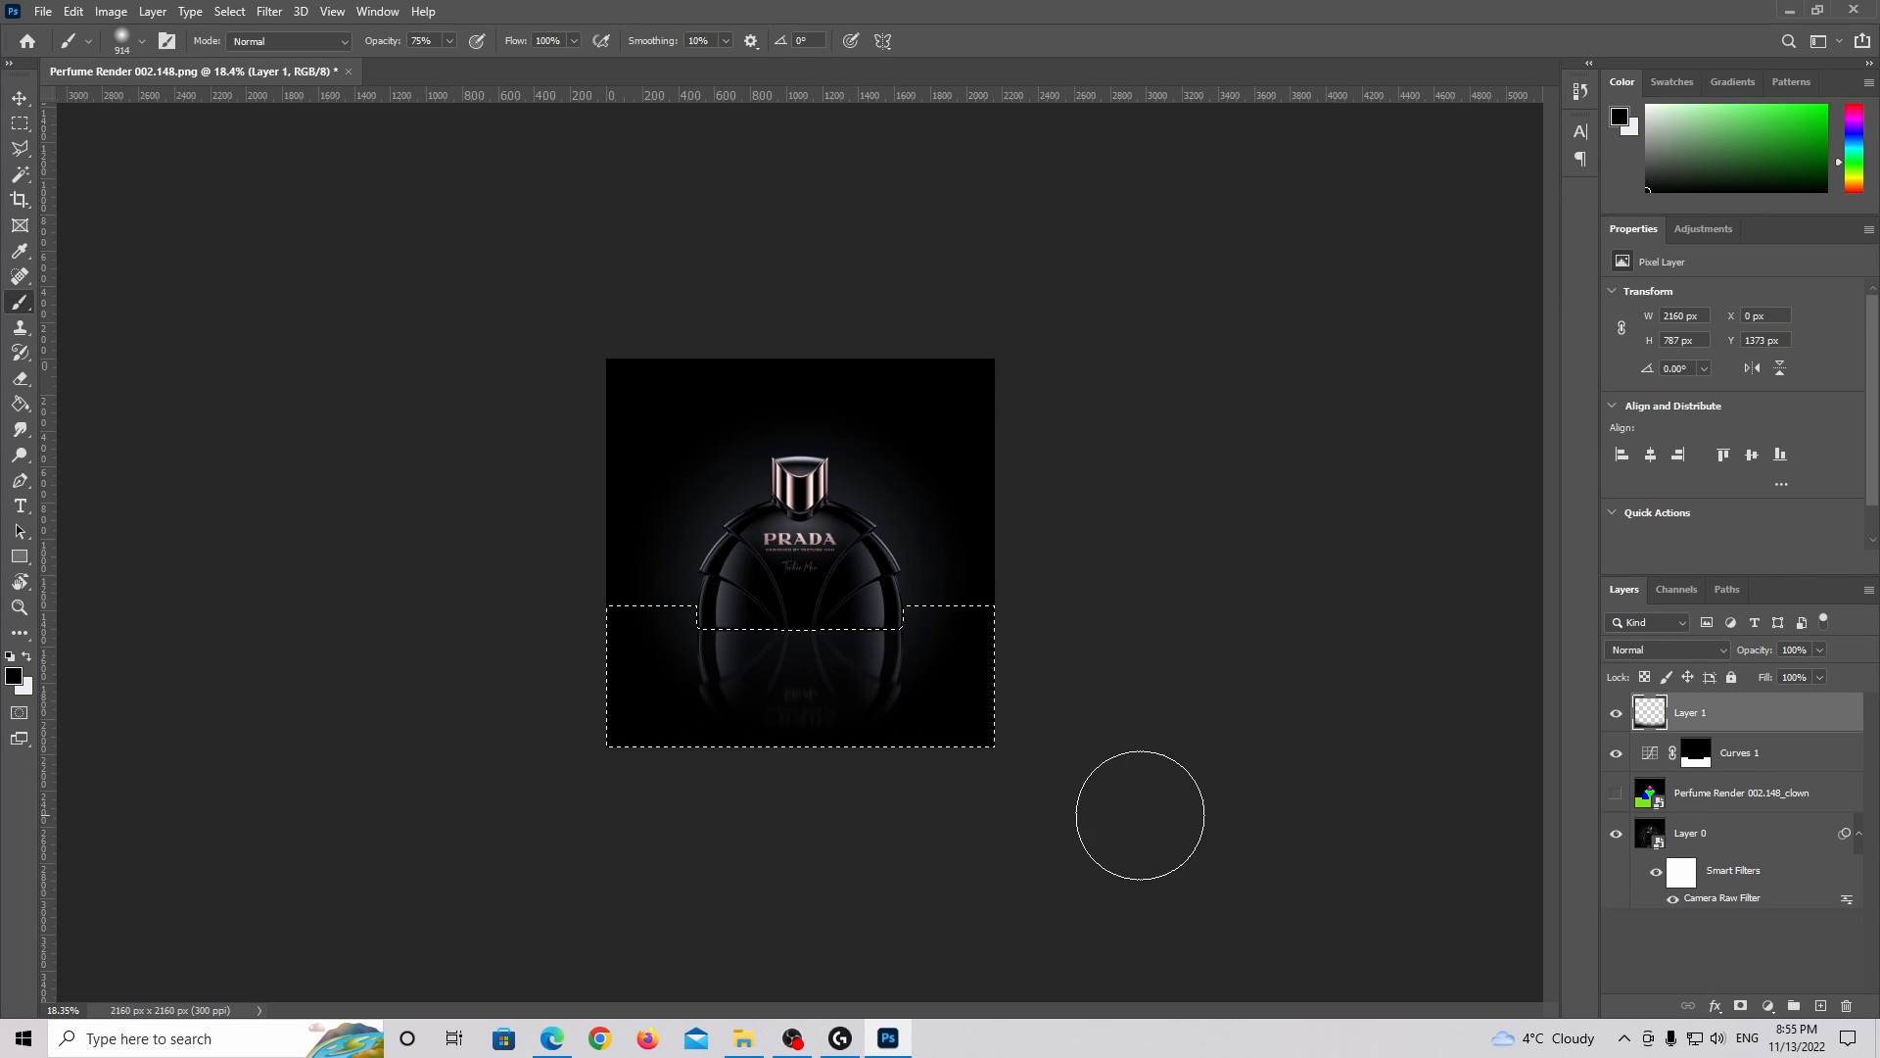
{"action": "scroll", "coordinate": [1039, 803], "scroll_direction": "up", "scroll_amount": 3, "text": "alt"}
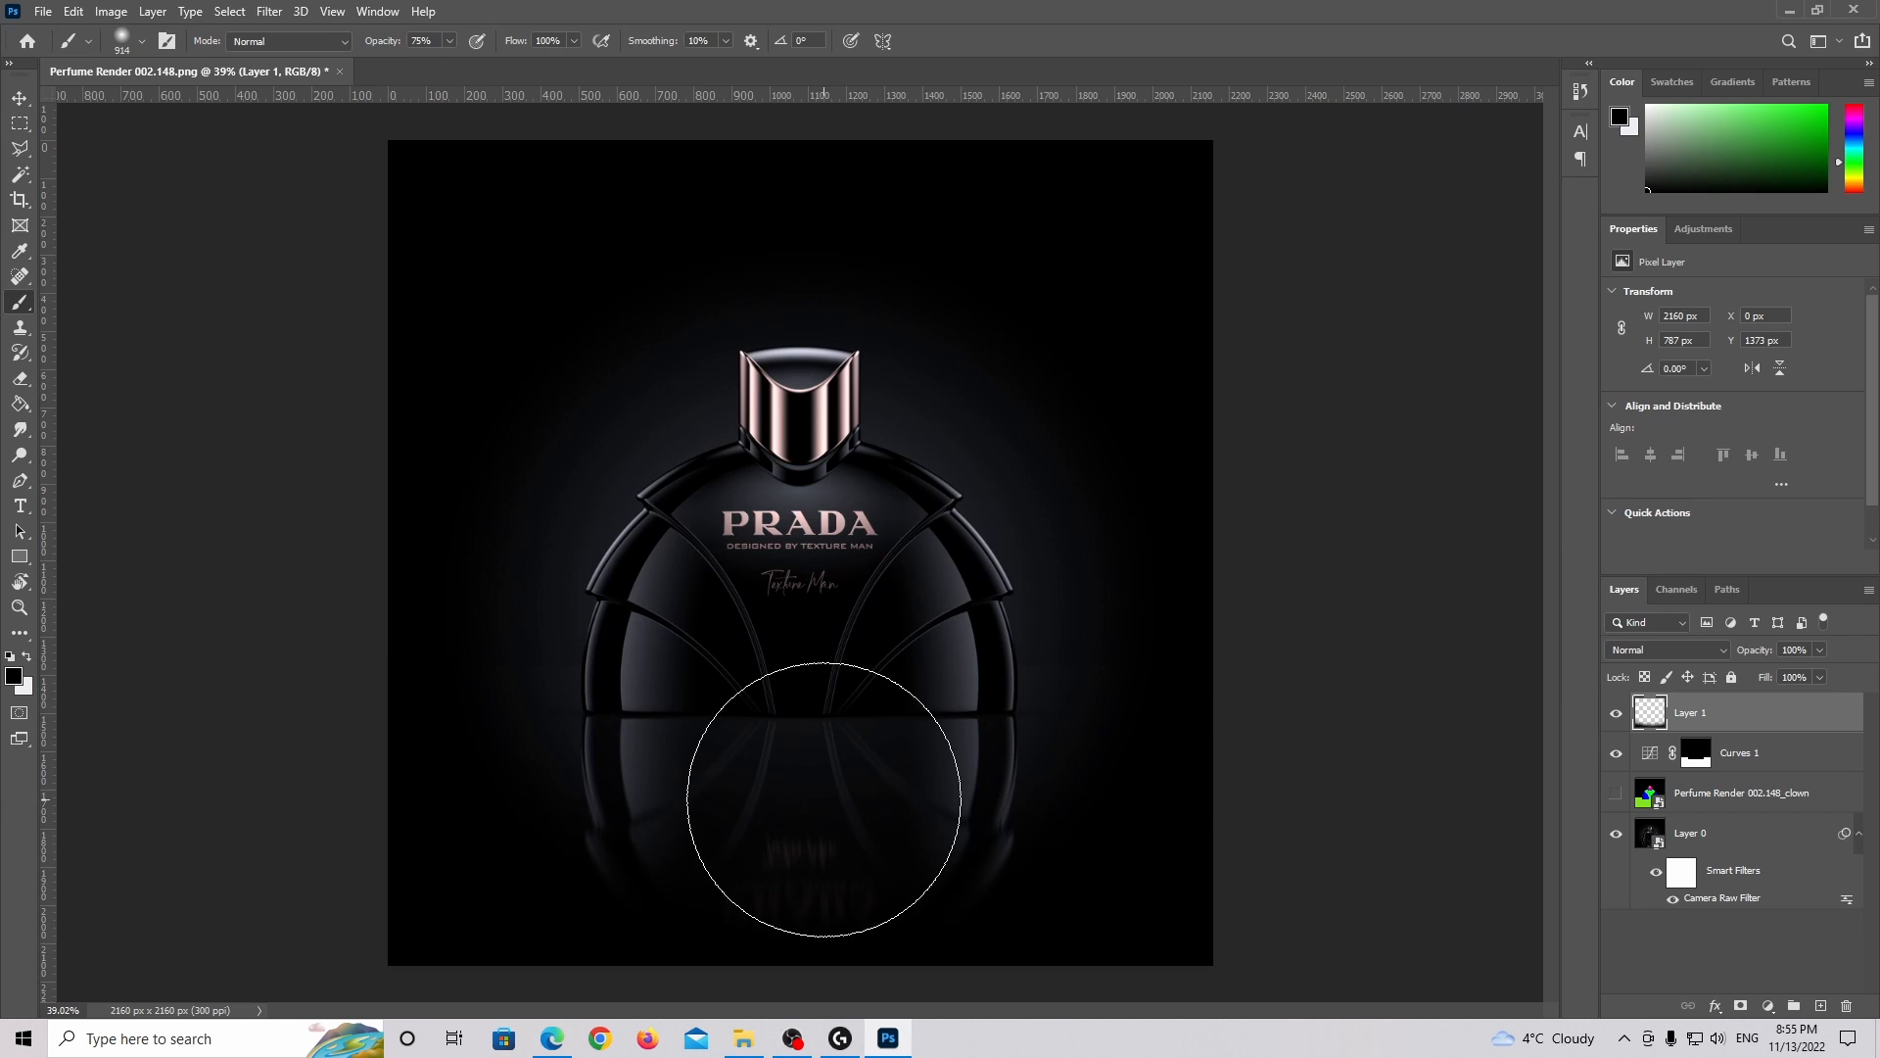
{"action": "scroll", "coordinate": [1132, 727], "scroll_direction": "up", "scroll_amount": 2, "text": "alt"}
{"action": "left_click", "coordinate": [1616, 713]}
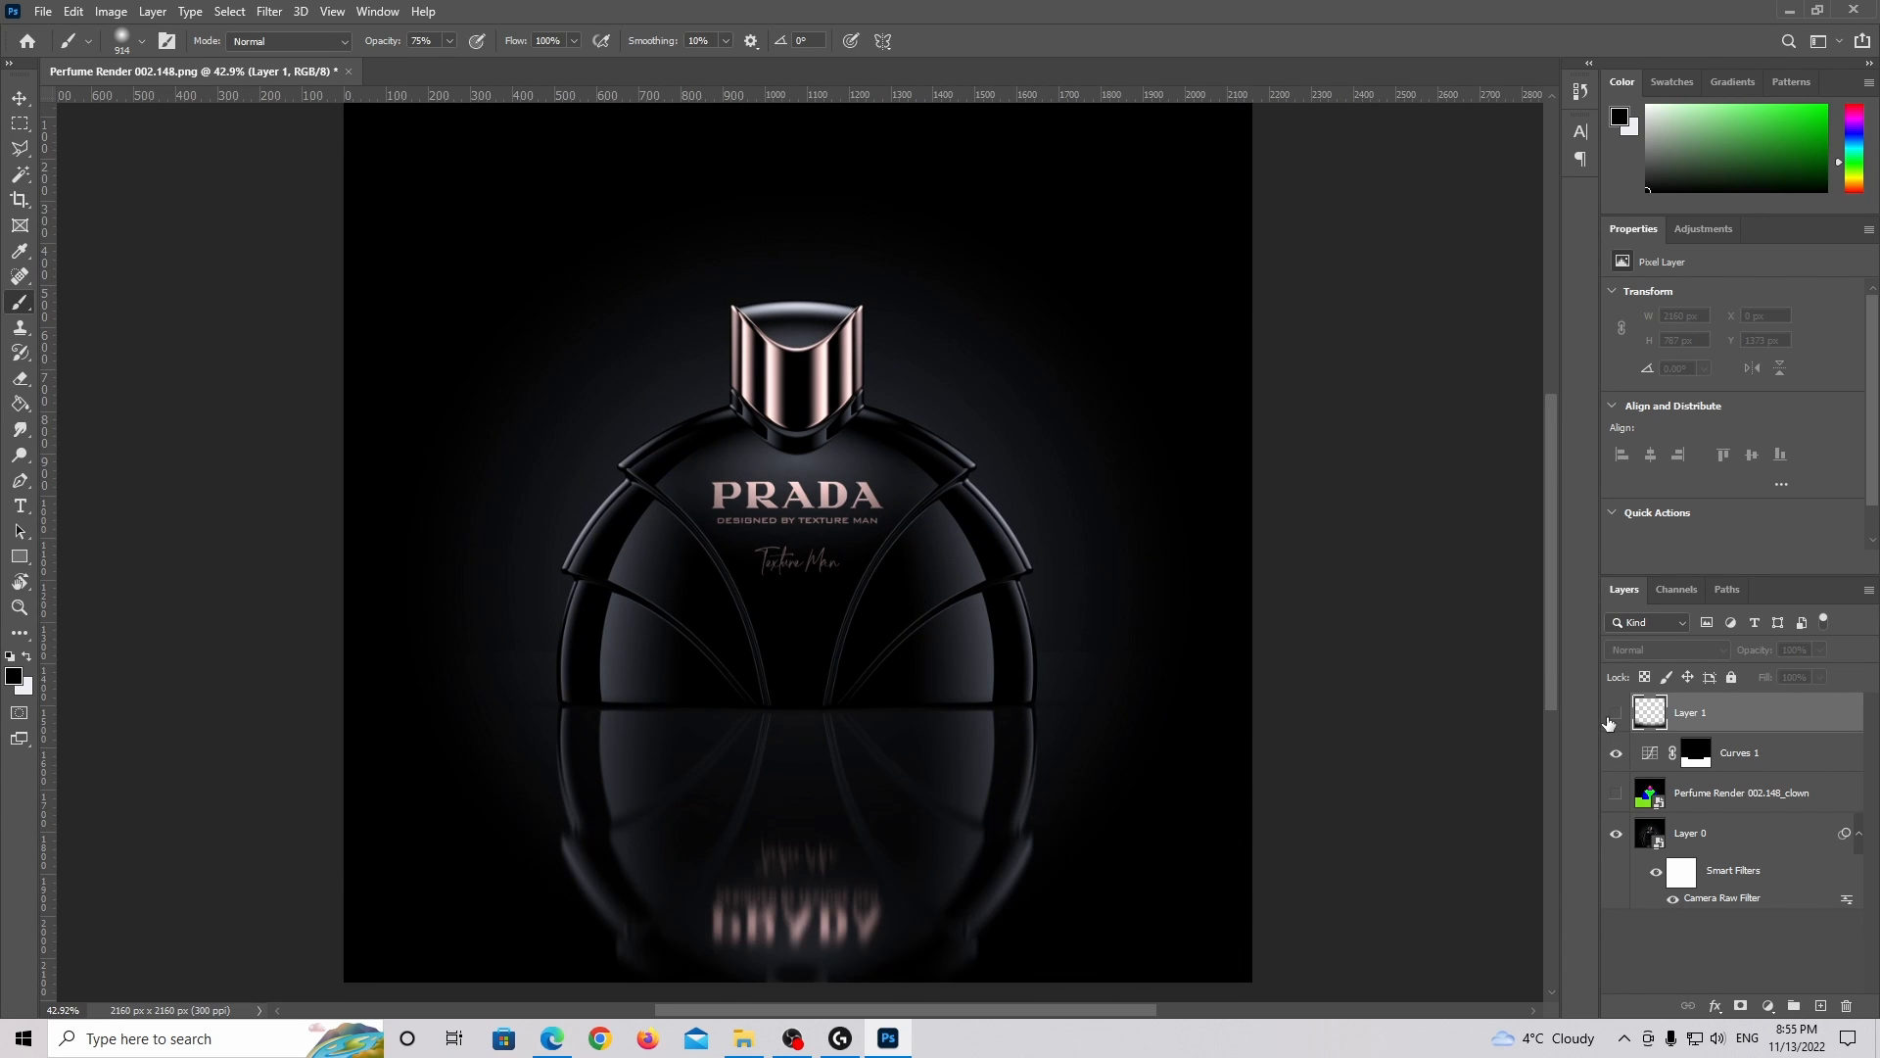
{"action": "left_click", "coordinate": [1616, 713]}
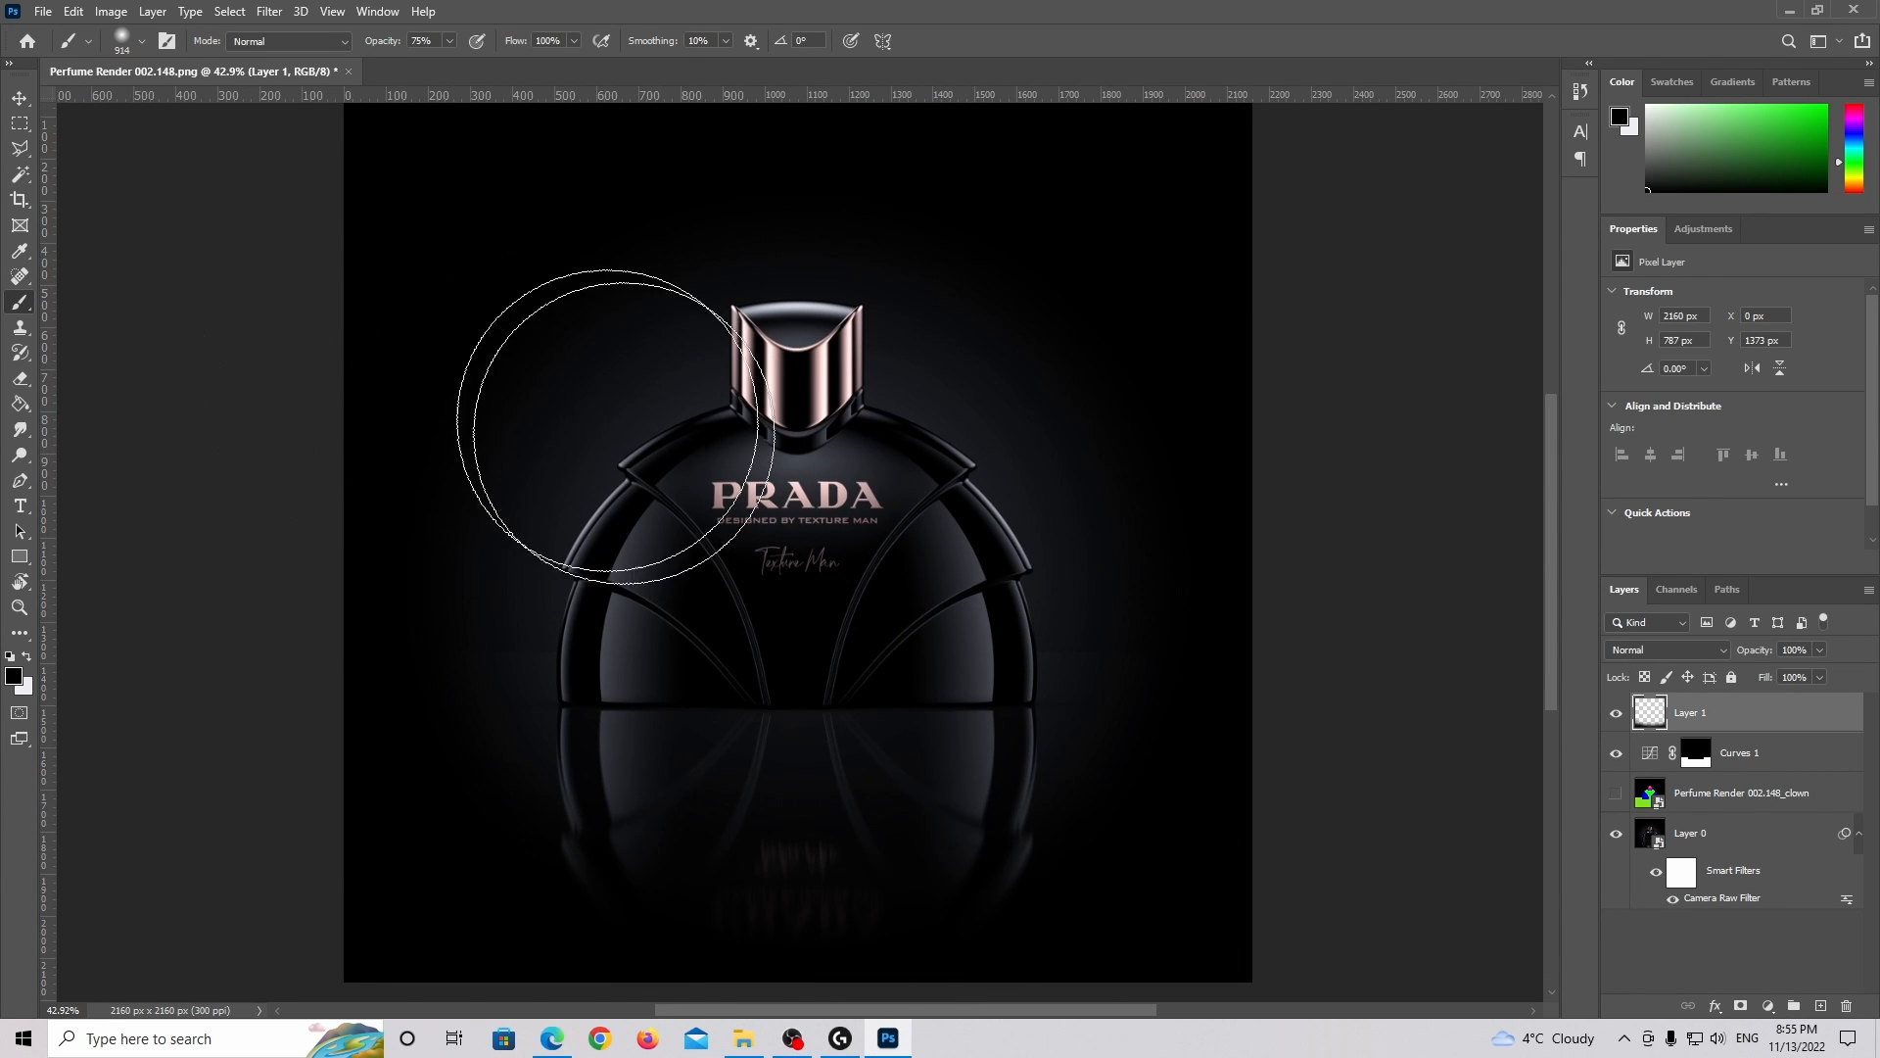
Show the clown pass, select its black background above the ground with the Magic Wand, and hide the pass again.
{"action": "left_click", "coordinate": [18, 98]}
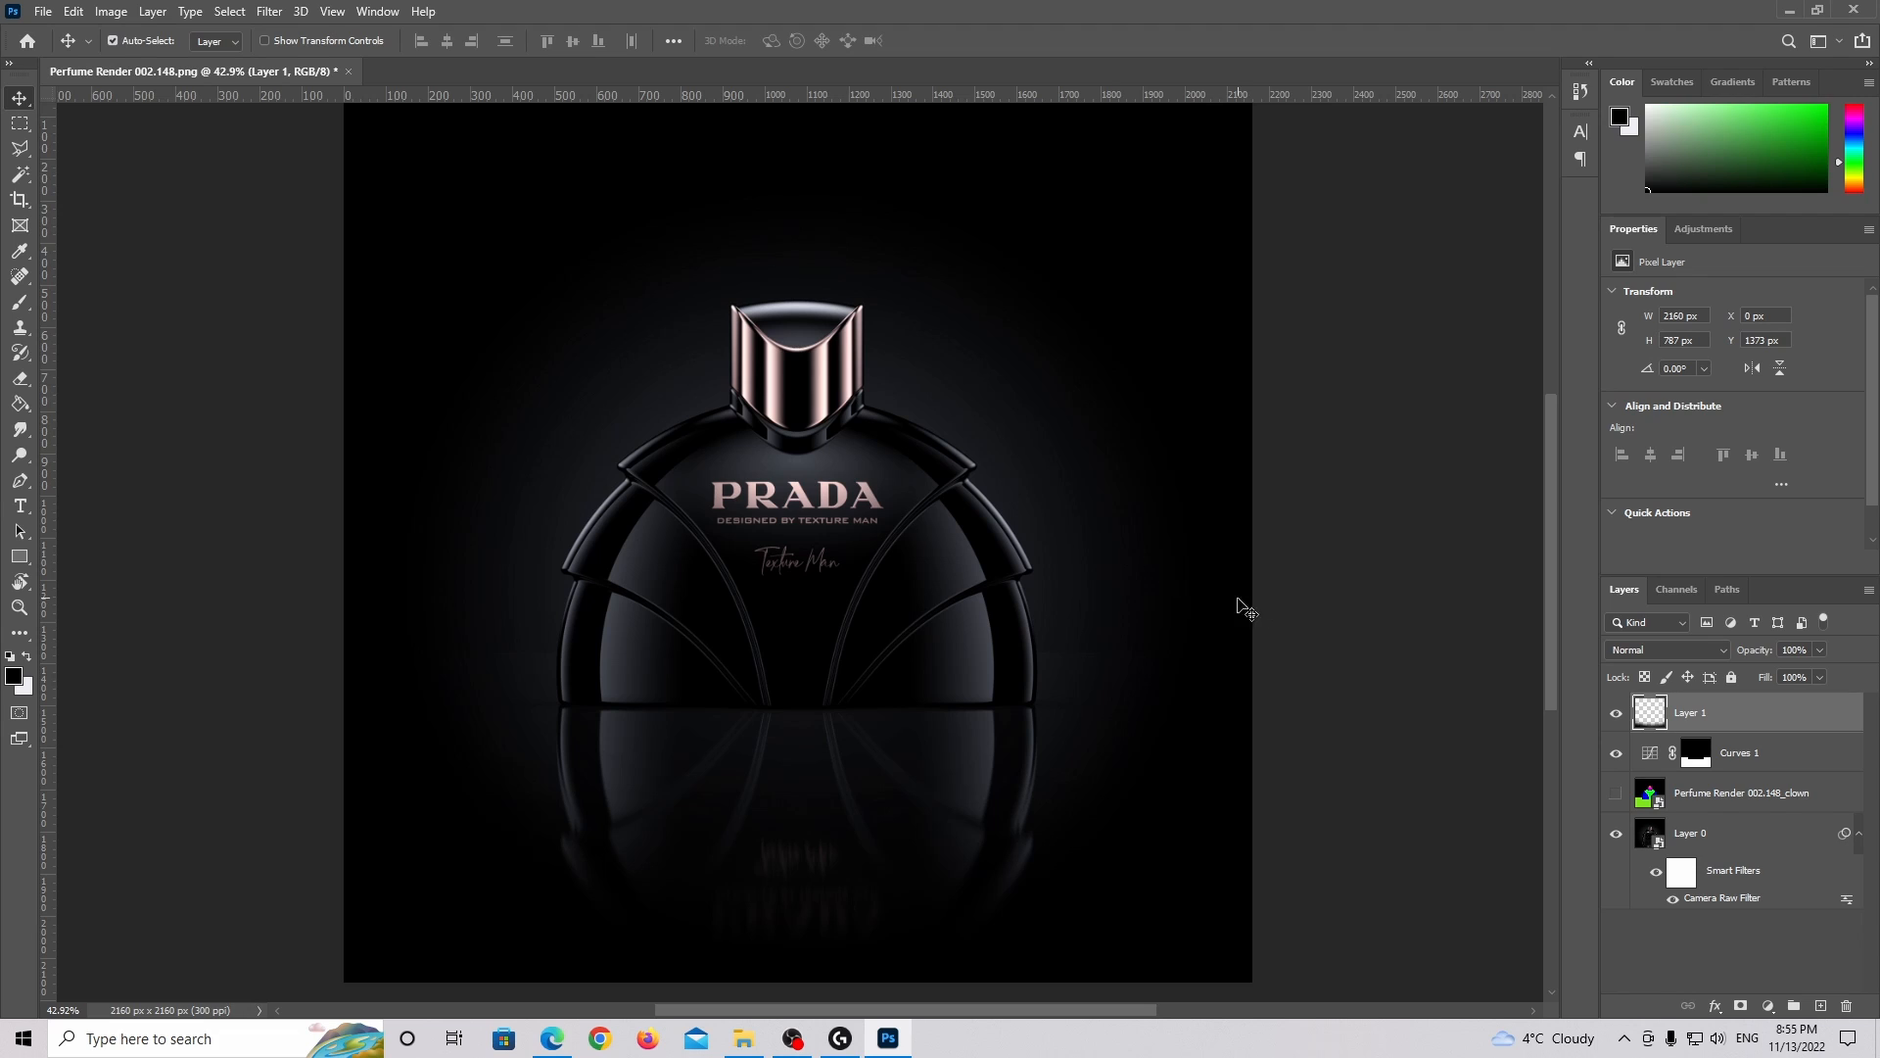
{"action": "left_click", "coordinate": [1763, 756]}
{"action": "left_click", "coordinate": [1615, 793]}
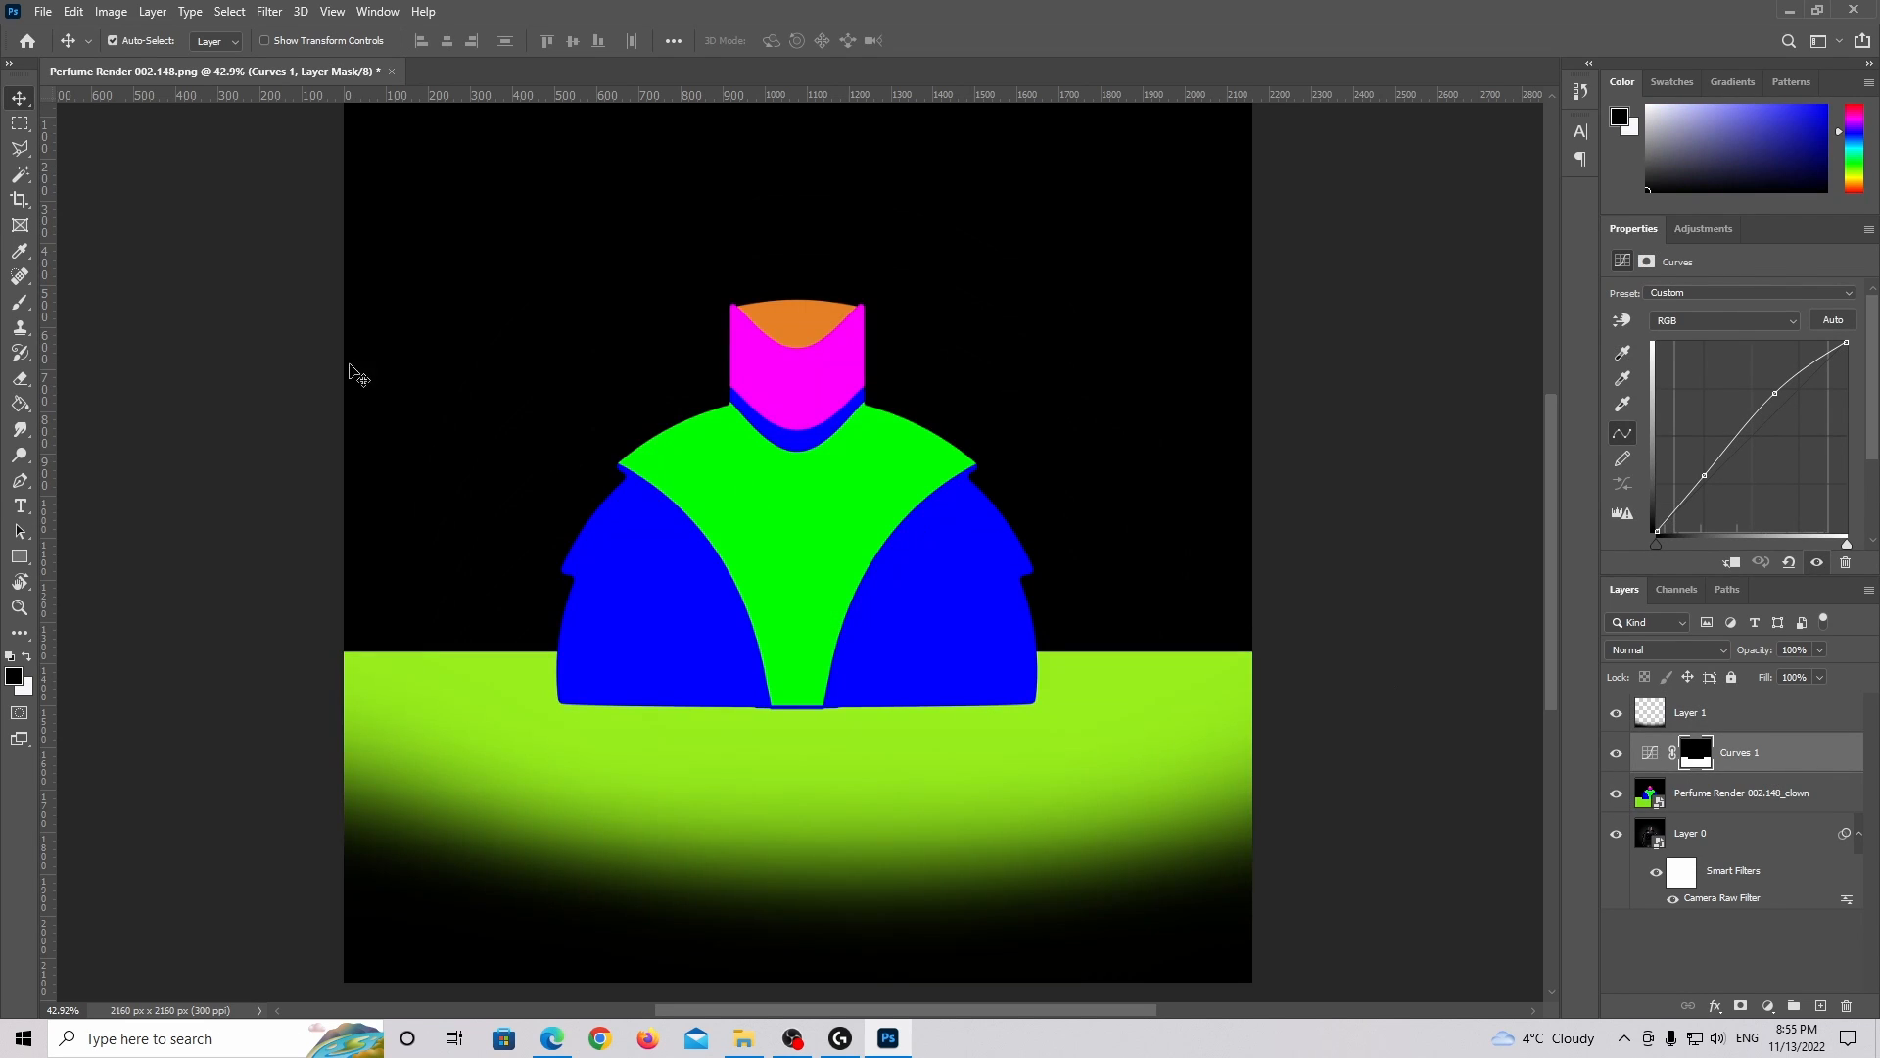
{"action": "left_click", "coordinate": [24, 173]}
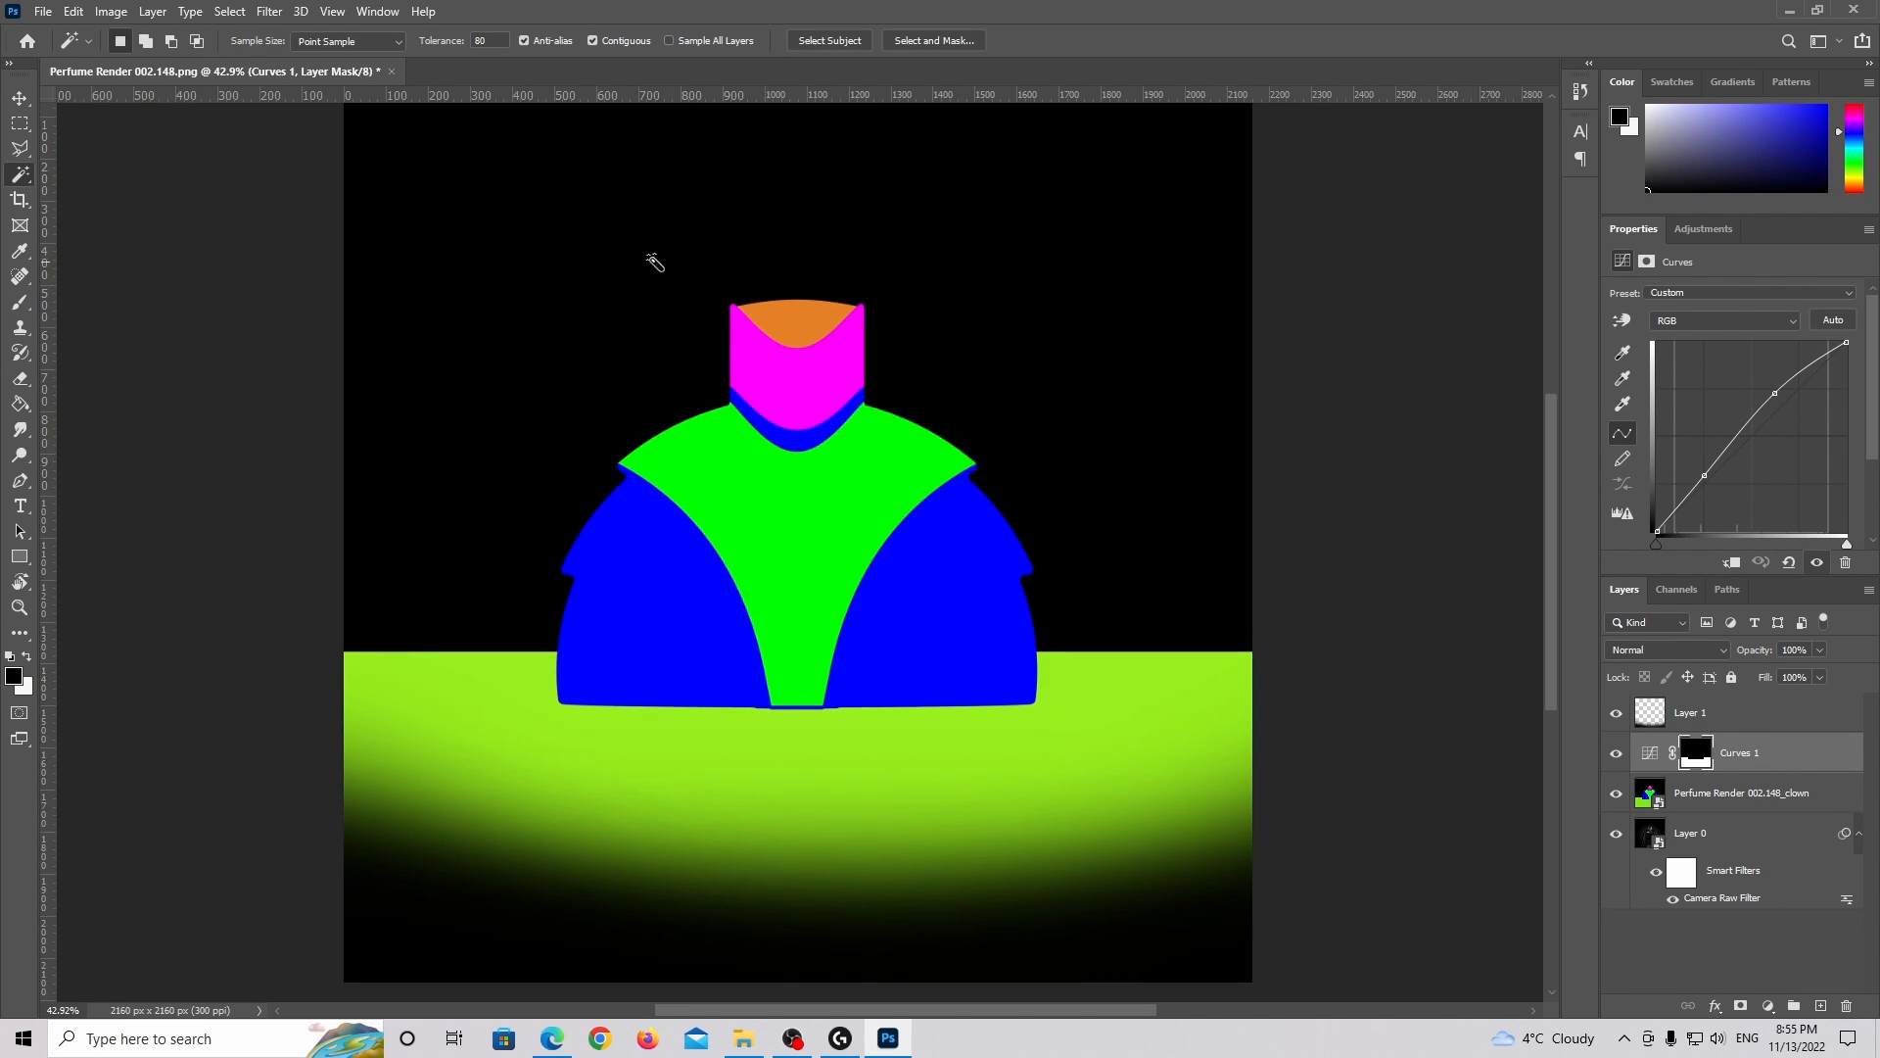
{"action": "left_click", "coordinate": [629, 308]}
{"action": "left_click", "coordinate": [1612, 755]}
{"action": "left_click", "coordinate": [1615, 753]}
{"action": "left_click", "coordinate": [1616, 793]}
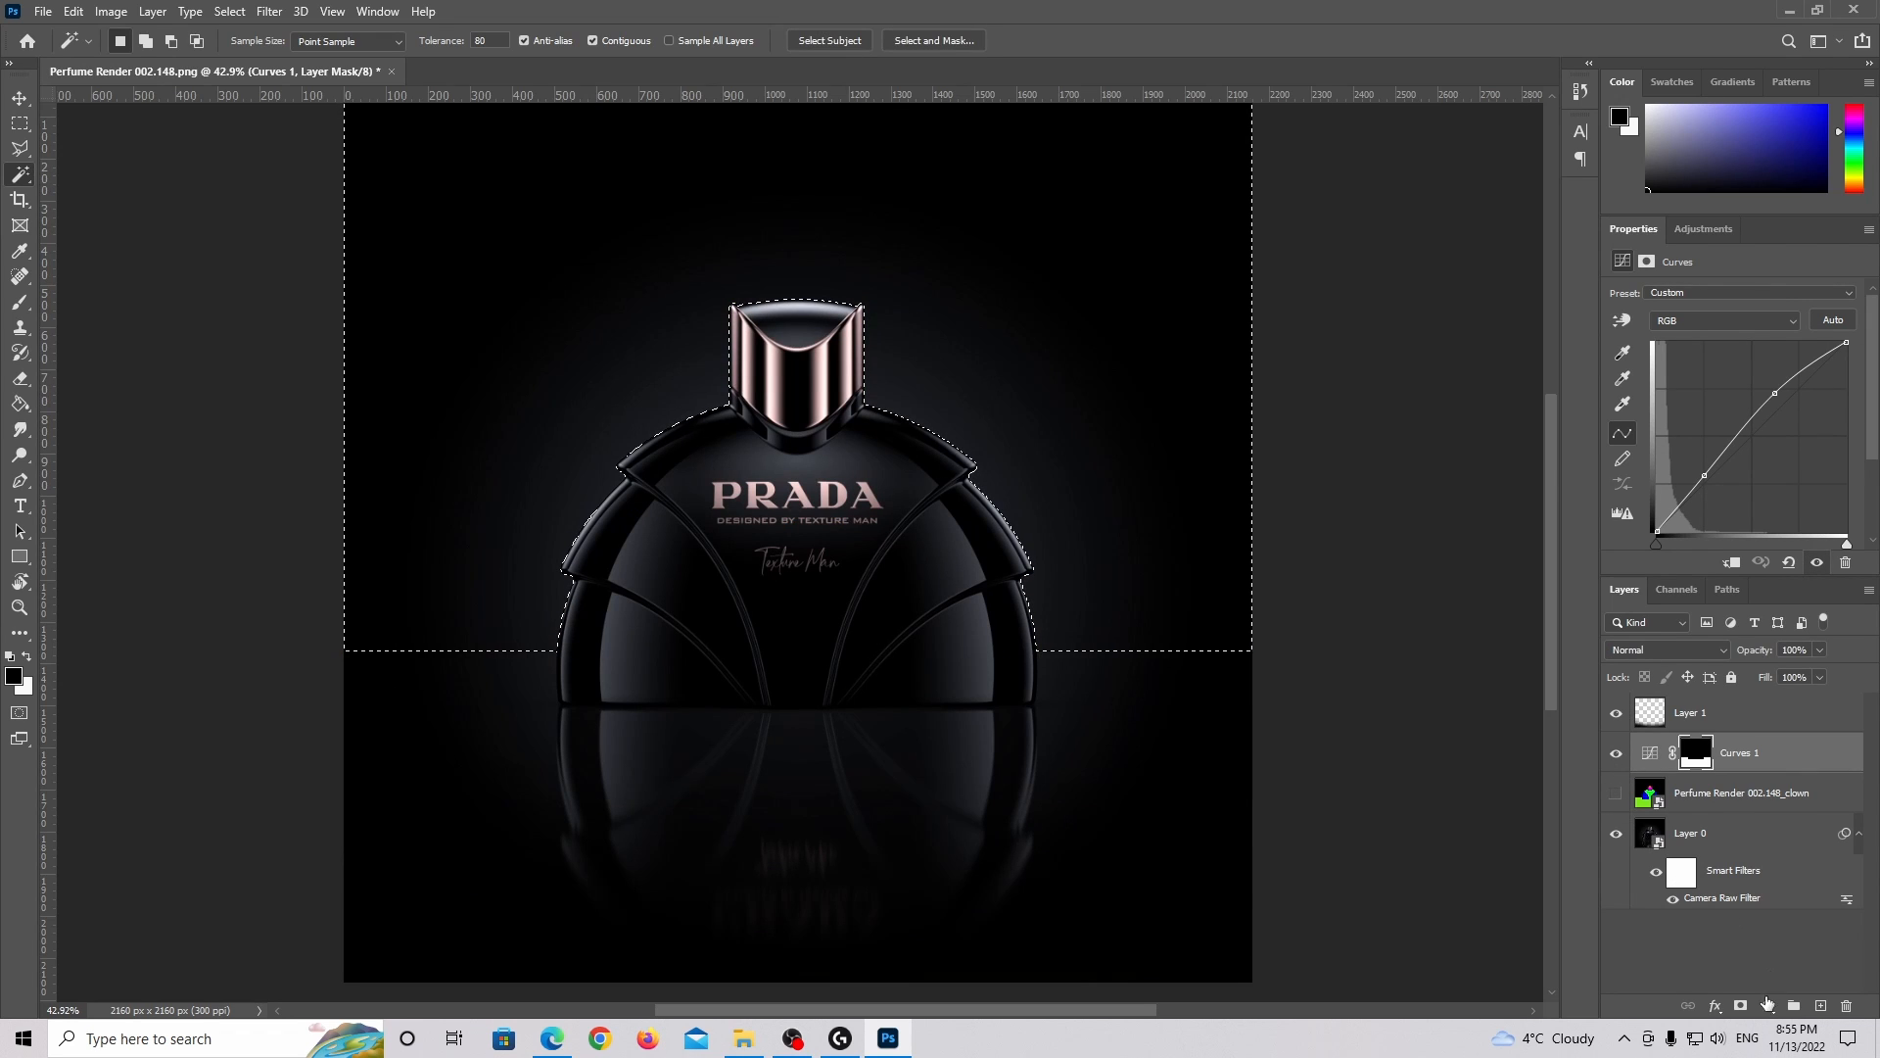
Add a Curves adjustment masked to the background, raising the highlights and anchoring the shadows near the original line.
{"action": "left_click", "coordinate": [1767, 1004]}
{"action": "left_click", "coordinate": [1685, 734]}
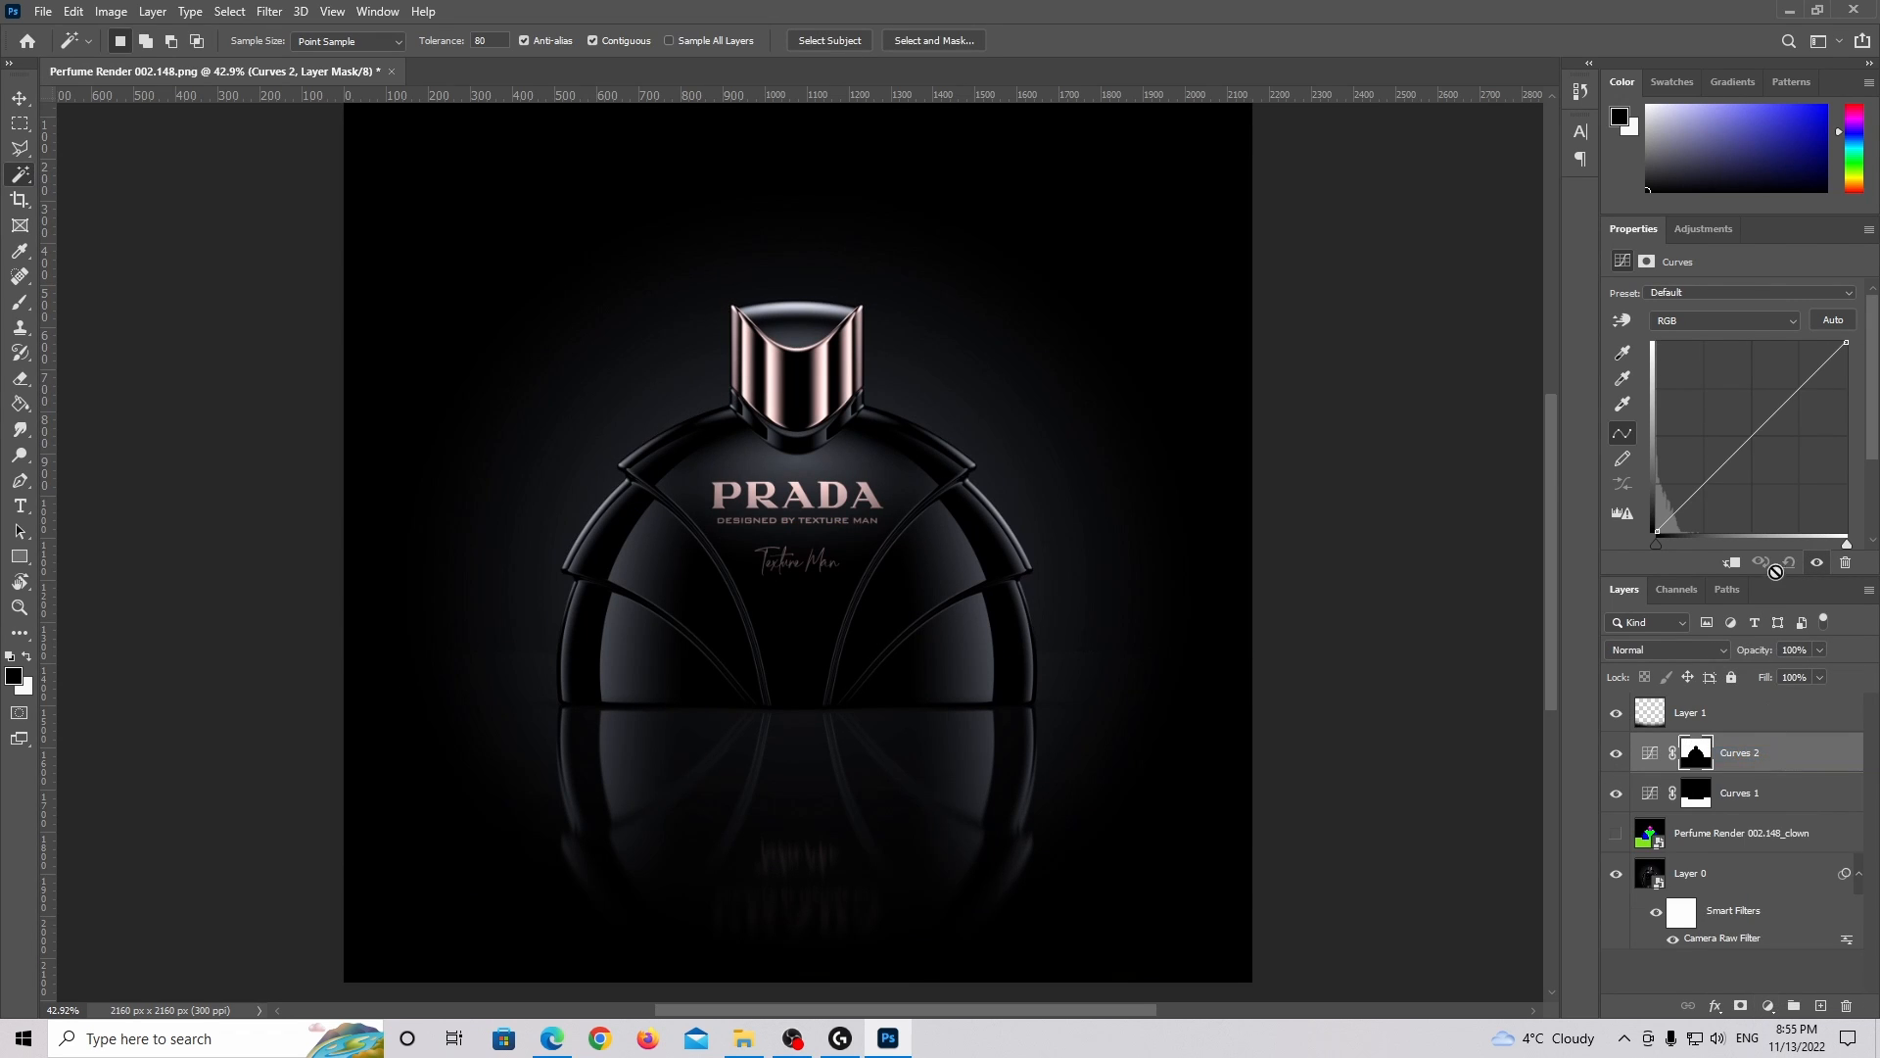
{"action": "scroll", "coordinate": [1194, 530], "scroll_direction": "up", "scroll_amount": 1}
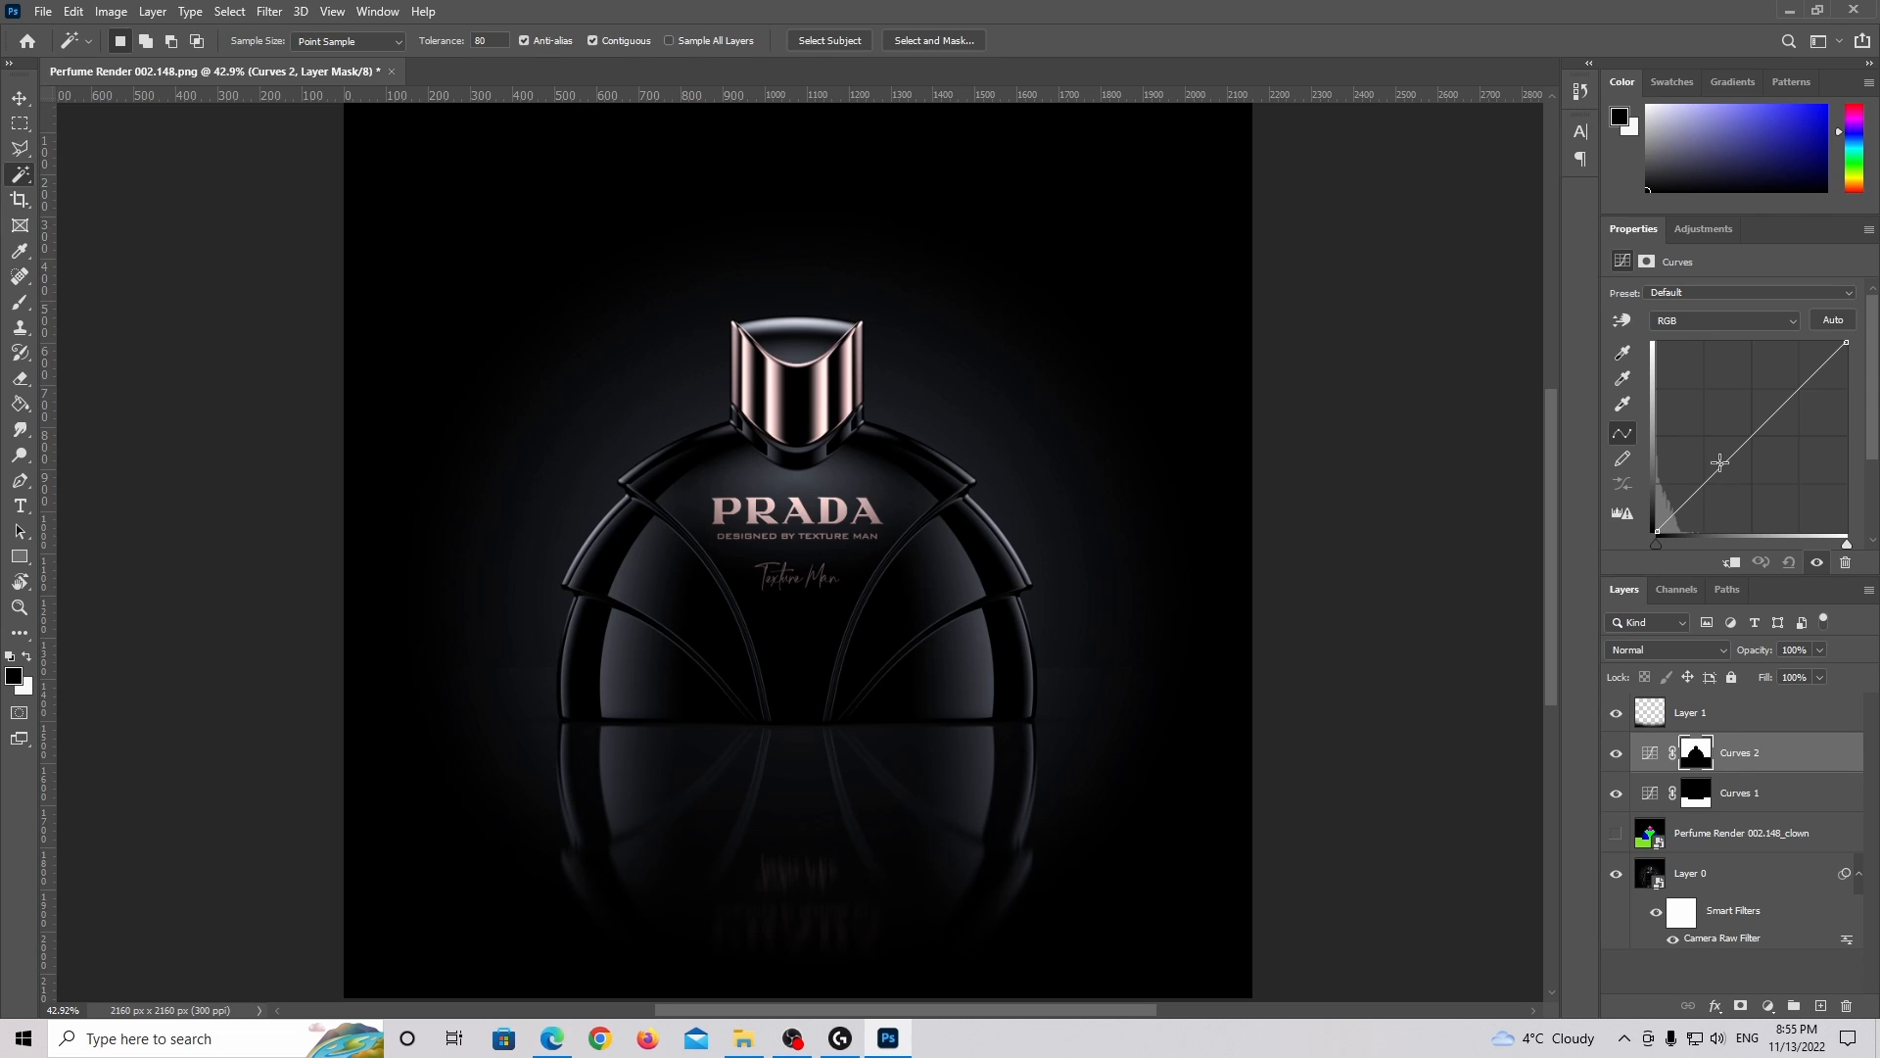
{"action": "left_click_drag", "start_coordinate": [1720, 462], "coordinate": [1780, 393]}
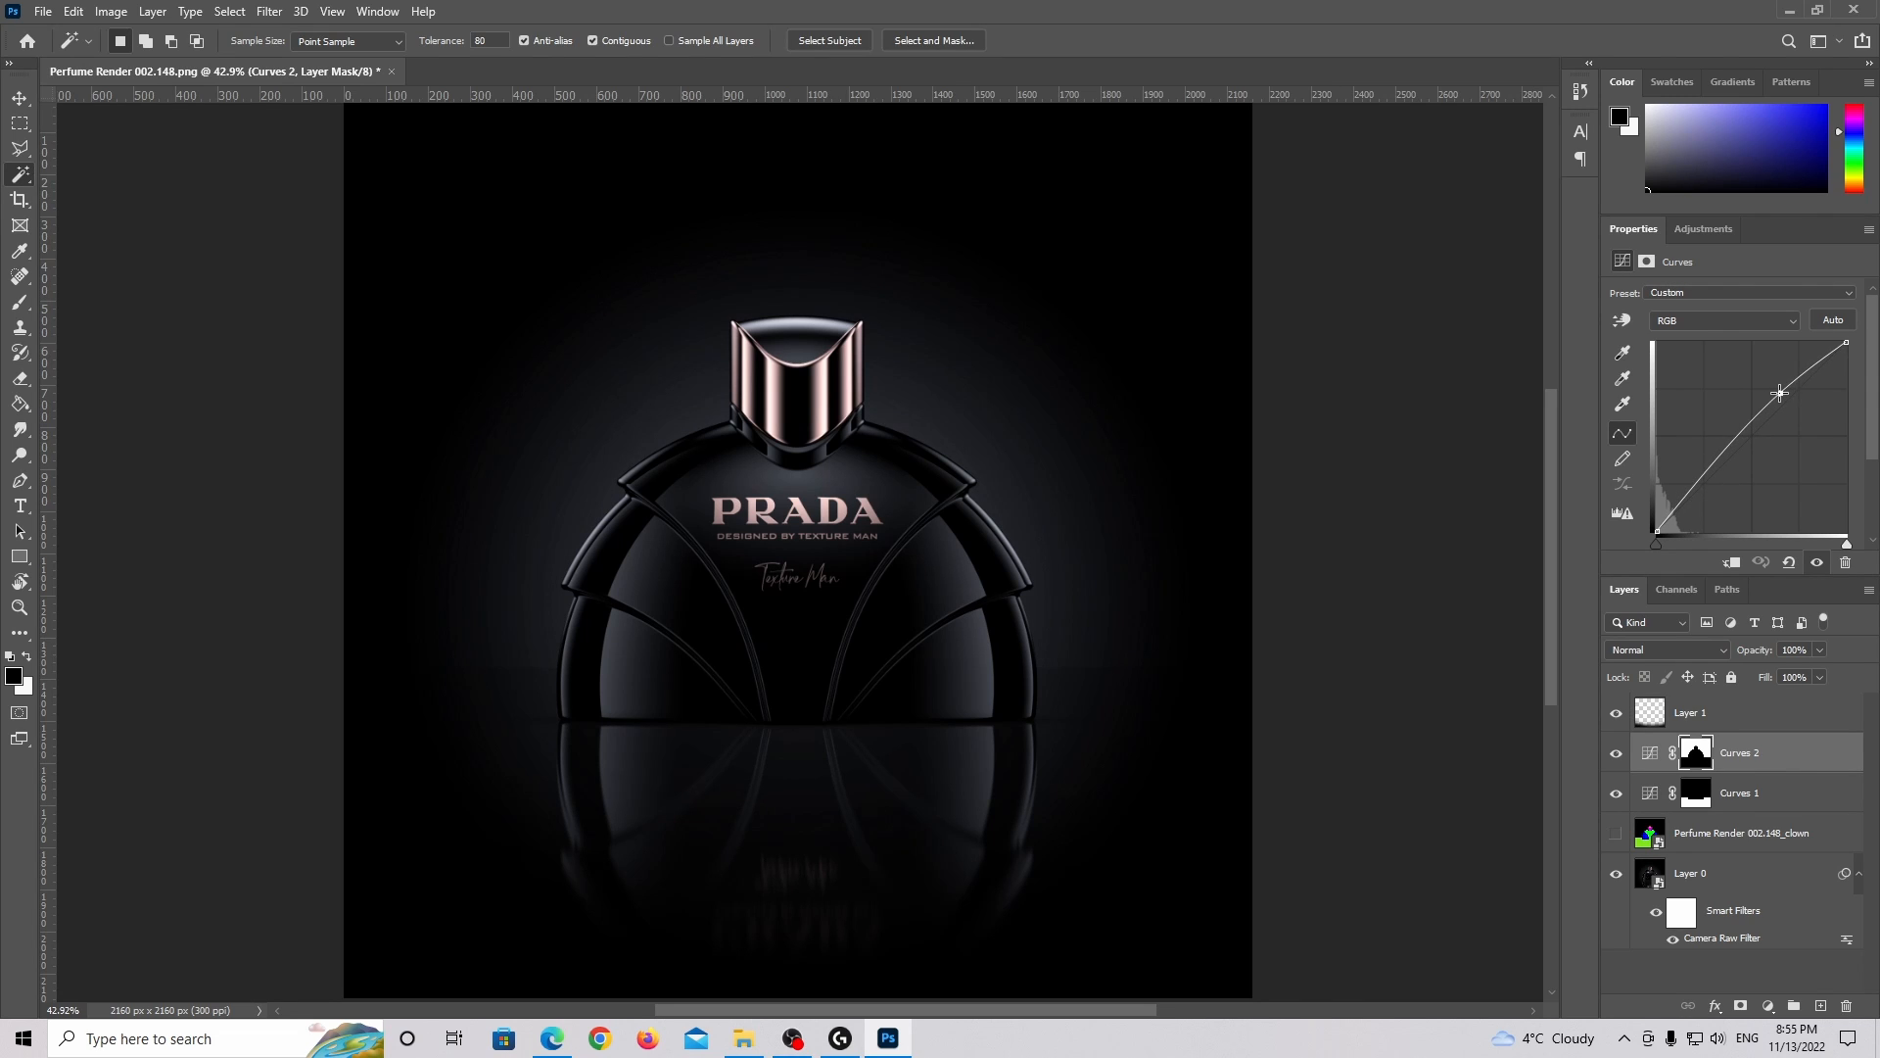
{"action": "left_click_drag", "start_coordinate": [1682, 495], "coordinate": [1686, 499]}
Select the cap's top face from the clown pass and add a Curves adjustment with lowered shadows and raised highlights, comparing the effect.
{"action": "left_click", "coordinate": [1692, 846]}
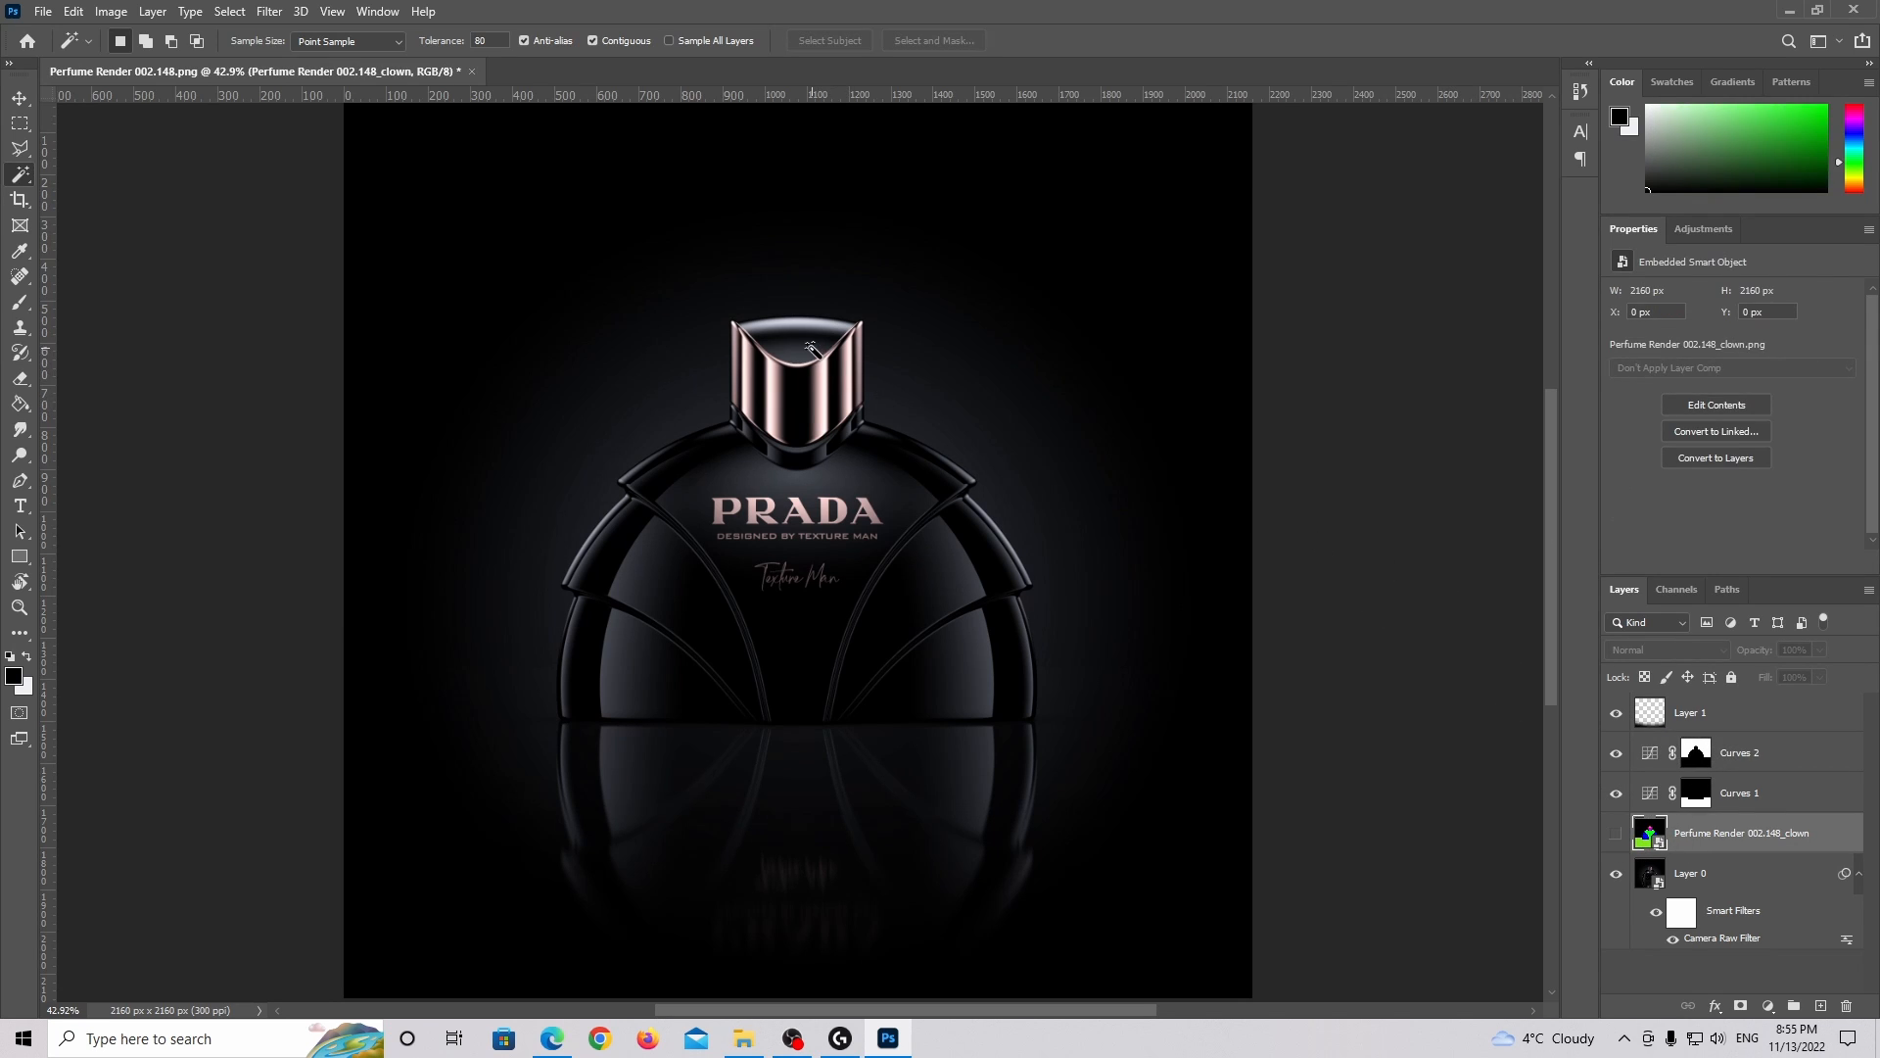
{"action": "left_click", "coordinate": [811, 348]}
{"action": "left_click", "coordinate": [1769, 1006]}
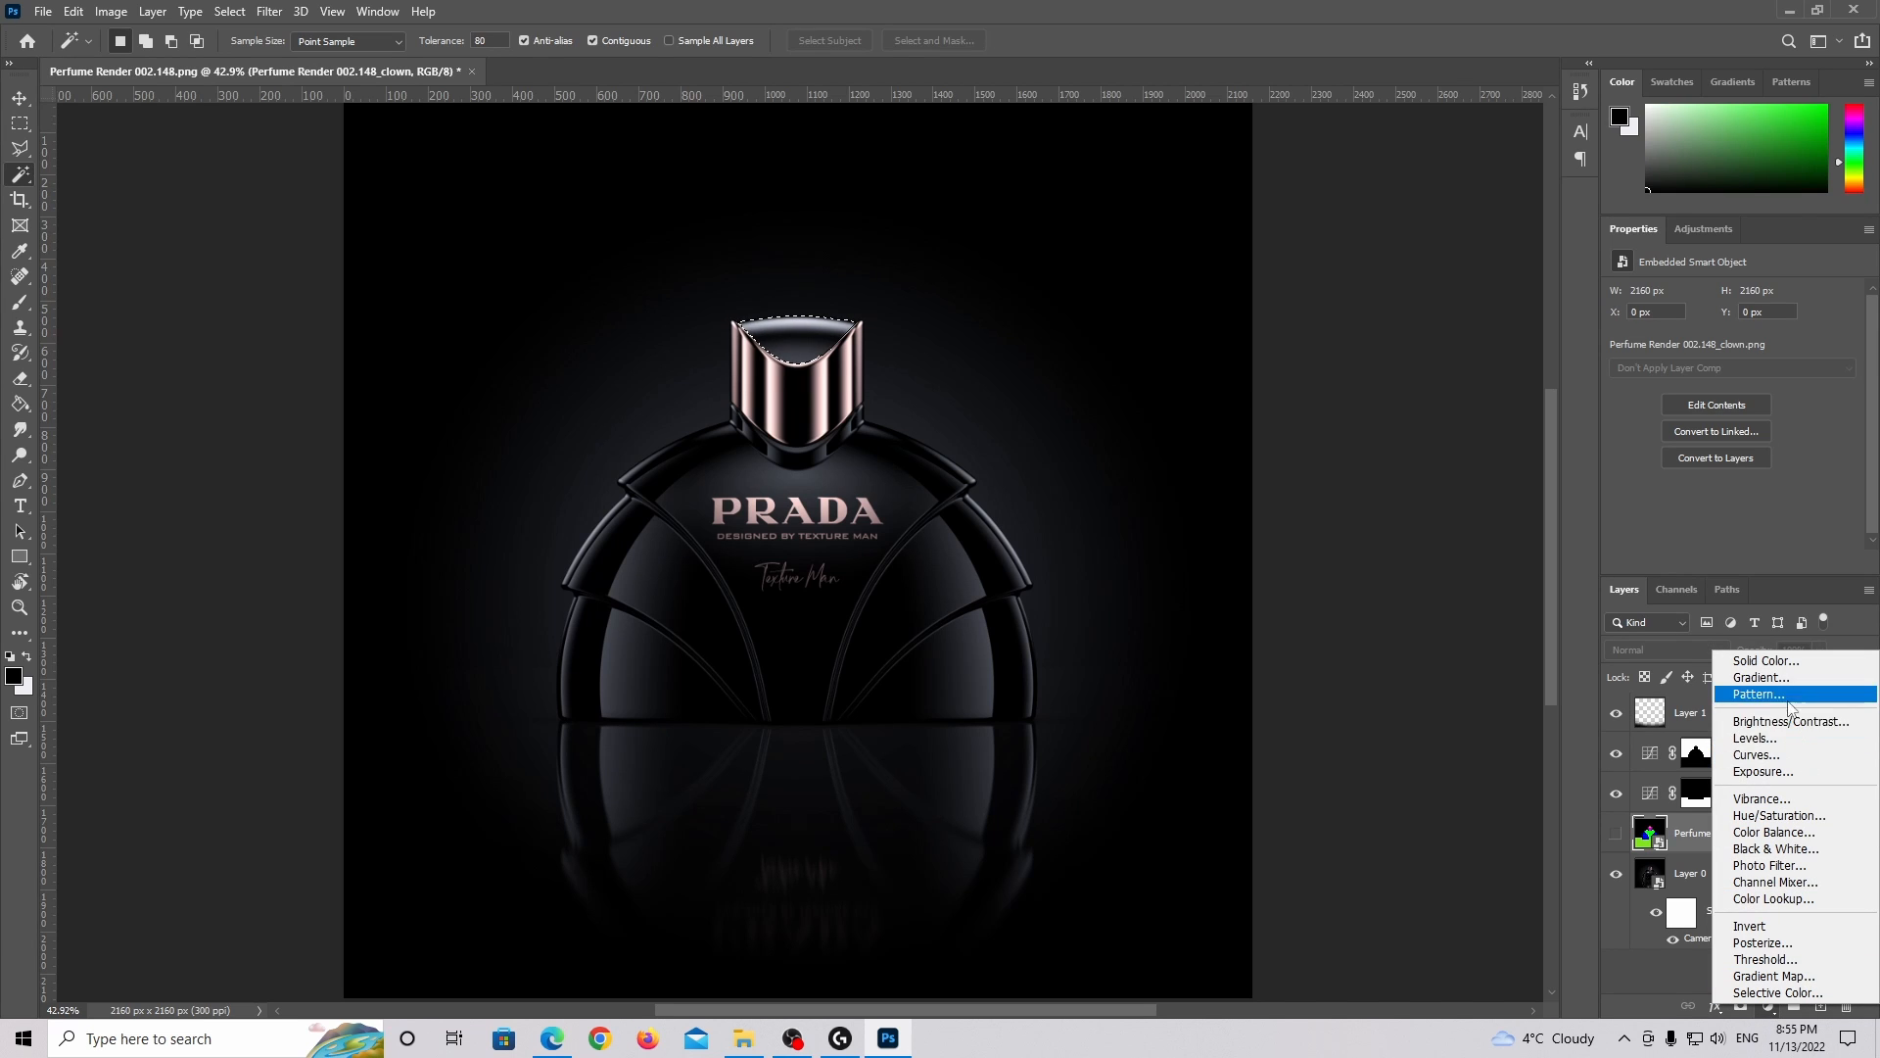
{"action": "left_click", "coordinate": [1756, 755]}
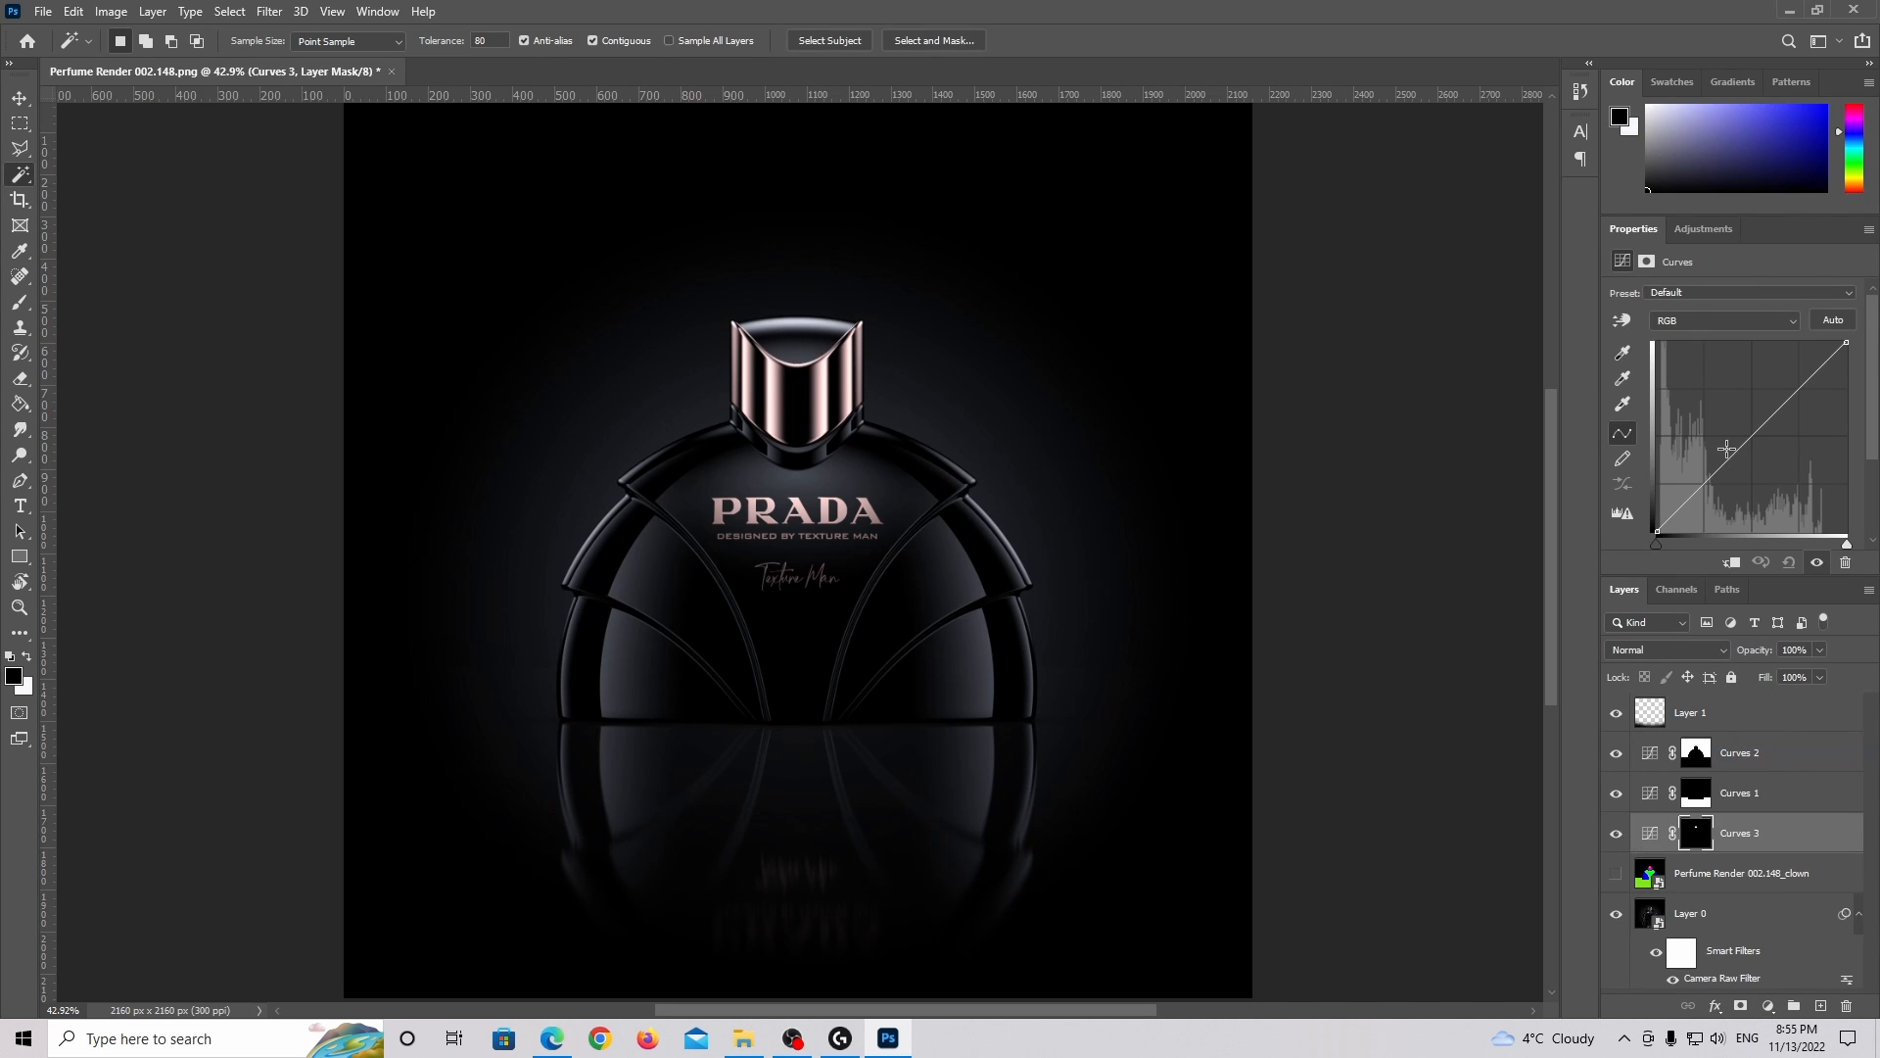
{"action": "left_click_drag", "start_coordinate": [1727, 448], "coordinate": [1694, 502]}
{"action": "left_click_drag", "start_coordinate": [1789, 425], "coordinate": [1783, 401]}
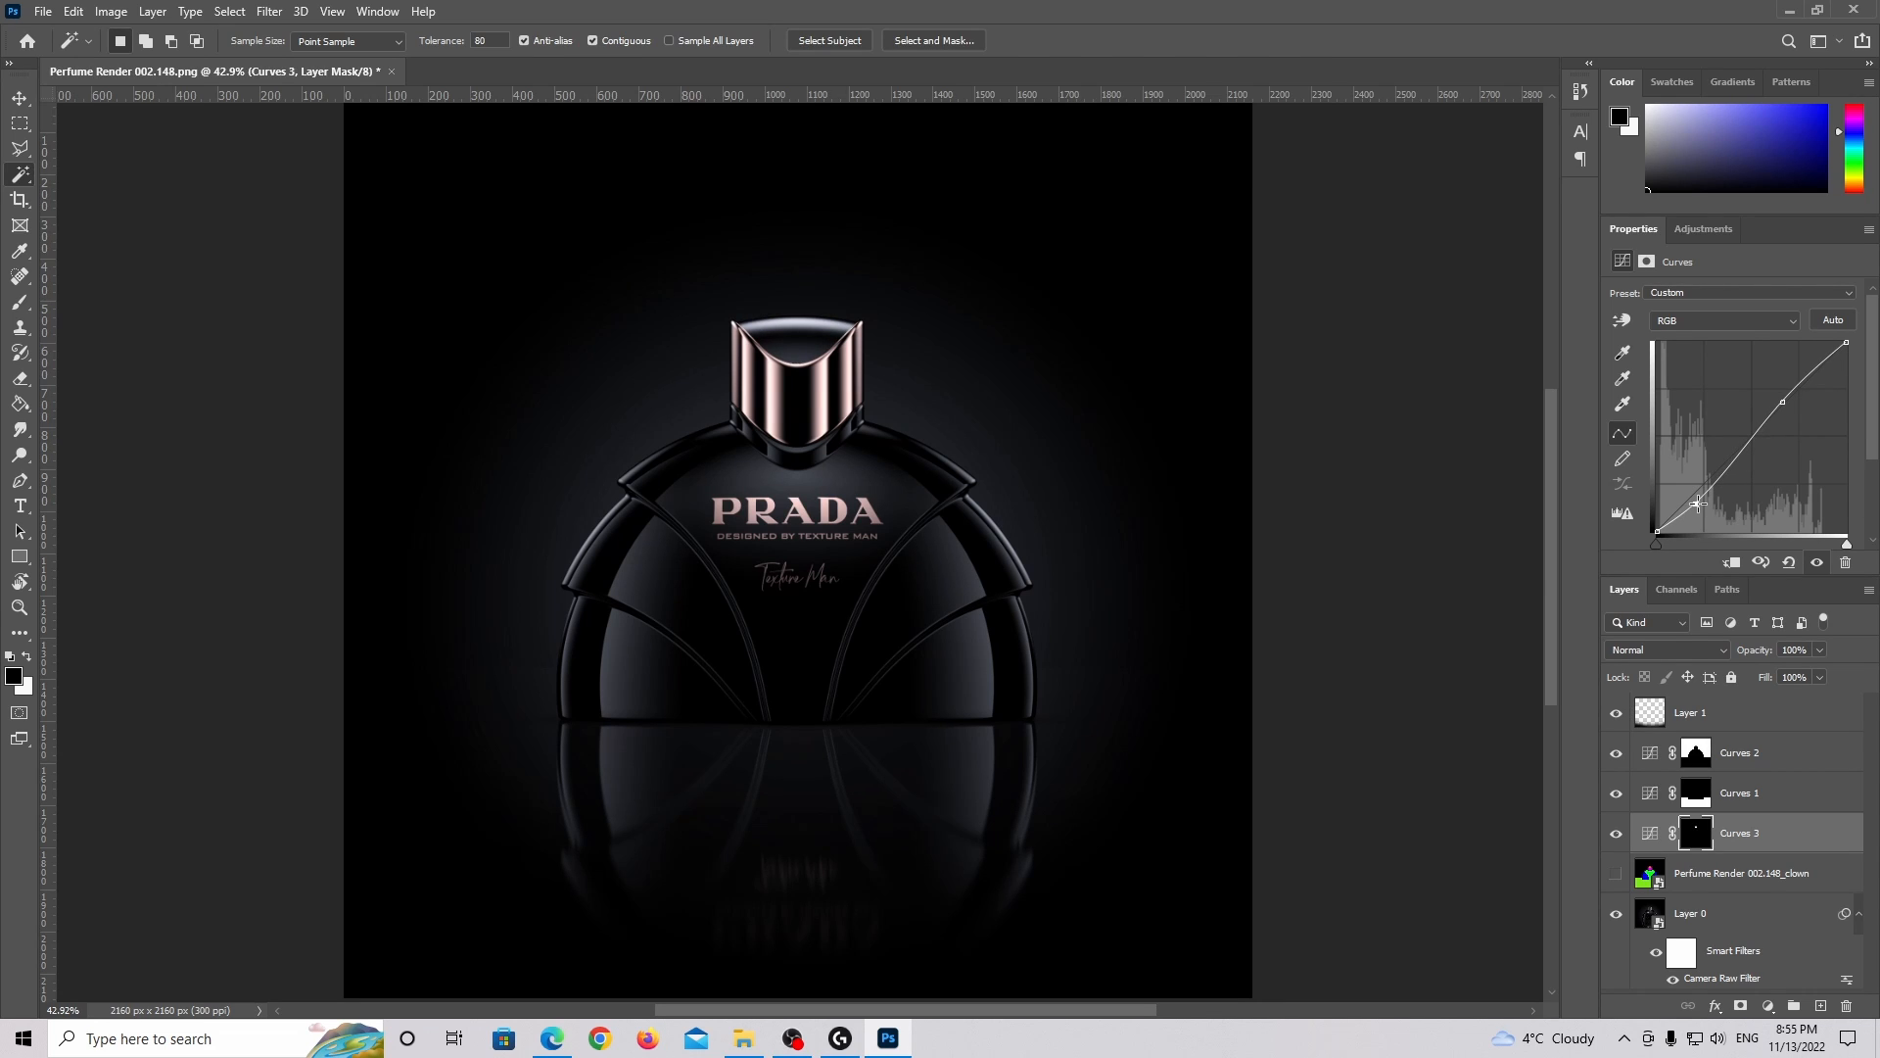
{"action": "left_click", "coordinate": [1616, 837]}
{"action": "left_click", "coordinate": [1615, 839]}
Select only the bright green front panel of the bottle on the clown pass with the Magic Wand, then hide the pass.
{"action": "left_click", "coordinate": [1675, 881]}
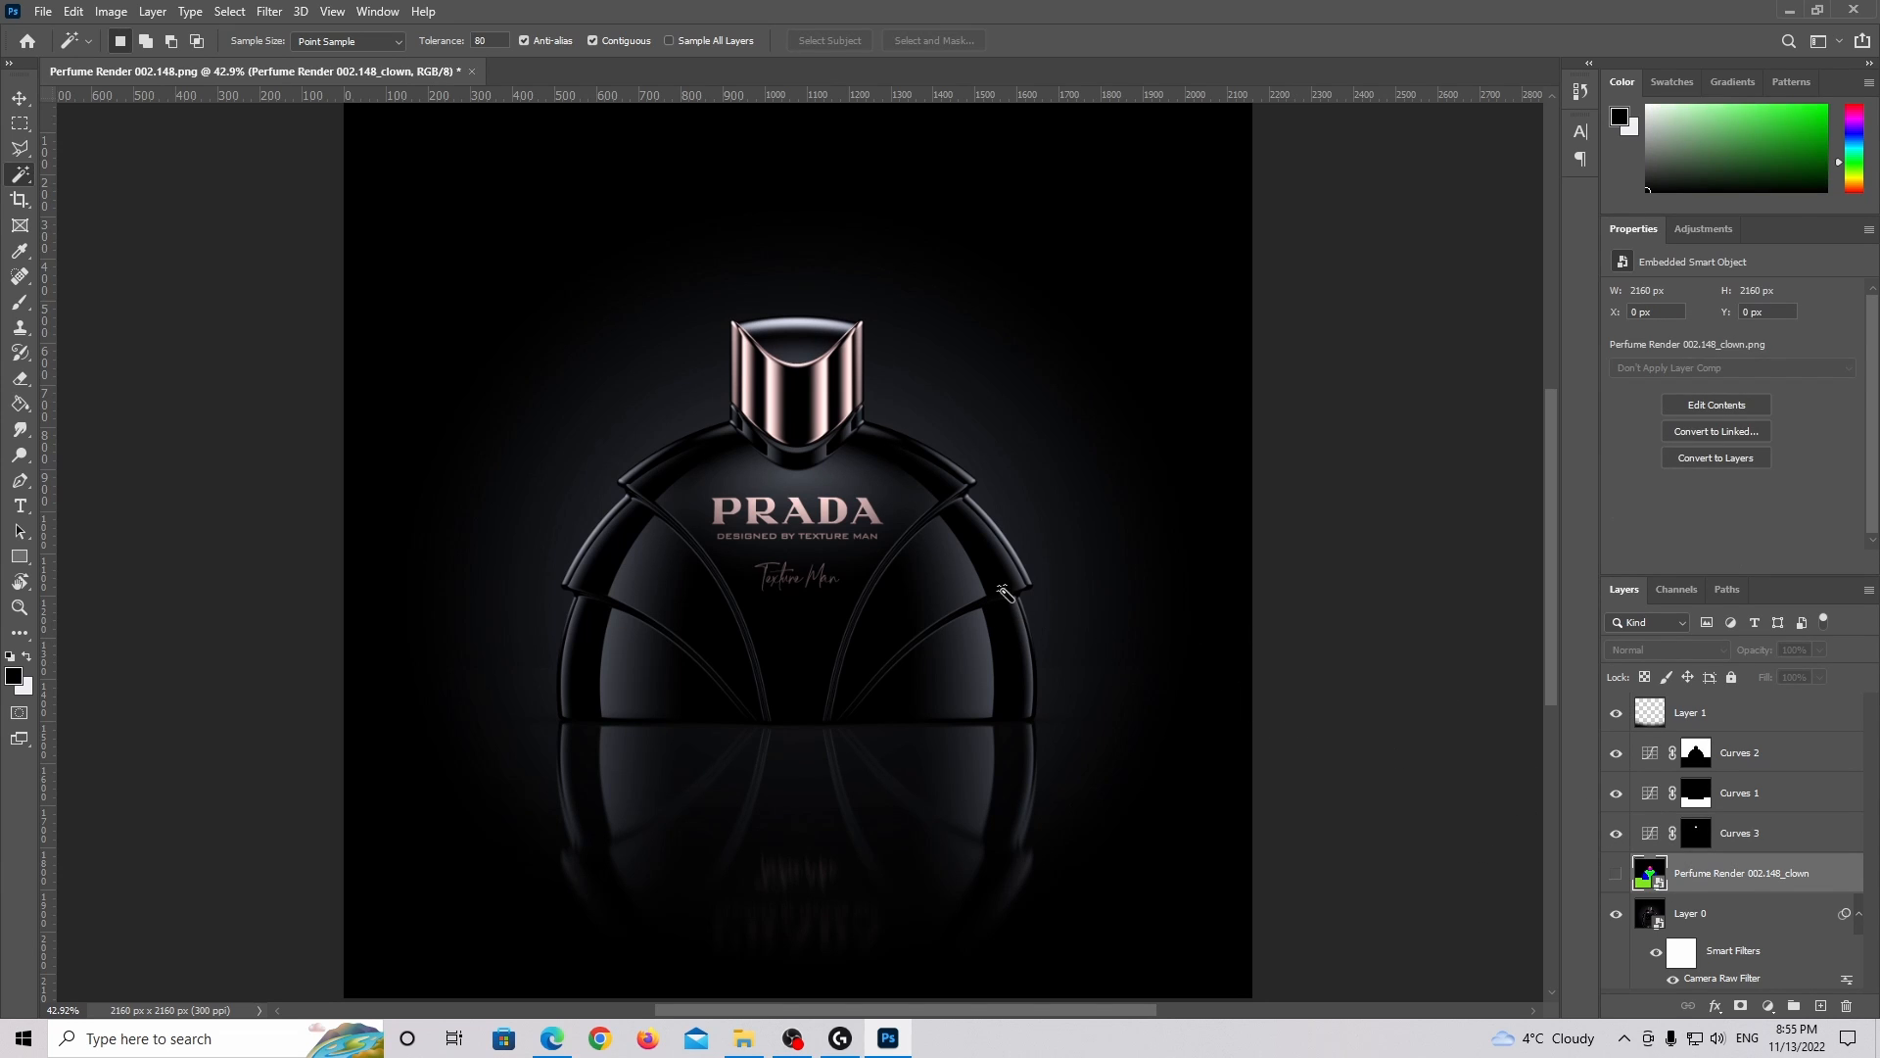
{"action": "left_click", "coordinate": [1616, 875]}
{"action": "left_click", "coordinate": [842, 462]}
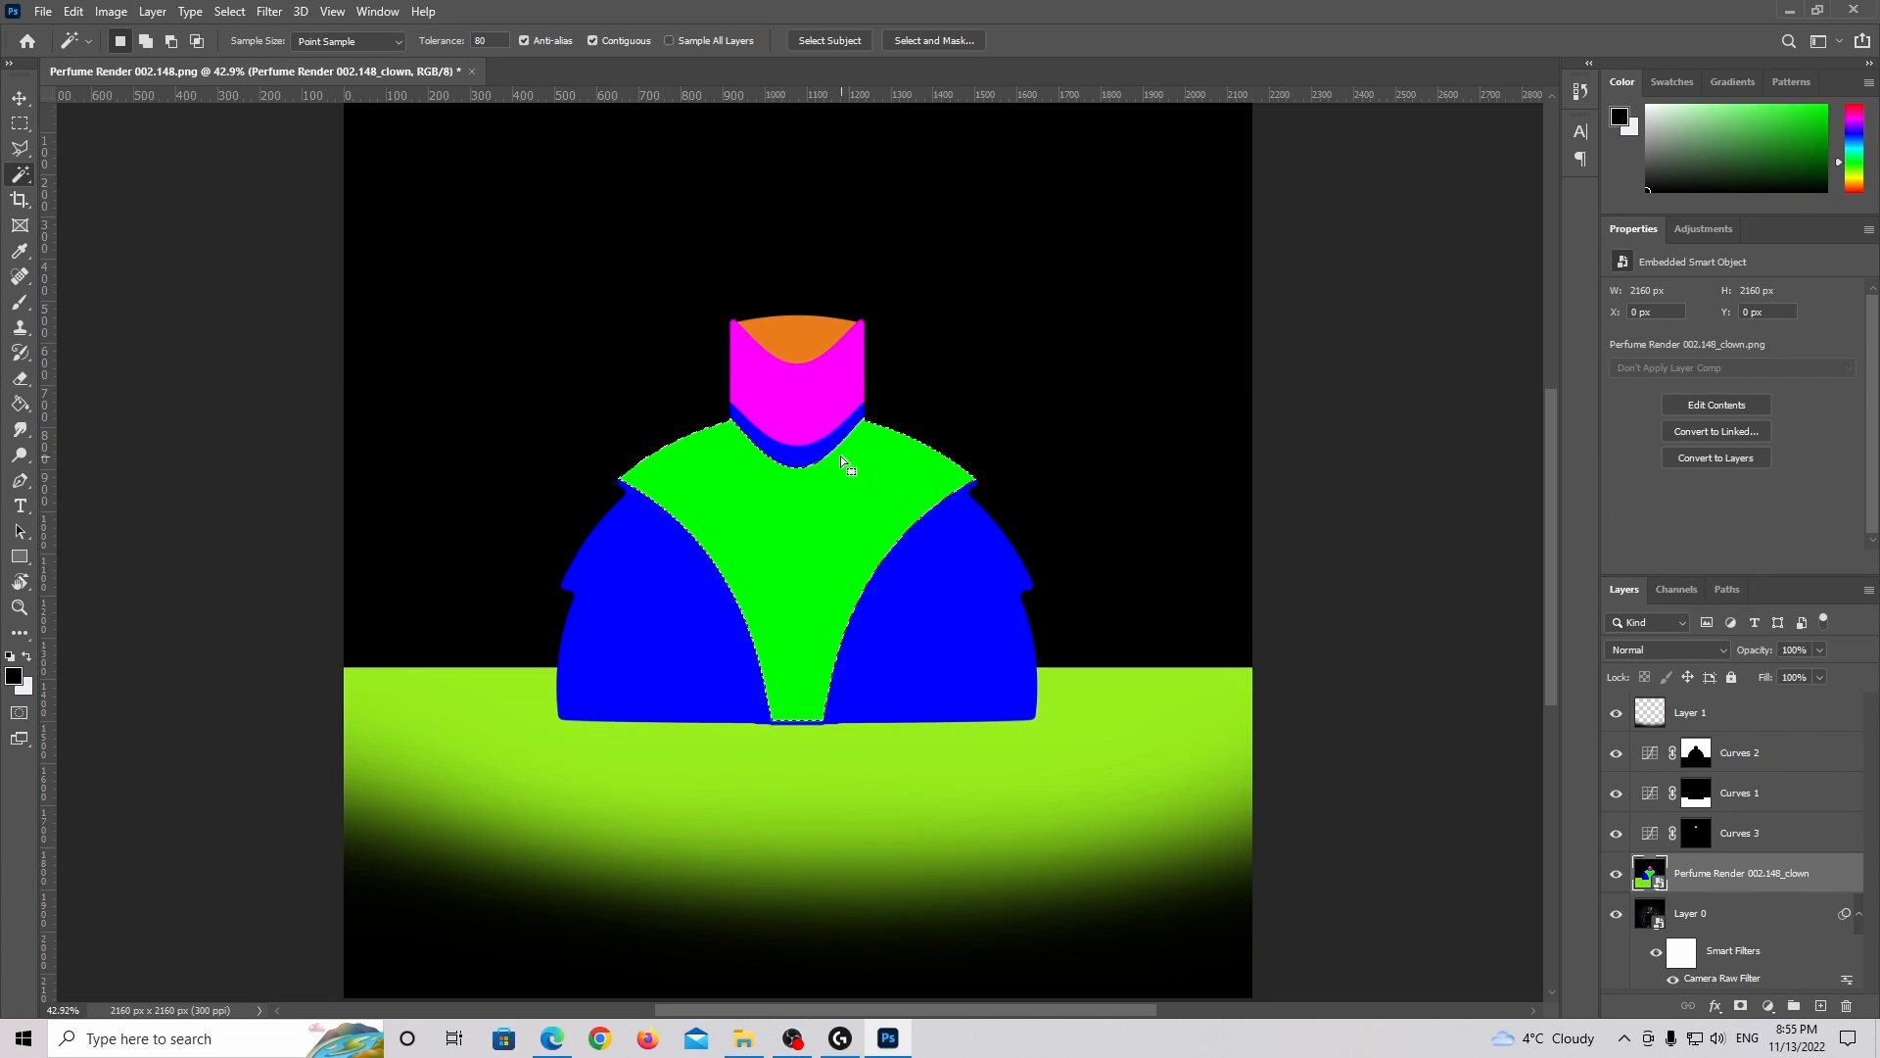
{"action": "left_click", "coordinate": [943, 596], "text": "shift"}
{"action": "left_click", "coordinate": [1616, 877]}
{"action": "left_click", "coordinate": [1615, 877]}
{"action": "left_click", "coordinate": [843, 555]}
{"action": "left_click", "coordinate": [1616, 873]}
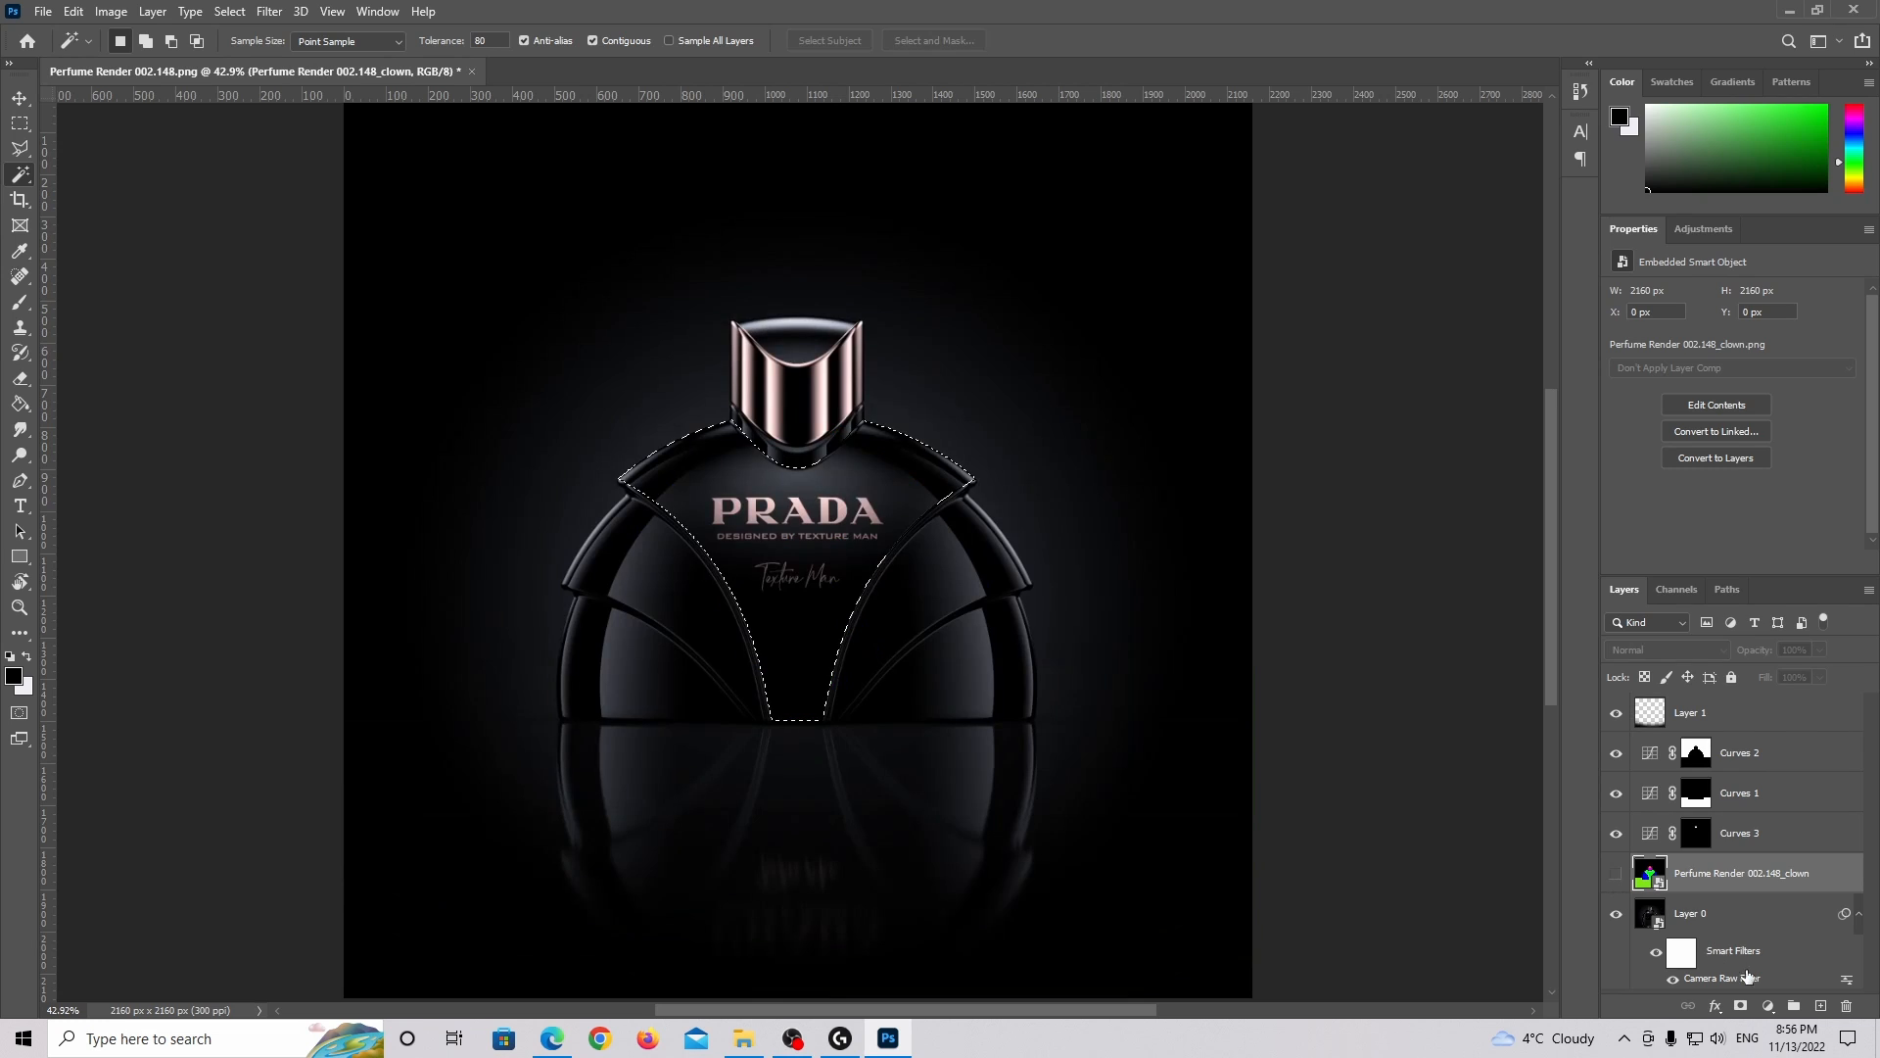
Add a Curves adjustment masked to the bottle's front panel, raising the highlights and holding the shadows close to the original line.
{"action": "left_click", "coordinate": [1768, 1006]}
{"action": "left_click", "coordinate": [1757, 750]}
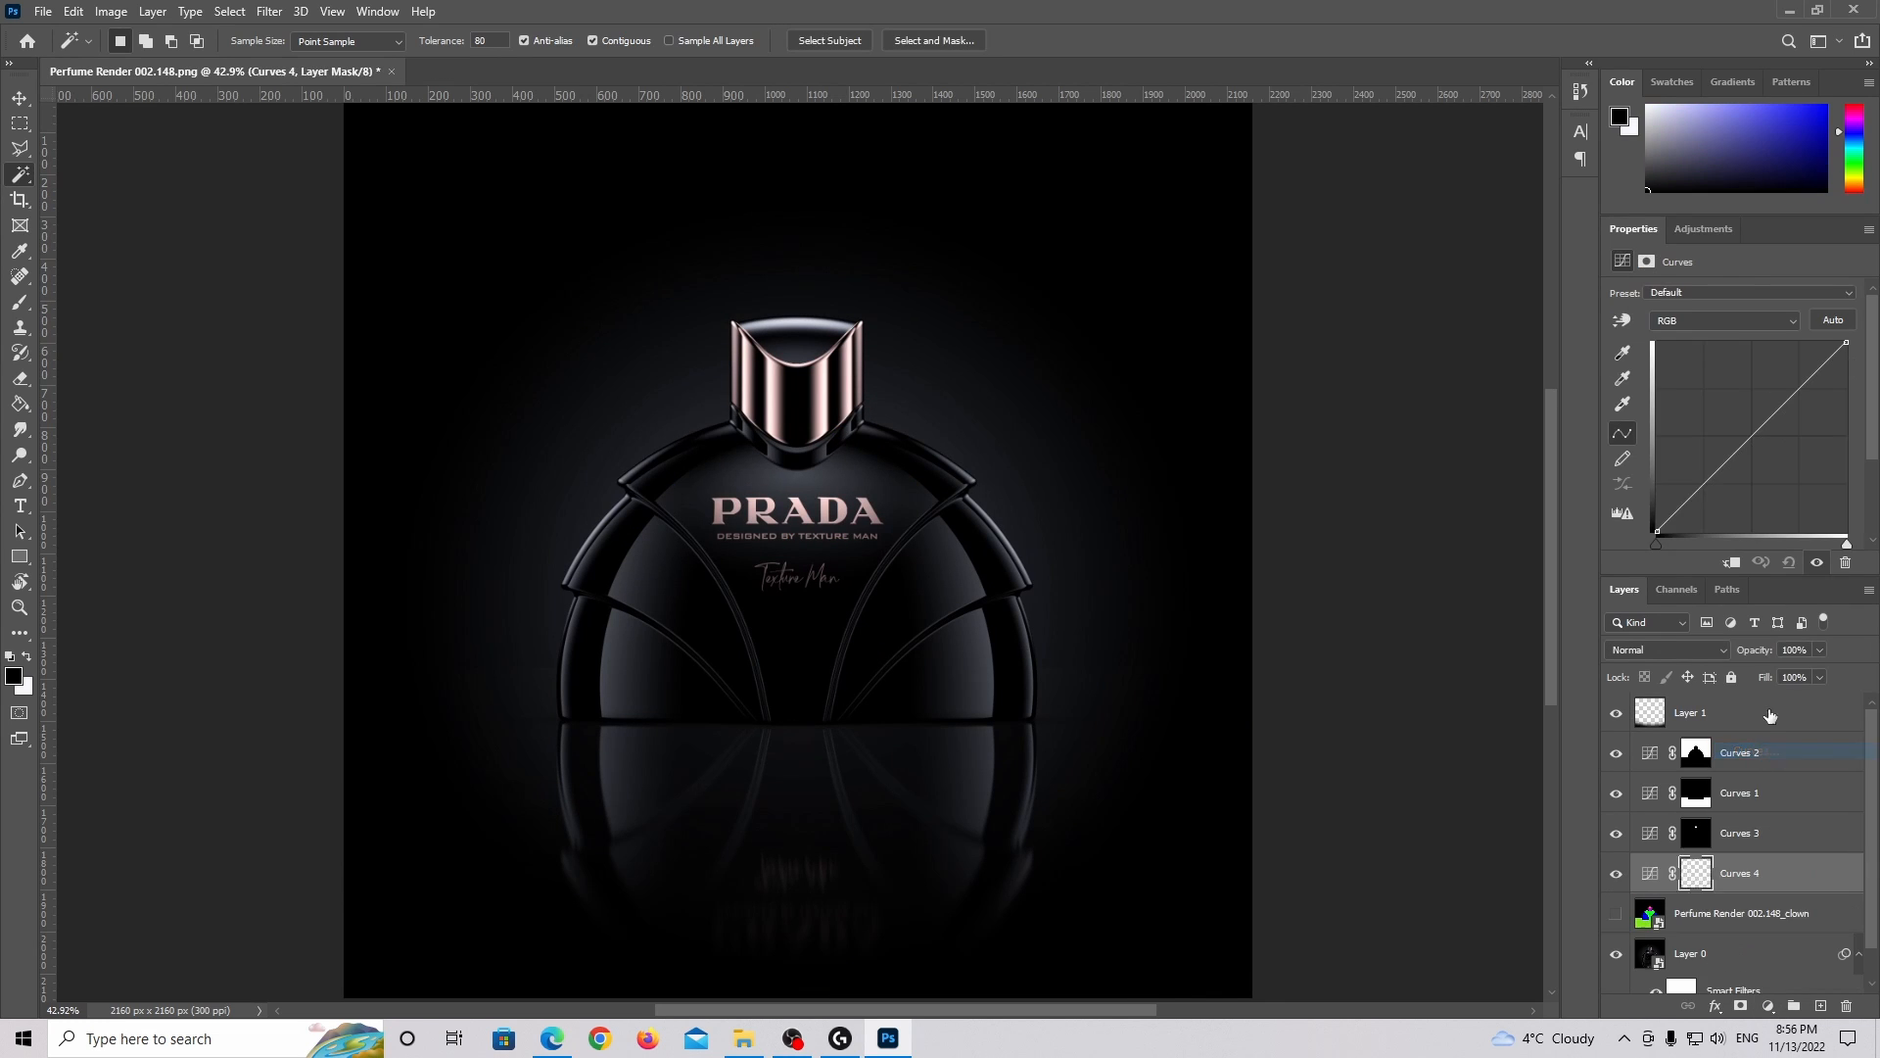
{"action": "left_click_drag", "start_coordinate": [1728, 460], "coordinate": [1775, 399]}
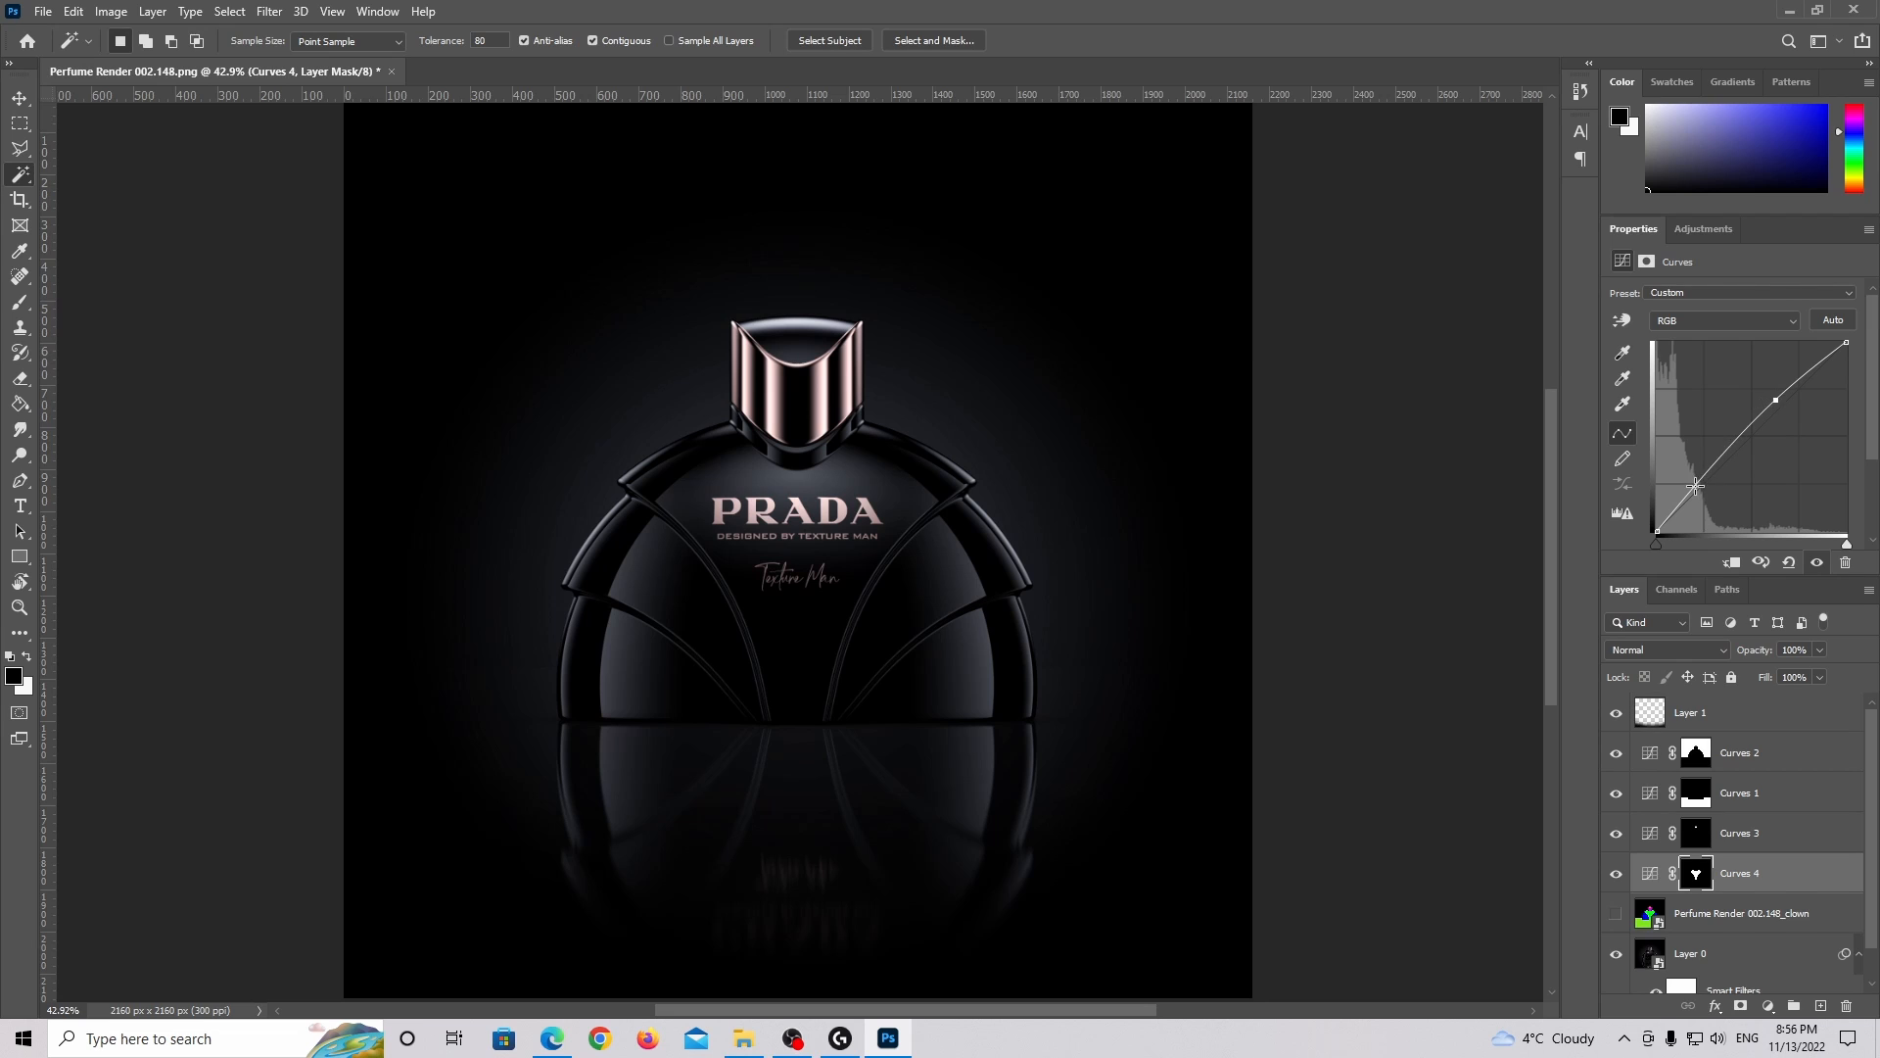
{"action": "mouse_move", "coordinate": [1697, 485]}
{"action": "left_mouse_down"}
{"action": "mouse_move", "coordinate": [1675, 484]}
{"action": "mouse_move", "coordinate": [1690, 495]}
{"action": "left_mouse_up"}
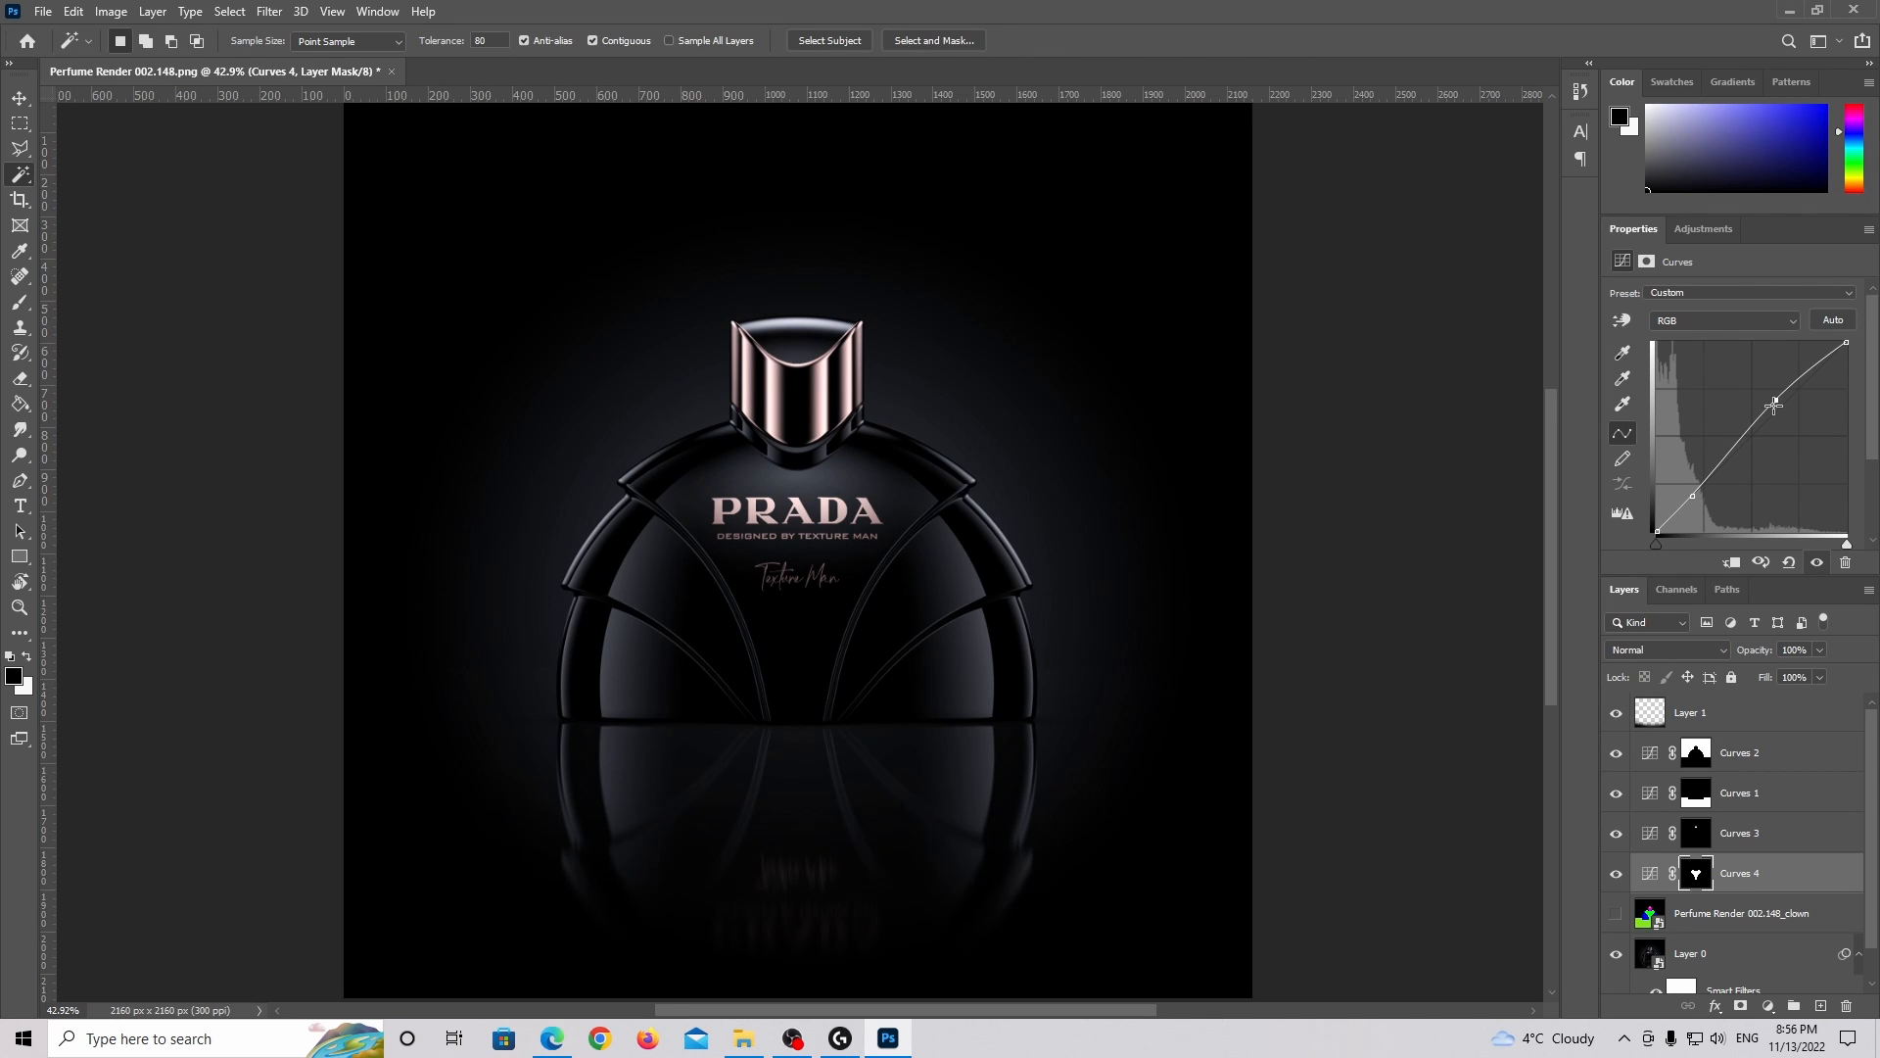
{"action": "left_click_drag", "start_coordinate": [1690, 497], "coordinate": [1690, 499]}
Select the blue side panels and neck collar together on the clown pass with the Magic Wand, then hide the pass.
{"action": "left_click", "coordinate": [1683, 916]}
{"action": "left_click", "coordinate": [1616, 913]}
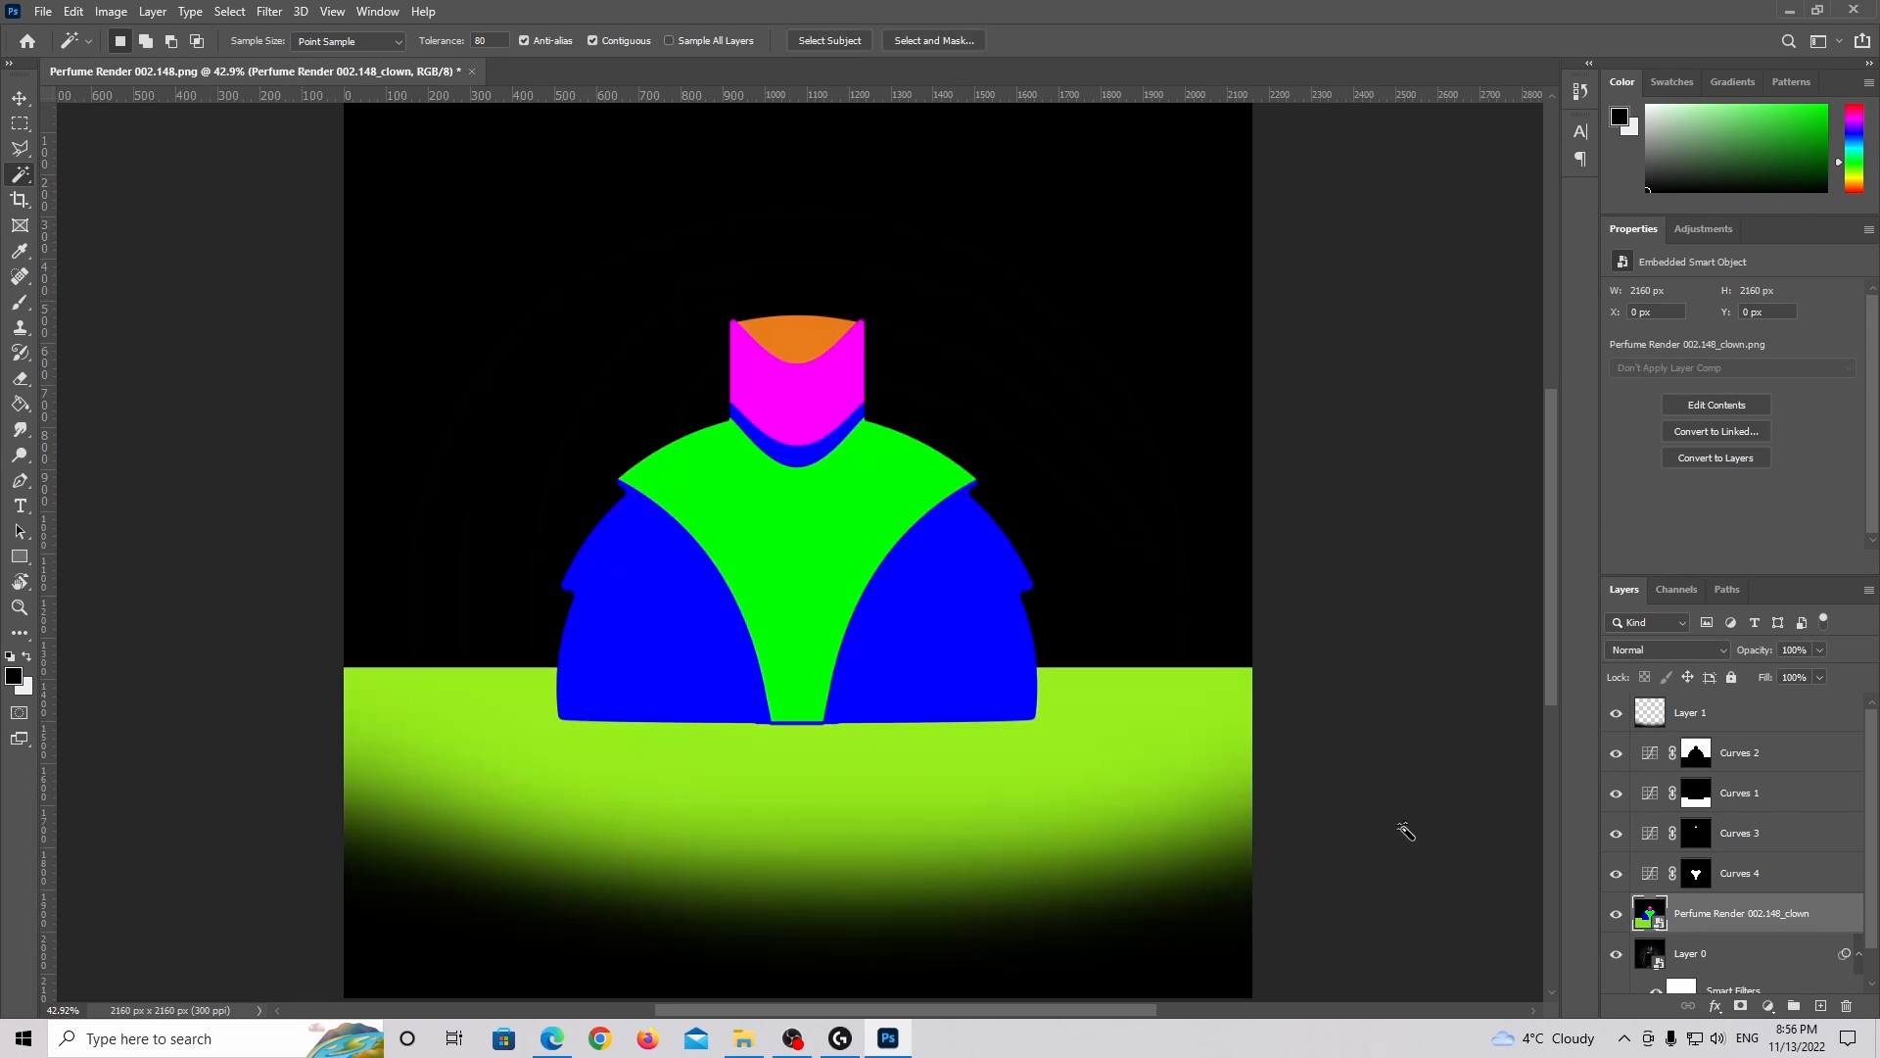
{"action": "left_click", "coordinate": [920, 594]}
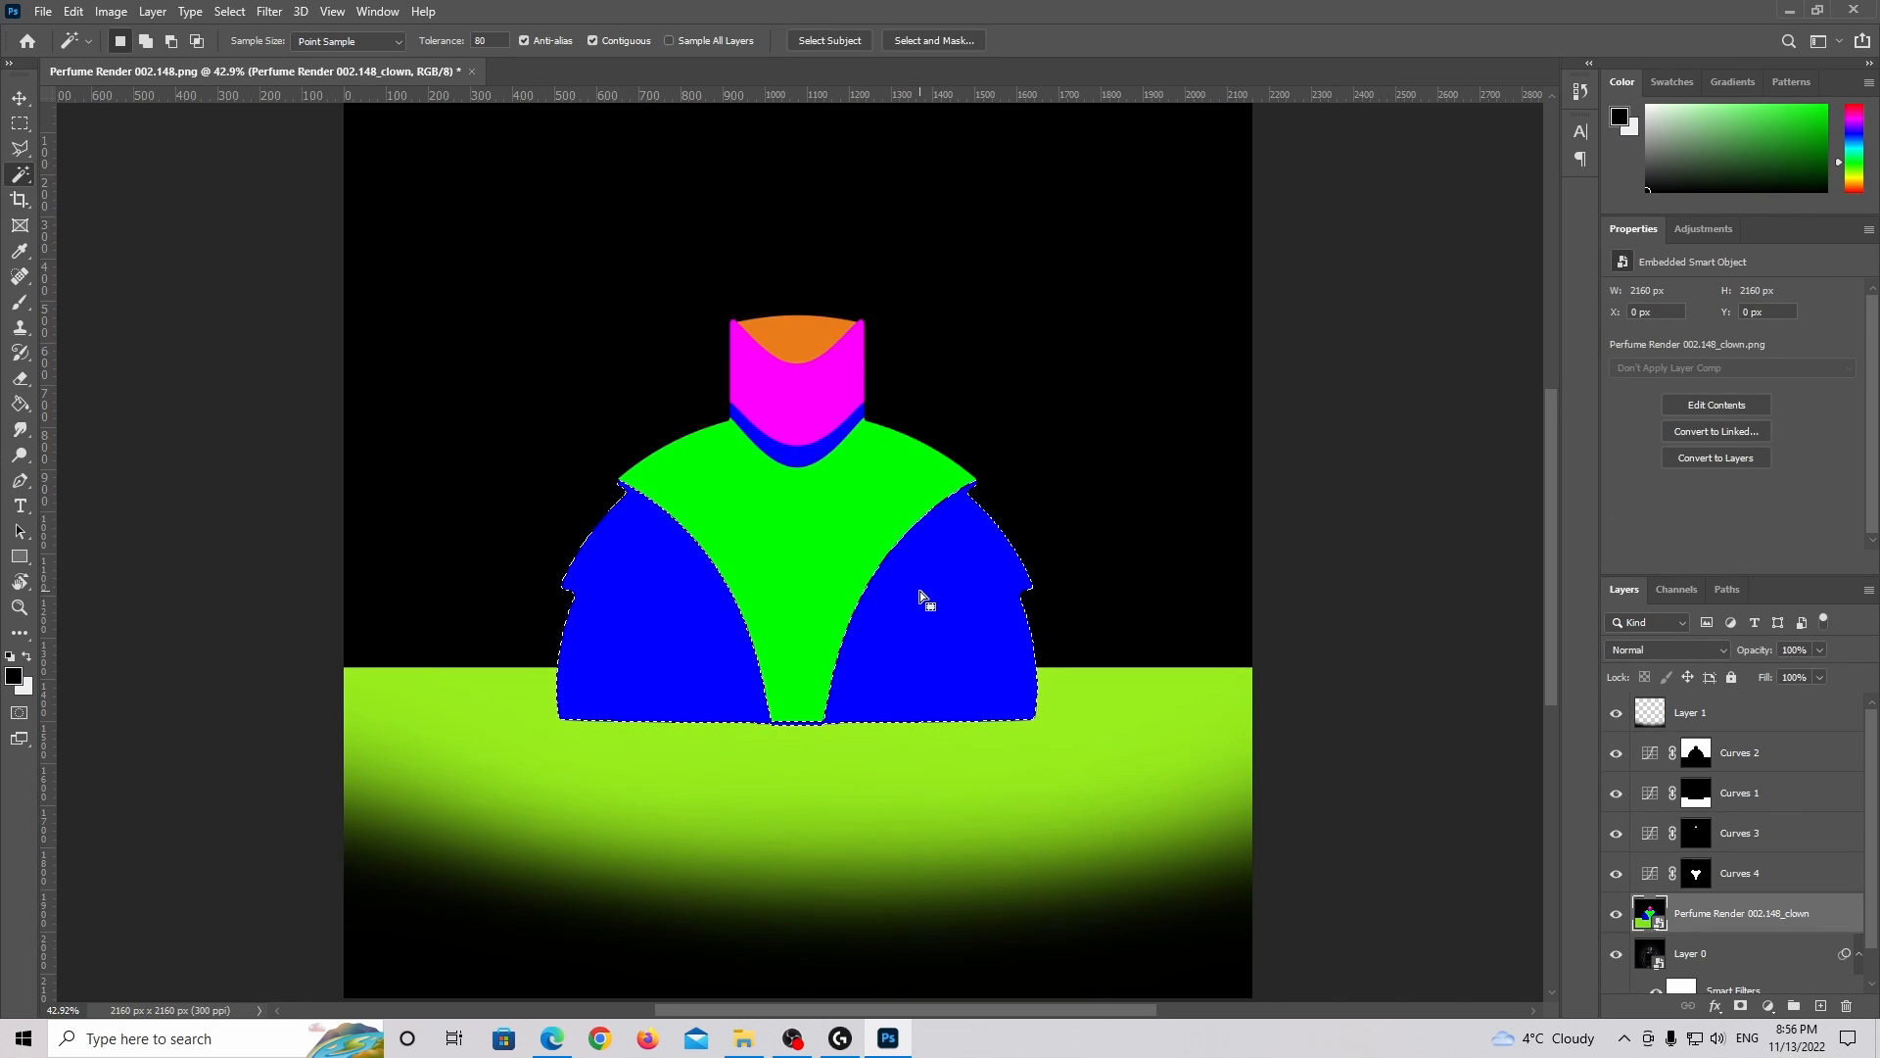
{"action": "left_click", "coordinate": [827, 456], "text": "shift"}
{"action": "left_click", "coordinate": [1616, 912]}
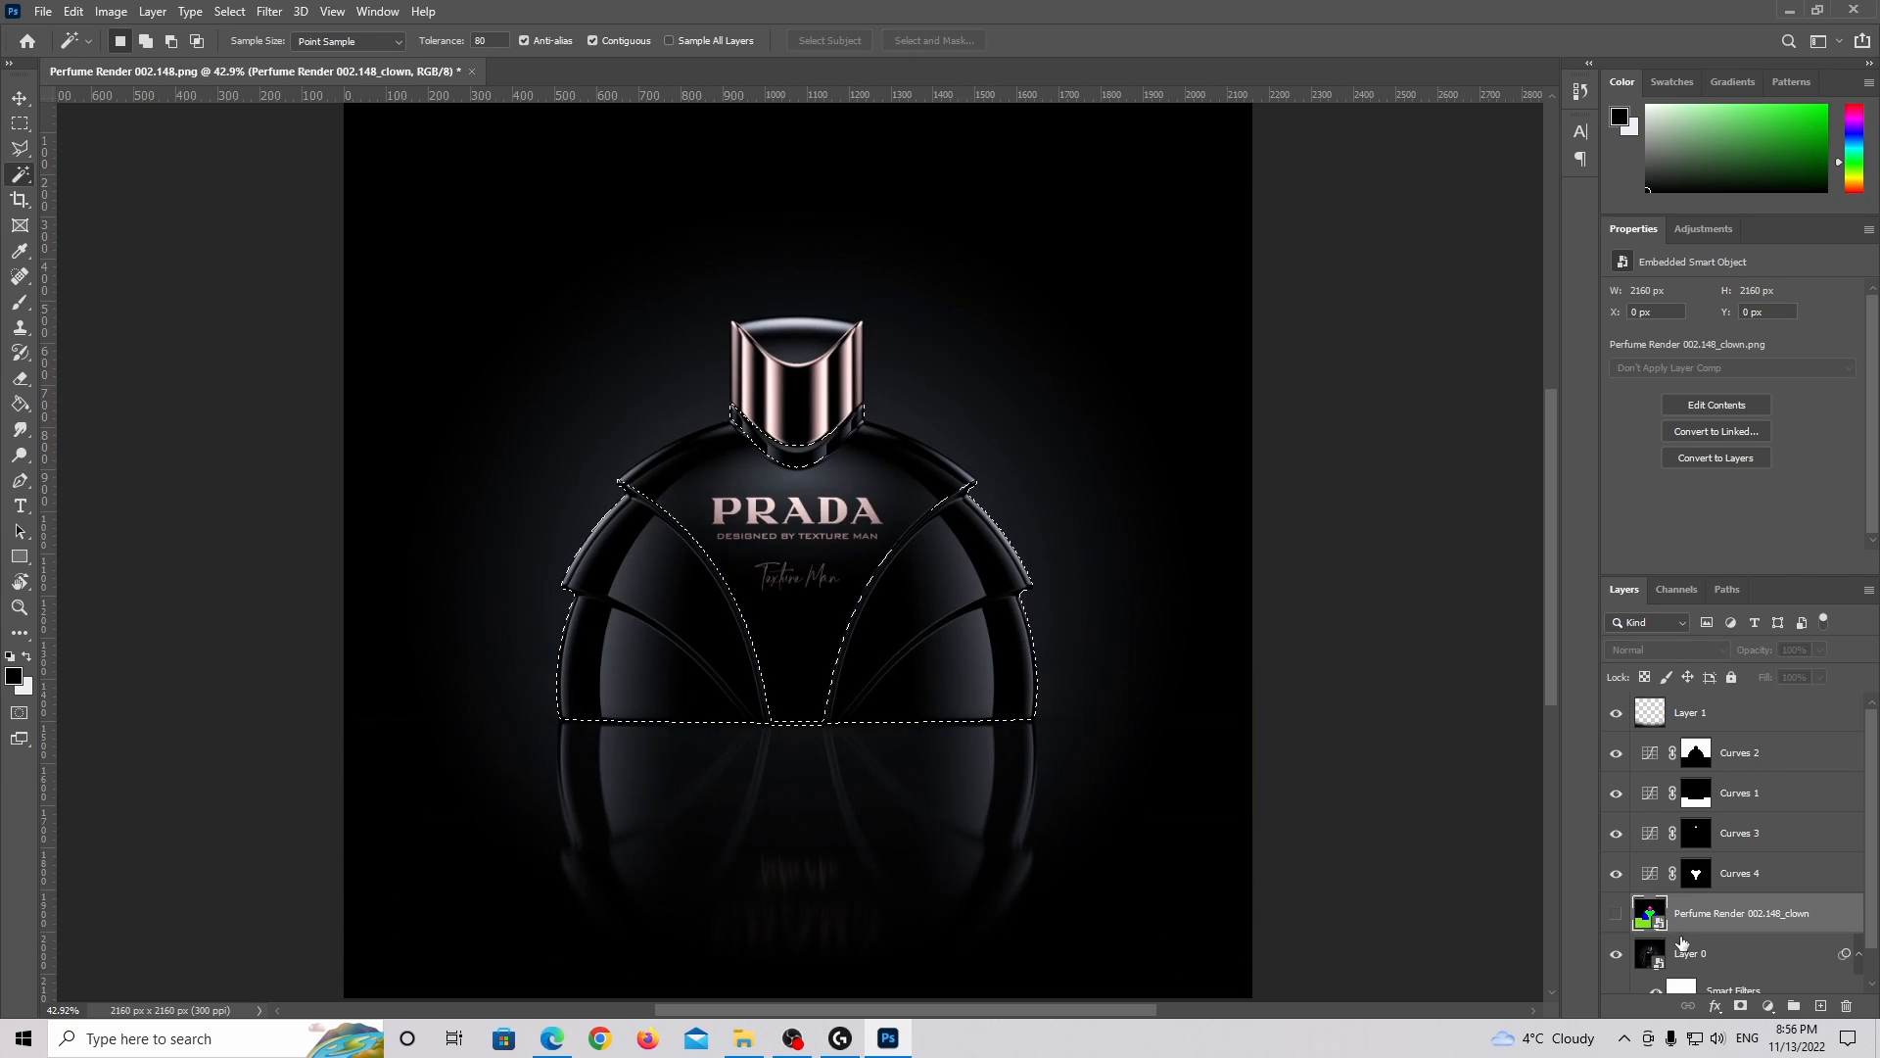
Add a Curves adjustment masked to the side panels and collar, anchoring the shadows and raising the upper midtones.
{"action": "left_click", "coordinate": [1767, 1006]}
{"action": "left_click", "coordinate": [1763, 754]}
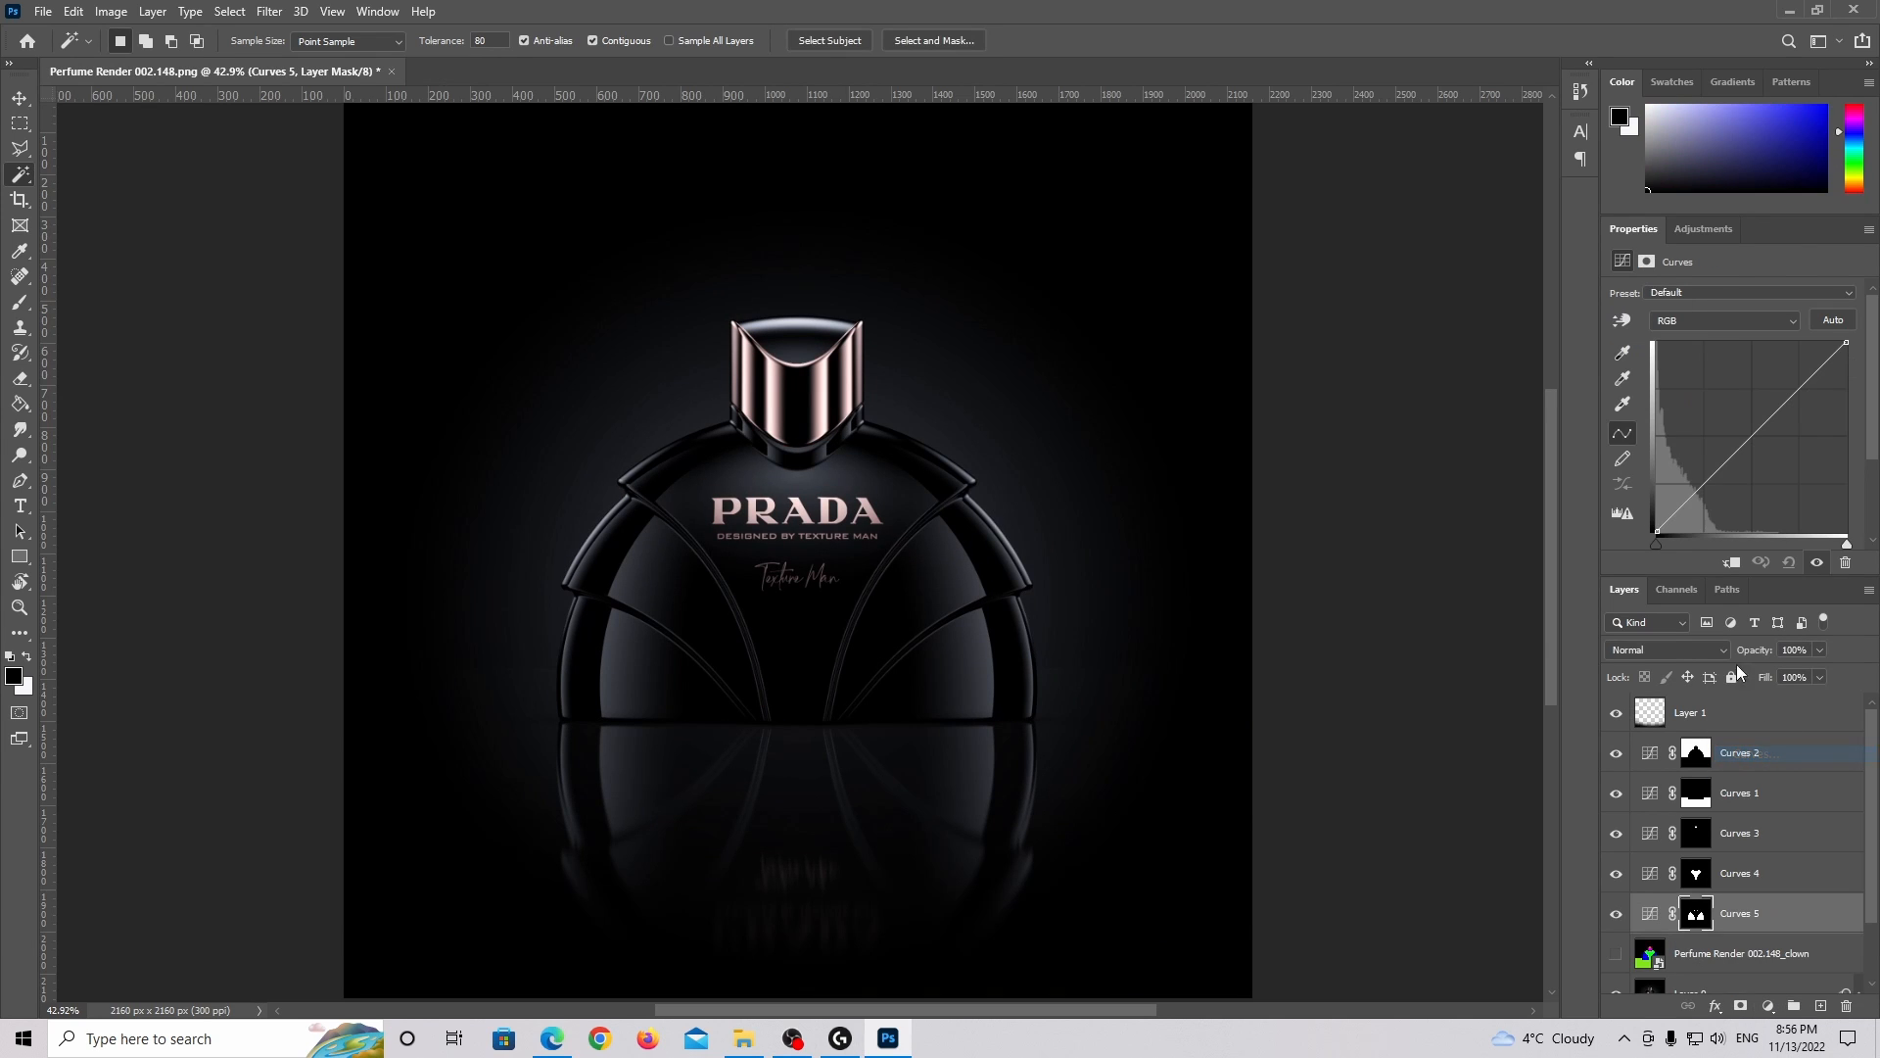
{"action": "left_click_drag", "start_coordinate": [1723, 462], "coordinate": [1687, 503]}
{"action": "mouse_move", "coordinate": [1760, 442]}
{"action": "left_mouse_down"}
{"action": "mouse_move", "coordinate": [1773, 402]}
{"action": "mouse_move", "coordinate": [1729, 407]}
{"action": "mouse_move", "coordinate": [1754, 414]}
{"action": "left_mouse_up"}
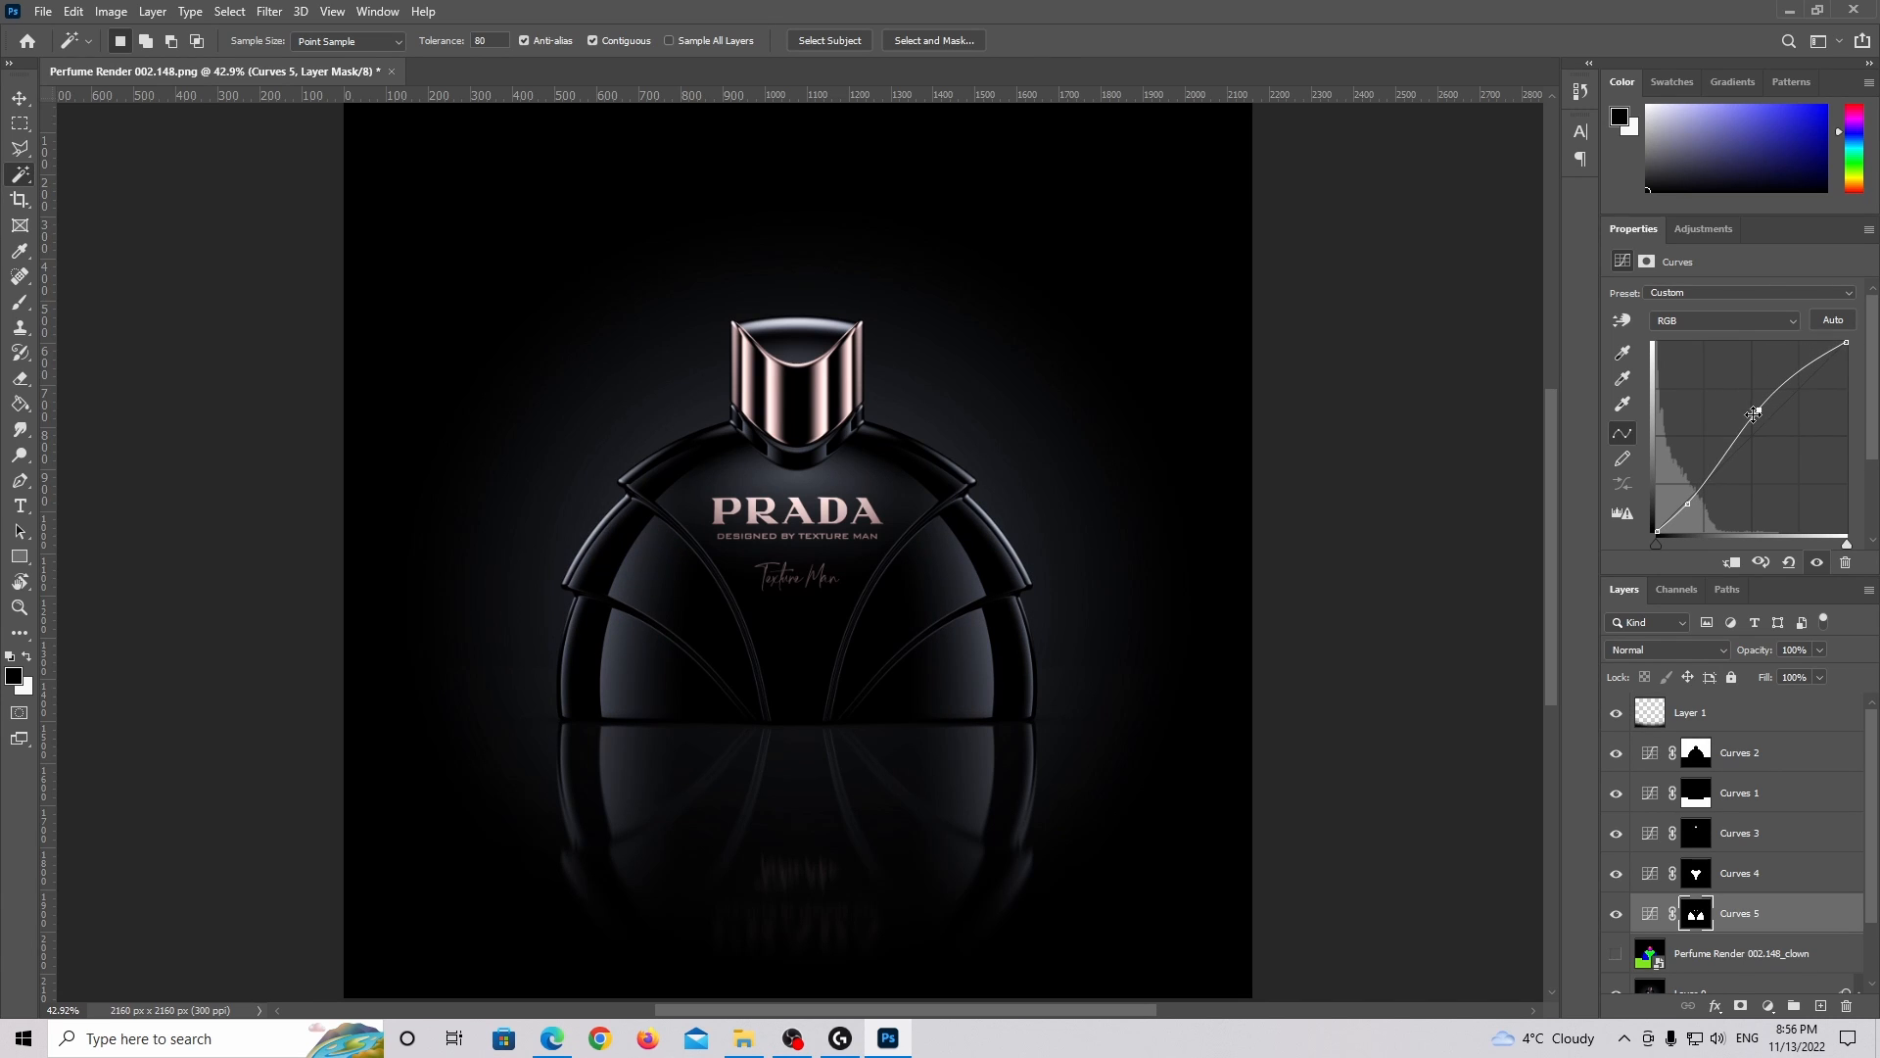
Refine the front panel's Curves adjustment by nudging its highlight and shadow points slightly toward lower input values.
{"action": "left_click", "coordinate": [1723, 876]}
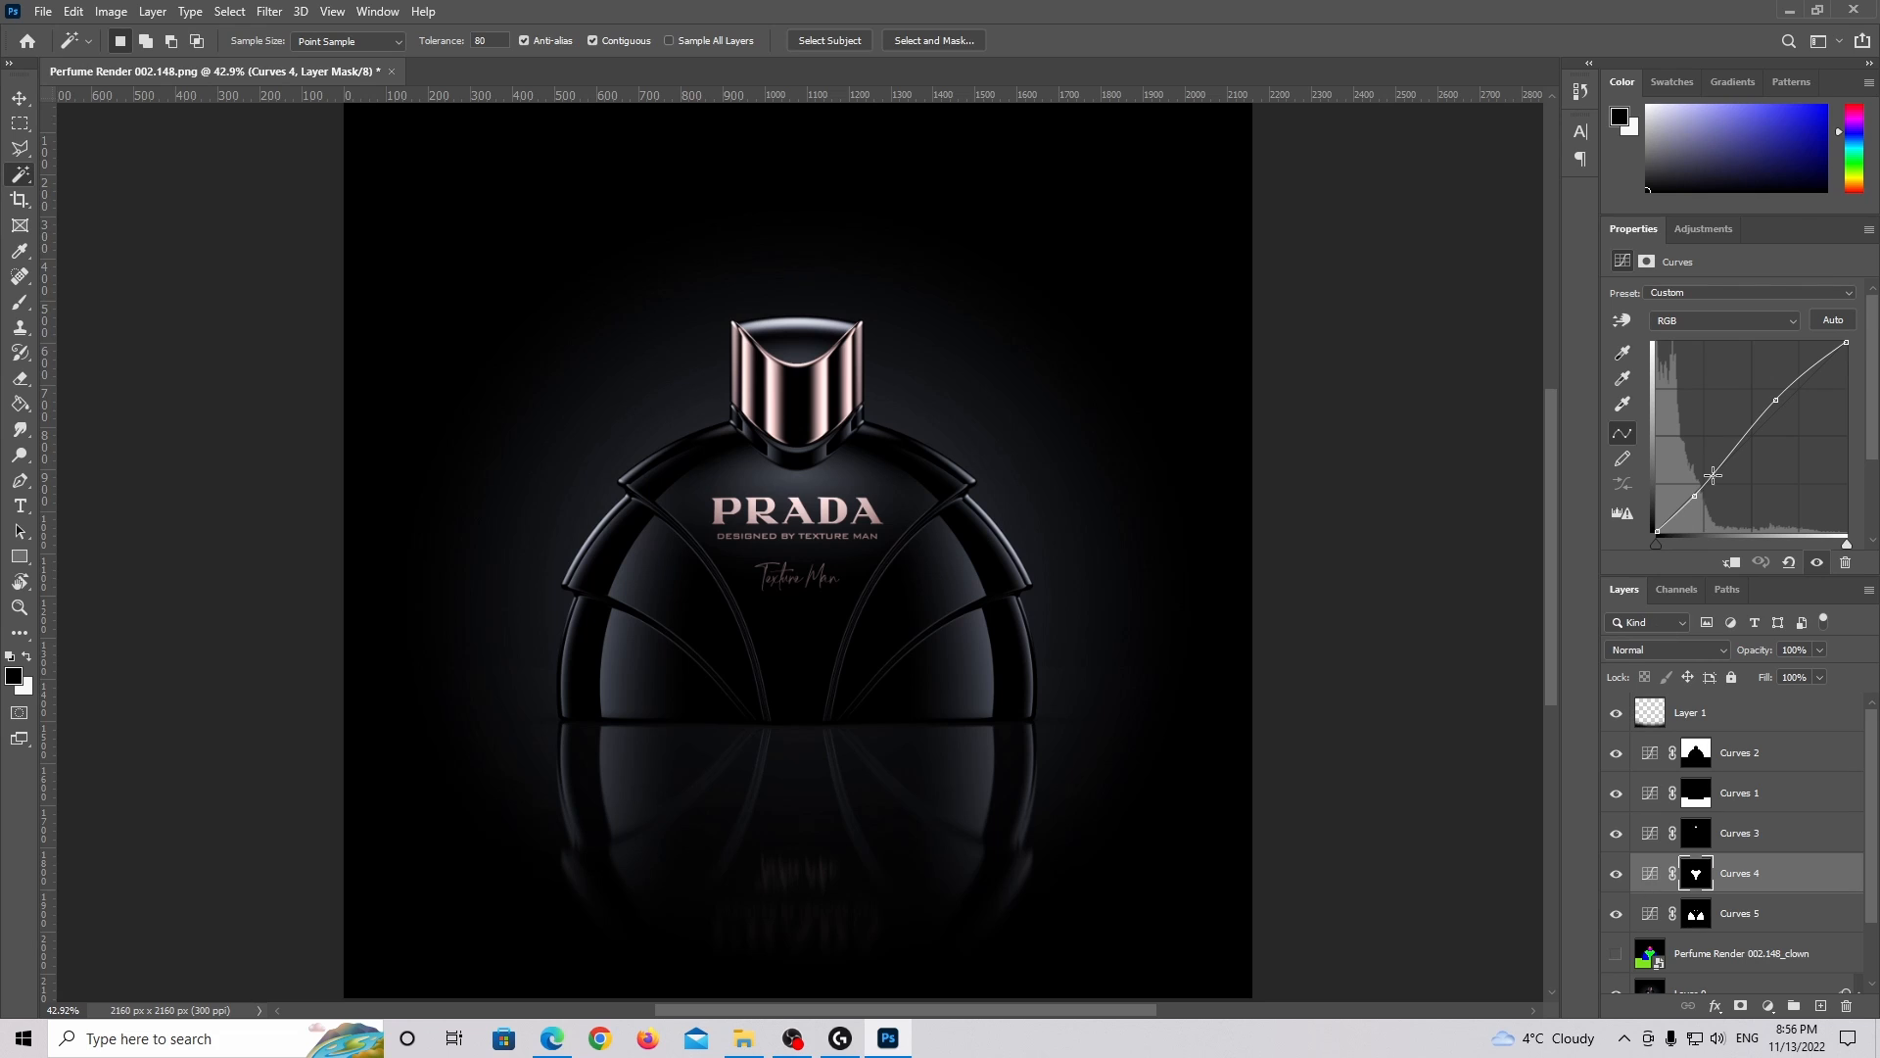
{"action": "left_click_drag", "start_coordinate": [1777, 403], "coordinate": [1768, 406]}
{"action": "left_click_drag", "start_coordinate": [1691, 493], "coordinate": [1688, 493]}
Select the black background on the clown pass with the Magic Wand, hide the pass, and add a new empty layer above it.
{"action": "left_click", "coordinate": [1697, 965]}
{"action": "left_click", "coordinate": [1616, 953]}
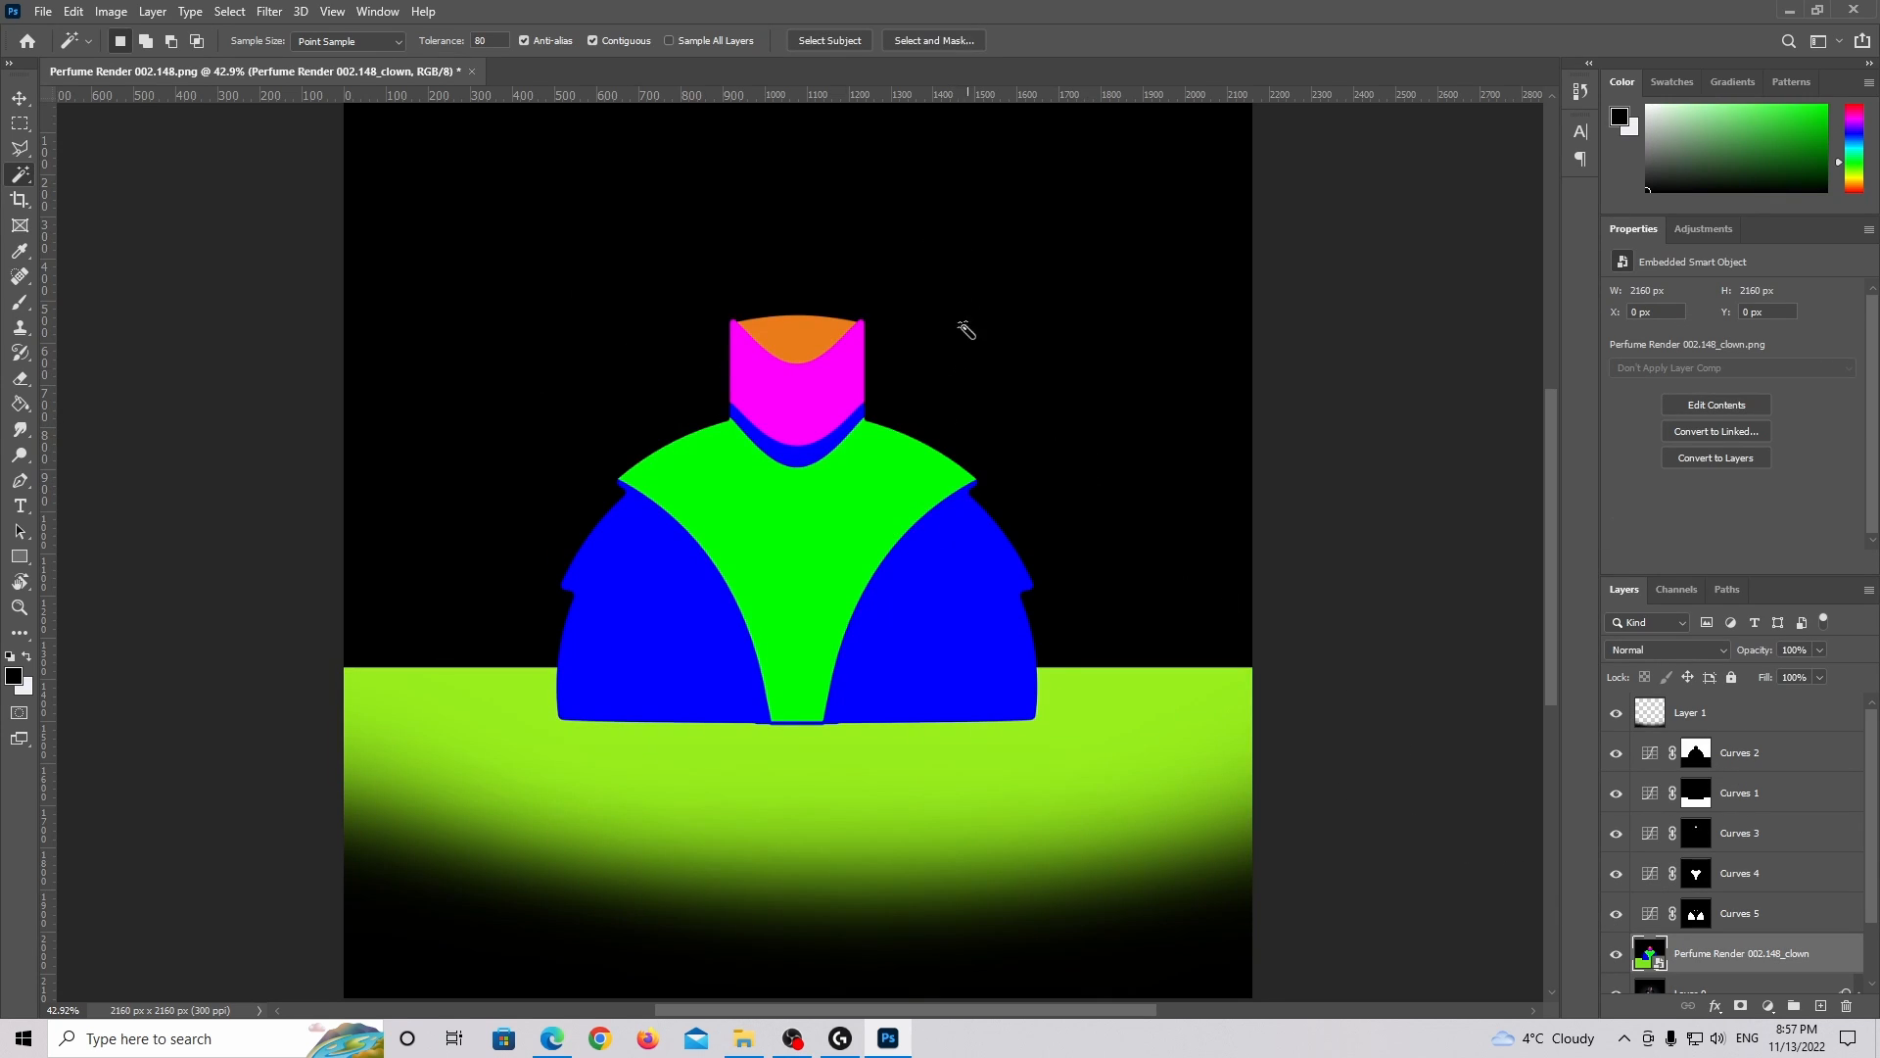
{"action": "left_click", "coordinate": [1055, 309]}
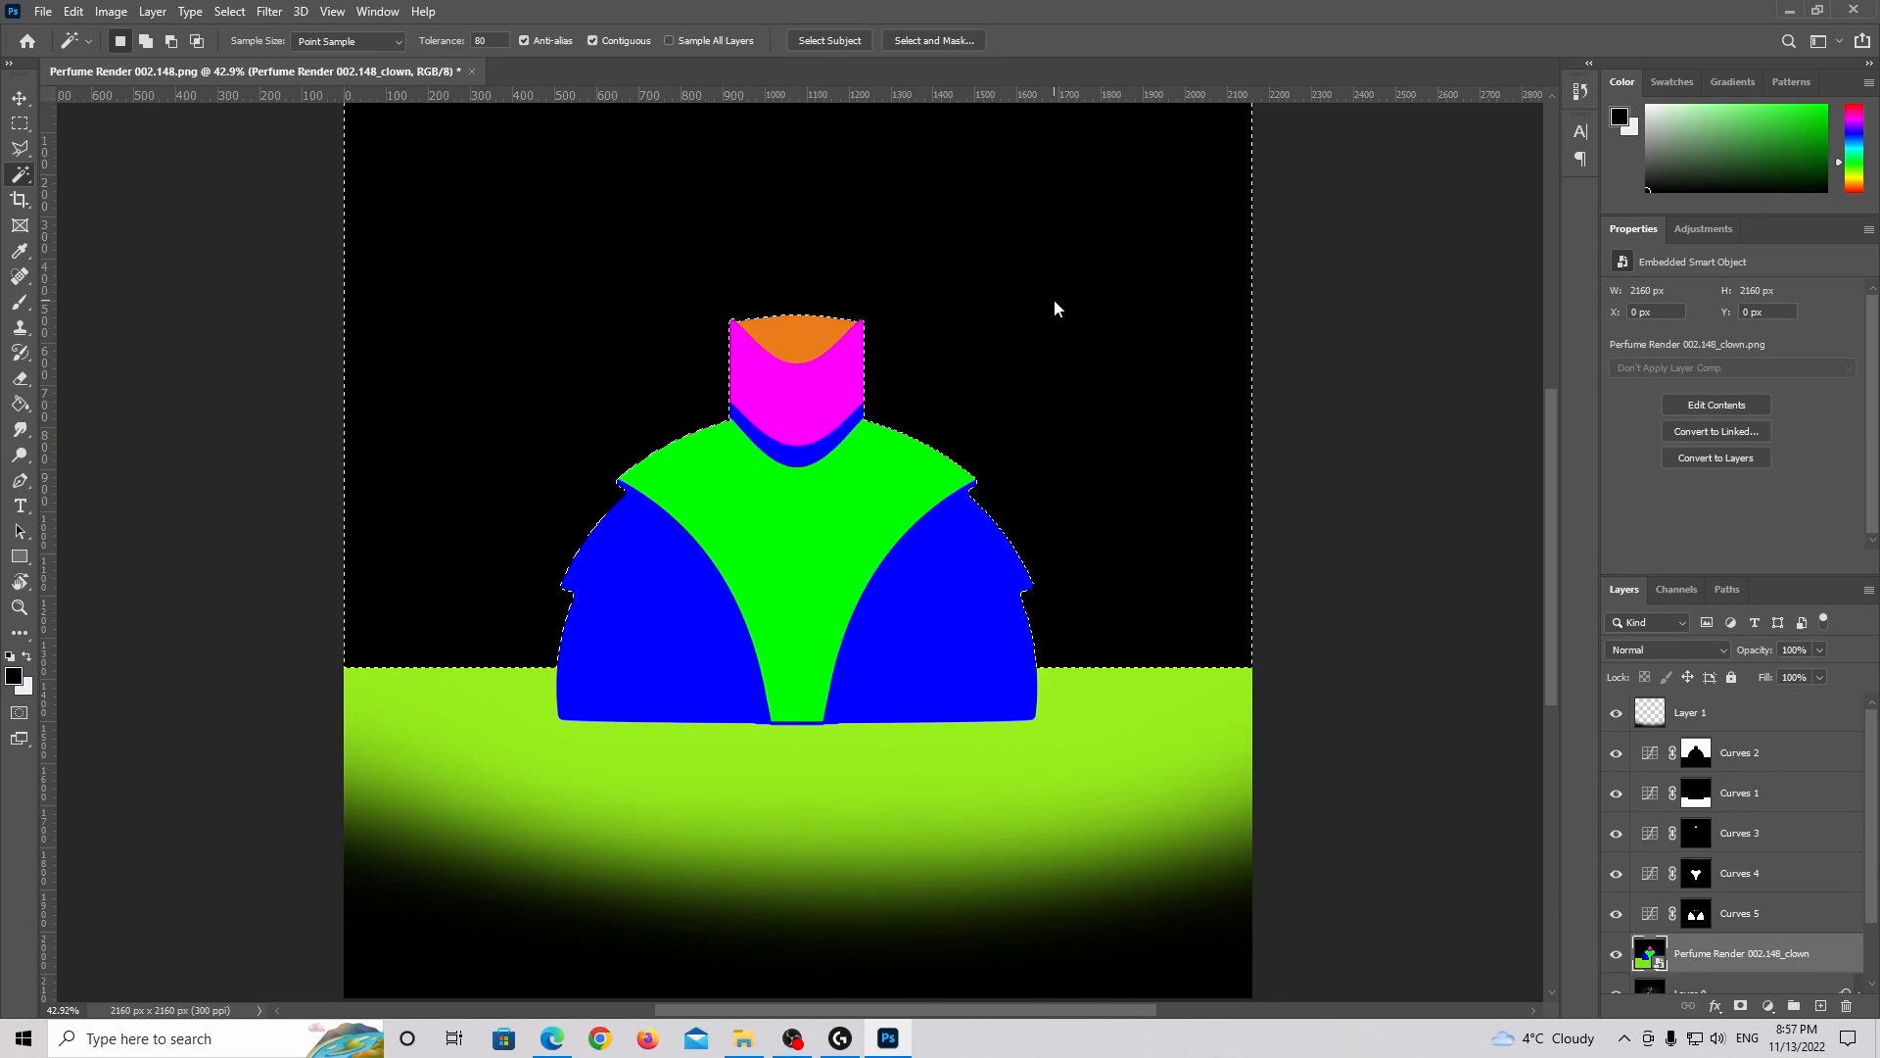
{"action": "left_click", "coordinate": [1617, 954]}
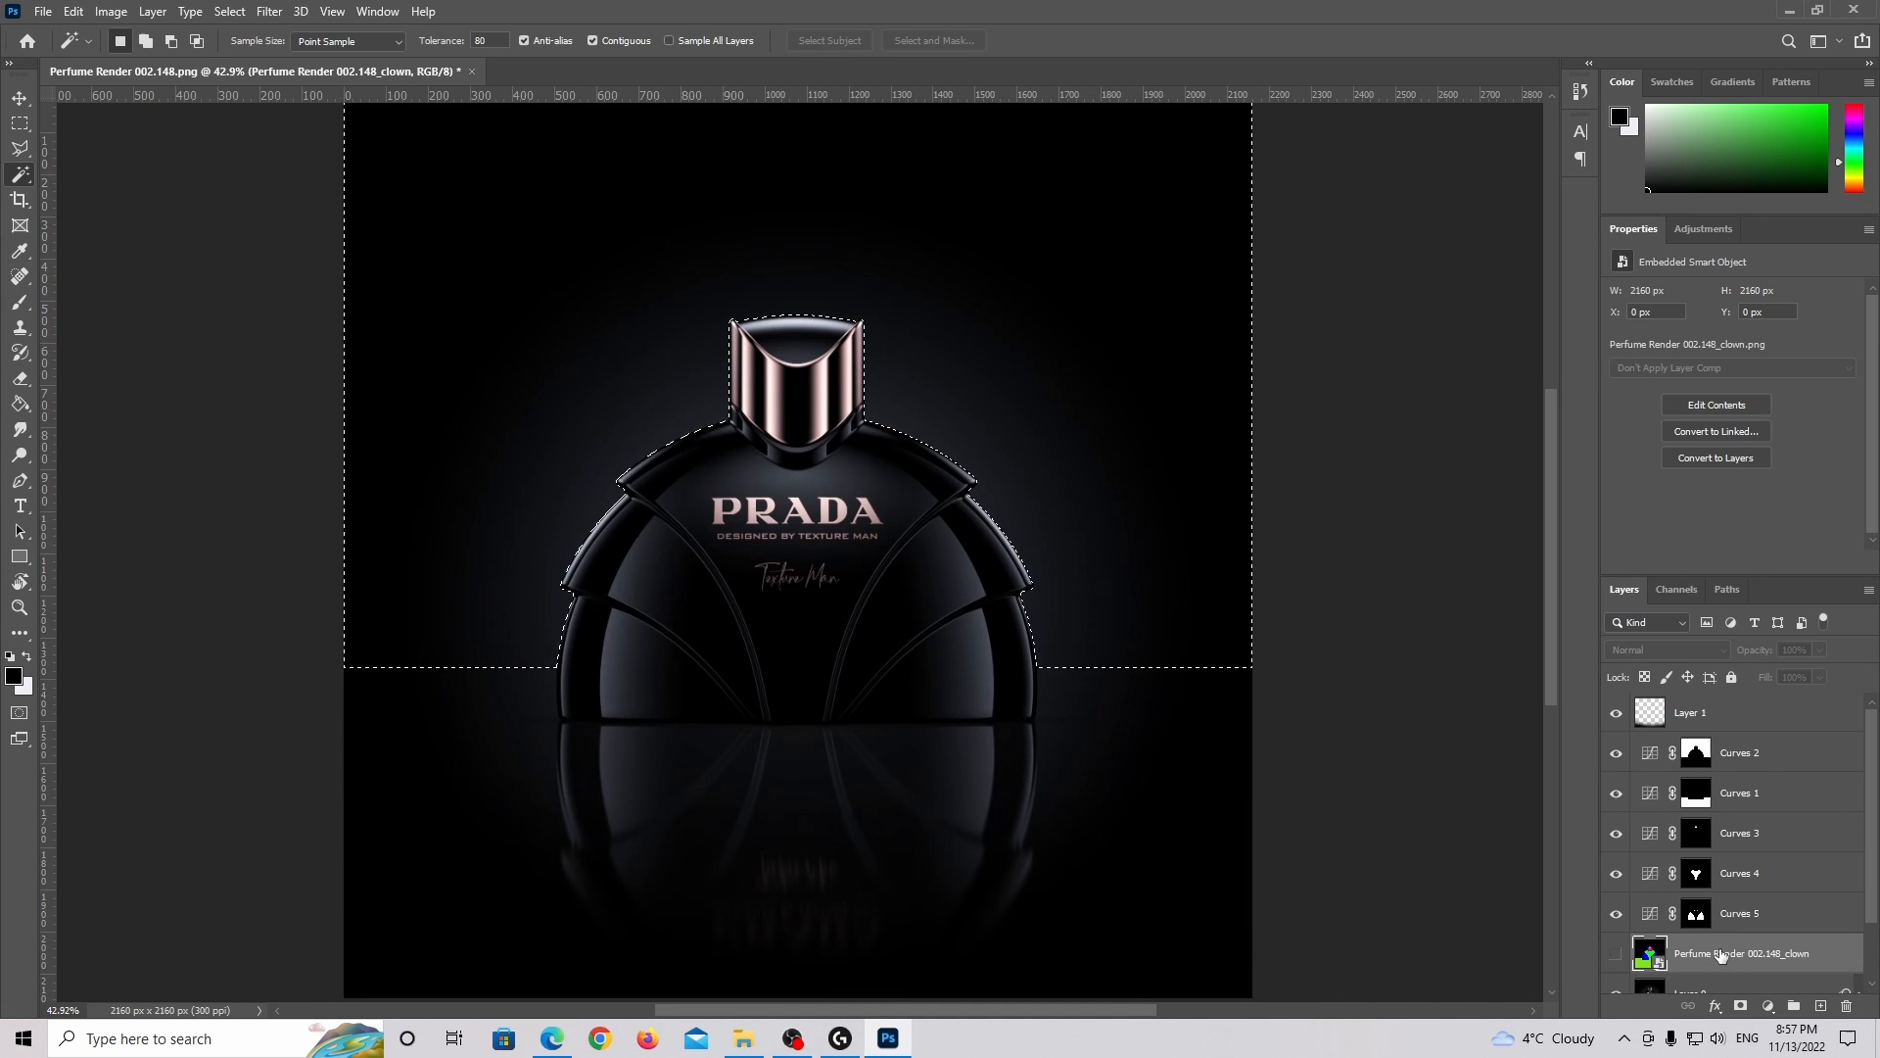
{"action": "left_click", "coordinate": [1818, 1006]}
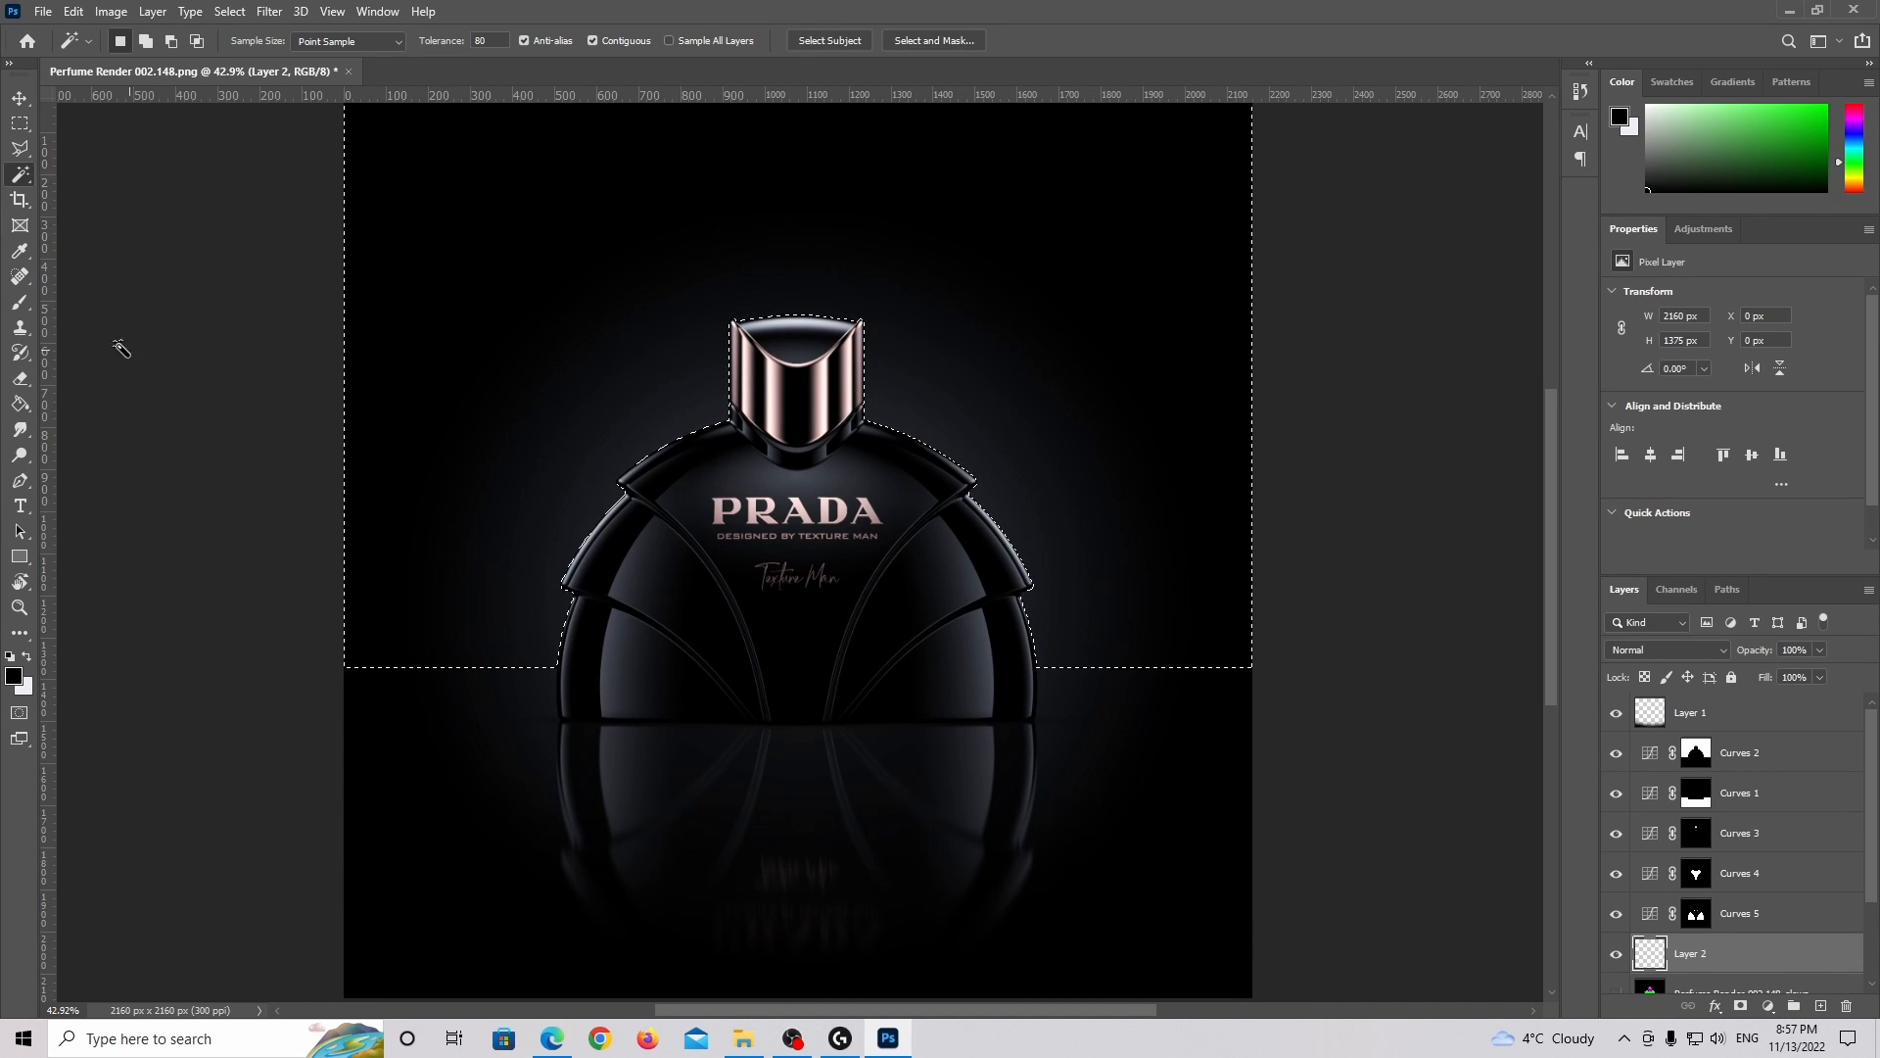
Sample the rose-gold colour d7b3b2 from the bottle cap for the Brush and enlarge the soft brush to 1105 px.
{"action": "left_click", "coordinate": [20, 302]}
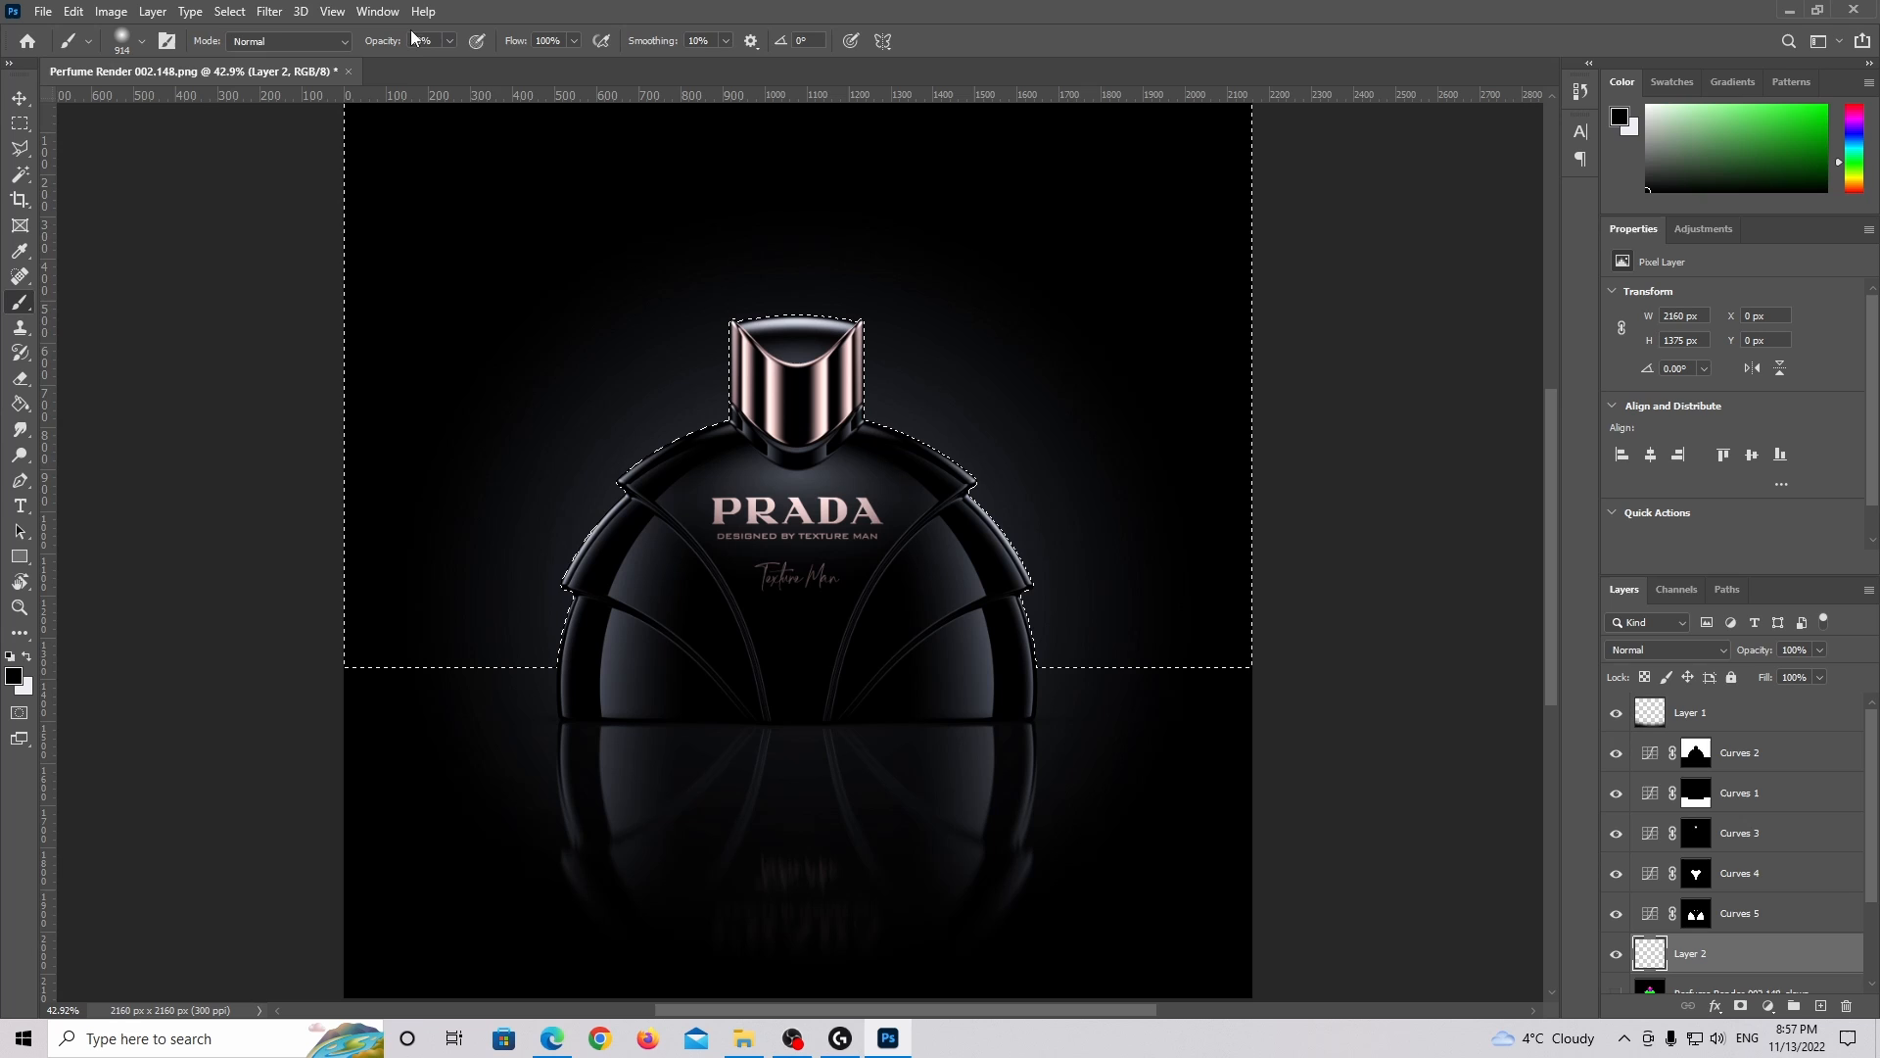
{"action": "left_click", "coordinate": [15, 676]}
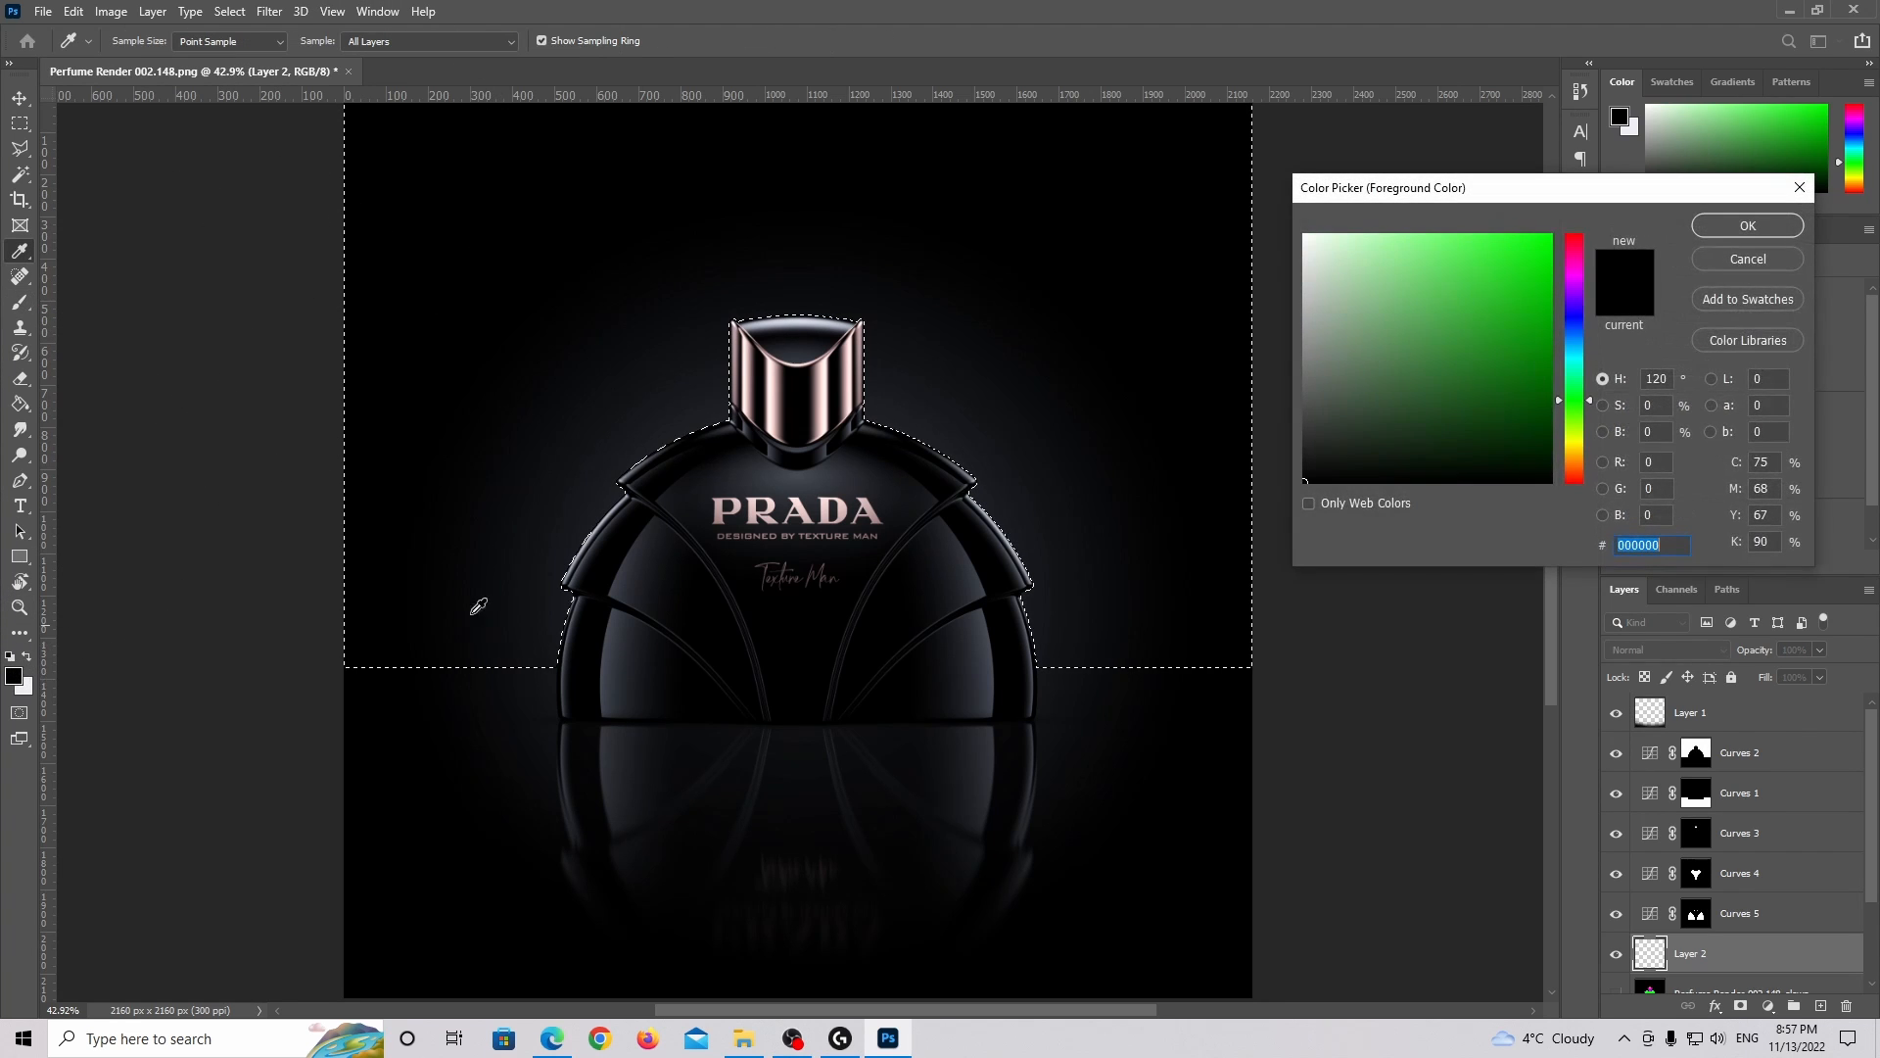
{"action": "left_click", "coordinate": [822, 362]}
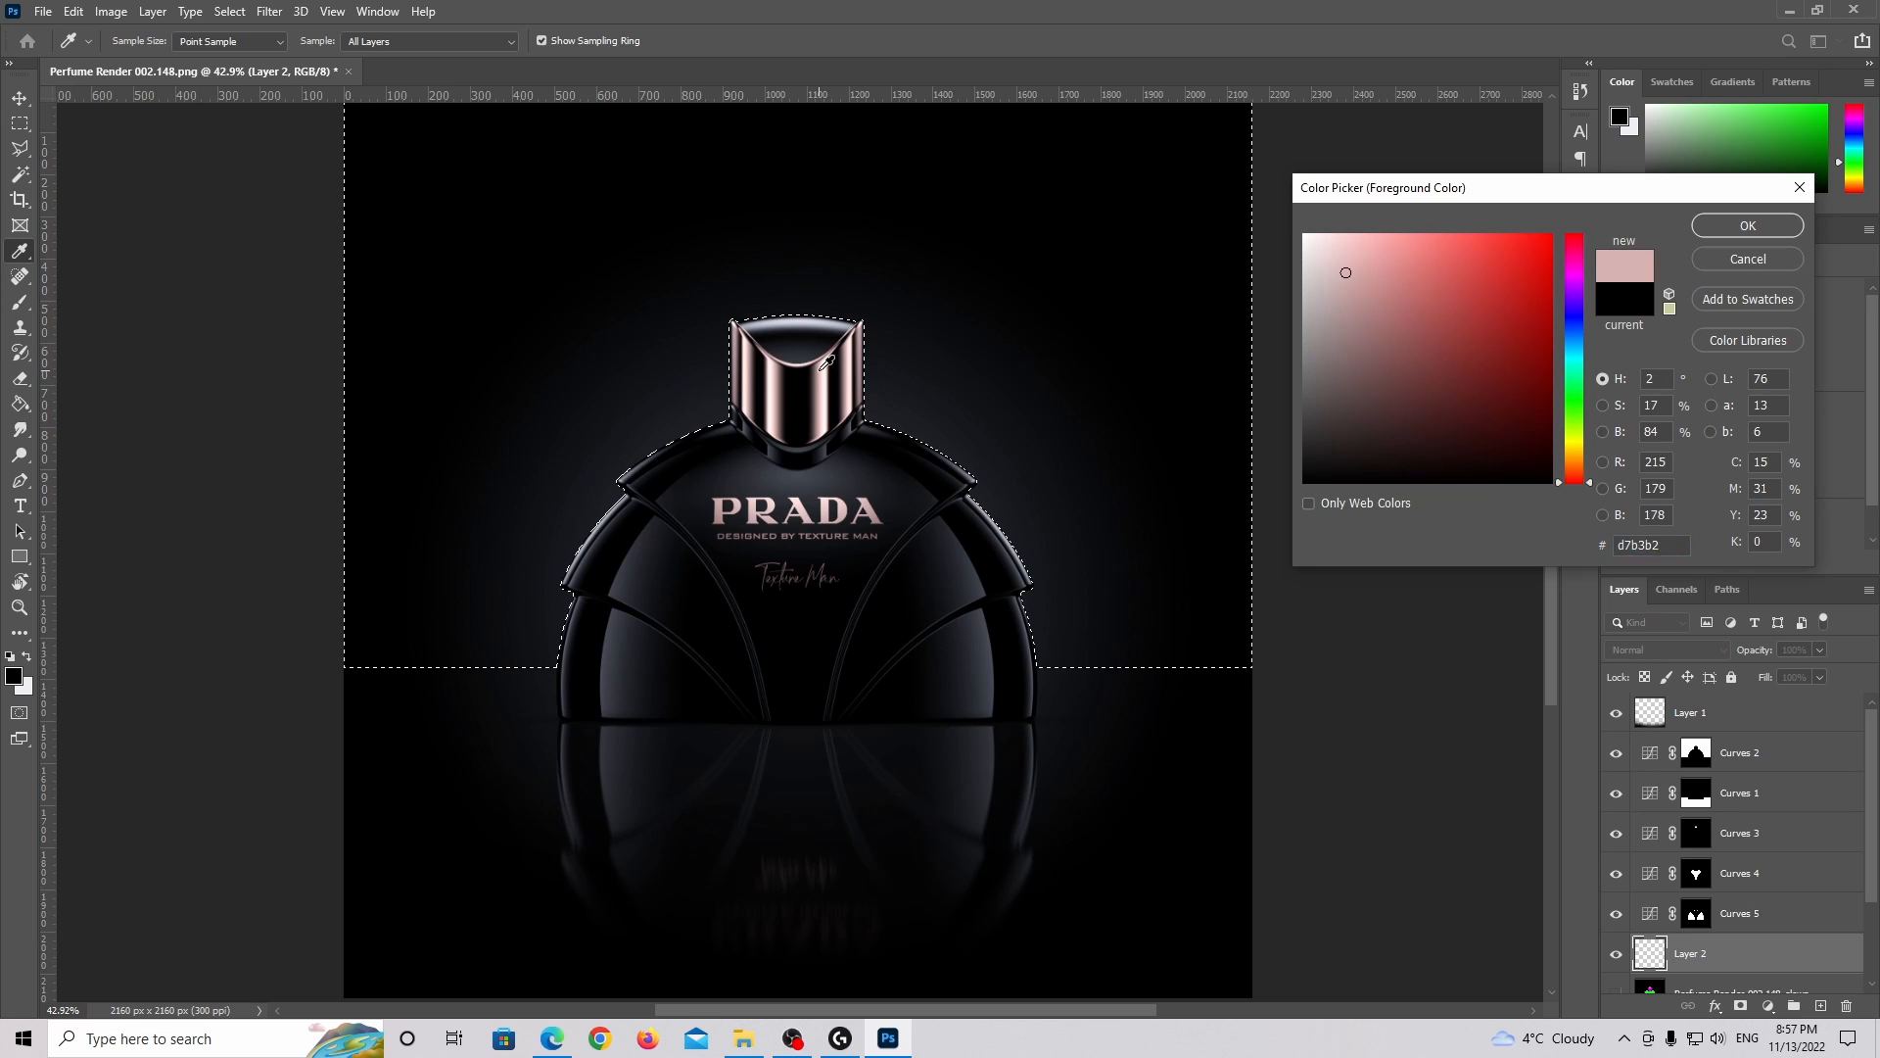
{"action": "left_click", "coordinate": [1748, 225]}
{"action": "key", "text": "b"}
{"action": "scroll", "coordinate": [1330, 371], "scroll_direction": "down", "scroll_amount": 3, "text": "alt"}
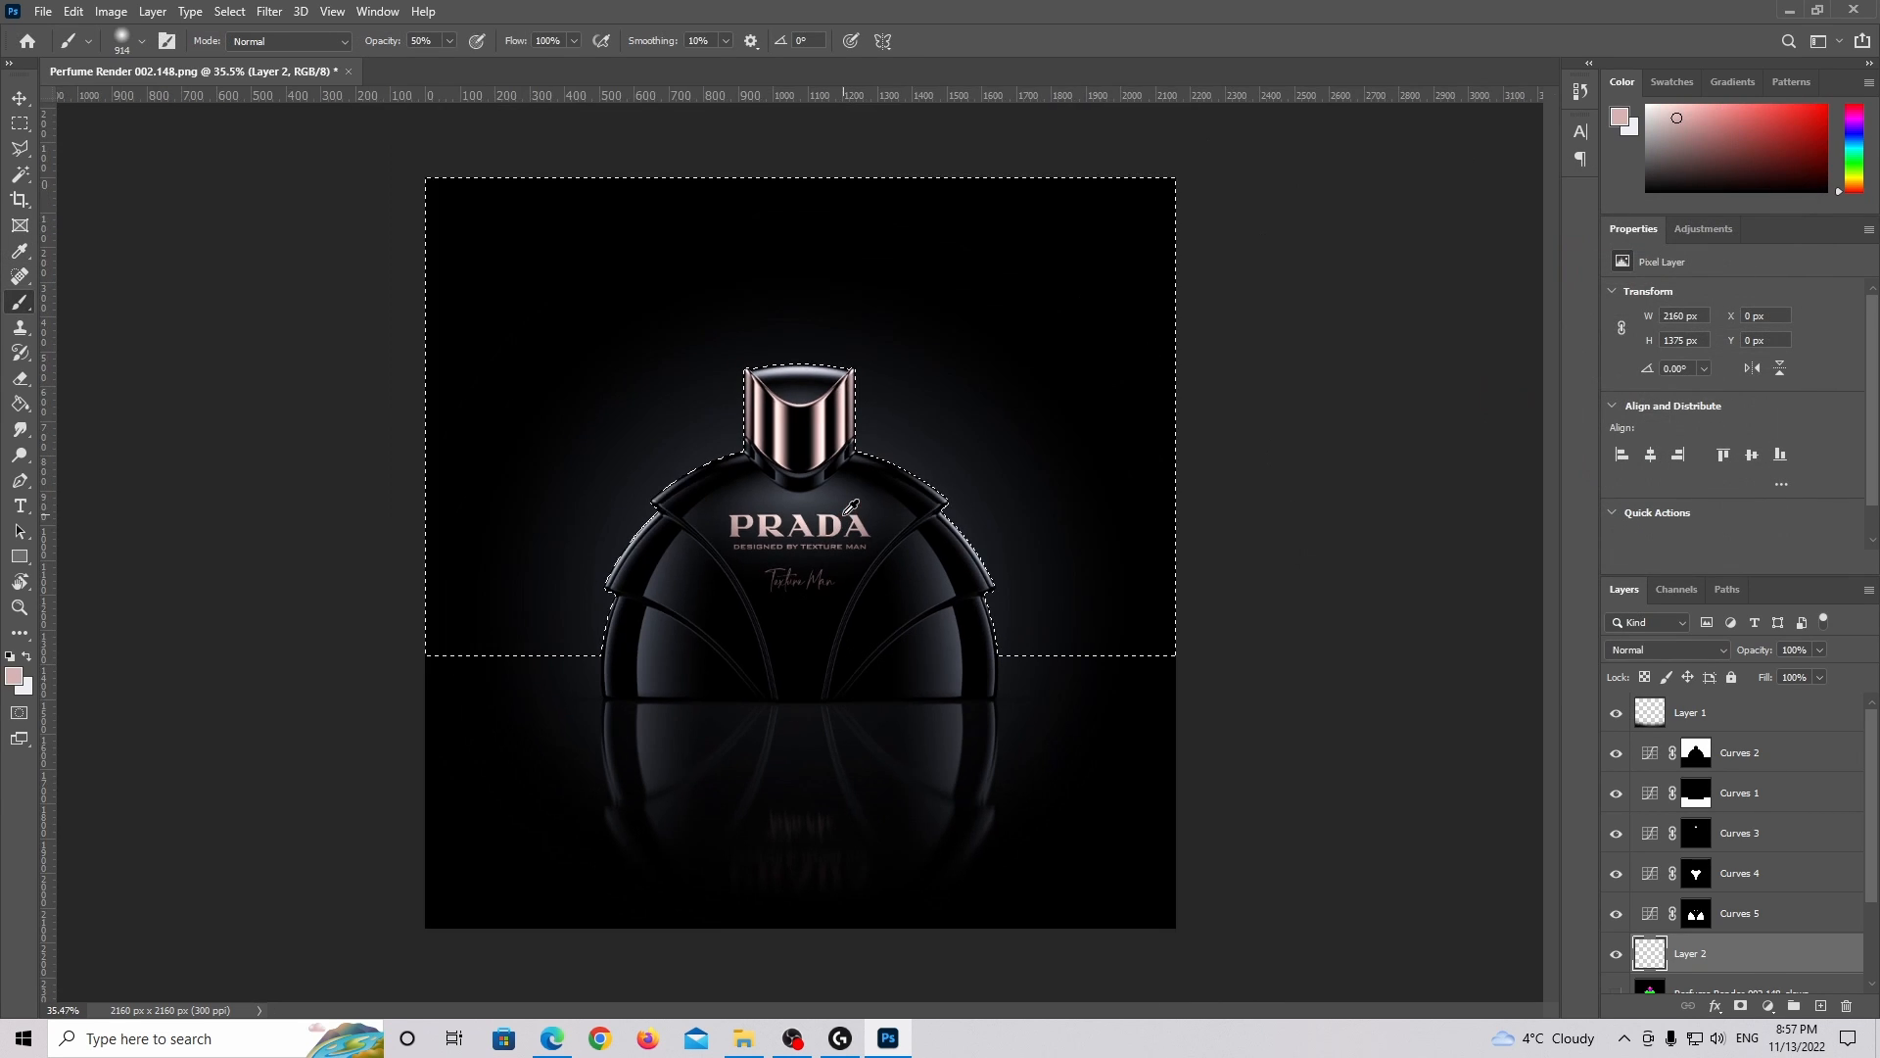
{"action": "mouse_move", "coordinate": [791, 517]}
{"action": "right_mouse_down", "text": "alt"}
{"action": "mouse_move", "coordinate": [903, 467]}
{"action": "mouse_move", "coordinate": [800, 534]}
{"action": "right_mouse_up", "text": "alt"}
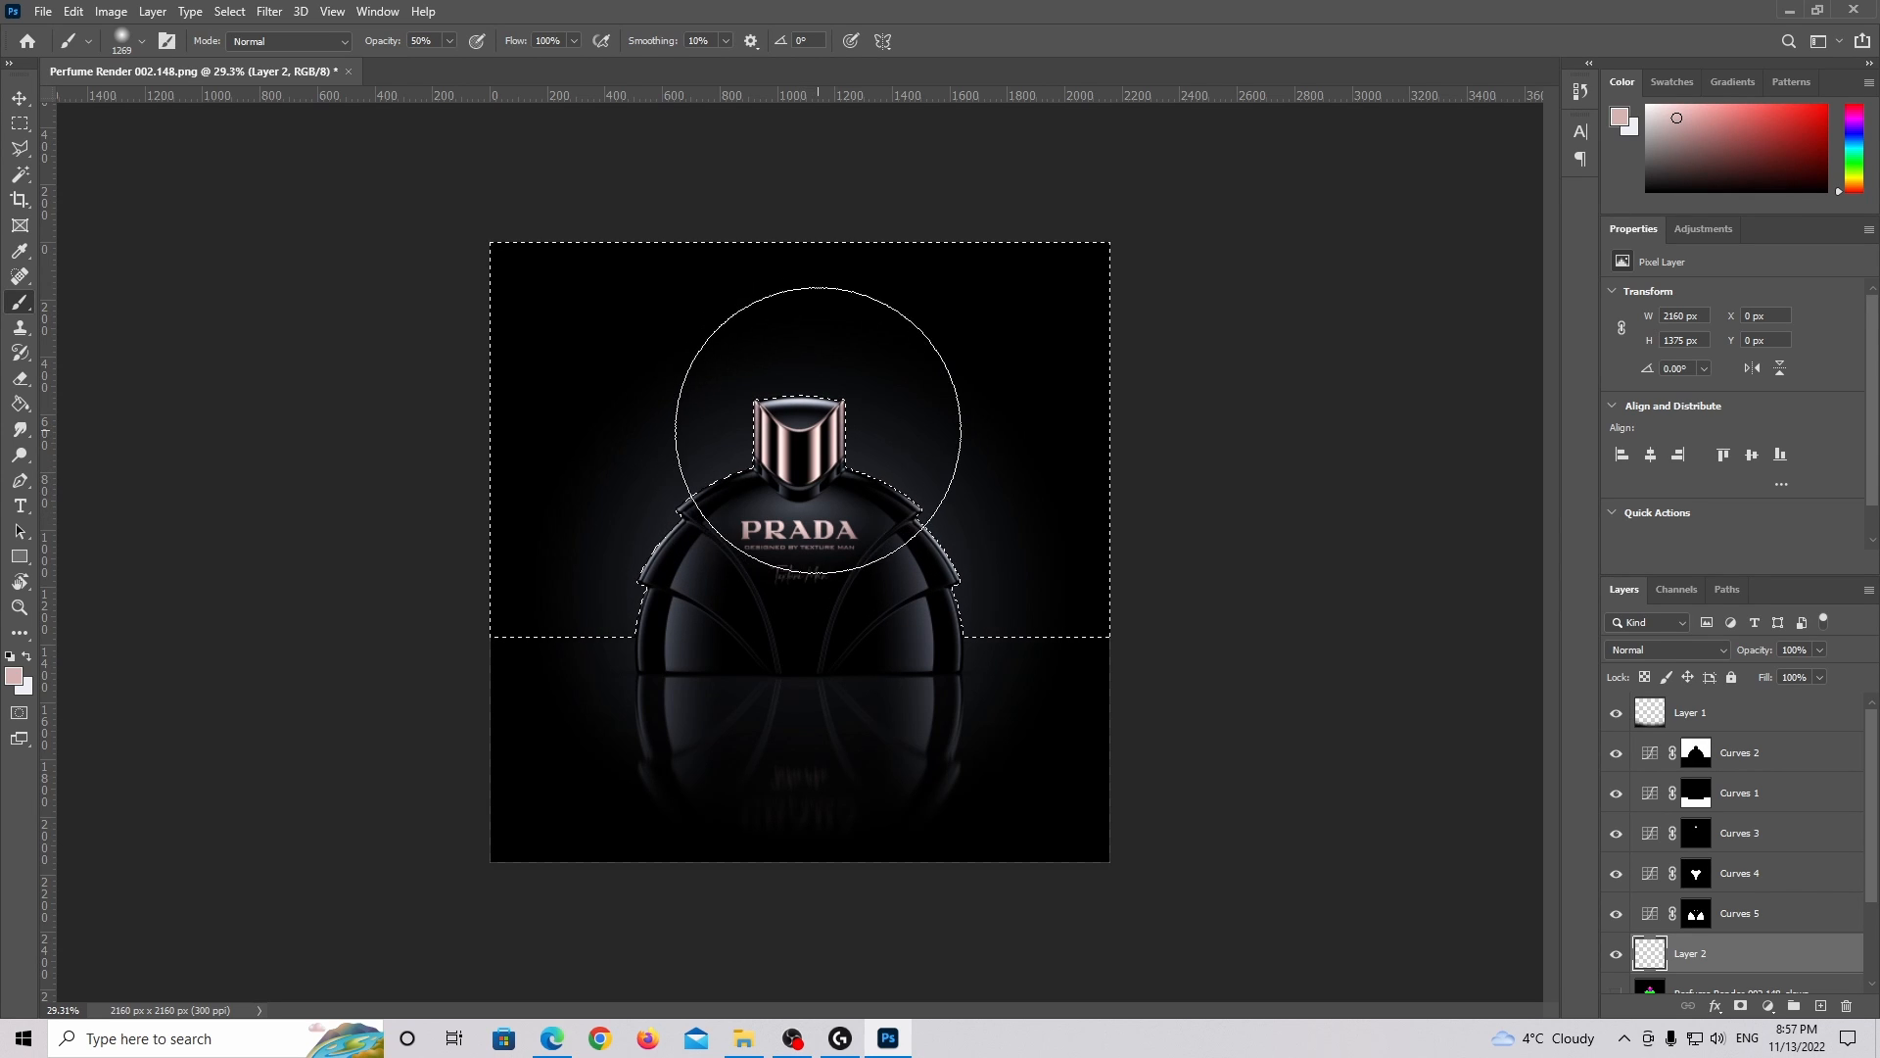
{"action": "right_click_drag", "start_coordinate": [818, 431], "coordinate": [789, 451], "text": "alt"}
{"action": "left_click", "coordinate": [797, 454]}
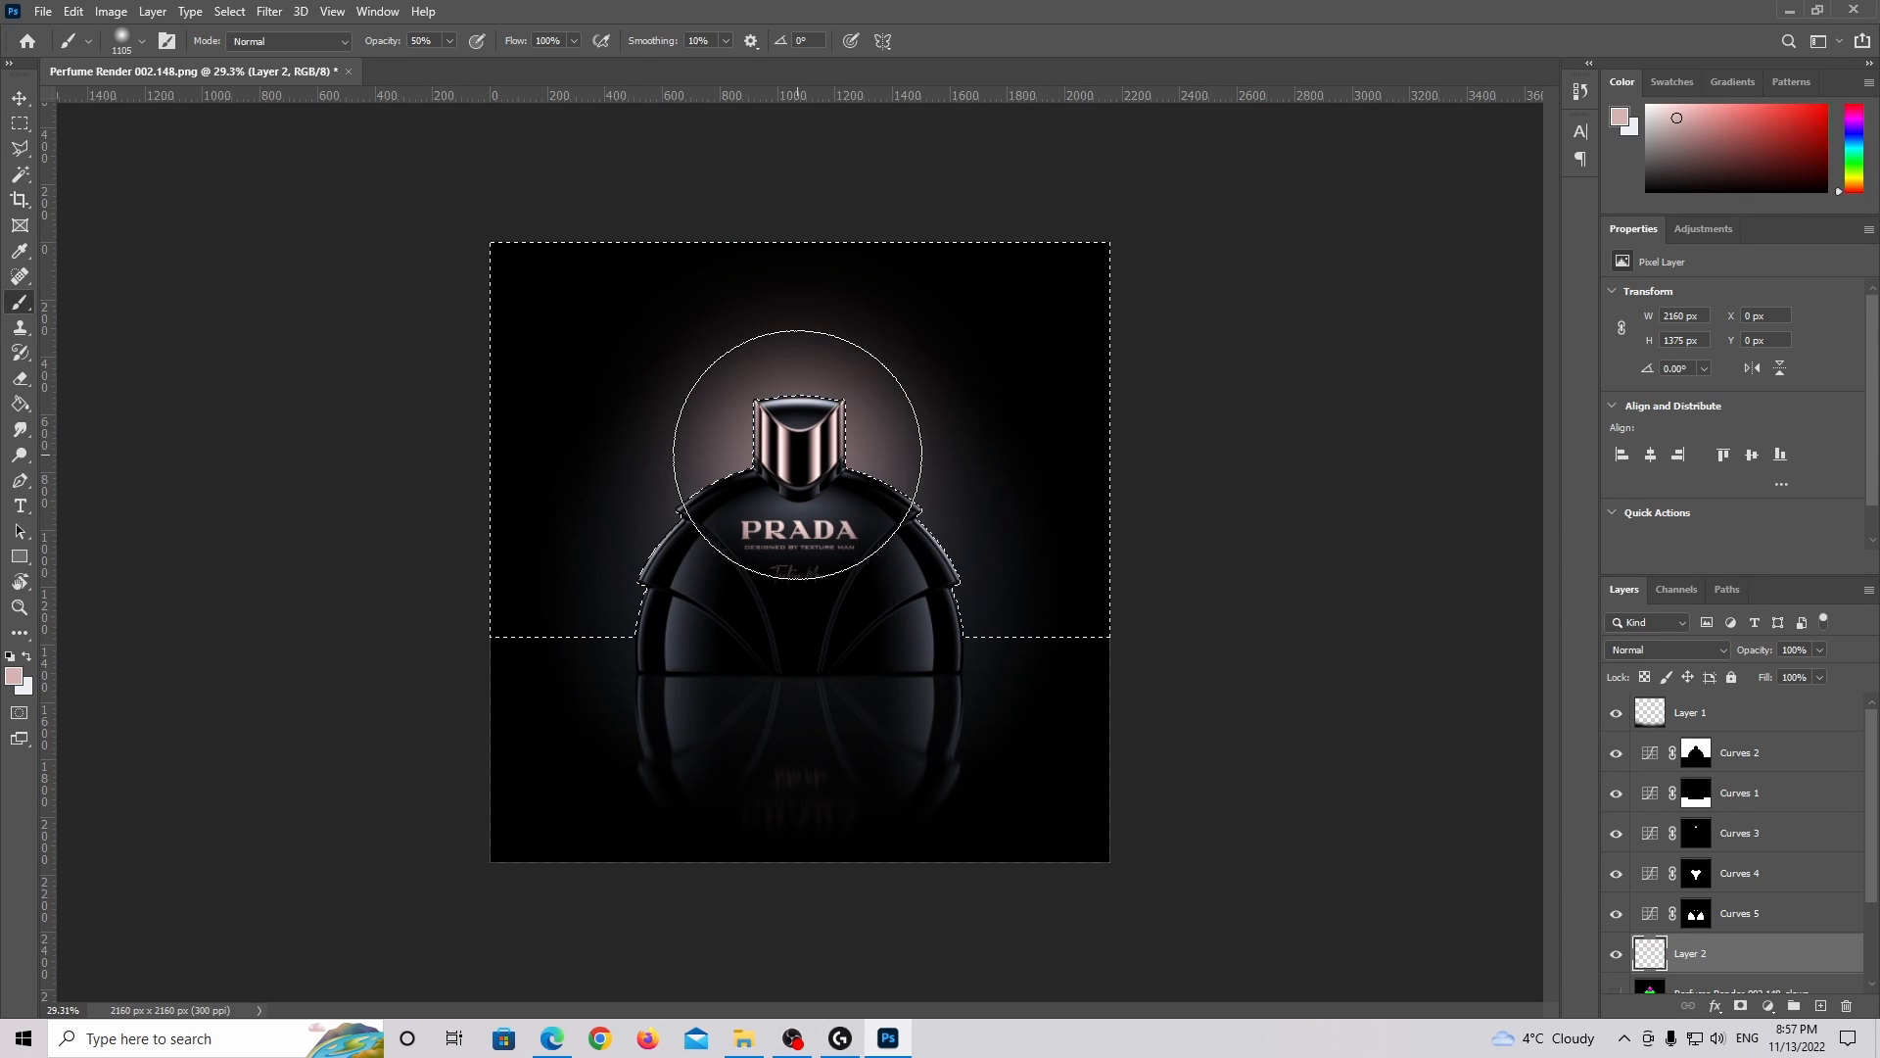
{"action": "key", "text": "ctrl+z"}
{"action": "left_click", "coordinate": [803, 477]}
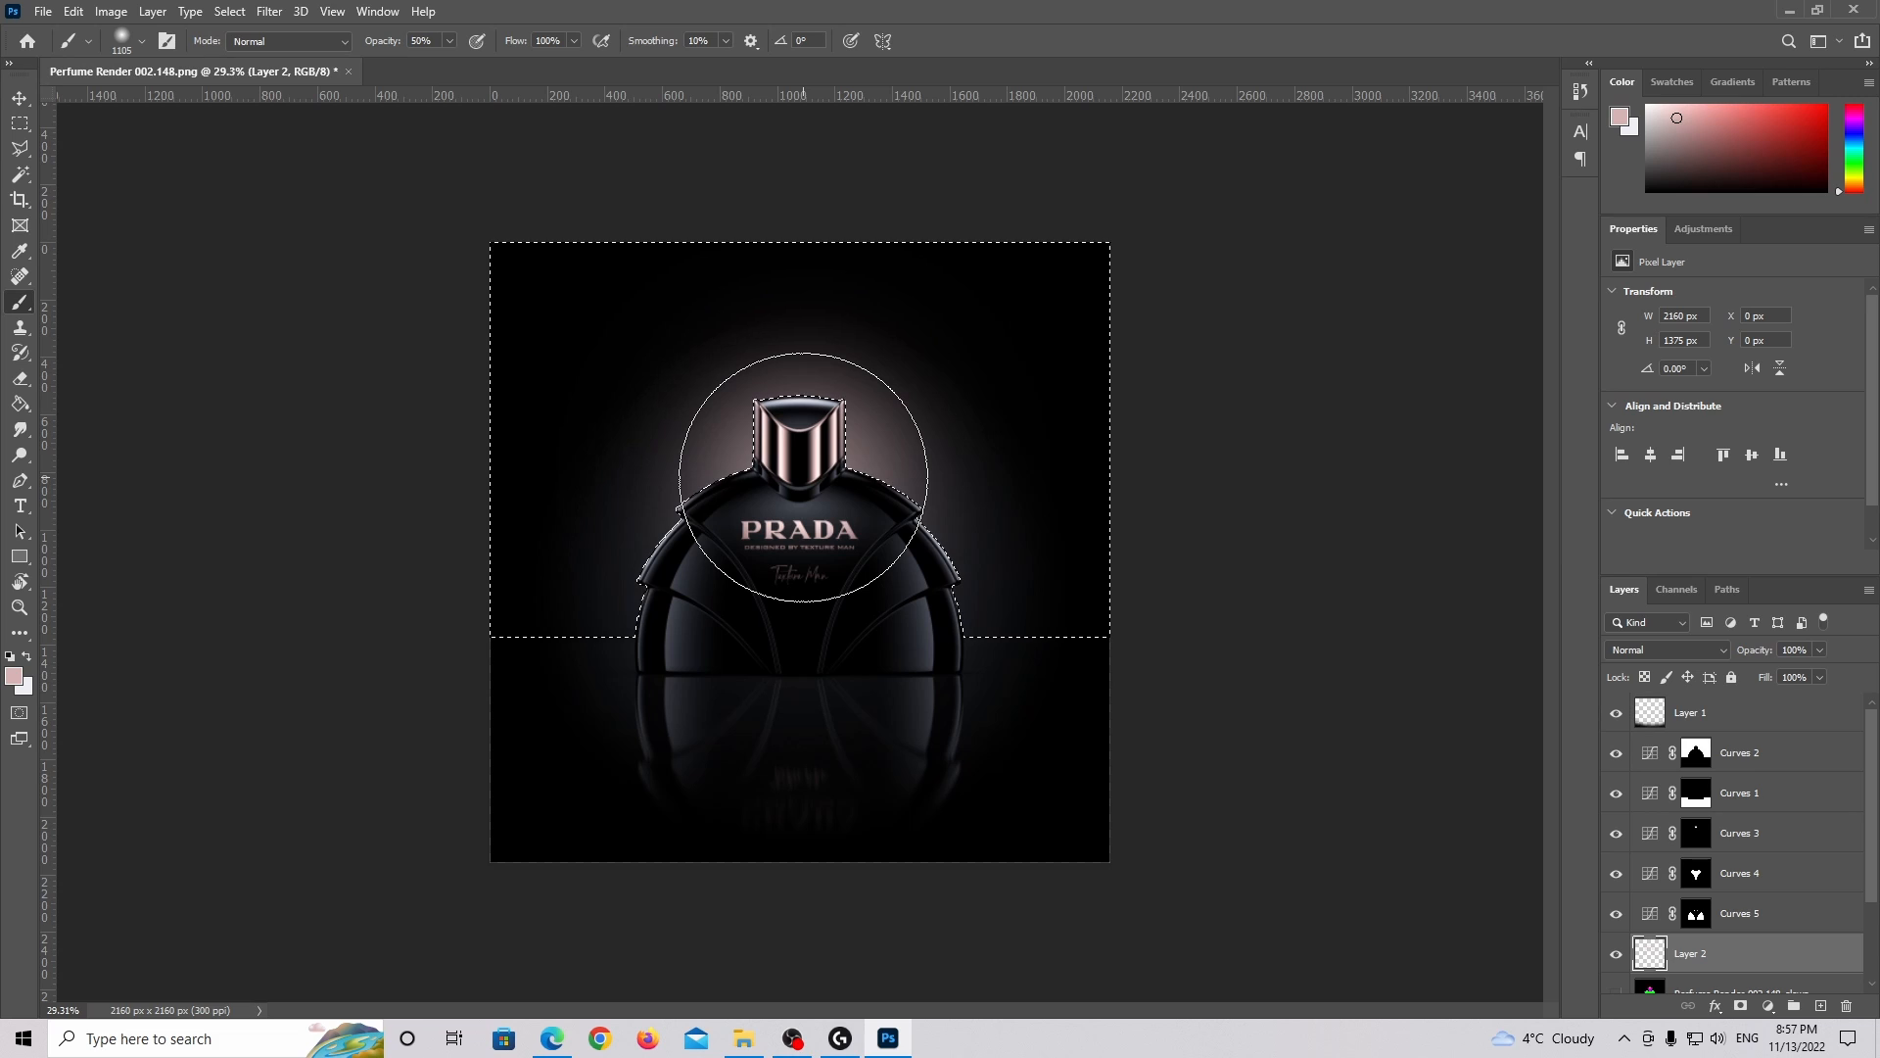
{"action": "key", "text": "ctrl+z"}
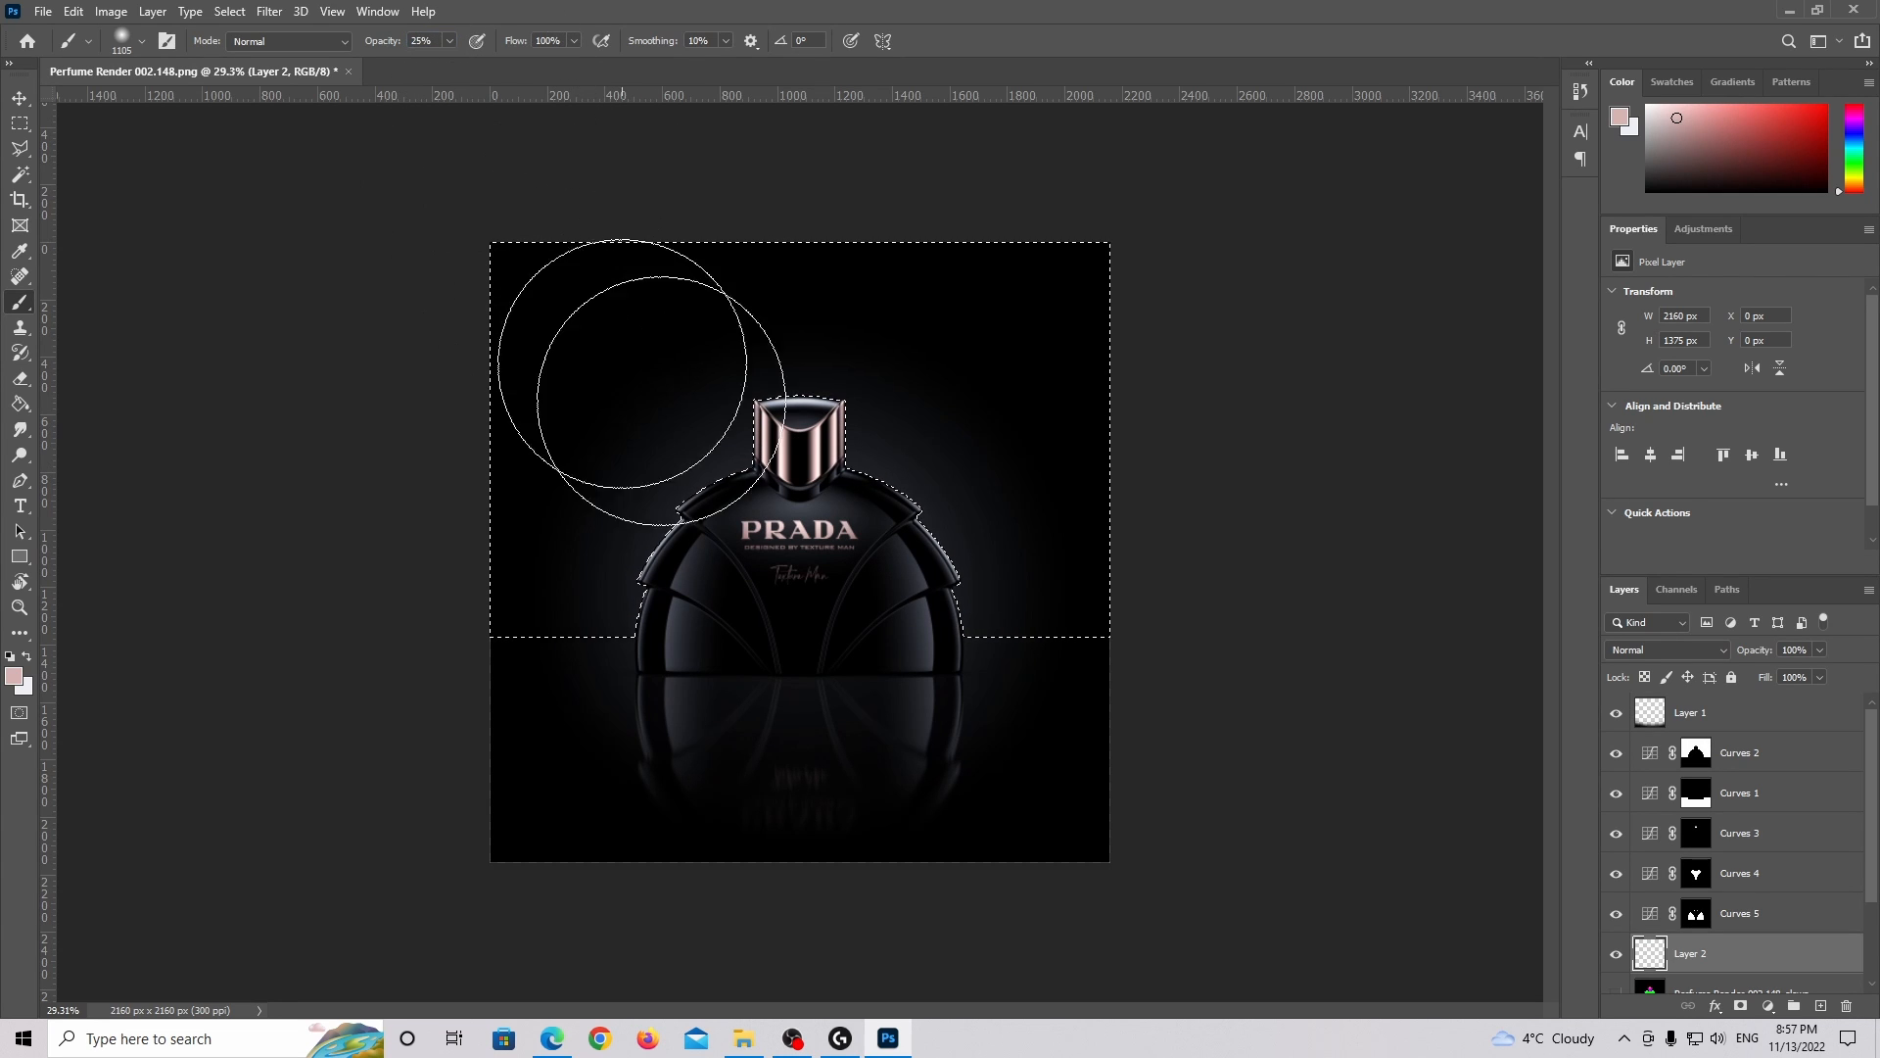
Paint a soft rose-gold glow behind the bottle cap at 25% brush opacity, clear the selection, and compare the image with and without the glow layer.
{"action": "left_click", "coordinate": [802, 478]}
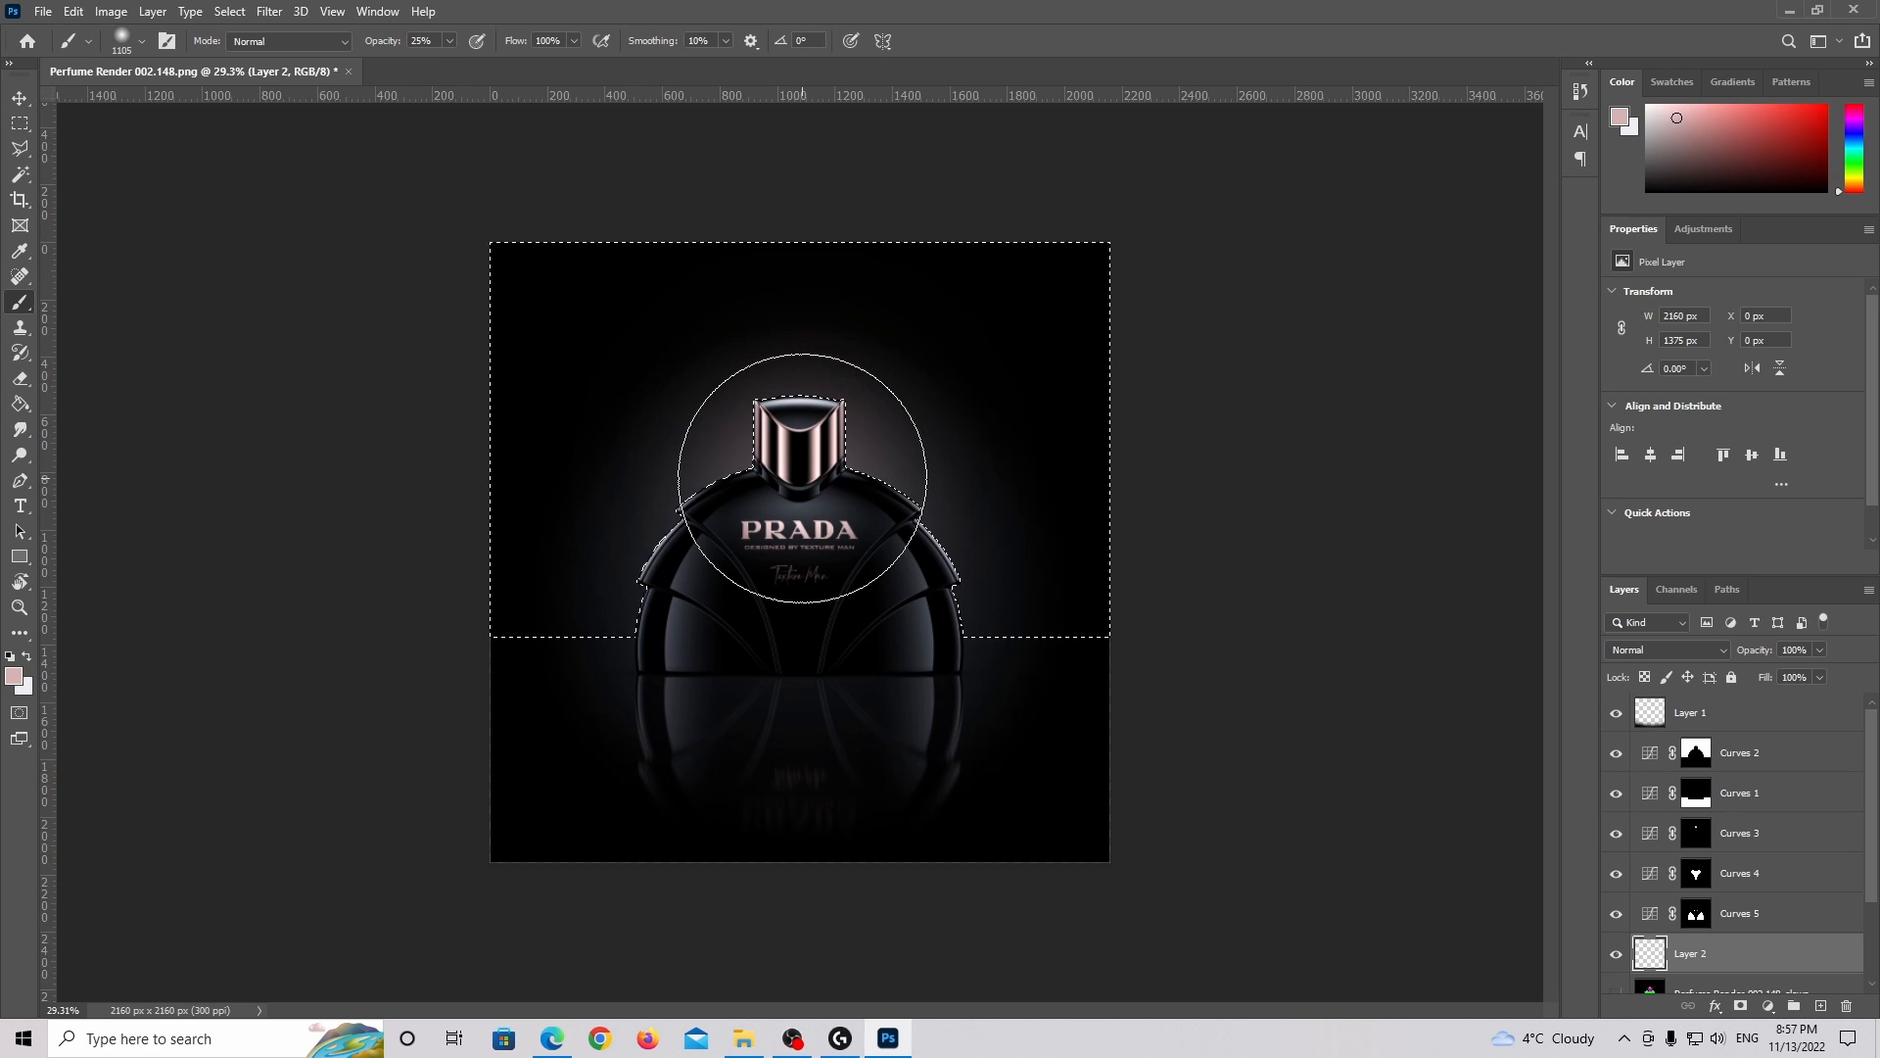
{"action": "right_click_drag", "start_coordinate": [803, 484], "coordinate": [805, 486], "text": "alt"}
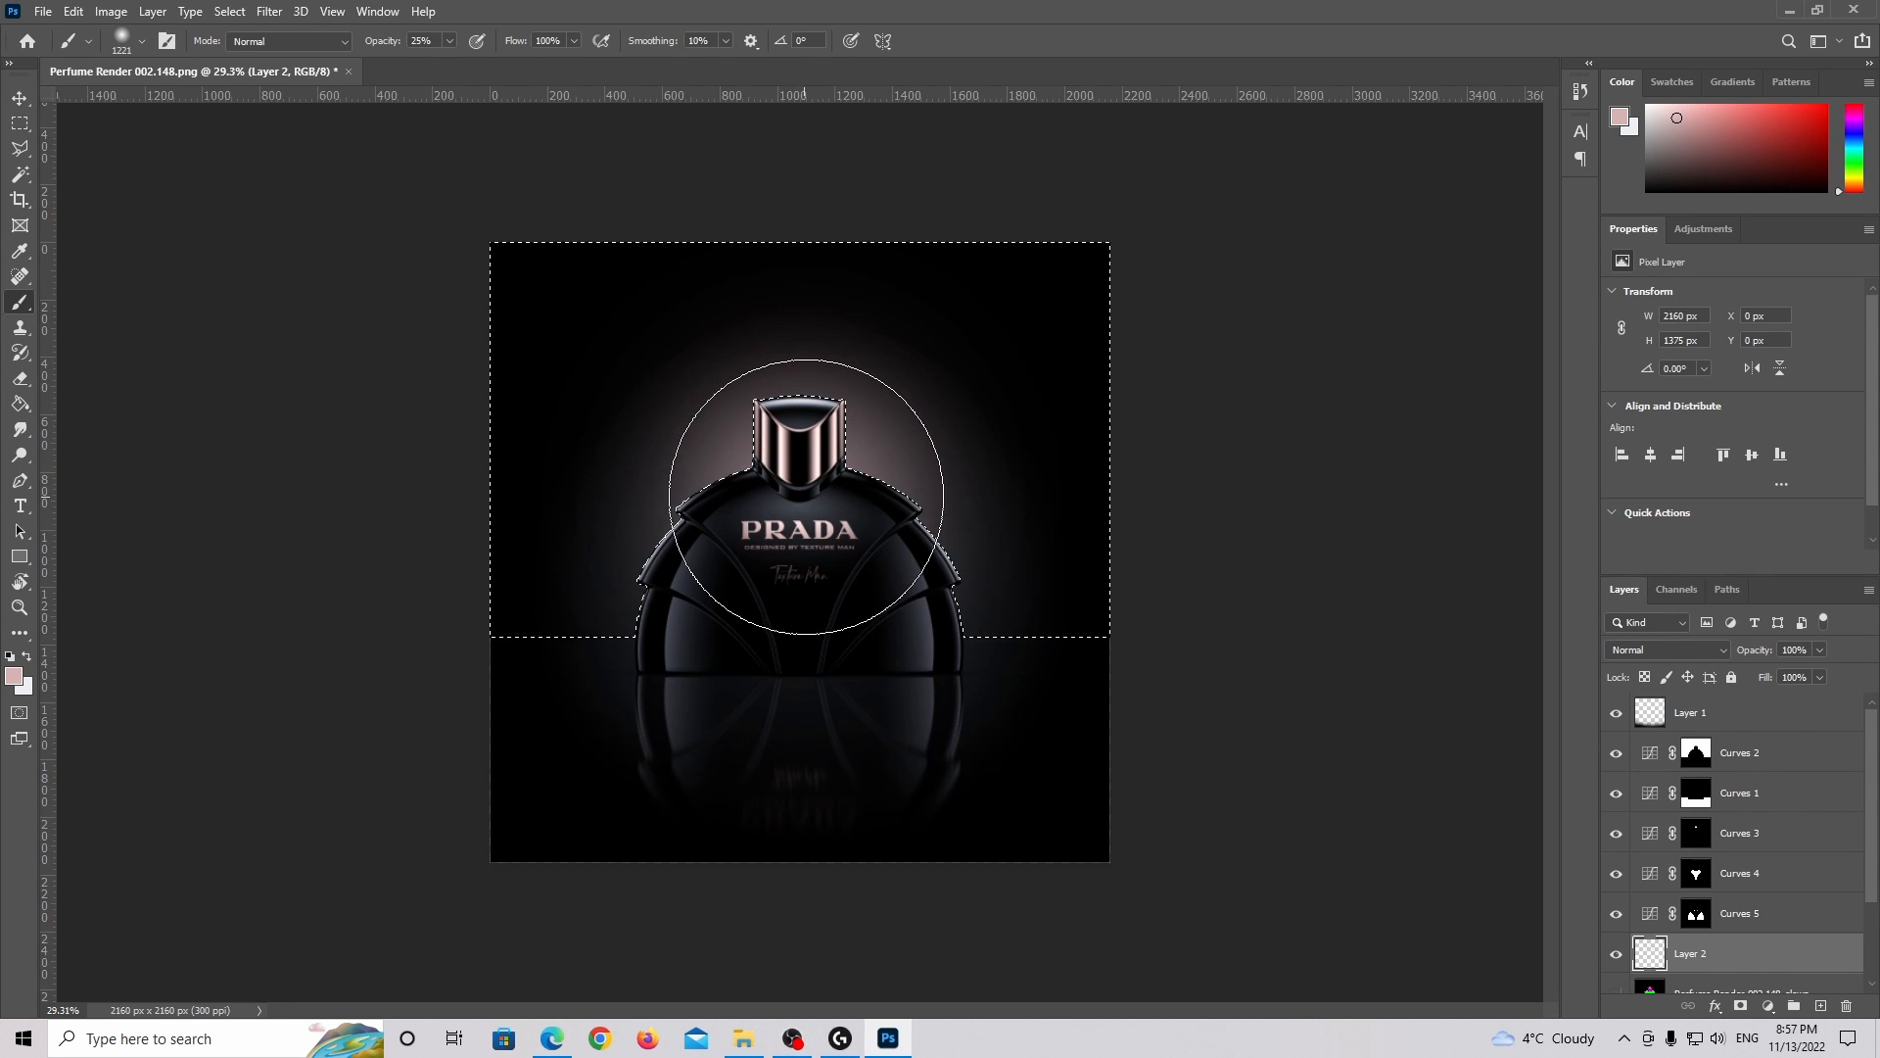
{"action": "scroll", "coordinate": [807, 497], "scroll_direction": "up", "scroll_amount": 2, "text": "alt"}
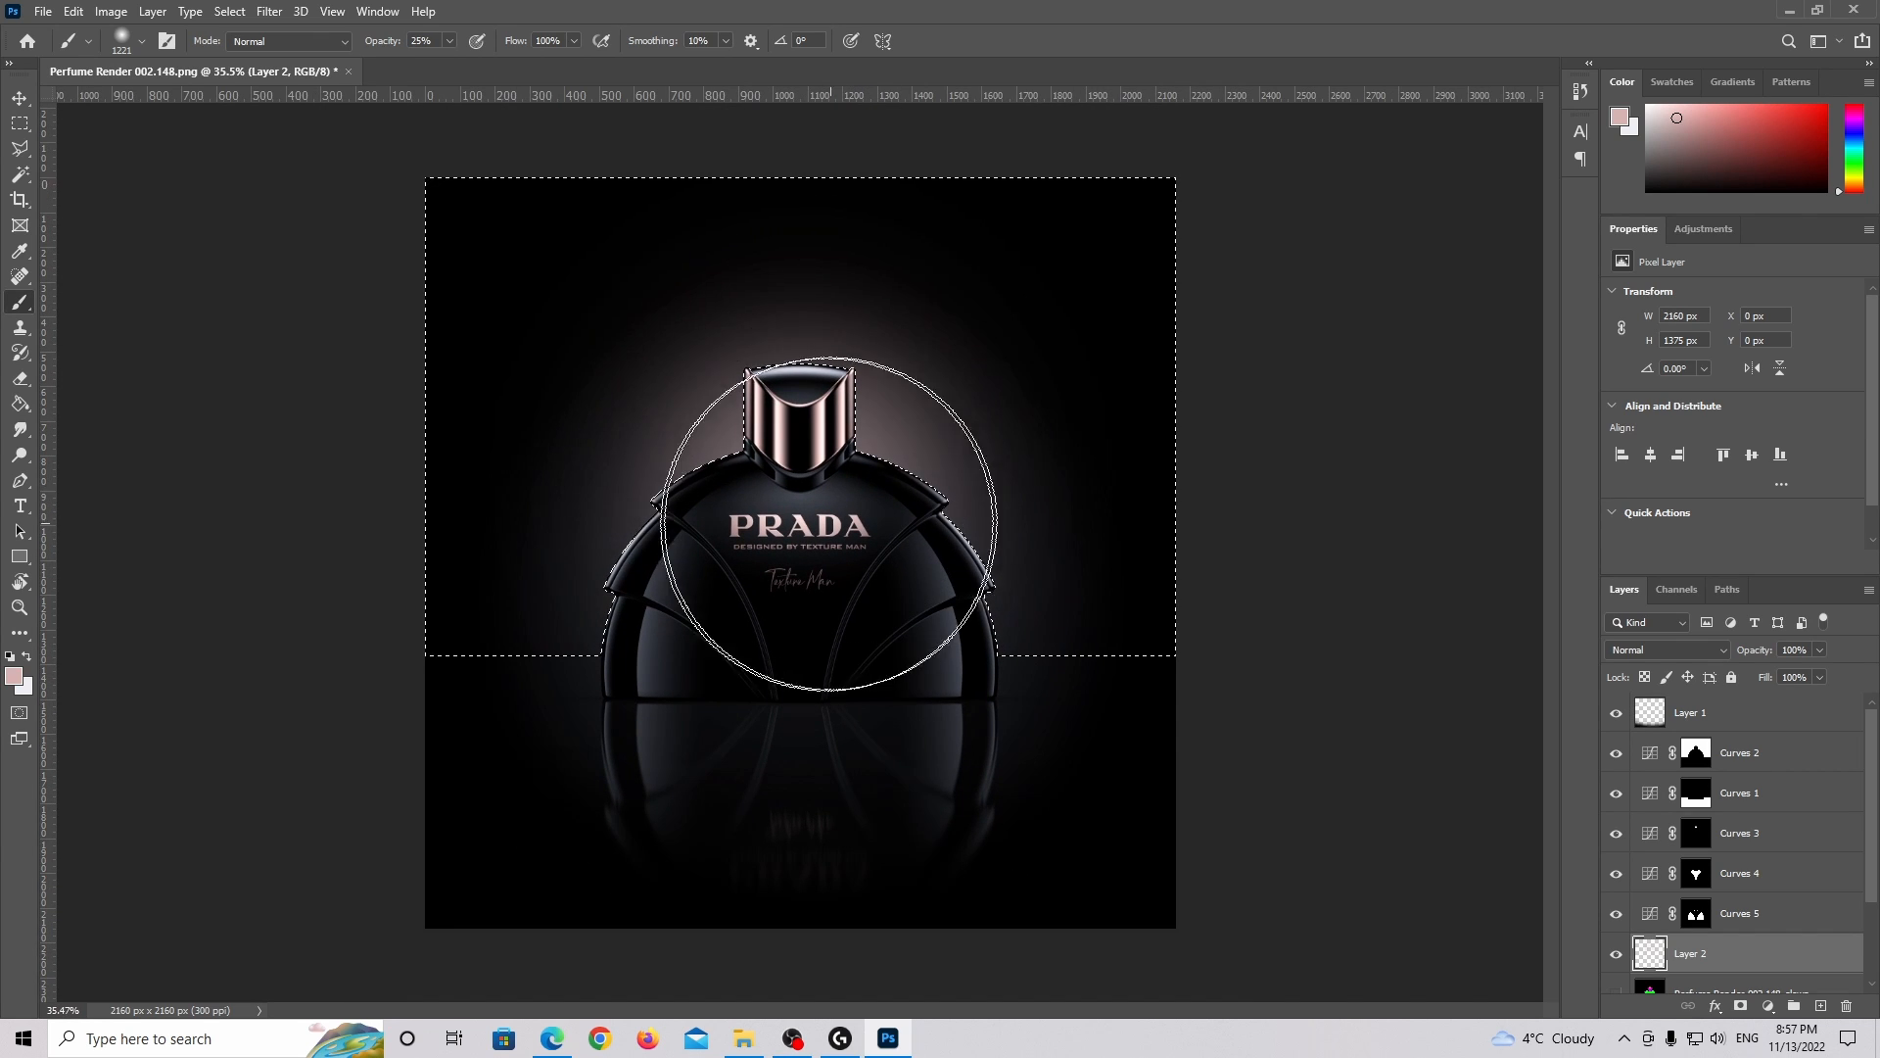
{"action": "mouse_move", "coordinate": [803, 496]}
{"action": "right_mouse_down", "text": "alt"}
{"action": "mouse_move", "coordinate": [771, 502]}
{"action": "mouse_move", "coordinate": [784, 442]}
{"action": "right_mouse_up", "text": "alt"}
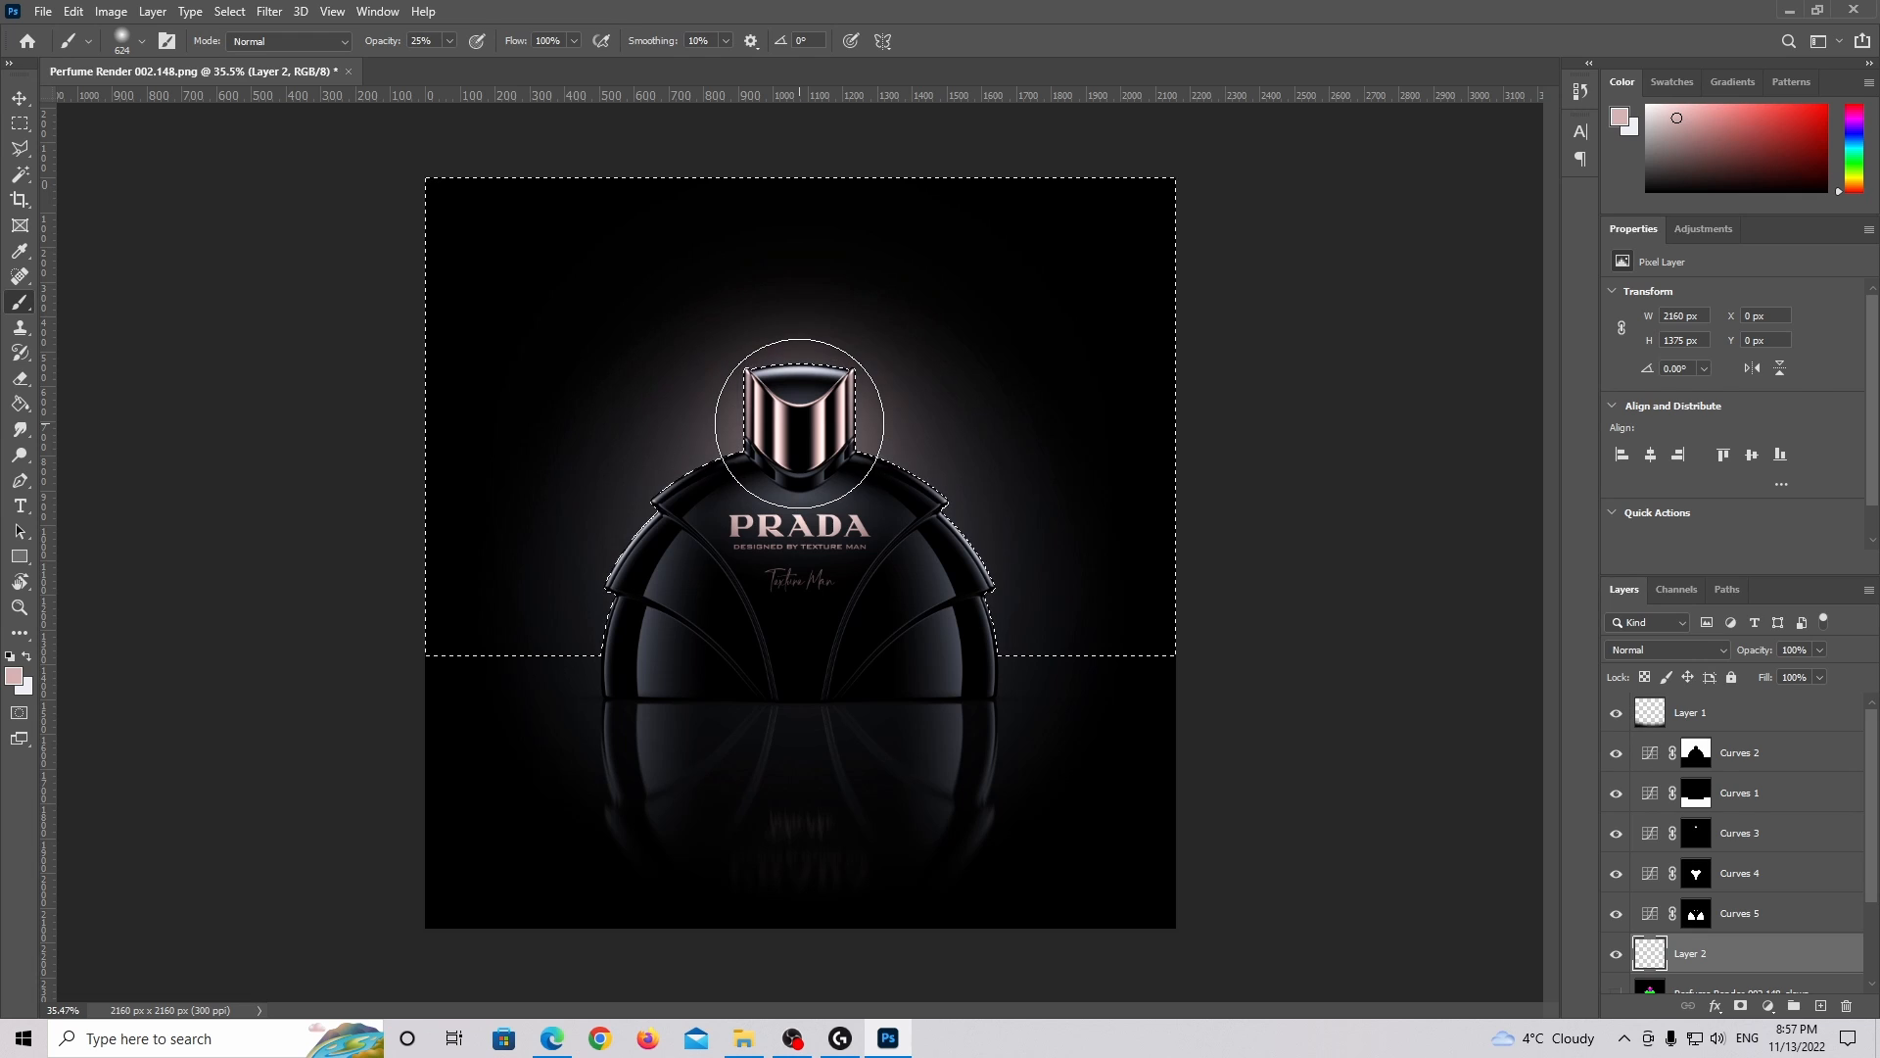
{"action": "scroll", "coordinate": [897, 553], "scroll_direction": "down", "scroll_amount": 2, "text": "alt"}
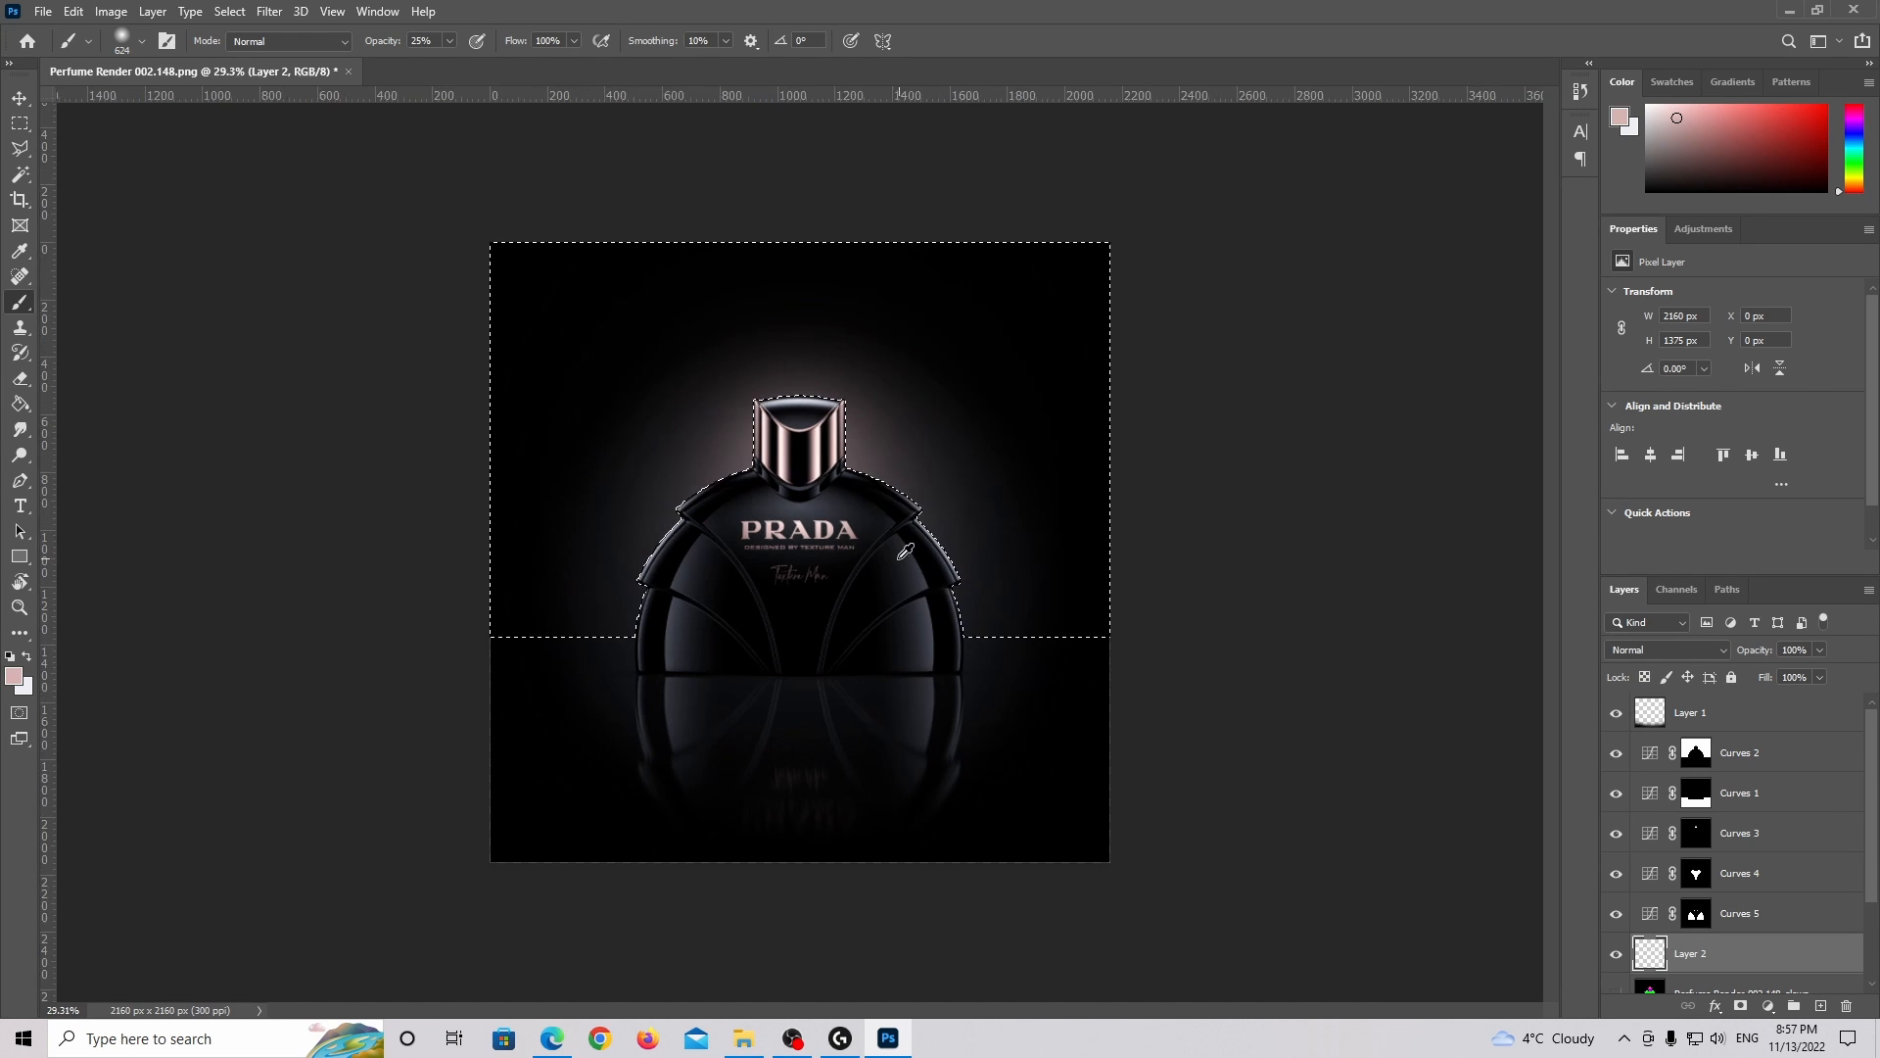
{"action": "scroll", "coordinate": [897, 552], "scroll_direction": "up", "scroll_amount": 2, "text": "alt"}
{"action": "key", "text": "ctrl+d"}
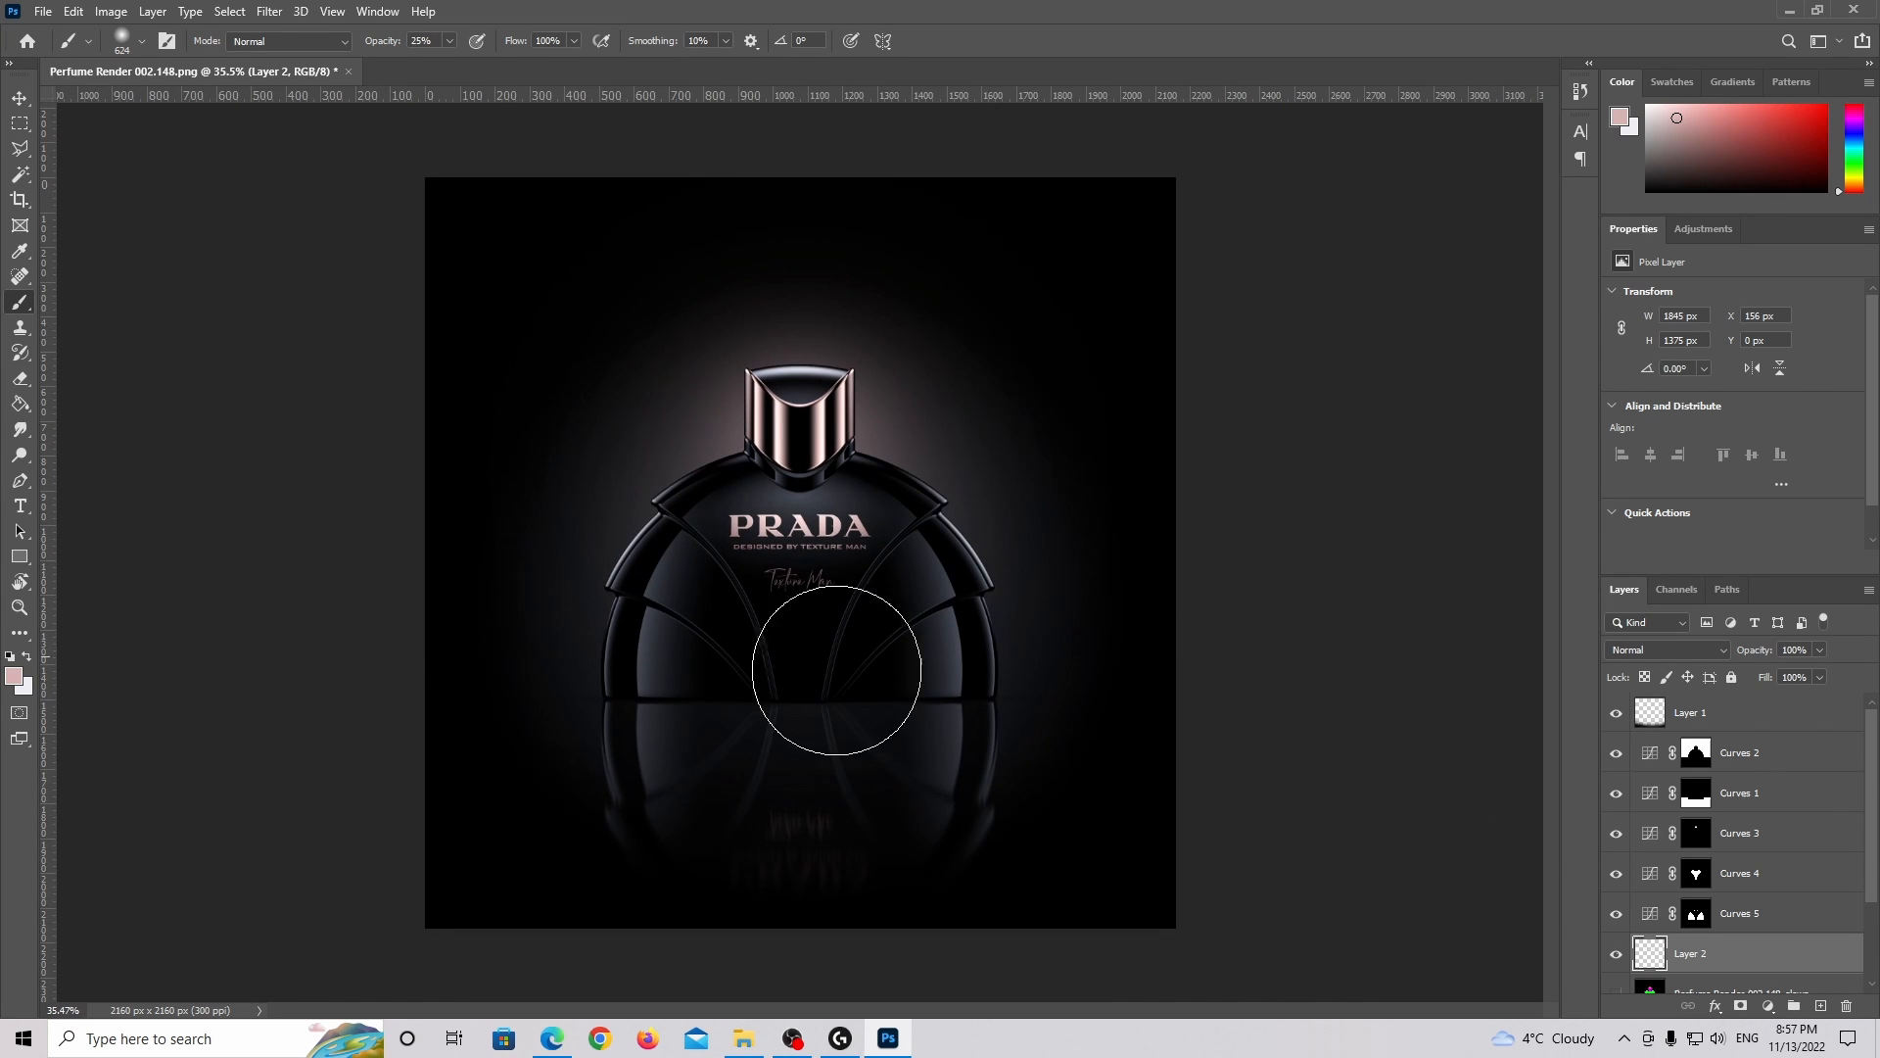
{"action": "left_click", "coordinate": [1617, 954]}
{"action": "left_click", "coordinate": [1617, 954]}
{"action": "scroll", "coordinate": [860, 685], "scroll_direction": "up", "scroll_amount": 1, "text": "alt"}
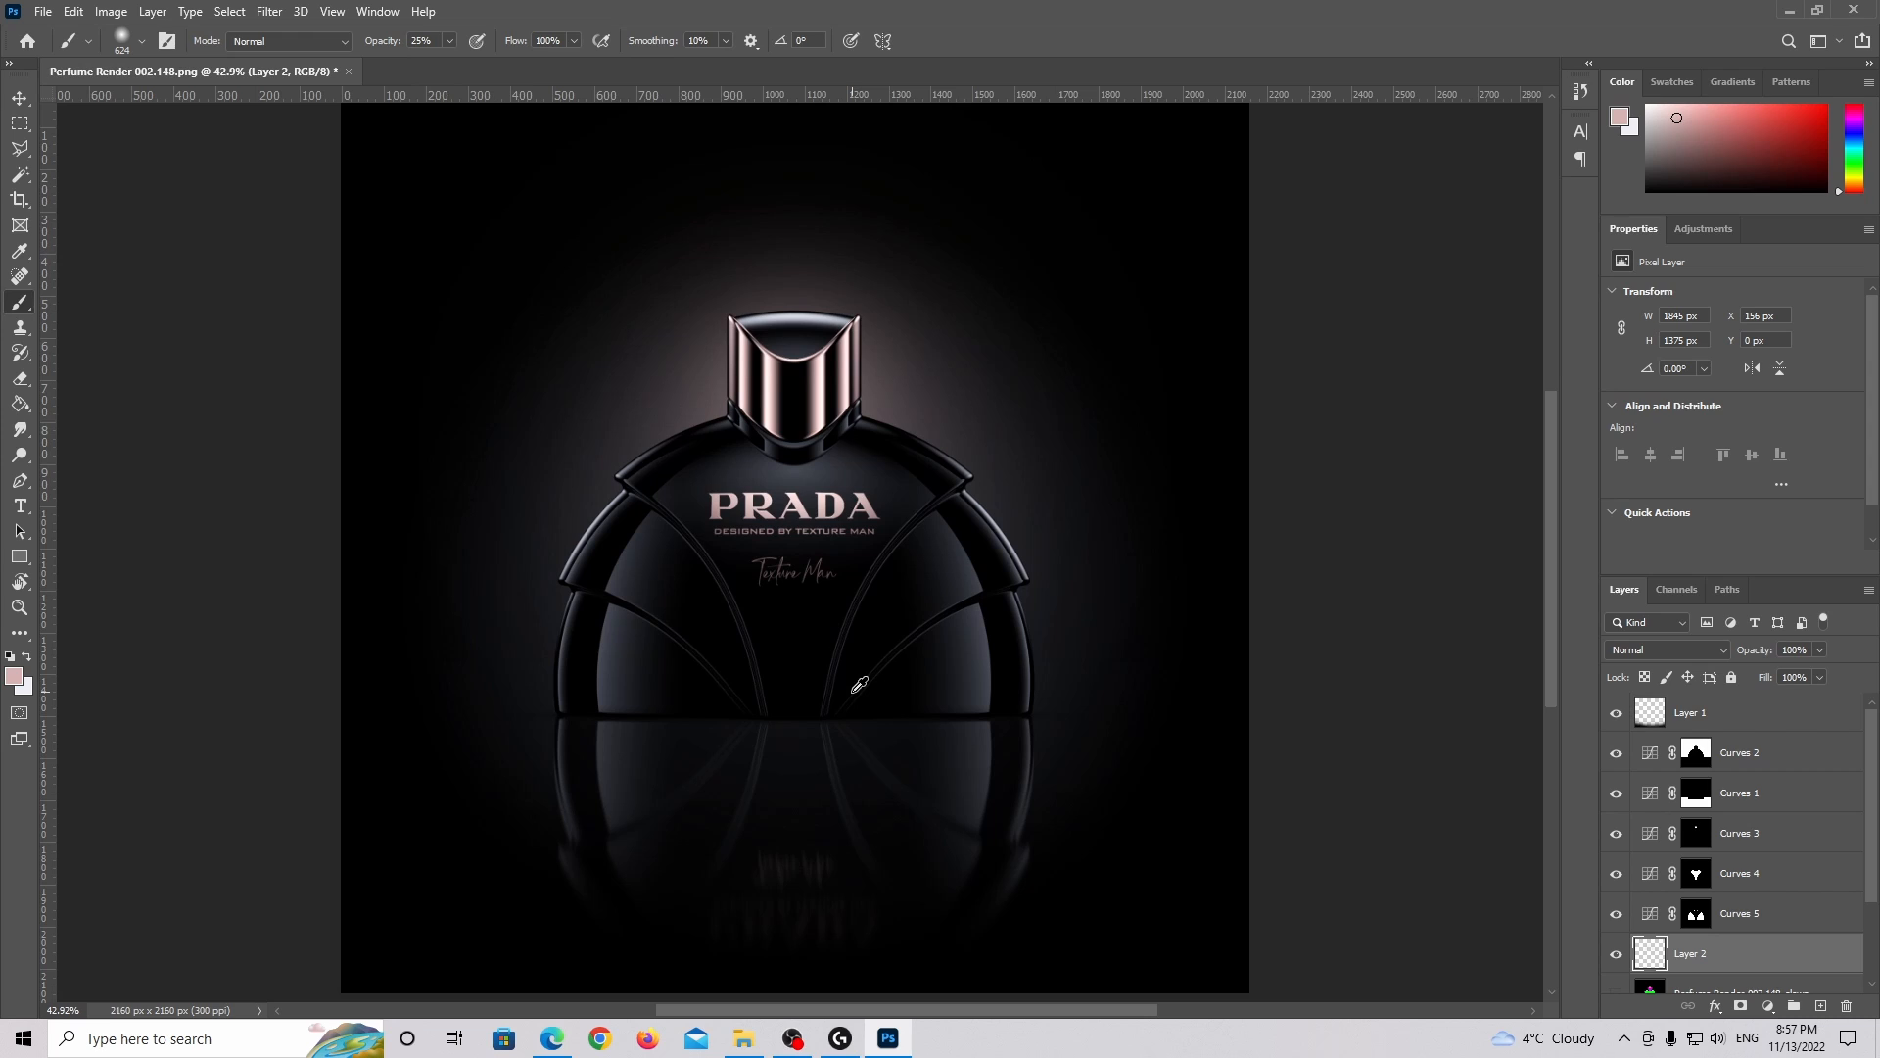
{"action": "scroll", "coordinate": [860, 685], "scroll_direction": "down", "scroll_amount": 1, "text": "alt"}
Select the ground area on the clown pass with the Magic Wand and leave the pass hidden.
{"action": "scroll", "coordinate": [1753, 901], "scroll_direction": "down", "scroll_amount": 1}
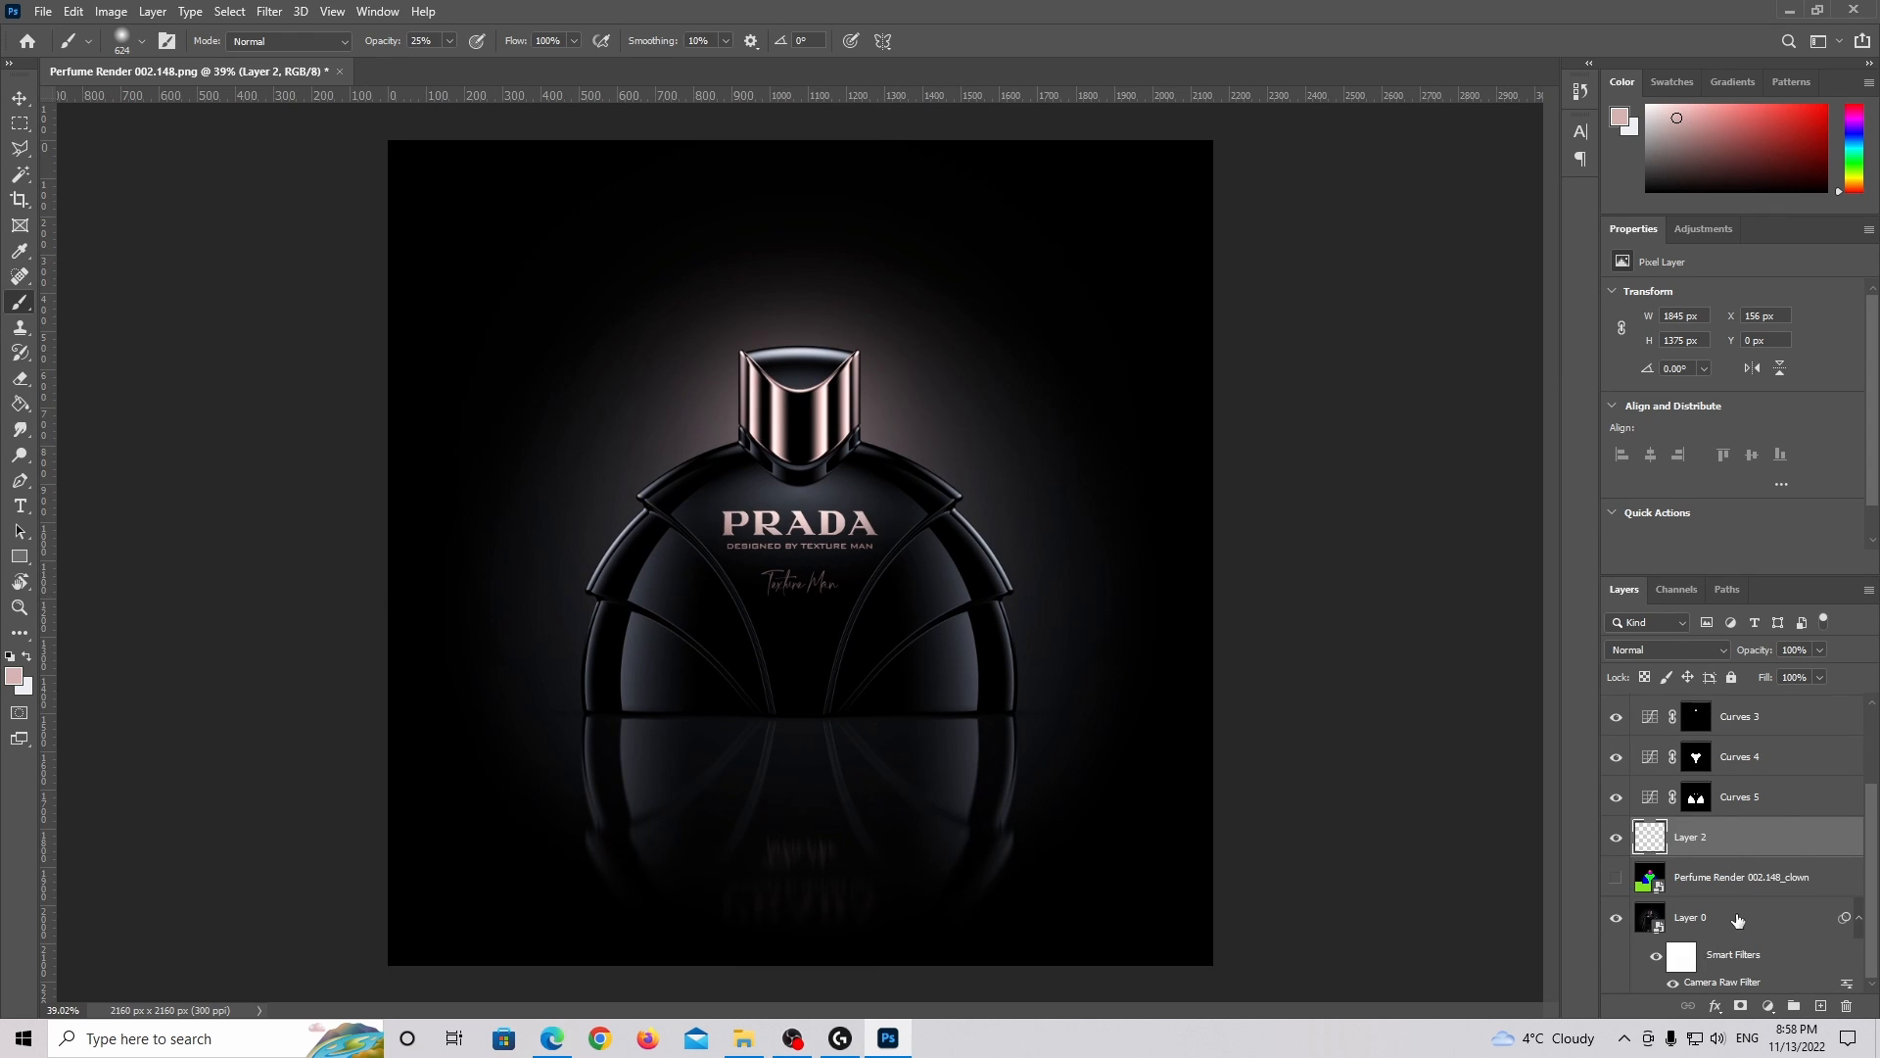
{"action": "left_click", "coordinate": [1691, 881]}
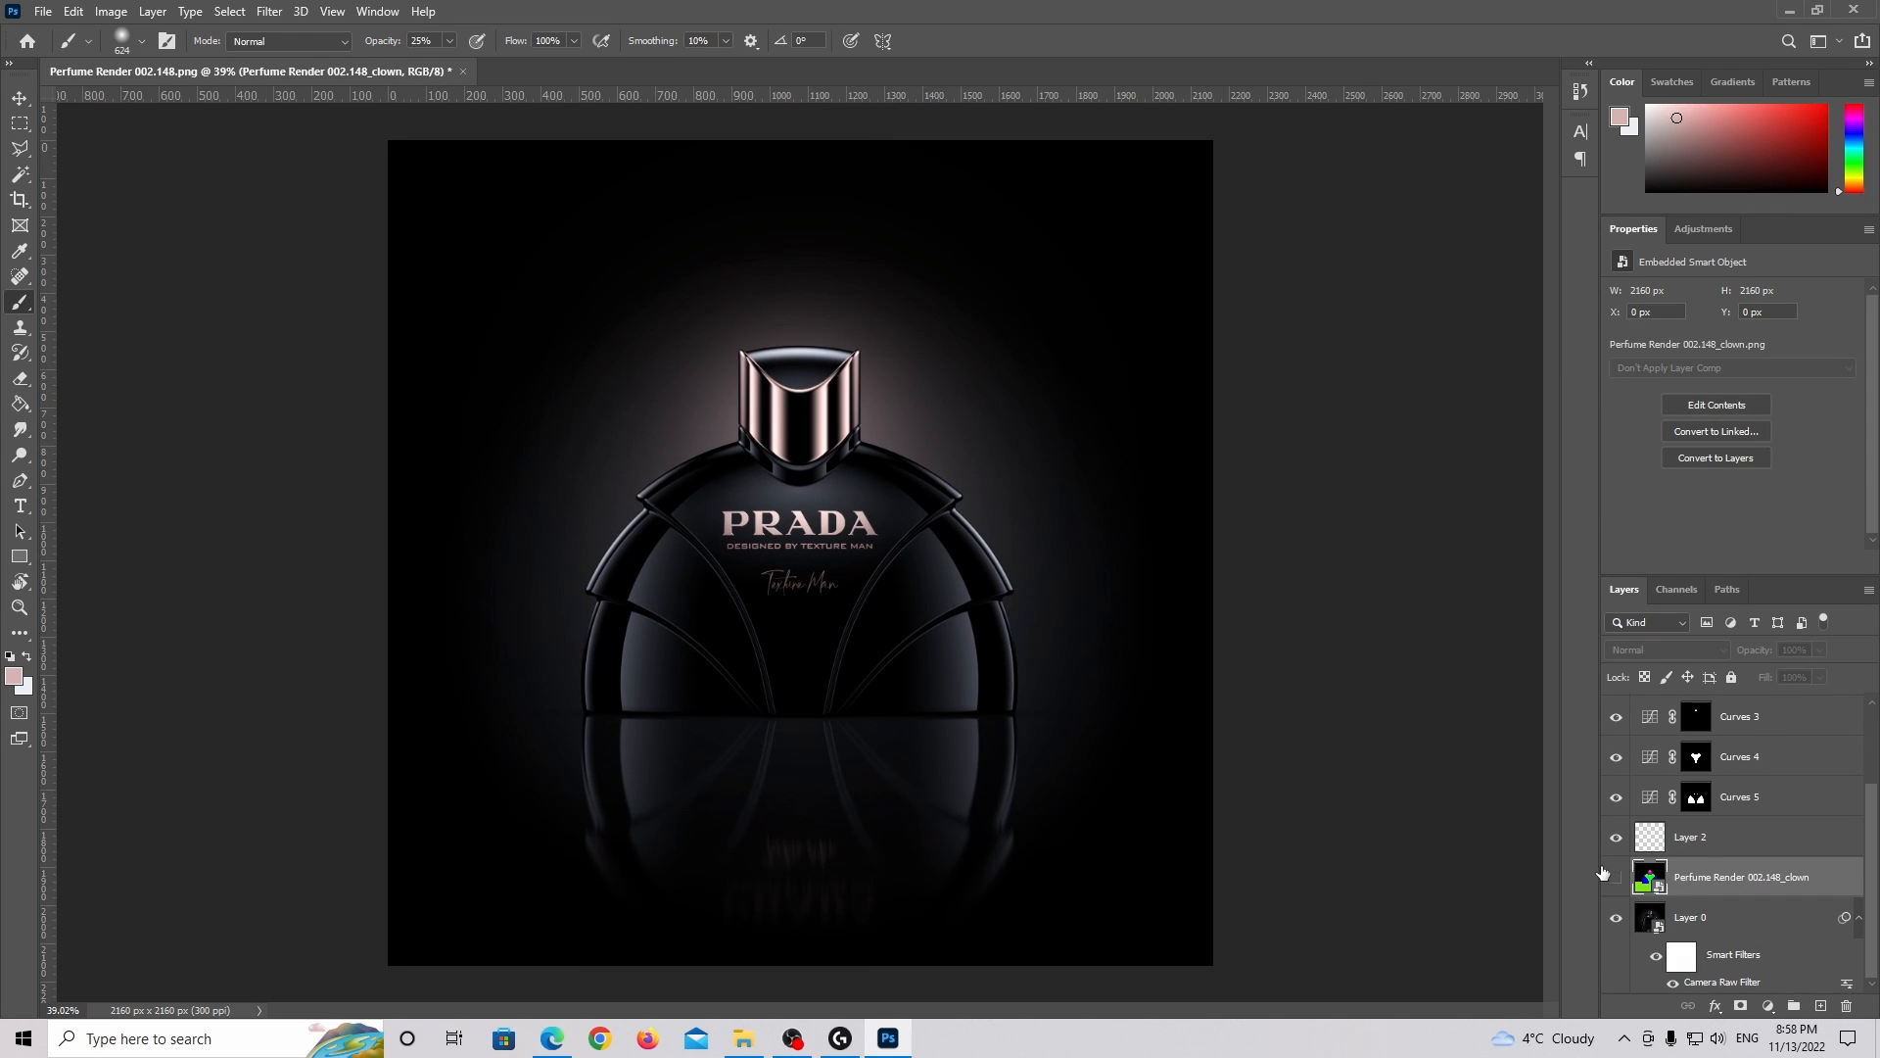
{"action": "key", "text": "w"}
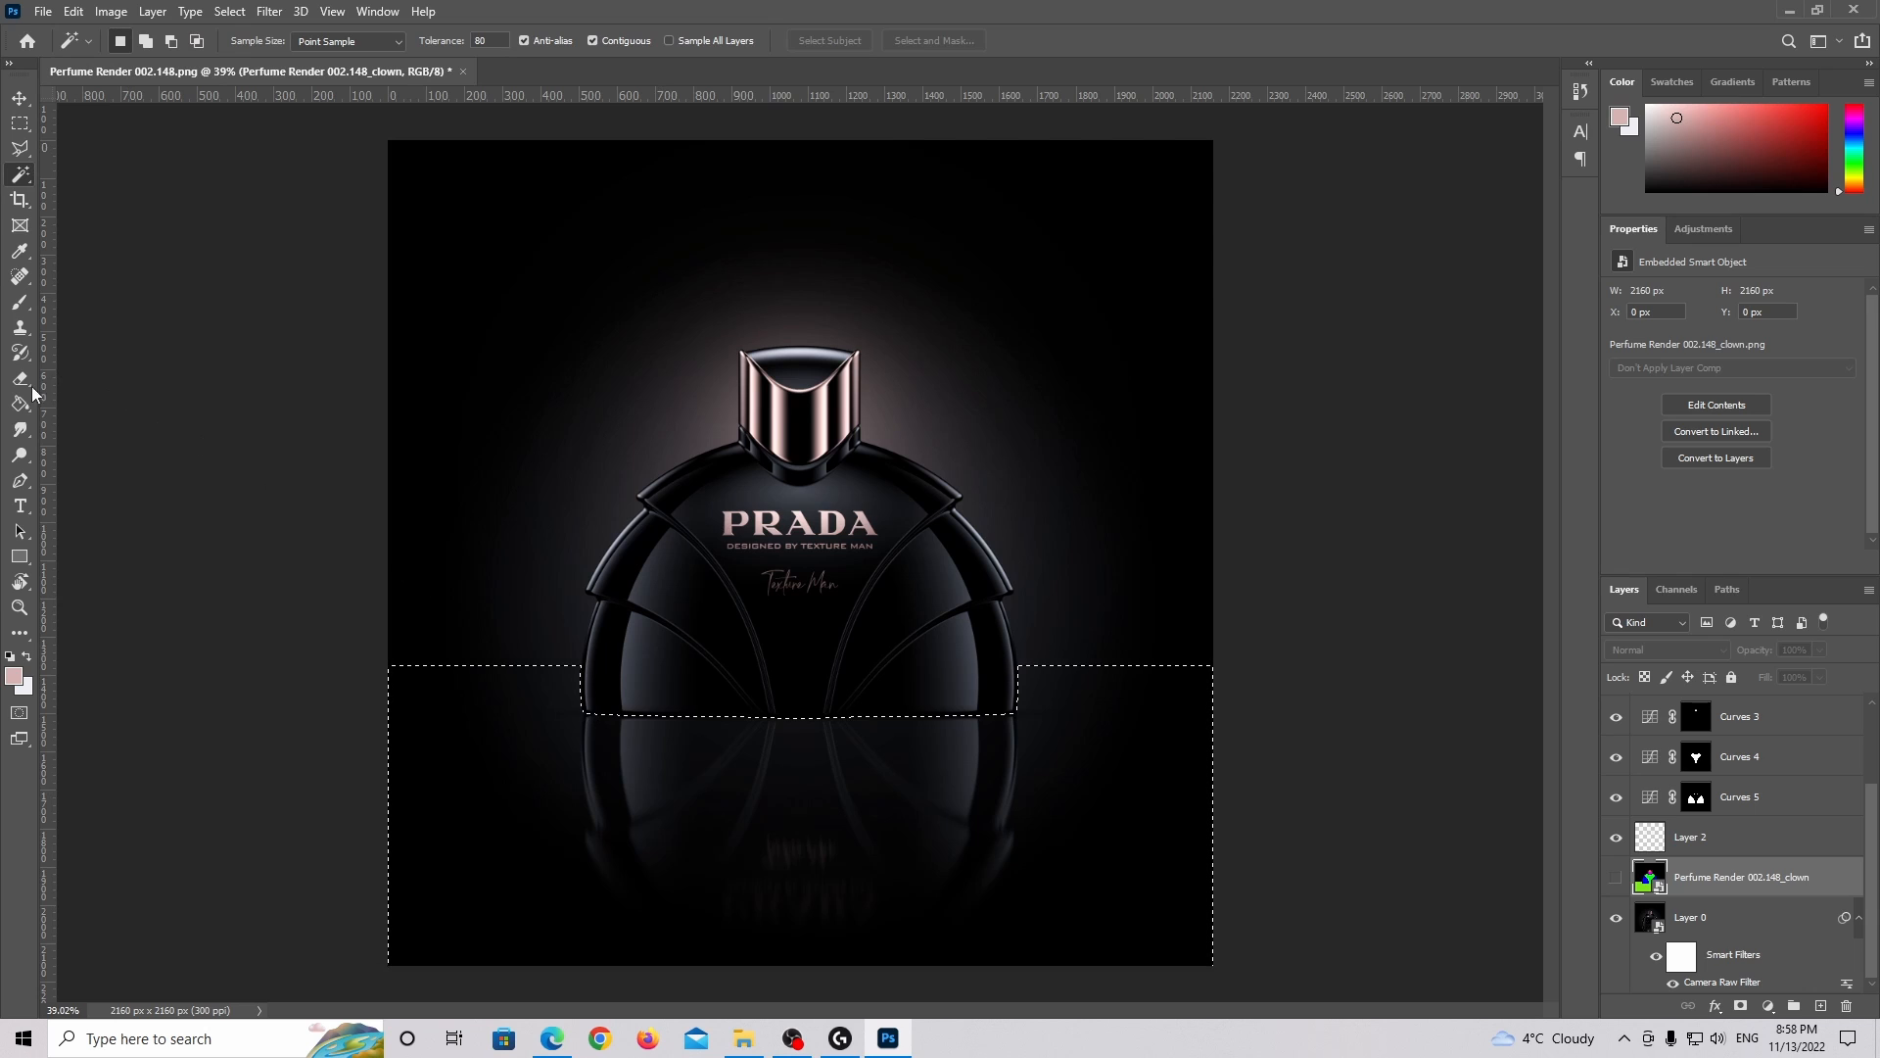
Set the foreground colour to white for the Brush and add a new empty layer above the clown pass.
{"action": "left_click", "coordinate": [14, 675]}
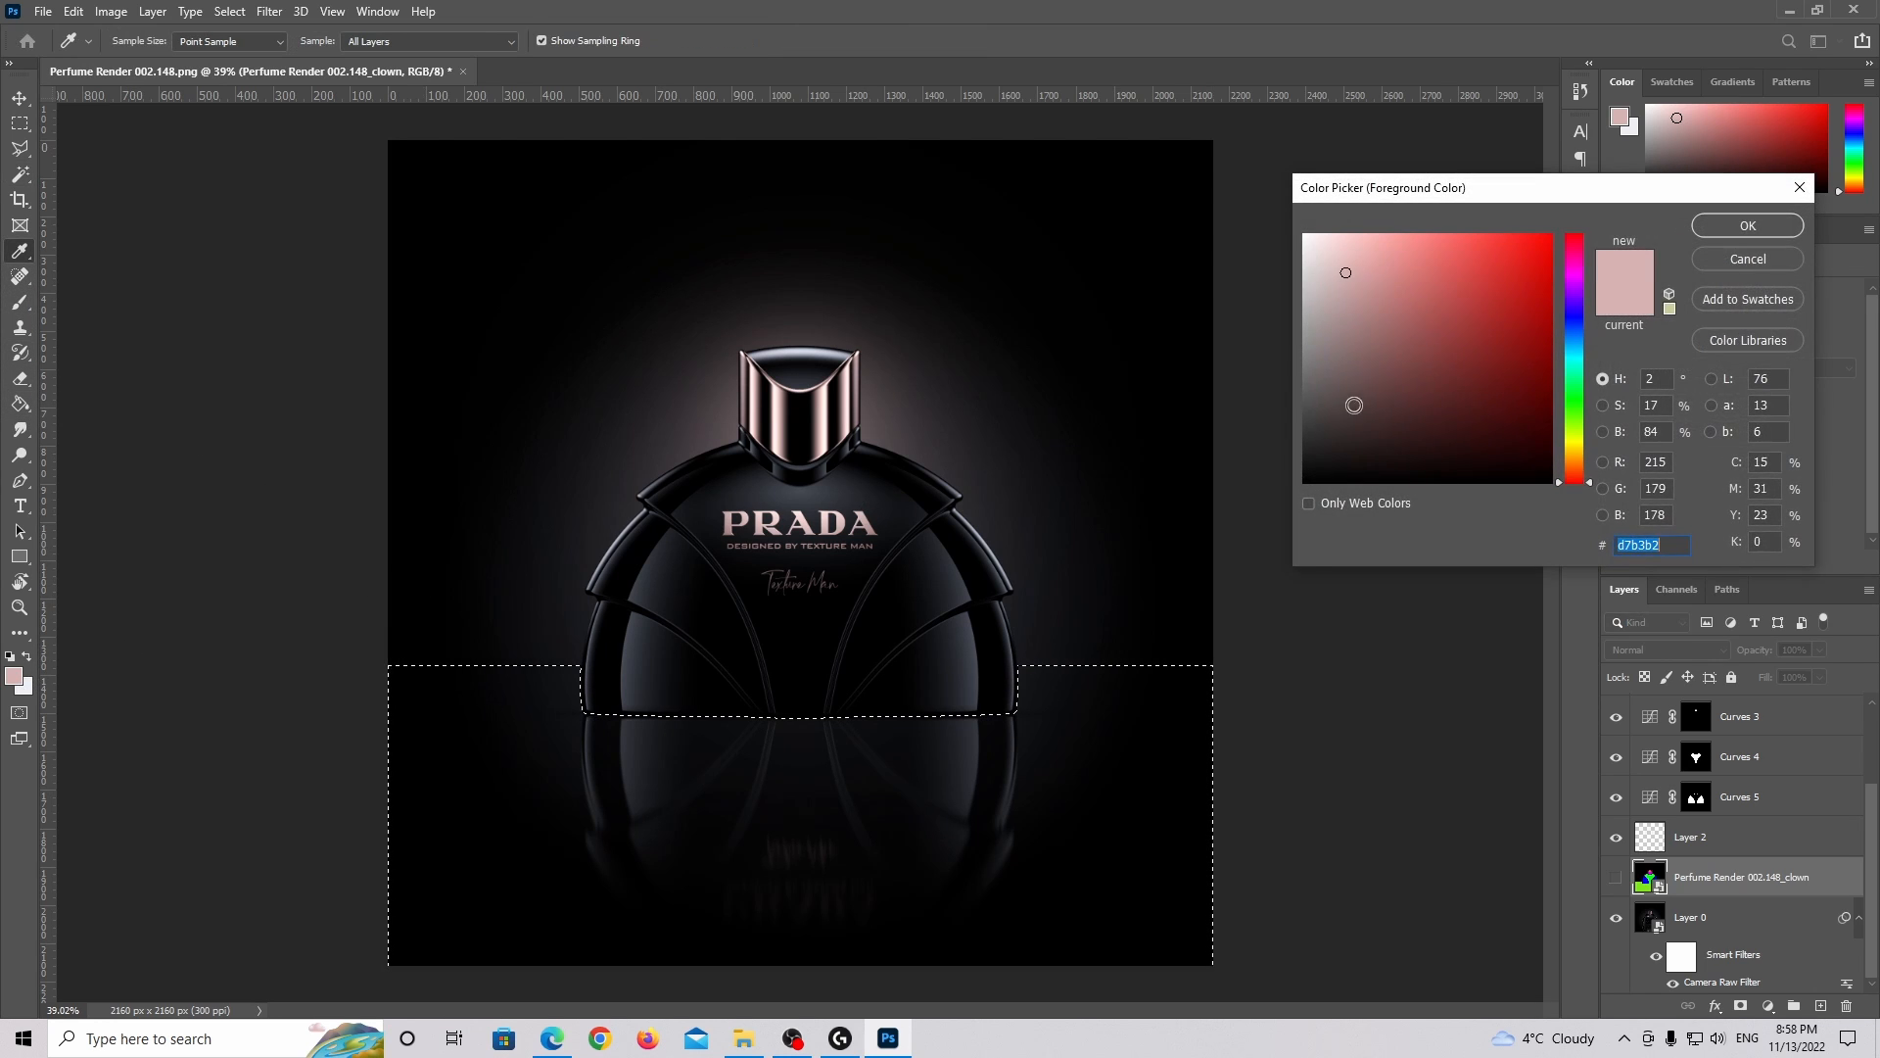
{"action": "left_click", "coordinate": [1302, 233]}
{"action": "key", "text": "Return"}
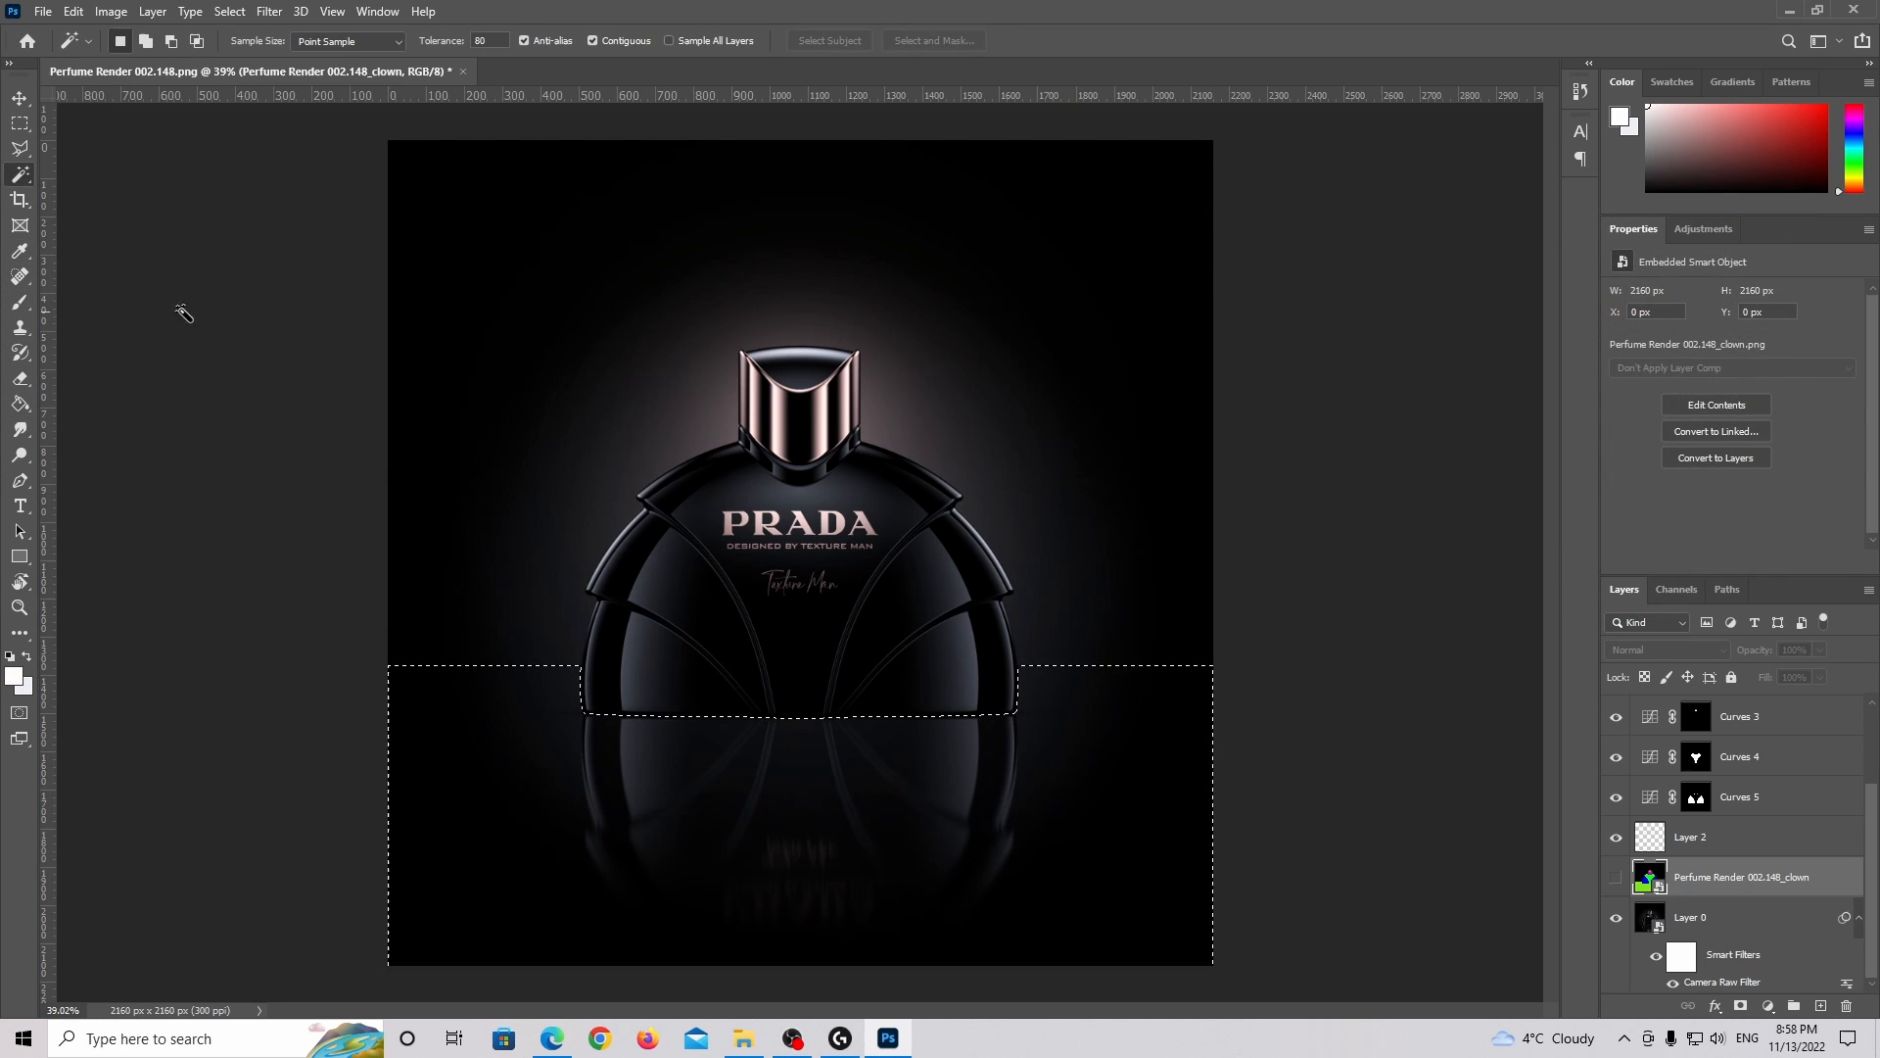
{"action": "left_click", "coordinate": [16, 307]}
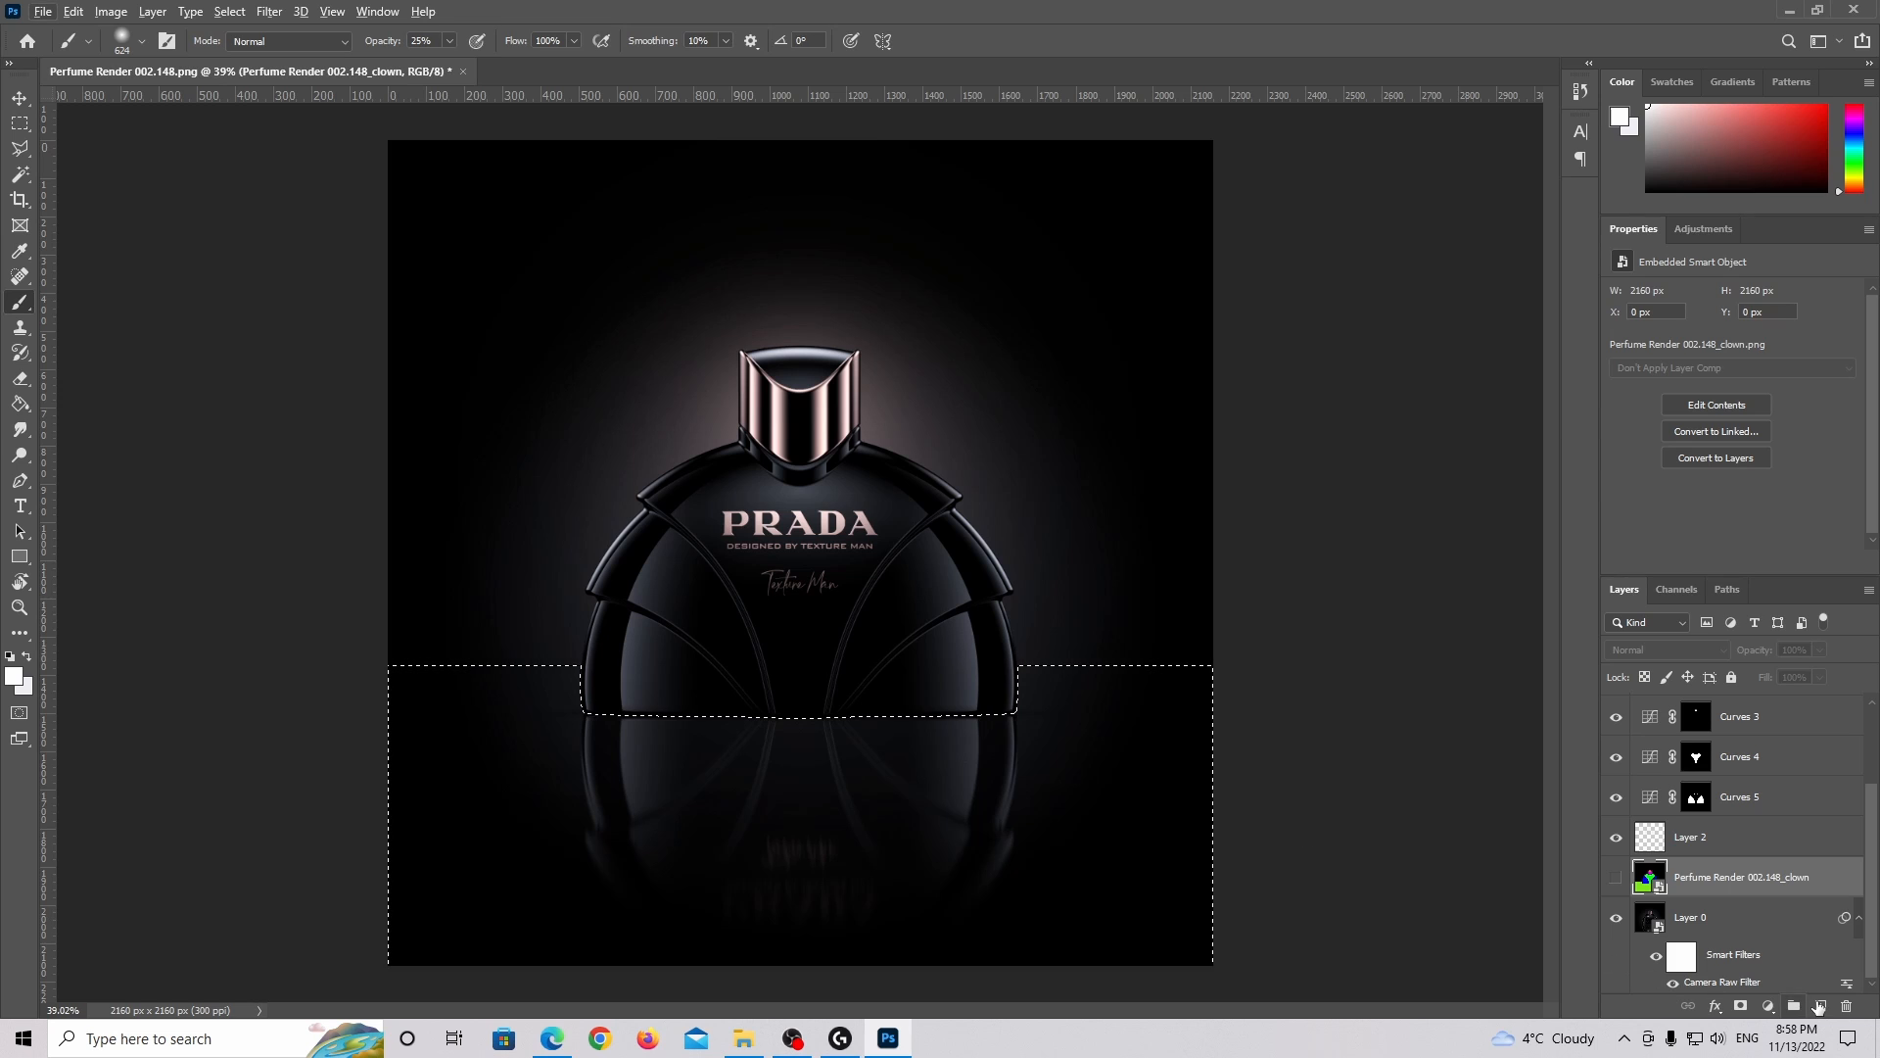
{"action": "left_click", "coordinate": [1817, 1006]}
{"action": "key", "text": "ctrl+minus"}
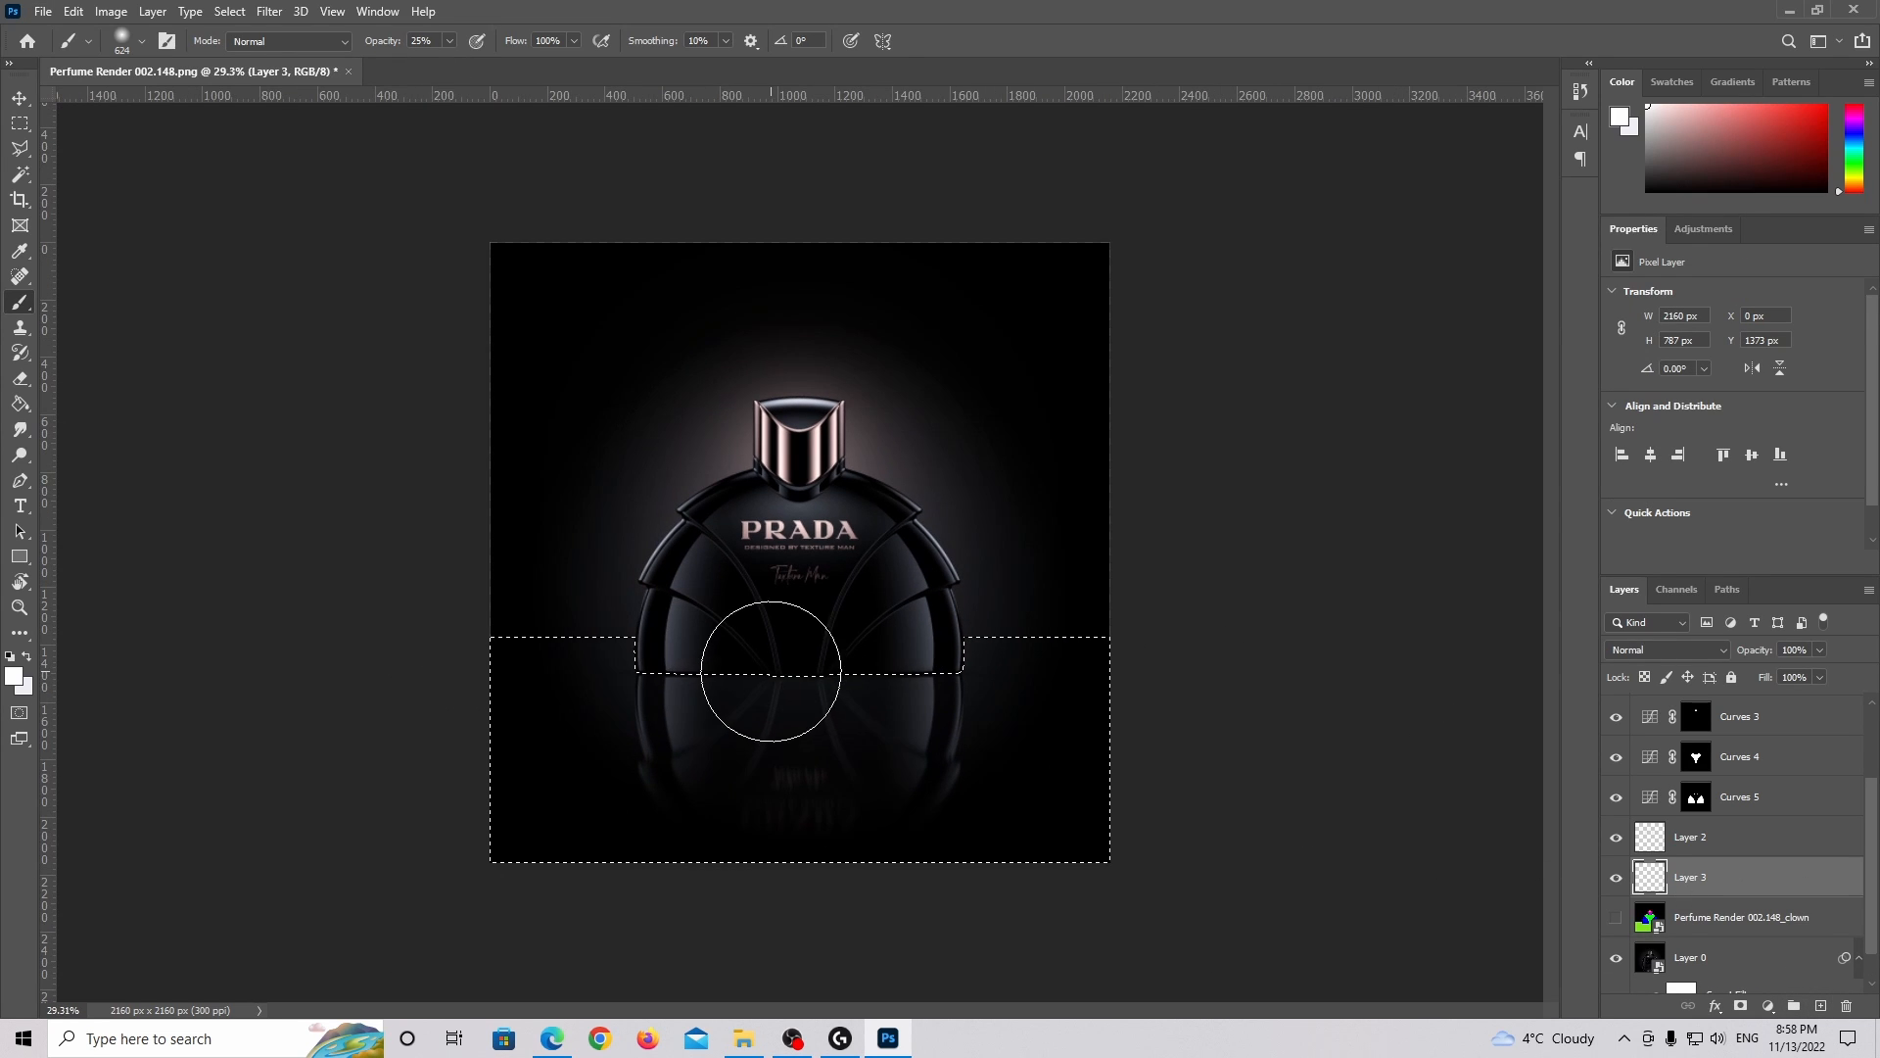
{"action": "mouse_move", "coordinate": [771, 671]}
{"action": "right_mouse_down", "text": "alt"}
{"action": "mouse_move", "coordinate": [990, 576]}
{"action": "mouse_move", "coordinate": [803, 638]}
{"action": "right_mouse_up", "text": "alt"}
{"action": "left_click", "coordinate": [789, 643]}
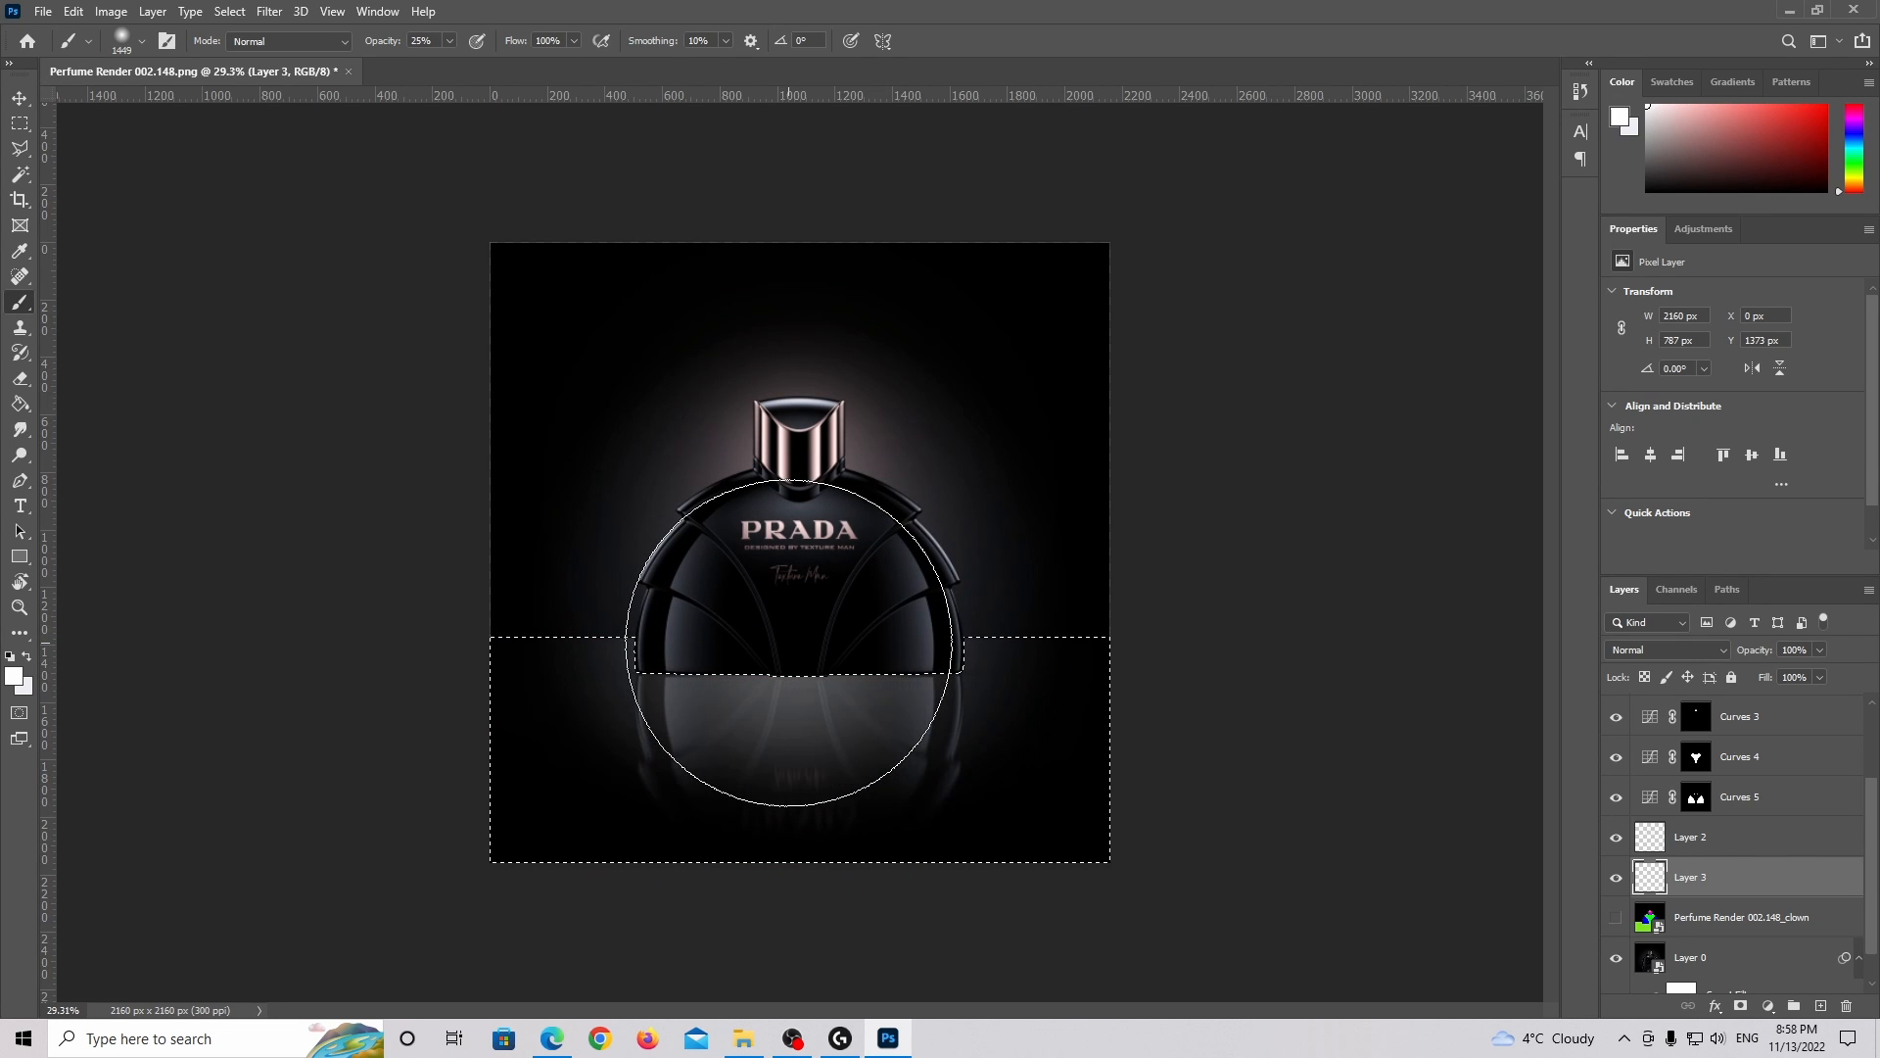
{"action": "key", "text": "ctrl+z"}
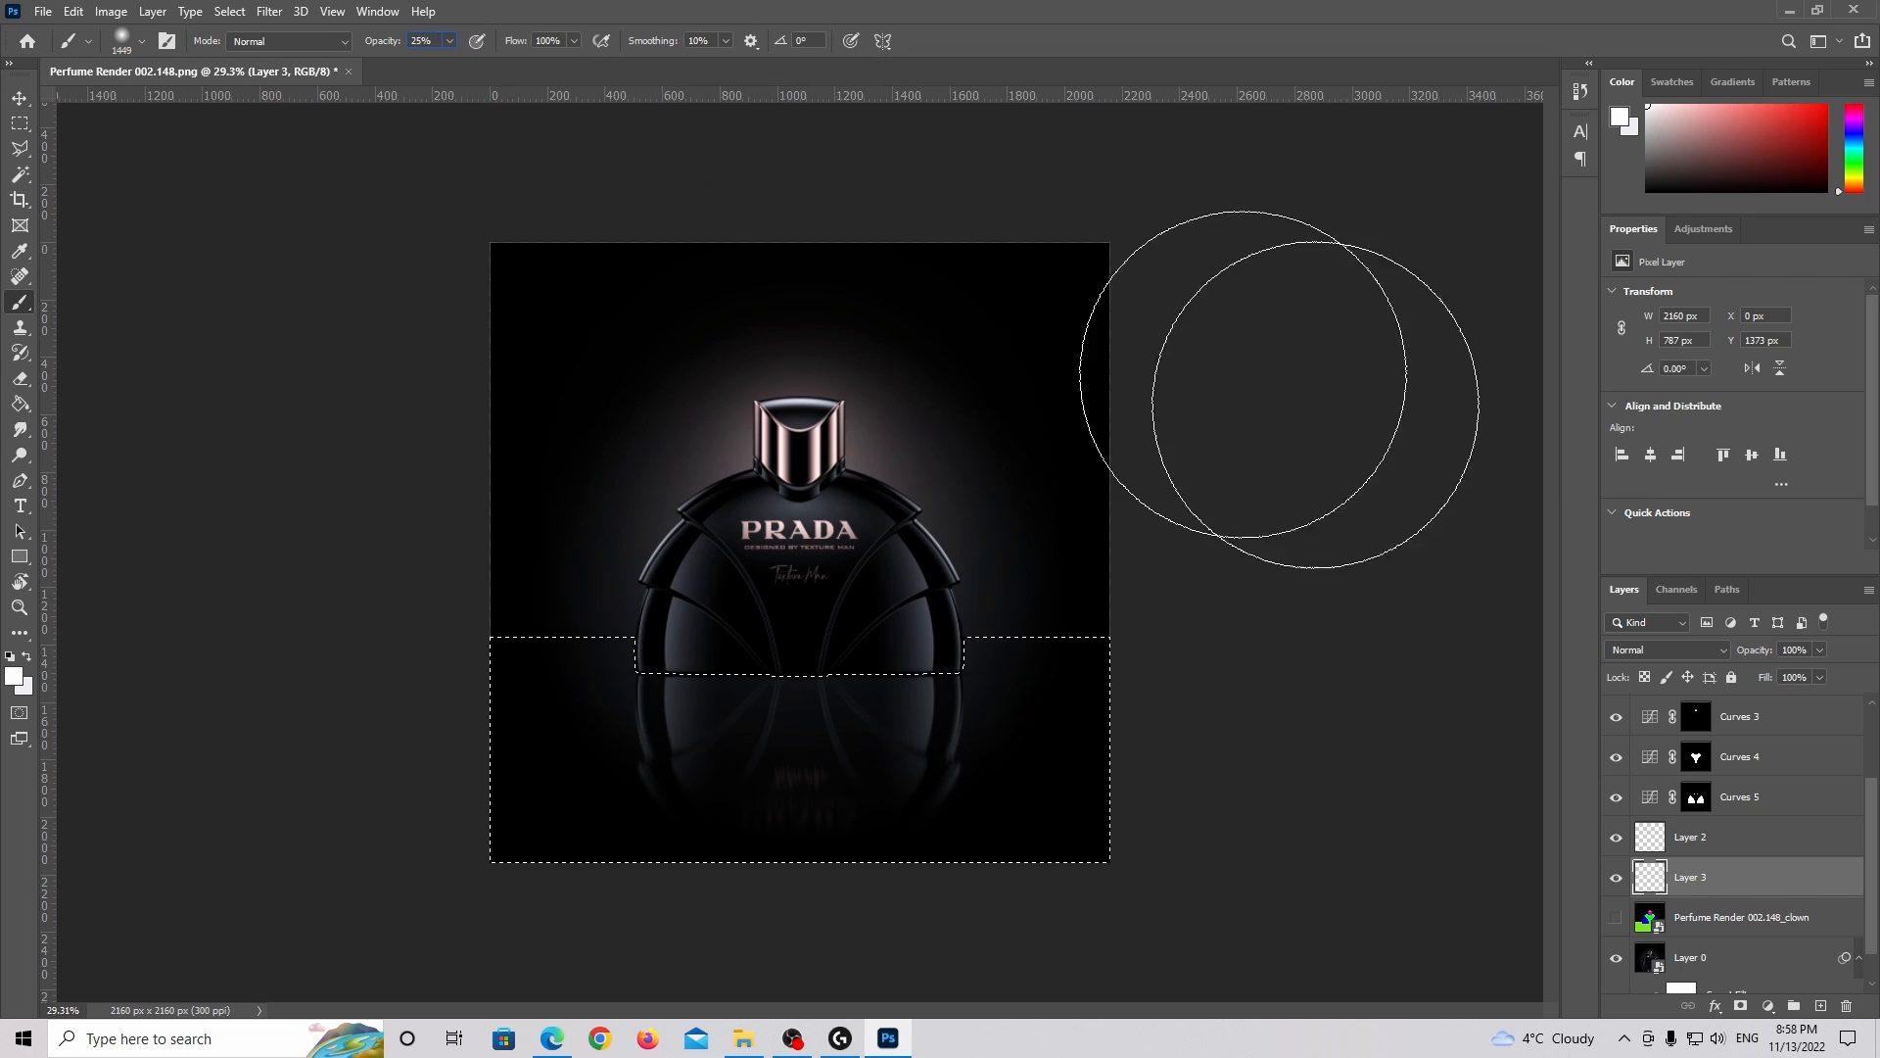
Set the new layer's blend mode to Soft Light and brush faint white light over the selected ground with a large soft brush at 25% opacity.
{"action": "left_click", "coordinate": [1683, 653]}
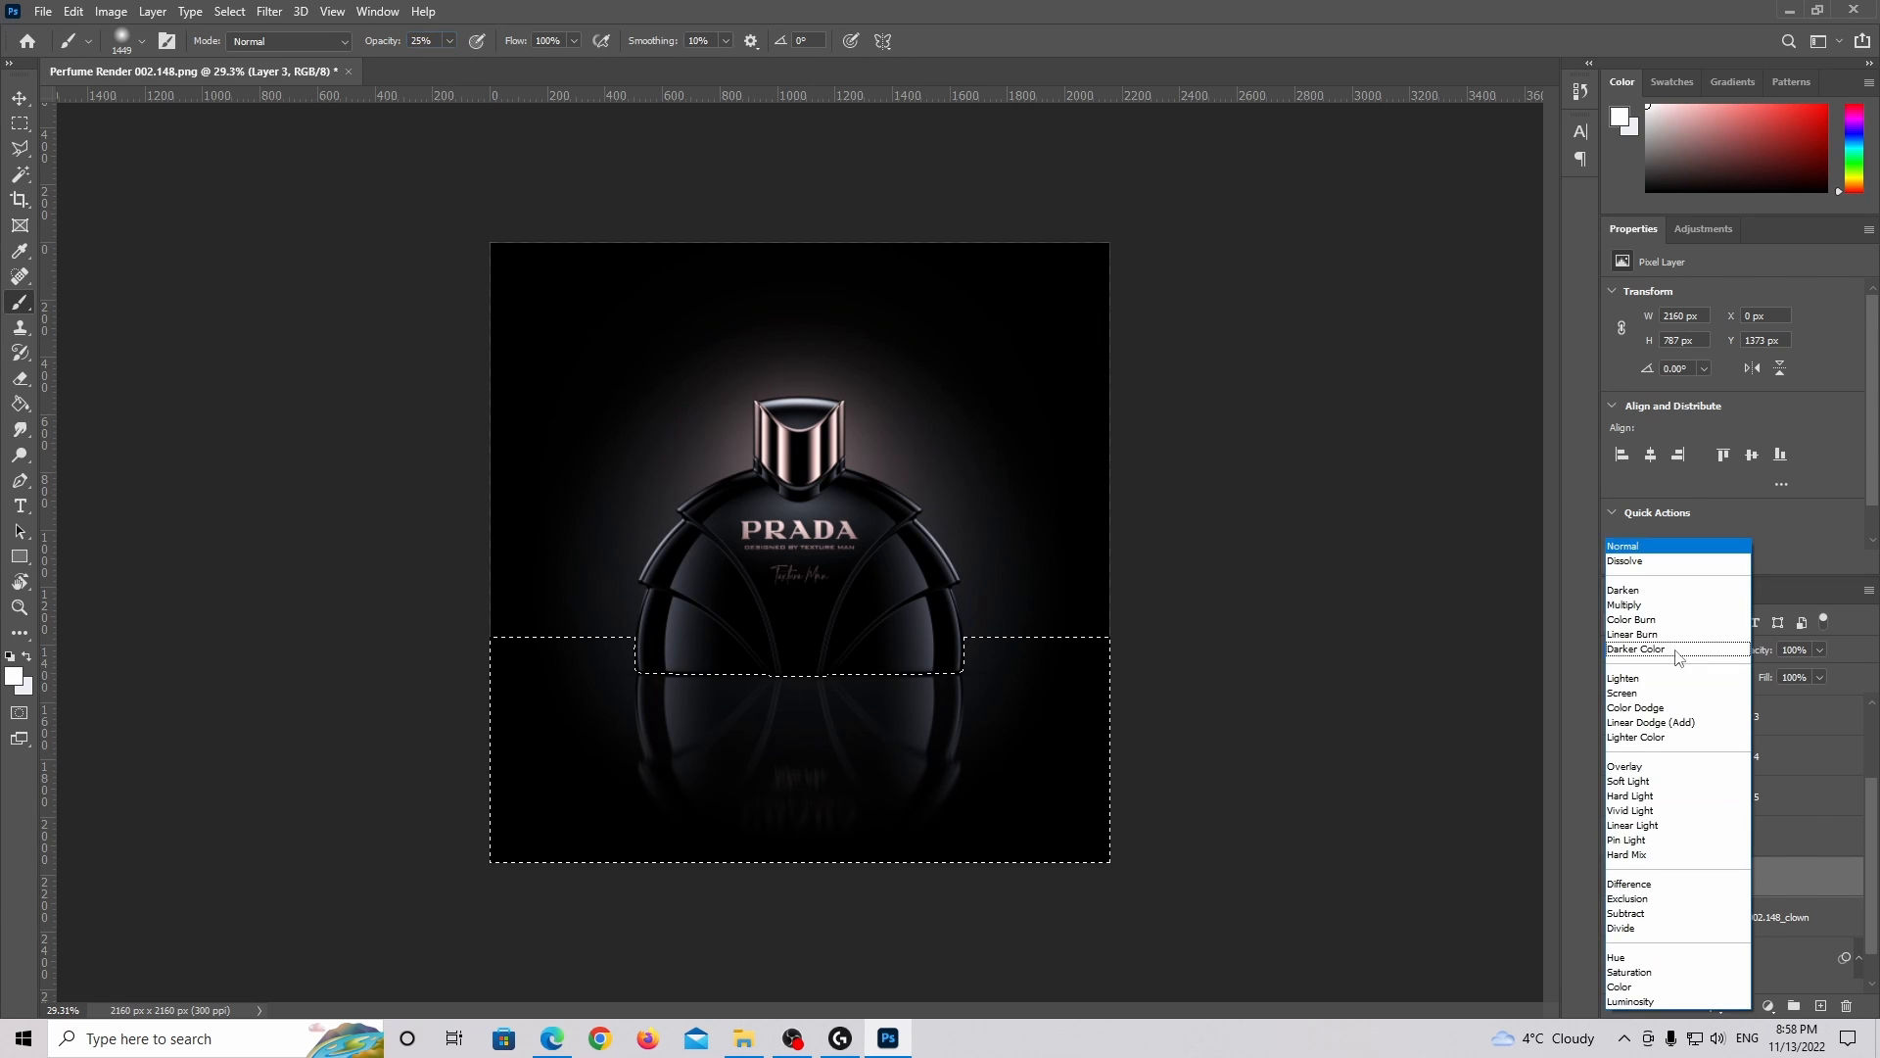
{"action": "left_click", "coordinate": [1628, 780]}
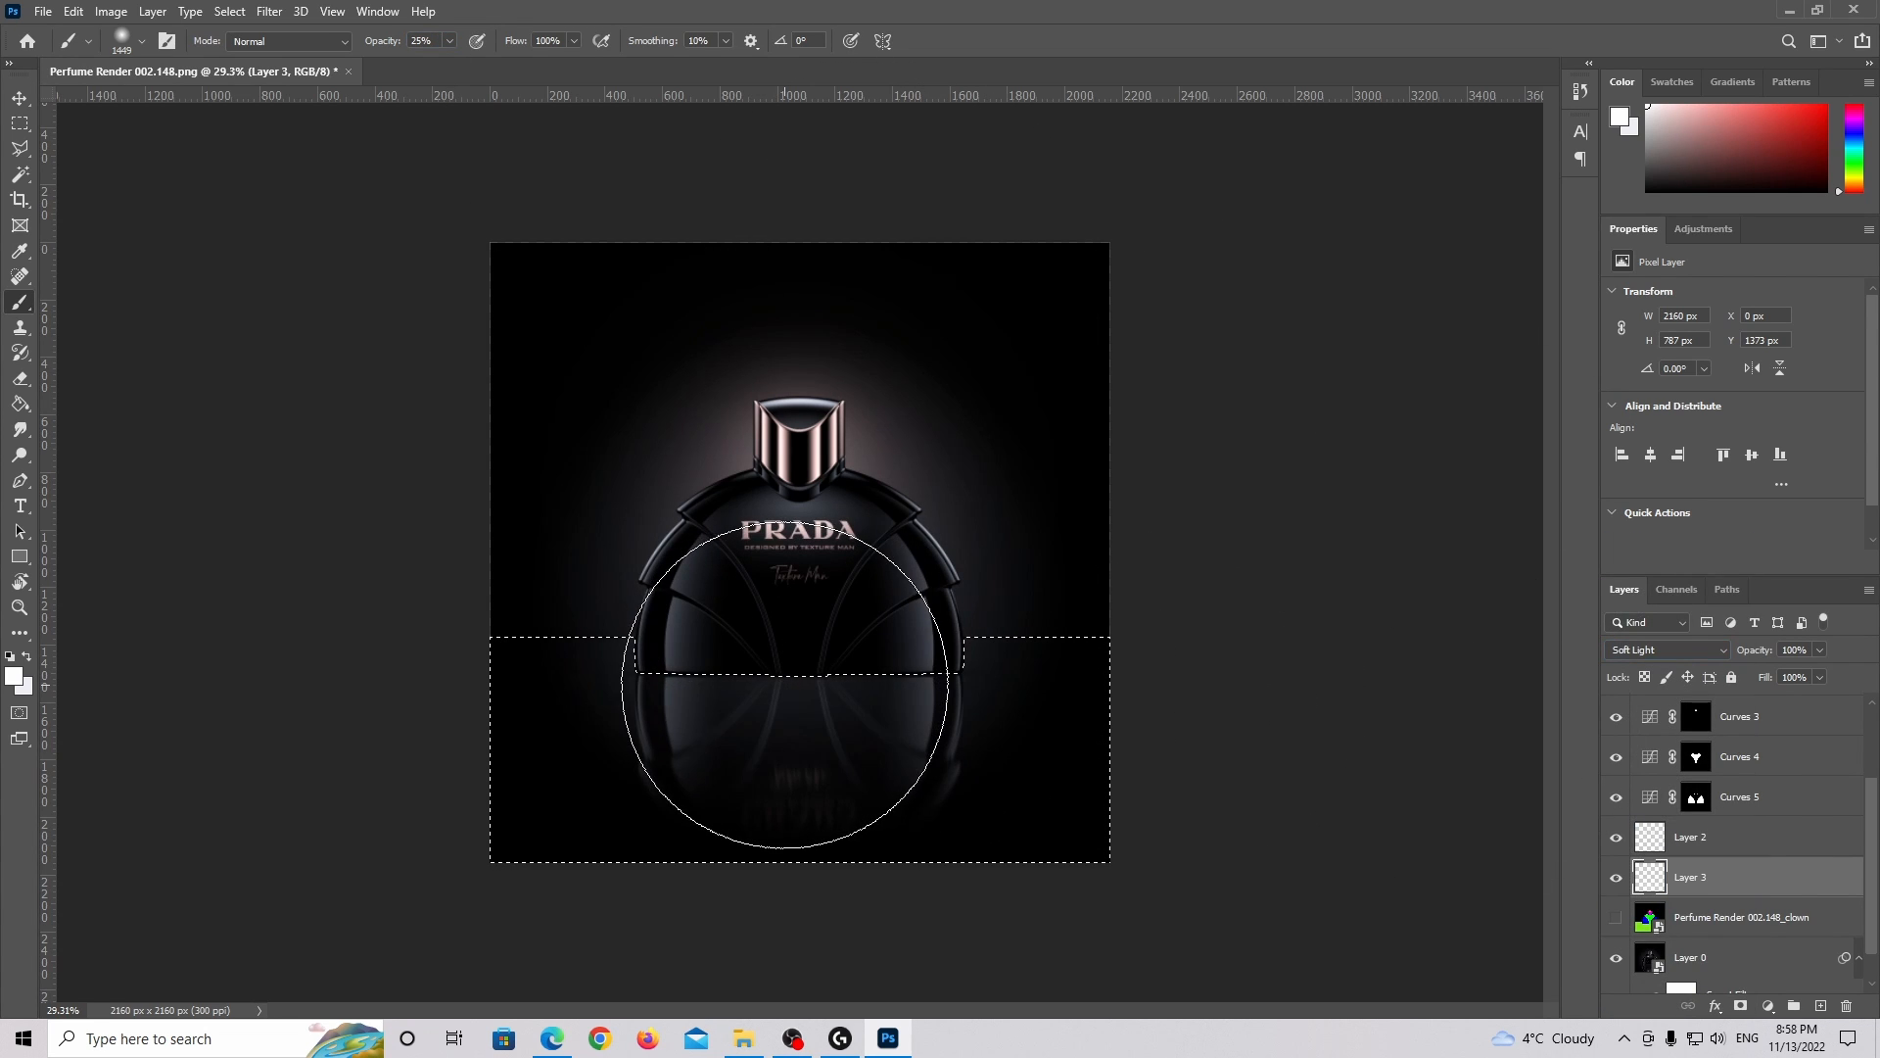
{"action": "mouse_move", "coordinate": [831, 666]}
{"action": "right_mouse_down", "text": "alt"}
{"action": "mouse_move", "coordinate": [887, 667]}
{"action": "mouse_move", "coordinate": [861, 668]}
{"action": "right_mouse_up", "text": "alt"}
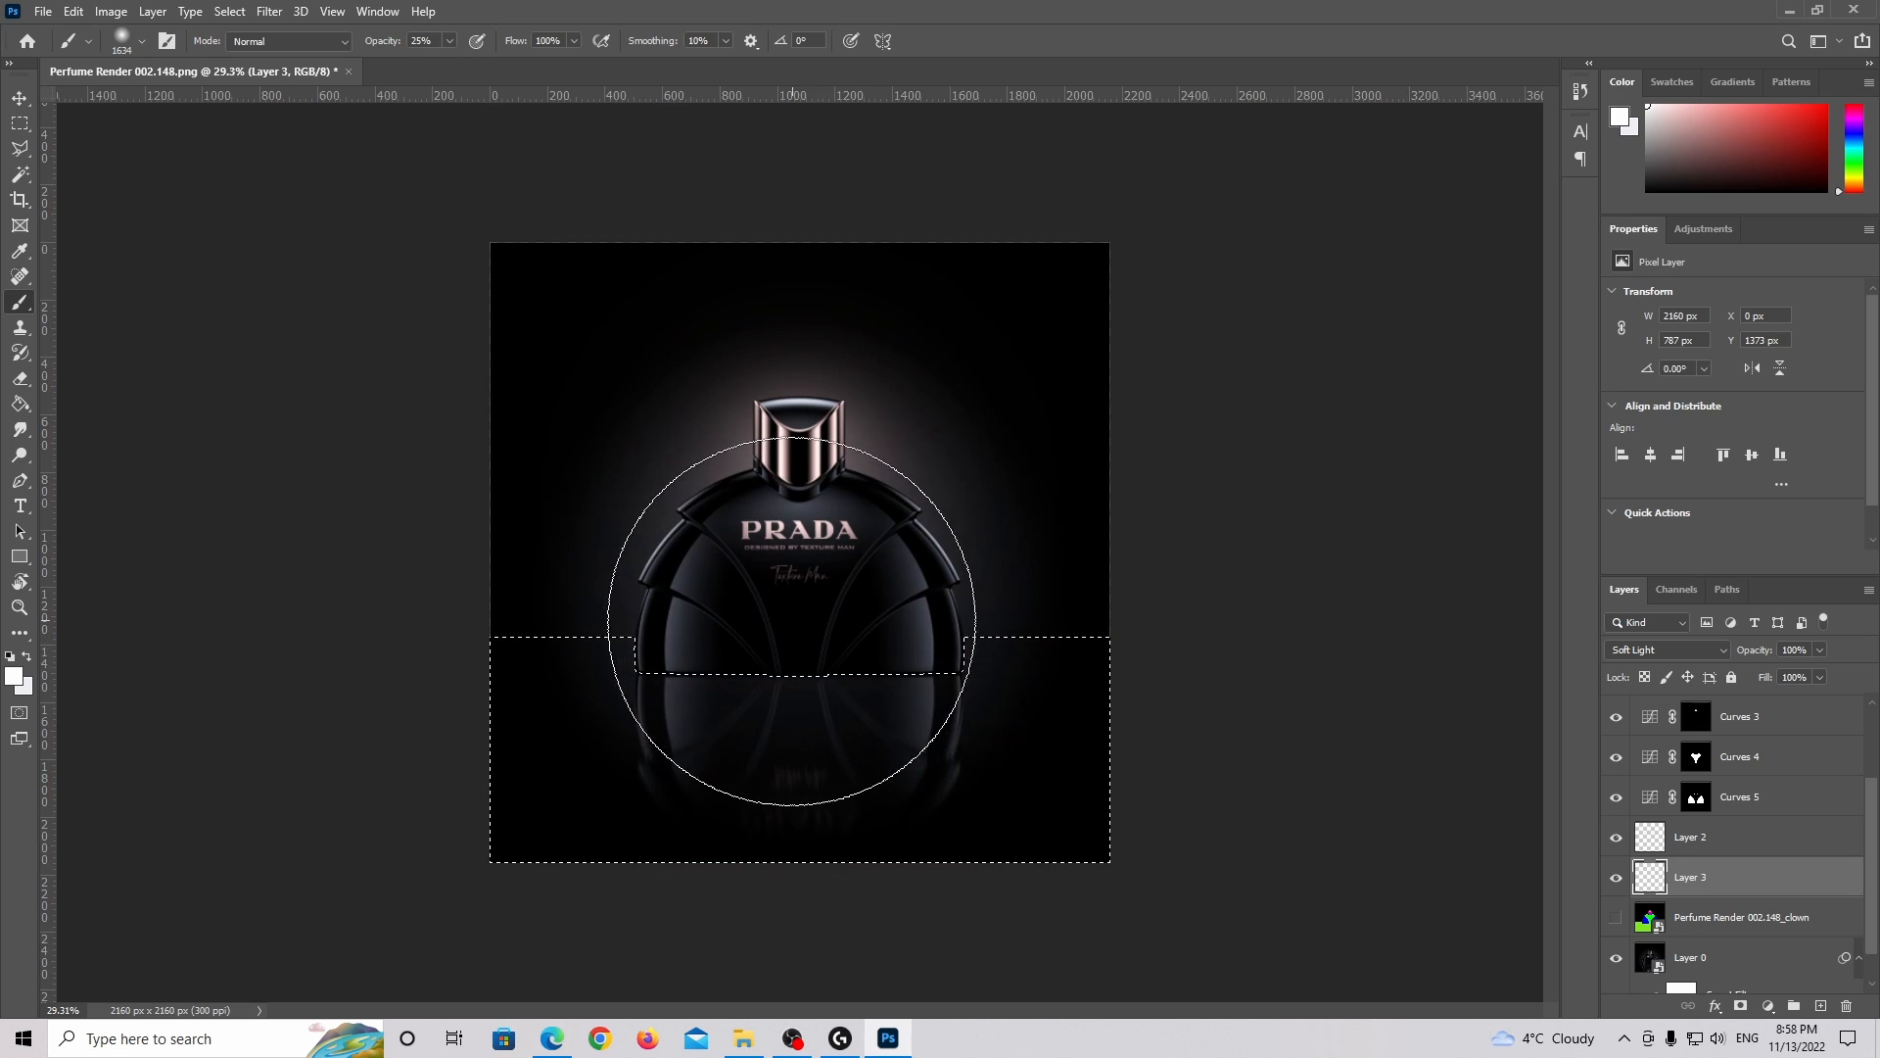
{"action": "right_click_drag", "start_coordinate": [773, 622], "coordinate": [801, 621], "text": "alt"}
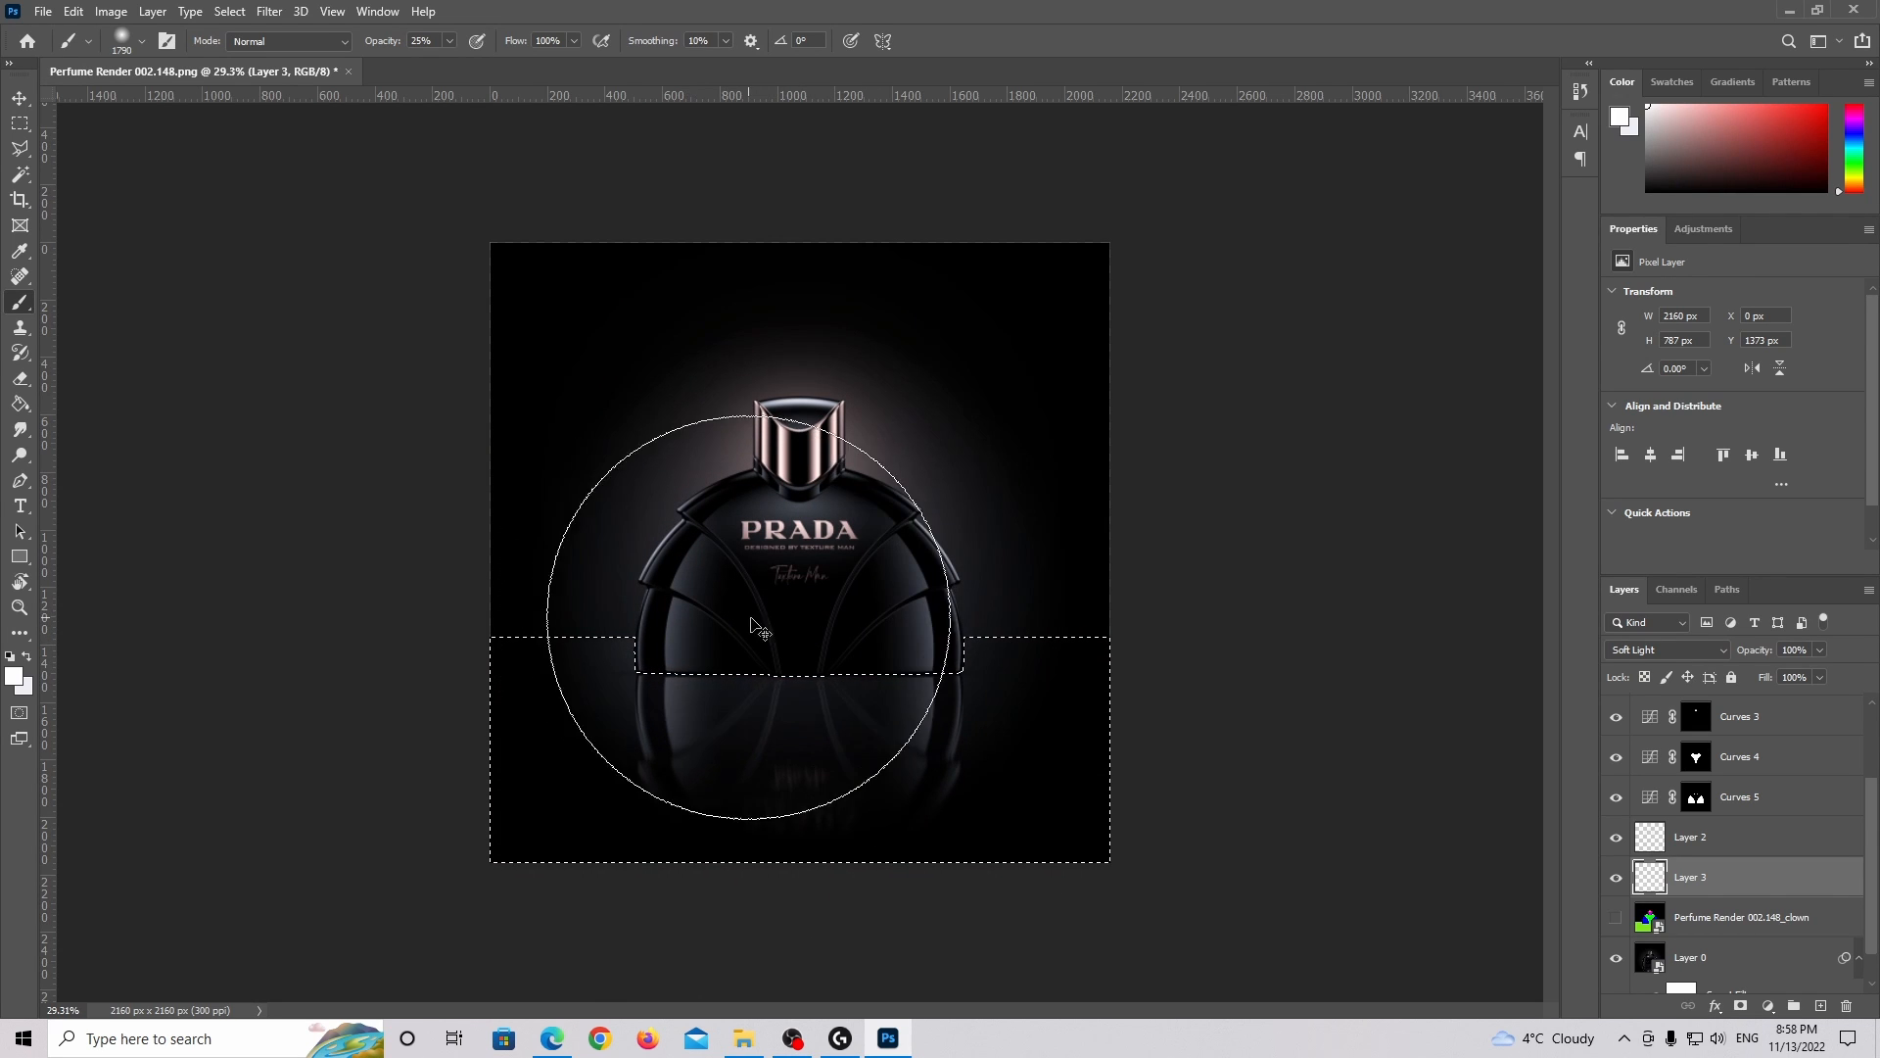
{"action": "right_click_drag", "start_coordinate": [805, 619], "coordinate": [708, 623], "text": "alt"}
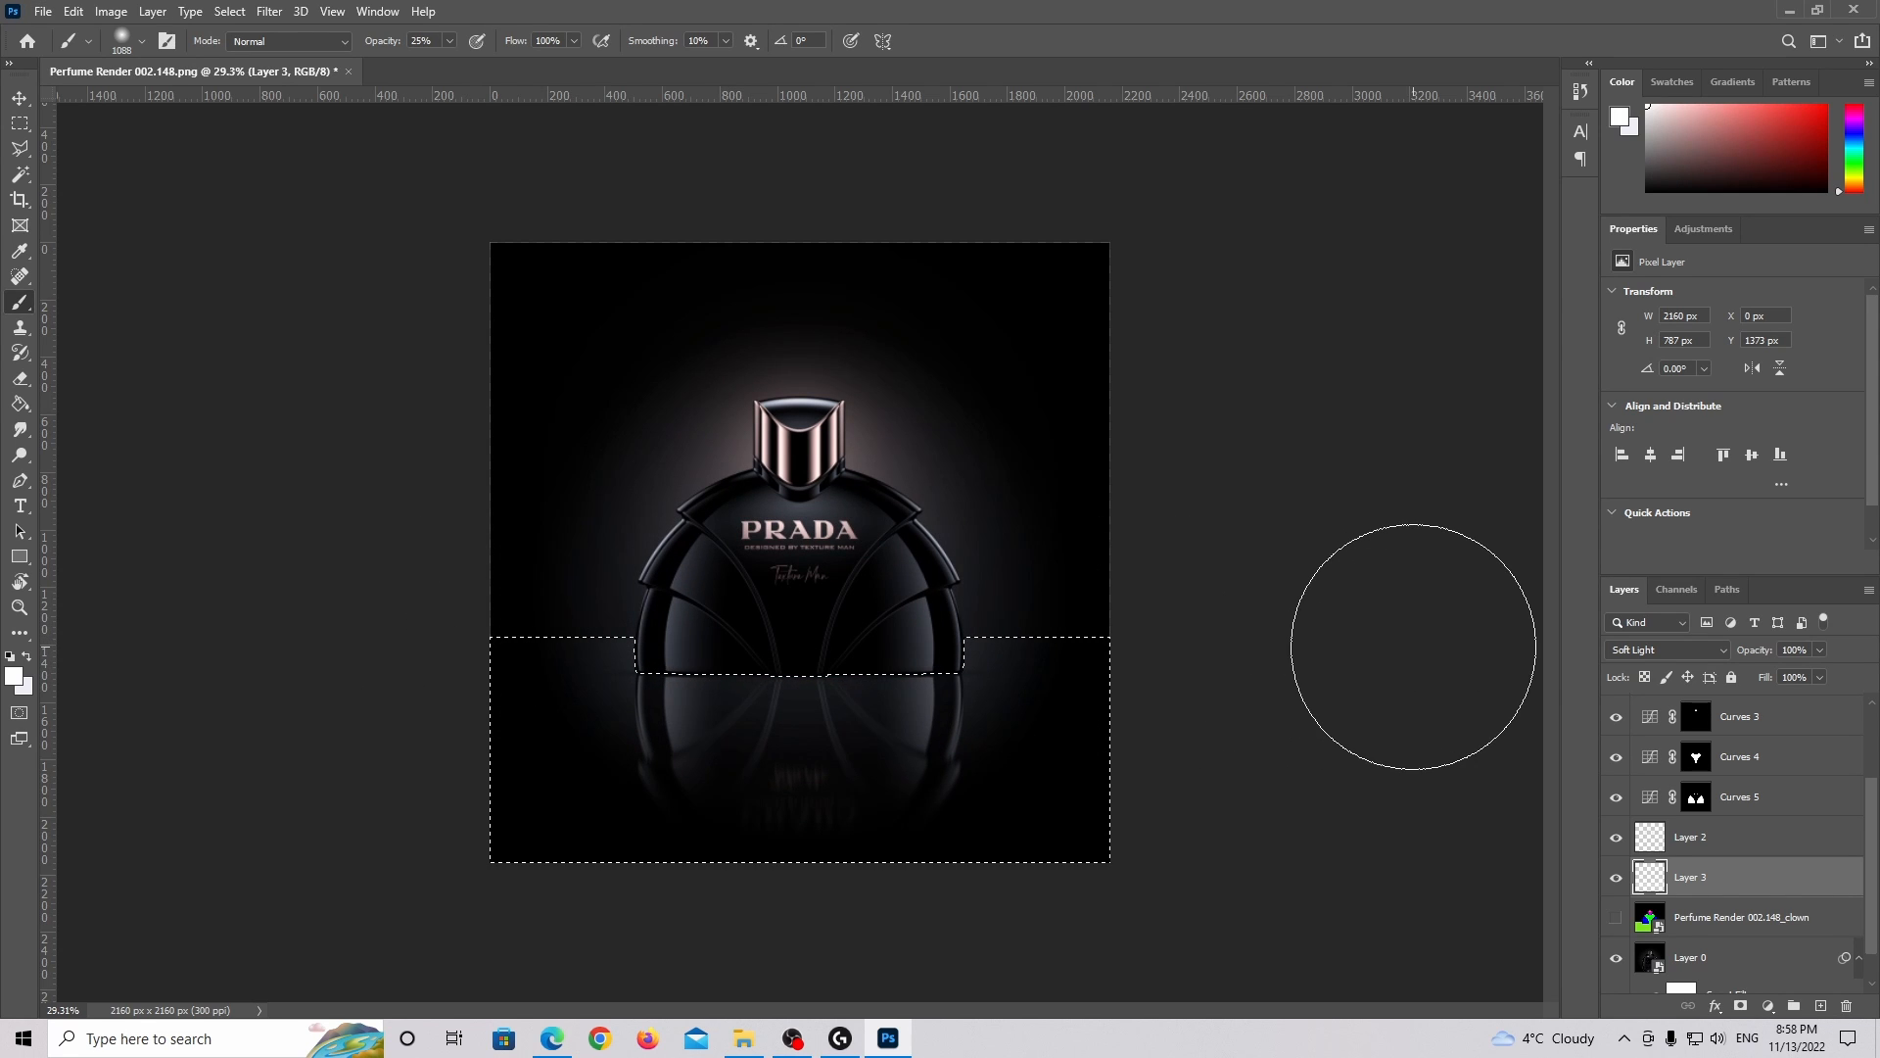
{"action": "scroll", "coordinate": [920, 779], "scroll_direction": "up", "scroll_amount": 2, "text": "alt"}
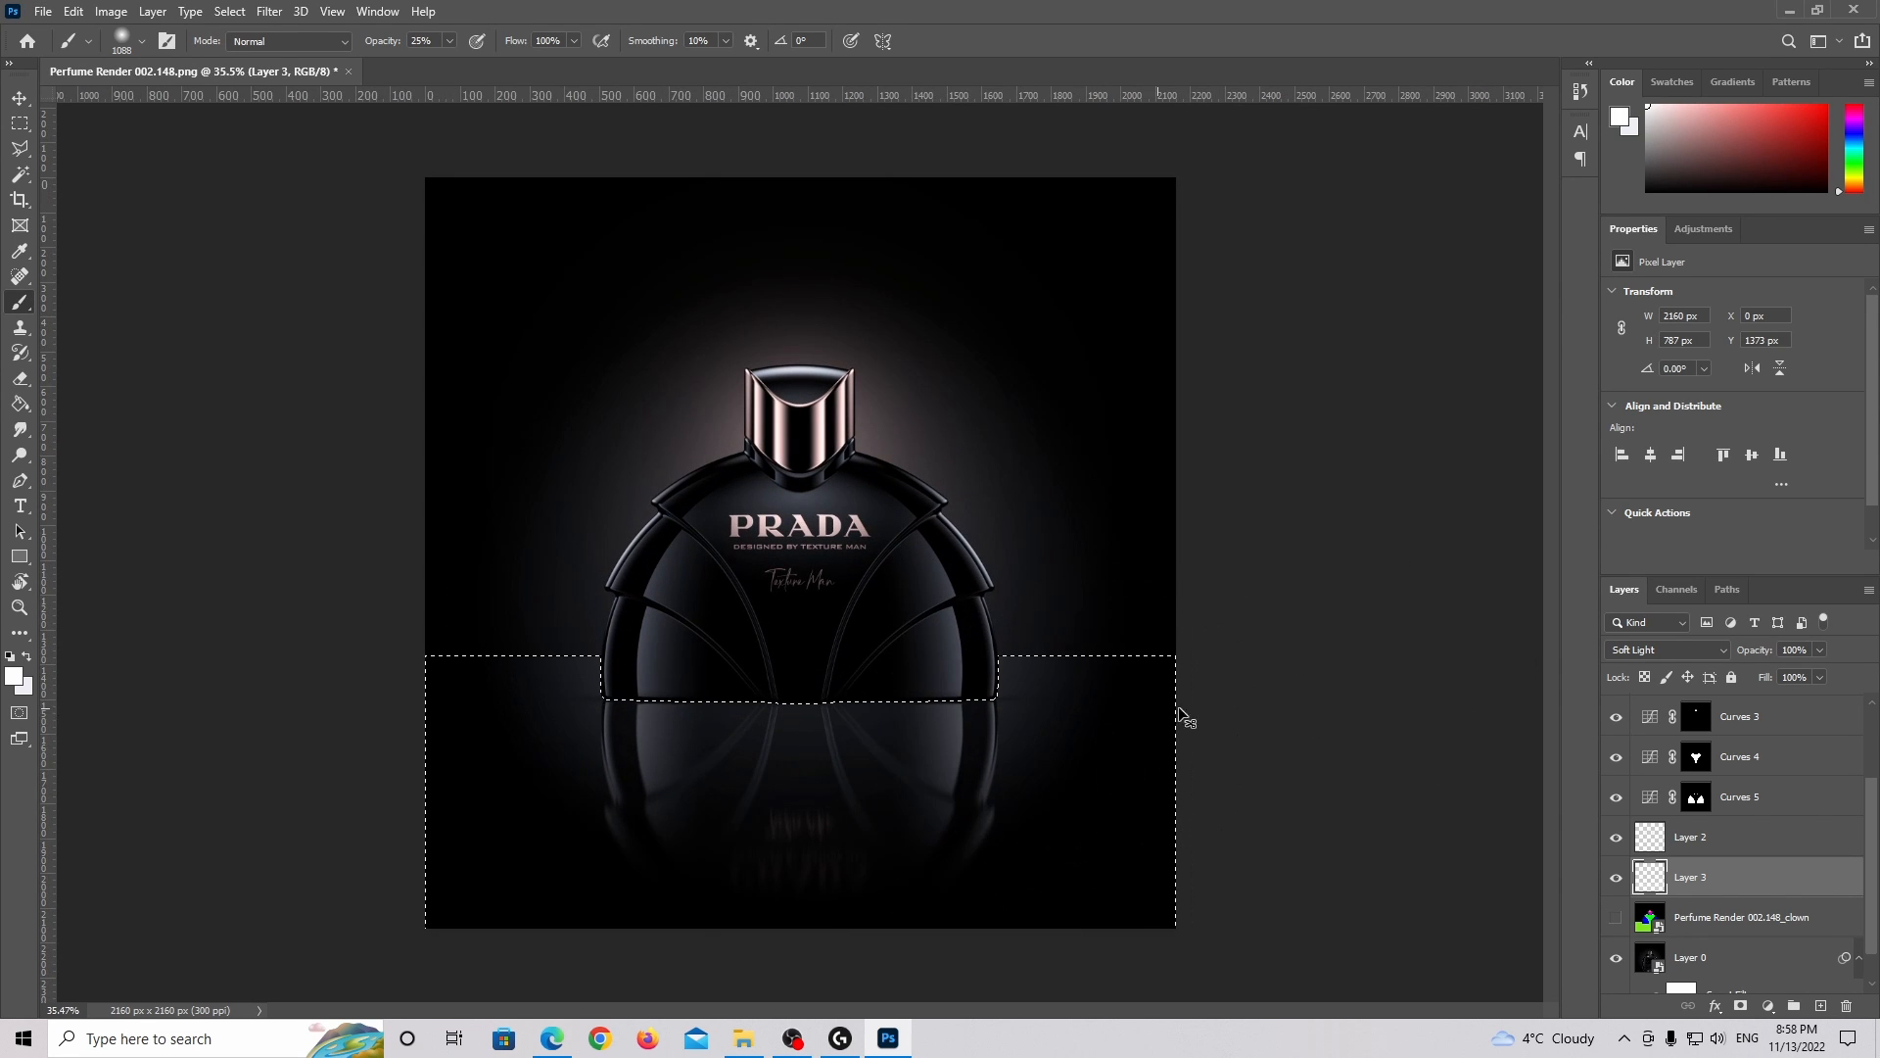
Enlarge the soft white brush to 1712 px, centred on the bottle's base for lighting the selected ground.
{"action": "scroll", "coordinate": [1186, 664], "scroll_direction": "down", "scroll_amount": 1, "text": "alt"}
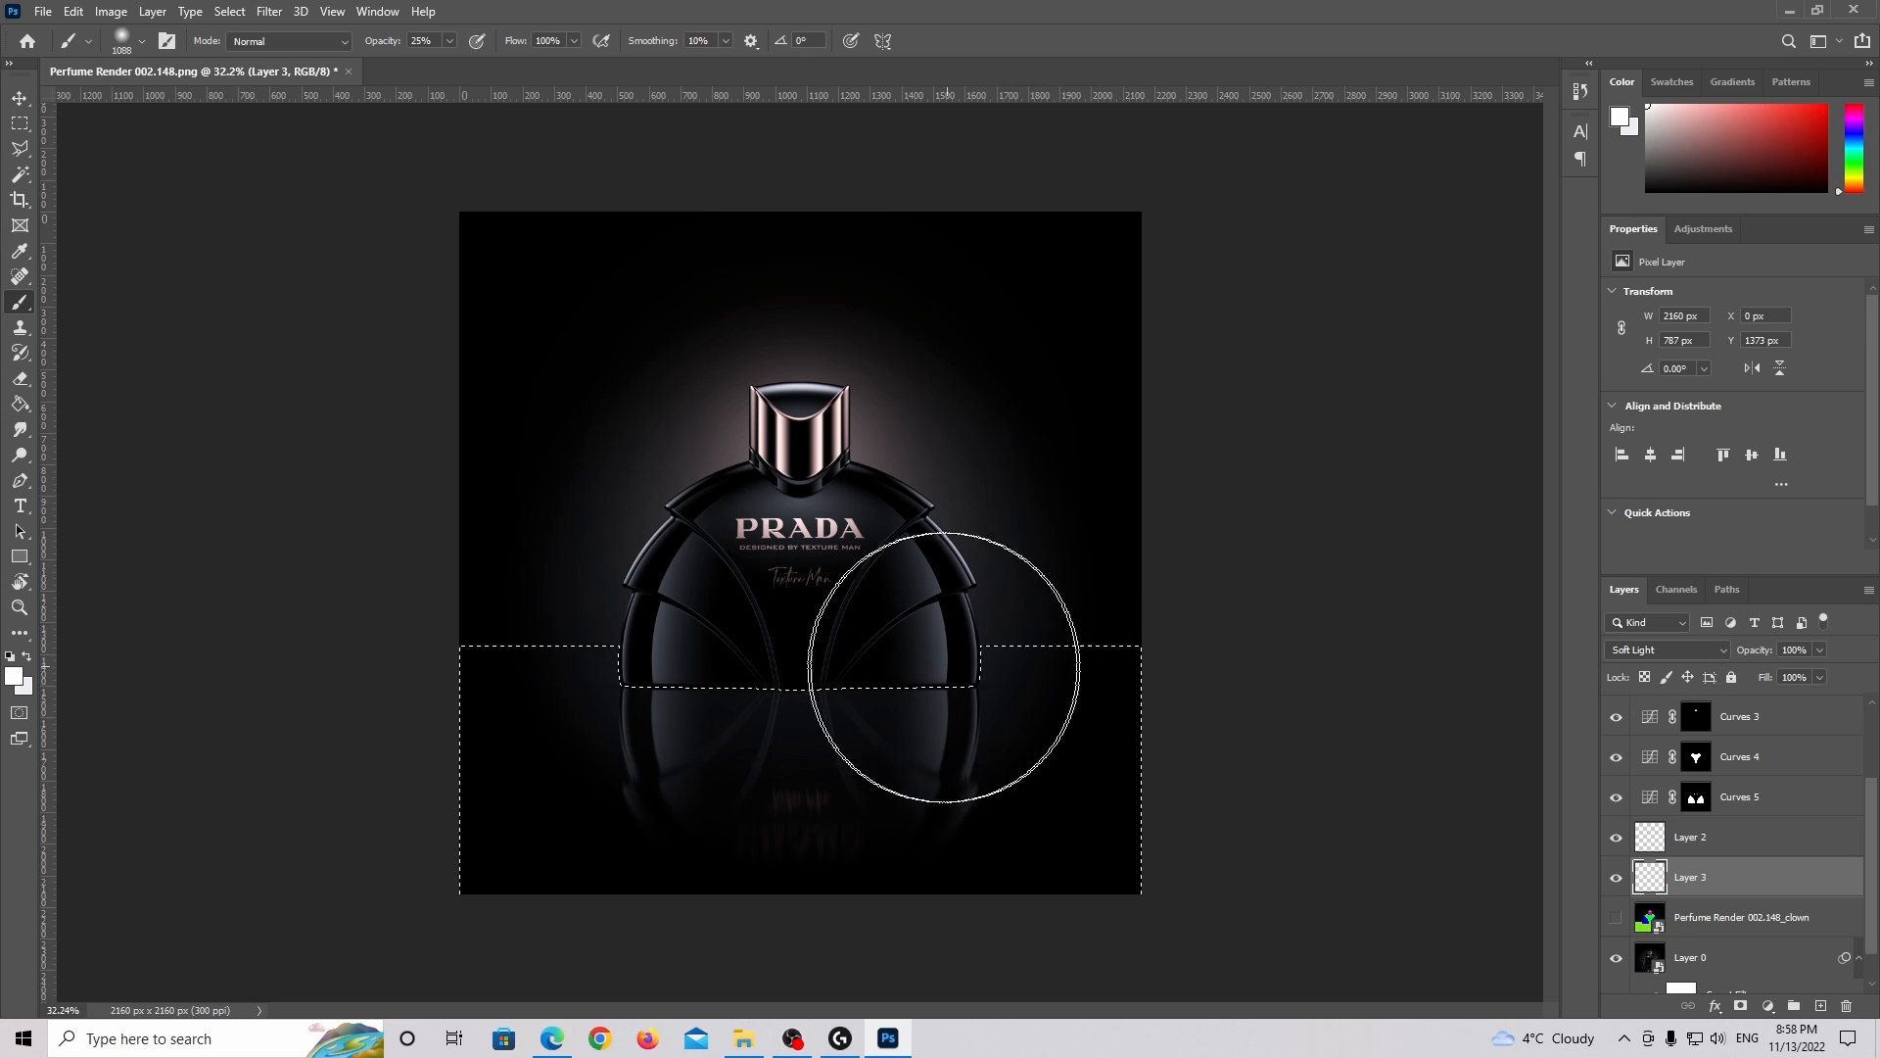
{"action": "right_click_drag", "start_coordinate": [786, 617], "coordinate": [791, 617], "text": "alt"}
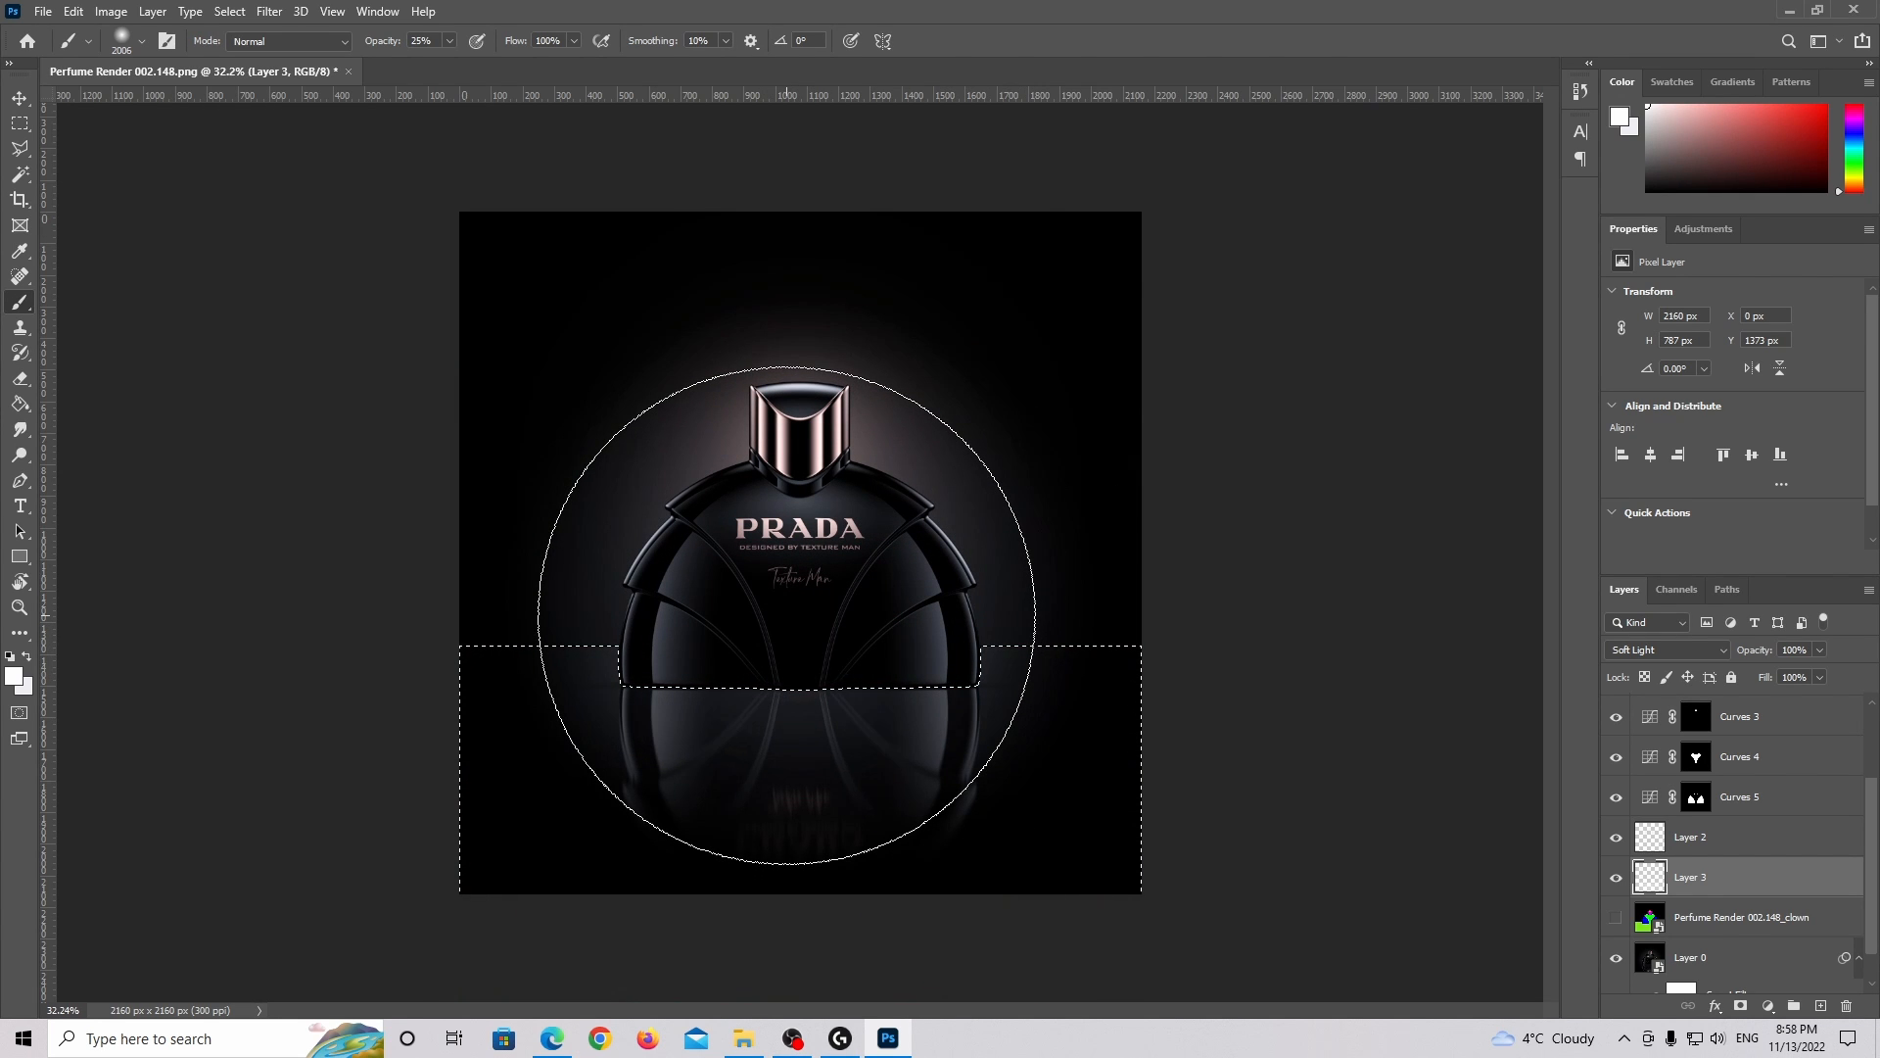
{"action": "scroll", "coordinate": [899, 755], "scroll_direction": "up", "scroll_amount": 2, "text": "alt"}
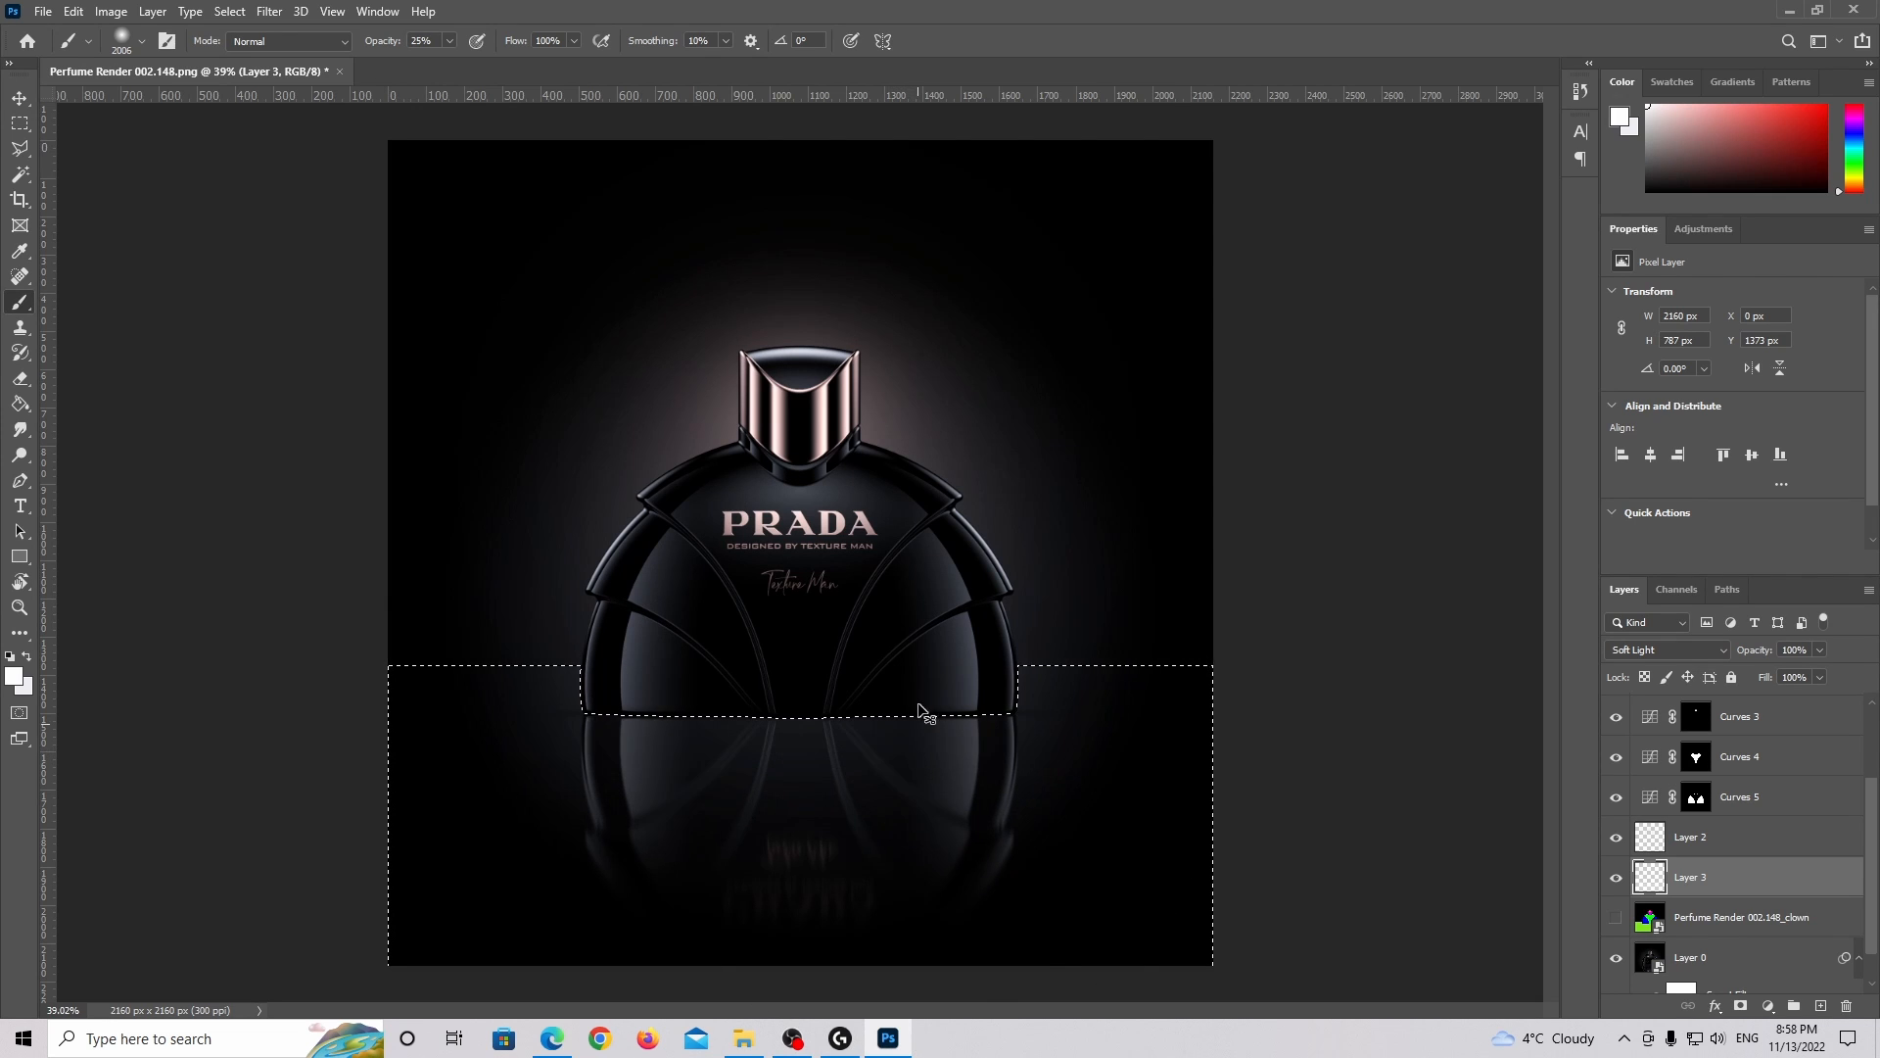
{"action": "scroll", "coordinate": [865, 638], "scroll_direction": "down", "scroll_amount": 1, "text": "alt"}
{"action": "right_click_drag", "start_coordinate": [802, 674], "coordinate": [788, 674], "text": "alt"}
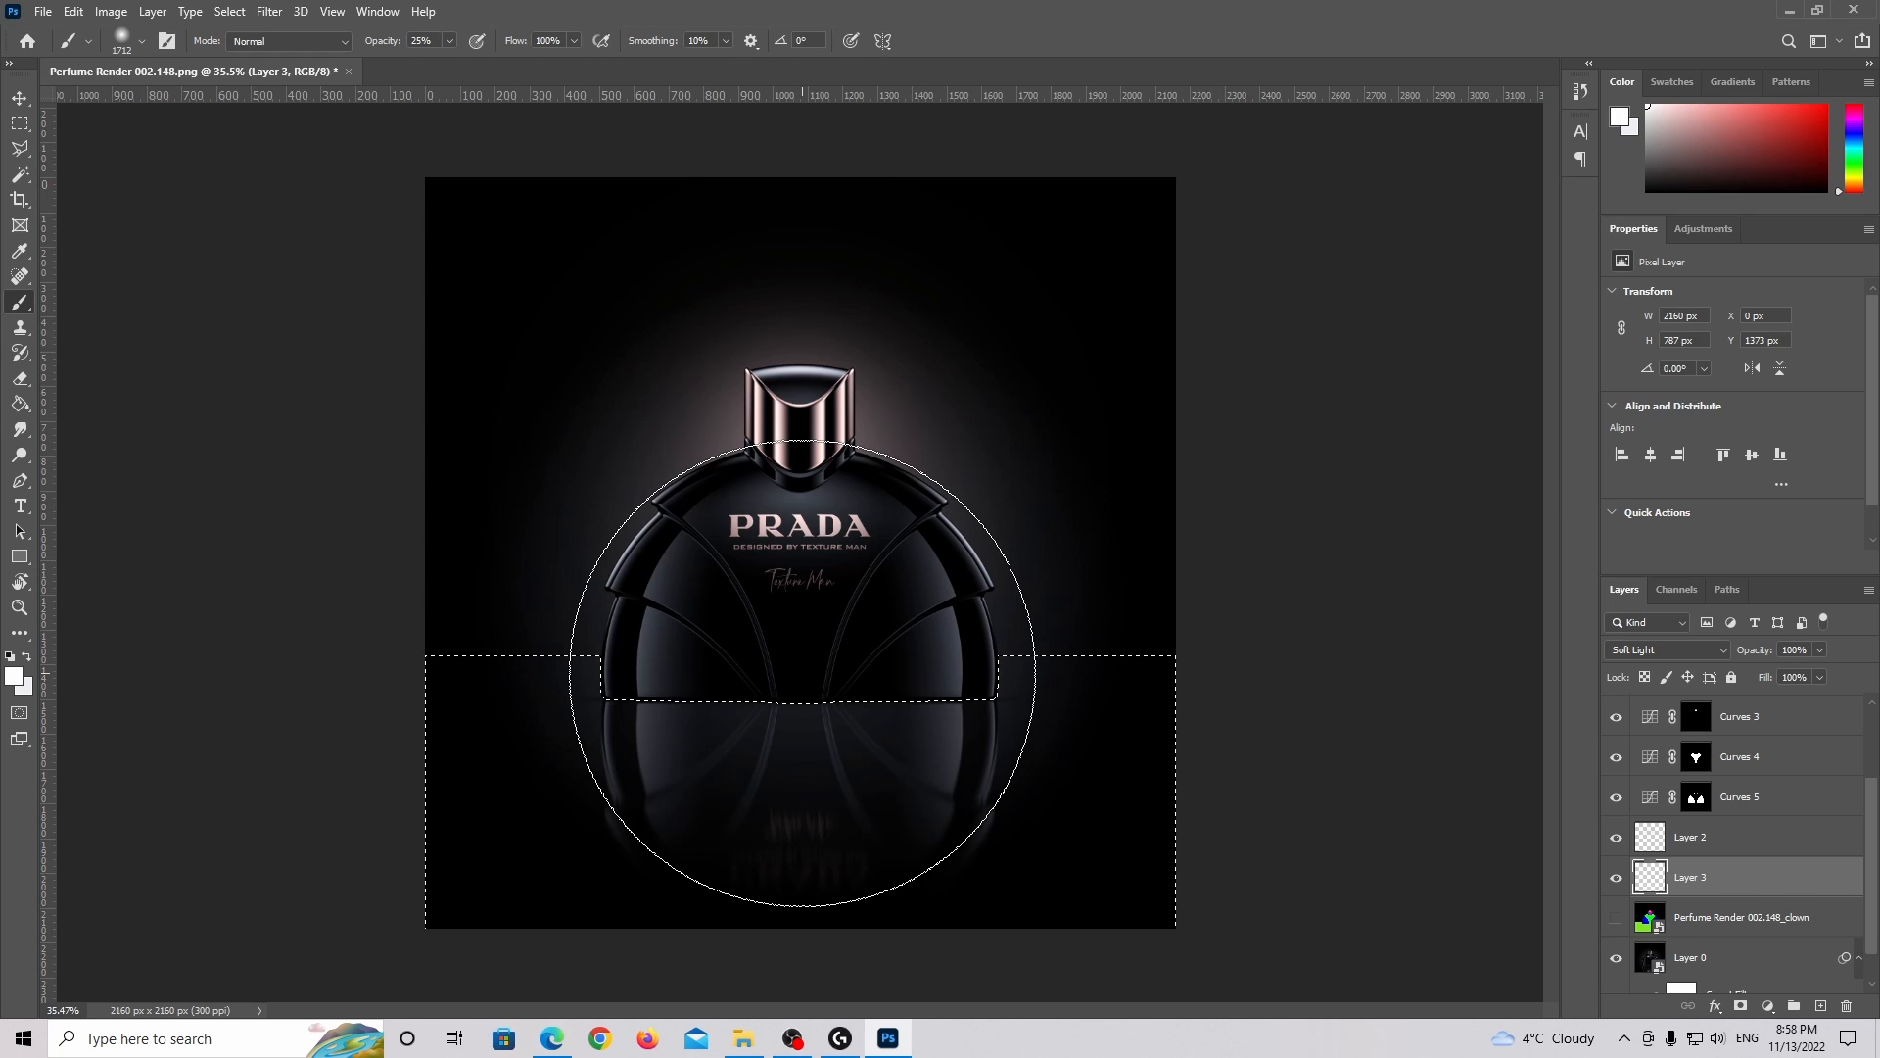
Clear the ground selection and inspect the whole bottle image with the interface panels hidden.
{"action": "scroll", "coordinate": [945, 709], "scroll_direction": "up", "scroll_amount": 4, "text": "alt"}
{"action": "scroll", "coordinate": [945, 709], "scroll_direction": "down", "scroll_amount": 2, "text": "alt"}
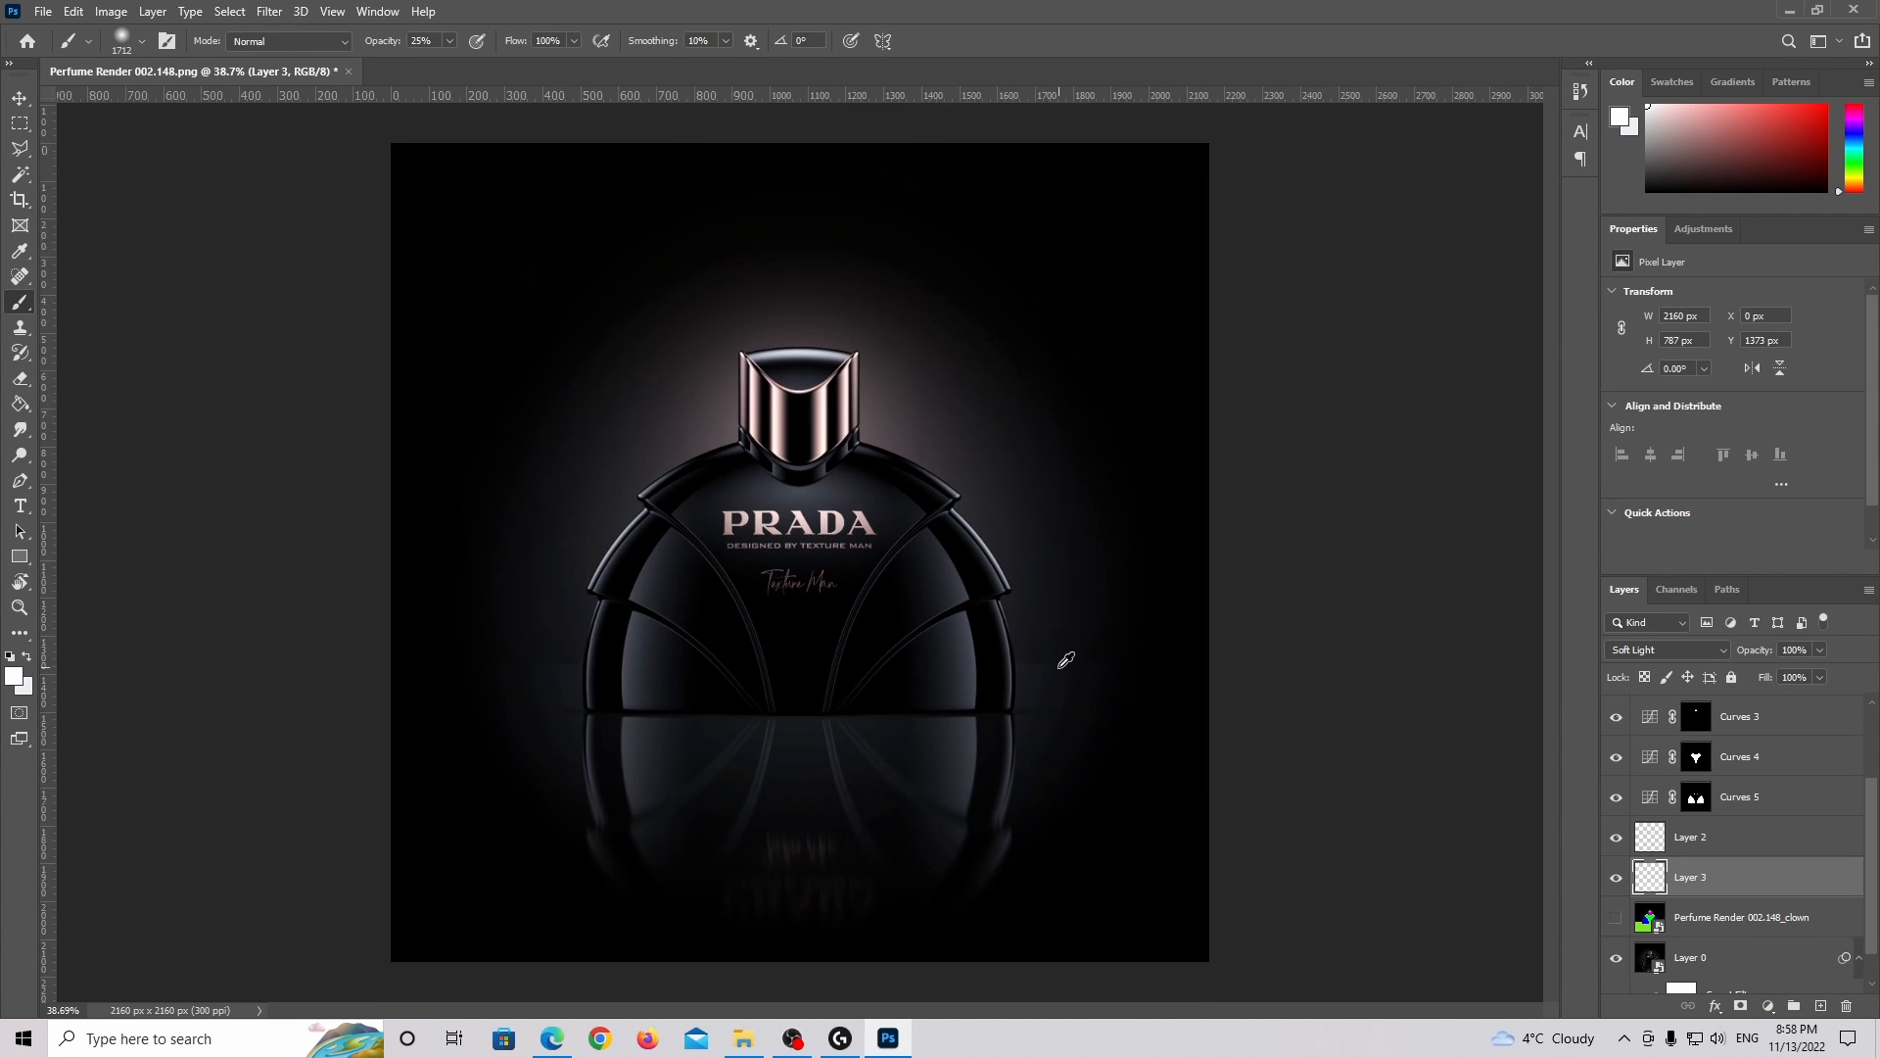
{"action": "key", "text": "Tab"}
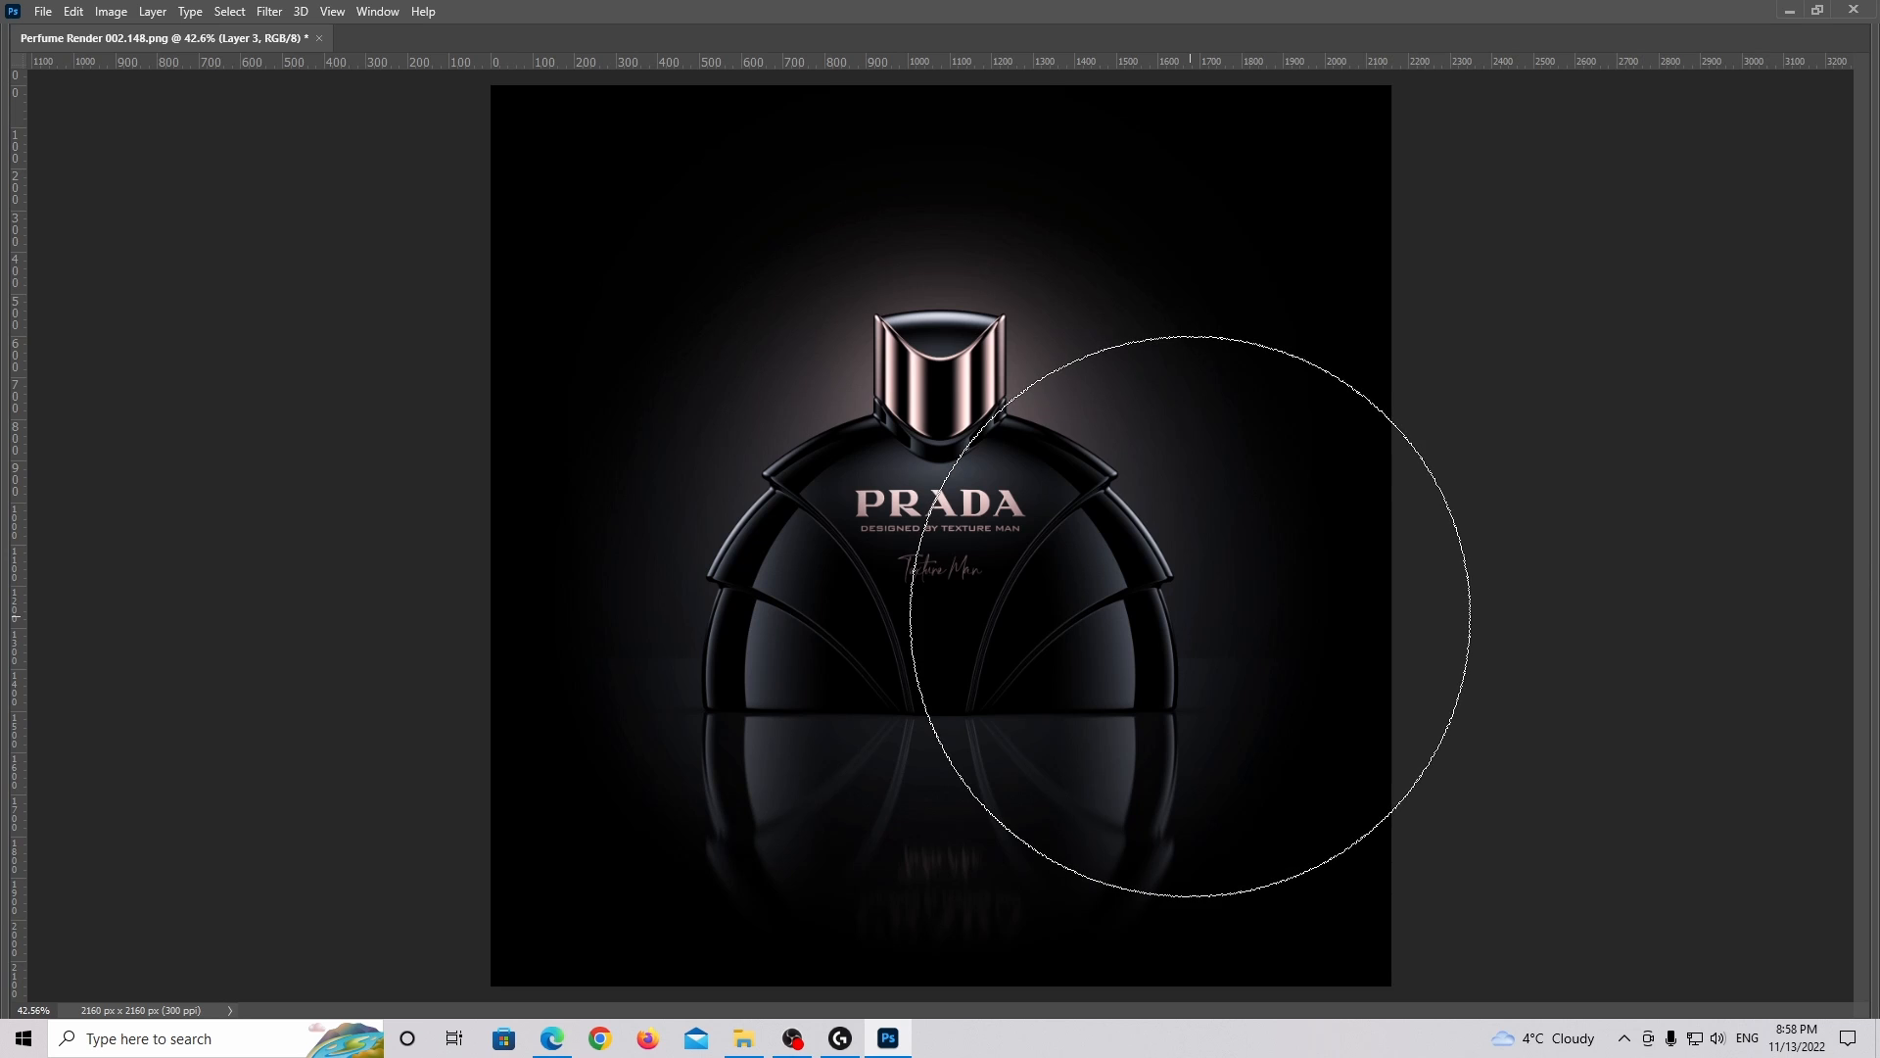
{"action": "mouse_move", "coordinate": [3, 501]}
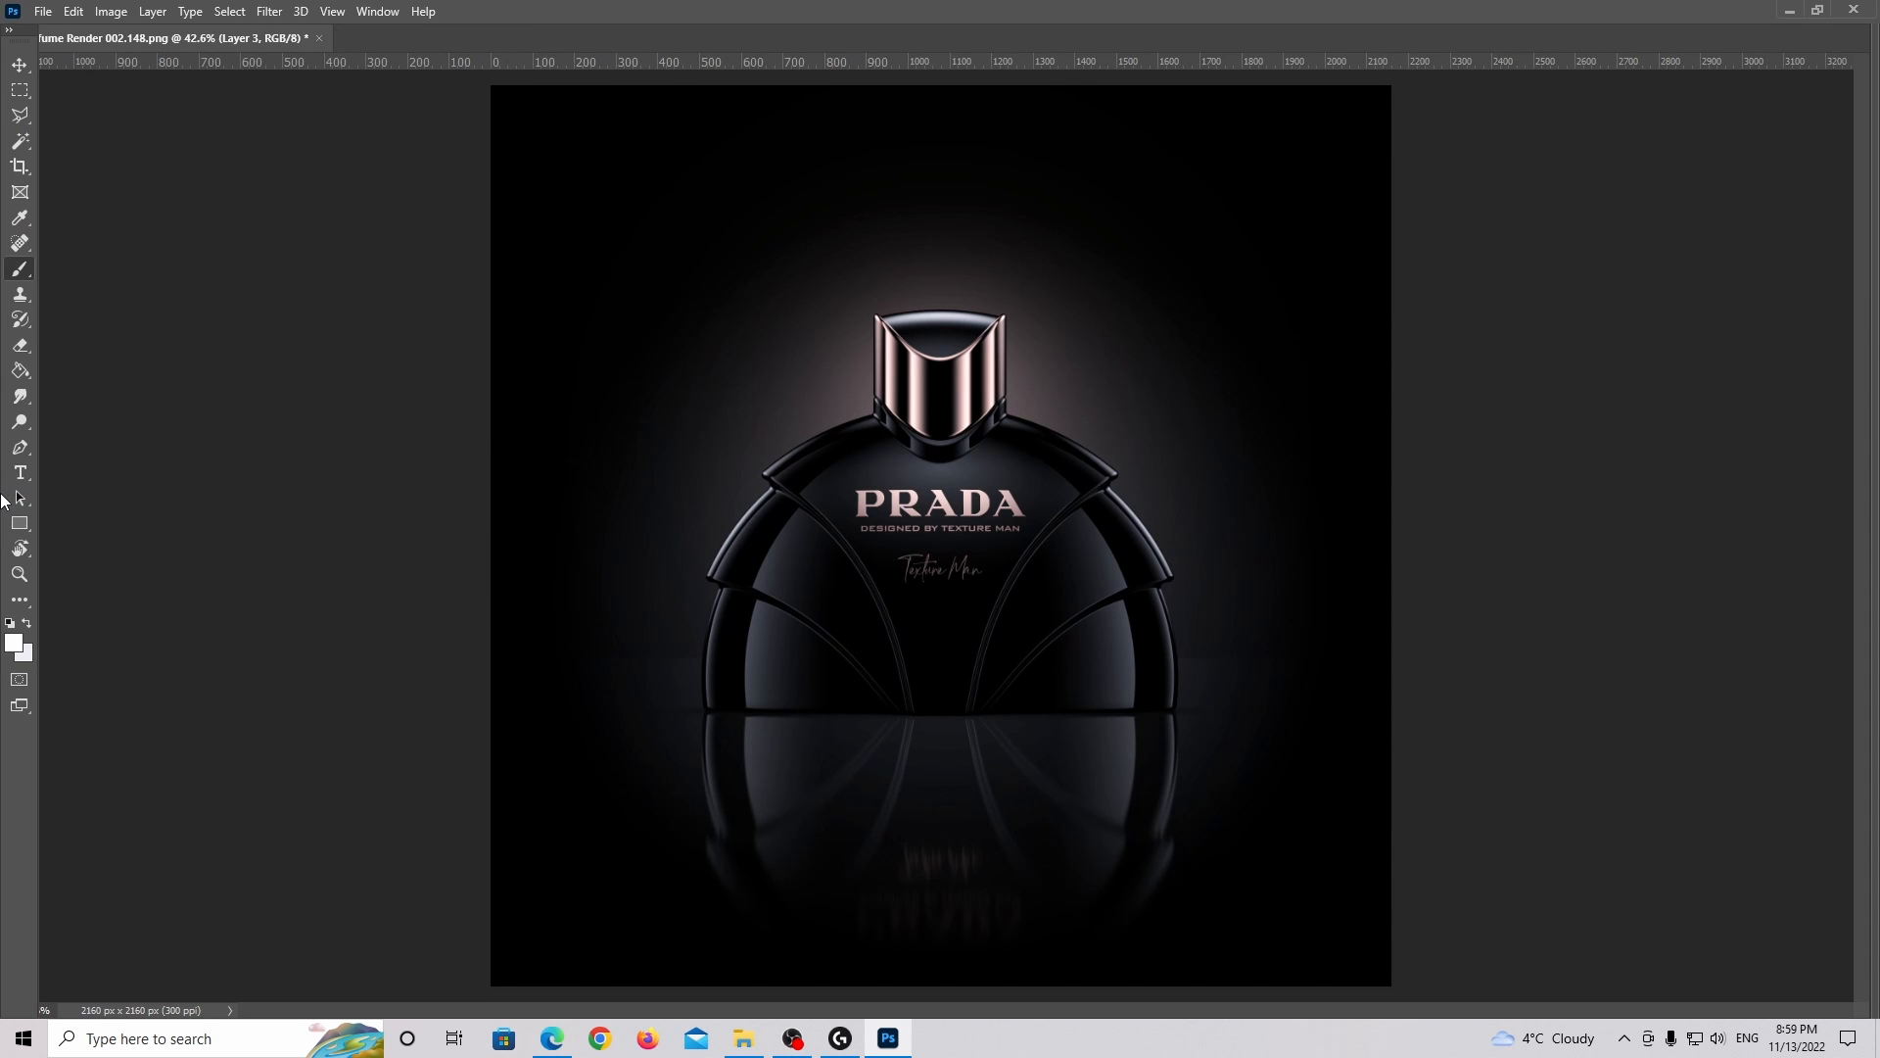